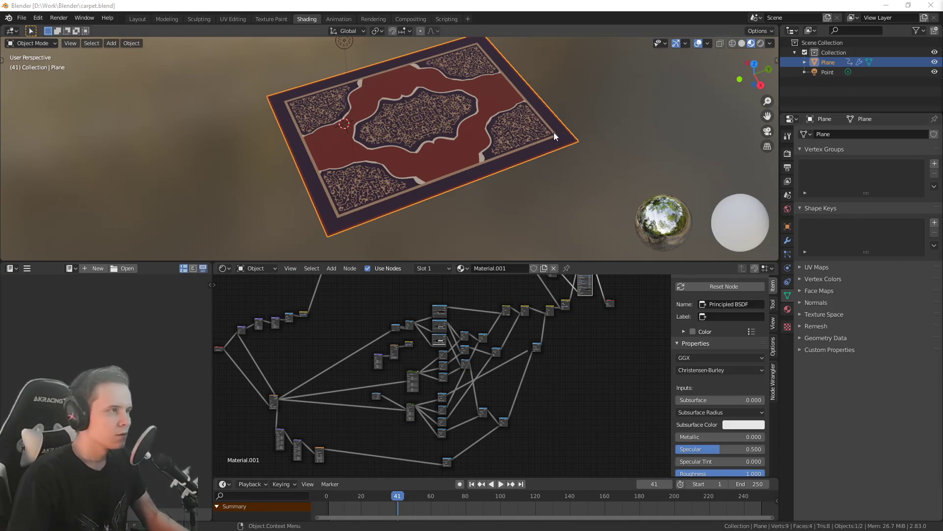
Examine the carpet's woven thread pattern up close across the ornaments, borders and red field
scroll(524, 139, "up", 2)
middle_click_drag(473, 167, 557, 137)
middle_click_drag(403, 98, 476, 148, "shift")
scroll(393, 141, "up", 2)
scroll(477, 149, "up", 9)
scroll(479, 148, "down", 5)
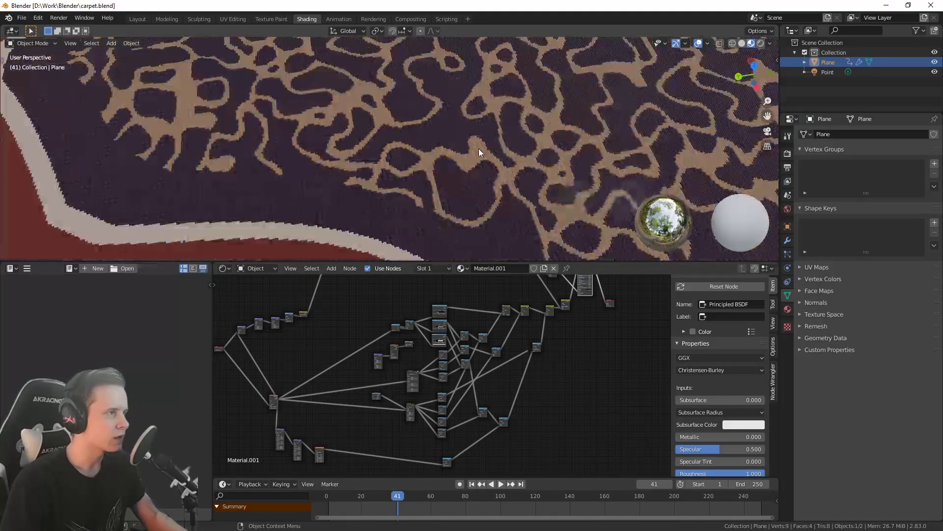
scroll(479, 148, "up", 6)
scroll(479, 153, "down", 6)
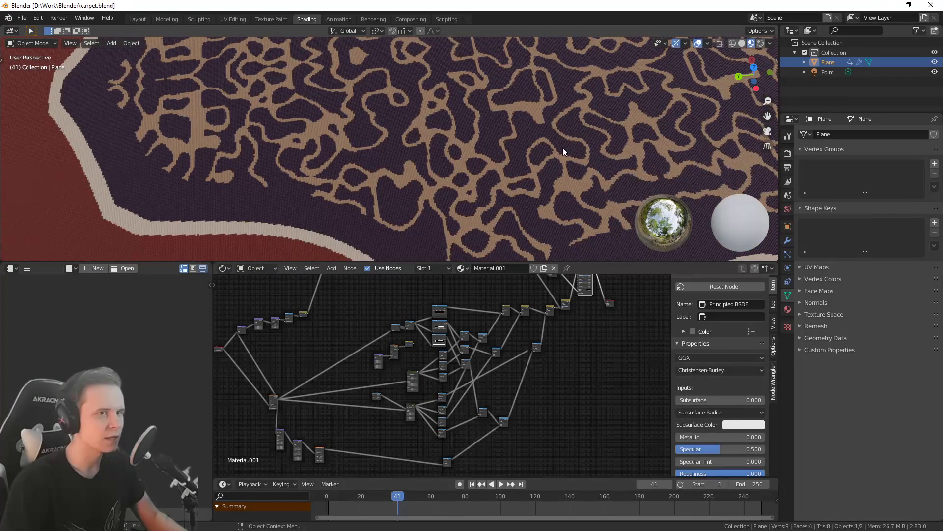
scroll(516, 156, "up", 3)
scroll(494, 166, "down", 4)
scroll(502, 197, "up", 6)
middle_click_drag(392, 190, 374, 167)
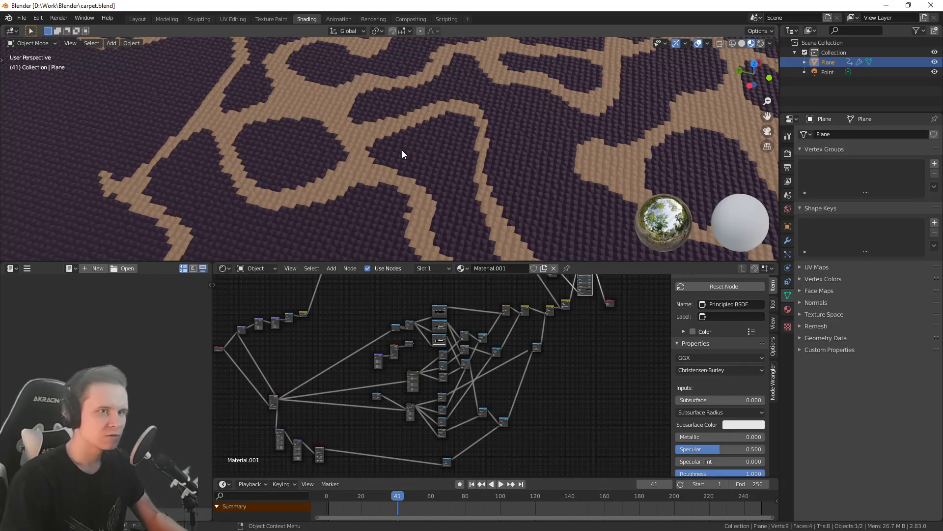
scroll(451, 158, "down", 8)
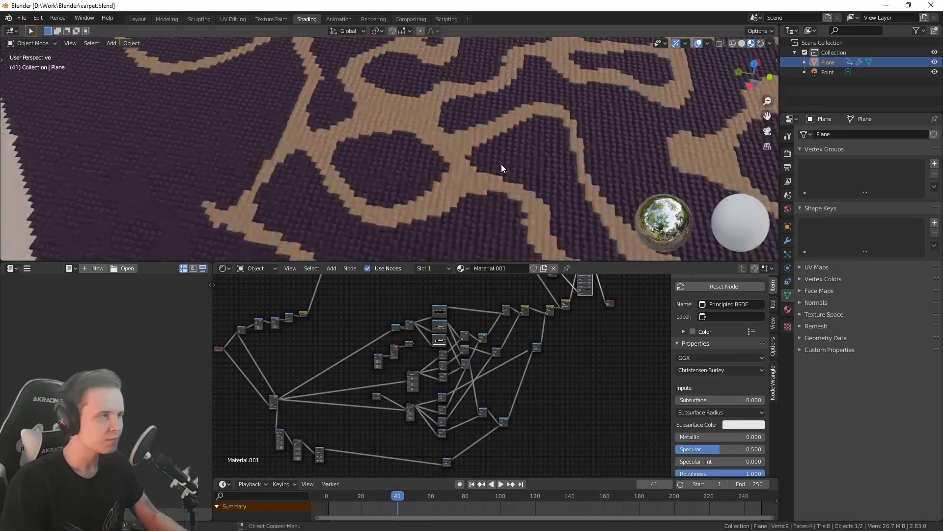
middle_click_drag(371, 216, 421, 138, "shift")
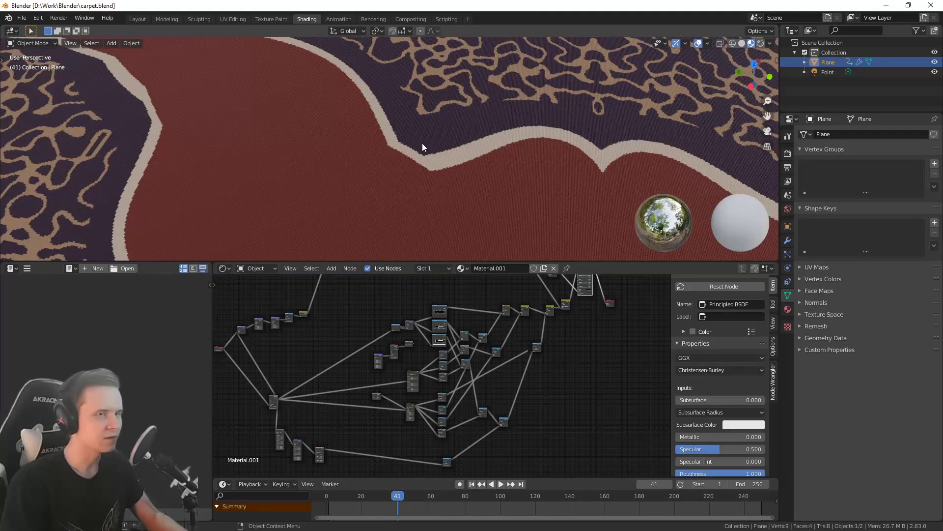
Raise the Randomness of the Voronoi Texture node with Scale 300.360 to 0.640 and check the weave on the carpet
scroll(450, 332, "up", 5)
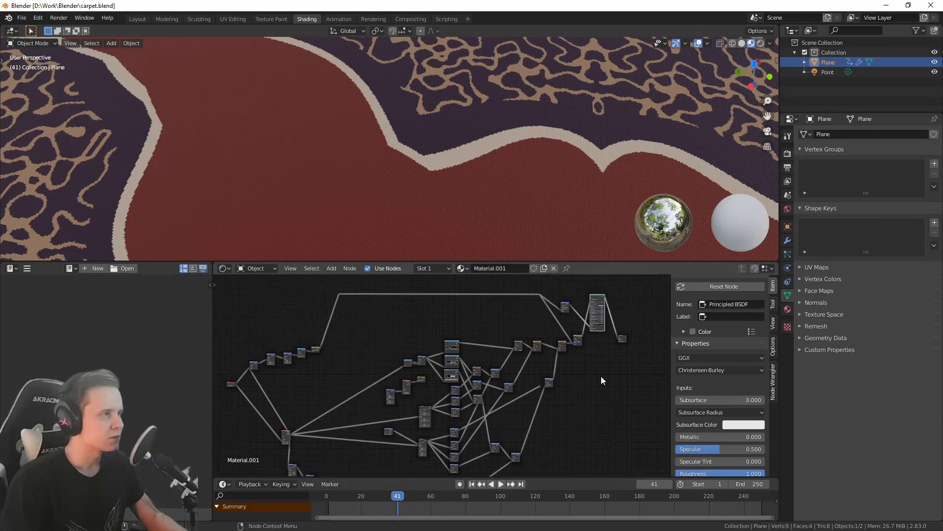
scroll(426, 384, "down", 1)
middle_click_drag(572, 383, 415, 399)
scroll(437, 388, "up", 12)
scroll(450, 396, "down", 8)
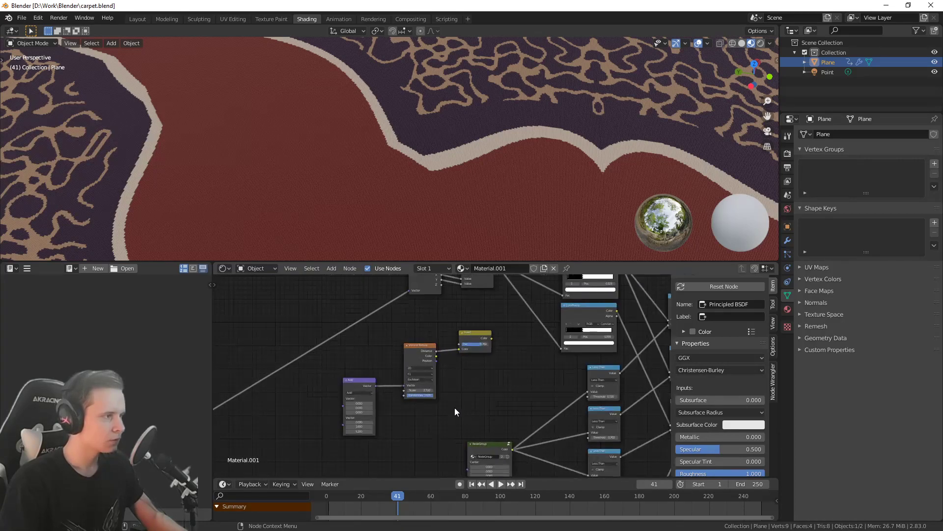
middle_click_drag(393, 395, 550, 403)
scroll(435, 388, "up", 12)
scroll(550, 412, "up", 4)
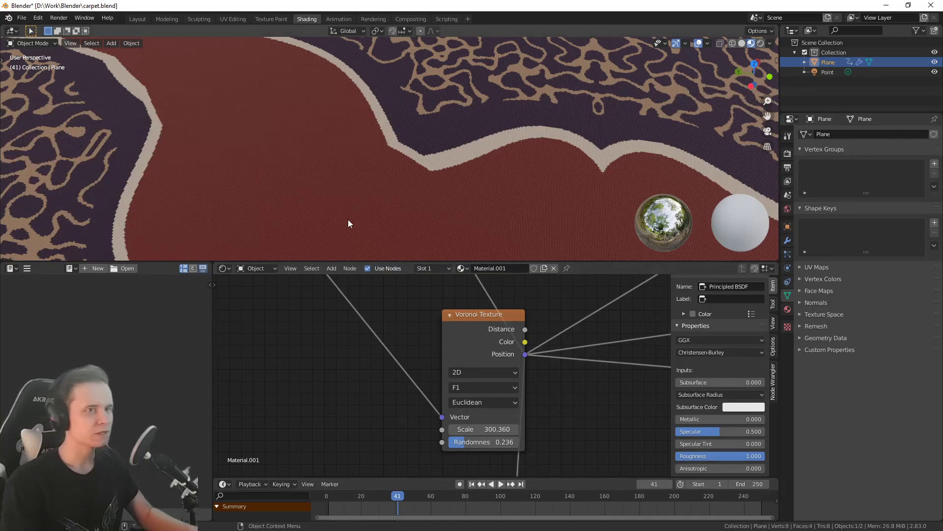
scroll(496, 363, "up", 6)
middle_click_drag(566, 423, 496, 327)
scroll(494, 329, "up", 2)
left_click_drag(417, 386, 458, 388)
scroll(432, 197, "up", 5)
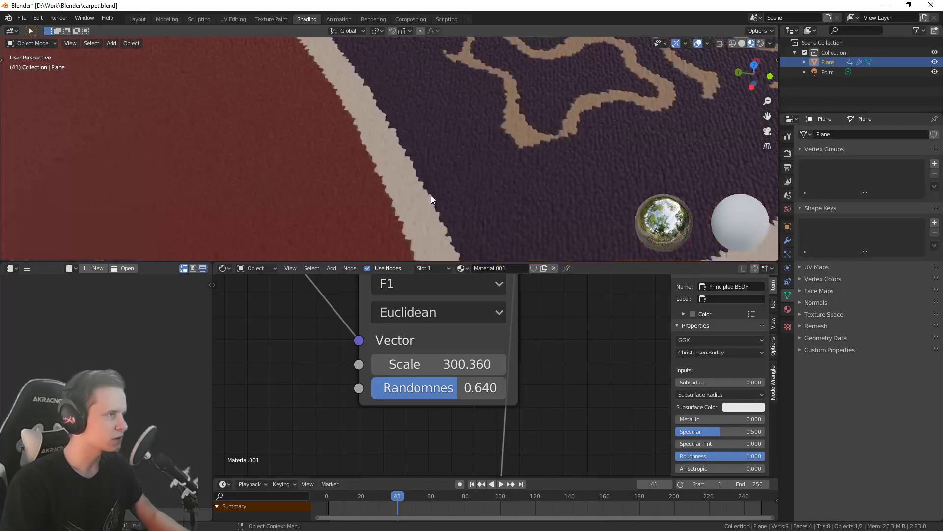
middle_click_drag(460, 199, 241, 174)
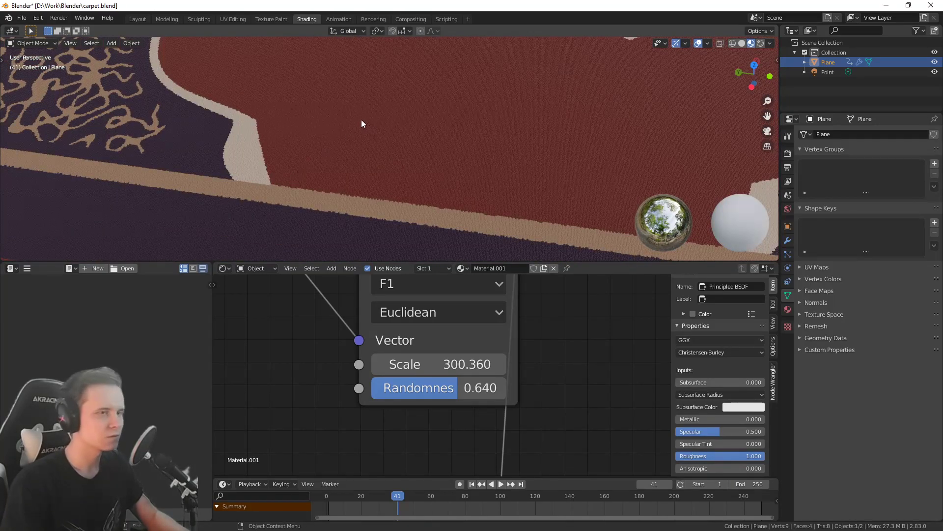
mouse_move(331, 188)
middle_mouse_down()
mouse_move(263, 135)
mouse_move(435, 163)
mouse_move(421, 170)
mouse_move(460, 153)
mouse_move(415, 181)
mouse_move(423, 226)
mouse_move(410, 215)
mouse_move(413, 200)
mouse_move(436, 204)
mouse_move(417, 196)
mouse_move(423, 211)
middle_mouse_up()
Fine-tune the Voronoi Texture node's Randomness to 0.656 and check the whole carpet
mouse_move(442, 387)
left_mouse_down()
mouse_move(458, 388)
mouse_move(450, 387)
left_mouse_up()
middle_click_drag(456, 155, 421, 169)
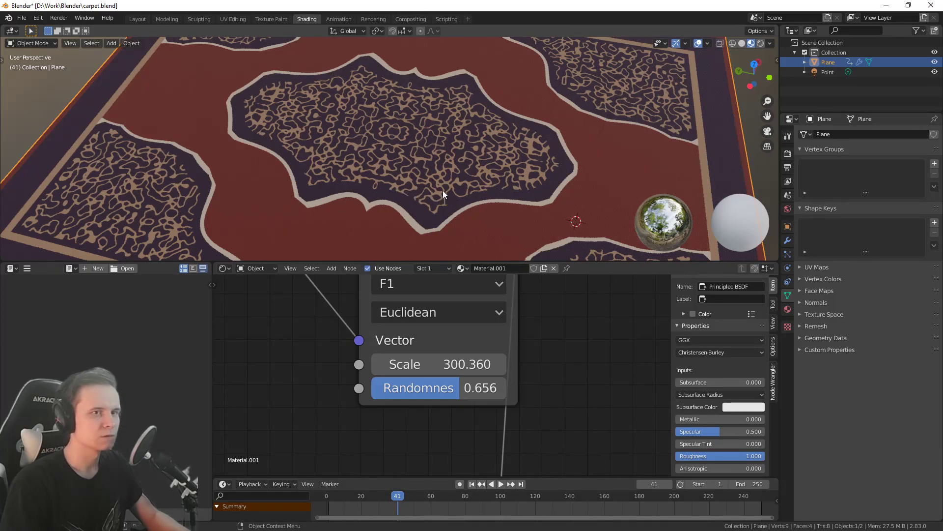
middle_click_drag(388, 143, 414, 180, "shift")
middle_click_drag(305, 97, 323, 115, "shift")
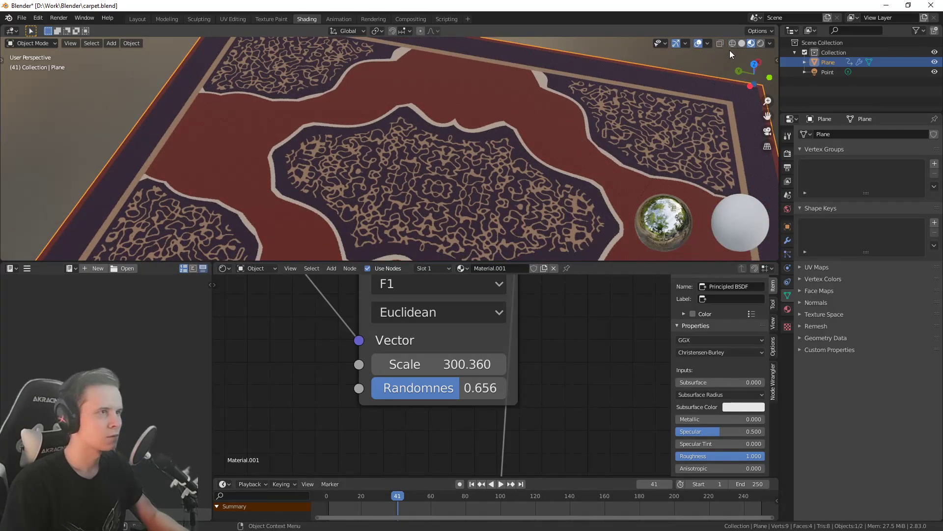
Switch the viewport to rendered shading and bring the whole carpet and its light into view
left_click(760, 42)
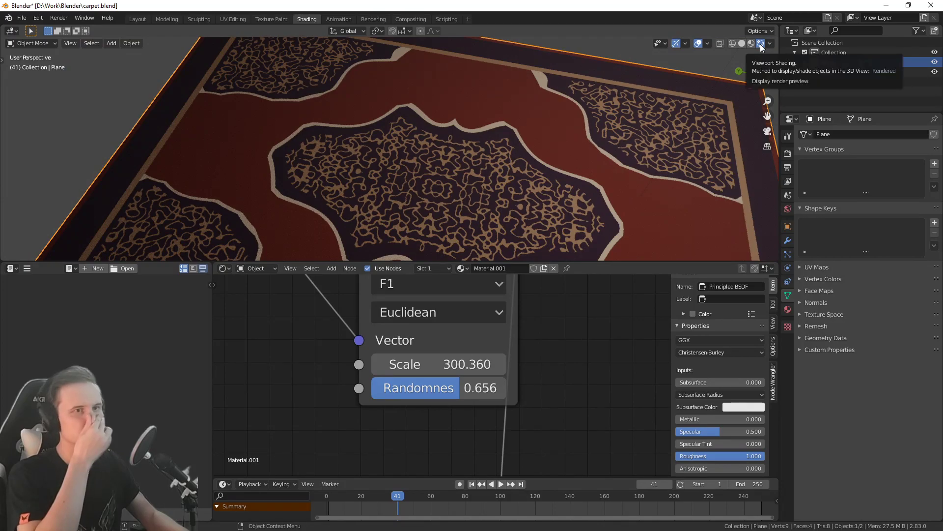
scroll(527, 133, "down", 4)
middle_click_drag(493, 123, 438, 160)
scroll(438, 160, "down", 3)
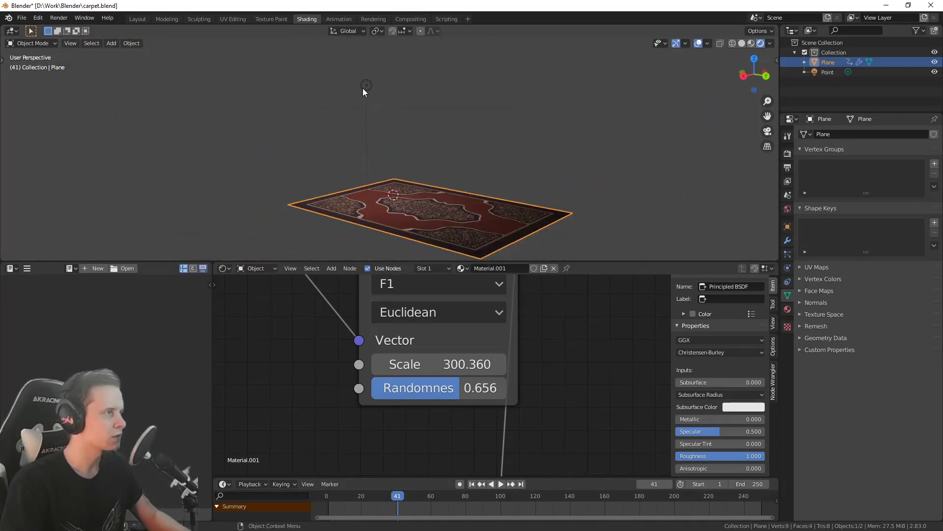
Move the point light down closer to the carpet and reselect the carpet plane
left_click(365, 90)
key("g")
left_click(355, 173)
middle_click_drag(520, 208, 457, 118)
scroll(473, 234, "up", 2)
scroll(460, 148, "up", 3)
left_click(465, 171)
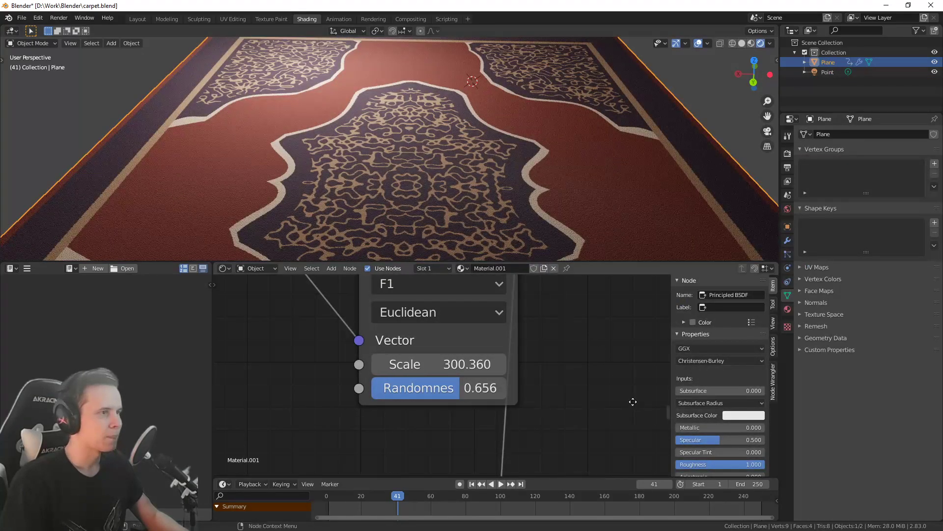
Set the Principled BSDF node's Specular to 0.000 in the carpet material
scroll(533, 377, "down", 2)
scroll(559, 369, "down", 6)
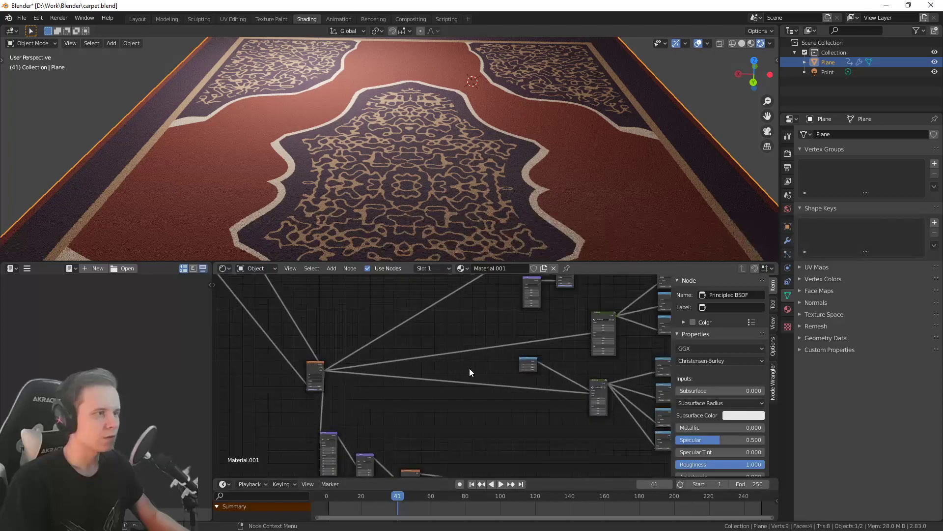
middle_click_drag(608, 346, 458, 399)
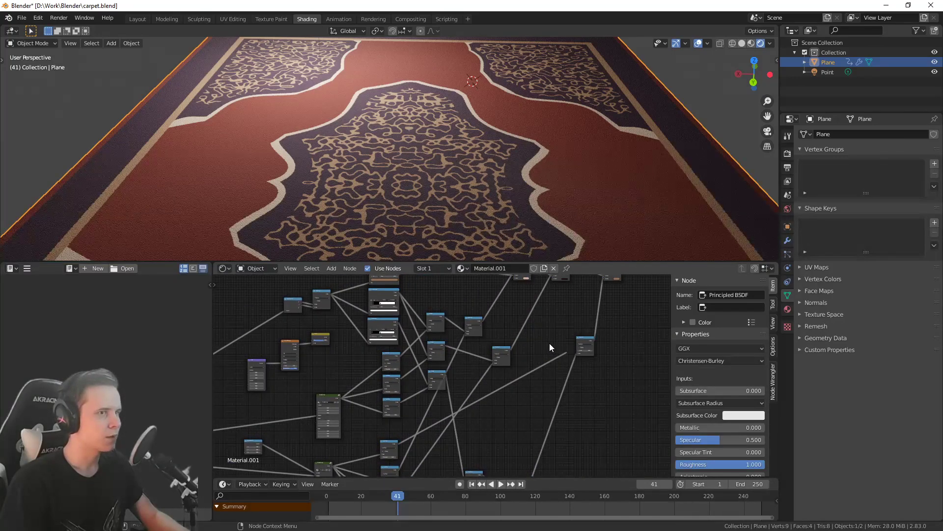
middle_click_drag(550, 343, 522, 375)
scroll(525, 374, "up", 2)
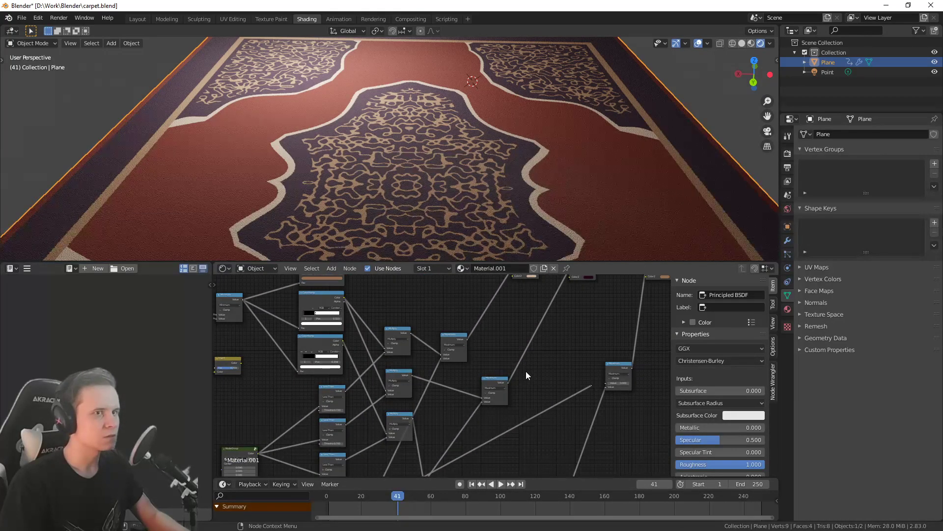
scroll(529, 367, "down", 4)
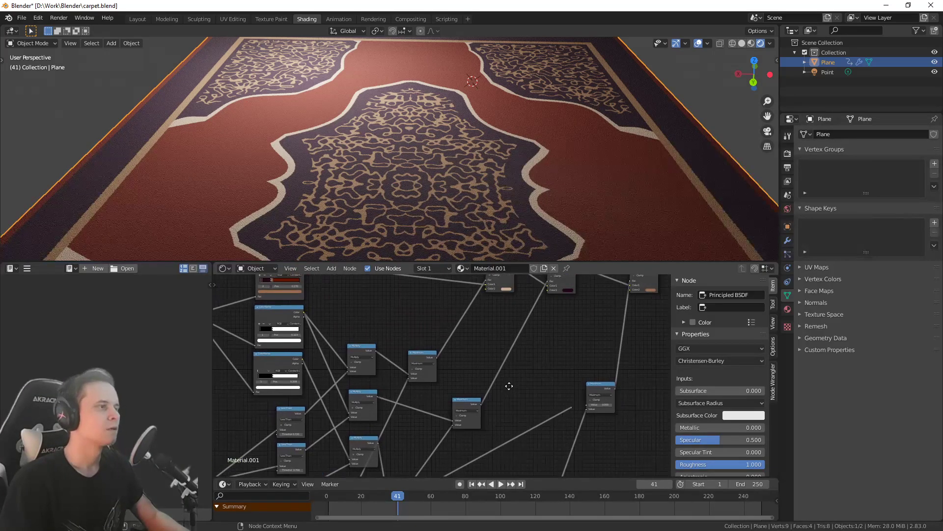
middle_click_drag(396, 358, 522, 459)
scroll(373, 189, "up", 4)
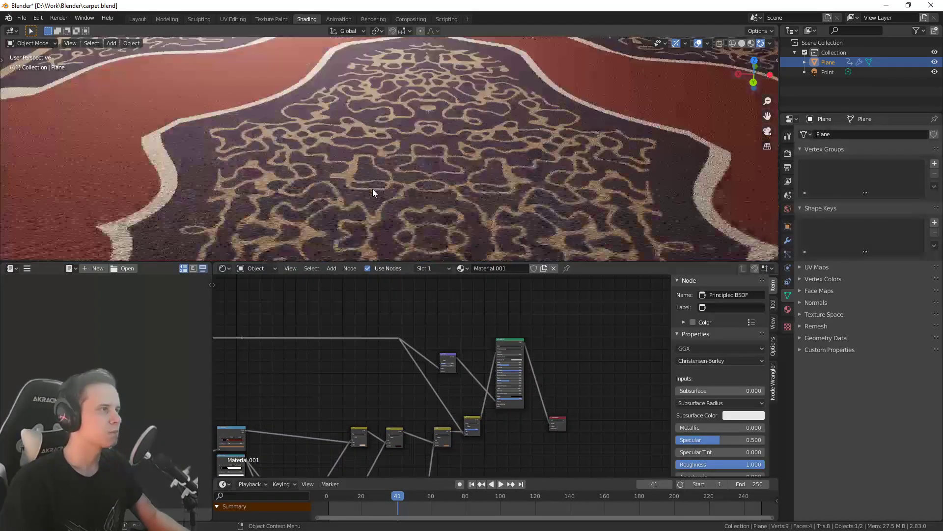
middle_click_drag(381, 189, 332, 199)
scroll(576, 353, "up", 12)
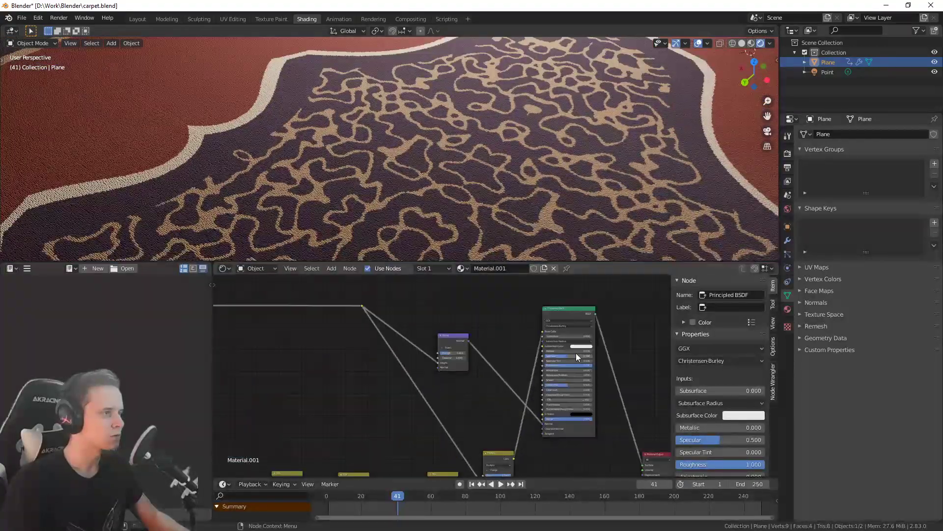
middle_click_drag(550, 363, 505, 384)
scroll(450, 374, "up", 3)
scroll(435, 375, "down", 1)
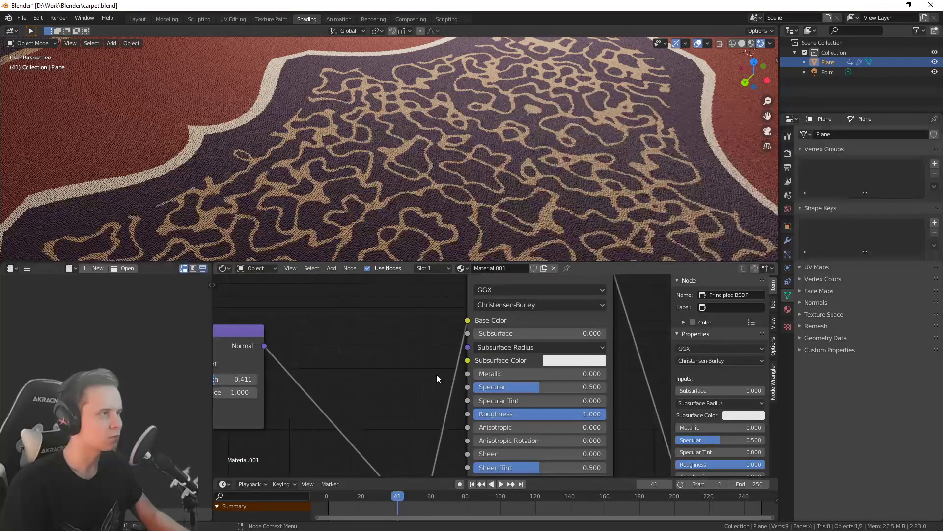
middle_click_drag(437, 172, 458, 185)
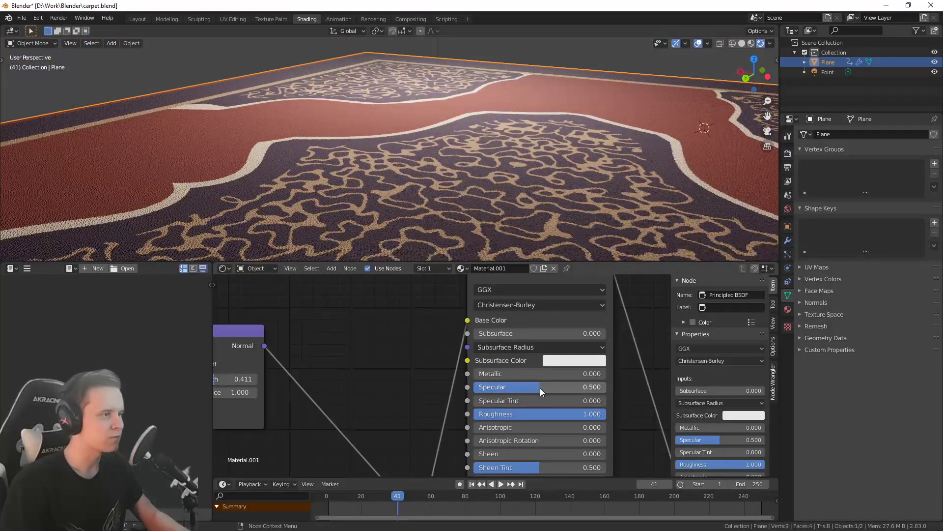
left_click_drag(539, 388, 472, 388)
Lower the point light further so it hangs just above one end of the carpet, and reselect the carpet plane
scroll(457, 213, "down", 4)
middle_click_drag(457, 213, 447, 202)
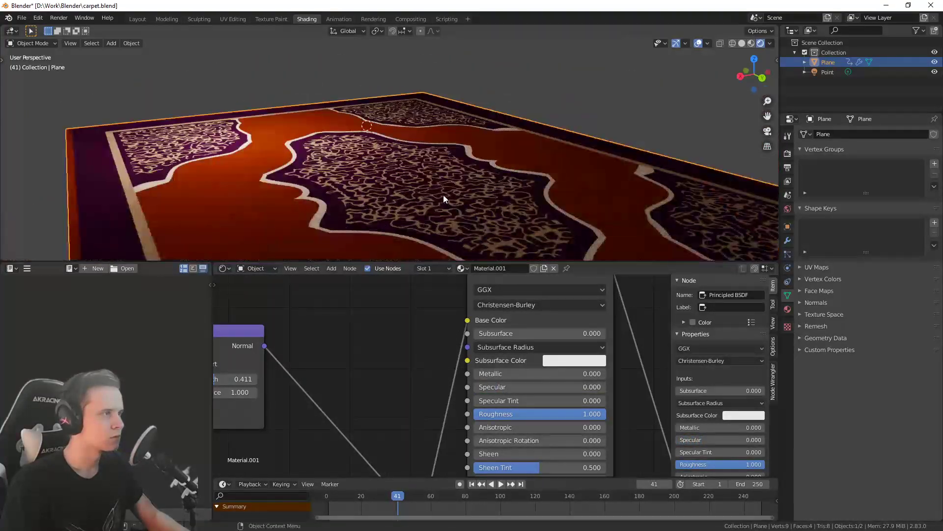
scroll(396, 129, "down", 5)
scroll(395, 129, "up", 3)
left_click(305, 89)
key("g")
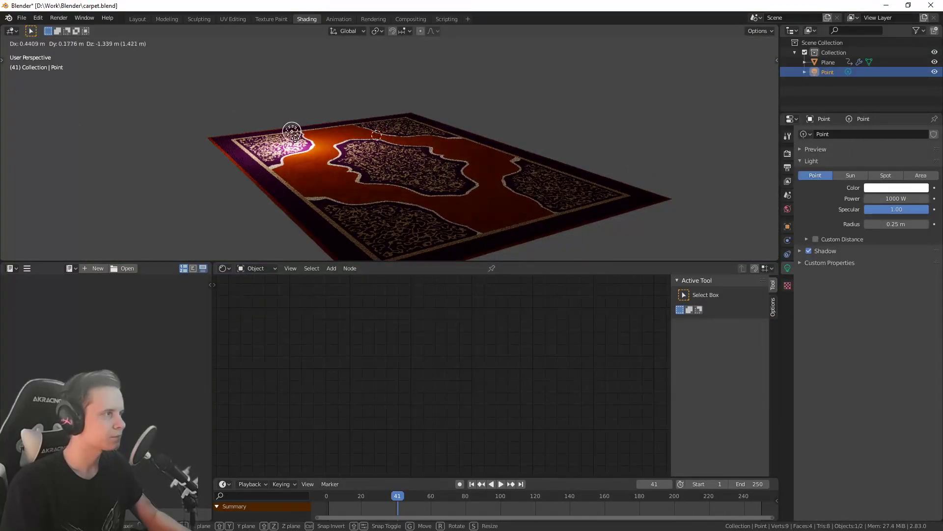
left_click(308, 127)
scroll(344, 152, "up", 8)
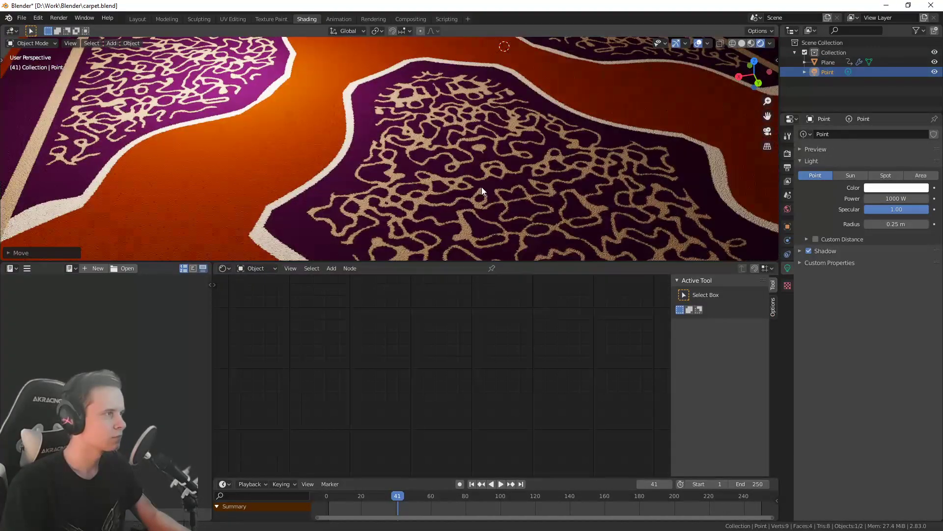
scroll(474, 164, "up", 2)
left_click(449, 153)
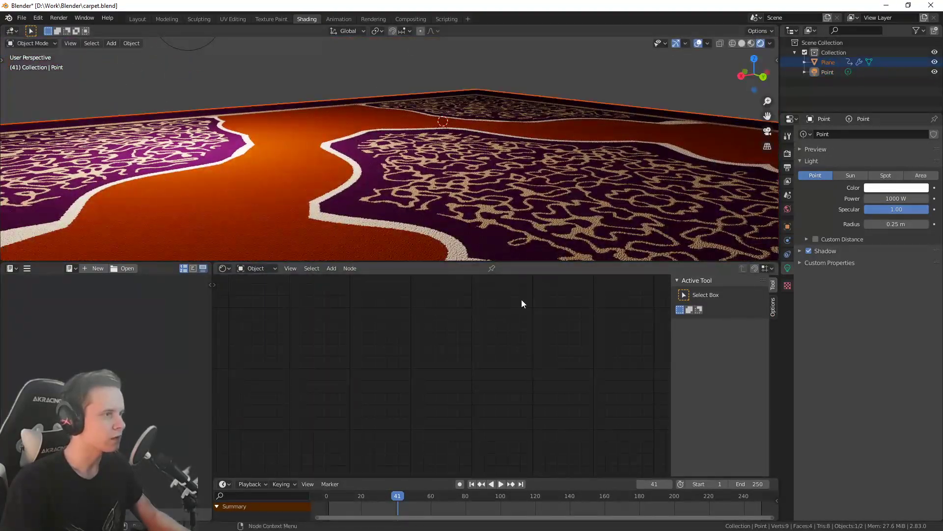
Try adjusting the Principled BSDF node's Specular again, leaving it at 0.000
scroll(516, 196, "down", 2)
middle_click_drag(625, 363, 579, 356)
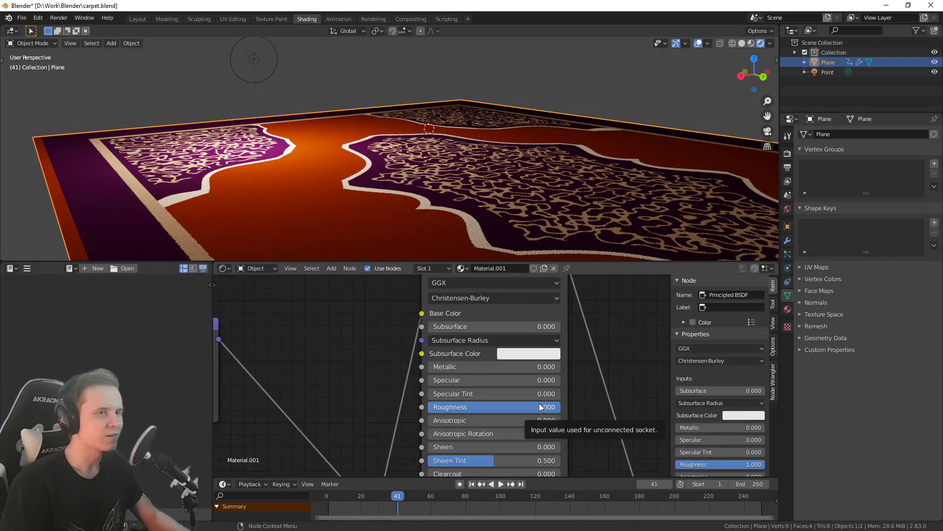
left_click_drag(458, 380, 422, 380)
Examine the carpet's thread relief and colours up close under the lowered light
middle_click_drag(414, 112, 451, 186)
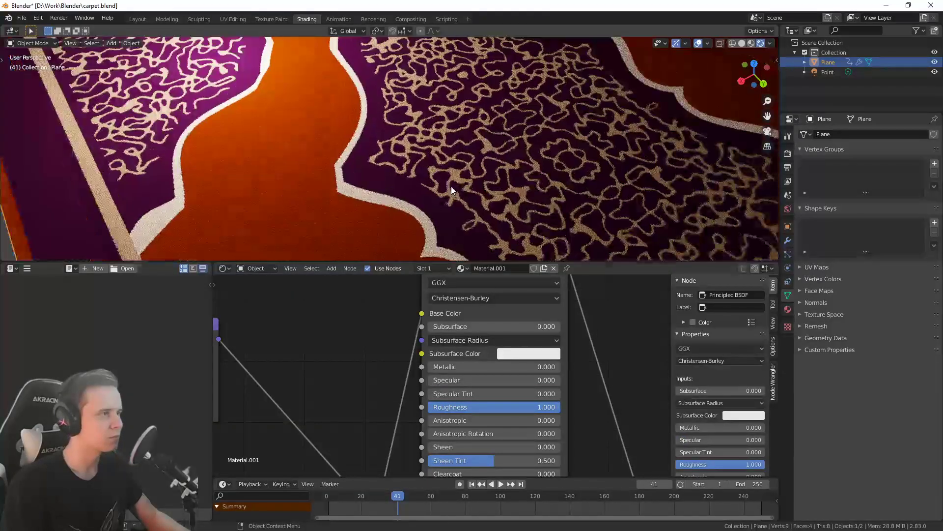
scroll(451, 187, "up", 3)
scroll(403, 154, "up", 3)
middle_click_drag(402, 154, 436, 182)
scroll(432, 185, "down", 5)
scroll(572, 219, "up", 3)
middle_click_drag(573, 220, 270, 104, "shift")
scroll(270, 105, "down", 3)
scroll(404, 151, "up", 5)
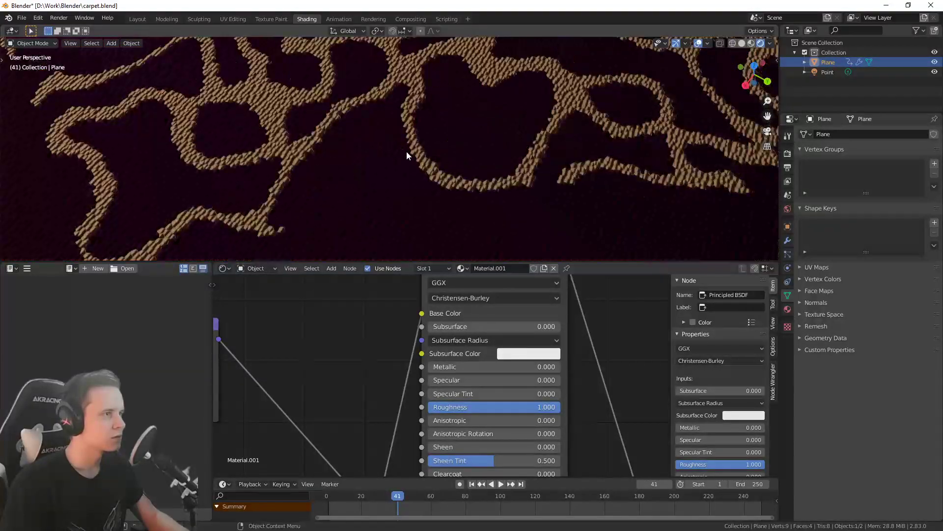
scroll(497, 172, "down", 4)
middle_click_drag(497, 171, 411, 211)
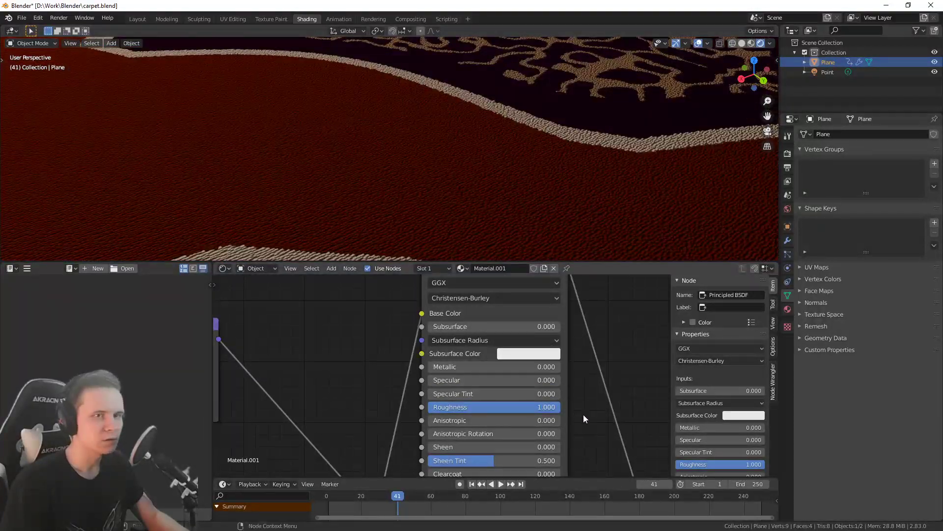
Select the Bump node and raise its Strength to 0.778, checking the thread relief on the carpet
middle_click_drag(584, 414, 246, 288)
middle_click_drag(319, 374, 446, 481)
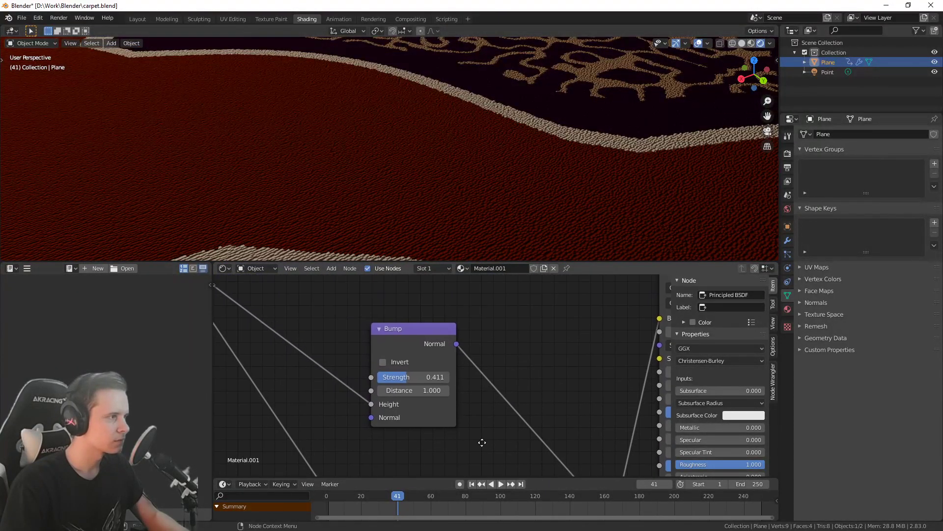
left_click(405, 326)
middle_click_drag(305, 334, 379, 345)
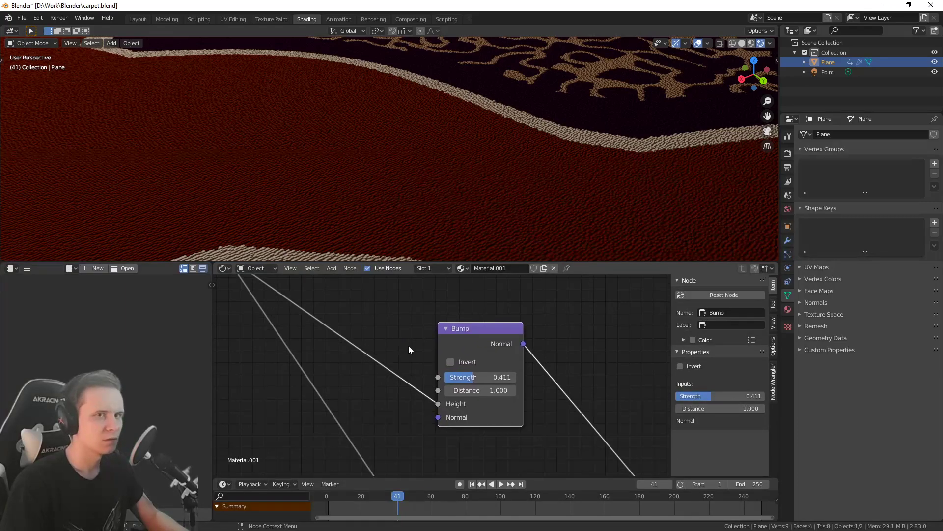
left_click_drag(477, 378, 501, 378)
scroll(555, 213, "down", 6)
middle_click_drag(541, 196, 494, 200)
scroll(494, 200, "up", 6)
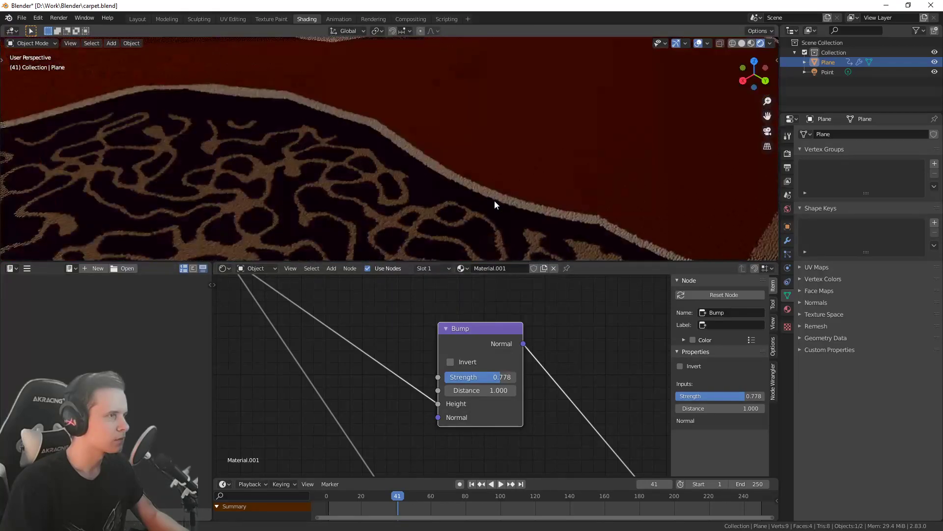
Fine-tune the Bump node's Strength to 0.719 and check the relief near the light
mouse_move(500, 377)
left_mouse_down()
mouse_move(481, 377)
mouse_move(497, 377)
left_mouse_up()
scroll(443, 166, "down", 6)
middle_click_drag(388, 196, 424, 181)
scroll(298, 138, "up", 4)
middle_click_drag(298, 138, 376, 103, "shift")
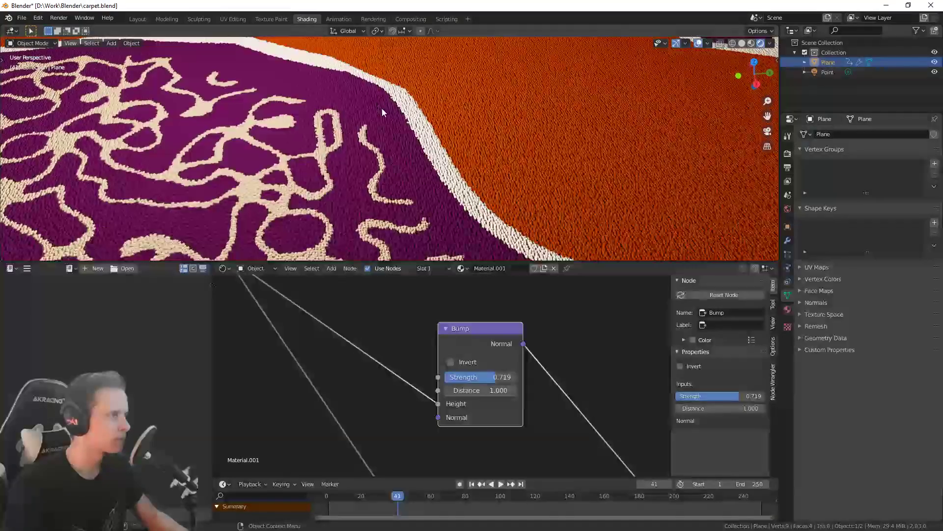
Lower the Bump node's Strength to 0.569 and check the carpet's relief from close up and from a distance
scroll(382, 108, "up", 4)
mouse_move(502, 378)
left_mouse_down()
mouse_move(520, 379)
mouse_move(486, 376)
left_mouse_up()
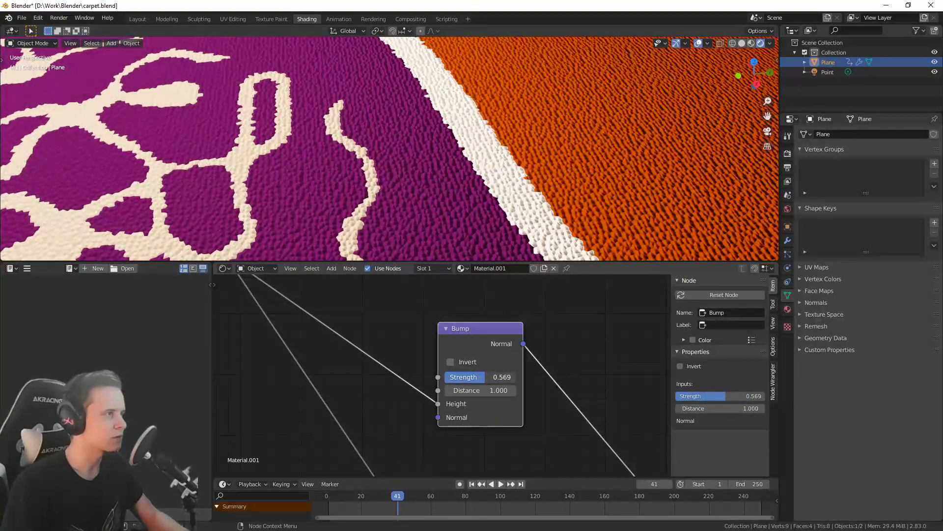
scroll(485, 193, "down", 8)
middle_click_drag(418, 66, 413, 143)
scroll(411, 150, "down", 2)
scroll(415, 143, "down", 3)
middle_click_drag(484, 147, 457, 167)
middle_click_drag(443, 167, 438, 145)
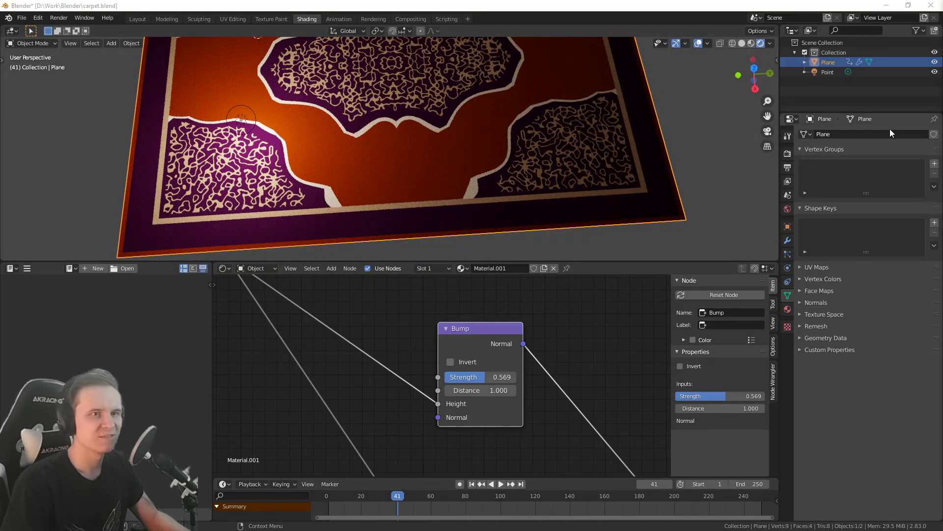
Select the point light and move it higher above the carpet, away from its surface
middle_click_drag(496, 178, 300, 122)
scroll(503, 148, "up", 2)
scroll(508, 156, "down", 1)
scroll(491, 184, "up", 2)
left_click(305, 118)
middle_click_drag(512, 159, 543, 151)
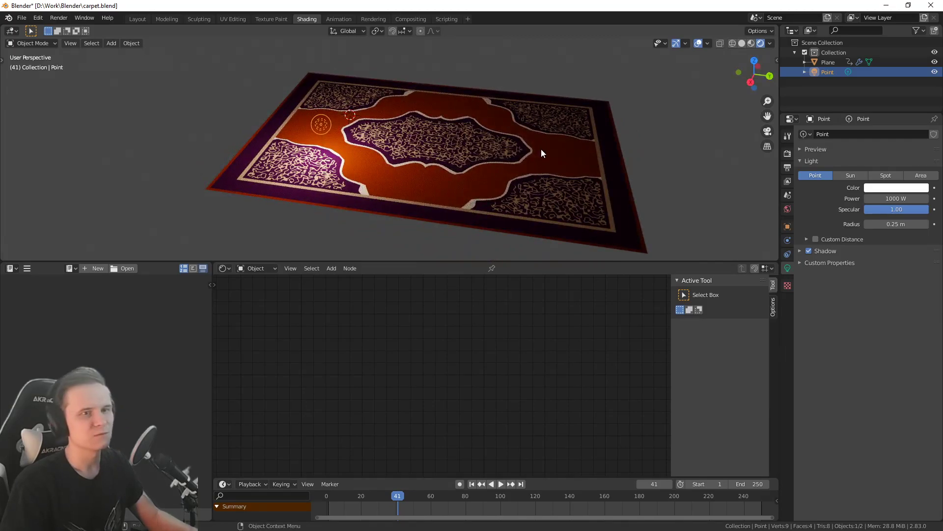
middle_click_drag(636, 219, 554, 158)
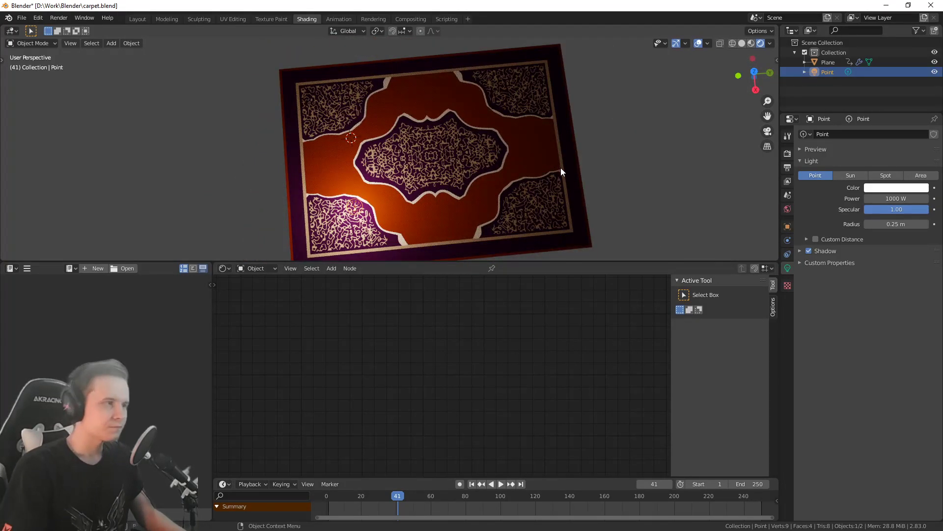
middle_click_drag(574, 191, 479, 116)
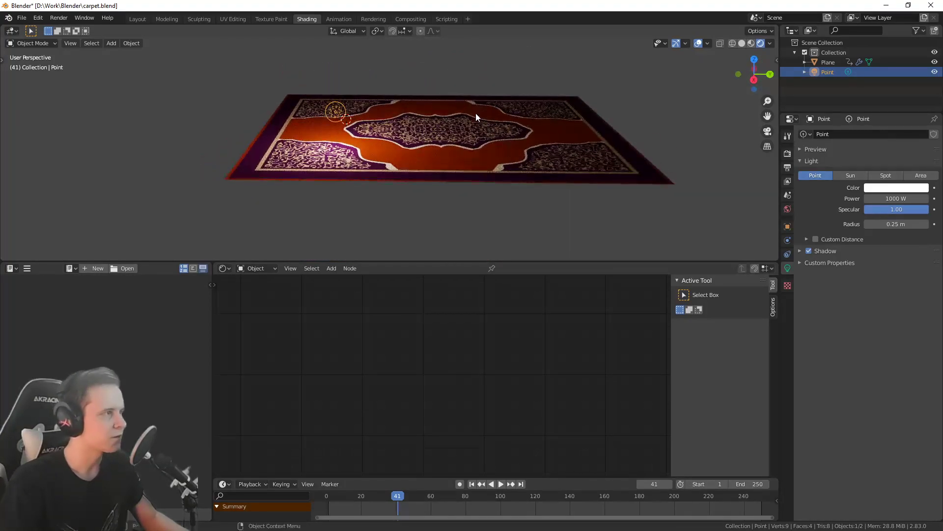
key("g")
left_click(435, 44)
middle_click_drag(435, 44, 473, 97)
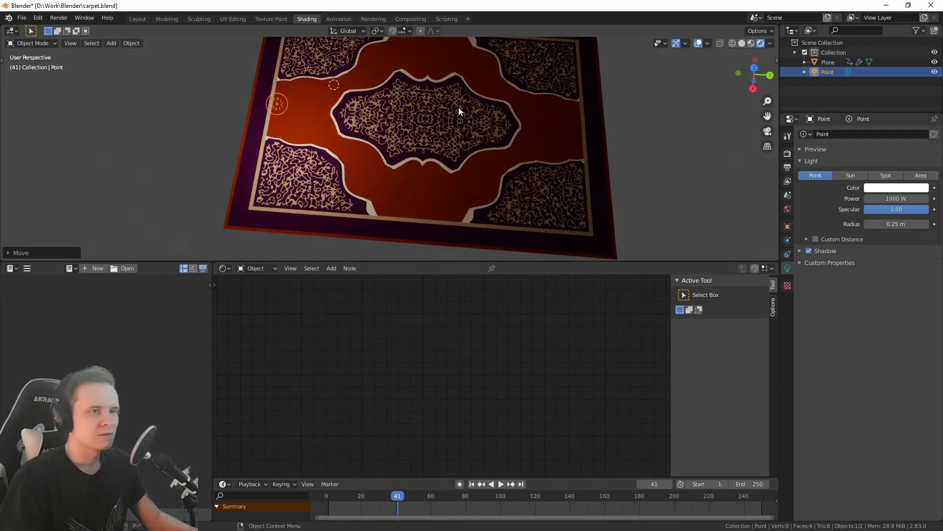
Examine the carpet under the repositioned light, then select it and look over its material nodes
middle_click_drag(535, 160, 530, 140)
scroll(532, 139, "up", 3)
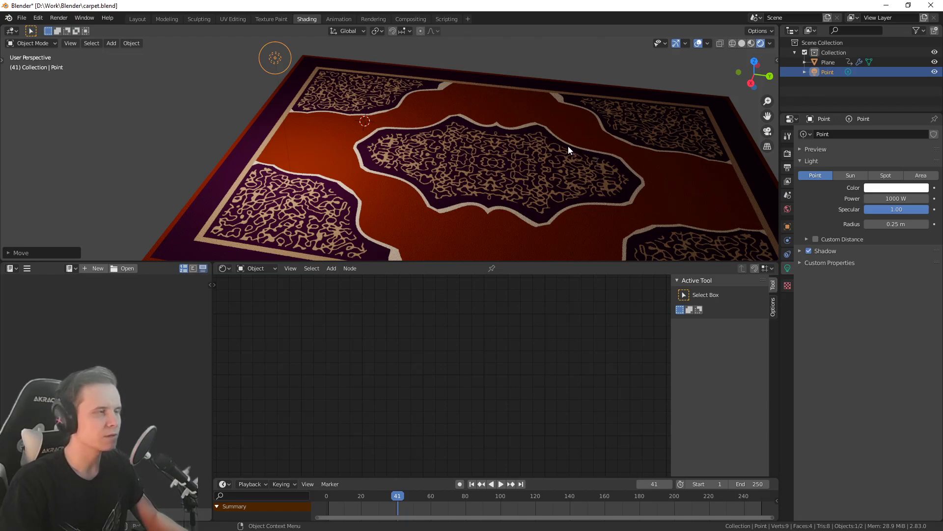
middle_click_drag(553, 153, 547, 128)
scroll(544, 164, "down", 4)
scroll(548, 128, "up", 5)
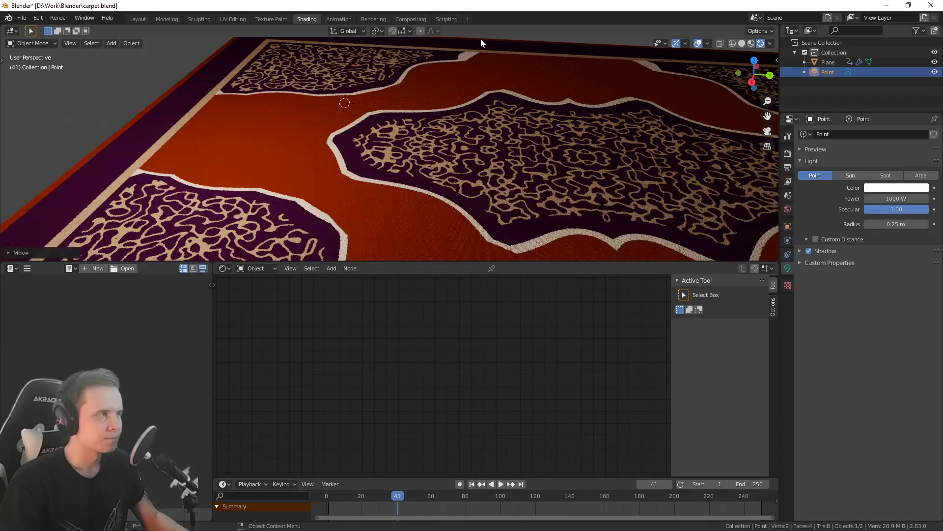
left_click(346, 117)
scroll(370, 116, "down", 5)
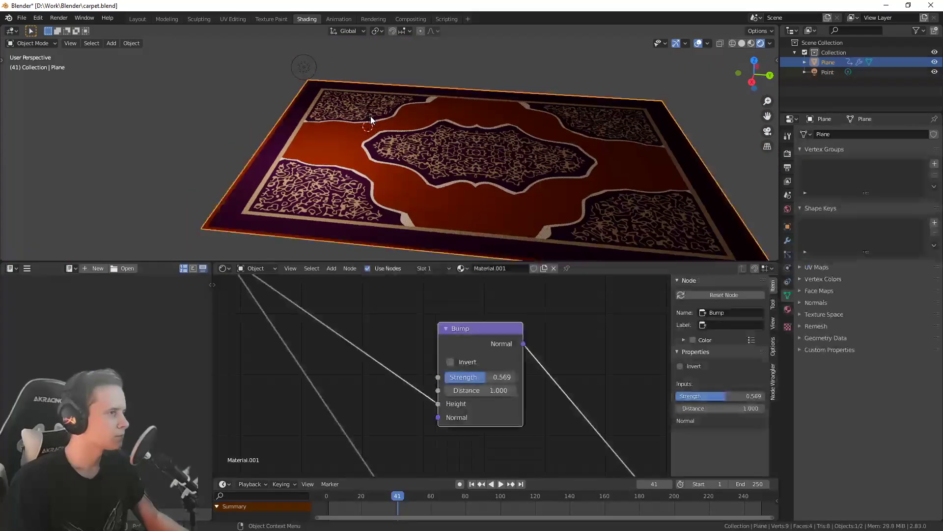
scroll(405, 326, "down", 4)
scroll(391, 351, "down", 1)
scroll(415, 193, "up", 3)
middle_click_drag(415, 193, 411, 171)
scroll(412, 148, "down", 4)
scroll(411, 171, "up", 2)
scroll(410, 176, "down", 2)
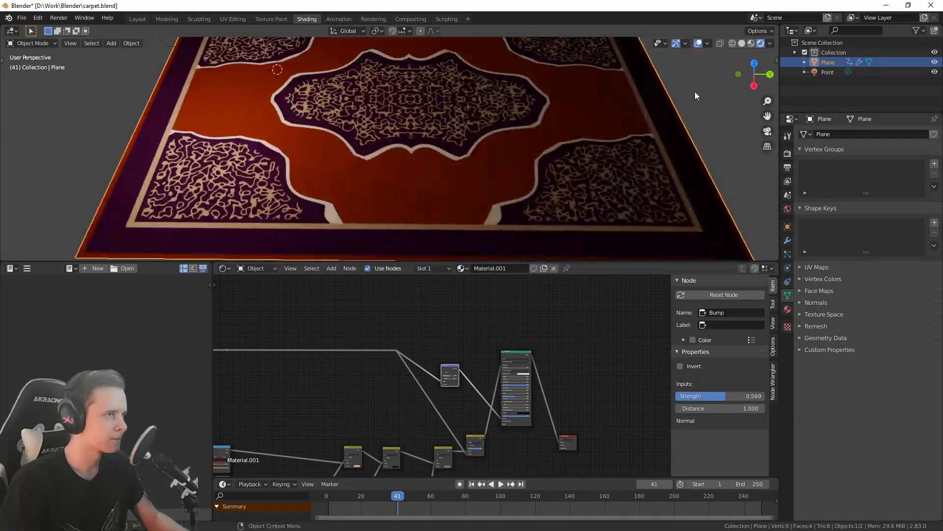
Switch the viewport to Material Preview shading and inspect the ornament pattern around the carpet's corners
left_click(751, 44)
middle_click_drag(471, 155, 534, 84)
scroll(427, 166, "up", 4)
scroll(423, 158, "down", 4)
scroll(526, 90, "down", 2)
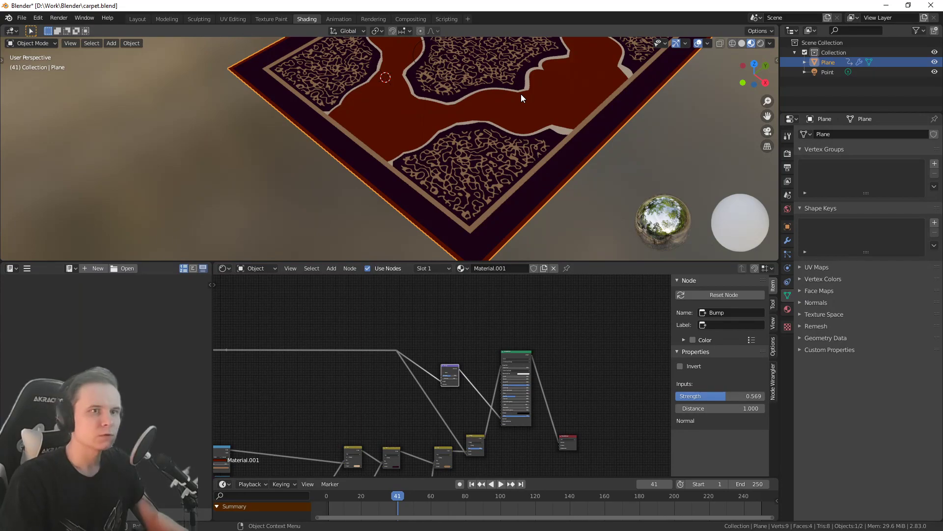
middle_click_drag(547, 151, 532, 164, "shift")
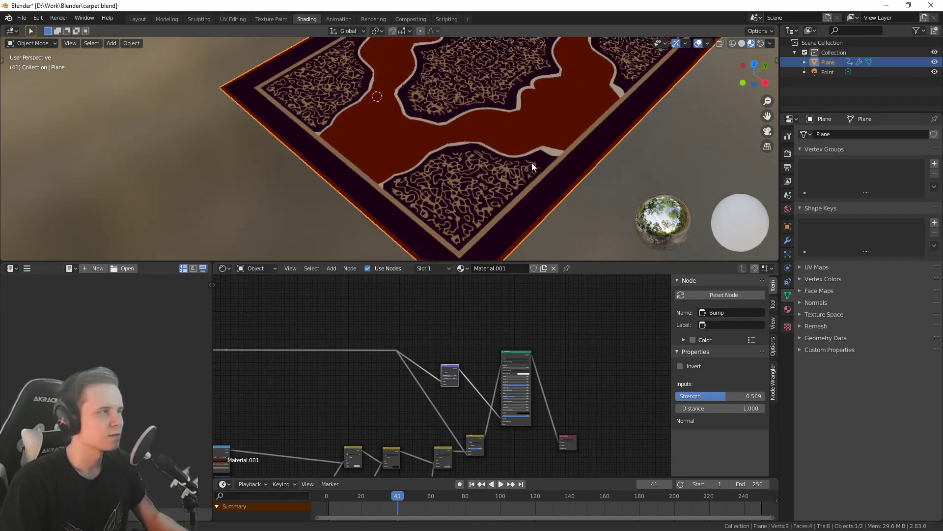
scroll(468, 149, "up", 4)
scroll(488, 162, "down", 5)
mouse_move(469, 148)
middle_mouse_down()
mouse_move(427, 170)
mouse_move(475, 156)
middle_mouse_up()
scroll(473, 156, "up", 3)
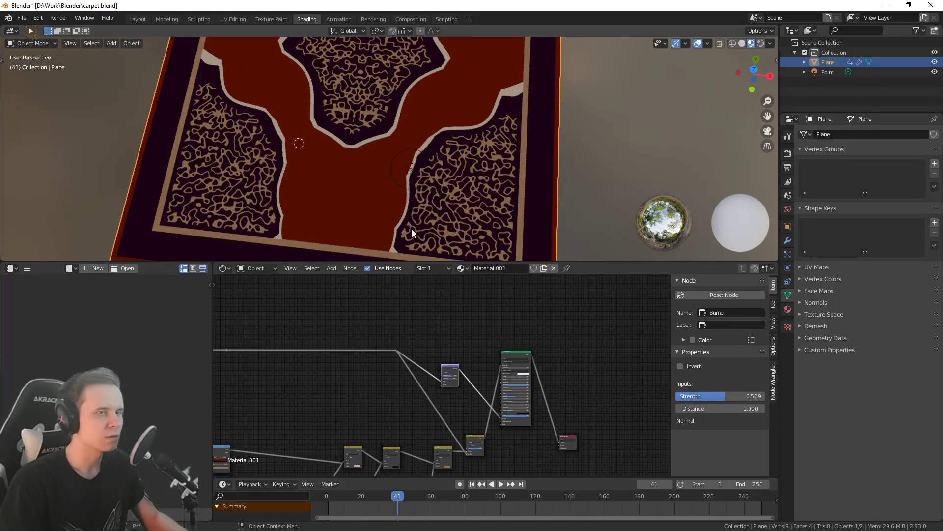
middle_click_drag(392, 114, 350, 149, "shift")
scroll(334, 136, "down", 8)
scroll(334, 136, "up", 7)
scroll(317, 371, "down", 7)
Locate the pattern branch of the material and preview the Less Than node with the 0.010 threshold on the carpet
middle_click_drag(309, 391, 495, 302)
scroll(497, 293, "down", 5)
scroll(537, 353, "up", 6)
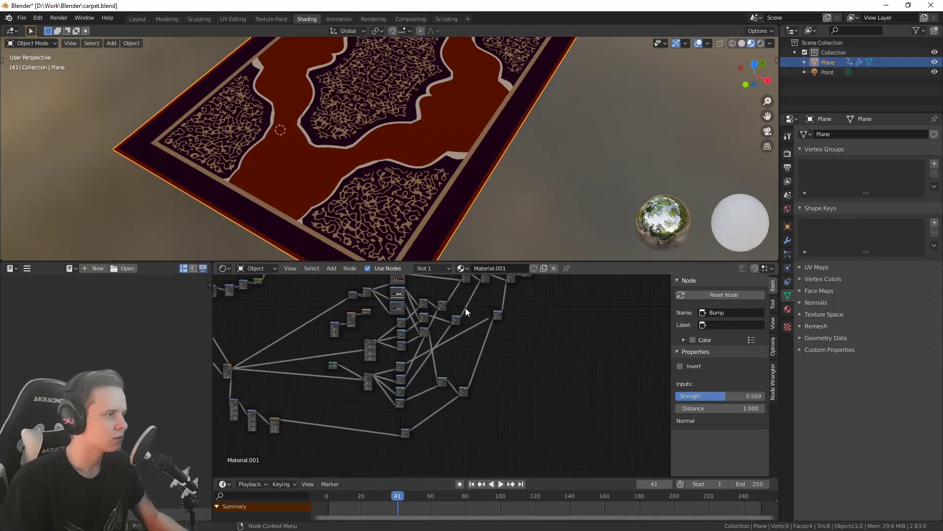
scroll(458, 163, "down", 3)
scroll(458, 163, "up", 4)
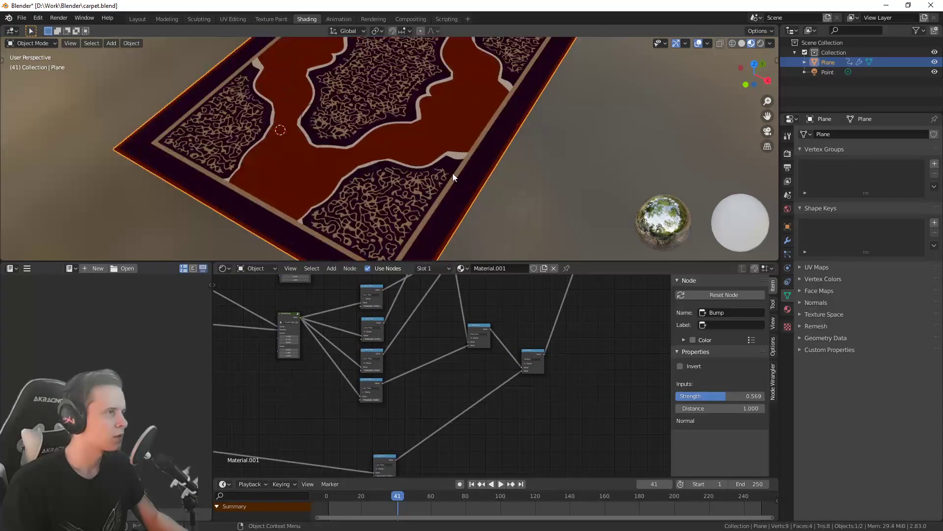
middle_click_drag(426, 420, 440, 405)
left_click(398, 355, "ctrl+shift")
Move the Multiply node that joins the pattern and the mask farther away from the Maximum node
middle_click_drag(464, 363, 439, 422)
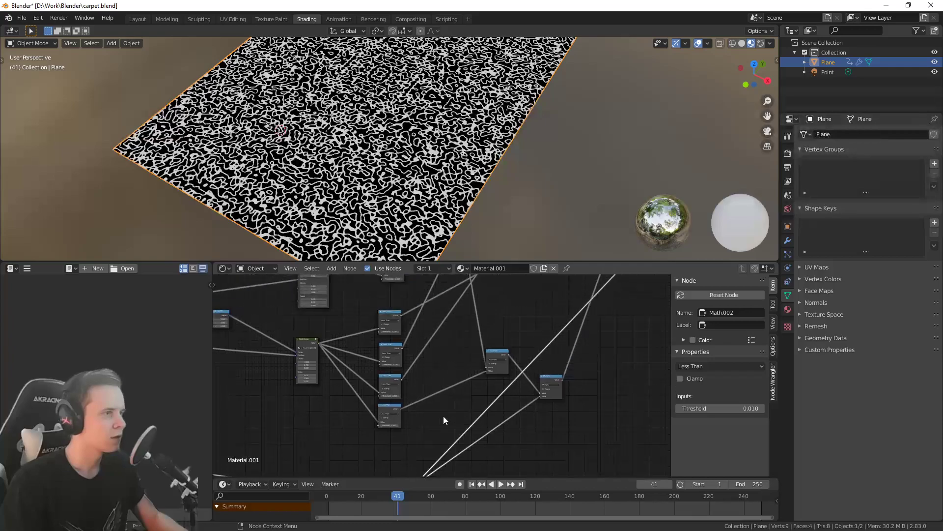
left_click_drag(550, 378, 601, 415)
middle_click_drag(517, 390, 480, 450)
scroll(483, 380, "down", 3)
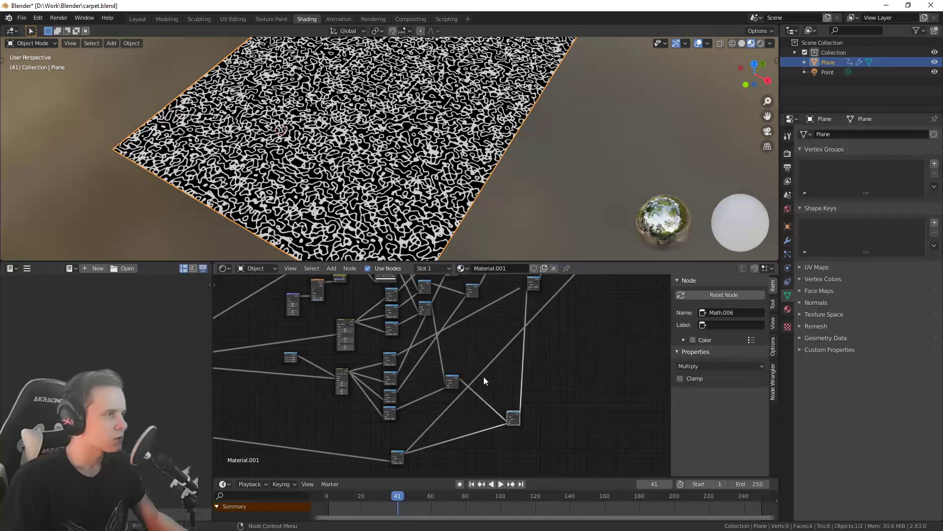
scroll(442, 381, "up", 1)
mouse_move(486, 361)
middle_mouse_down()
mouse_move(468, 399)
mouse_move(456, 389)
mouse_move(496, 350)
middle_mouse_up()
scroll(442, 386, "up", 5)
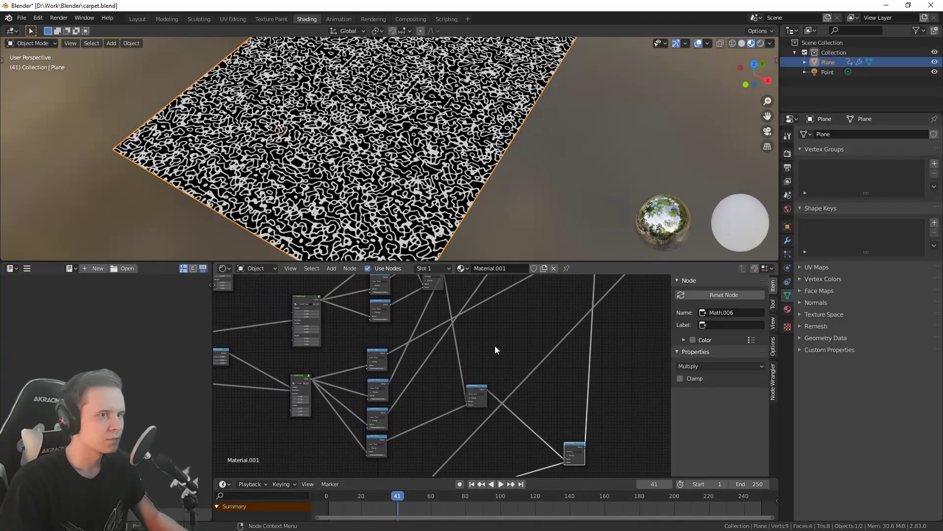
scroll(533, 356, "up", 5)
middle_click_drag(533, 357, 542, 294)
Shift the Maximum node feeding the Multiply node slightly and preview its combined mask on the carpet
left_click_drag(458, 337, 466, 323)
scroll(549, 395, "up", 4)
middle_click_drag(489, 333, 477, 351)
scroll(495, 340, "down", 3)
left_click(464, 347, "ctrl+shift")
scroll(477, 351, "down", 3)
middle_click_drag(419, 177, 395, 216)
scroll(395, 216, "down", 2)
middle_click_drag(394, 419, 406, 405)
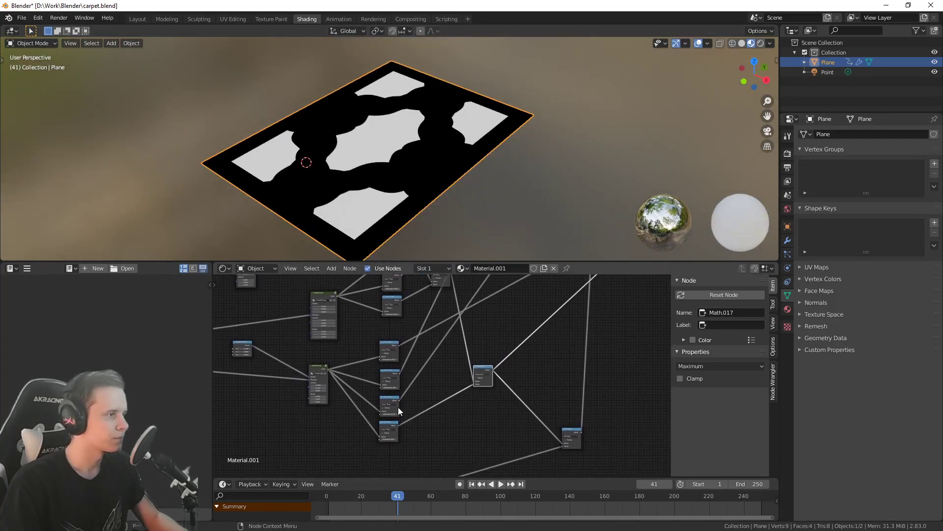
Preview the Less Than node with the 0.640 threshold to identify the carpet's centre medallion mask
left_click(385, 422, "ctrl+shift")
middle_click_drag(399, 342, 438, 365)
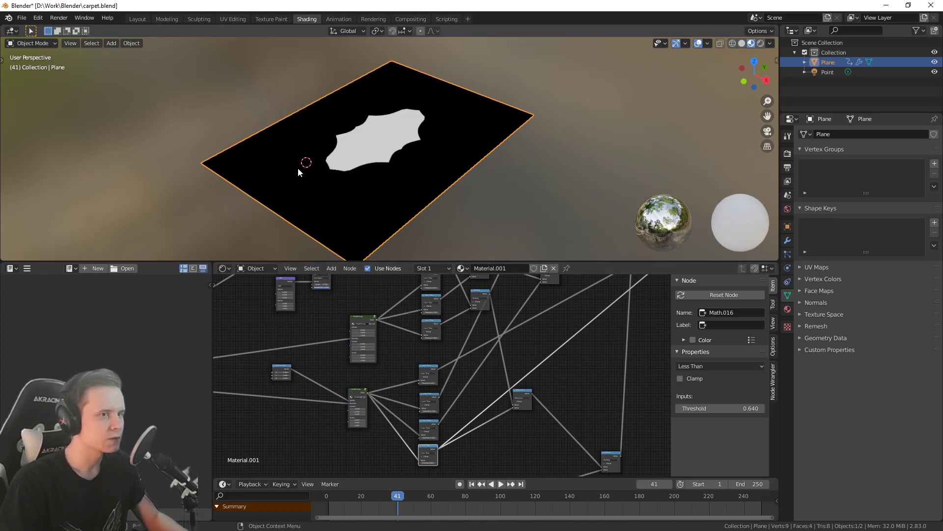
middle_click_drag(461, 409, 494, 350)
scroll(456, 400, "up", 4)
scroll(463, 393, "down", 5)
scroll(449, 393, "up", 4)
Duplicate the 0.640 Less Than node below the original, connect the node group's output to its Value, and preview it
key("shift+d")
left_click(474, 396)
scroll(455, 372, "up", 3)
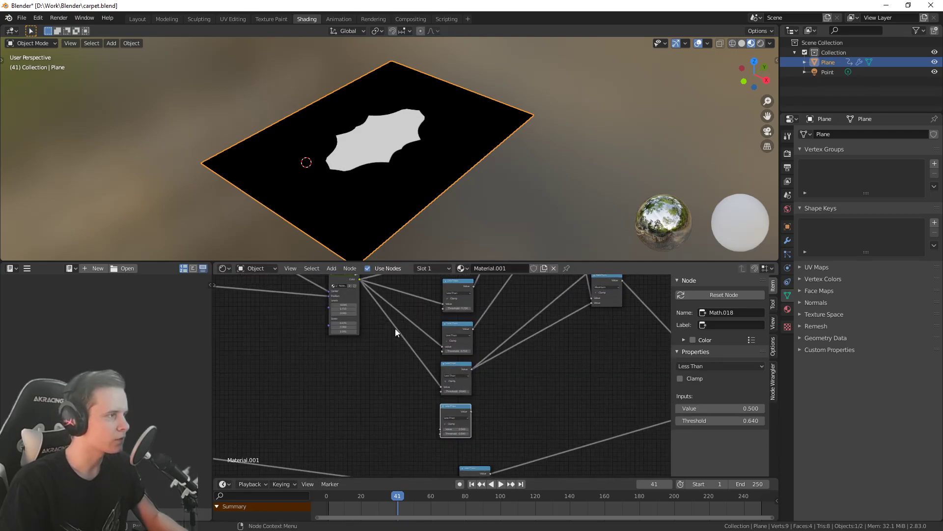
left_click_drag(360, 279, 440, 429)
left_click(461, 407, "ctrl+shift")
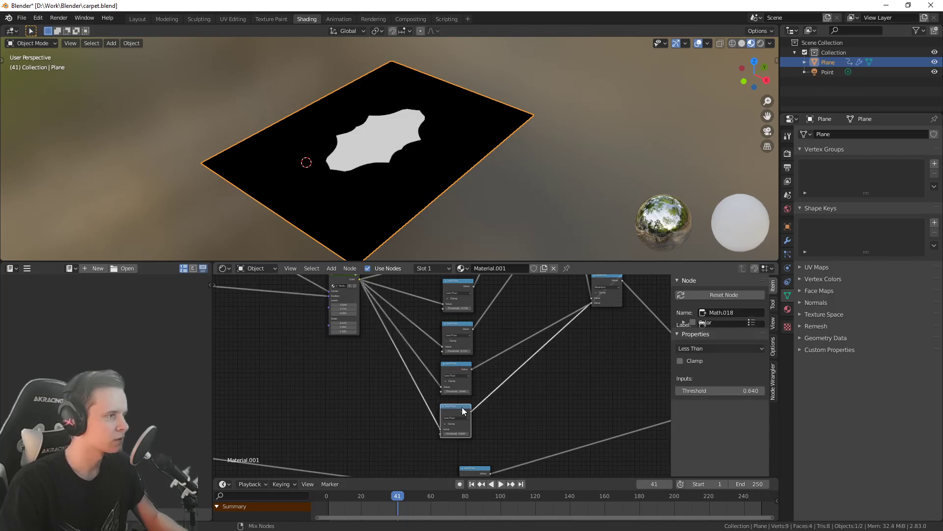
scroll(492, 373, "down", 4)
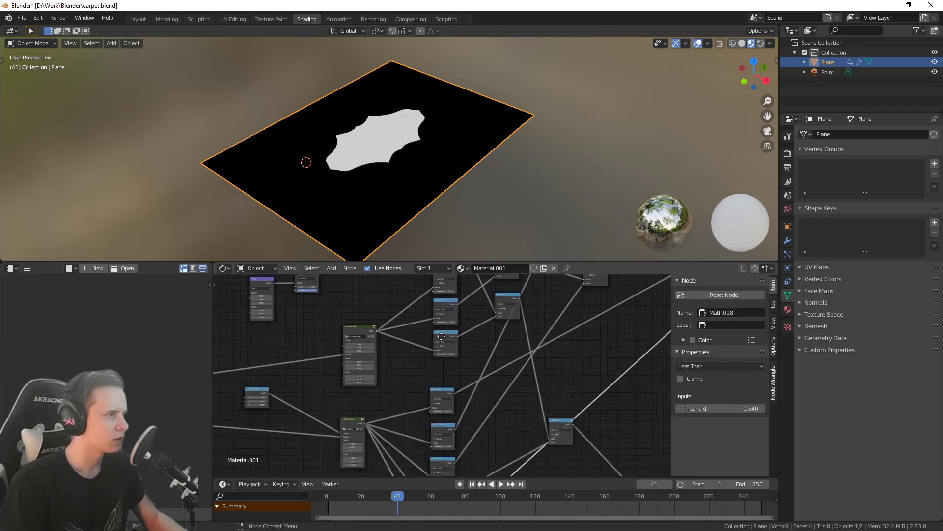
Move the lower node group with its Less Than nodes and the Combine XYZ node down to make room
scroll(440, 389, "down", 5)
middle_click_drag(444, 397, 456, 352)
left_click_drag(385, 442, 458, 324)
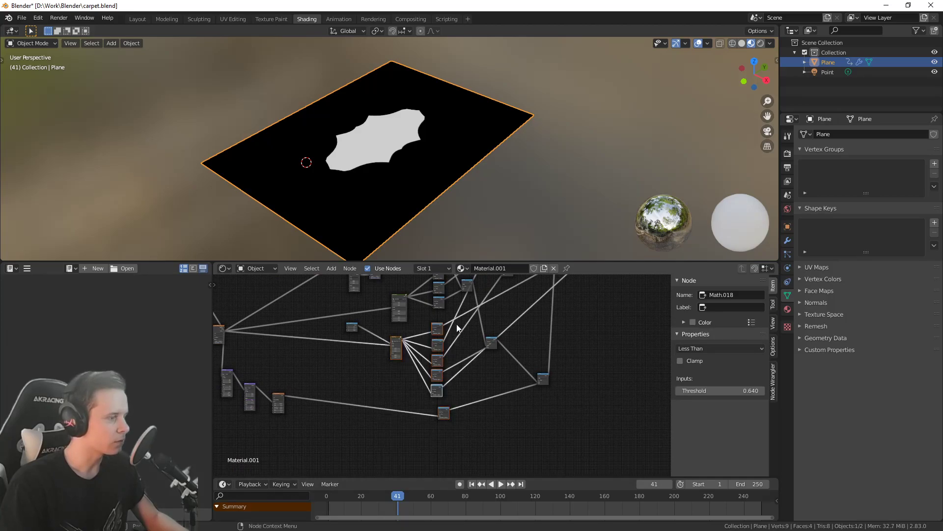
key("g")
left_click(463, 362)
left_click_drag(350, 328, 364, 356)
scroll(435, 339, "up", 3)
middle_click_drag(434, 323, 424, 357)
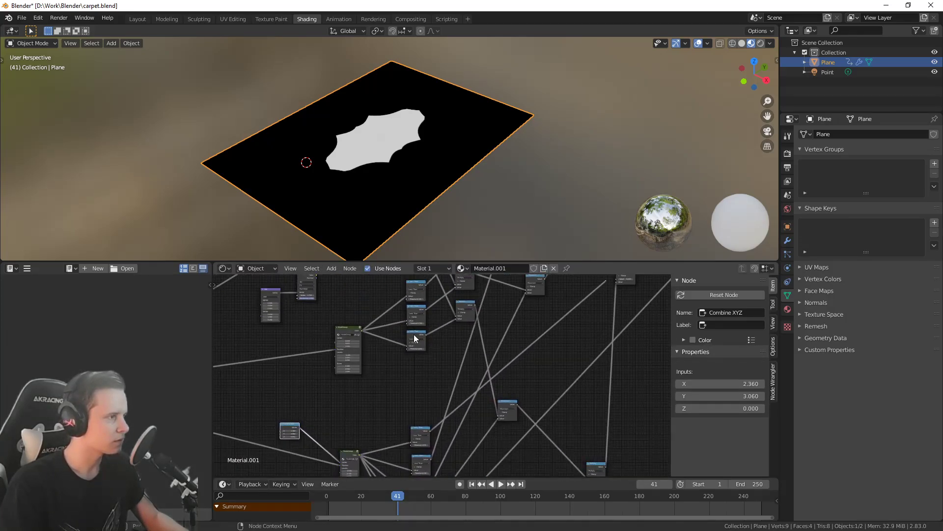
Duplicate the upper node group's lowest Less Than node below itself and connect the group's Color output to its Value
left_click(415, 338)
key("shift+d")
left_click(418, 382)
scroll(350, 323, "up", 2)
left_click_drag(331, 314, 395, 374)
scroll(398, 373, "up", 2)
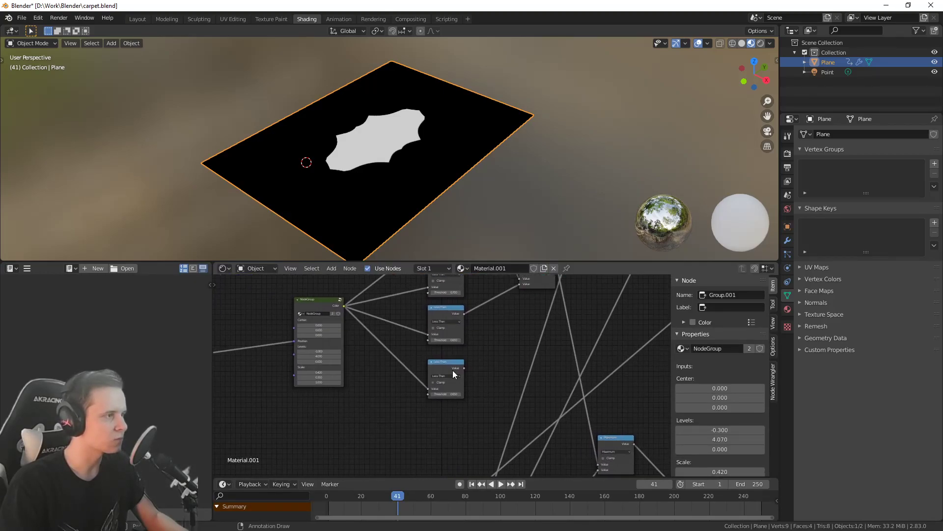
Preview the duplicated corner Less Than node on the carpet, try a Threshold of 0.750, and undo that change
scroll(449, 370, "up", 1)
left_click(441, 364, "ctrl+shift")
left_click_drag(453, 394, 448, 394)
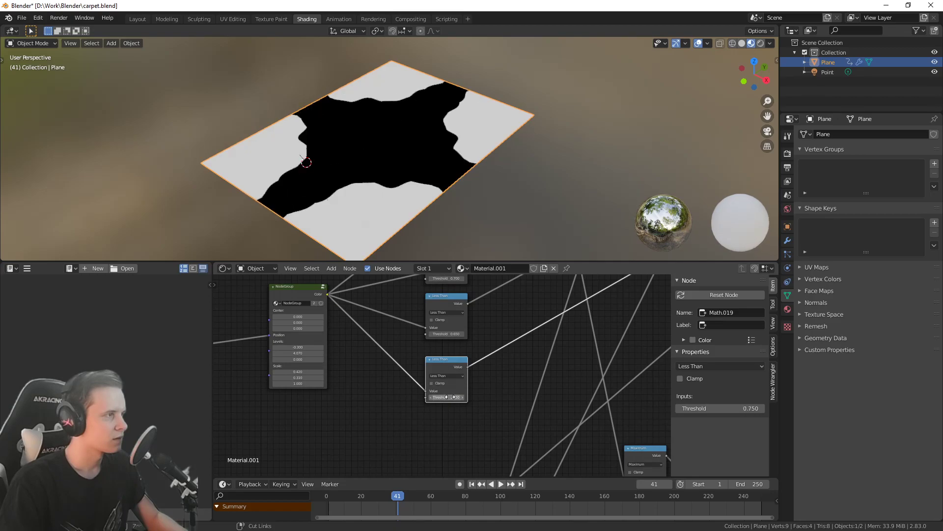
key("ctrl+z")
Duplicate the Maximum node beside the original and connect the duplicated corner Less Than node to its first Value
scroll(514, 396, "down", 5)
middle_click_drag(514, 396, 466, 318)
scroll(481, 366, "down", 4)
middle_click_drag(439, 417, 442, 423)
middle_click_drag(430, 334, 395, 314)
left_click(472, 338)
key("shift+d")
left_click(537, 325)
scroll(418, 319, "up", 1)
left_click_drag(379, 298, 504, 341)
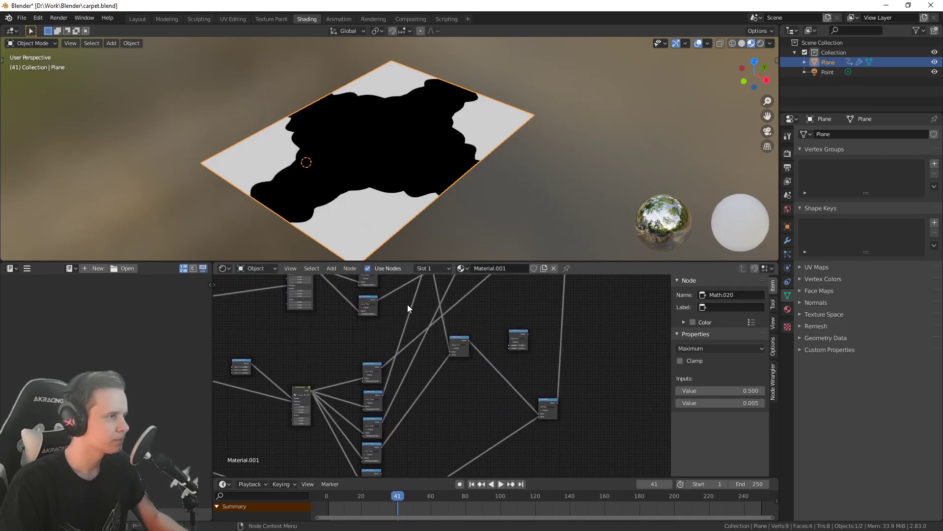
left_click_drag(379, 300, 506, 347)
middle_click_drag(489, 381, 474, 337)
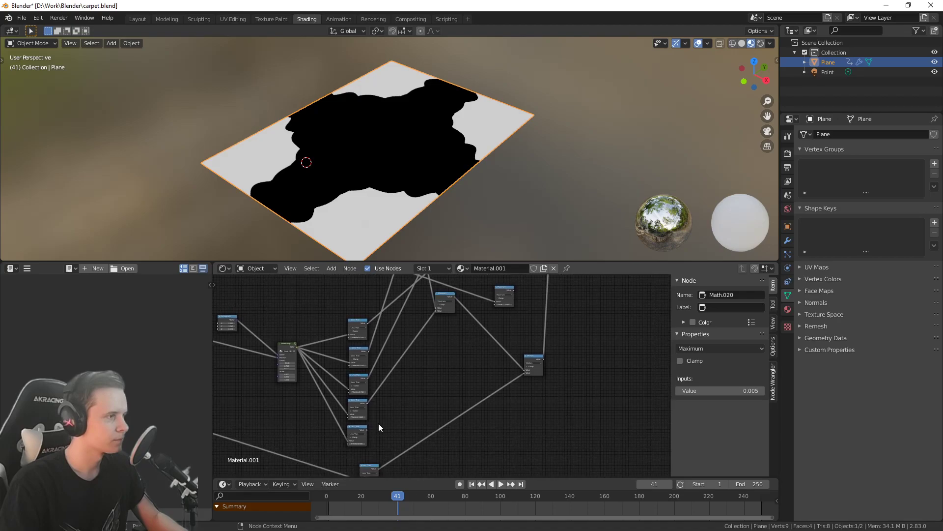
Connect the duplicated medallion Less Than node to the new Maximum node's second Value, keeping the Maximum operation
left_click_drag(367, 429, 496, 305)
middle_click_drag(527, 331, 488, 402)
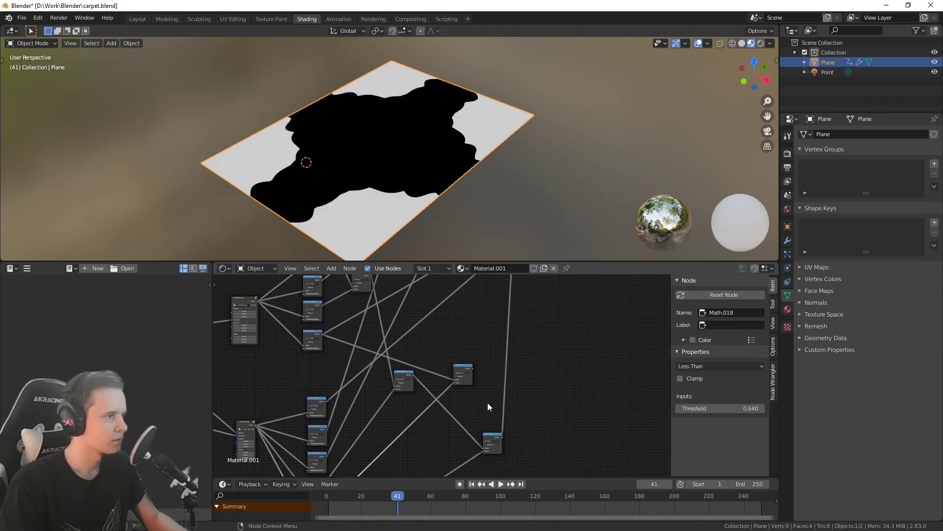
scroll(488, 393, "up", 8)
left_click(488, 371)
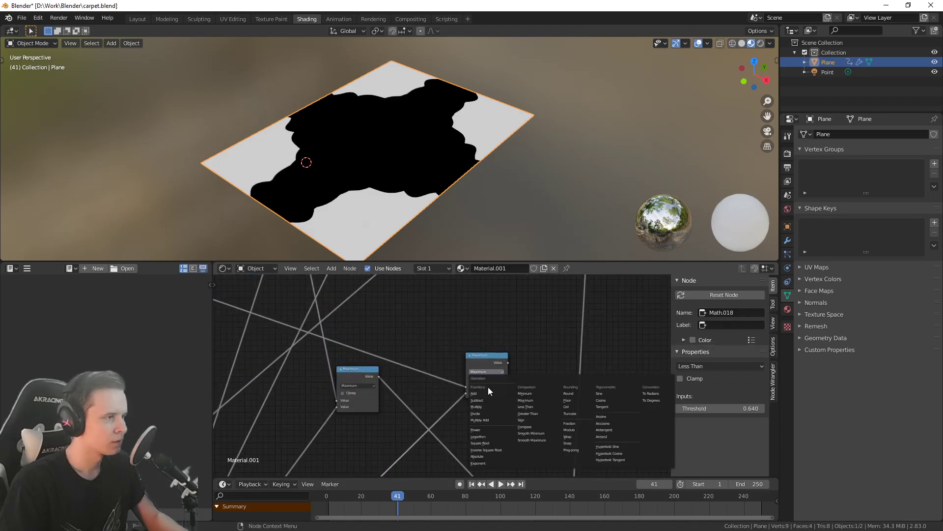
left_click(526, 400)
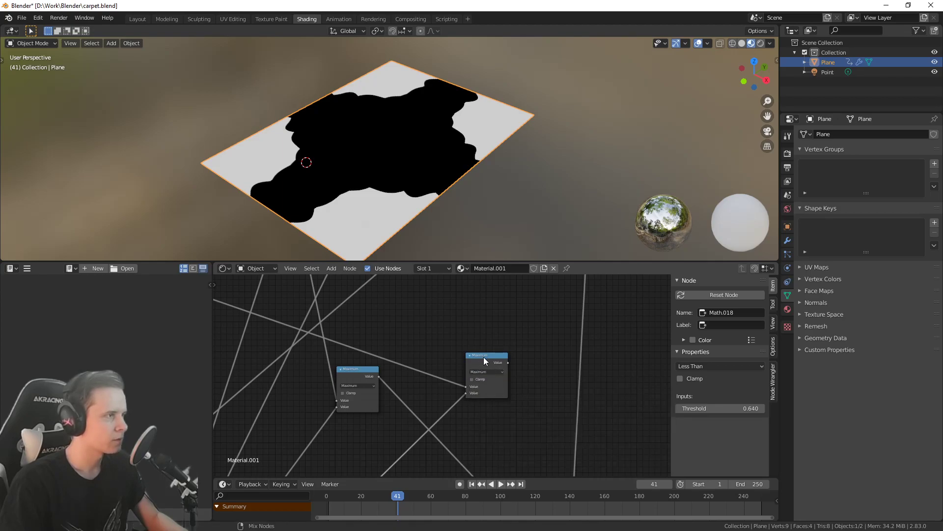
Preview the new Maximum node's combined corner and medallion mask and move the node slightly closer to the original
left_click(483, 358, "ctrl+shift")
left_click_drag(492, 362, 469, 364)
middle_click_drag(473, 329, 475, 372)
scroll(501, 354, "down", 1)
scroll(500, 353, "up", 1)
key("shift+d")
left_click(550, 374)
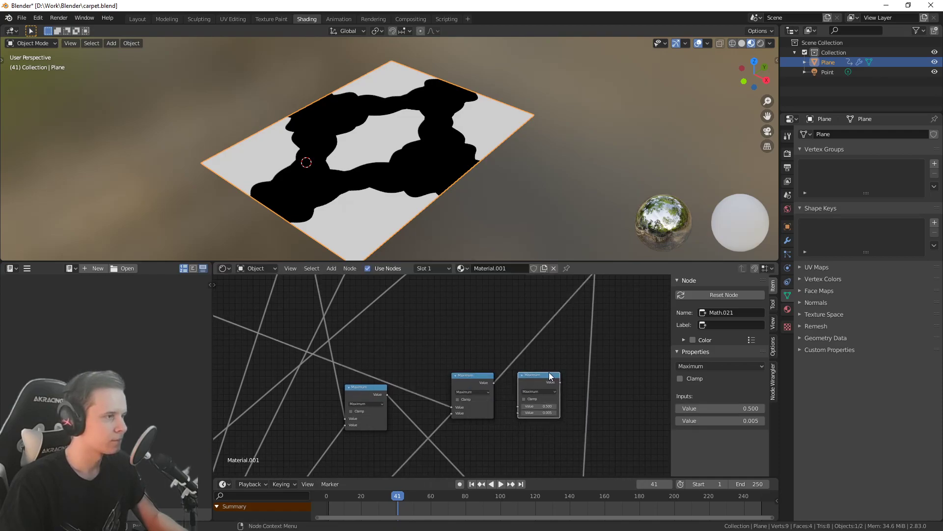
left_click(532, 391)
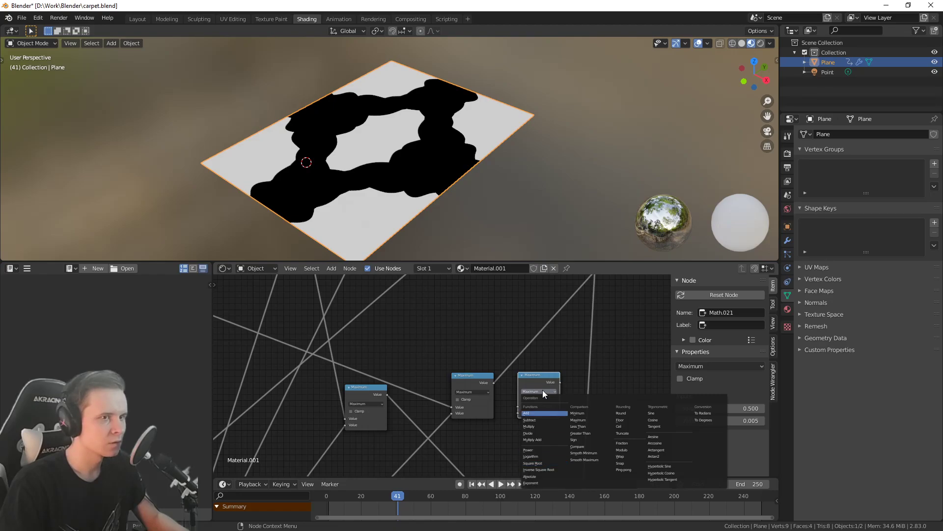
scroll(546, 393, "up", 3)
scroll(547, 371, "up", 3)
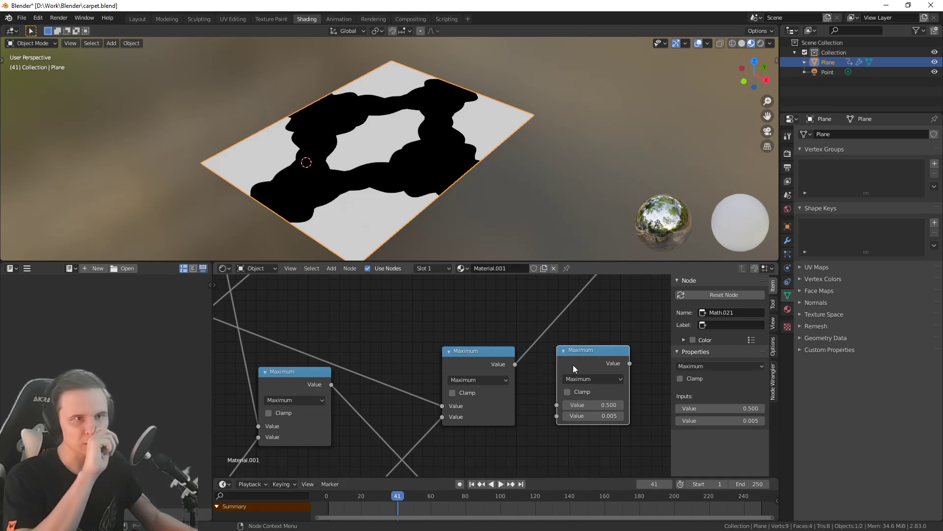
left_click(610, 378)
left_click(303, 257)
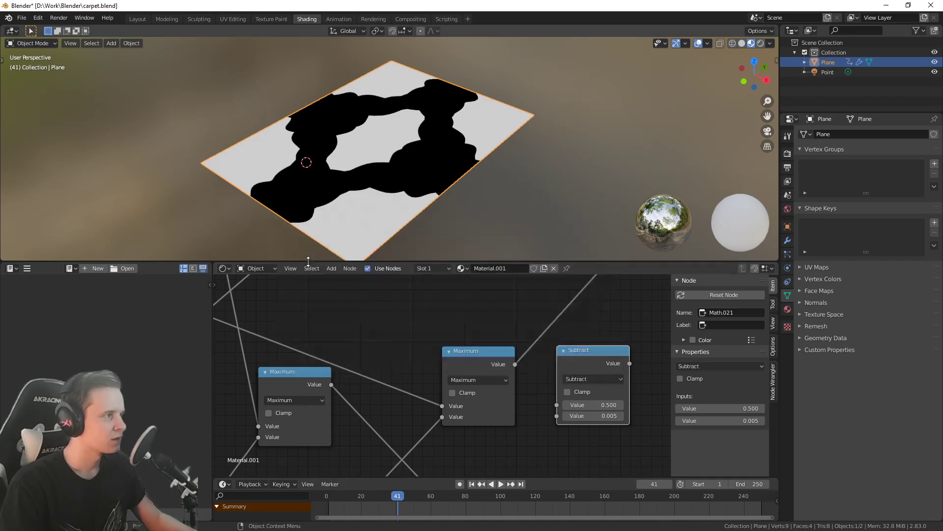
left_click(570, 405)
type("1")
key("Return")
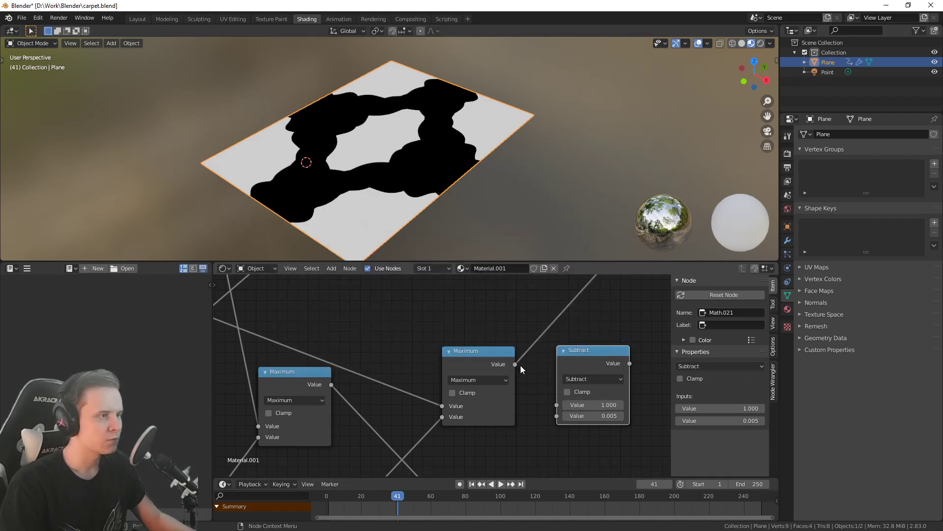
left_click_drag(578, 364, 580, 351)
middle_click_drag(550, 347, 509, 358)
left_click_drag(473, 374, 527, 416)
left_click(539, 367)
scroll(432, 364, "down", 2)
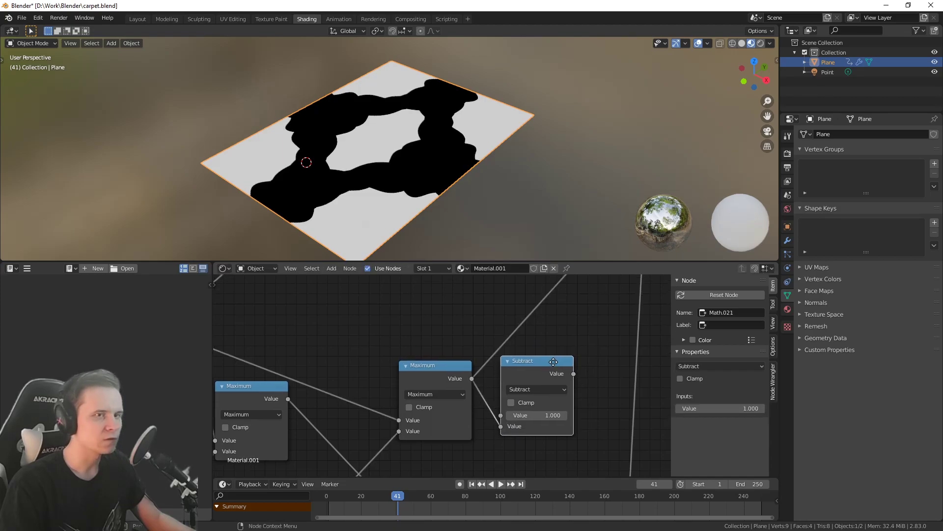
scroll(496, 375, "up", 4)
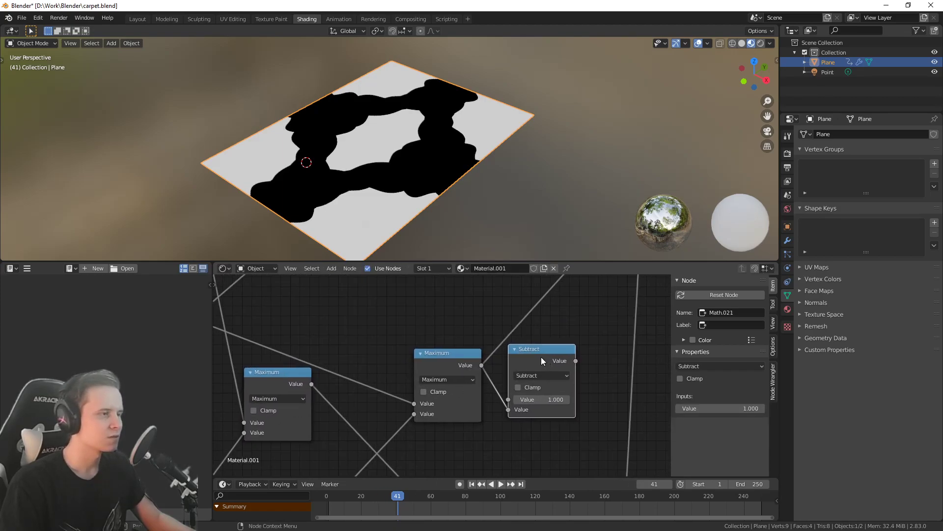
scroll(494, 365, "down", 2)
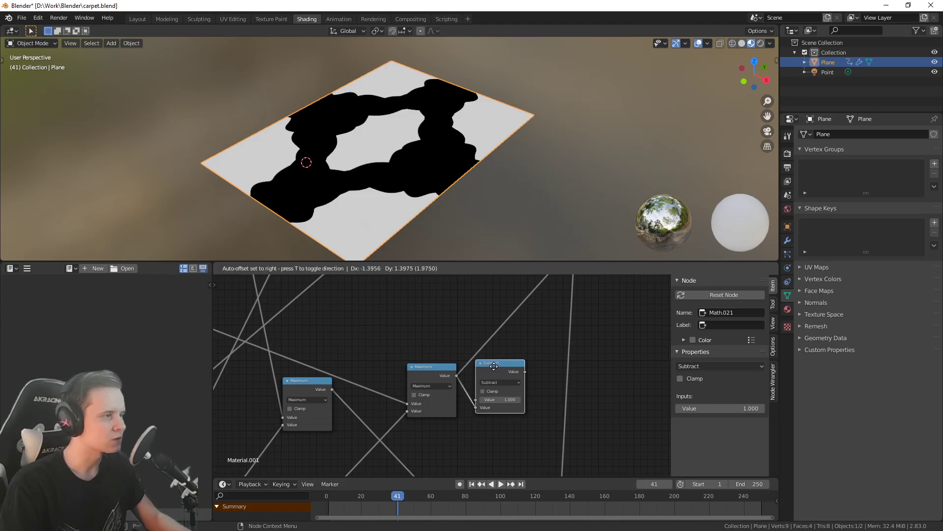
key("x")
scroll(506, 350, "up", 2)
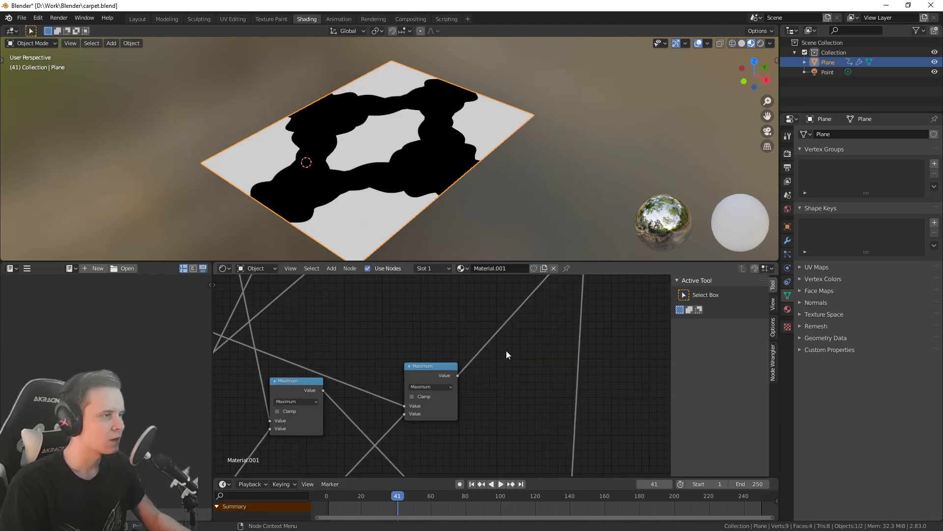
Add an Invert node on the output of the new Maximum node that combines the corner and medallion masks
key("shift+a")
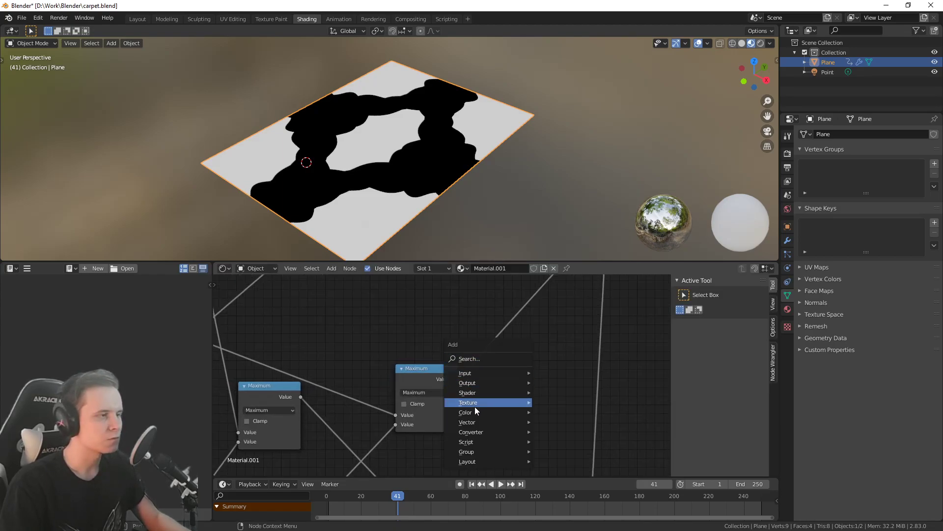
mouse_move(486, 412)
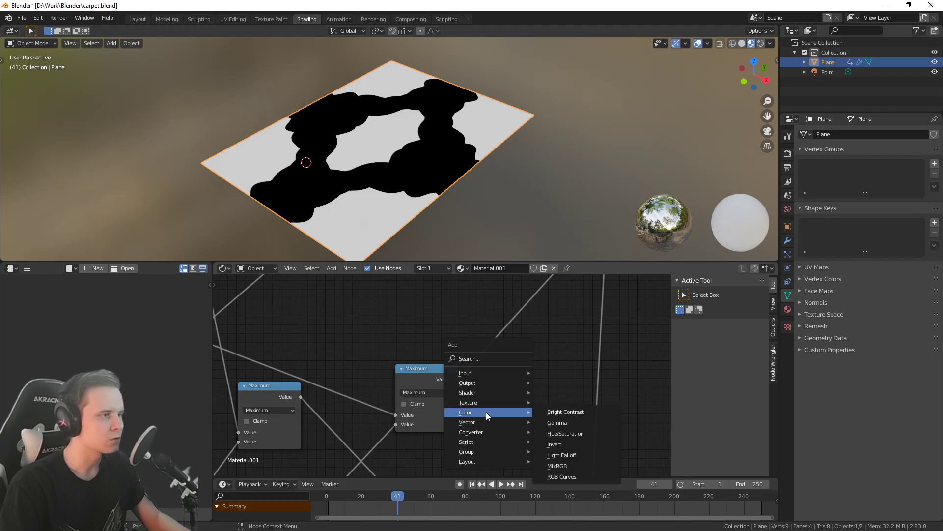
left_click(555, 443)
left_click(507, 341)
left_click_drag(507, 342, 487, 354)
middle_click_drag(435, 322, 590, 335)
Reposition the Invert node and its neighbouring nodes to tidy the connections around the new Maximum node
scroll(467, 358, "down", 5)
left_click_drag(532, 380, 503, 374)
left_click_drag(588, 367, 564, 325)
left_click_drag(508, 365, 497, 318)
scroll(497, 319, "down", 1)
middle_click_drag(497, 318, 524, 382)
left_click_drag(585, 385, 563, 376)
Find the third Color Ramp in the node tree and preview its rectangular inner-field mask on the carpet
scroll(410, 287, "down", 6)
middle_click_drag(390, 284, 429, 411)
scroll(420, 371, "up", 5)
middle_click_drag(412, 347, 449, 460)
scroll(448, 460, "down", 1)
middle_click_drag(423, 418, 426, 367)
scroll(426, 367, "down", 3)
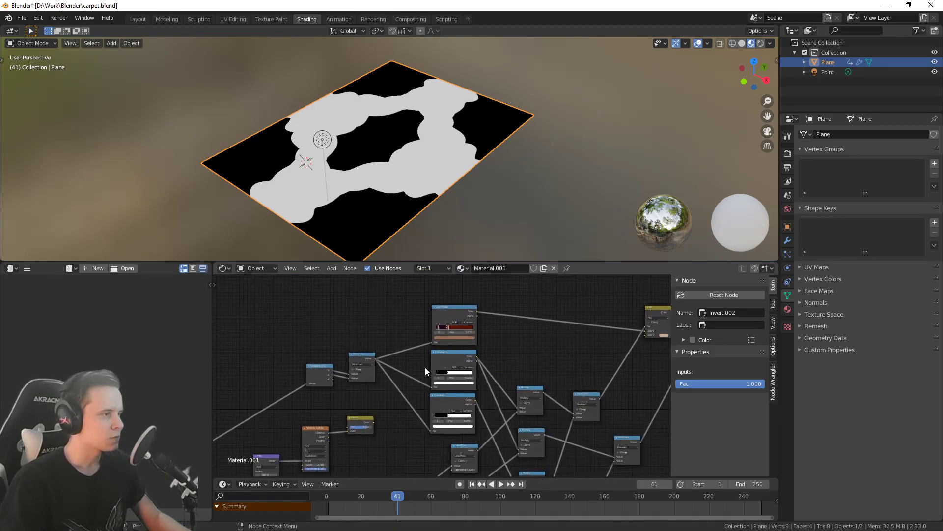
scroll(442, 372, "up", 2)
middle_click_drag(489, 418, 473, 357)
scroll(473, 357, "down", 4)
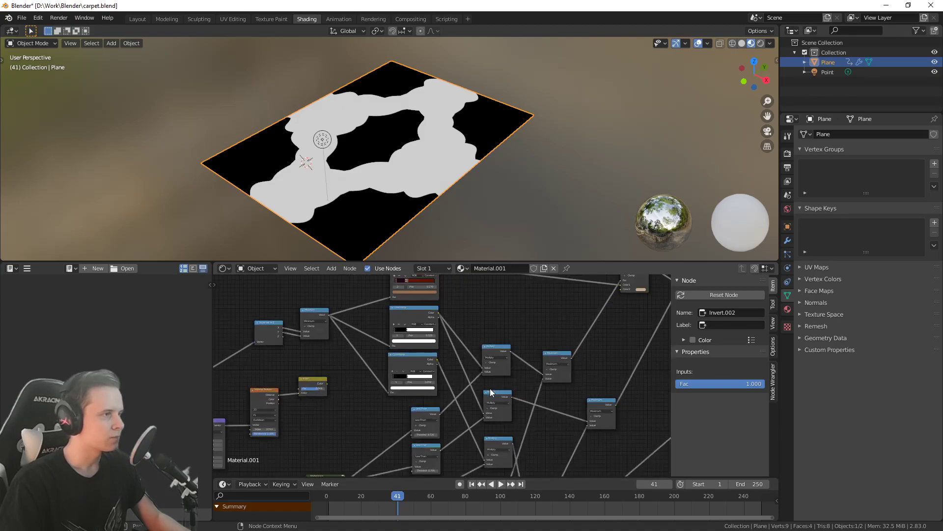
middle_click_drag(490, 388, 463, 339)
left_click(384, 307, "ctrl+shift")
middle_click_drag(500, 374, 462, 343)
scroll(457, 362, "down", 3)
middle_click_drag(515, 375, 504, 383)
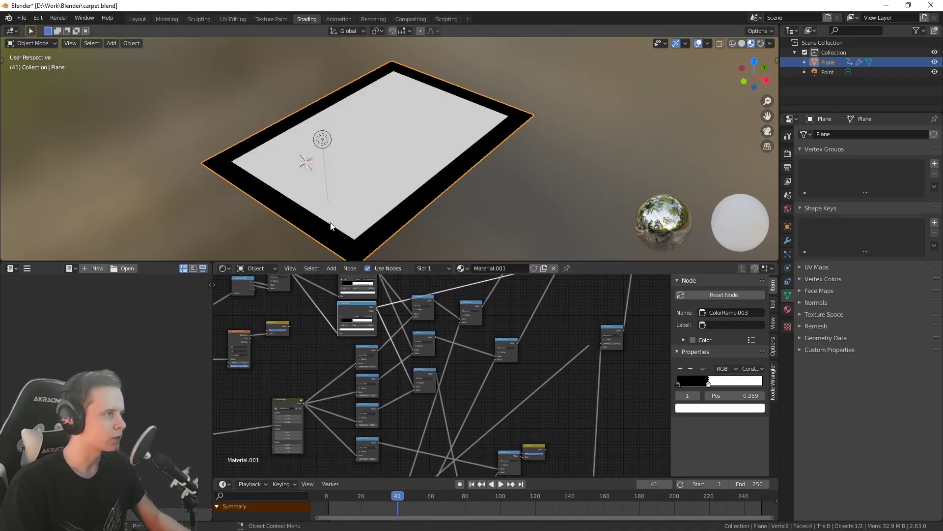
Duplicate the new Maximum node beyond the Invert node and connect the Invert's Color output to the duplicate's second Value
middle_click_drag(518, 409, 542, 403)
scroll(509, 401, "up", 1)
scroll(522, 387, "down", 1)
scroll(529, 397, "up", 1)
left_click(502, 414)
key("shift+d")
left_click(574, 390)
scroll(546, 395, "up", 4)
left_click_drag(580, 435, 588, 436)
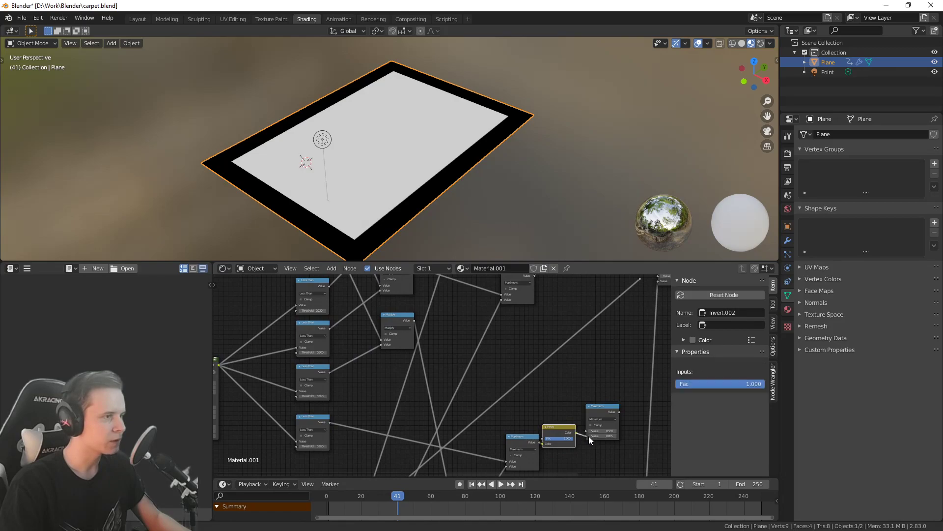
Set the duplicated node to Multiply, connect the third Color Ramp to its first Value, and preview the resulting field mask
left_click(593, 420)
left_click(602, 446)
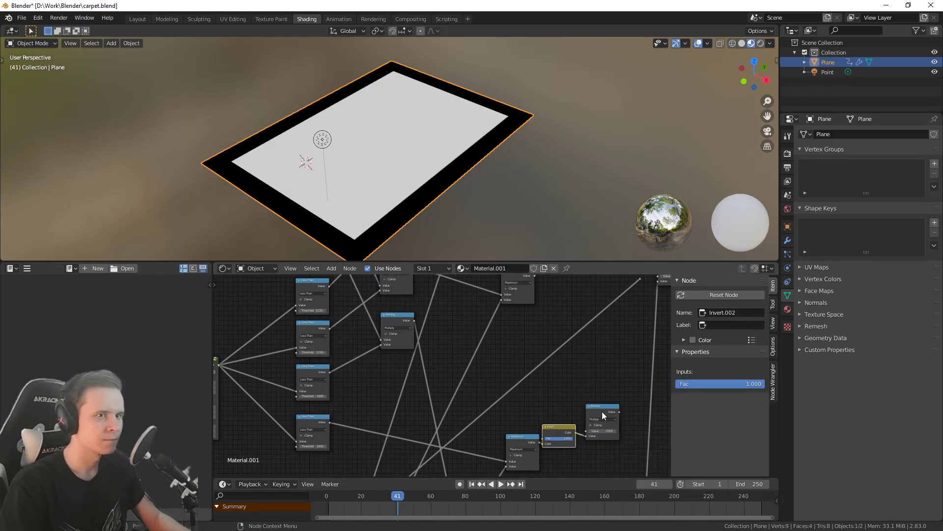
scroll(456, 355, "down", 2)
left_click_drag(365, 301, 544, 432)
left_click(551, 419, "ctrl+shift")
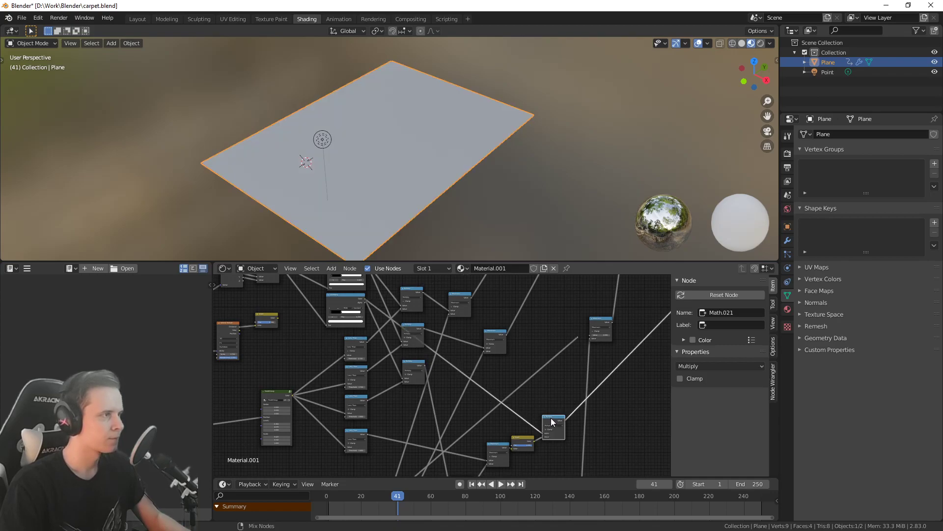
Move the final shading nodes farther from the Mix chain to make room for another Mix node
middle_click_drag(618, 417, 489, 464)
scroll(542, 397, "down", 2)
scroll(562, 402, "down", 5)
scroll(480, 358, "up", 6)
middle_click_drag(525, 385, 468, 433)
middle_click_drag(465, 388, 486, 420)
scroll(486, 420, "up", 1)
left_click_drag(625, 435, 456, 286)
key("g")
left_click(524, 303)
left_click(431, 313)
key("g")
left_click(522, 287)
Duplicate the last brown Mix node and place the copy after it in the chain
scroll(412, 409, "up", 2)
middle_click_drag(411, 405, 423, 344)
scroll(432, 359, "up", 2)
left_click(451, 345)
key("shift+d")
left_click(564, 356)
Insert the duplicated Mix node before the final color Multiply and connect the field-mask Multiply to its Fac
scroll(539, 400, "down", 3)
scroll(469, 402, "down", 4)
middle_click_drag(458, 412, 447, 384)
left_click_drag(393, 426, 447, 426)
left_click_drag(486, 287, 518, 322)
scroll(455, 385, "up", 4)
middle_click_drag(462, 388, 443, 402)
left_click_drag(435, 458, 514, 324)
left_click(521, 310)
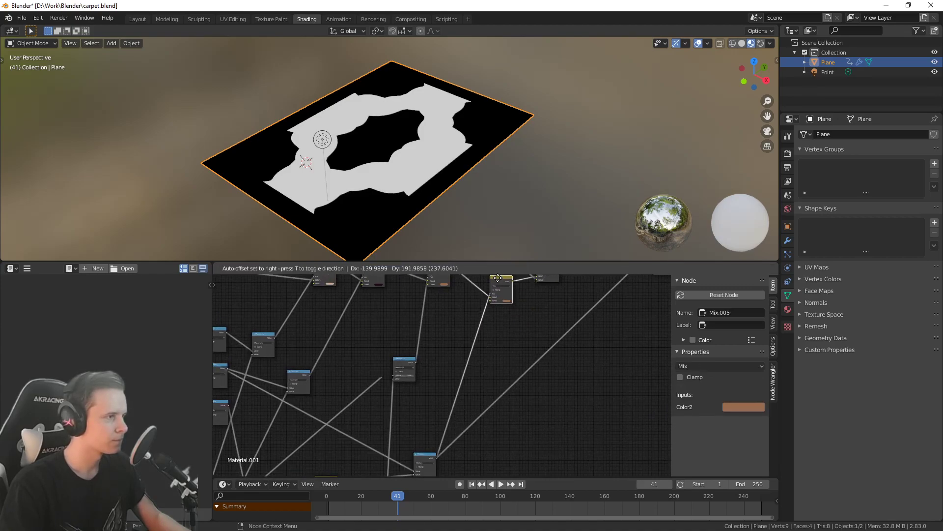
Preview the Principled BSDF on the carpet to check the new field color with the full material
scroll(479, 322, "down", 5)
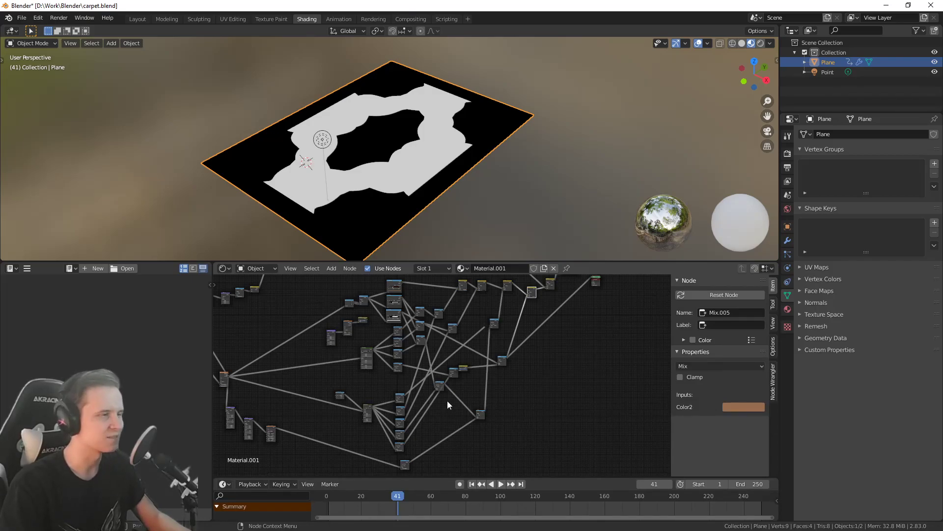
scroll(447, 387, "up", 2)
middle_click_drag(447, 388, 524, 433)
scroll(526, 376, "up", 3)
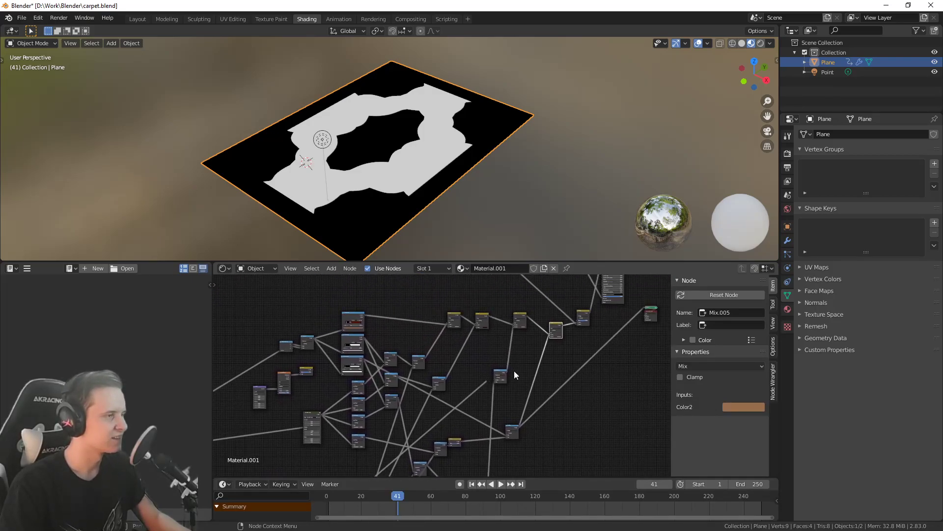
scroll(514, 375, "up", 1)
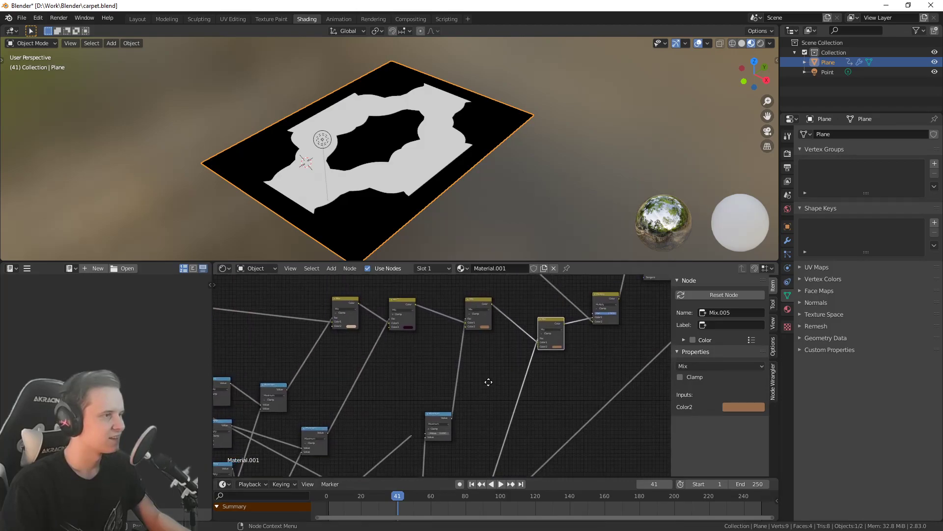
middle_click_drag(575, 363, 500, 408)
scroll(469, 405, "up", 5)
scroll(481, 382, "down", 4)
middle_click_drag(590, 399, 473, 500)
left_click(509, 283, "ctrl+shift")
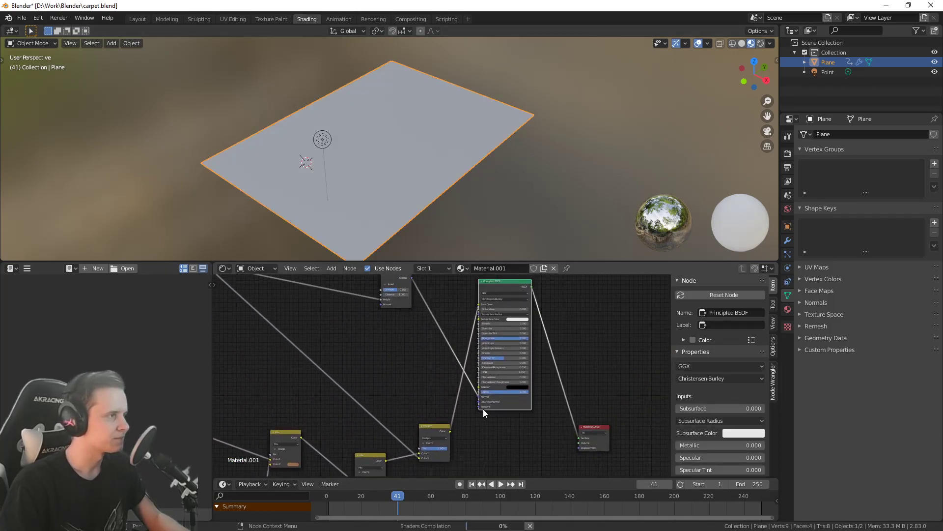
middle_click_drag(499, 411, 566, 352)
scroll(341, 176, "up", 2)
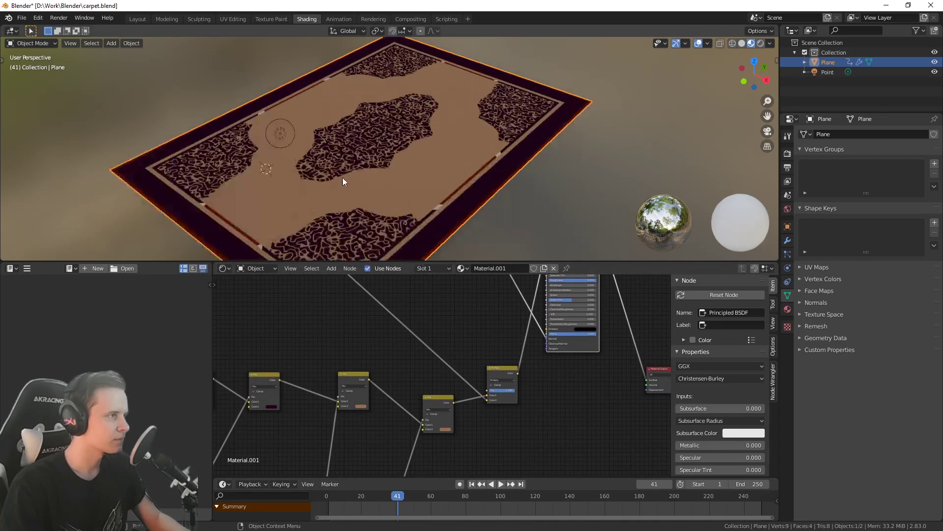
Set Color2 of the duplicated Mix node to a brick red for the carpet's central field
middle_click_drag(526, 408, 550, 348)
scroll(535, 349, "up", 2)
scroll(528, 350, "down", 2)
scroll(508, 382, "up", 1)
left_click(522, 358)
left_click_drag(548, 310, 533, 321)
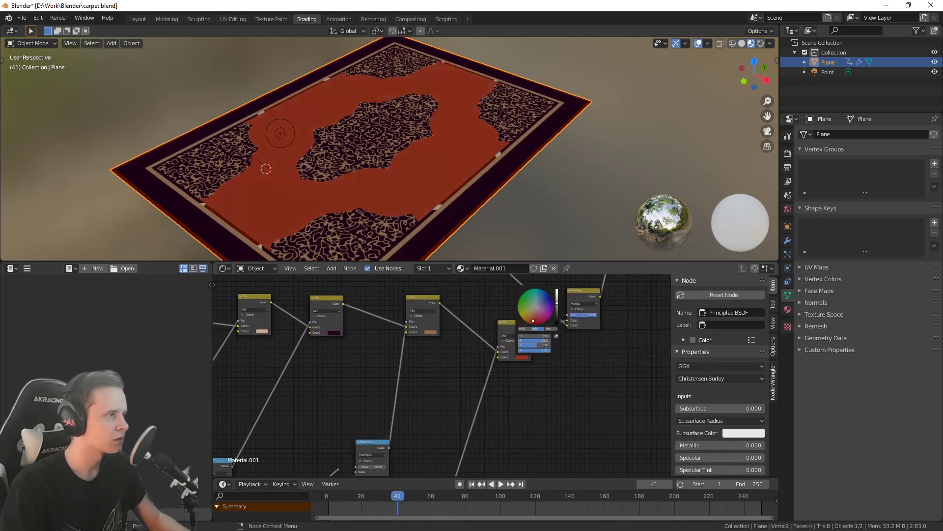
Preview the corner and medallion line pattern, and duplicate the field-mask Multiply node into the free space beside it
scroll(489, 318, "down", 6)
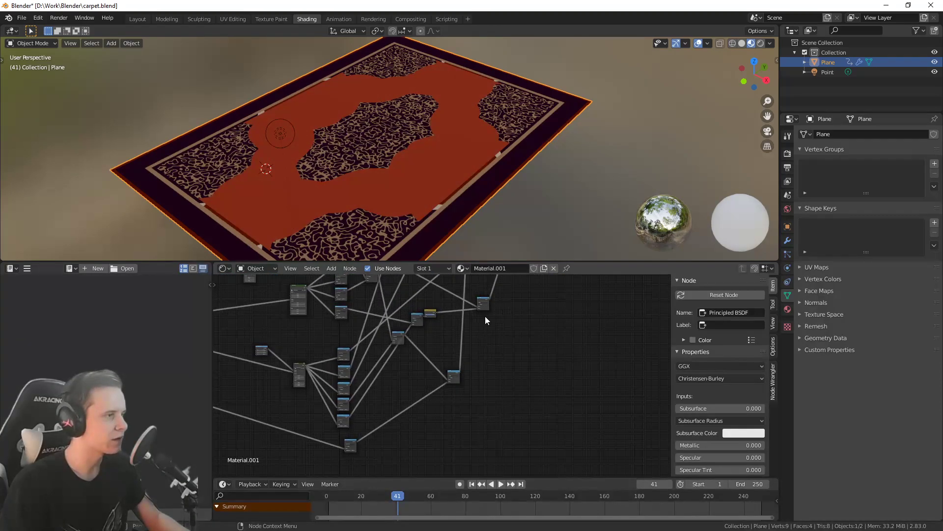
middle_click_drag(489, 319, 492, 362)
left_click(488, 346)
middle_click_drag(478, 393, 443, 389)
left_click(452, 380, "ctrl+shift")
left_click_drag(447, 381, 427, 374)
key("shift+d")
left_click(556, 387)
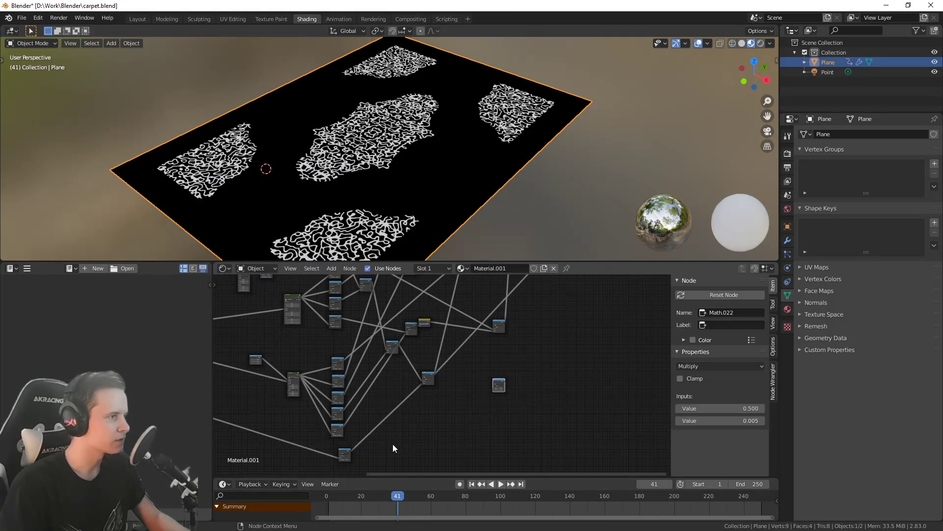
Connect the line-pattern Less Than node to the duplicated Multiply's second Value and insert it between the field-mask Multiply and the red Mix's Fac
left_click_drag(351, 451, 493, 389)
scroll(494, 366, "up", 5)
middle_click_drag(494, 366, 439, 398)
scroll(447, 403, "up", 6)
middle_click_drag(493, 430, 457, 435)
scroll(474, 407, "down", 6)
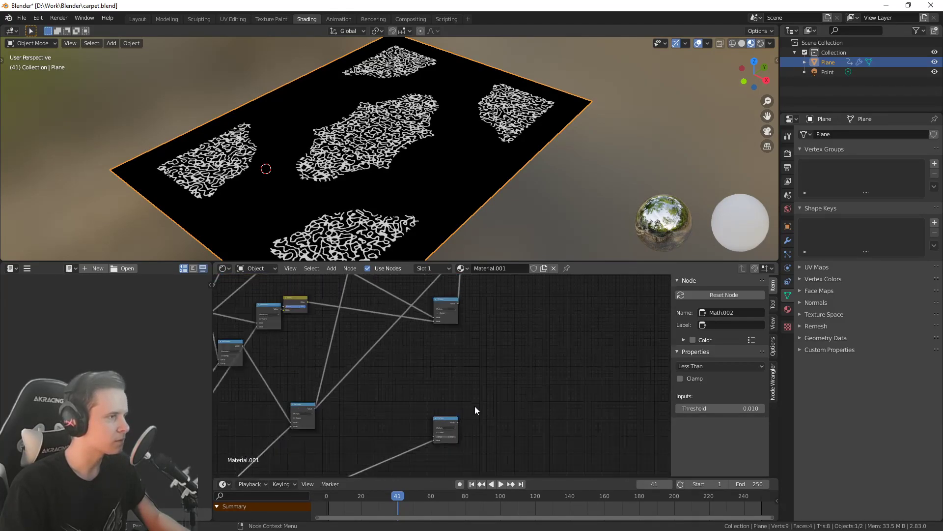
left_click_drag(454, 318, 427, 346, "ctrl")
scroll(432, 348, "down", 5)
Move the red Mix, color Multiply, Bump, Principled BSDF and Material Output nodes farther along to free space in the Mix chain
middle_click_drag(461, 339, 441, 424)
scroll(460, 429, "down", 6)
left_click_drag(539, 379, 427, 291)
key("g")
left_click(489, 291)
scroll(519, 364, "up", 1)
scroll(551, 351, "up", 1)
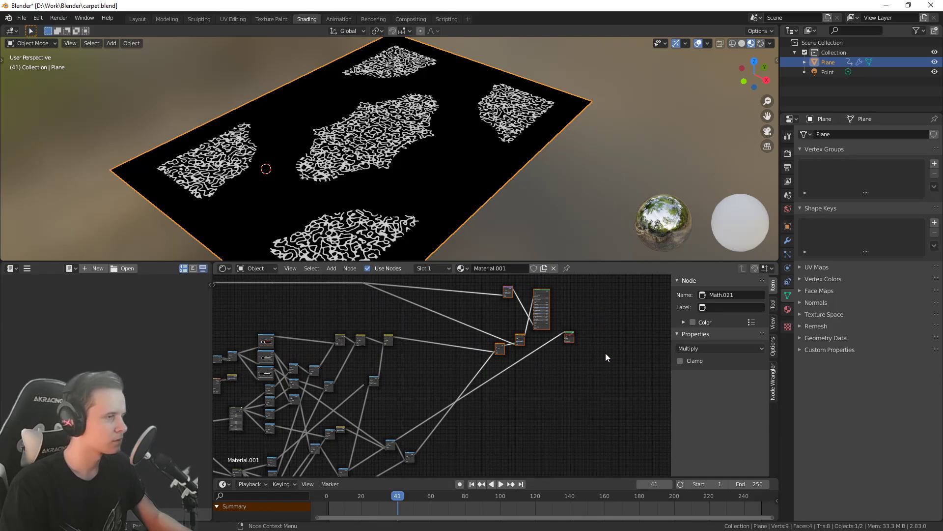
middle_click_drag(605, 352, 589, 371)
Preview the Principled BSDF and examine how the field's line pattern meets the corner and medallion outlines
left_click(525, 313, "ctrl+shift")
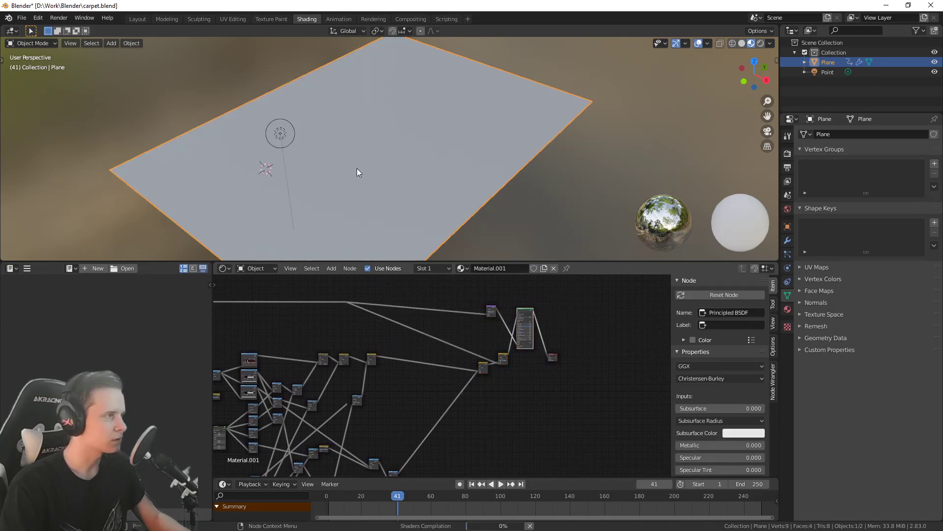
scroll(414, 202, "up", 2)
middle_click_drag(405, 364, 504, 294)
scroll(459, 343, "up", 4)
scroll(384, 383, "up", 1)
scroll(421, 175, "down", 2)
middle_click_drag(326, 200, 407, 175)
scroll(430, 192, "up", 2)
middle_click_drag(524, 393, 506, 420)
scroll(486, 201, "down", 2)
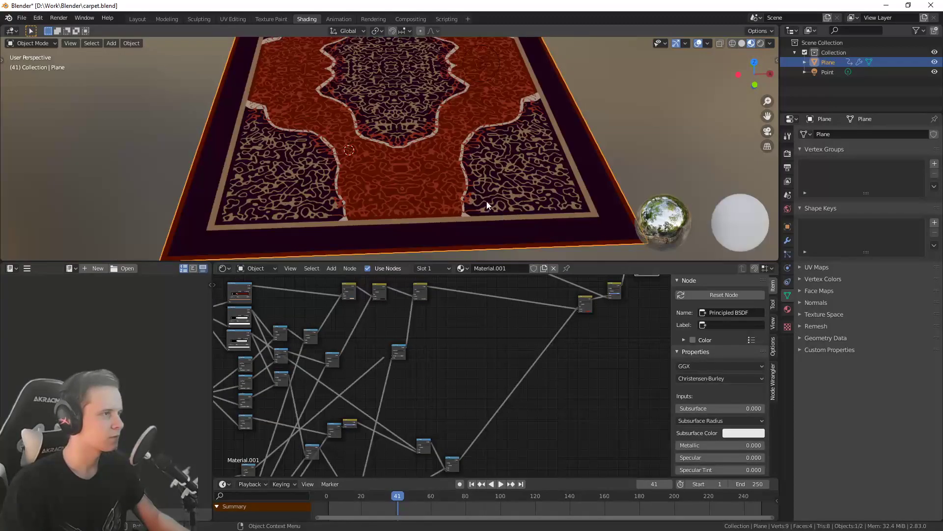
Adjust the Threshold of the duplicated corner Less Than node to keep the field pattern off the corner outlines
middle_click_drag(458, 387, 535, 268)
scroll(439, 414, "up", 5)
middle_click_drag(369, 386, 544, 411)
scroll(459, 321, "up", 1)
middle_click_drag(451, 323, 446, 435)
scroll(438, 399, "up", 6)
scroll(438, 399, "up", 3)
left_click_drag(441, 411, 467, 411)
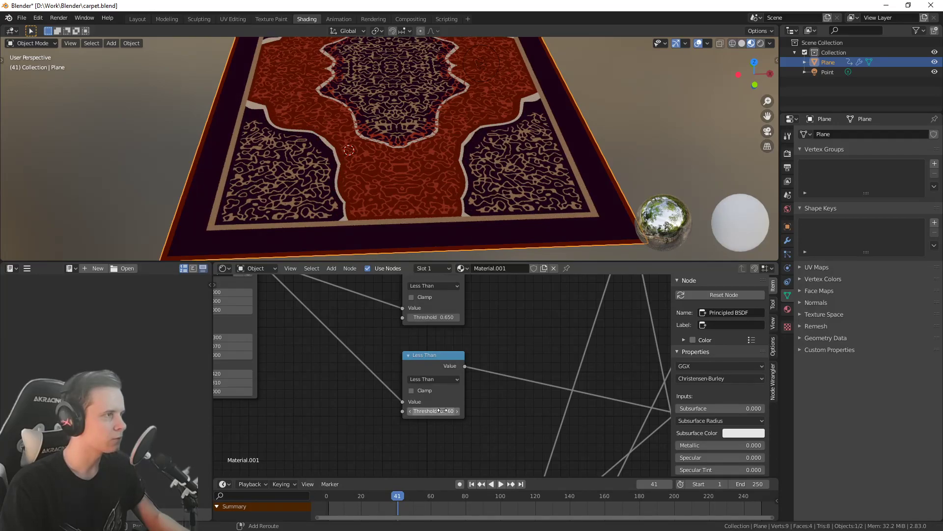
Set the Threshold of the duplicated medallion Less Than node to 0.760
middle_click_drag(486, 452, 455, 330)
scroll(455, 329, "down", 4)
middle_click_drag(456, 392, 459, 299)
scroll(459, 299, "down", 3)
middle_click_drag(472, 395, 467, 281)
scroll(455, 429, "up", 6)
middle_click_drag(416, 354, 440, 442)
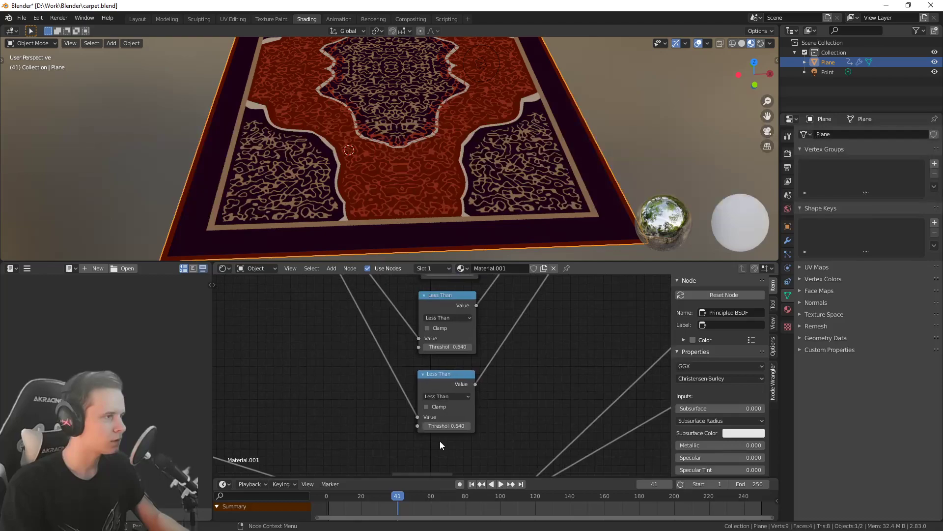
scroll(441, 441, "up", 2)
left_click_drag(440, 443, 463, 442)
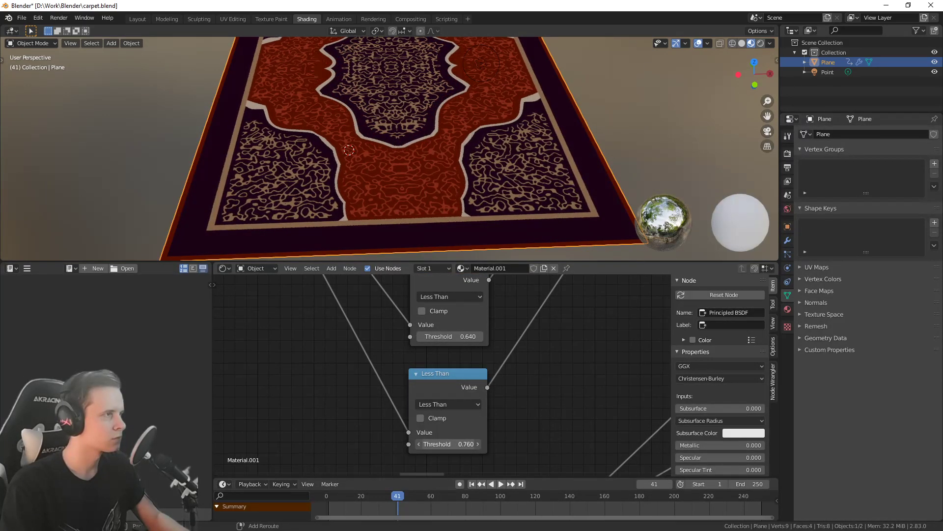
Examine how the red field pattern meets the corner and medallion outlines, and review the mask nodes
scroll(498, 246, "down", 4)
middle_click_drag(568, 293, 506, 343)
scroll(550, 334, "down", 2)
scroll(549, 334, "down", 5)
middle_click_drag(562, 393, 491, 486)
middle_click_drag(554, 389, 532, 444)
middle_click_drag(472, 212, 437, 253)
scroll(444, 150, "up", 2)
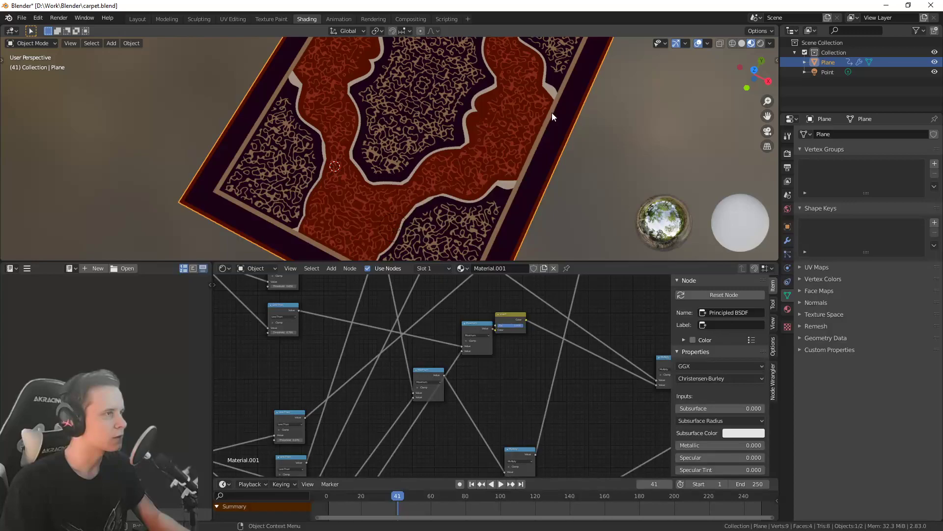
middle_click_drag(516, 384, 504, 412)
scroll(465, 437, "down", 5)
middle_click_drag(474, 218, 487, 123)
Darken the red Mix node's Color2 to H 0.030, S 0.830, V 0.551
middle_click_drag(499, 400, 413, 416)
scroll(525, 377, "up", 6)
scroll(520, 383, "up", 1)
middle_click_drag(541, 388, 339, 354)
scroll(445, 366, "up", 3)
scroll(445, 366, "up", 3)
scroll(497, 439, "up", 2)
left_click(565, 417)
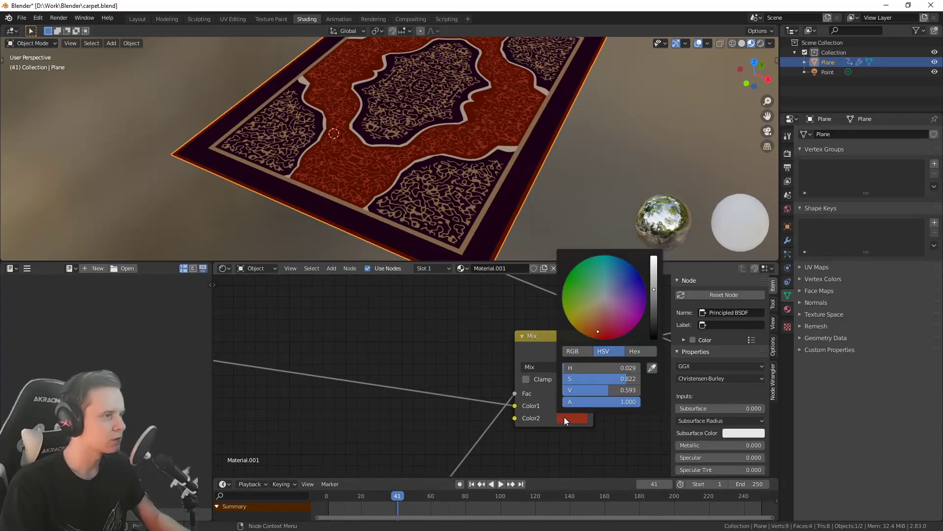
mouse_move(654, 290)
left_mouse_down()
mouse_move(654, 319)
mouse_move(654, 292)
left_mouse_up()
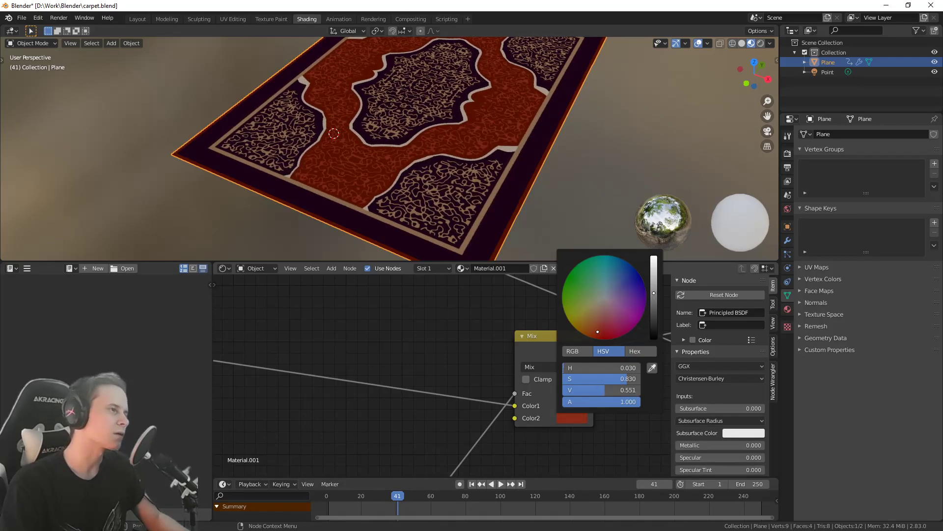
Examine the line patterns across the carpet's corners, medallion and red field from above and up close
scroll(544, 157, "down", 5)
middle_click_drag(565, 116, 490, 193)
scroll(544, 157, "up", 4)
middle_click_drag(521, 186, 462, 151, "shift")
scroll(470, 159, "up", 2)
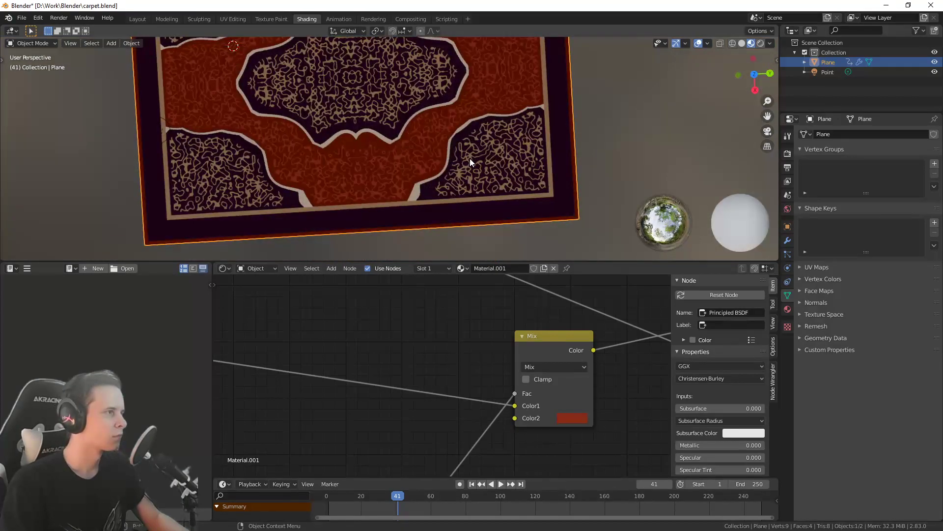
scroll(470, 159, "down", 1)
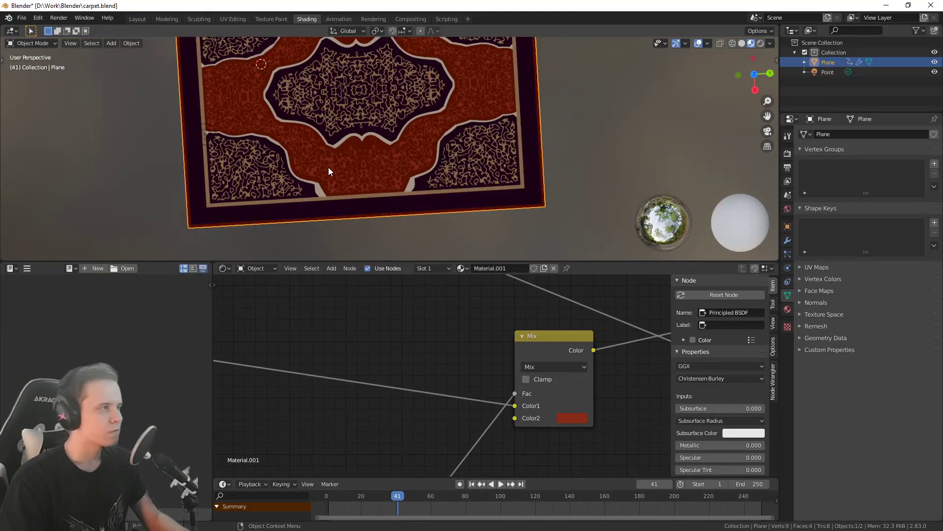
middle_click_drag(291, 161, 430, 137, "shift")
scroll(391, 162, "up", 3)
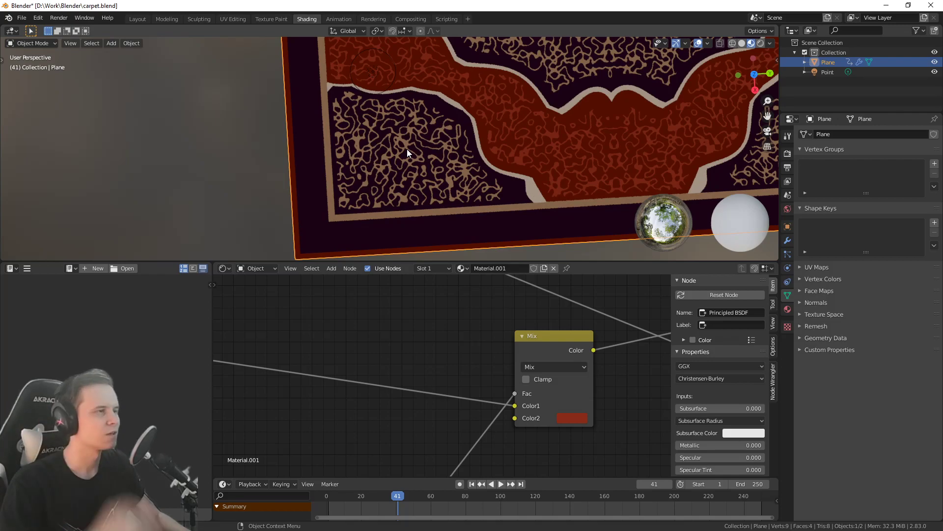
scroll(407, 150, "down", 6)
scroll(520, 423, "down", 8)
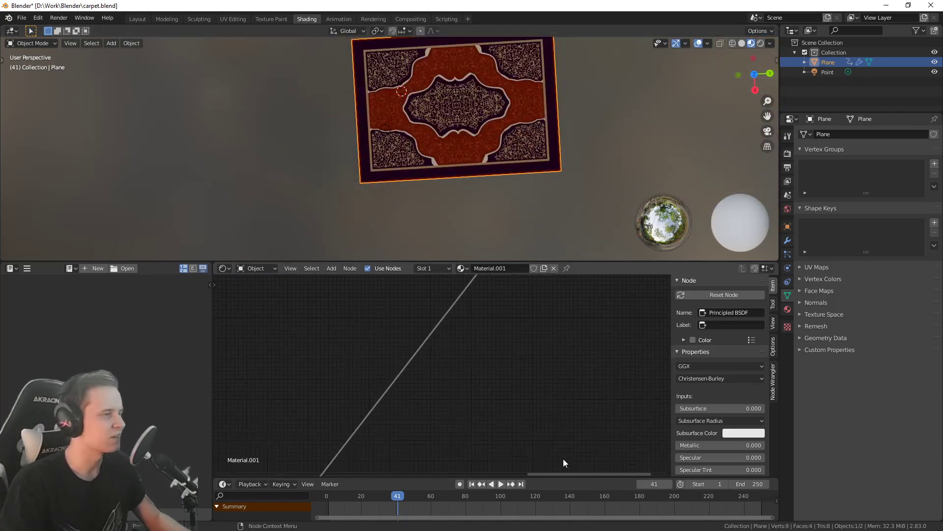
Examine the Mapping and Musgrave Texture nodes that generate the line pattern
scroll(510, 396, "down", 3)
middle_click_drag(511, 353, 563, 292)
scroll(416, 343, "up", 4)
middle_click_drag(416, 343, 622, 465)
scroll(547, 364, "up", 4)
scroll(455, 396, "up", 4)
middle_click_drag(444, 401, 542, 416)
scroll(542, 415, "up", 4)
middle_click_drag(522, 354, 560, 381)
scroll(550, 373, "down", 2)
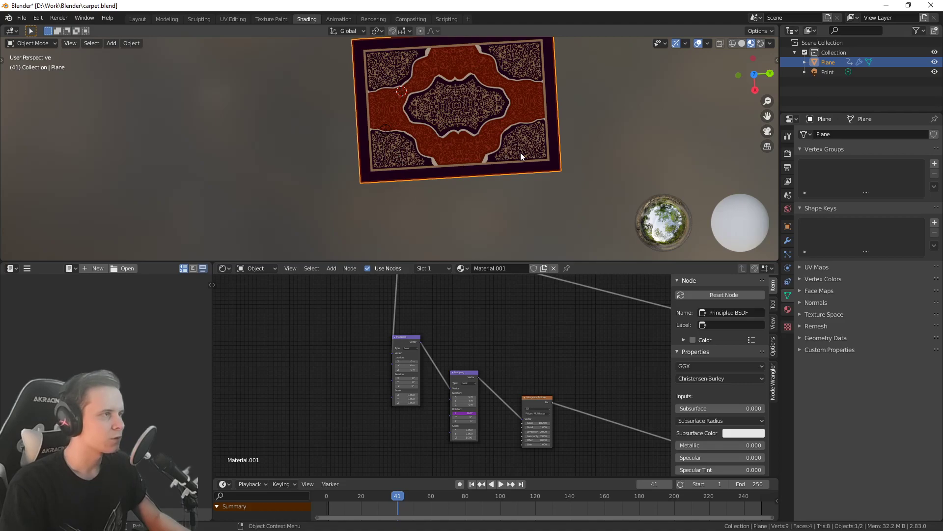
scroll(470, 313, "up", 2)
scroll(496, 320, "up", 2)
middle_click_drag(505, 326, 577, 282)
scroll(556, 245, "down", 1)
scroll(500, 328, "down", 5)
scroll(498, 331, "down", 8)
Rearrange the shared Voronoi, second Mapping and Musgrave Texture nodes, and preview the Musgrave Texture
middle_click_drag(465, 354, 485, 384)
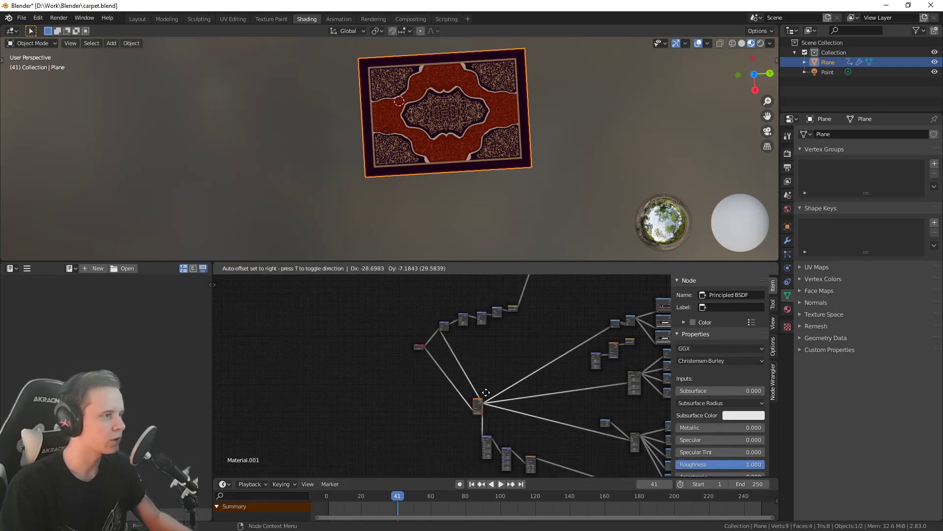
scroll(480, 408, "up", 7)
scroll(435, 408, "up", 1)
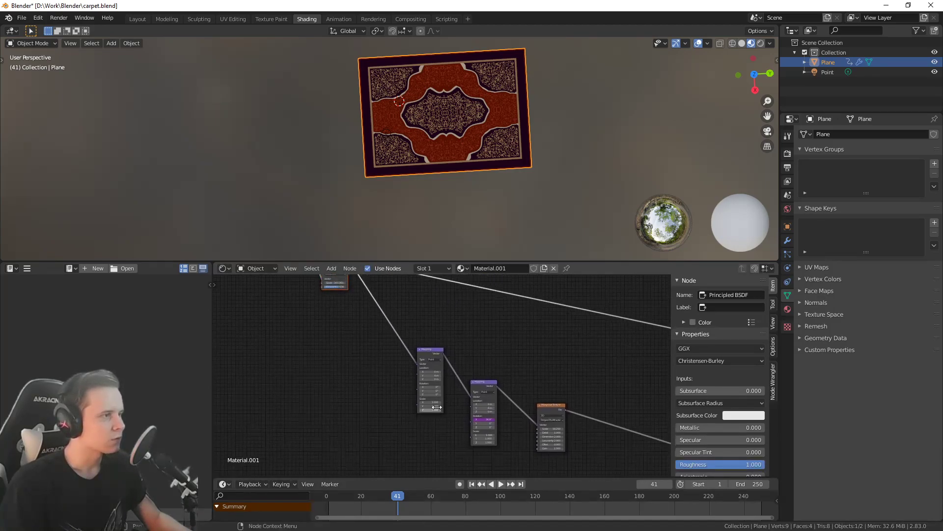
left_click(482, 381)
middle_click_drag(524, 368, 512, 340)
key("g")
left_click(517, 309)
left_click_drag(564, 377, 576, 348)
left_click(576, 355, "ctrl+shift")
Add a new Voronoi Texture node below the Musgrave Texture node
middle_click_drag(610, 358, 568, 393)
scroll(506, 369, "down", 4)
scroll(457, 381, "down", 6)
scroll(565, 395, "up", 3)
scroll(528, 396, "up", 2)
middle_click_drag(509, 417, 502, 362)
scroll(511, 392, "up", 4)
scroll(494, 376, "up", 2)
middle_click_drag(480, 403, 482, 381)
key("shift+a")
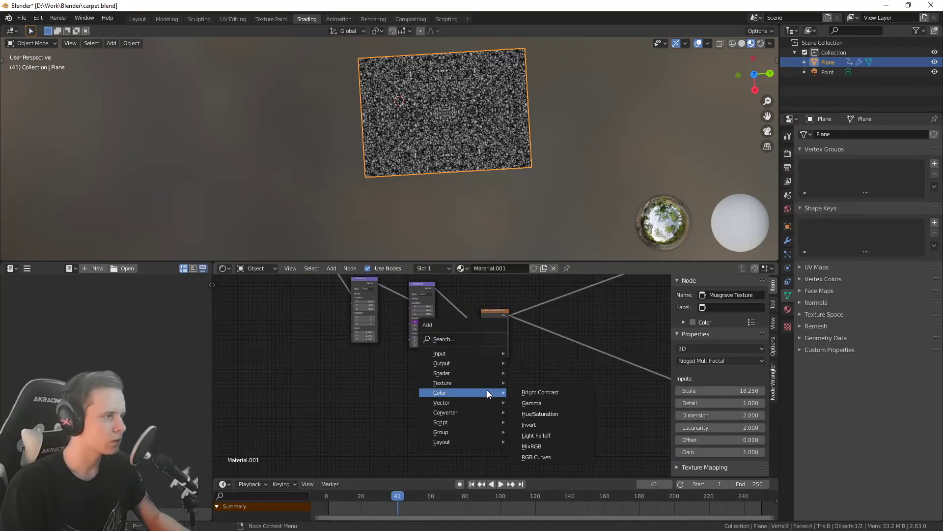
mouse_move(474, 383)
left_click(539, 360)
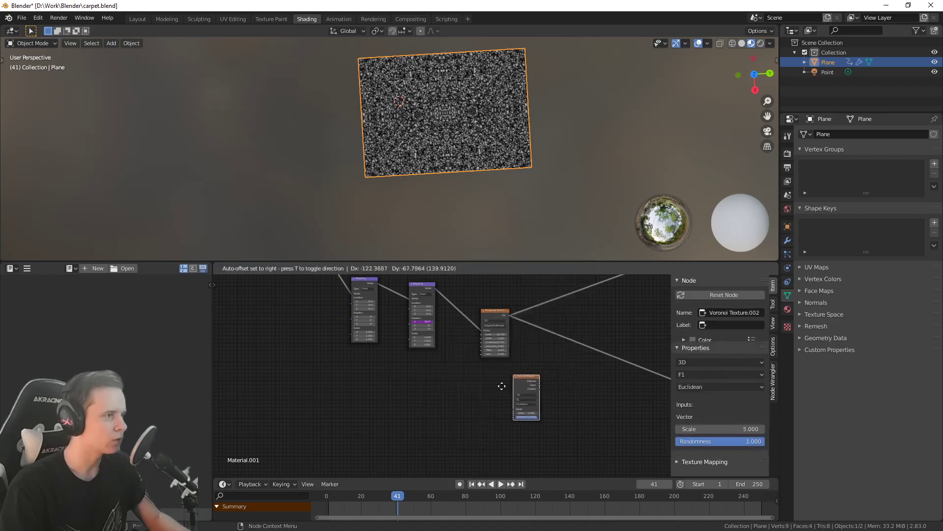
left_click(491, 381)
scroll(492, 381, "up", 3)
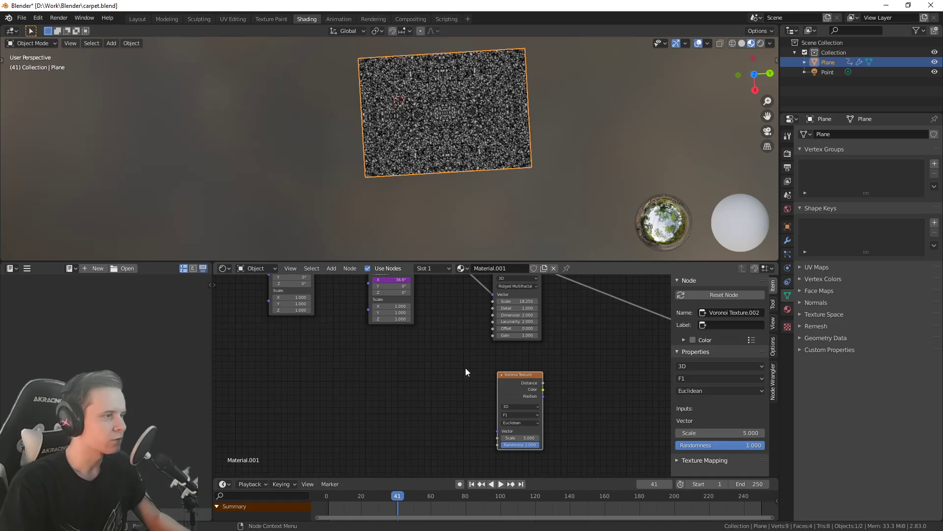
Remove the two Mapping nodes before the Musgrave Texture and feed the shared Voronoi's Position directly into its Vector
scroll(500, 391, "down", 5)
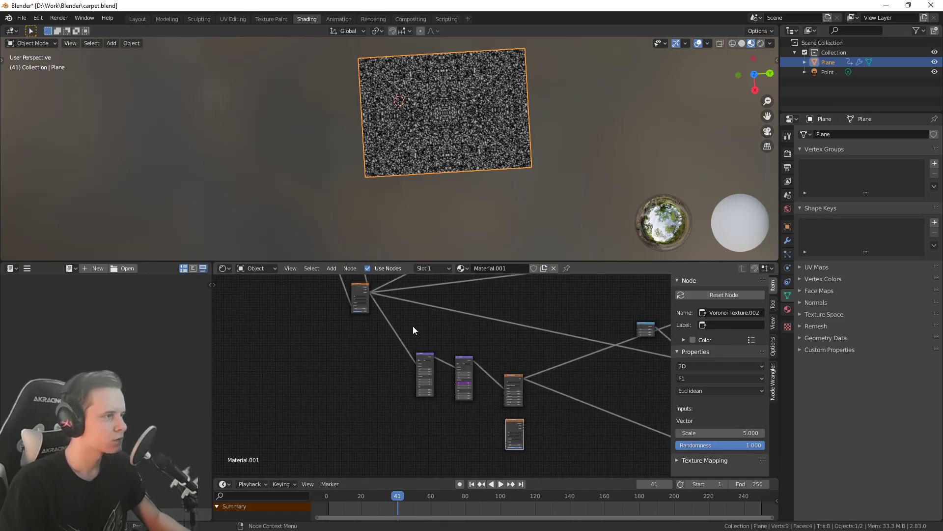
scroll(400, 322, "up", 2)
left_click_drag(396, 347, 469, 411)
scroll(468, 363, "up", 3)
key("ctrl+x")
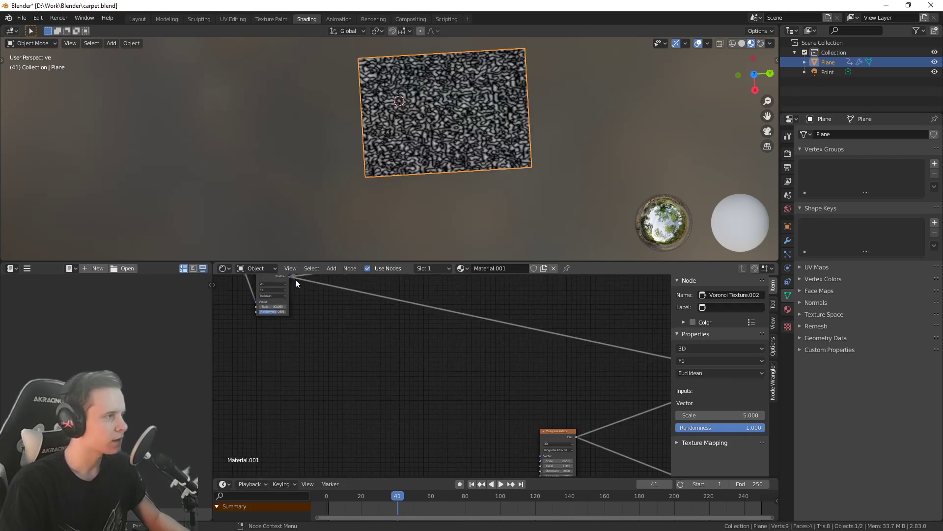
scroll(496, 337, "down", 5)
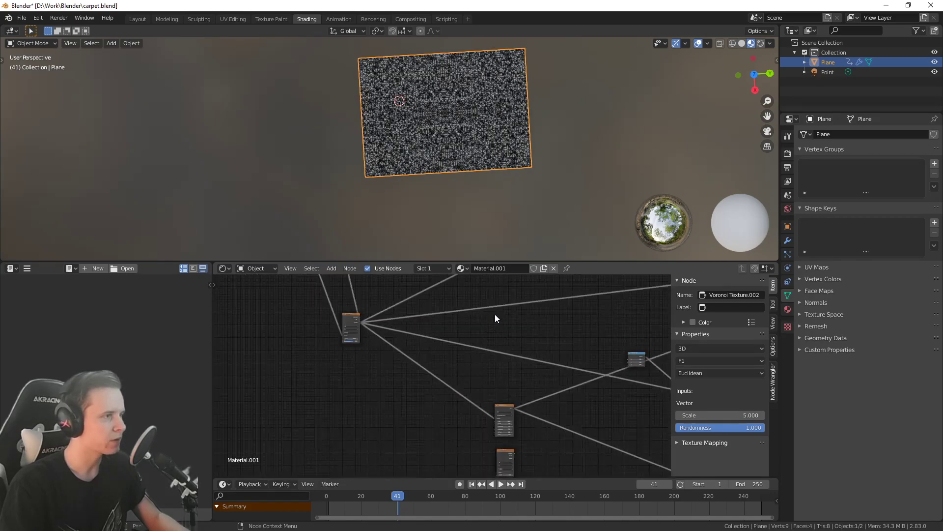
Examine the coordinate node chain leading into the shared Voronoi and the Musgrave Texture
scroll(346, 346, "up", 4)
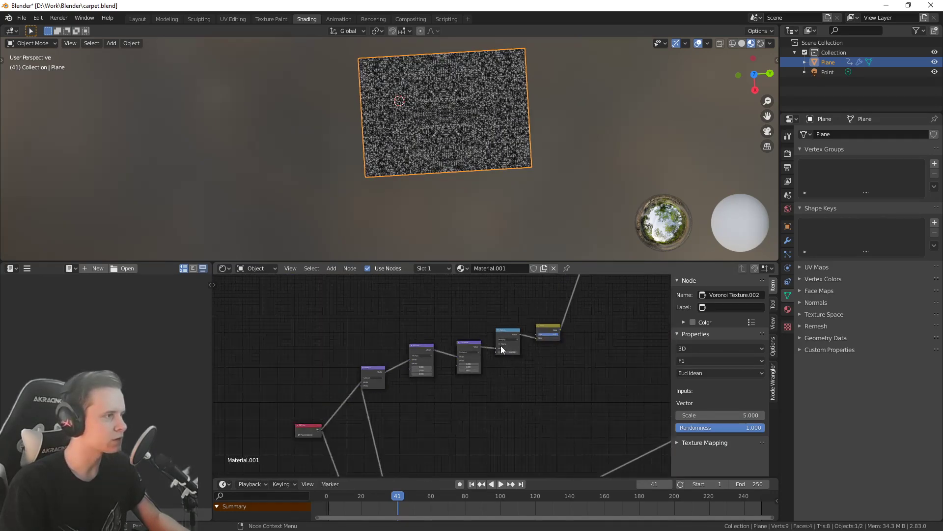
scroll(493, 393, "down", 6)
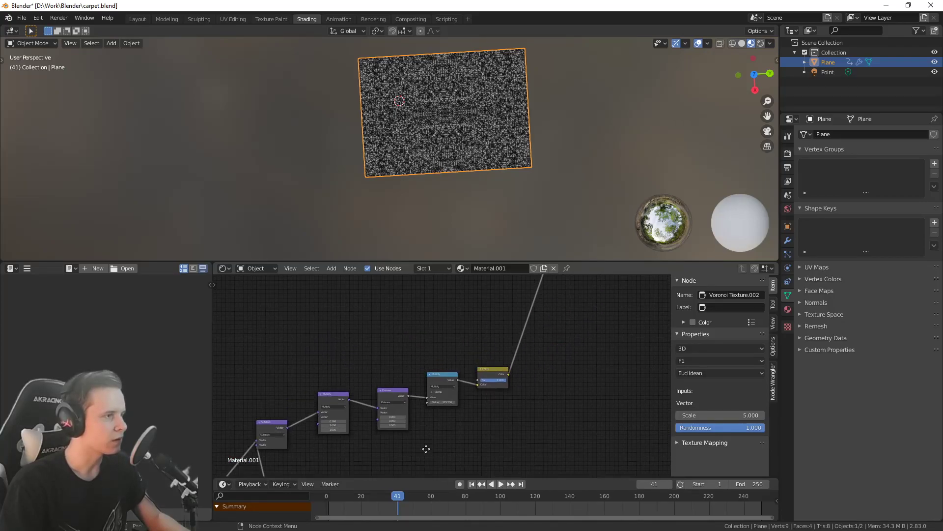
scroll(425, 335, "down", 2)
middle_click_drag(550, 381, 531, 337)
scroll(472, 368, "up", 2)
middle_click_drag(343, 417, 439, 363)
scroll(334, 357, "up", 4)
scroll(439, 364, "up", 2)
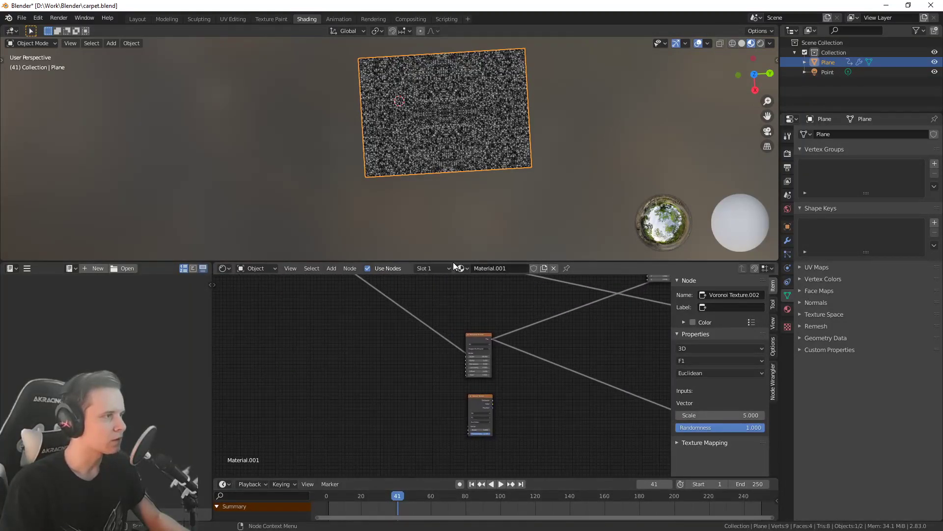
Enlarge the node editor and connect the shared Voronoi's Position to the new Voronoi Texture's Vector
left_click_drag(454, 263, 455, 185)
middle_click_drag(460, 362, 482, 376)
left_click_drag(497, 370, 492, 373)
middle_click_drag(452, 329, 465, 356)
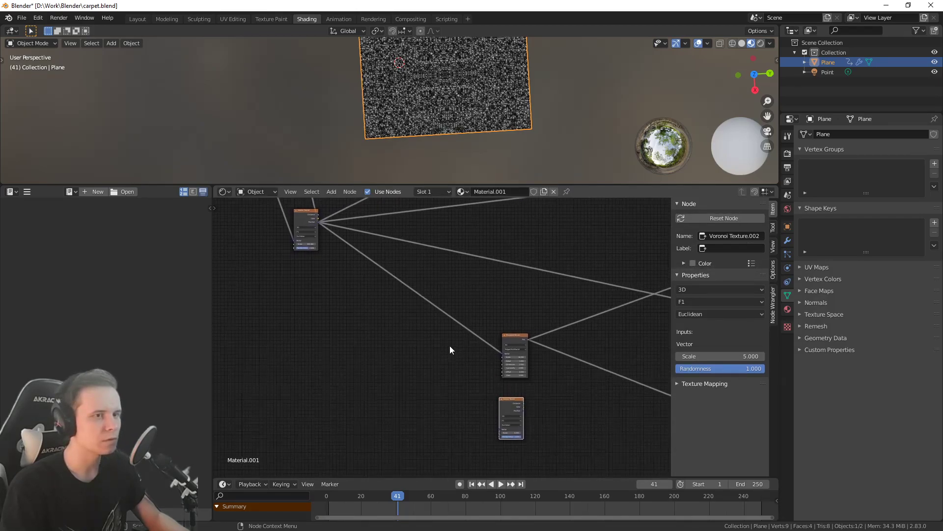
middle_click_drag(477, 395, 407, 336)
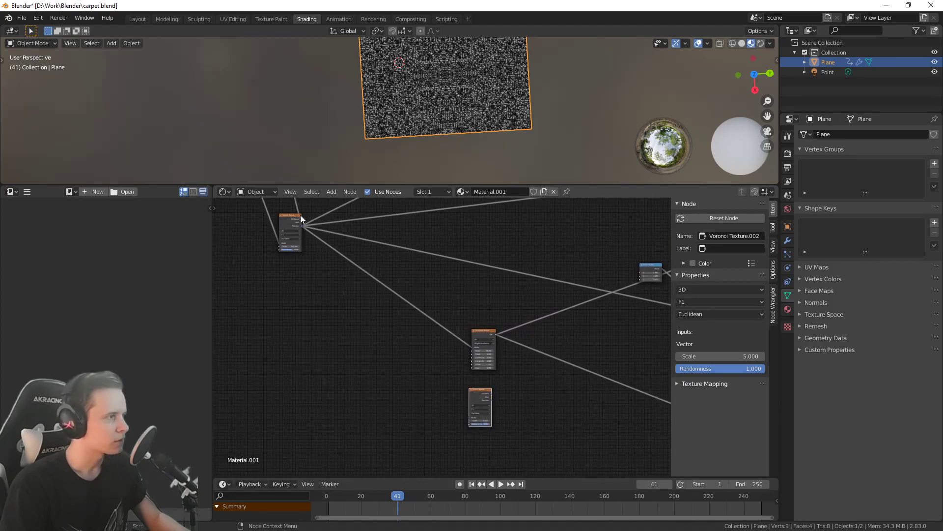
left_click_drag(302, 225, 472, 418)
Preview the new Voronoi Texture's Distance output and examine its cells on the carpet
middle_click_drag(471, 342, 493, 288)
scroll(361, 288, "up", 3)
scroll(494, 288, "up", 1)
scroll(470, 112, "up", 3)
mouse_move(469, 112)
middle_mouse_down()
mouse_move(479, 156)
mouse_move(471, 114)
middle_mouse_up()
left_click(442, 346, "ctrl+shift")
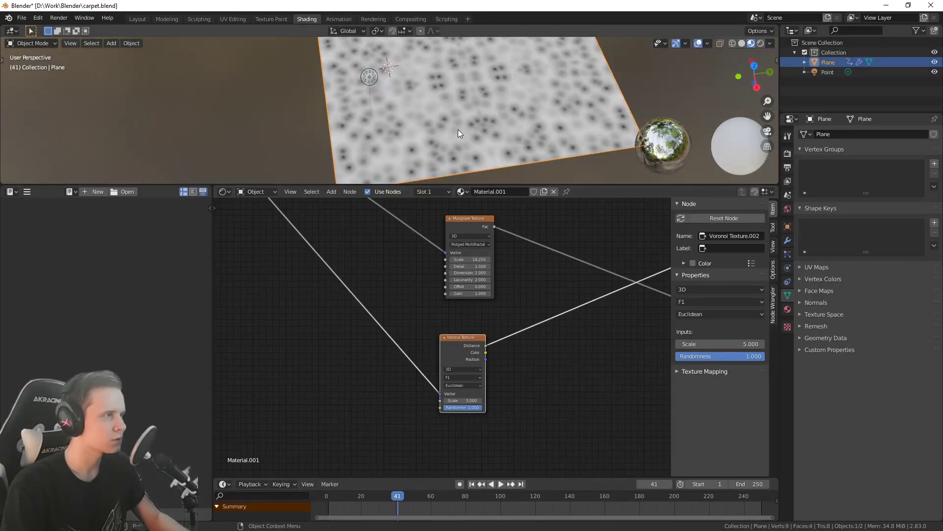
scroll(460, 135, "up", 2)
scroll(474, 149, "down", 1)
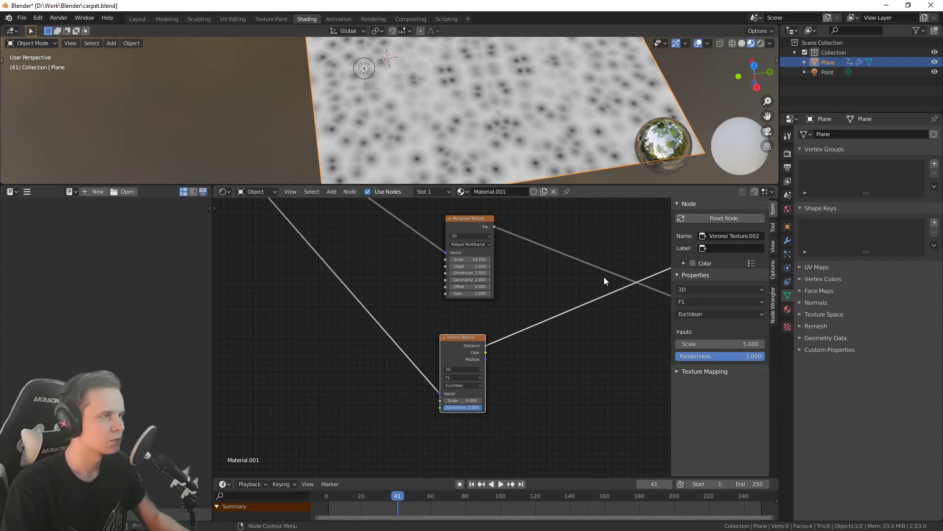
Add a Math node beside the new Voronoi Texture and set its operation to Less Than
middle_click_drag(558, 337, 499, 350)
scroll(485, 370, "up", 2)
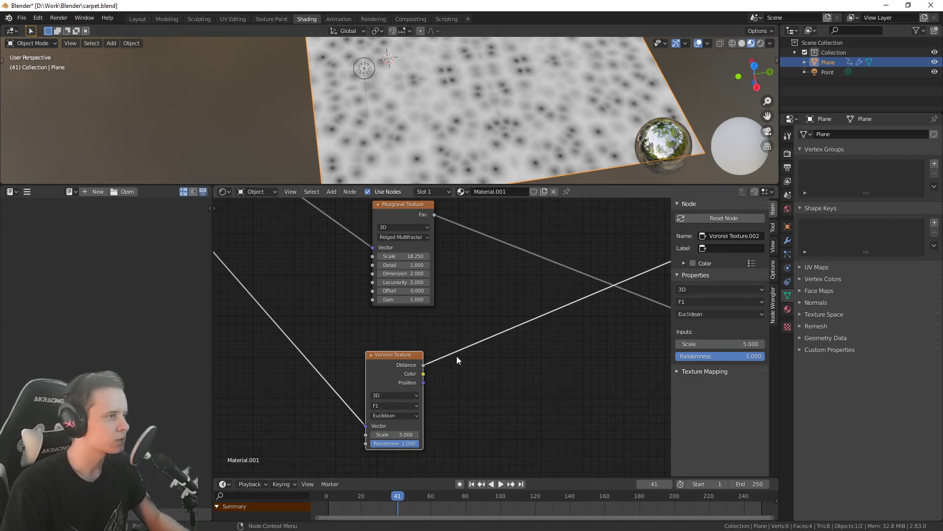
key("shift+a")
mouse_move(484, 407)
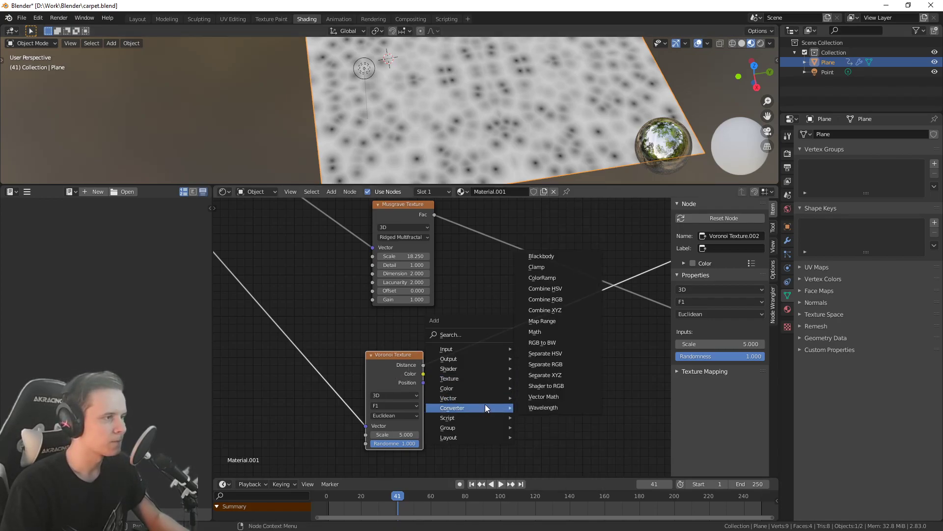
left_click(547, 332)
left_click(526, 376)
left_click(532, 389)
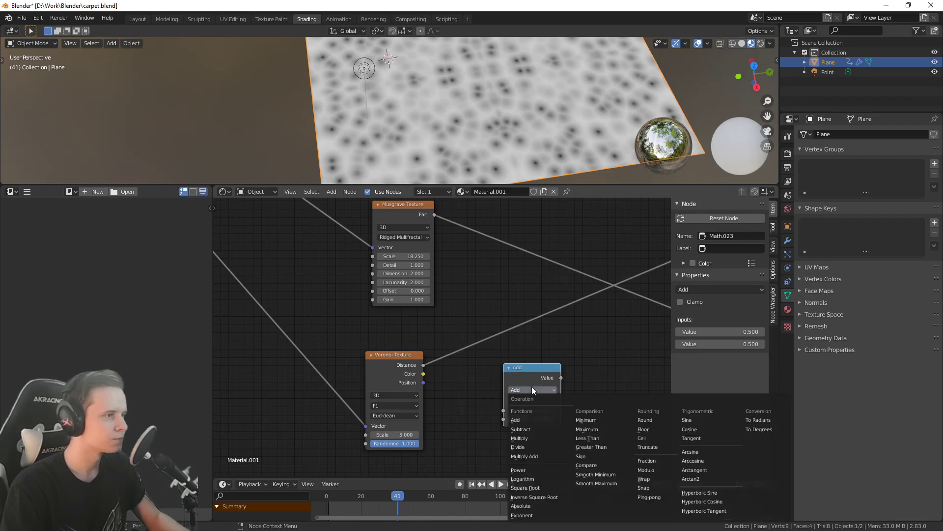
left_click(588, 438)
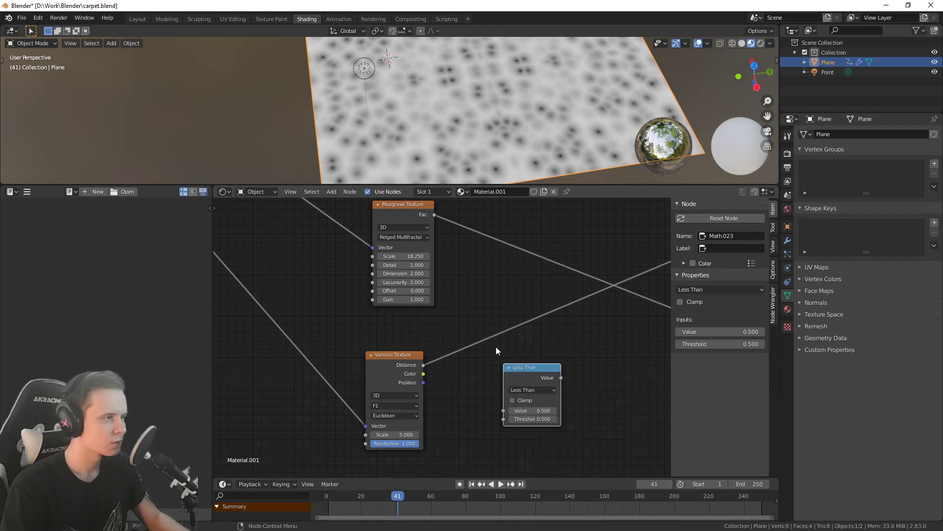
Insert the Less Than node on the Voronoi's Distance link and set its Threshold to 0.190
left_click_drag(520, 375, 483, 329)
left_click_drag(504, 374, 488, 374, "shift")
mouse_move(511, 128)
middle_mouse_down()
mouse_move(524, 116)
mouse_move(508, 136)
middle_mouse_up()
scroll(508, 136, "down", 4)
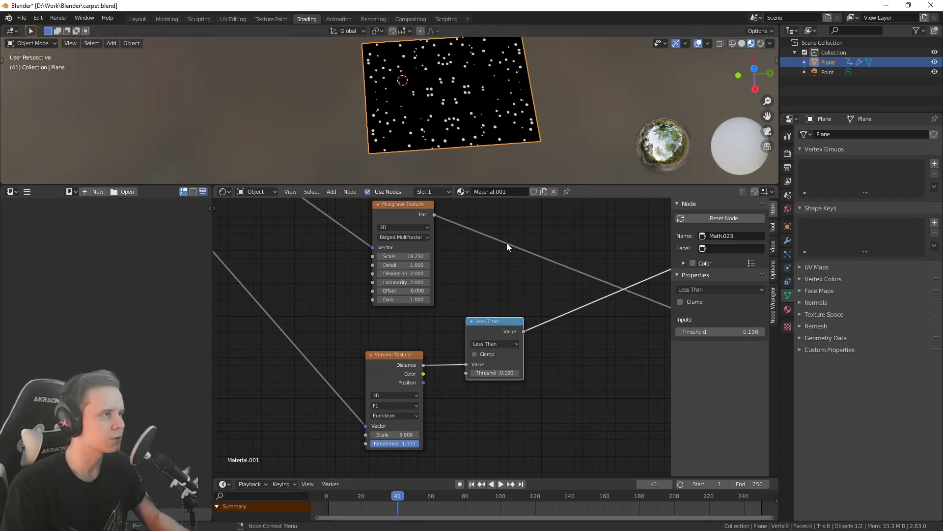
Set the Less Than node's Threshold to 0.290 and examine the dots' edges on the carpet up close
middle_click_drag(485, 220, 441, 226)
scroll(565, 314, "down", 6)
middle_click_drag(623, 311, 549, 313)
scroll(438, 334, "up", 7)
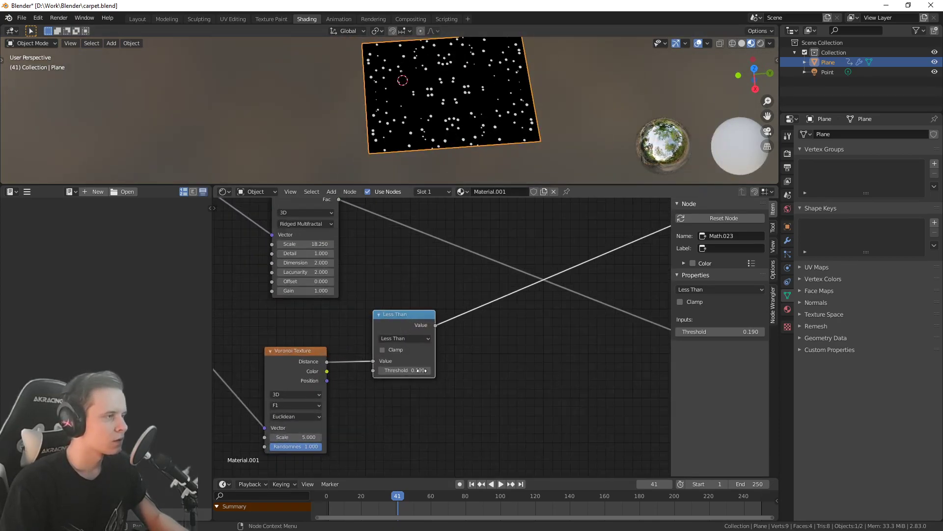
left_click_drag(404, 370, 408, 371)
scroll(449, 116, "up", 3)
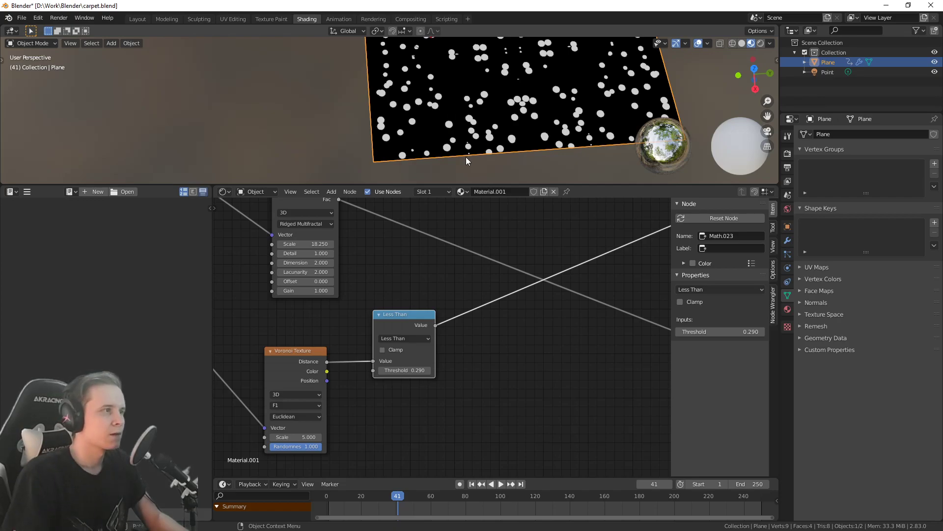
scroll(449, 140, "up", 6)
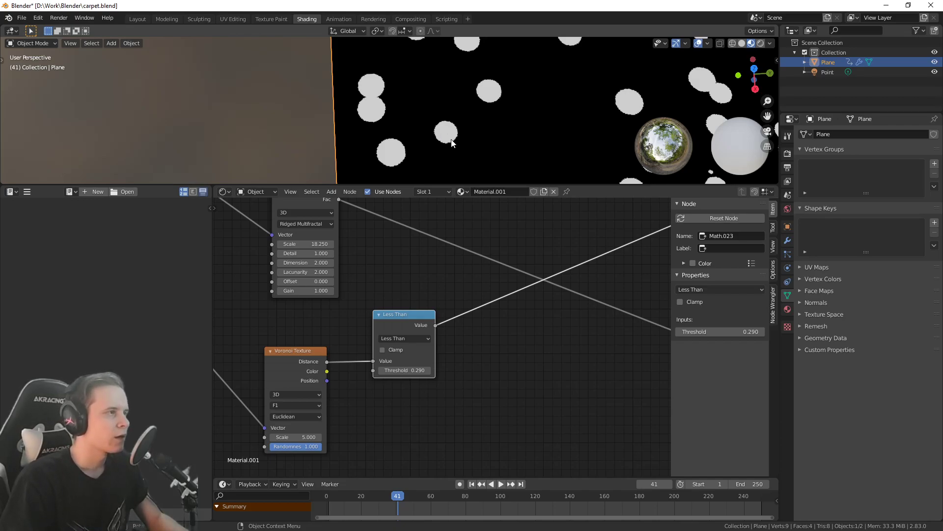
scroll(453, 142, "up", 4)
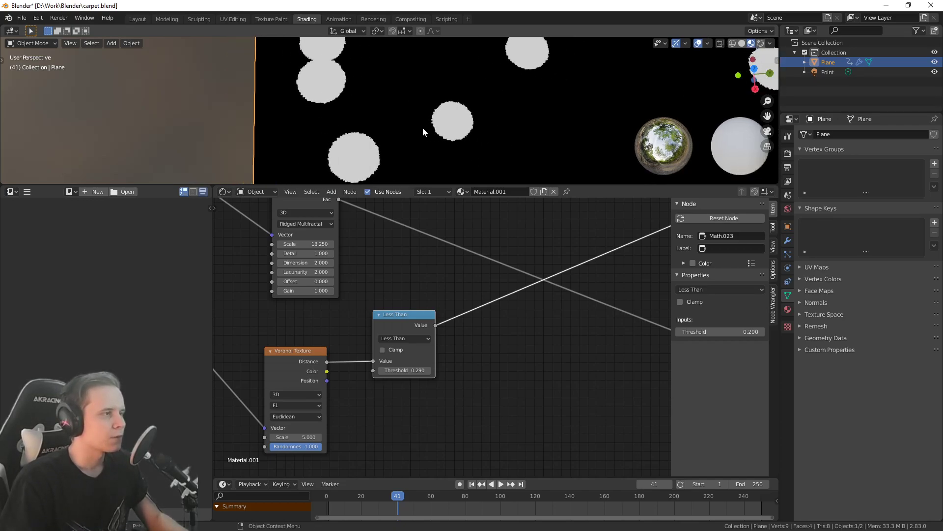
scroll(427, 128, "down", 3)
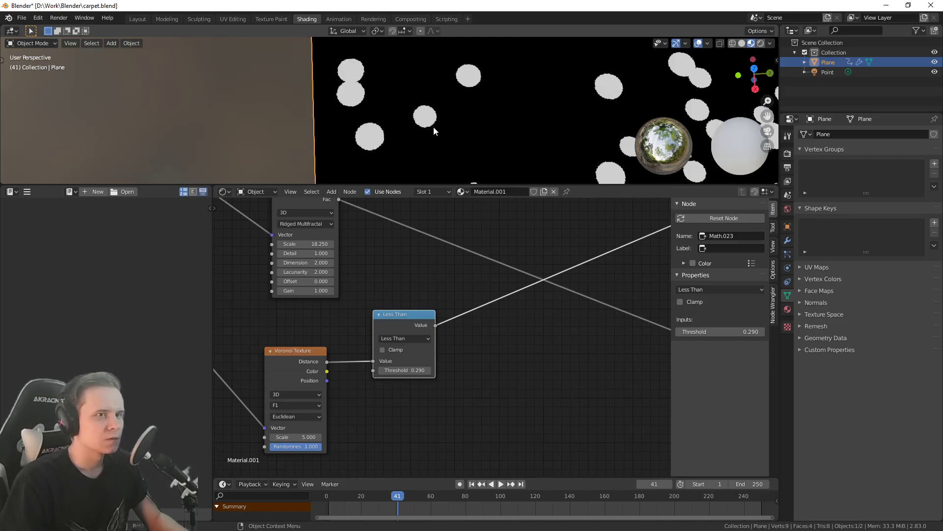
Examine the white dots' size and edges across the carpet, both from afar and up close
middle_click_drag(267, 385, 313, 373)
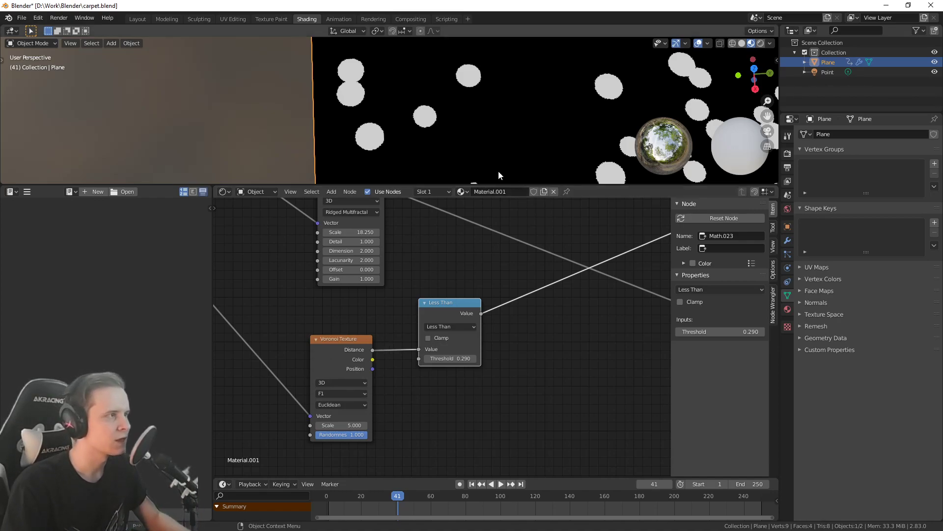
scroll(407, 143, "down", 5)
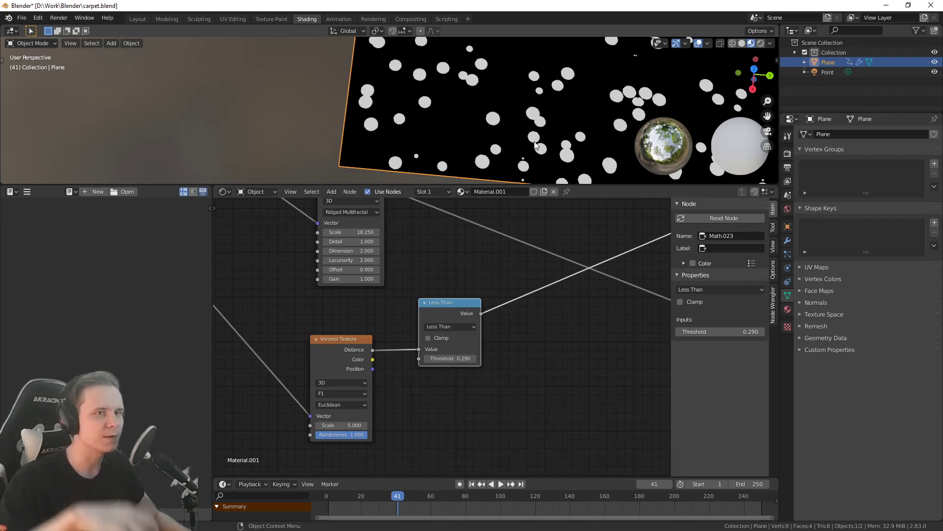
scroll(410, 135, "up", 6)
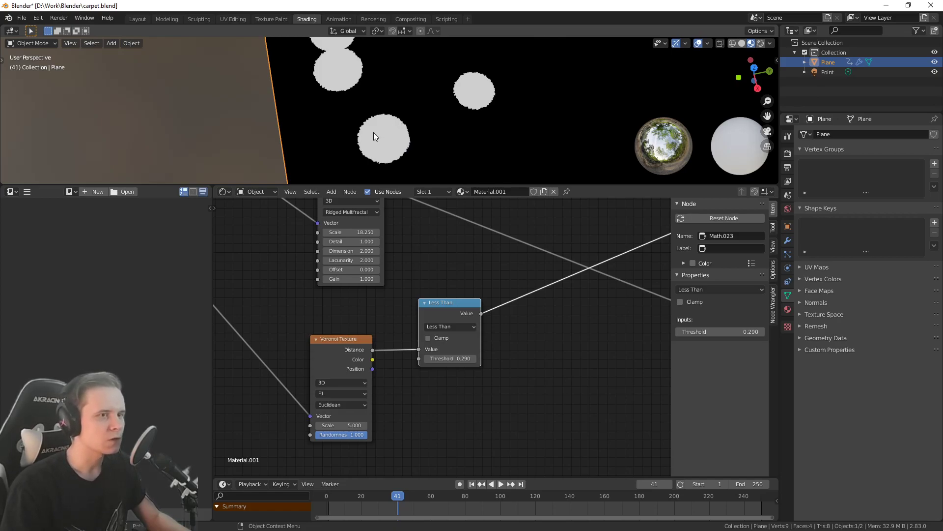
scroll(417, 135, "down", 4)
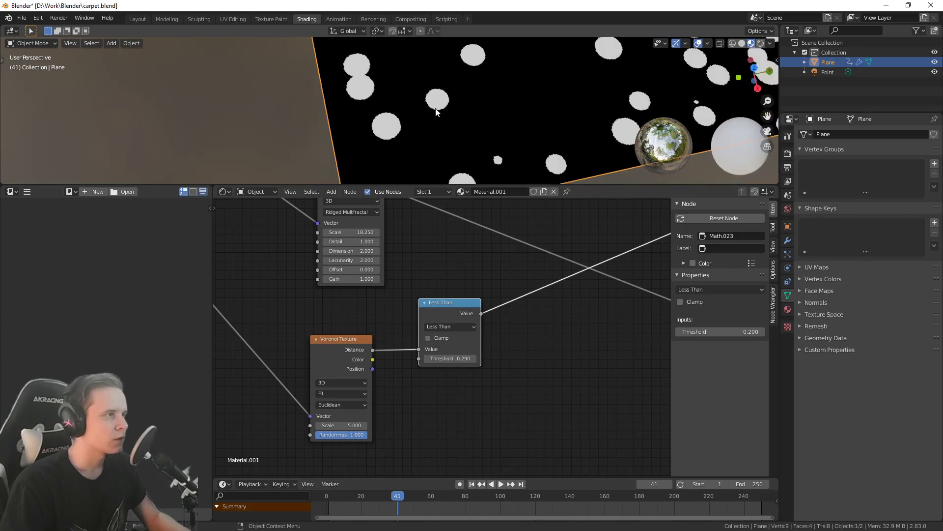
scroll(432, 346, "down", 2)
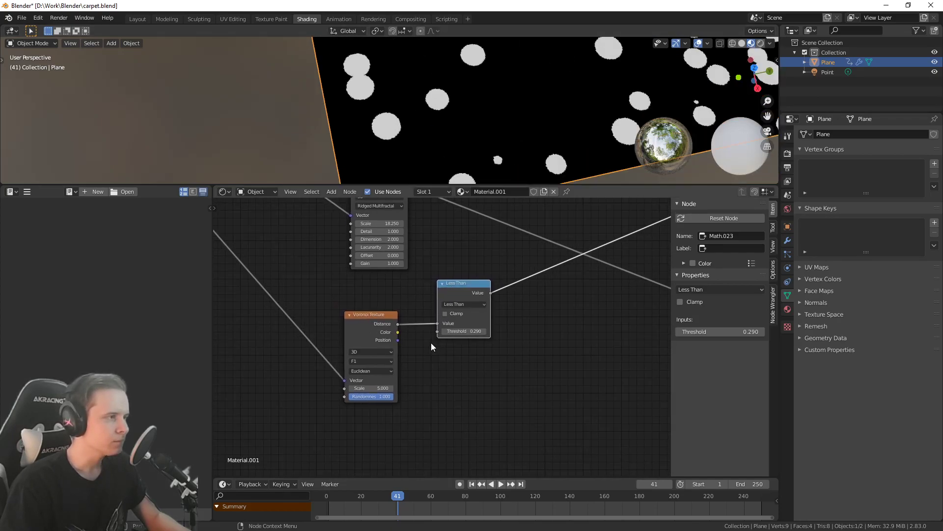
Move the new Voronoi Texture and its Less Than node lower, away from the Musgrave Texture
scroll(433, 347, "down", 2)
middle_click_drag(461, 393, 447, 365)
left_click_drag(386, 295, 376, 327)
left_click_drag(436, 274, 449, 326)
left_click_drag(386, 323, 380, 343)
scroll(400, 324, "up", 3)
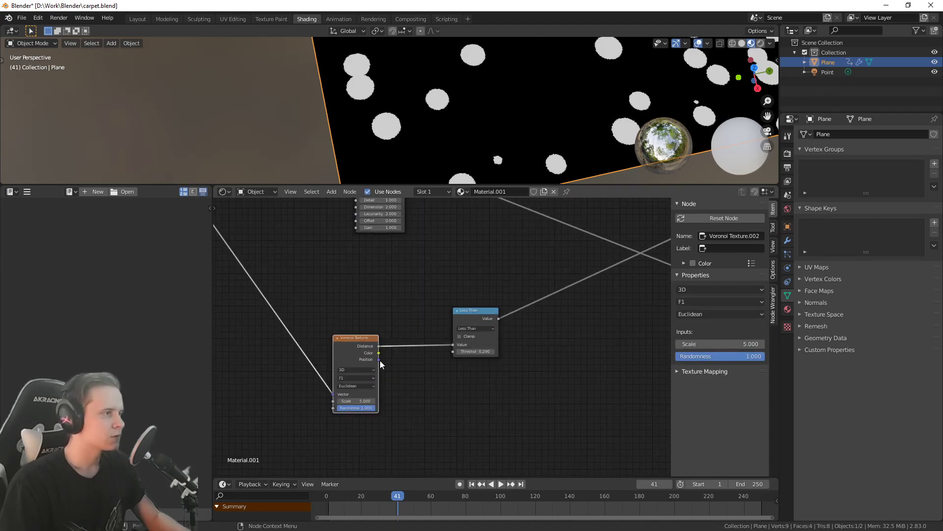
scroll(389, 366, "up", 1)
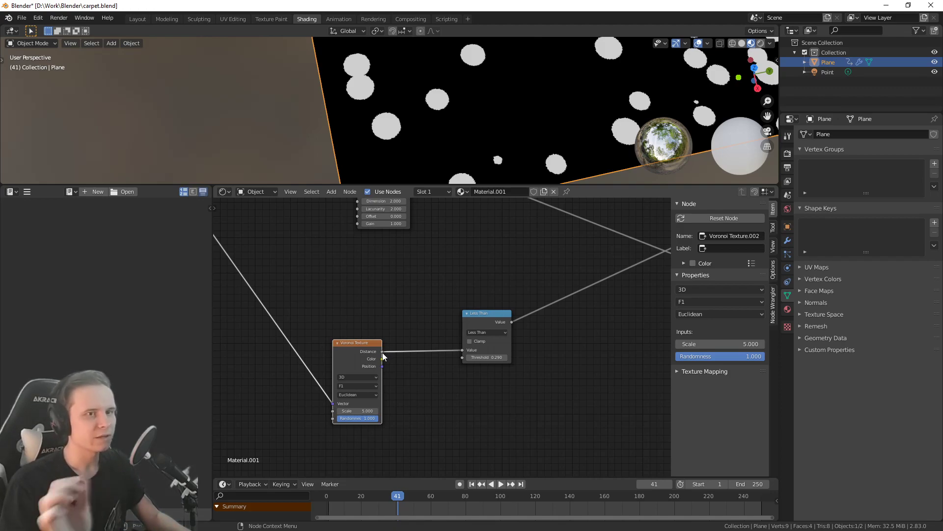
Spread the Voronoi Texture and Less Than nodes further apart to leave room above and between them
scroll(405, 311, "down", 3)
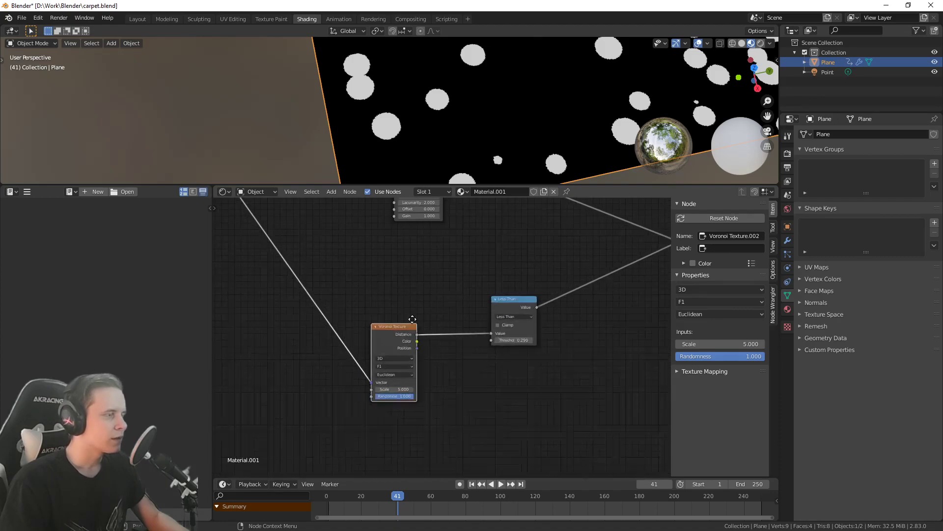
scroll(471, 321, "up", 2)
middle_click_drag(455, 333, 413, 300)
scroll(411, 305, "up", 4)
left_click_drag(401, 317, 393, 358)
left_click_drag(518, 297, 559, 337)
mouse_move(419, 284)
middle_mouse_down()
mouse_move(415, 311)
mouse_move(425, 320)
mouse_move(422, 302)
middle_mouse_up()
scroll(424, 319, "down", 5)
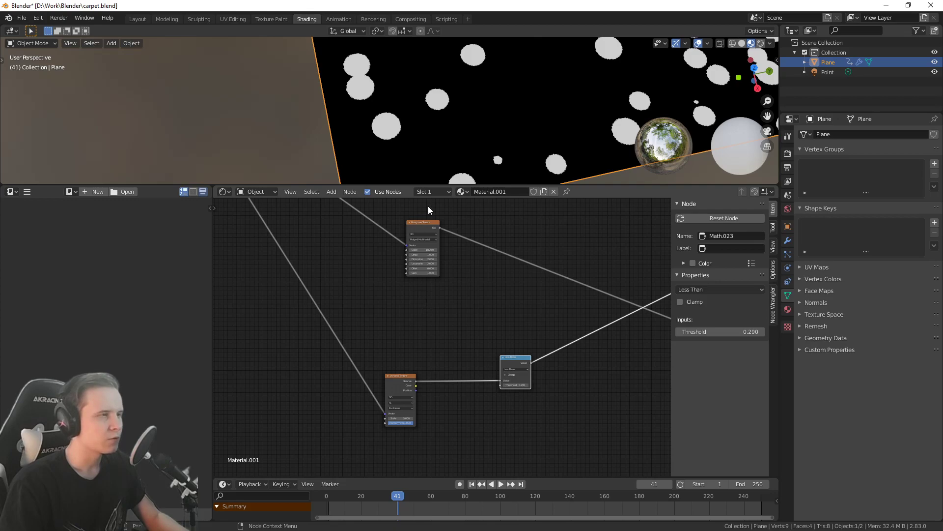
scroll(471, 125, "up", 2)
scroll(462, 124, "down", 1)
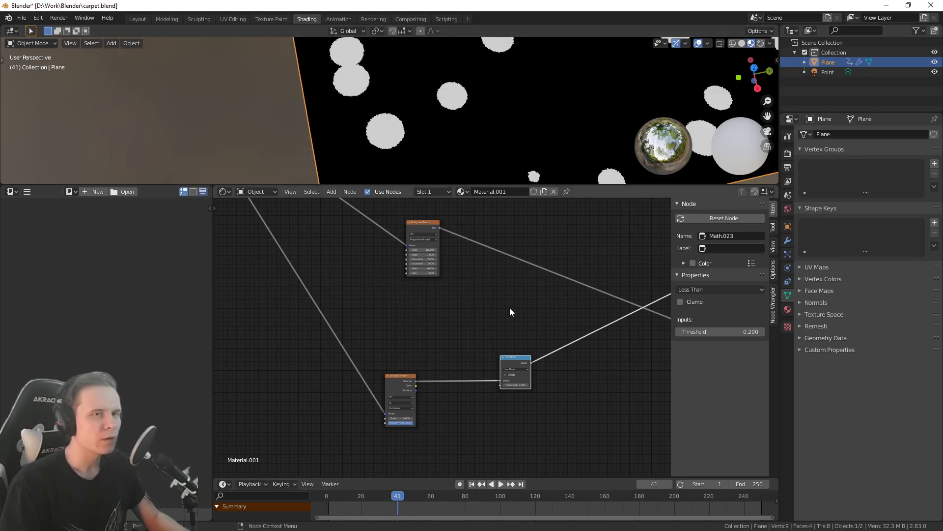
scroll(425, 344, "up", 1)
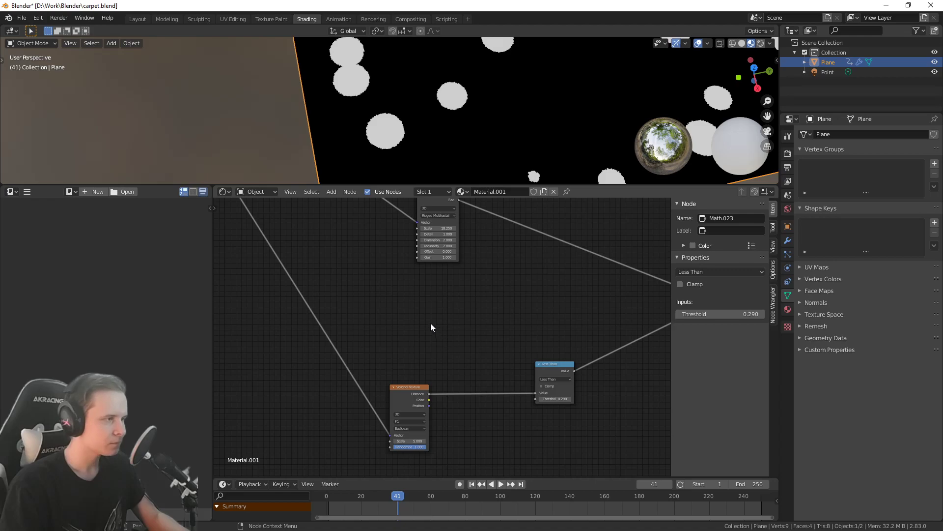
Add a Vector Math node above the new Voronoi Texture
key("shift+a")
mouse_move(415, 323)
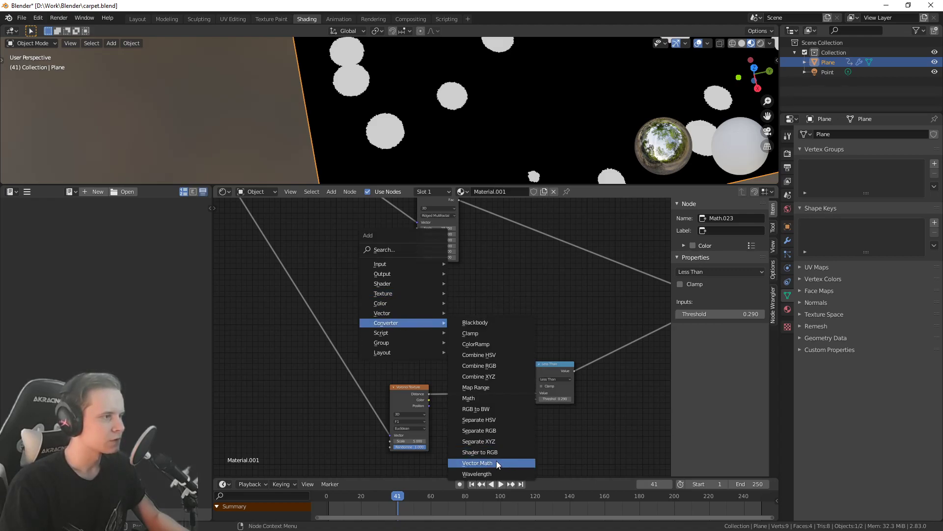
left_click(498, 463)
left_click(412, 319)
scroll(413, 320, "up", 2)
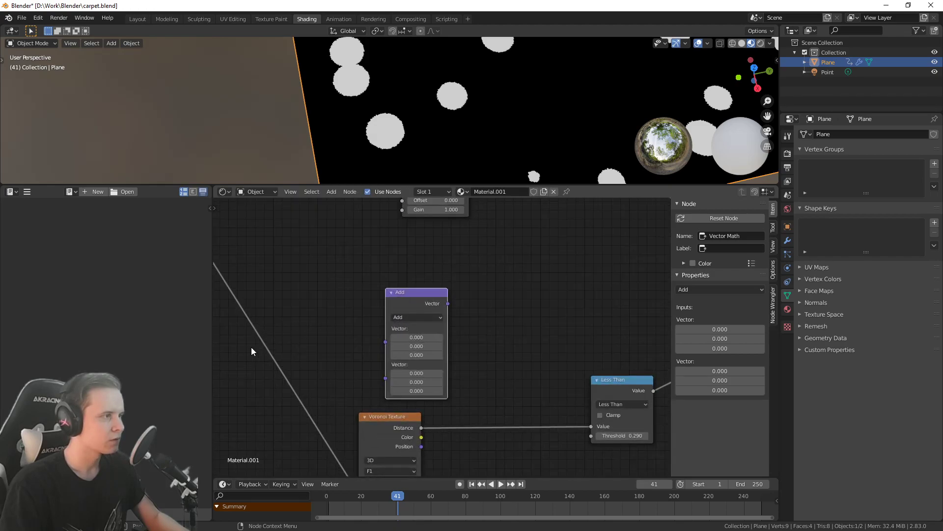
Connect the Voronoi's incoming vector through a reroute to the Add node's first input, and the Voronoi's Position output to its second
right_click_drag(259, 351, 265, 343, "shift")
left_click_drag(263, 344, 391, 341)
middle_click_drag(435, 306, 397, 262)
left_click_drag(395, 257, 462, 260)
left_click_drag(385, 402, 417, 313)
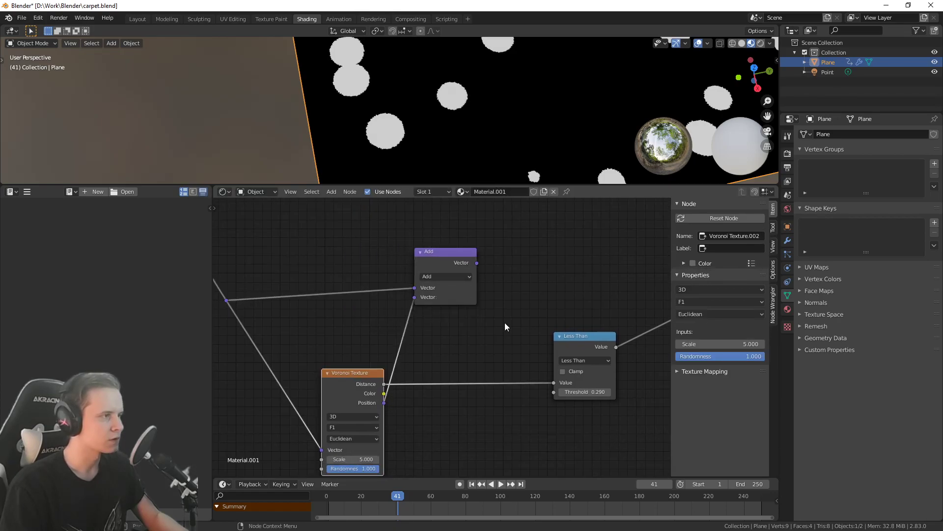
Duplicate the vector Add node beside the original and set the copy's operation to Distance
scroll(443, 310, "down", 2)
left_click(390, 263)
key("shift+d")
left_click(484, 258)
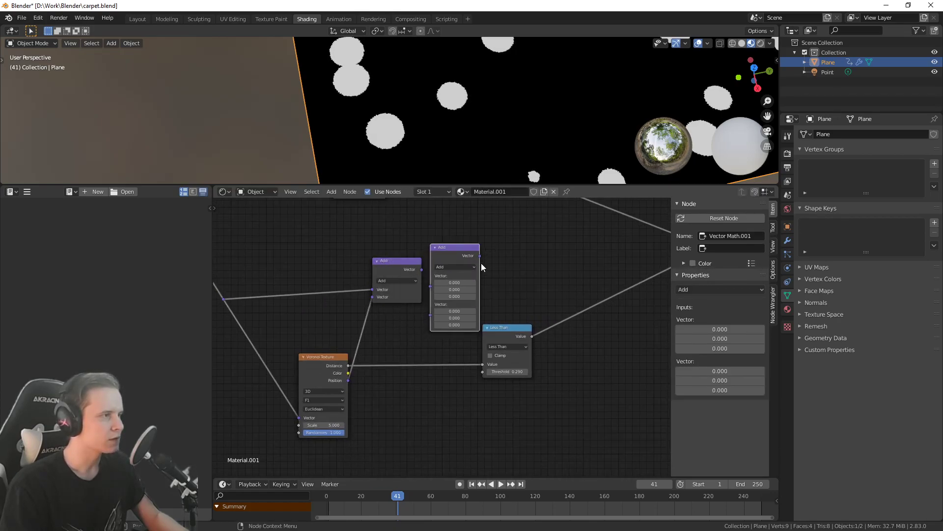
left_click(467, 266)
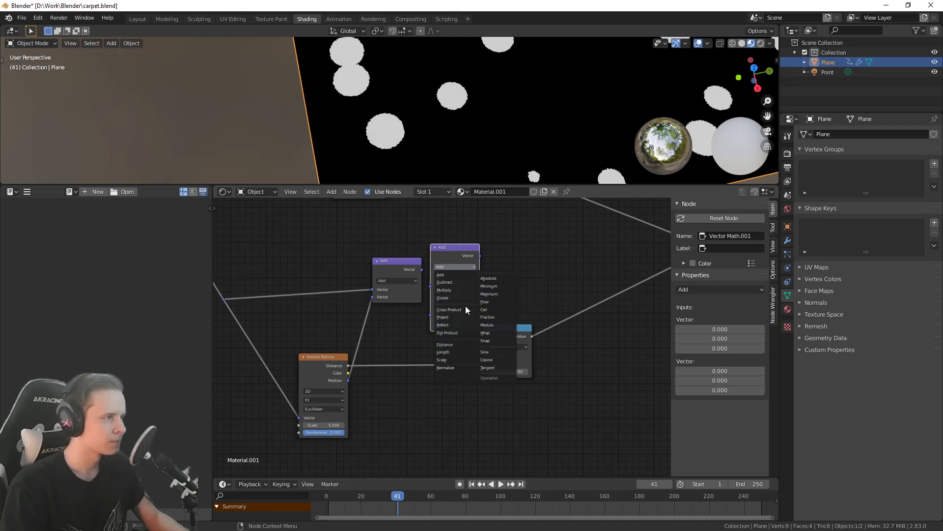
scroll(531, 242, "up", 3)
left_click(463, 266)
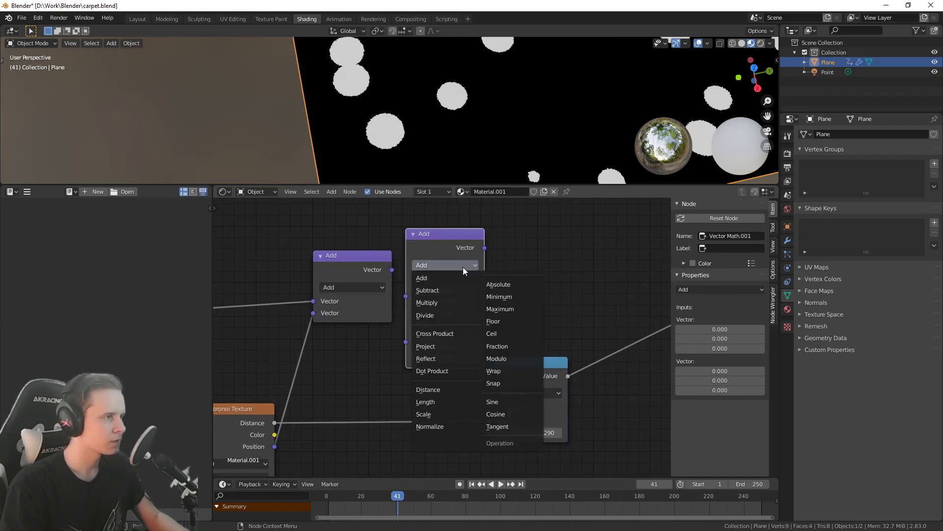
left_click(453, 386)
scroll(436, 337, "up", 1)
Connect the vector Add output to the Distance node's first vector and set the second vector's X to 0.010
left_click(371, 270)
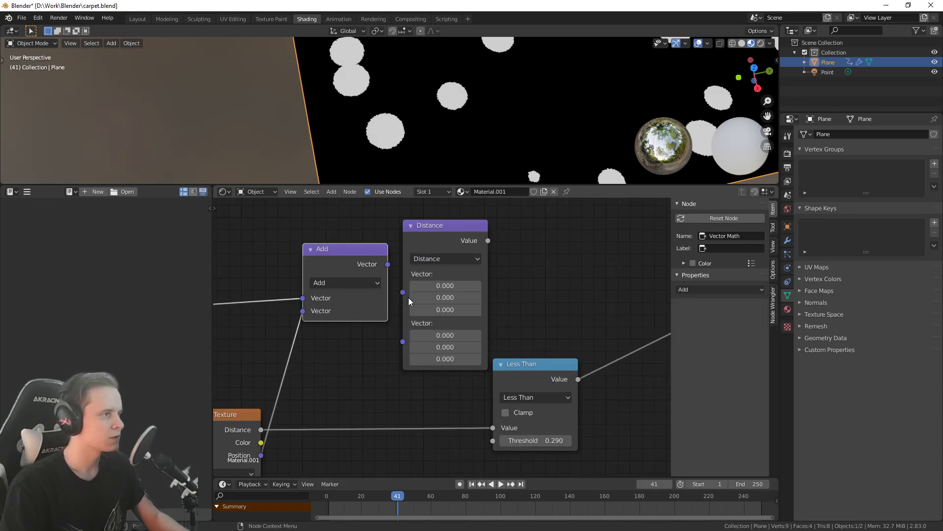
left_click_drag(388, 265, 403, 292)
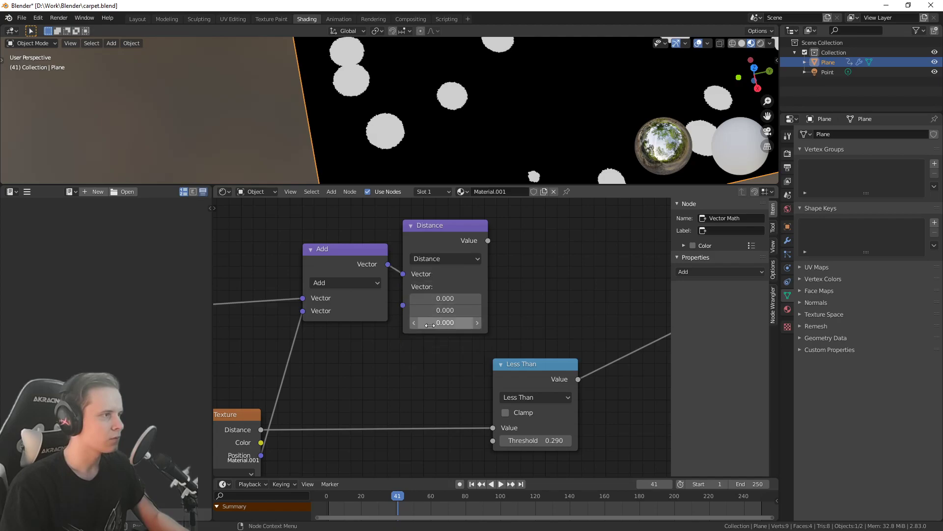
left_click(451, 298)
type("0.0")
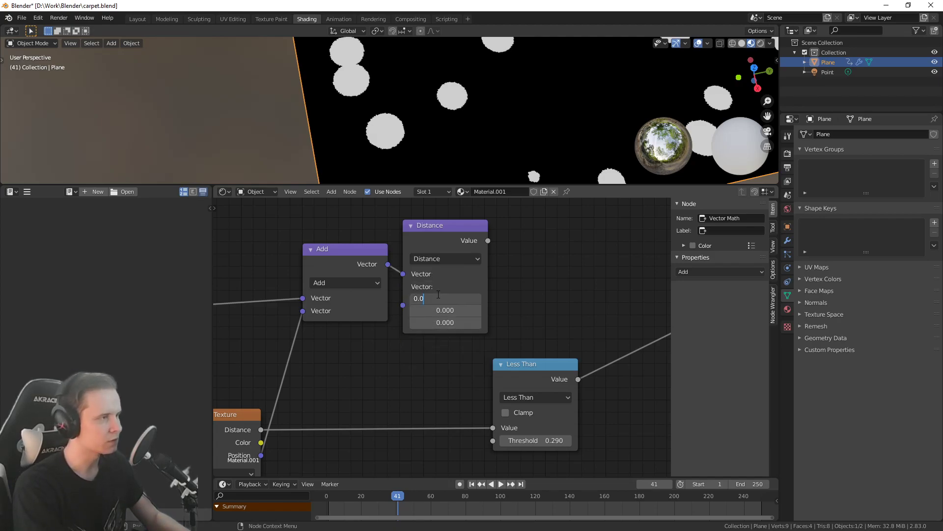
key("Return")
Duplicate the Less Than node next to the Distance node, feed it the Distance value, and preview it
scroll(570, 279, "down", 2)
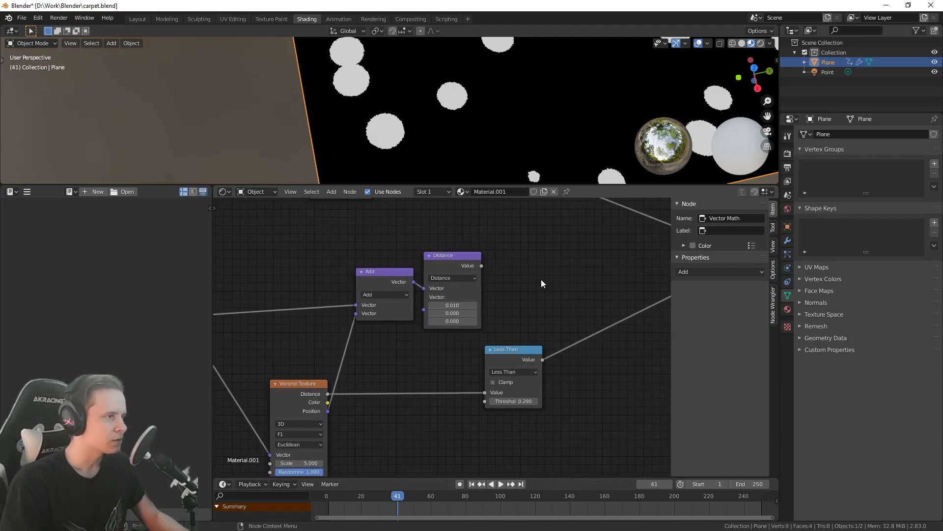
left_click_drag(514, 349, 549, 355)
key("shift+d")
left_click(512, 244)
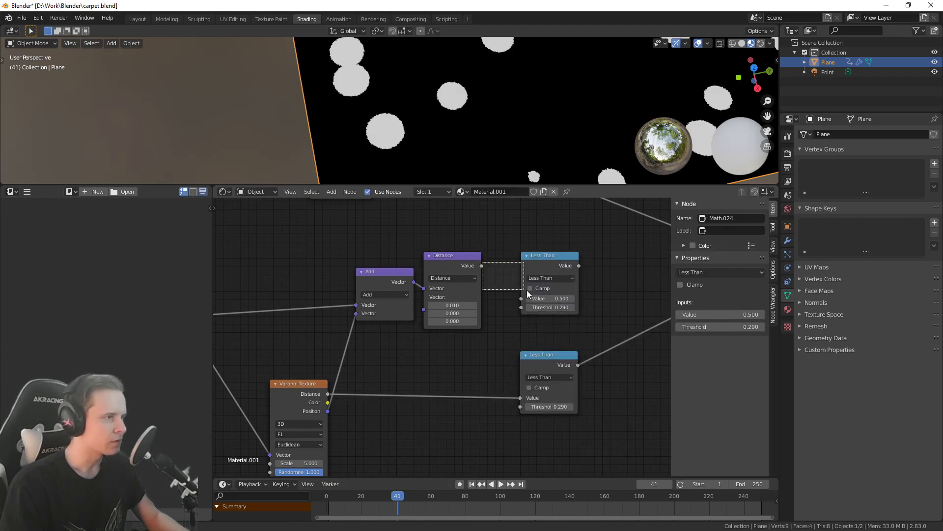
left_click_drag(482, 266, 523, 298)
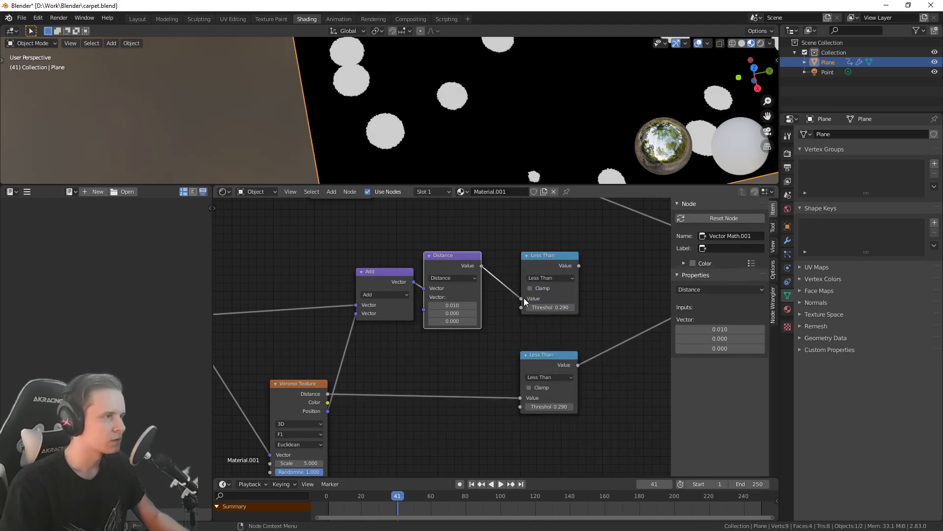
left_click(544, 265, "ctrl+shift")
Change the vector Add node's operation to Subtract
middle_click_drag(495, 283, 529, 279)
scroll(517, 288, "up", 3)
scroll(511, 299, "up", 1)
middle_click_drag(485, 321, 484, 336)
middle_click_drag(375, 352, 469, 325)
scroll(497, 332, "down", 1)
left_click(492, 281)
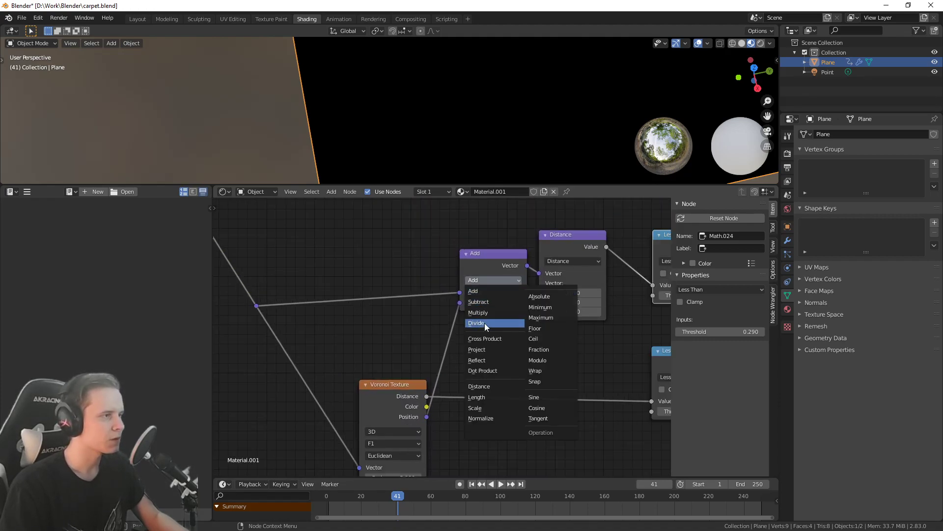
left_click(488, 302)
Tidy the Subtract and Distance nodes' positions and set the Distance node's second vector X to 0
middle_click_drag(564, 343, 489, 337)
scroll(459, 332, "up", 1)
left_click_drag(424, 262, 411, 266)
left_click_drag(492, 247, 476, 248)
left_click_drag(415, 271, 421, 269)
left_click_drag(494, 300, 489, 300)
left_click(495, 300)
type("0")
key("Return")
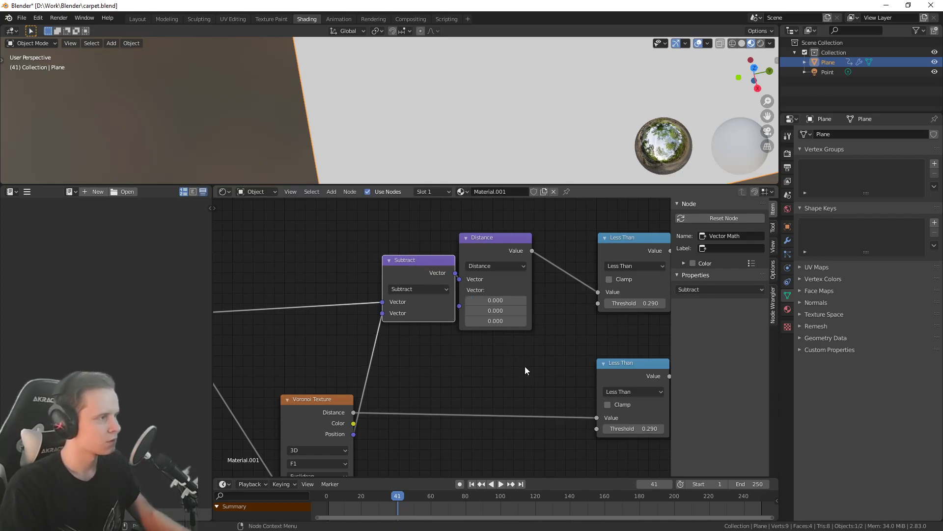
Reposition the Distance node and set the upper Less Than node's Threshold to 0.040
scroll(525, 367, "down", 2)
middle_click_drag(525, 367, 466, 354)
left_click(455, 290)
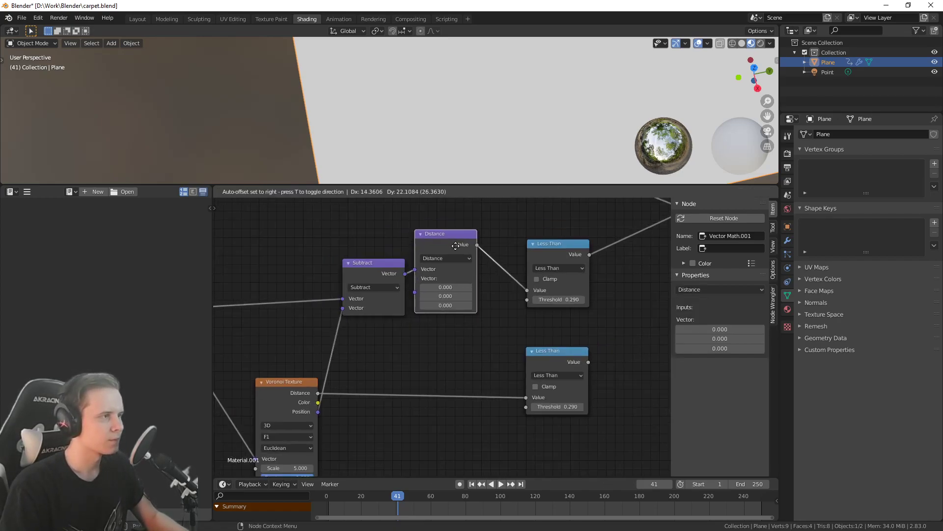
middle_click_drag(365, 295, 435, 302)
middle_click_drag(552, 319, 476, 336)
left_click_drag(536, 322, 529, 322)
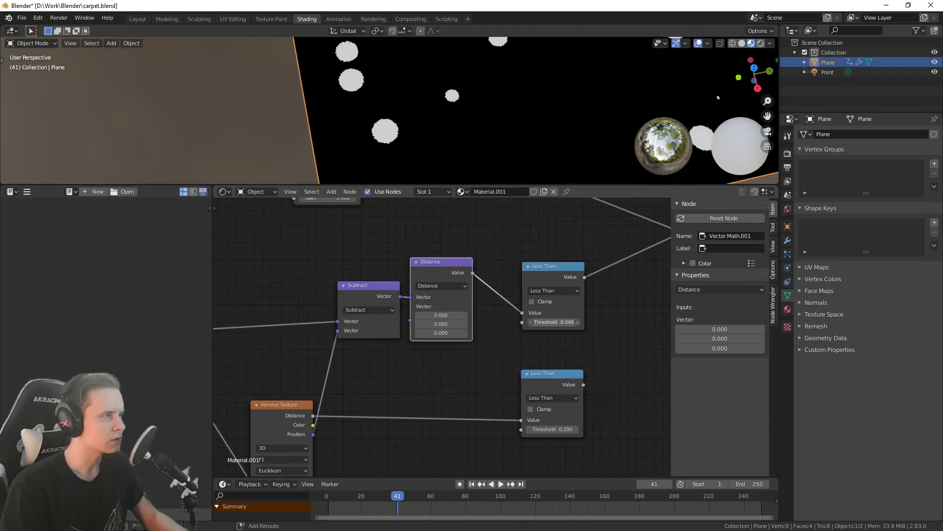
Compare the previews of both Less Than nodes while trying an X value of -0.010 on the Distance node
left_click(549, 373, "ctrl+shift")
left_click(549, 280, "ctrl+shift")
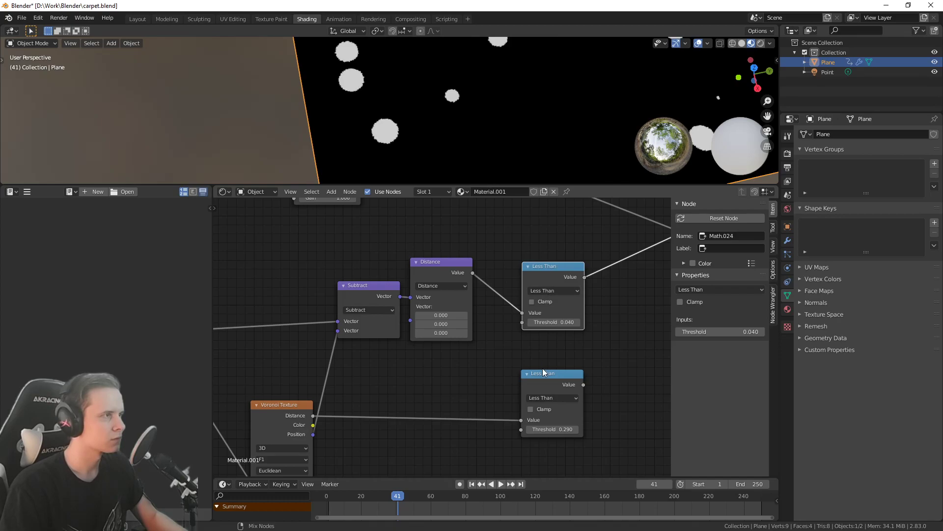
left_click_drag(438, 315, 436, 315)
left_click(554, 379, "ctrl+shift")
left_click(548, 272, "ctrl+shift")
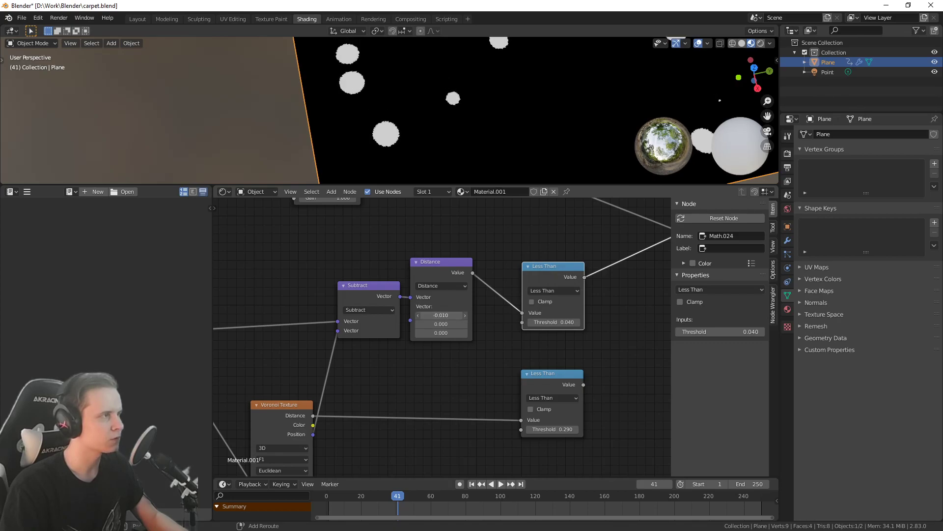
left_click(556, 374, "ctrl+shift")
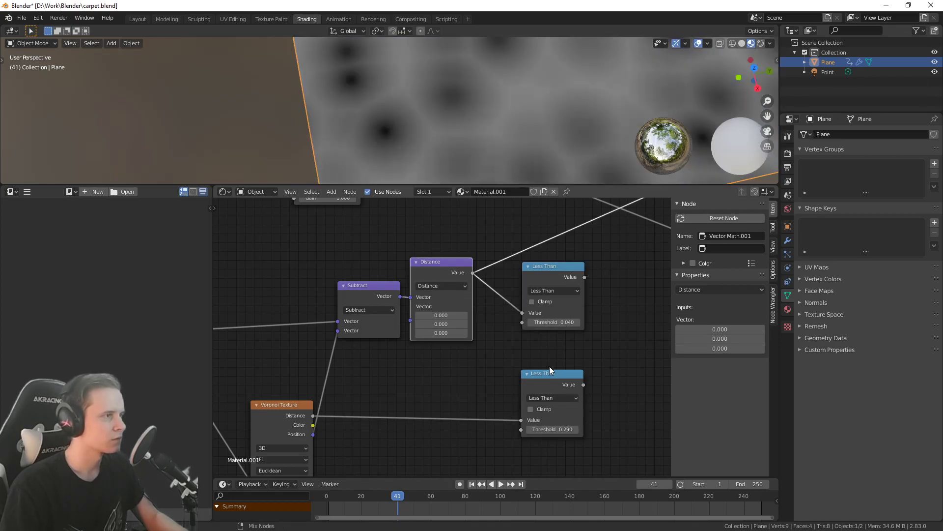
Preview the lower Less Than node and insert a duplicate of the upper Less Than on its output link
left_click(554, 377, "ctrl+shift")
scroll(562, 280, "down", 1)
middle_click_drag(561, 271, 415, 271)
left_click(437, 281)
middle_click_drag(478, 295, 454, 287)
key("shift+d")
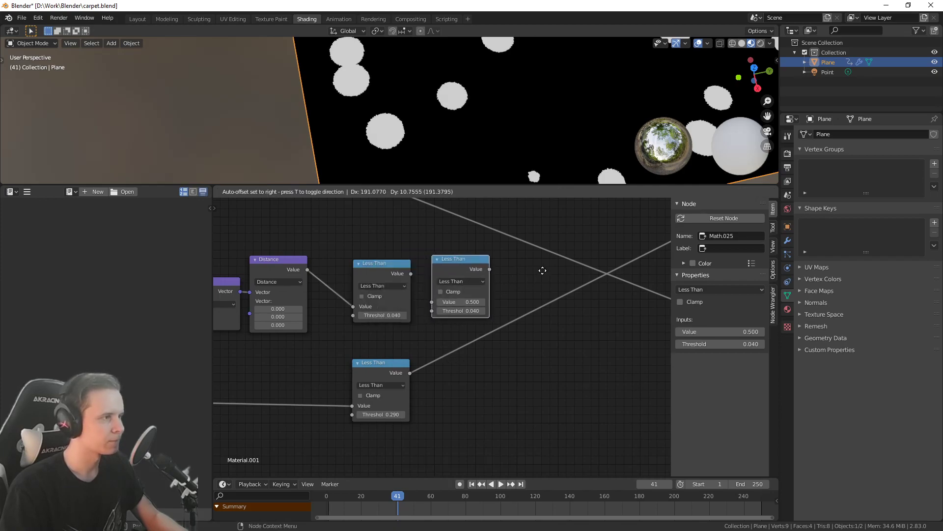
left_click(509, 305)
Set the inserted Math node to Subtract and connect the upper Less Than output to its second value
left_click(500, 309)
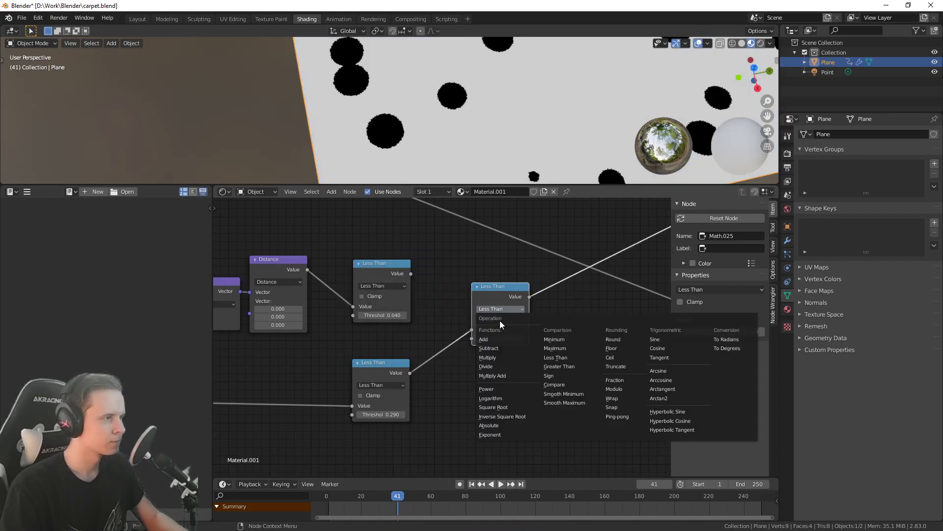
left_click(503, 351)
left_click_drag(411, 273, 472, 339)
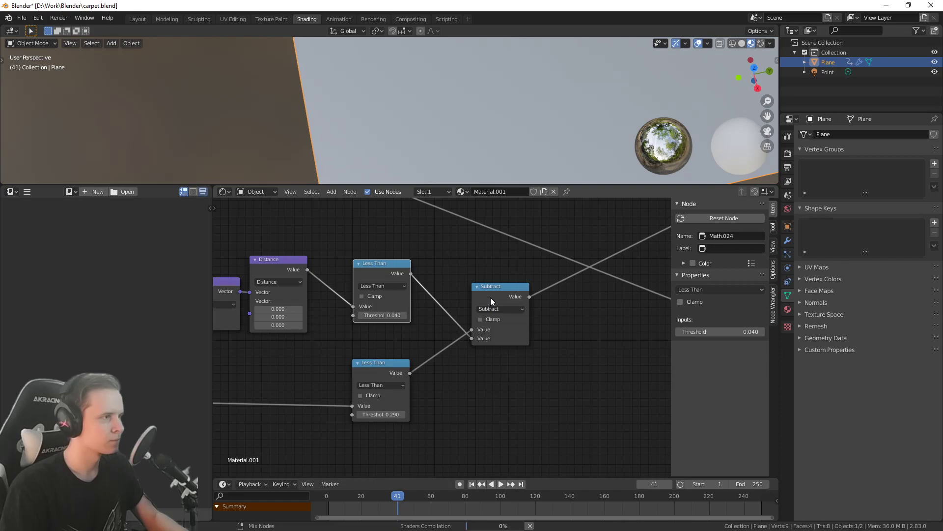
left_click(490, 296)
Set the Distance node's second vector X to 0.010 to offset the inner circles
middle_click_drag(225, 323, 376, 353)
scroll(433, 339, "up", 3)
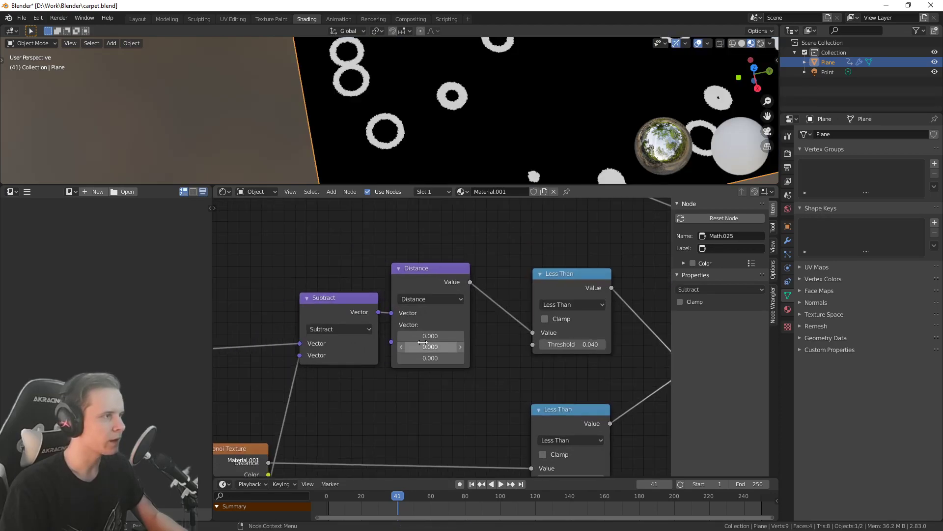
mouse_move(432, 336)
left_mouse_down("shift")
mouse_move(445, 336)
mouse_move(435, 336)
left_mouse_up("shift")
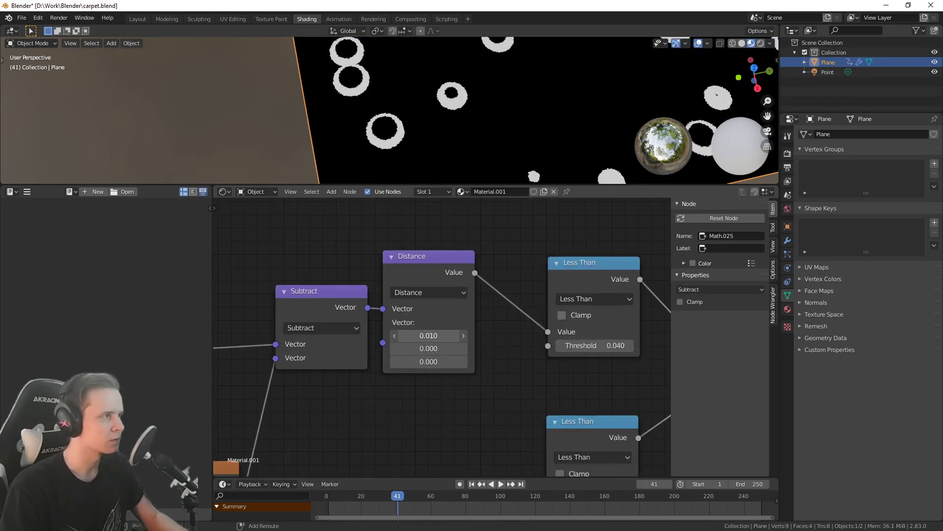
Set the Distance node's second vector X to 0.015
left_click(446, 335)
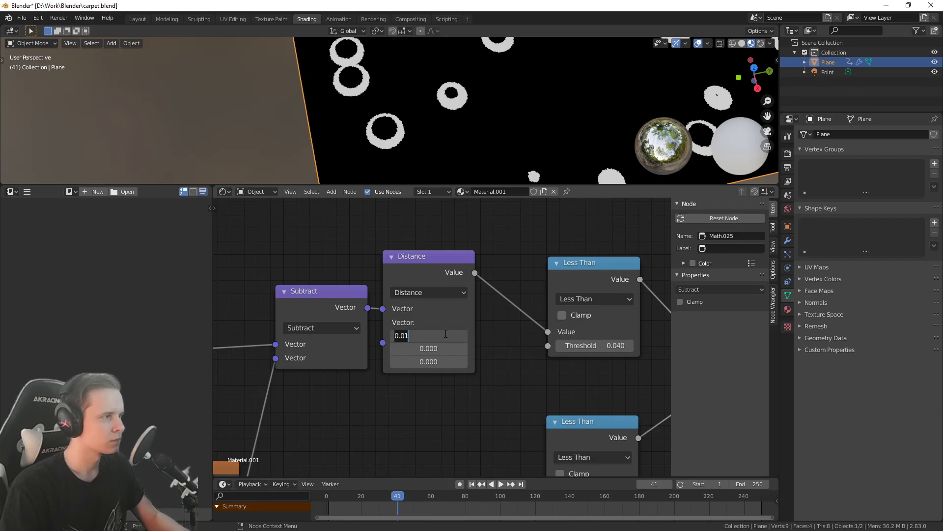
type("5")
key("Return")
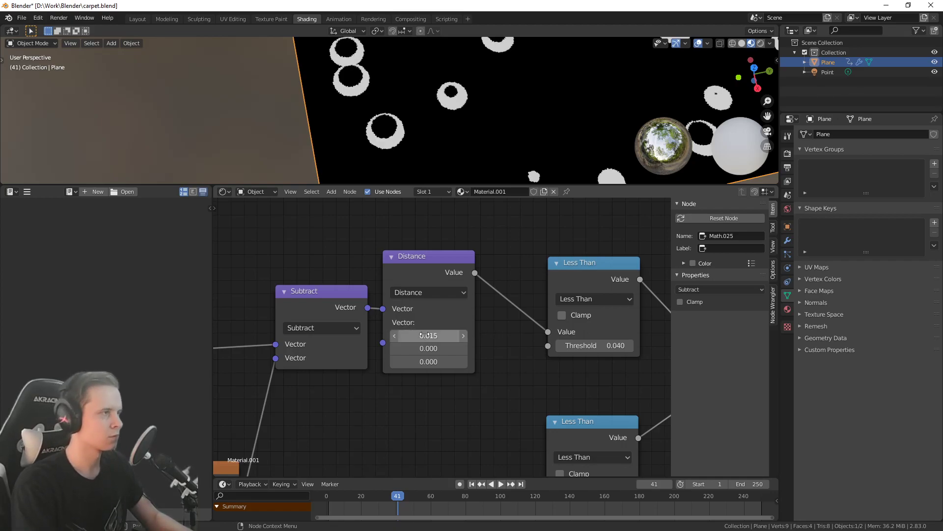
Examine the offset ring pattern on the plane from farther away, close up and another angle
scroll(494, 113, "down", 4)
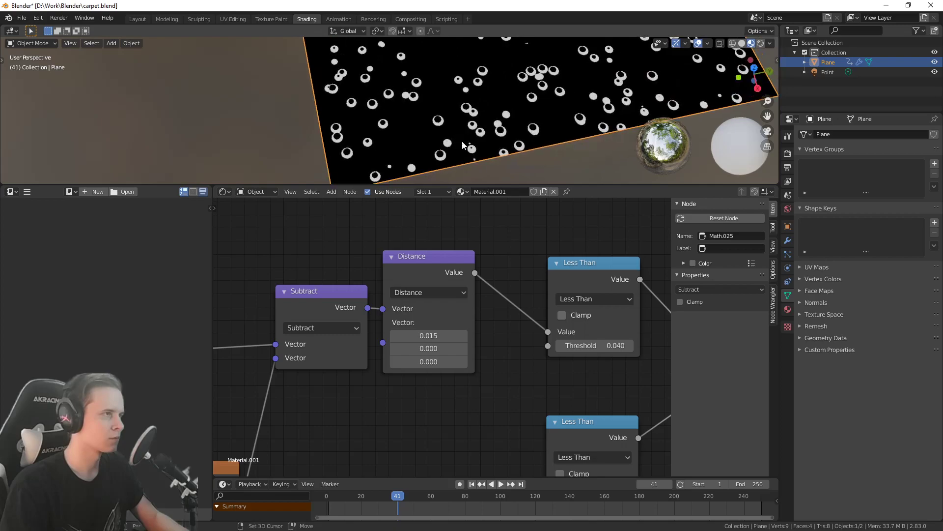
scroll(482, 133, "down", 2)
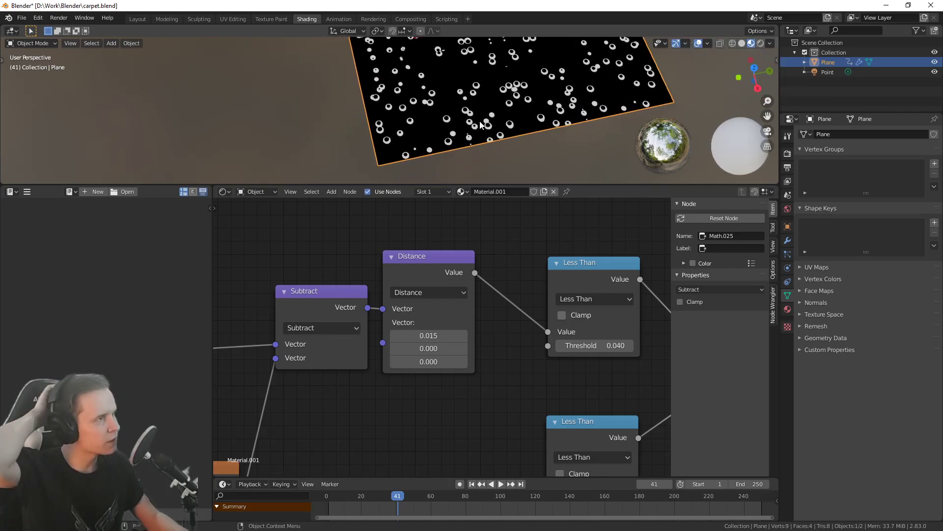
scroll(481, 124, "up", 4)
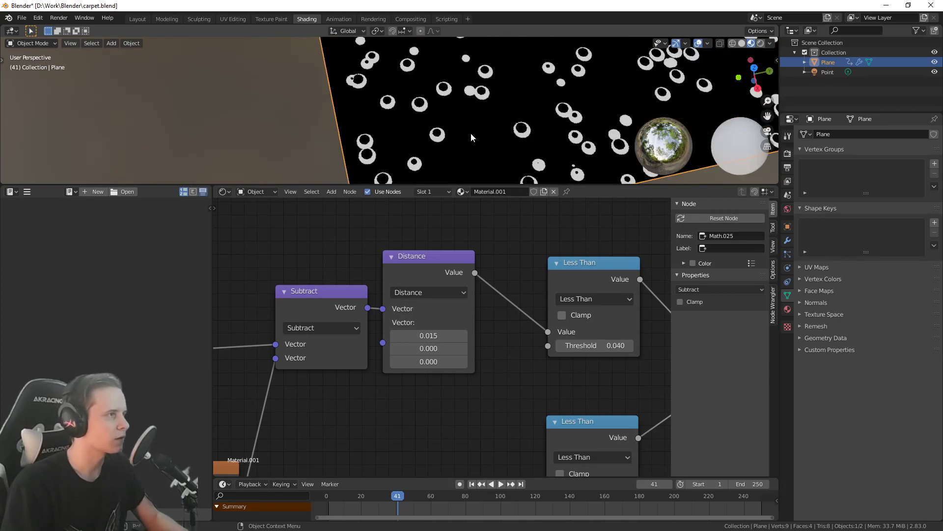
scroll(471, 115, "up", 2)
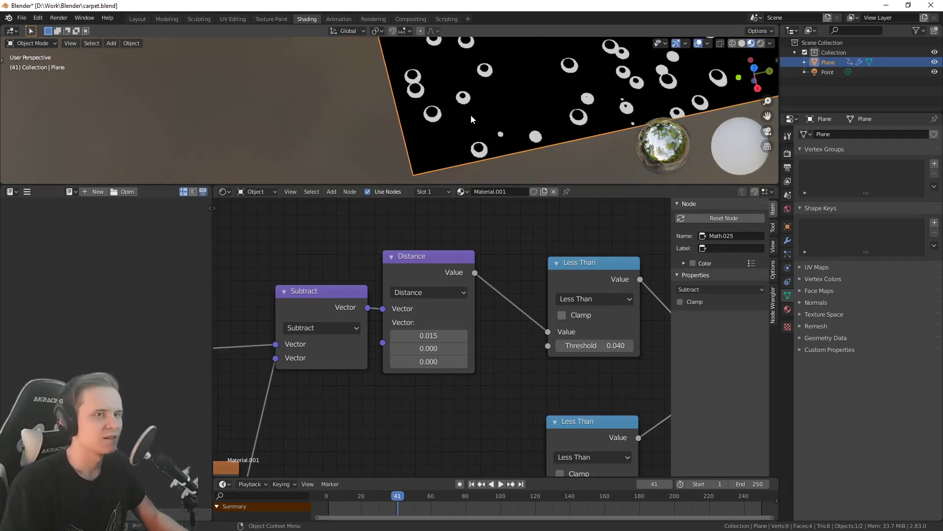
middle_click_drag(476, 117, 501, 140)
middle_click_drag(439, 104, 457, 116, "shift")
scroll(457, 116, "up", 4)
scroll(457, 116, "down", 3)
Move the Voronoi Texture and vector Subtract nodes back from the Distance node to open a gap between Subtract and Distance
middle_click_drag(451, 367, 508, 371)
scroll(508, 371, "down", 6)
middle_click_drag(397, 396, 492, 327)
left_click_drag(436, 371, 365, 375)
left_click_drag(292, 315, 364, 282)
key("g")
left_click(318, 286)
middle_click_drag(531, 282, 485, 306)
left_click_drag(471, 280, 403, 282)
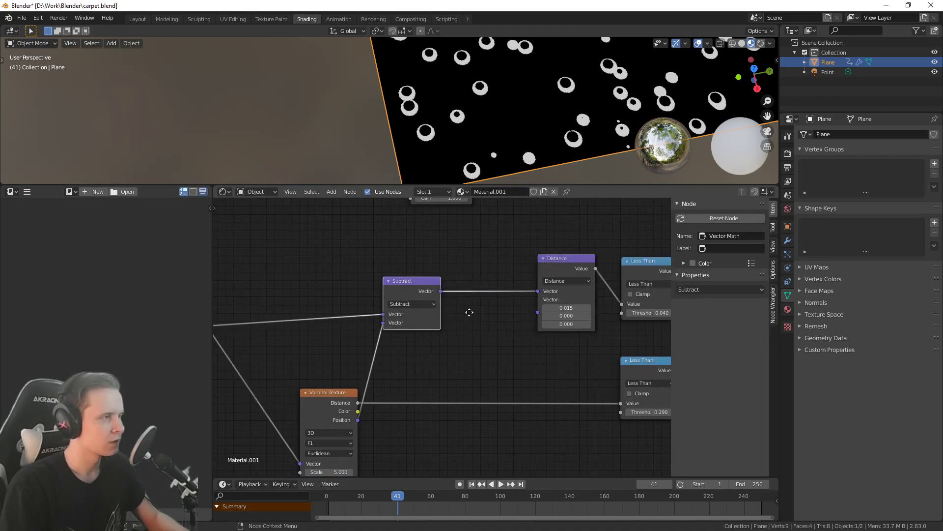
Insert a Mapping node on the link between the vector Subtract and Distance nodes
middle_click_drag(470, 310, 465, 327)
key("shift+a")
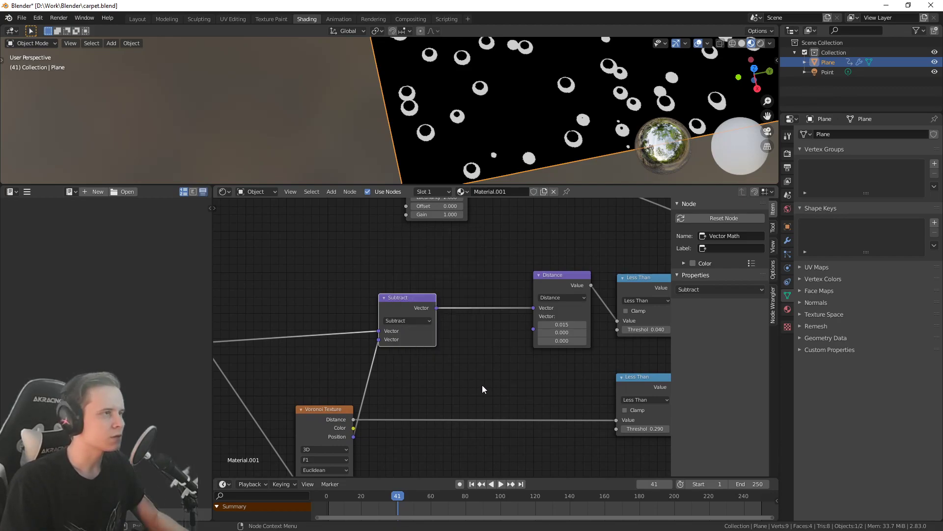
key("shift+a")
mouse_move(442, 336)
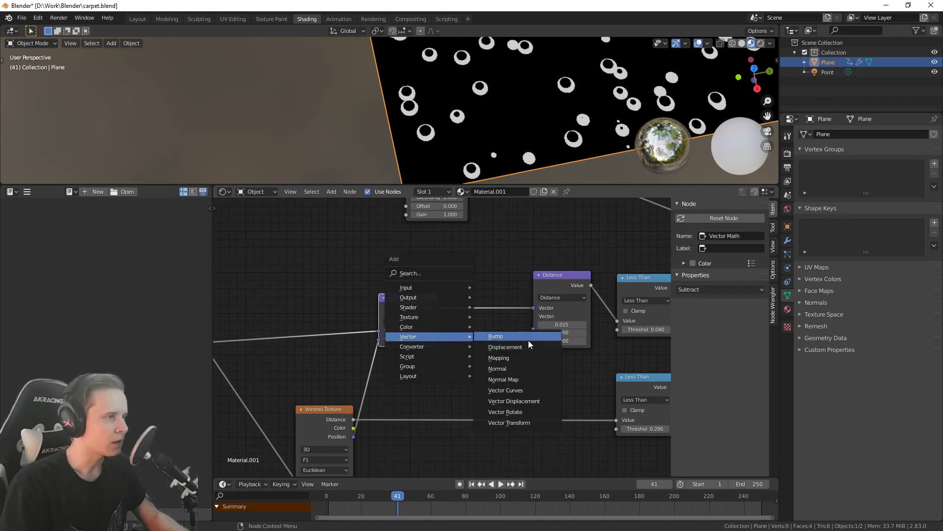
left_click(500, 358)
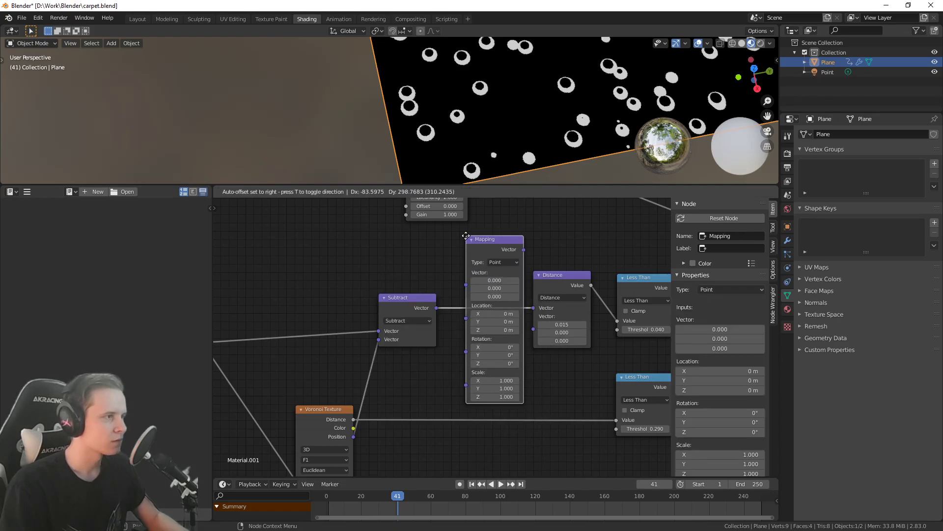
left_click(469, 236)
Try a Z rotation of 25° on the Mapping node and undo it
left_click(500, 339)
type("25")
key("Return")
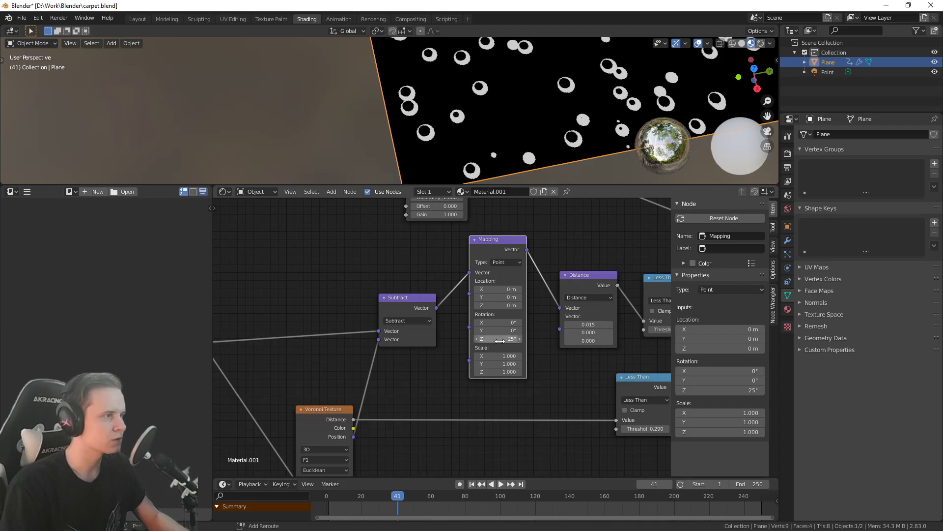
key("ctrl+z")
Try other rotation angles on the Mapping node, undoing each change
mouse_move(572, 364)
middle_mouse_down()
mouse_move(521, 354)
mouse_move(581, 363)
middle_mouse_up()
scroll(521, 349, "down", 2)
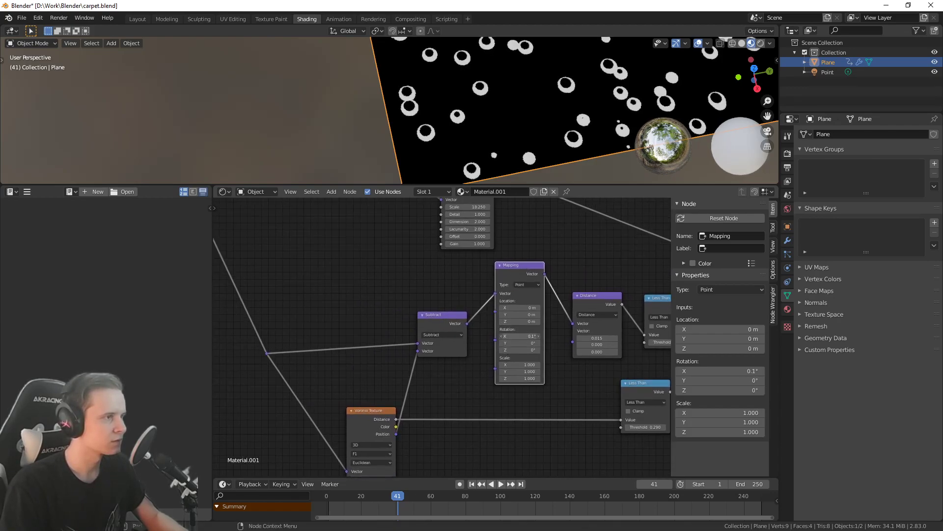
left_click_drag(523, 343, 791, 343)
key("ctrl+z")
left_click_drag(512, 350, 630, 350)
key("ctrl+z")
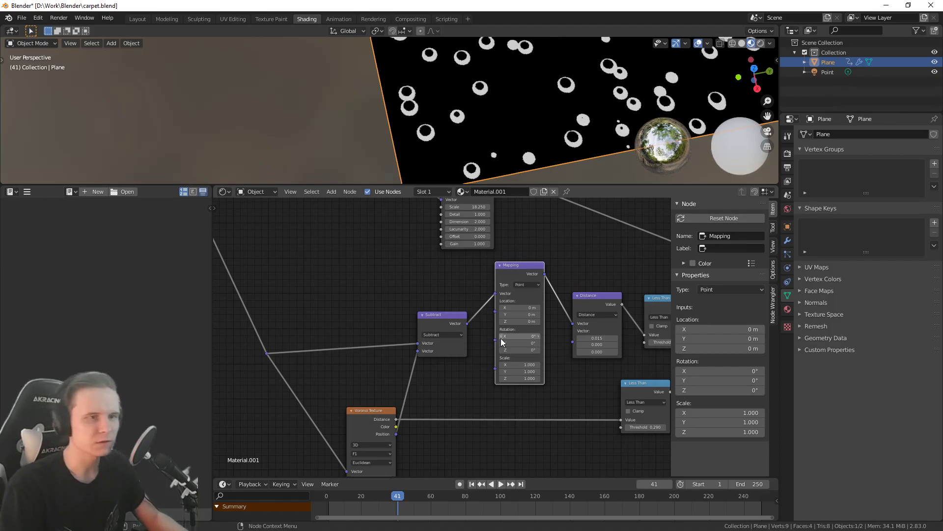
scroll(543, 122, "down", 3)
scroll(510, 136, "up", 4)
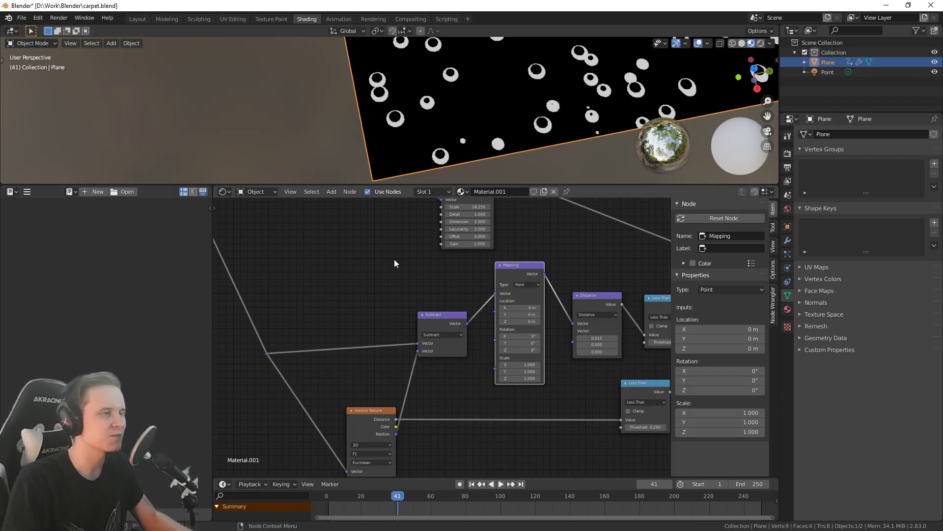
Rearrange the vector Subtract node, its reroute point and the Voronoi Texture node to tidy the links
scroll(446, 334, "up", 5)
left_click_drag(451, 350, 457, 293)
scroll(355, 418, "down", 4)
middle_click_drag(355, 419, 381, 382)
left_click_drag(225, 347, 278, 322)
key("g")
left_click(286, 261)
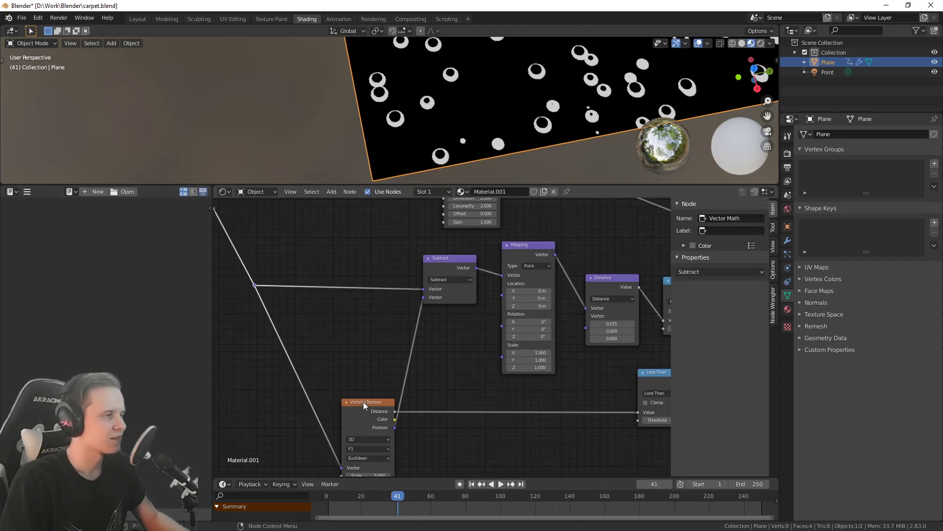
left_click_drag(365, 403, 329, 393)
Try another Z rotation on the Mapping node and undo it
middle_click_drag(436, 350, 444, 348)
left_click_drag(535, 336, 641, 336)
key("ctrl+z")
Move the vector Subtract node farther from the Mapping node
scroll(462, 322, "up", 3)
scroll(445, 337, "down", 1)
left_click_drag(466, 264, 427, 259)
Compare the previews of the Voronoi Texture's Color output and the Mapping node, examining the cells up close
left_click(378, 422, "ctrl+shift")
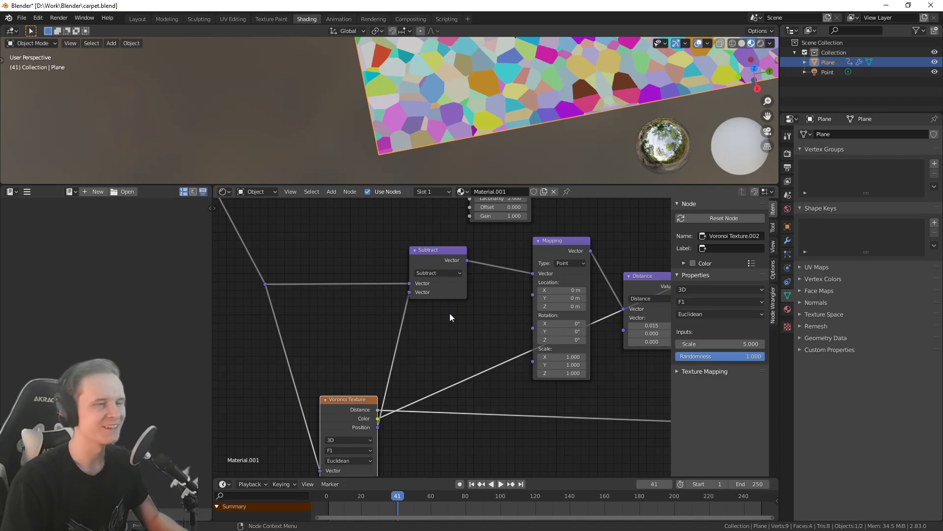
left_click(550, 252, "ctrl+shift")
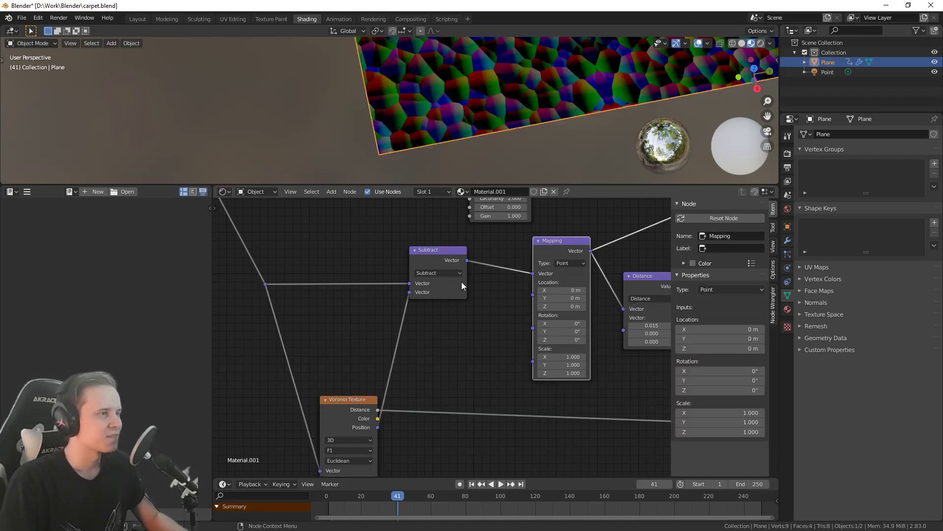
left_click(338, 408, "ctrl+shift")
left_click(338, 407, "ctrl+shift")
scroll(532, 91, "down", 2)
middle_click_drag(522, 97, 497, 124, "shift")
scroll(521, 136, "up", 2)
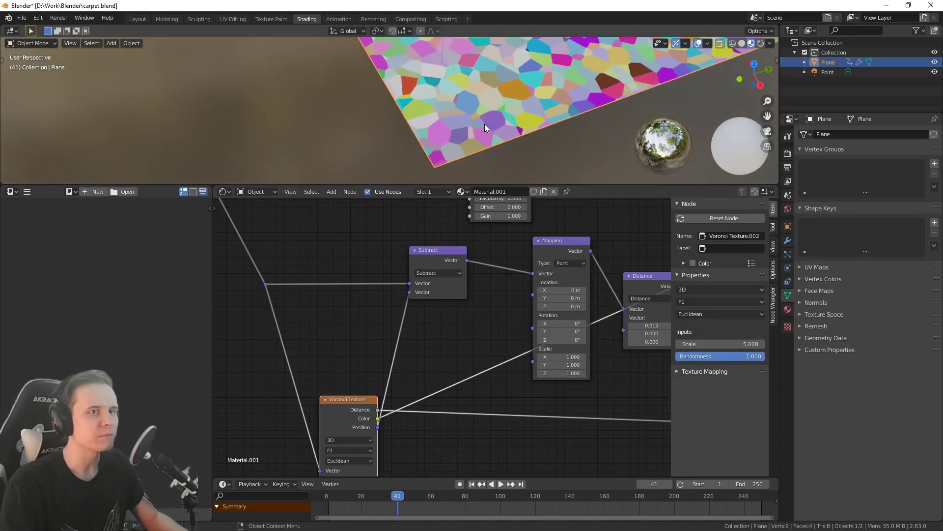
scroll(485, 124, "up", 4)
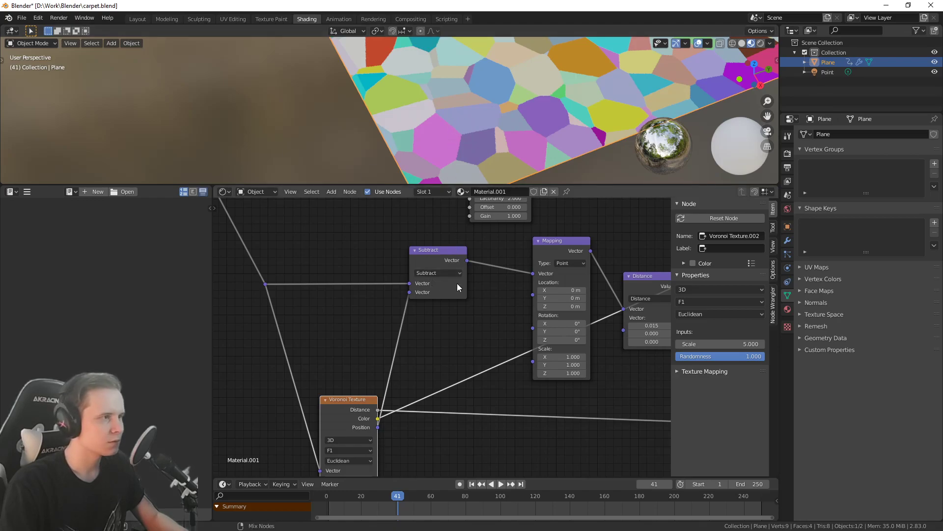
Preview the vector Subtract and Mapping outputs, and return the preview to the final Subtract math node
left_click(446, 260, "ctrl+shift")
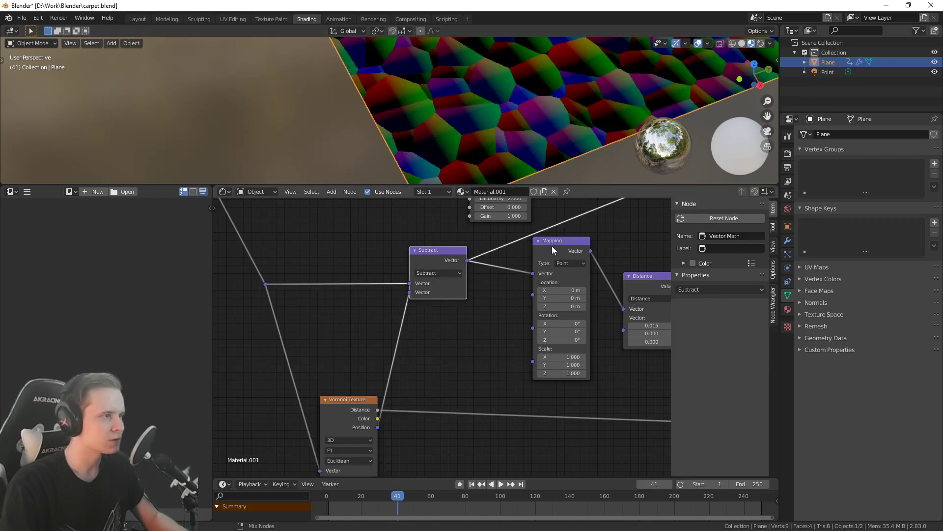
left_click(553, 248, "ctrl+shift")
middle_click_drag(649, 270, 408, 298)
scroll(492, 293, "down", 4)
left_click(566, 326, "ctrl+shift")
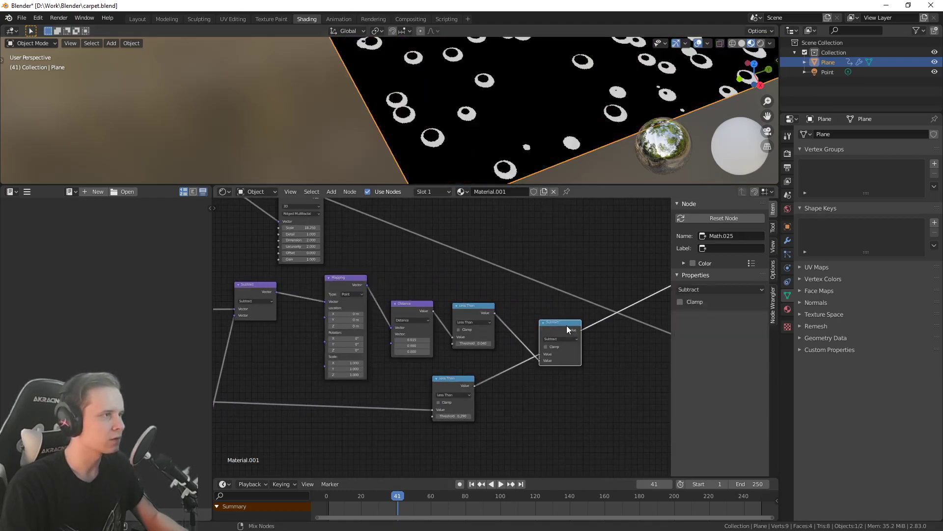
Move the Voronoi Texture node farther from the Mapping node to free space for another node
middle_click_drag(310, 317, 381, 331)
scroll(333, 376, "up", 2)
left_click_drag(333, 376, 307, 384)
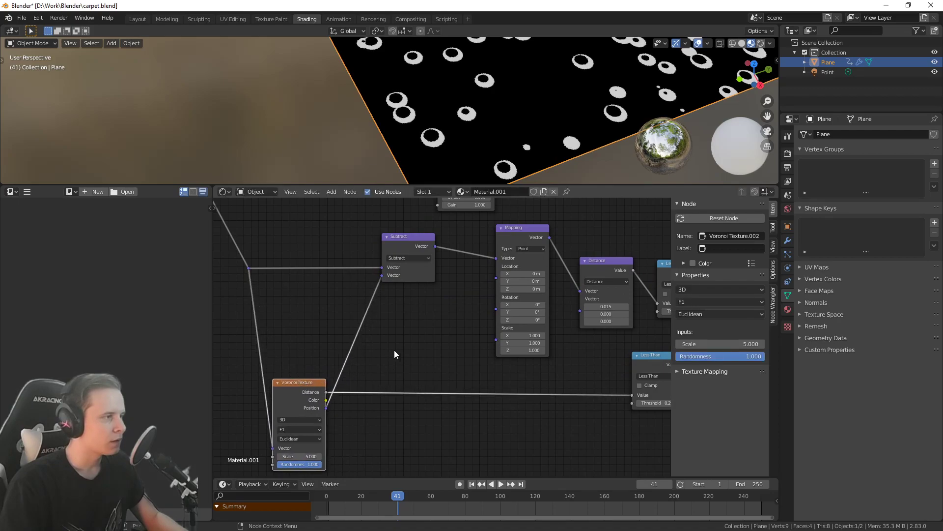
key("shift+a")
mouse_move(373, 343)
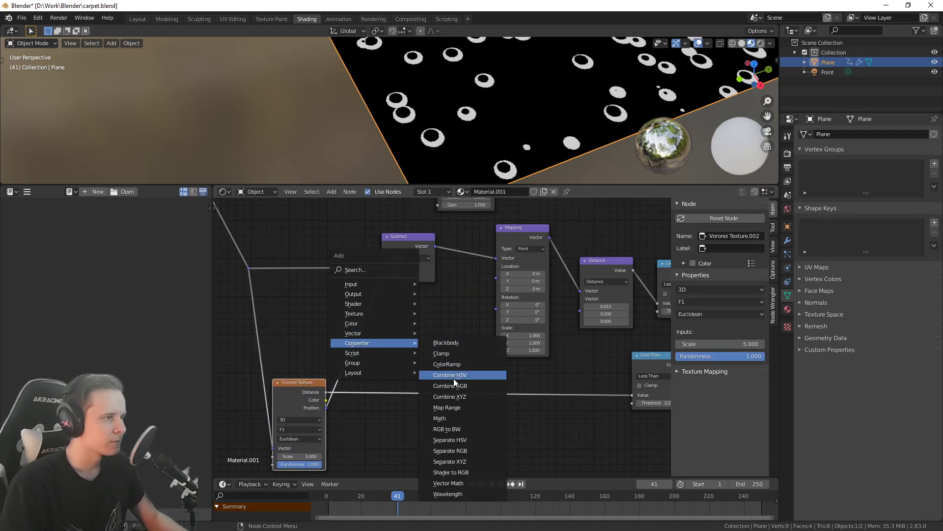
left_click(473, 374)
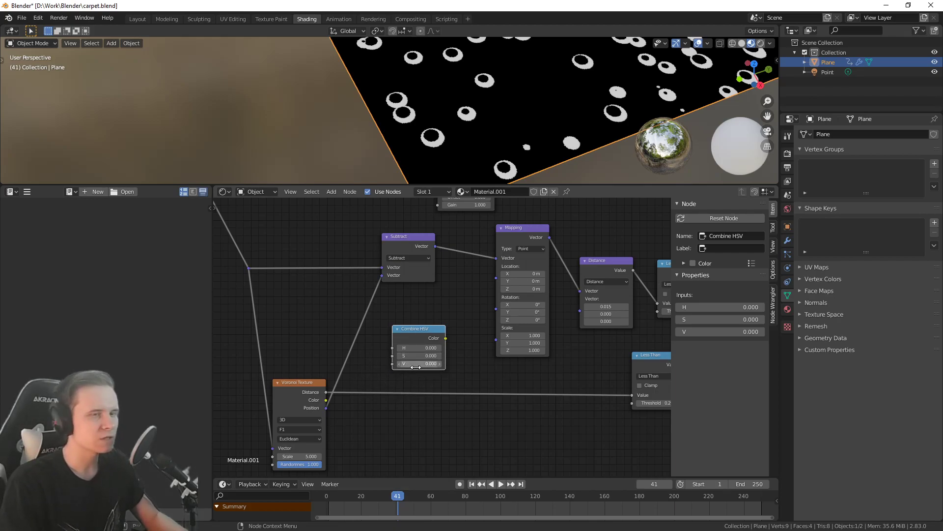
left_click_drag(325, 400, 392, 358)
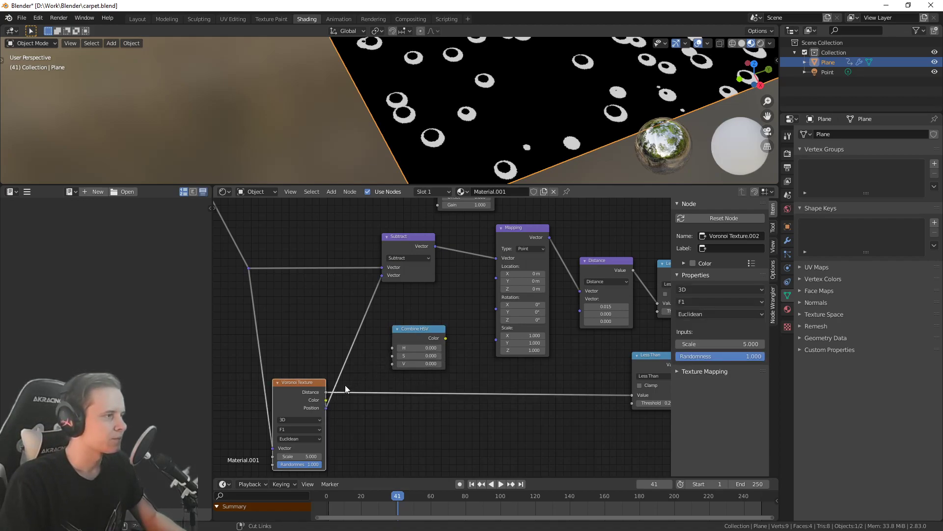
right_click_drag(344, 383, 355, 389, "ctrl")
left_click(418, 329)
key("x")
Add a Separate HSV node below the vector Subtract node and connect the Voronoi Texture's Color output to it
key("shift+a")
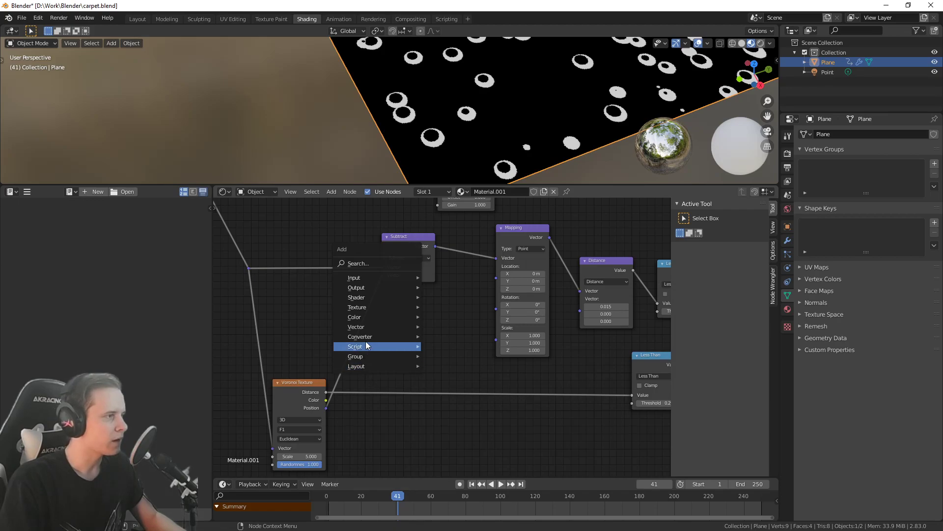
mouse_move(405, 336)
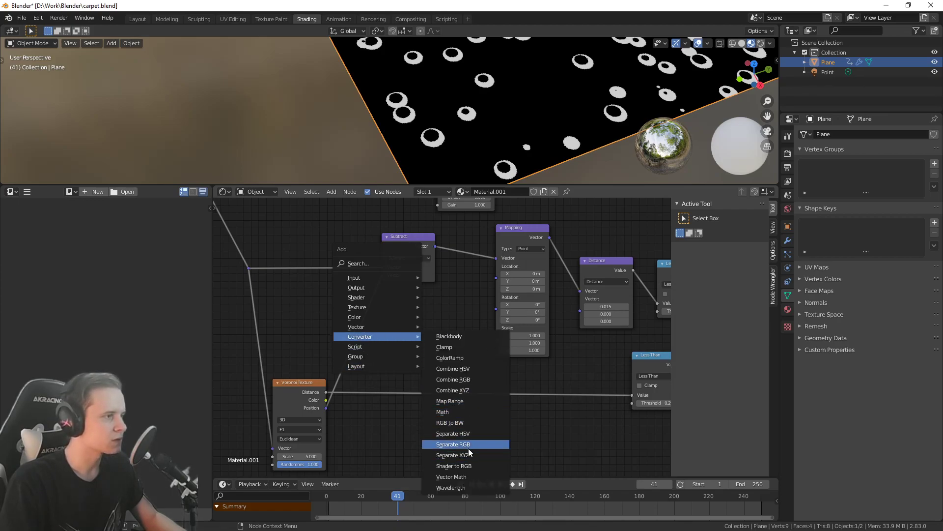
left_click(461, 434)
left_click(378, 311)
left_click_drag(325, 399, 382, 353)
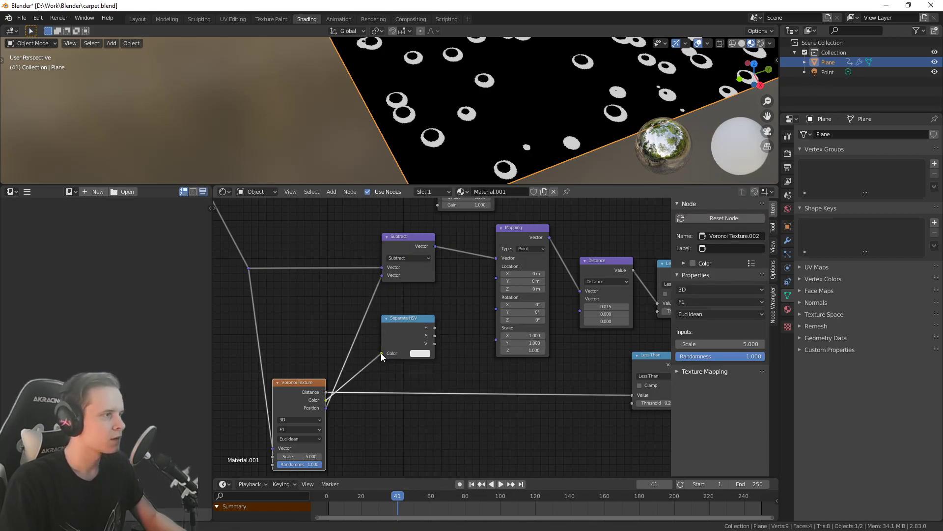
Compare the previews of the Separate HSV node's H, S and V outputs on the whole plane, ending on H
left_click(414, 330, "ctrl+shift")
left_click(413, 333, "ctrl+shift")
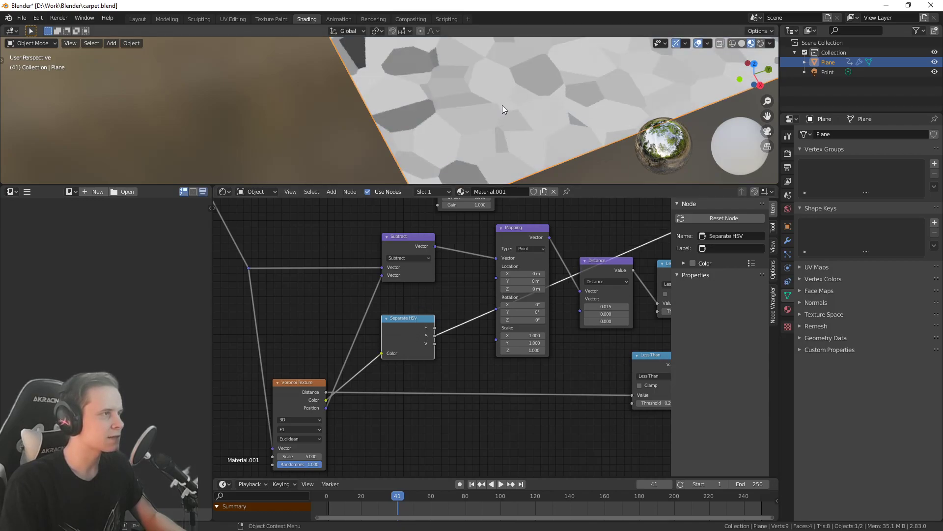
scroll(501, 107, "down", 4)
middle_click_drag(490, 163, 470, 137)
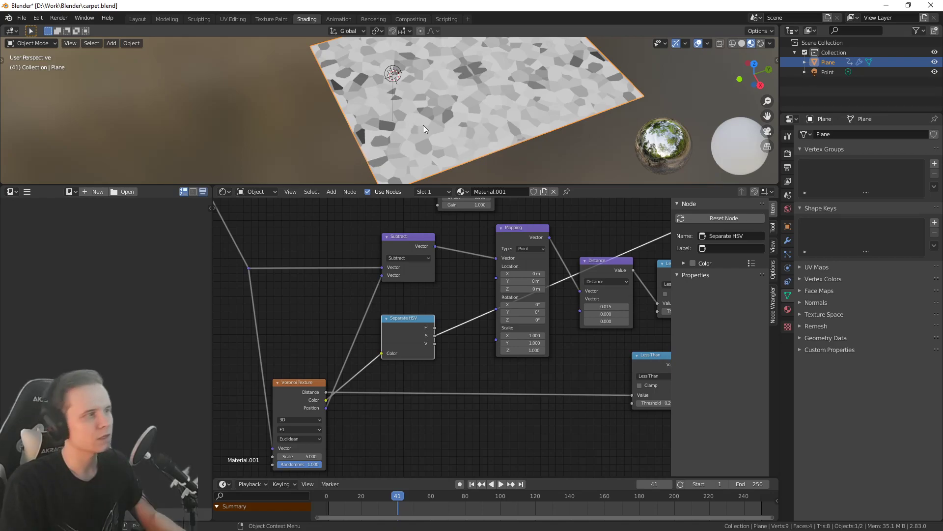
left_click(405, 337, "ctrl+shift")
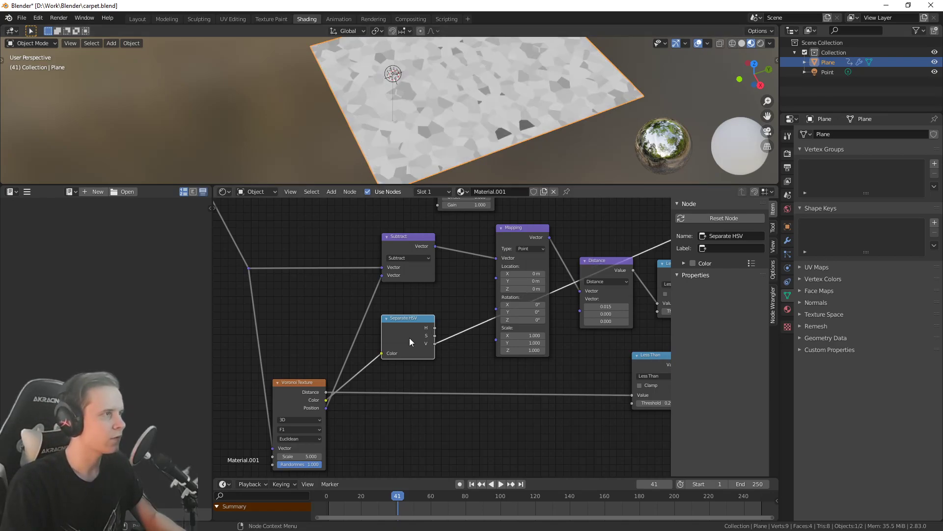
left_click(401, 339, "ctrl+shift")
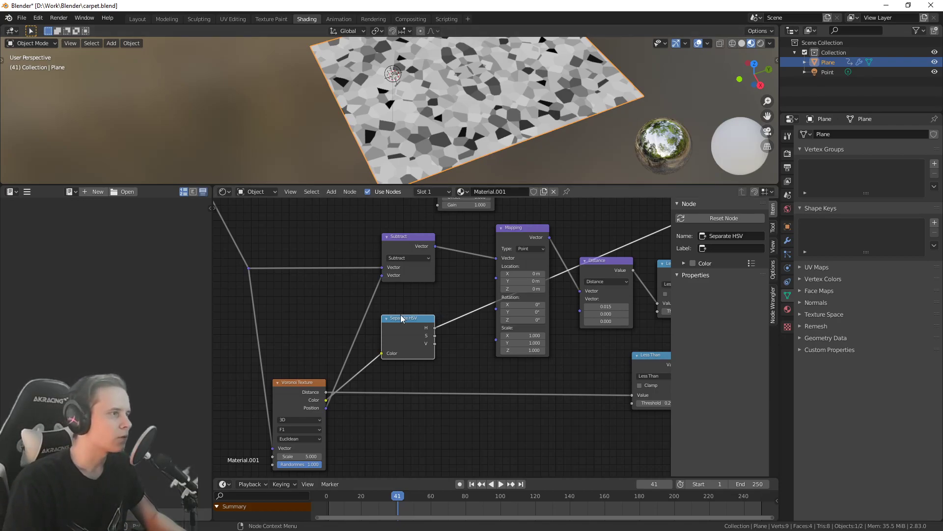
Rearrange the Separate HSV, Voronoi Texture and vector Subtract nodes to open space in front of the Mapping node
middle_click_drag(395, 302, 399, 315)
left_click_drag(411, 357, 400, 367)
left_click_drag(302, 395, 291, 396)
left_click_drag(407, 254, 378, 256)
left_click_drag(395, 357, 386, 350)
middle_click_drag(385, 350, 399, 370)
left_click_drag(409, 362, 407, 366)
middle_click_drag(454, 360, 446, 374)
left_click_drag(395, 379, 387, 383)
middle_click_drag(477, 349, 447, 373)
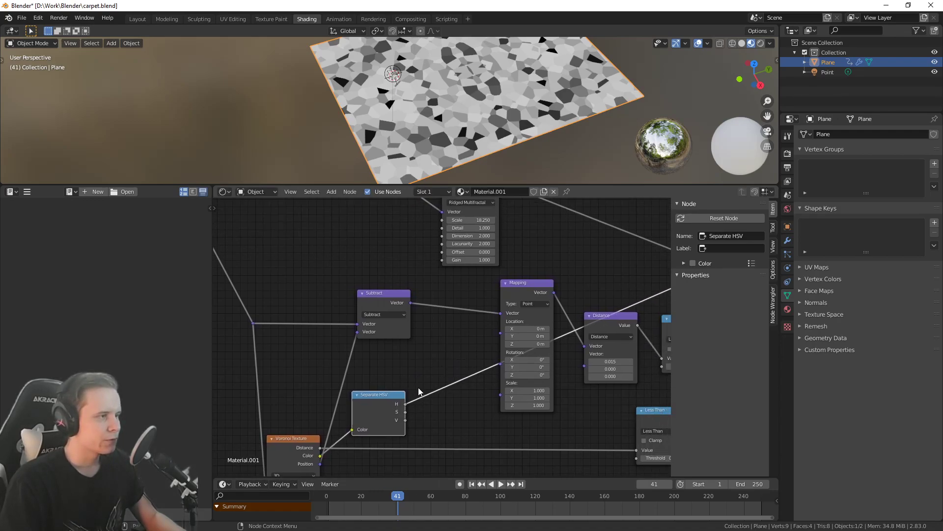
key("shift+a")
mouse_move(417, 365)
left_click(480, 319)
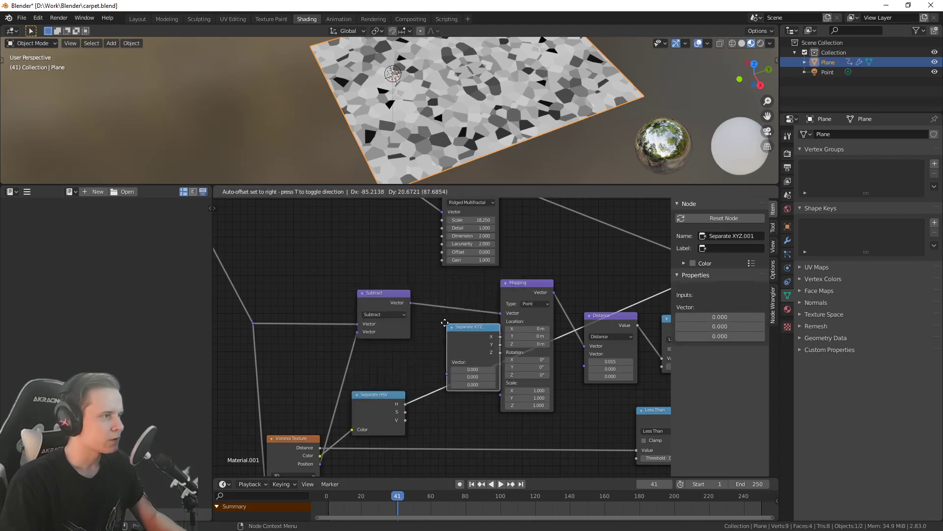
right_click(420, 310)
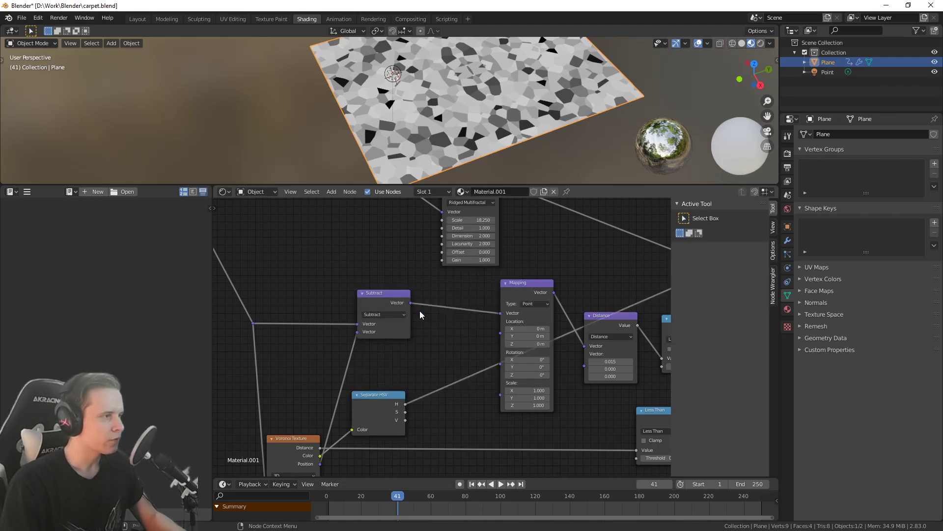
Add a Combine XYZ node between the Separate HSV node and the Mapping node
key("shift+a")
mouse_move(425, 327)
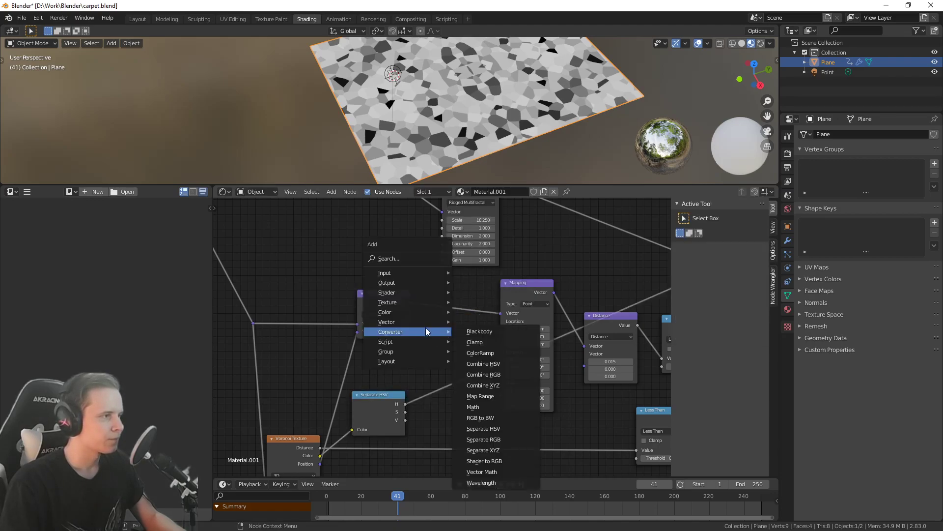
left_click(484, 385)
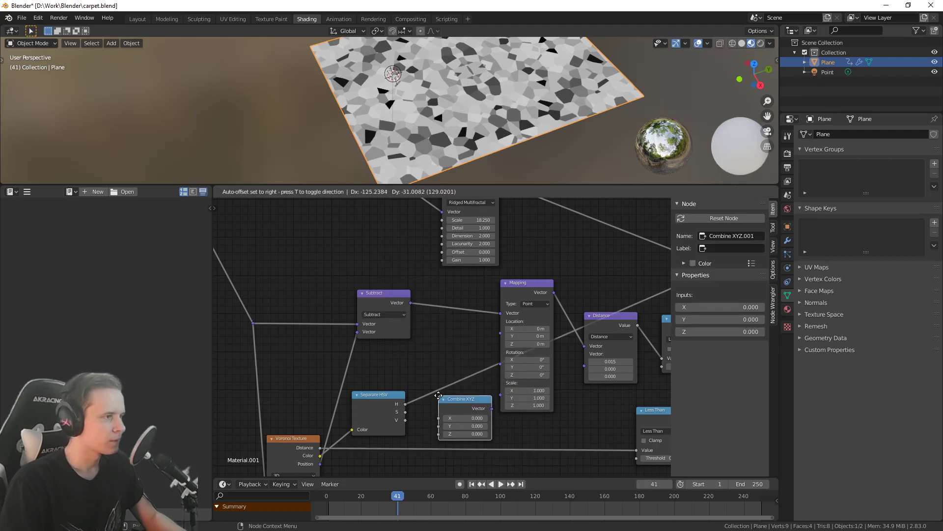
left_click(474, 381)
middle_click_drag(474, 383, 486, 354)
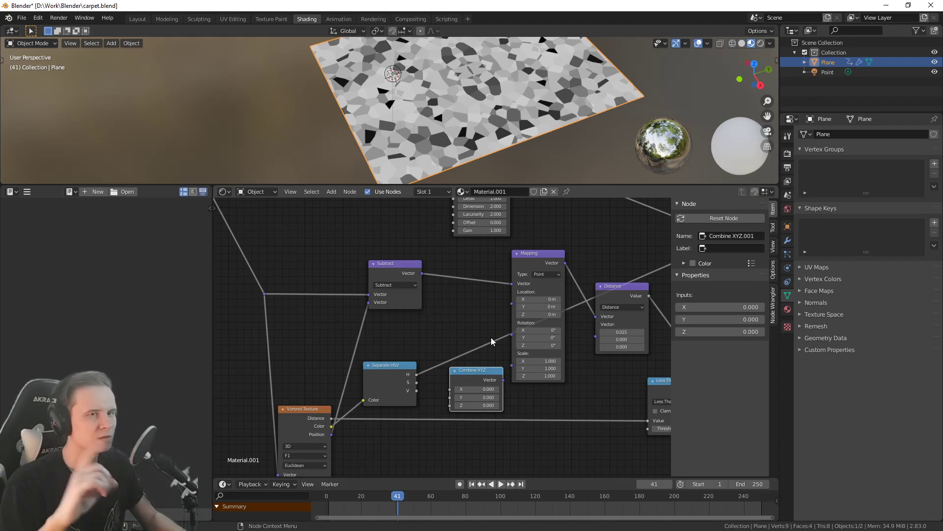
Connect Separate HSV's H output to Combine XYZ's Z input and Combine XYZ's Vector output to the Mapping node's Rotation input
mouse_move(490, 334)
middle_mouse_down()
mouse_move(521, 363)
mouse_move(500, 335)
middle_mouse_up()
scroll(521, 364, "down", 2)
scroll(474, 343, "up", 3)
left_click_drag(429, 369, 465, 400)
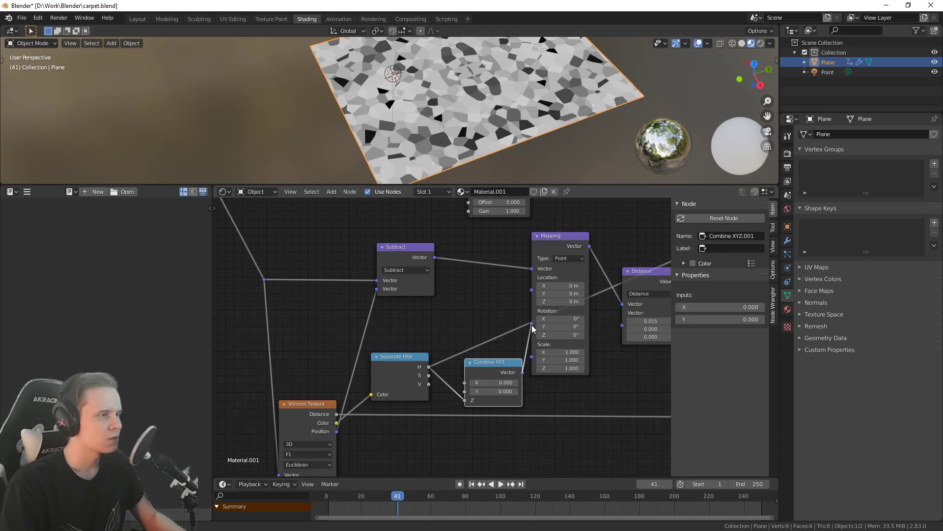
left_click_drag(523, 372, 532, 323)
left_click_drag(491, 367, 471, 307)
Preview the final Subtract node of the ring network on the plane
middle_click_drag(516, 349, 423, 357)
scroll(423, 357, "down", 6)
middle_click_drag(548, 352, 497, 349)
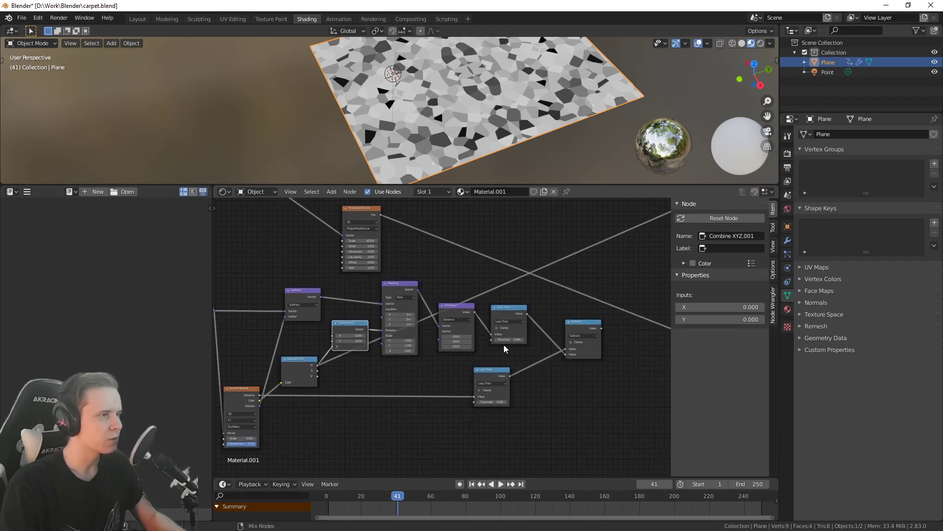
left_click(581, 325, "ctrl+shift")
Move the Voronoi Texture, Separate HSV and vector Subtract nodes away from Mapping, leaving a wide gap before the Combine XYZ node
middle_click_drag(430, 345, 595, 332)
scroll(518, 340, "down", 1)
left_click_drag(345, 437, 463, 259)
key("g")
left_click(351, 274)
left_click_drag(512, 318, 426, 323)
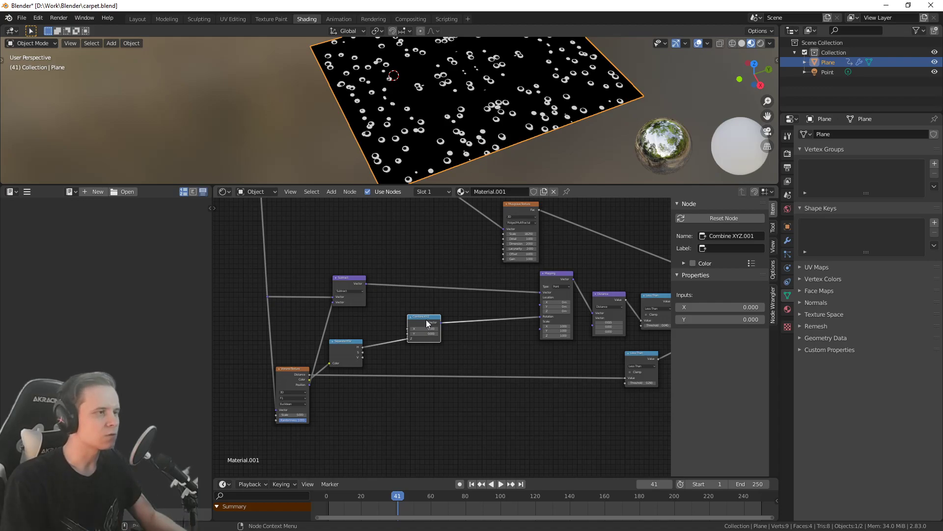
scroll(426, 319, "up", 2)
left_click_drag(426, 319, 529, 310)
Insert a Math node set to Multiply between Separate HSV's H output and Combine XYZ's Z input
key("shift+a")
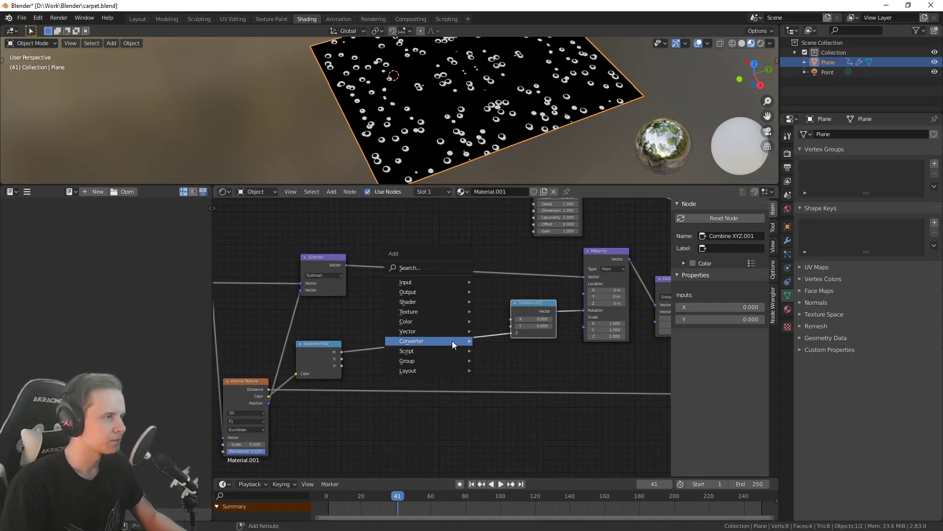
mouse_move(437, 341)
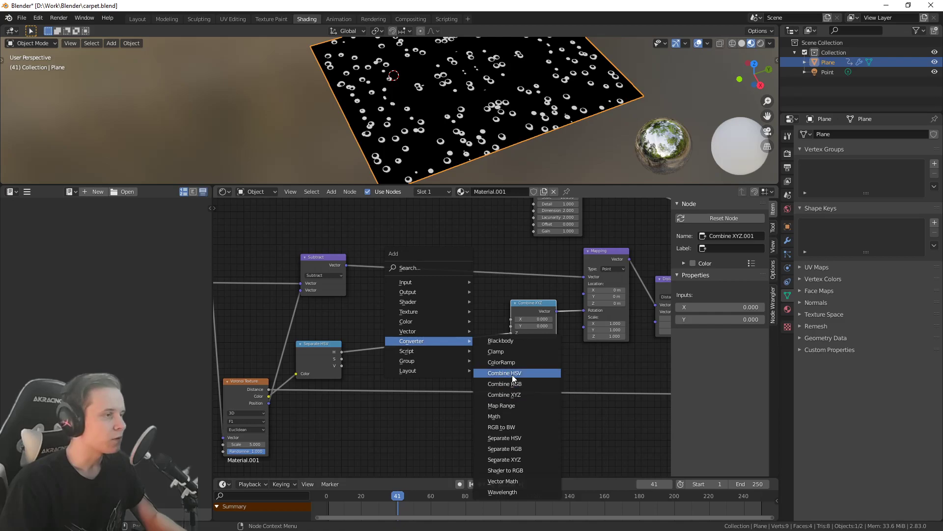
left_click(502, 416)
left_click(402, 325)
scroll(410, 329, "up", 1)
left_click(420, 332)
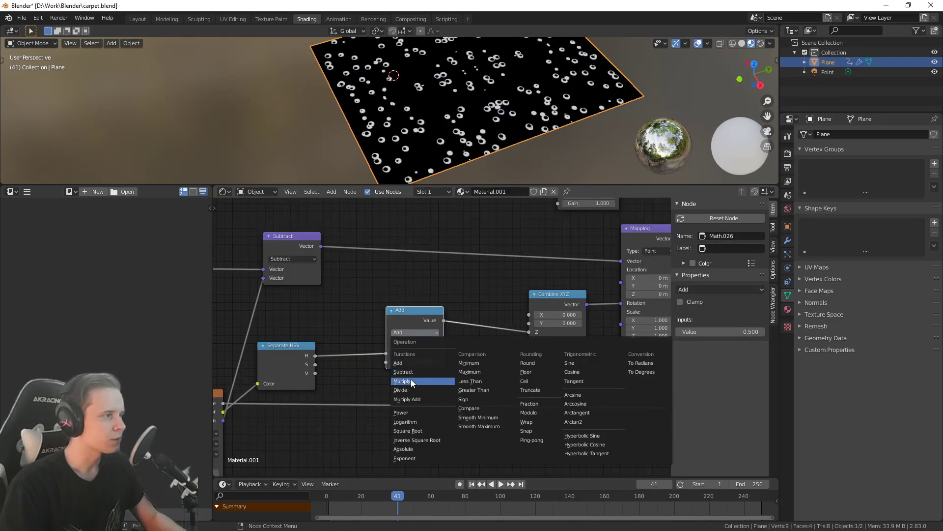
left_click(411, 381)
Set the new Multiply node's second value to 1000
mouse_move(408, 362)
left_mouse_down()
mouse_move(457, 363)
mouse_move(402, 362)
left_mouse_up()
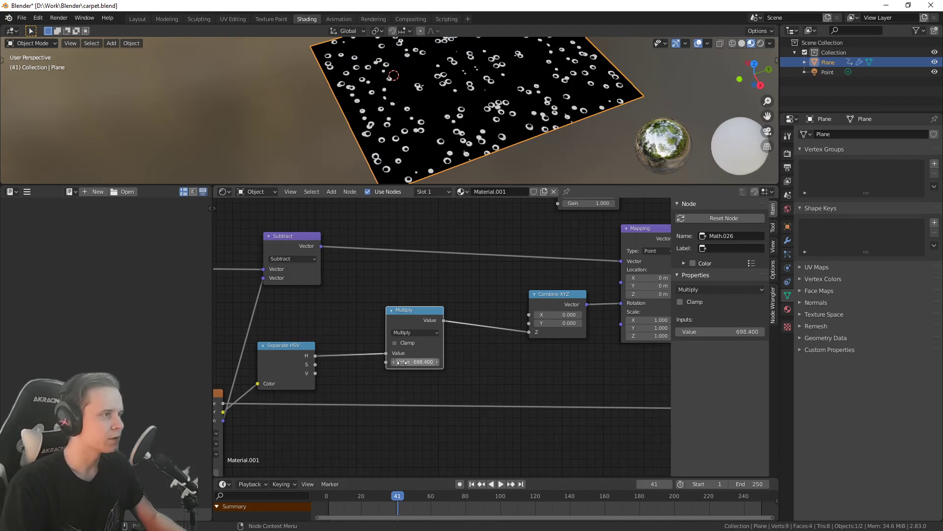
left_click(416, 362)
type("1000.000")
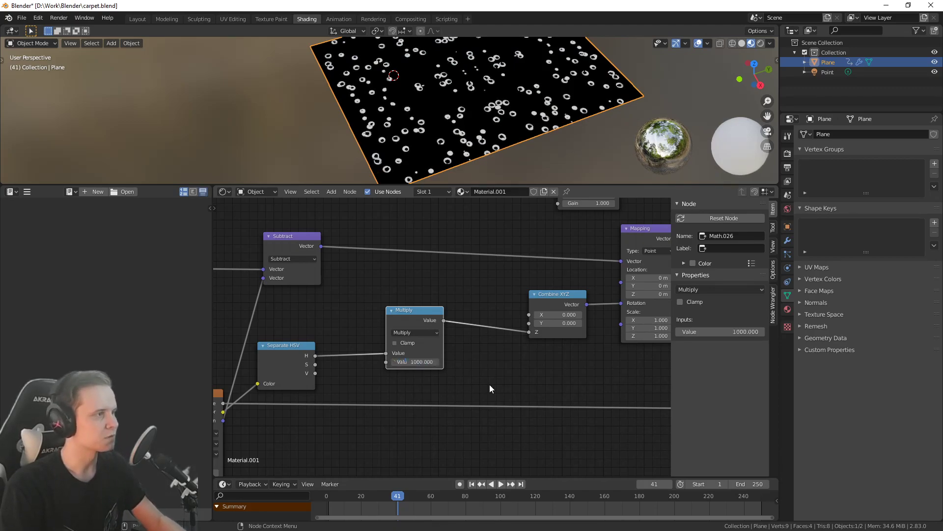
key("Return")
Examine the rotation of the rings on the plane up close and from different angles, along with the nodes producing it
scroll(512, 143, "up", 3)
middle_click_drag(496, 132, 468, 122)
middle_click_drag(540, 367, 533, 370)
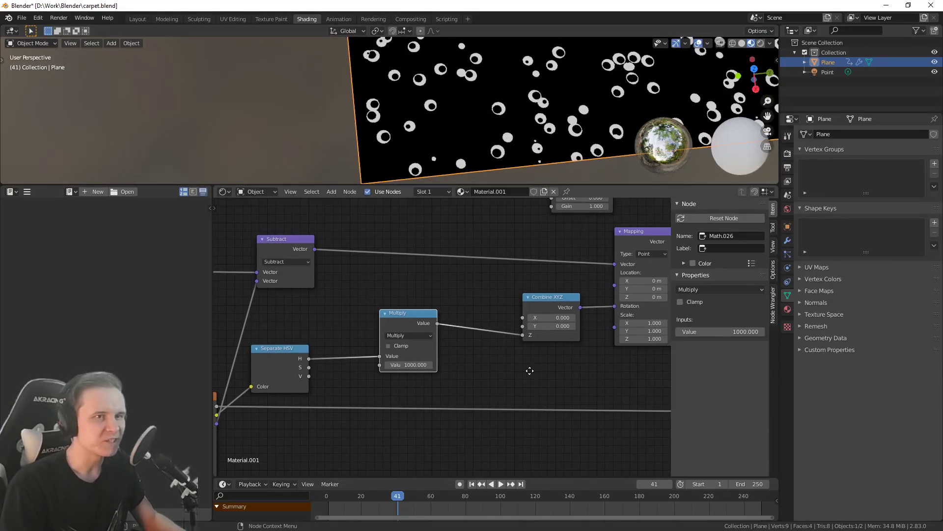
scroll(534, 369, "down", 6)
scroll(474, 414, "down", 6)
middle_click_drag(580, 358, 523, 390)
middle_click_drag(530, 158, 506, 118)
scroll(478, 355, "up", 4)
middle_click_drag(528, 316, 501, 333)
scroll(501, 334, "up", 2)
middle_click_drag(438, 378, 499, 354)
middle_click_drag(607, 327, 542, 330)
Move the whole ring node group below the main network, close to its lowest Less Than node
scroll(542, 333, "down", 5)
left_click_drag(285, 399, 429, 343)
key("g")
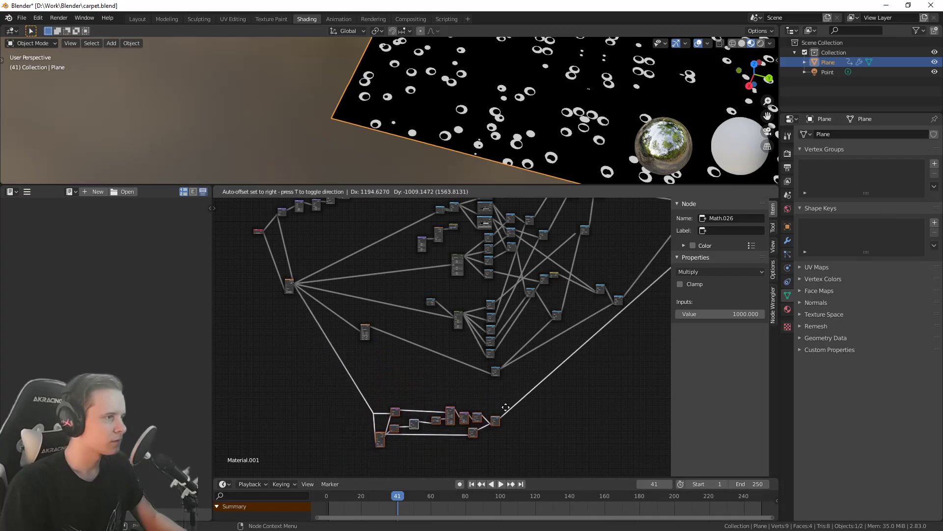
left_click(506, 413)
Preview the Multiply nodes following the lower Less Than nodes to locate the one that masks the curly lines
middle_click_drag(556, 376, 435, 363)
scroll(434, 362, "up", 2)
middle_click_drag(458, 317, 436, 351)
scroll(436, 349, "up", 6)
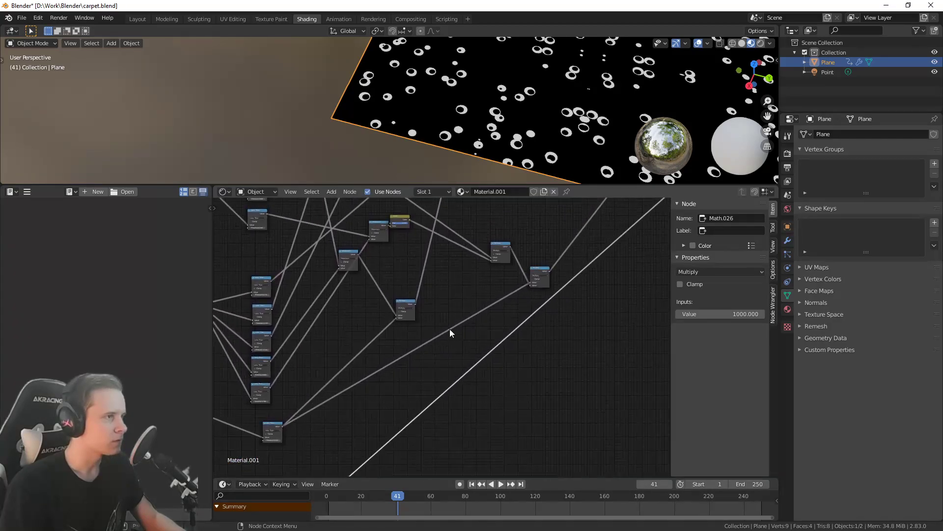
left_click(497, 248, "ctrl+shift")
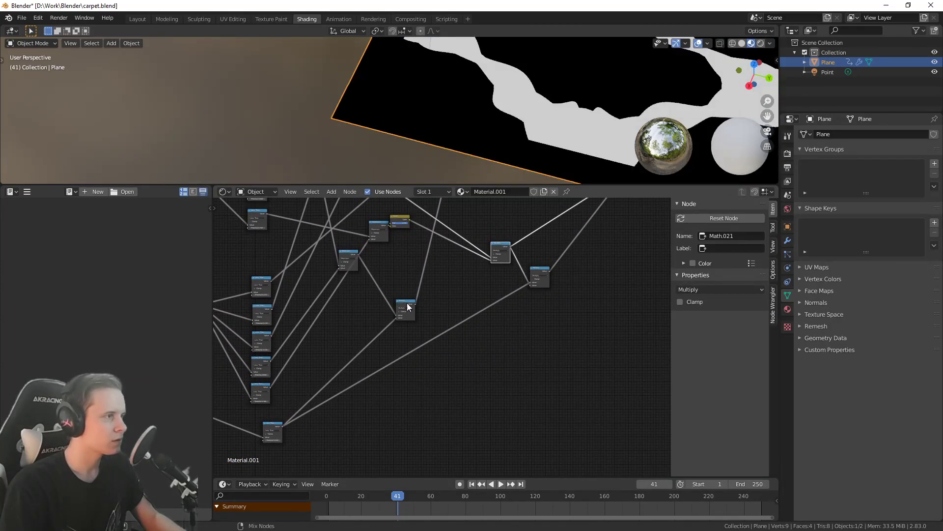
left_click(406, 303, "ctrl+shift")
scroll(502, 363, "down", 1)
middle_click_drag(427, 349, 460, 293)
scroll(466, 302, "up", 3)
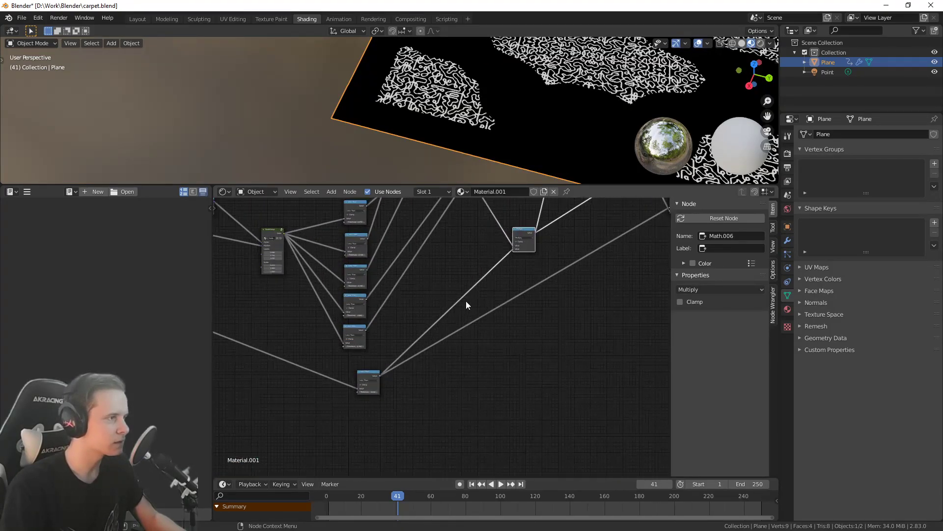
Insert a Math node set to Maximum between the lowest Less Than node and the Multiply node masking the curly lines
key("shift+a")
mouse_move(483, 350)
left_click(529, 429)
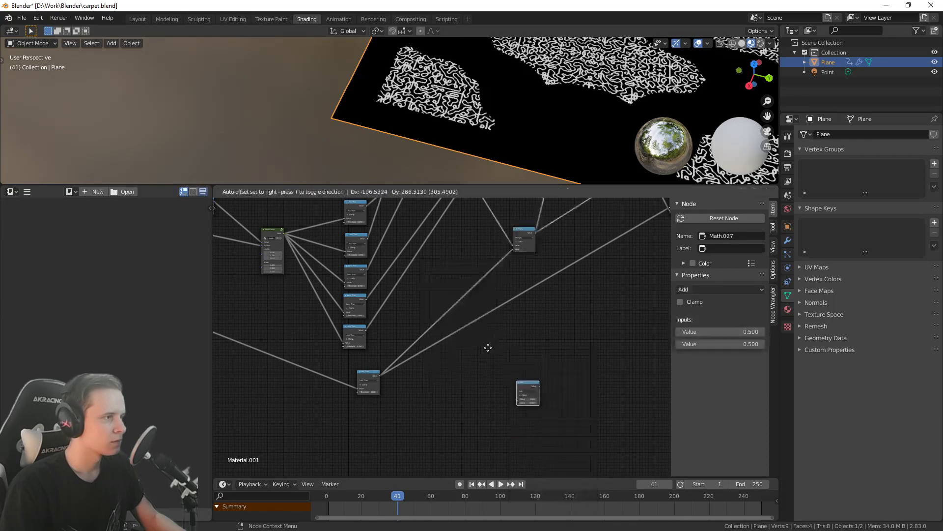
left_click(455, 299)
scroll(490, 312, "up", 3)
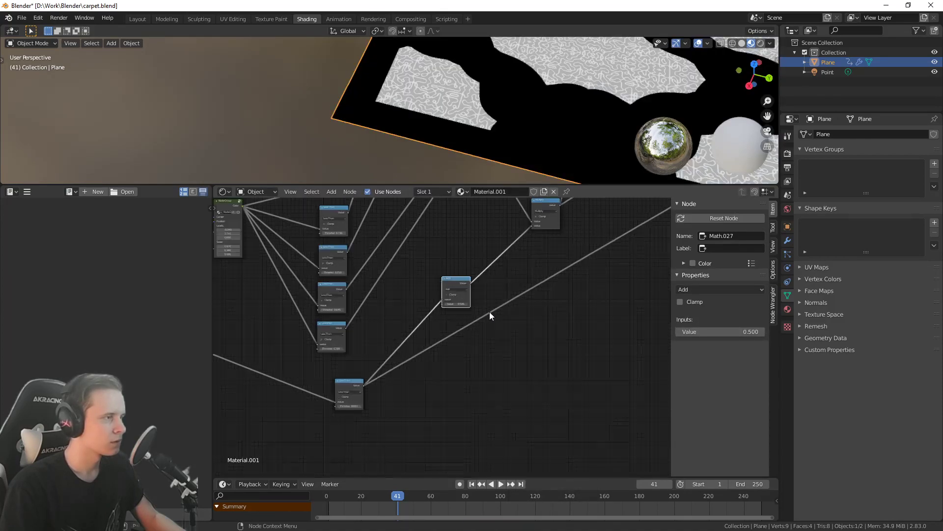
left_click(460, 288)
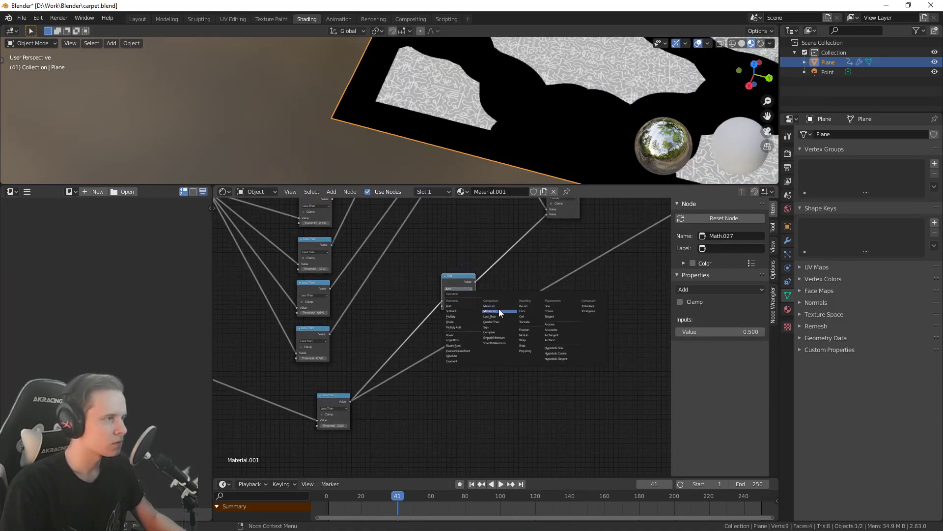
left_click(499, 311)
scroll(476, 313, "up", 4)
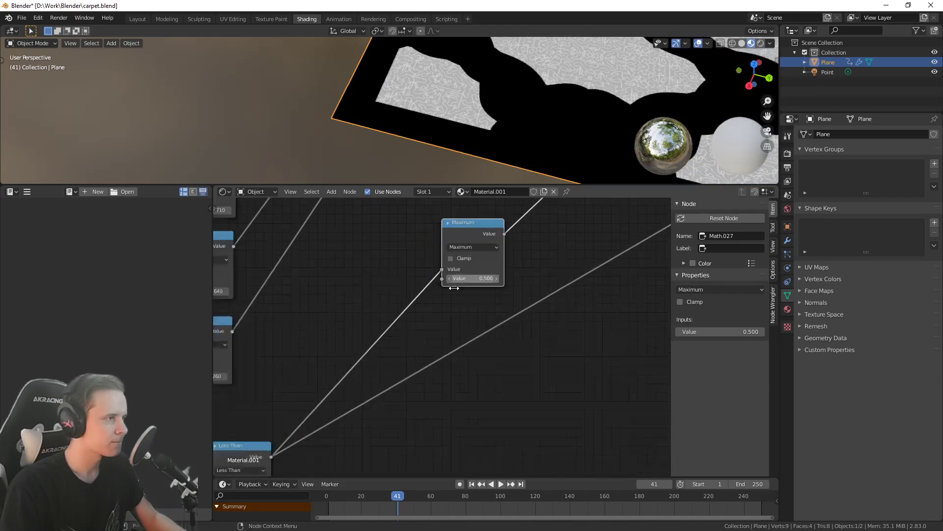
Connect the ring network's Subtract output to the second input of the Maximum node
scroll(465, 250, "down", 5)
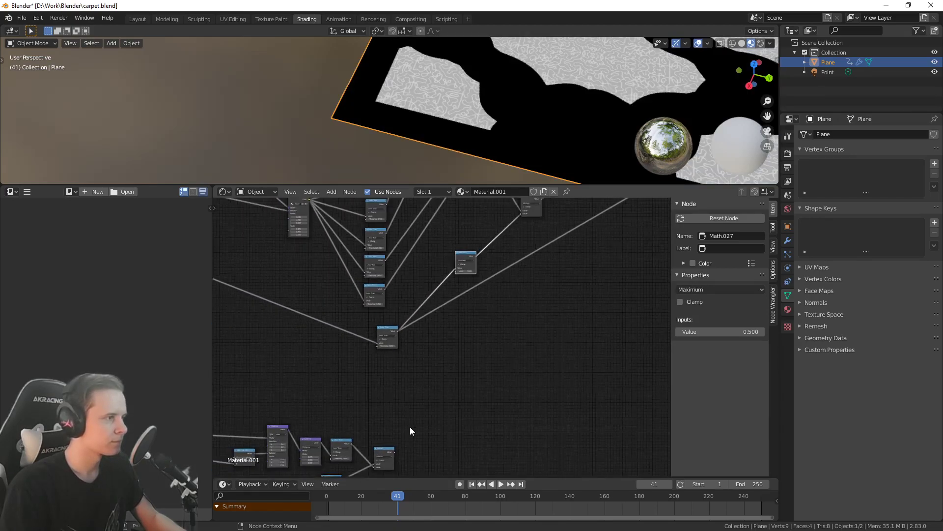
left_click_drag(394, 452, 455, 270)
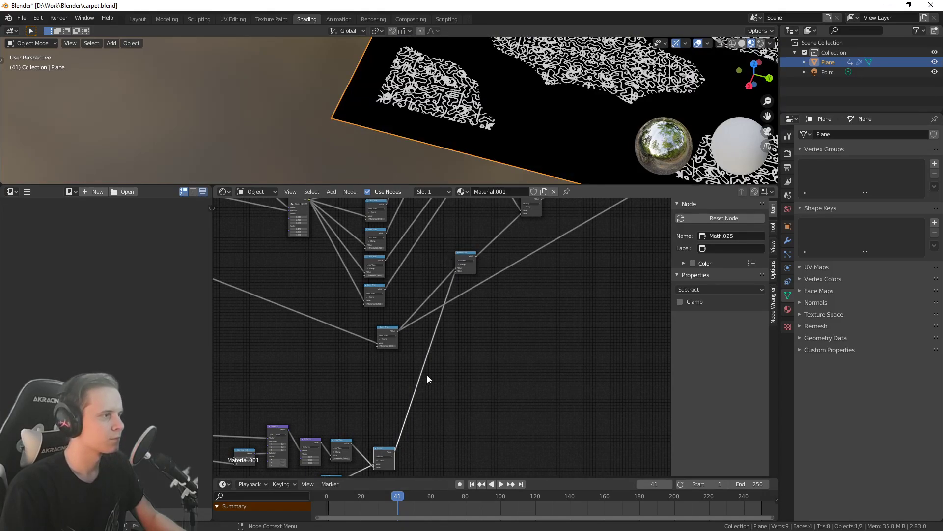
scroll(448, 249, "up", 4)
scroll(461, 261, "down", 1)
Compare the previews of the Maximum node and the Multiply node after it, examining how the rings overlap the curly lines
left_click(497, 239, "ctrl+shift")
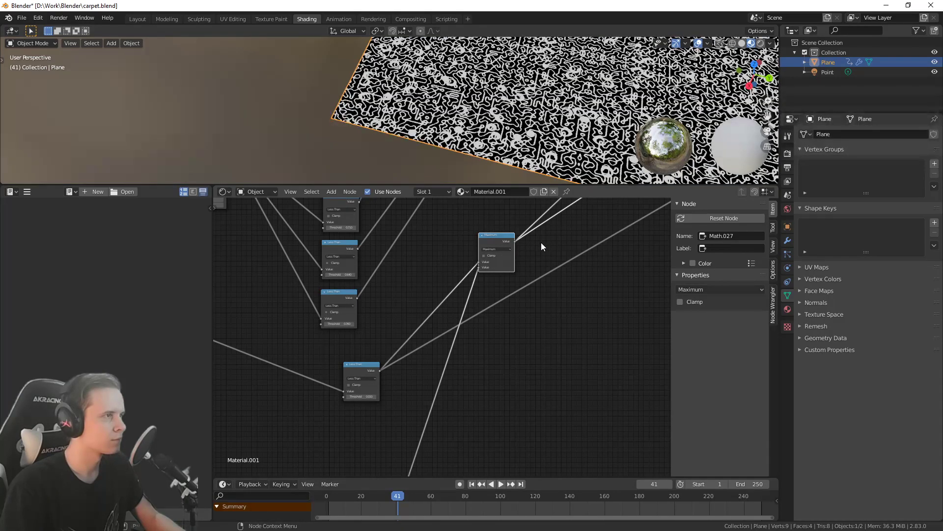
scroll(536, 242, "down", 4)
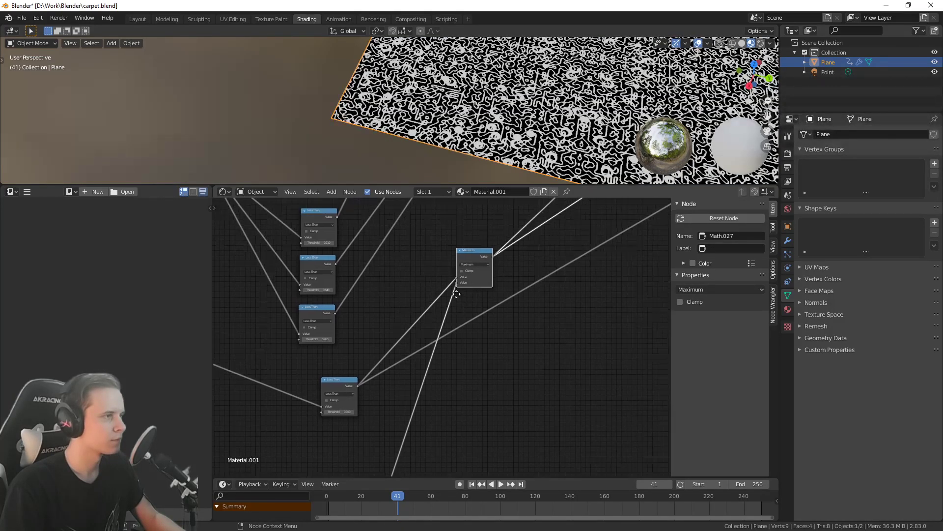
scroll(442, 344, "up", 2)
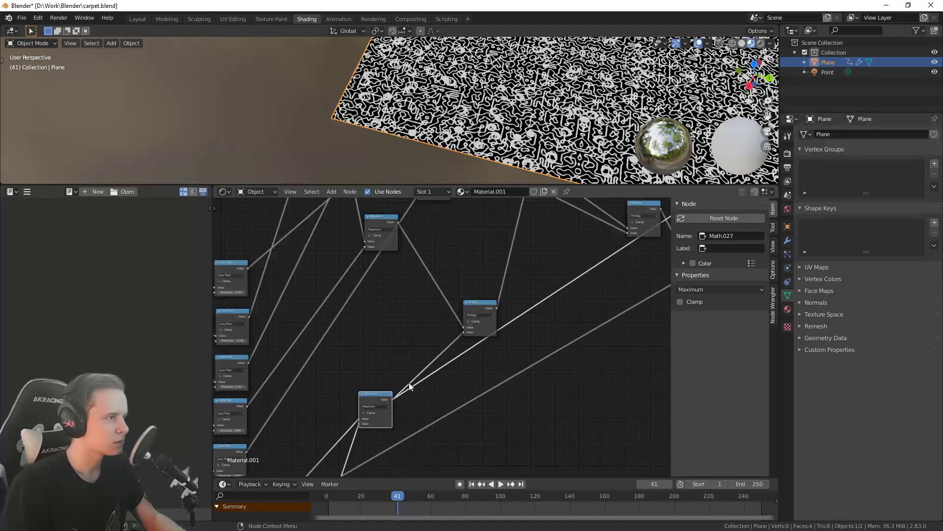
left_click(491, 304, "ctrl+shift")
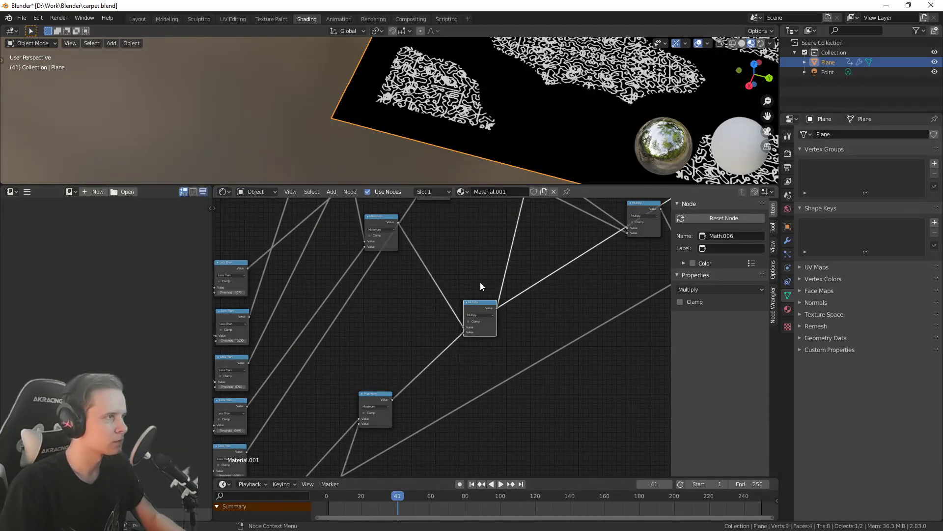
scroll(415, 394, "up", 1)
middle_click_drag(407, 384, 441, 317)
scroll(440, 329, "down", 2)
middle_click_drag(405, 393, 441, 361)
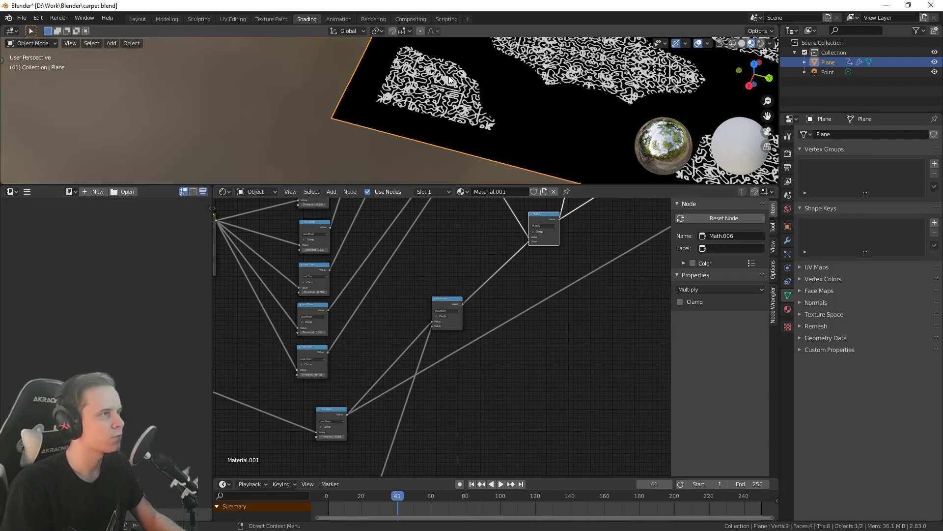
scroll(437, 86, "up", 2)
scroll(420, 128, "up", 2)
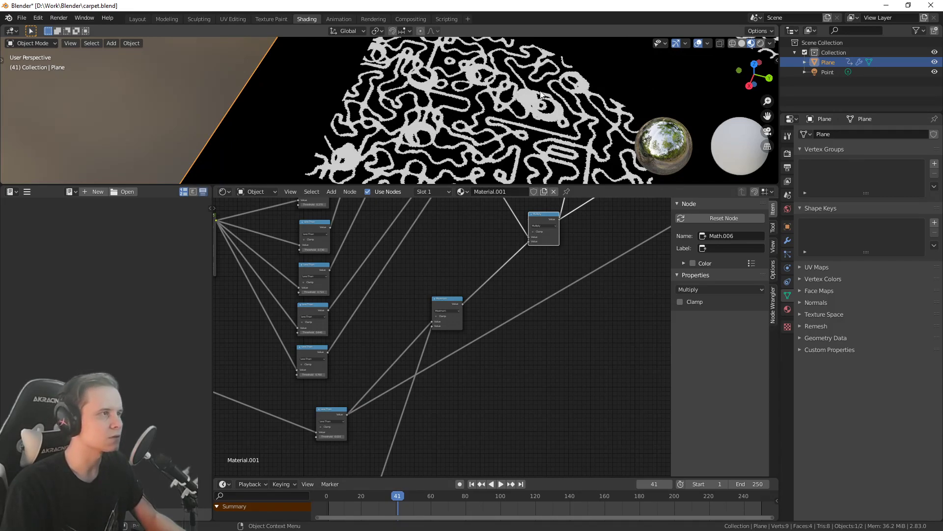
scroll(516, 127, "up", 1)
scroll(516, 128, "down", 4)
scroll(516, 128, "up", 3)
scroll(516, 128, "down", 3)
Move the ring network's Subtract node well away from the Less Than nodes that feed it
middle_click_drag(459, 461, 465, 316)
scroll(467, 395, "down", 7)
scroll(428, 378, "up", 6)
middle_click_drag(427, 378, 523, 325)
scroll(445, 385, "up", 6)
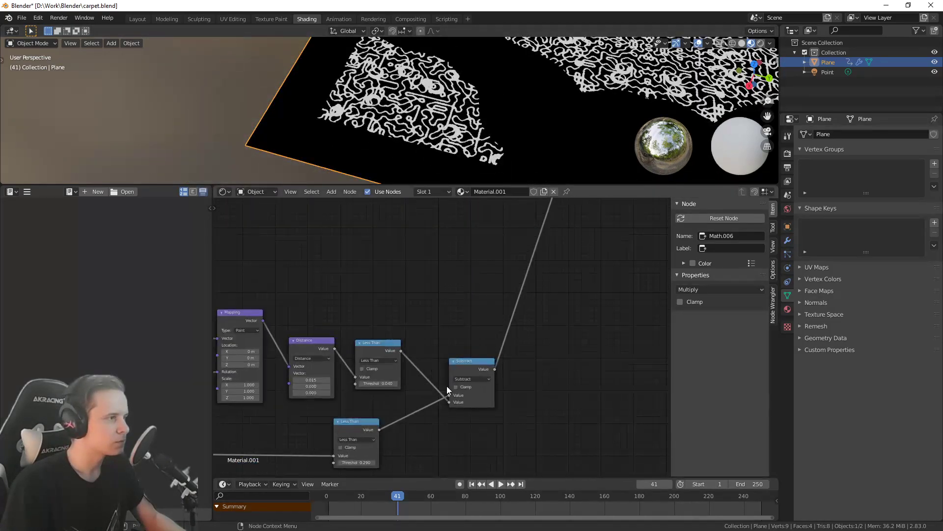
scroll(421, 373, "down", 4)
left_click_drag(429, 375, 557, 334)
Connect the output of the Less Than node with the 0.040 threshold to the Maximum node's second input, replacing the Subtract link
middle_click_drag(503, 280, 476, 324)
scroll(440, 333, "up", 4)
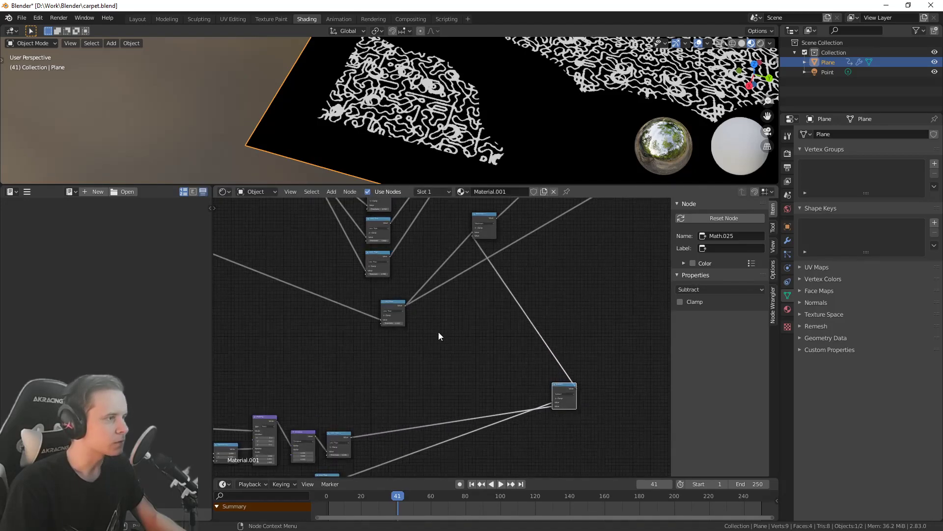
mouse_move(350, 448)
left_mouse_down()
mouse_move(495, 278)
mouse_move(435, 396)
mouse_move(348, 446)
left_mouse_up()
middle_click_drag(348, 445, 376, 423)
left_click_drag(375, 424, 493, 224)
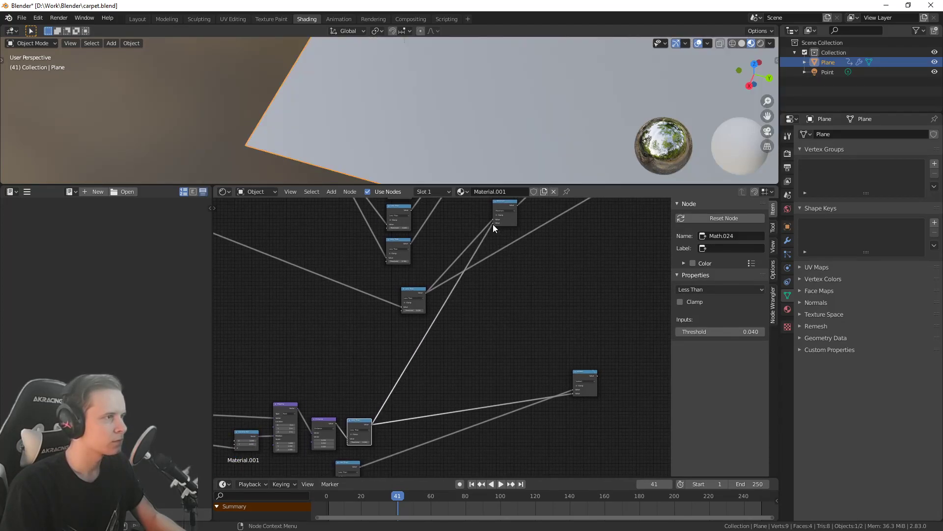
Place the Subtract node after Maximum, feed Maximum's output into its first input and connect its result to the Multiply node
left_click_drag(582, 374, 601, 305)
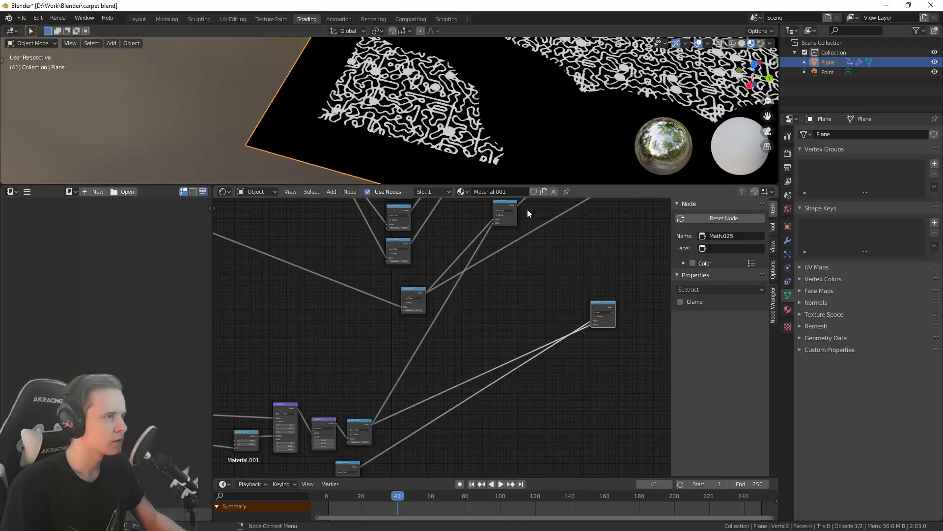
left_click(633, 304)
middle_click_drag(618, 290, 515, 374)
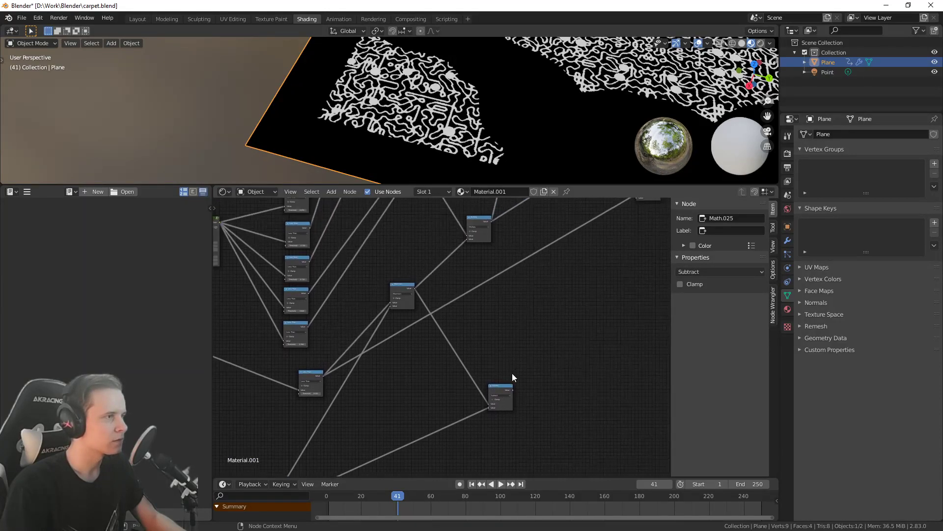
left_click_drag(502, 388, 452, 266)
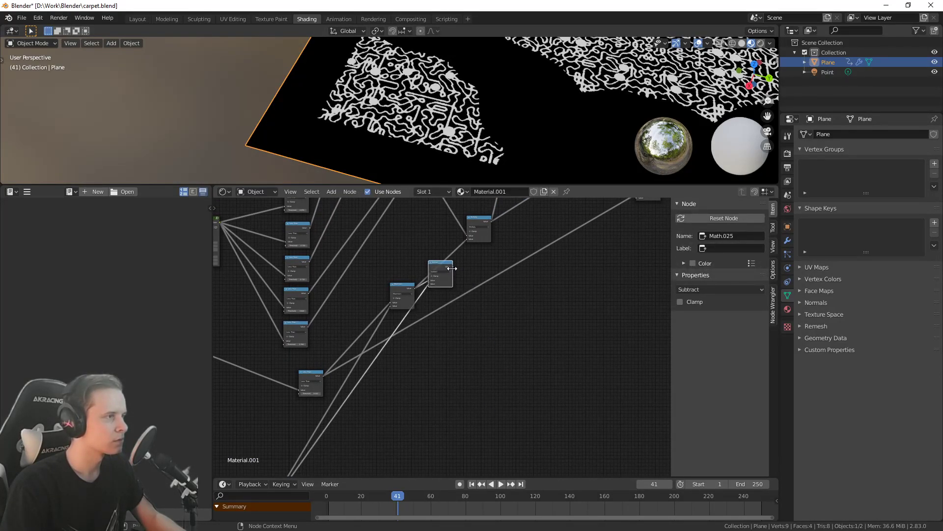
left_click(465, 246)
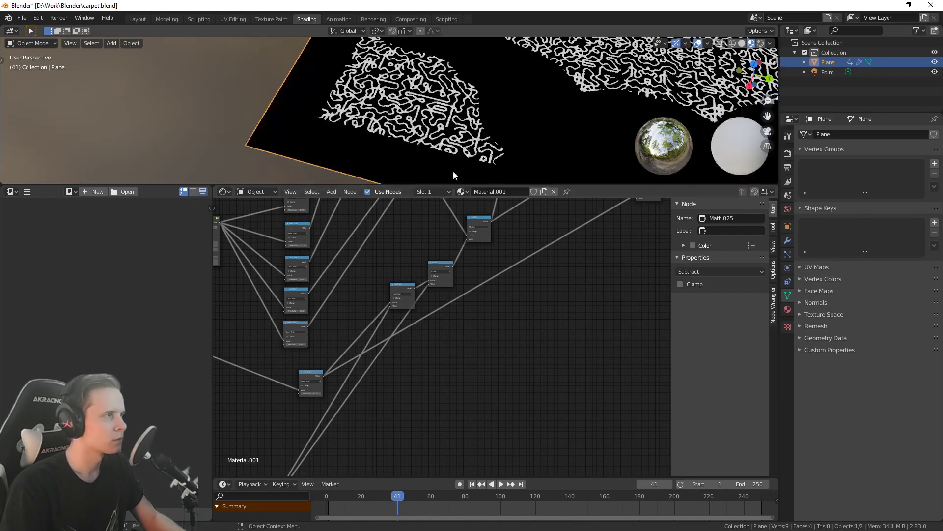
Compare the previews of the ring Subtract node and the Maximum node that feeds it
scroll(459, 250, "up", 2)
left_click(464, 258)
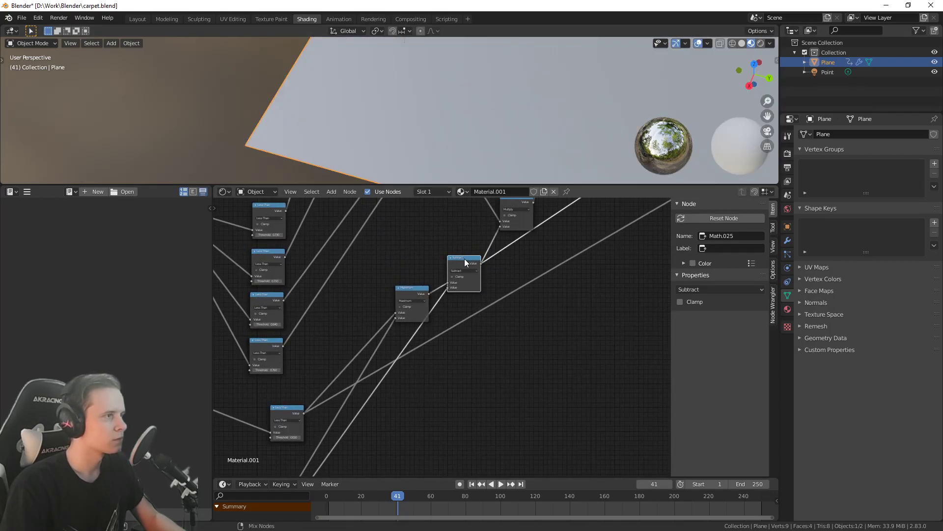
middle_click_drag(484, 240, 487, 292)
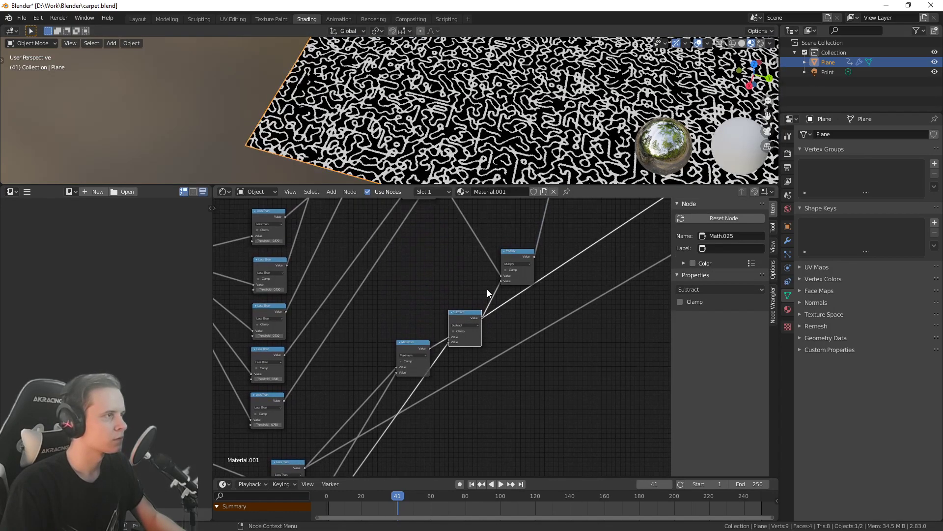
left_click_drag(405, 348, 401, 344)
left_click(401, 344, "ctrl+shift")
left_click(400, 336, "ctrl+shift")
left_click(400, 335, "ctrl+shift")
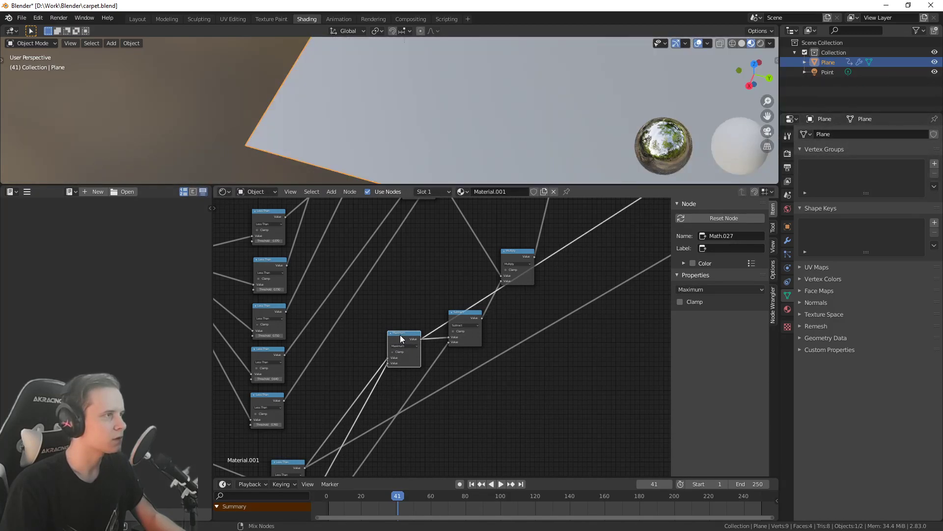
left_click(461, 312, "ctrl+shift")
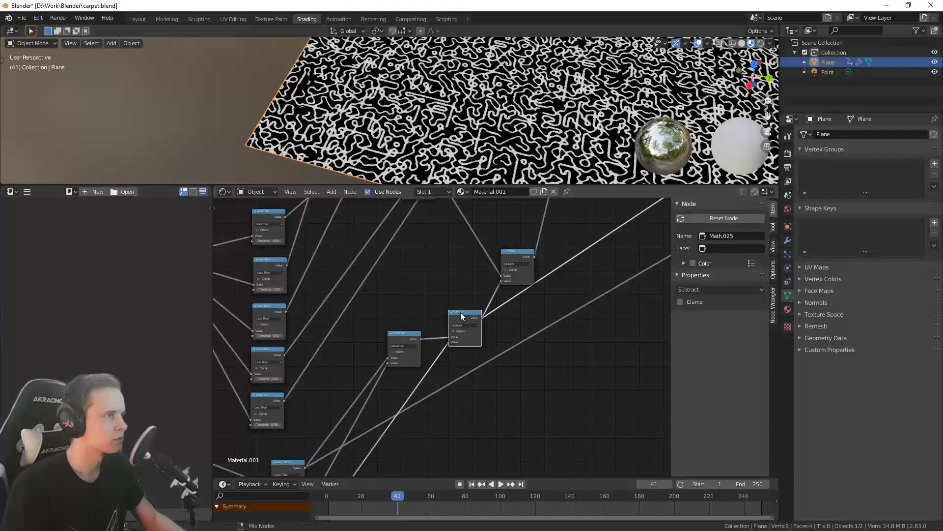
Replace the link on Subtract's second input with the output of the Less Than node with the 0.290 threshold
scroll(424, 374, "down", 2)
middle_click_drag(425, 373, 495, 198)
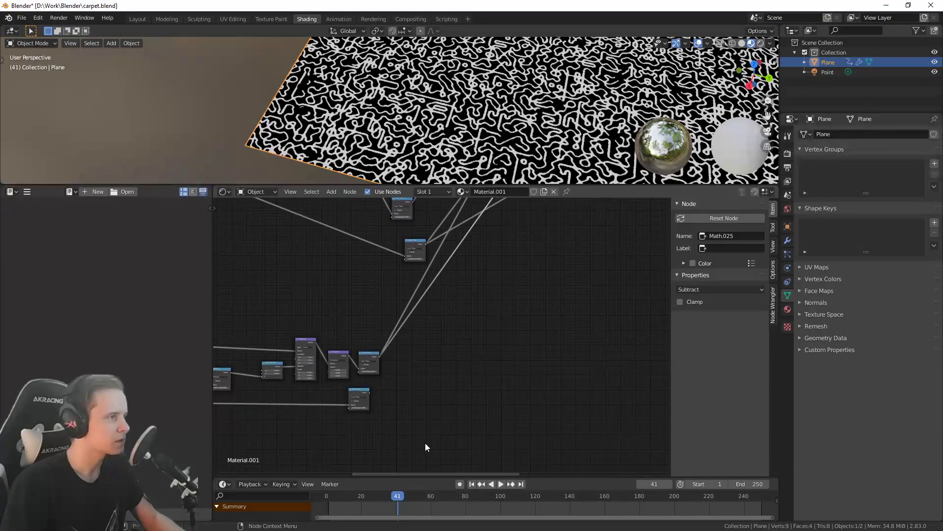
middle_click_drag(443, 309, 426, 351)
left_click_drag(498, 208, 489, 252)
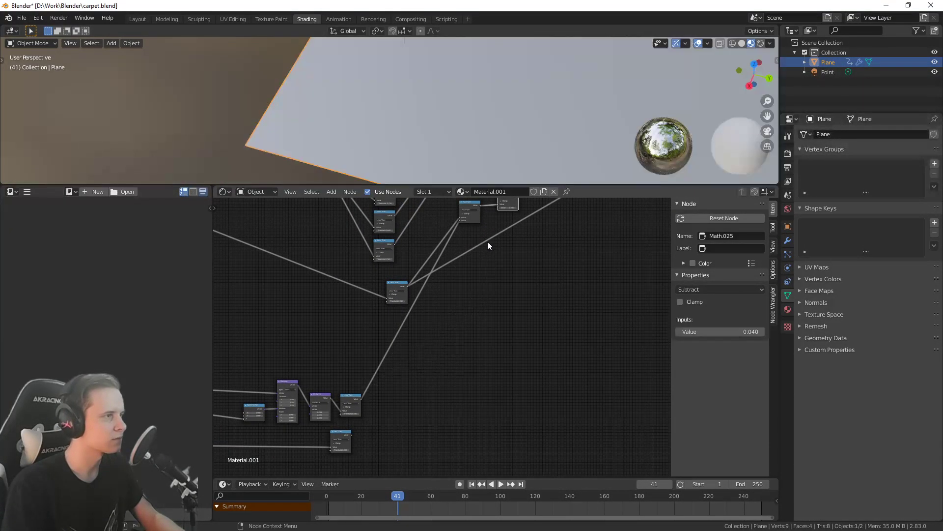
left_click_drag(497, 207, 349, 436)
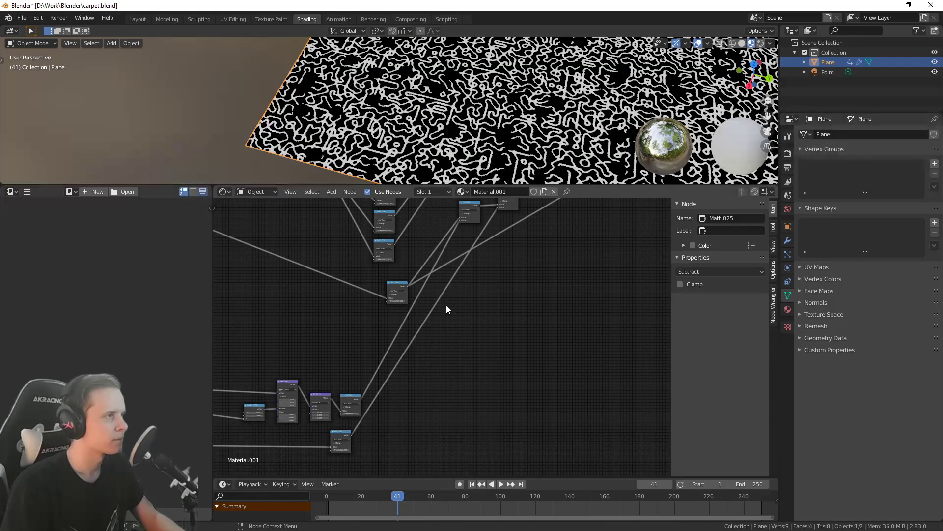
Preview the Maximum node and then the rewired Subtract node to check how the circles cut into the lines
middle_click_drag(386, 351, 463, 429)
left_click(541, 289, "ctrl+shift")
left_click(504, 303, "ctrl+shift")
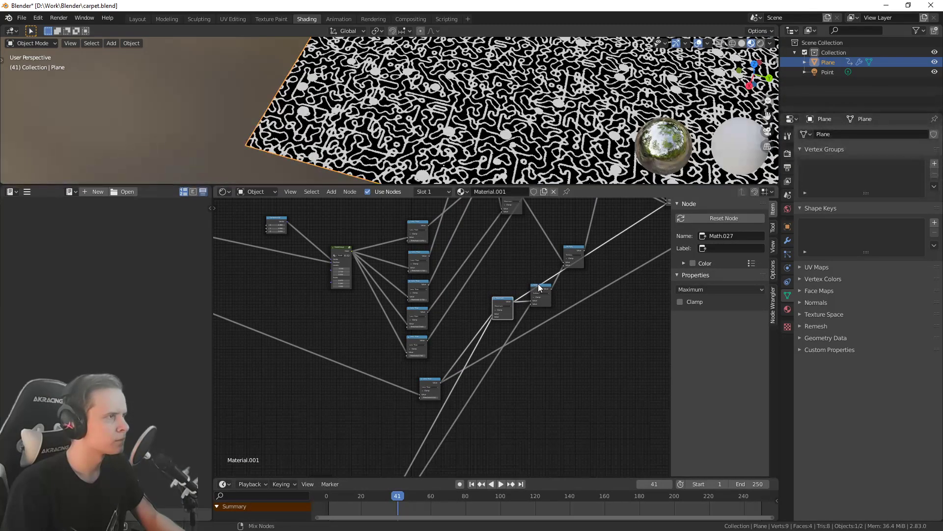
left_click(538, 286, "ctrl+shift")
Swap the ring inputs so the 0.290 Less Than feeds Maximum's second input and the 0.040 Less Than feeds Subtract's second input
middle_click_drag(567, 378, 529, 324)
scroll(523, 339, "down", 3)
middle_click_drag(518, 354, 501, 352)
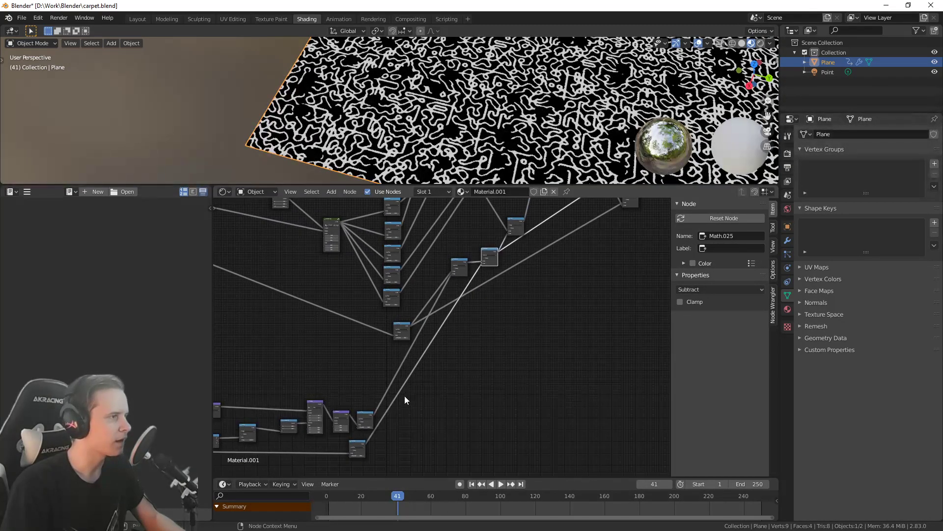
middle_click_drag(441, 312, 448, 315)
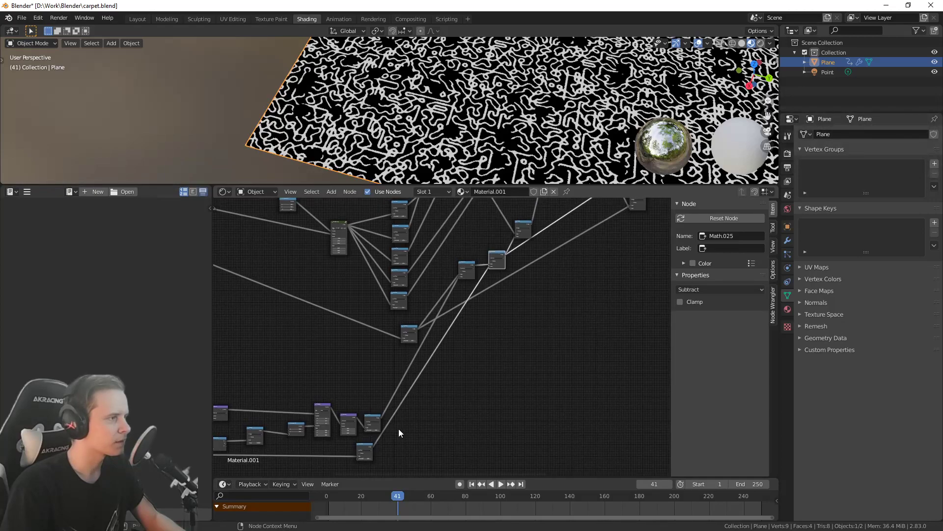
left_click(372, 446, "ctrl+shift")
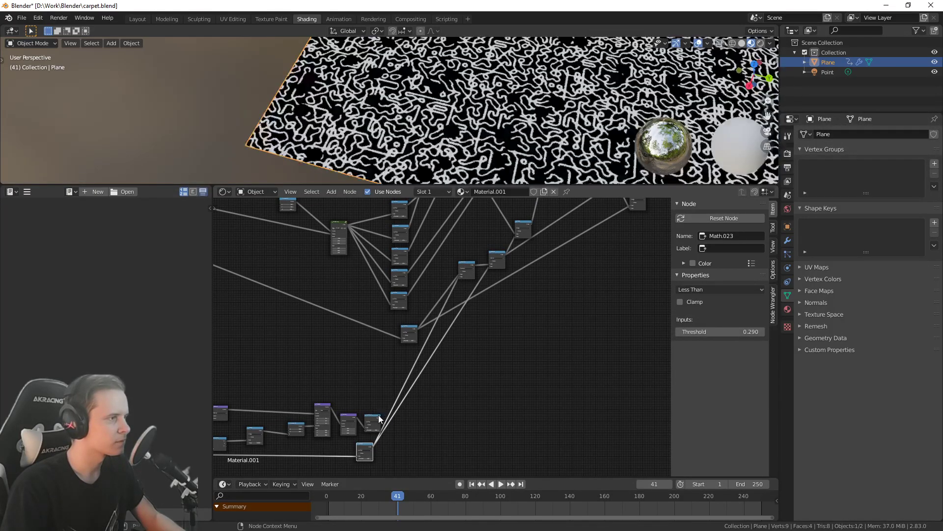
left_click(379, 422, "ctrl+shift")
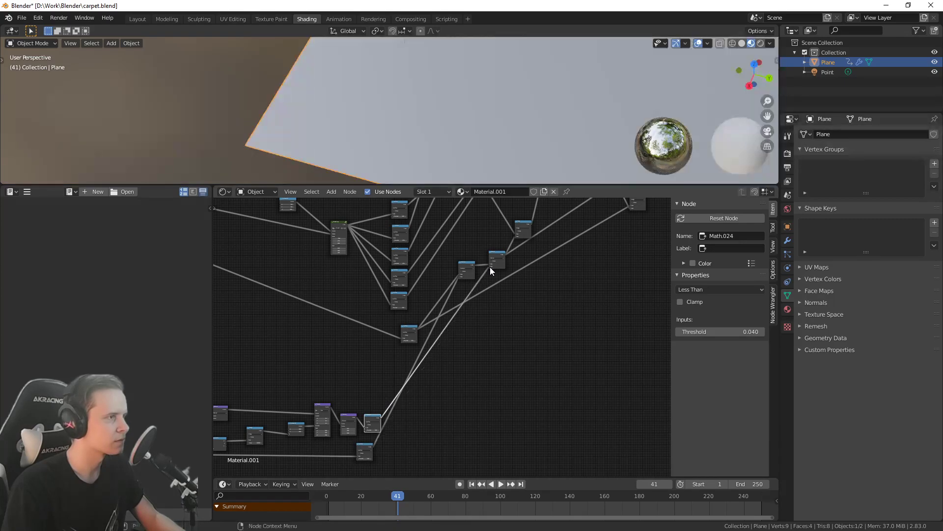
Inspect the merged ring-and-line pattern, then send the Principled BSDF to the material output and view the coloured carpet
scroll(421, 148, "down", 5)
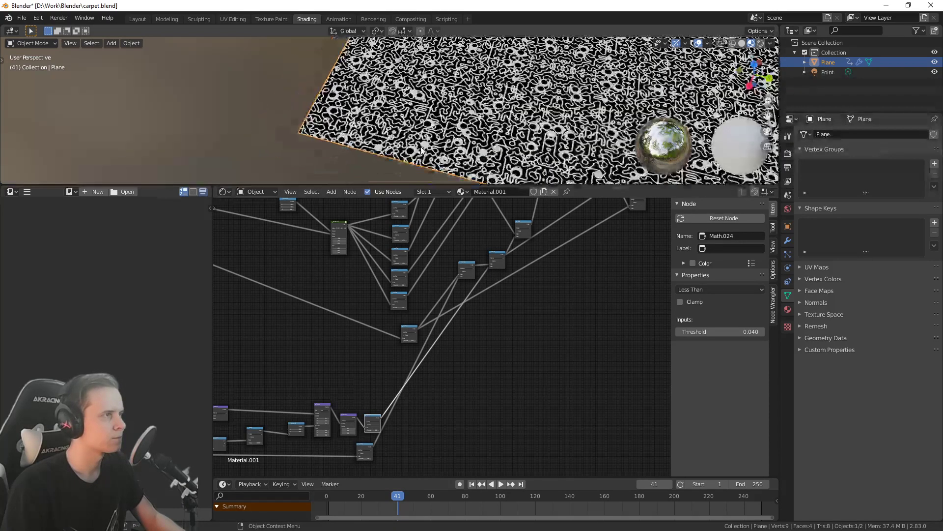
scroll(421, 150, "up", 6)
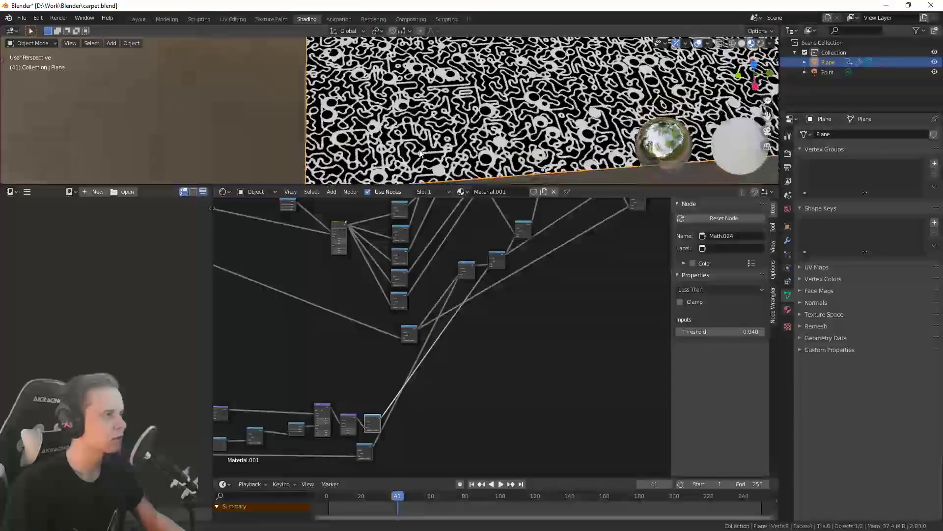
scroll(510, 293, "down", 5)
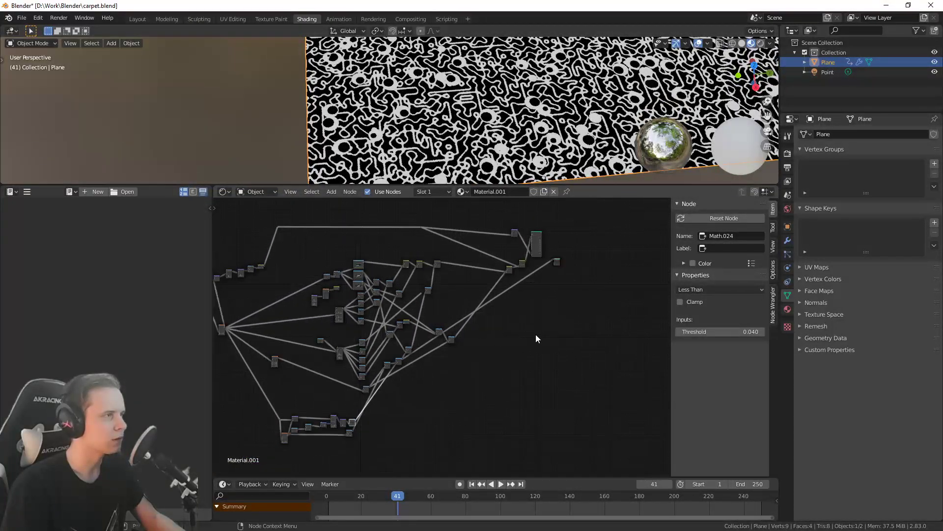
scroll(549, 296, "up", 6)
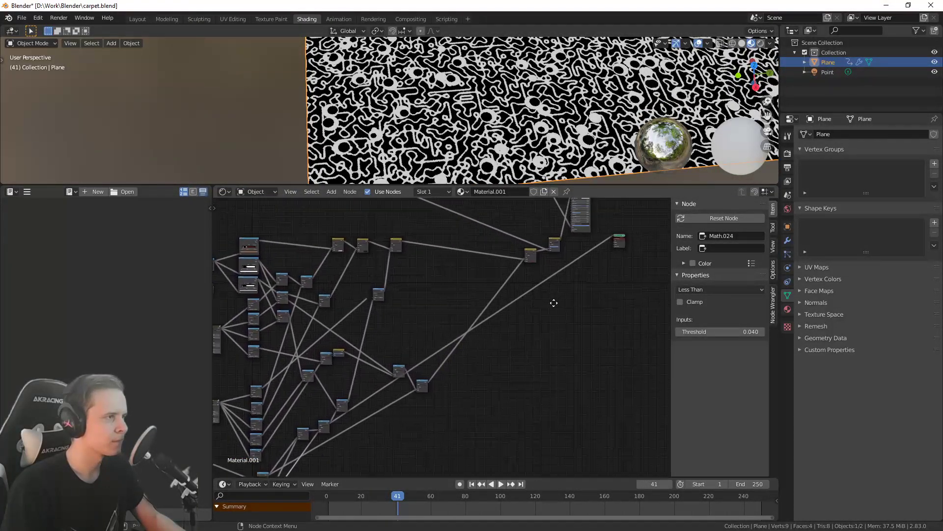
left_click(553, 277, "ctrl+shift")
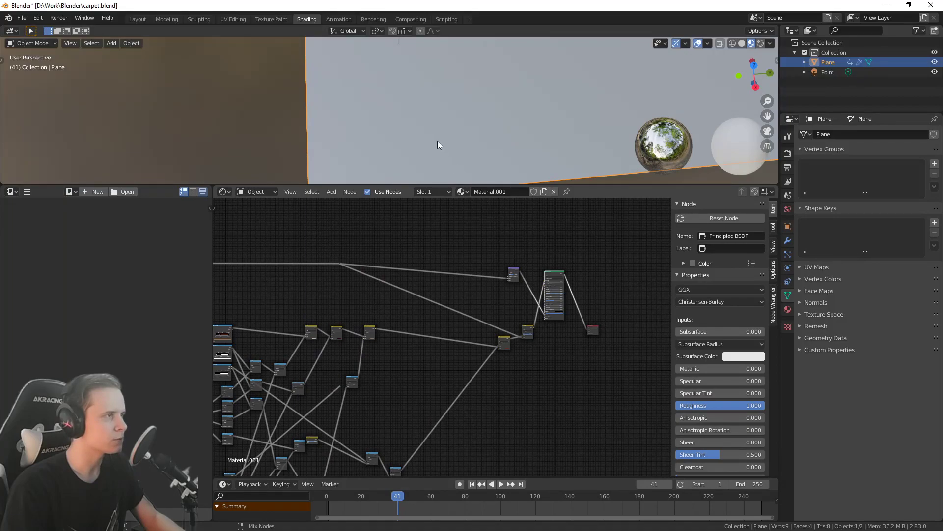
middle_click_drag(436, 142, 477, 77)
scroll(461, 80, "up", 5)
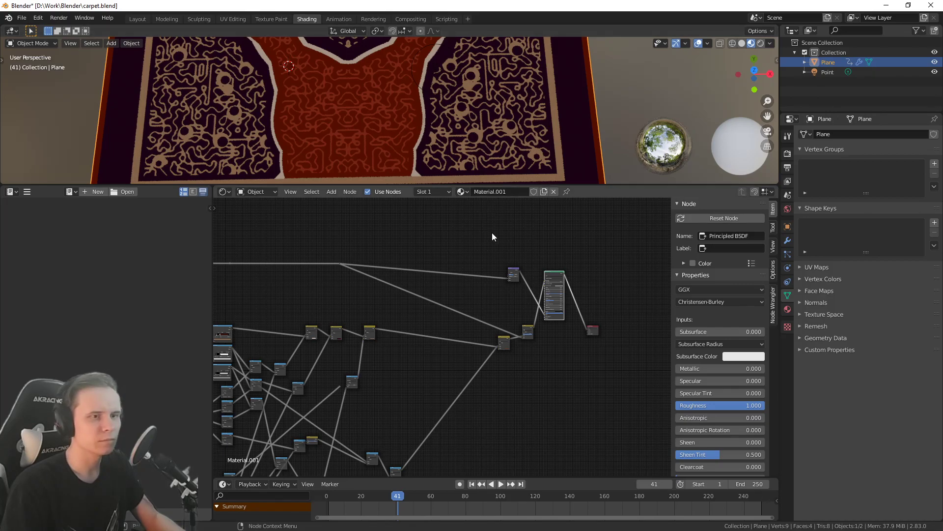
Move the Less Than node with the 0.290 threshold away from the ring distance chain to make room around it
middle_click_drag(416, 336, 431, 308)
scroll(432, 307, "down", 5)
mouse_move(409, 364)
middle_mouse_down()
mouse_move(470, 264)
mouse_move(394, 359)
middle_mouse_up()
scroll(400, 354, "up", 6)
scroll(446, 292, "up", 4)
middle_click_drag(481, 328, 464, 400)
left_click_drag(463, 404, 513, 417)
Duplicate the 0.290 Less Than node below the original and connect the Voronoi Texture's distance output to the copy
middle_click_drag(419, 363, 508, 290)
scroll(508, 288, "down", 3)
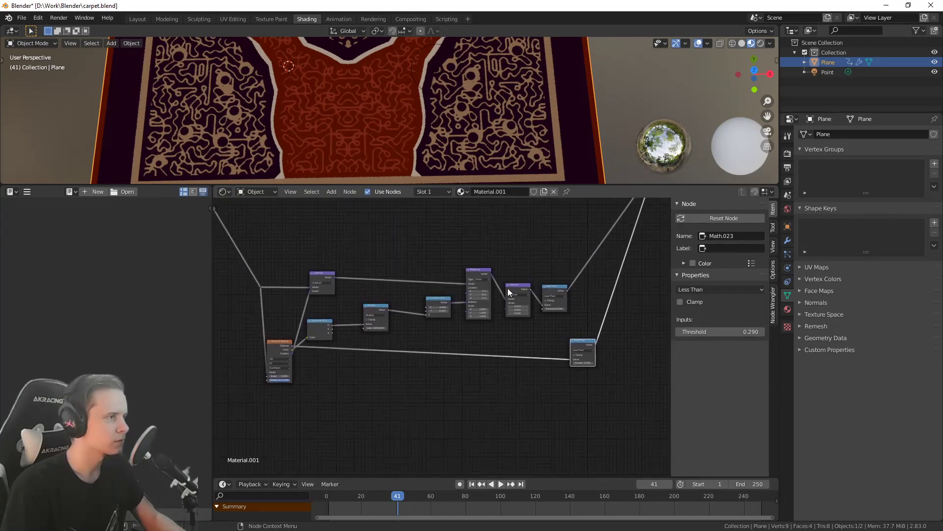
scroll(361, 368, "up", 3)
middle_click_drag(497, 355, 419, 332)
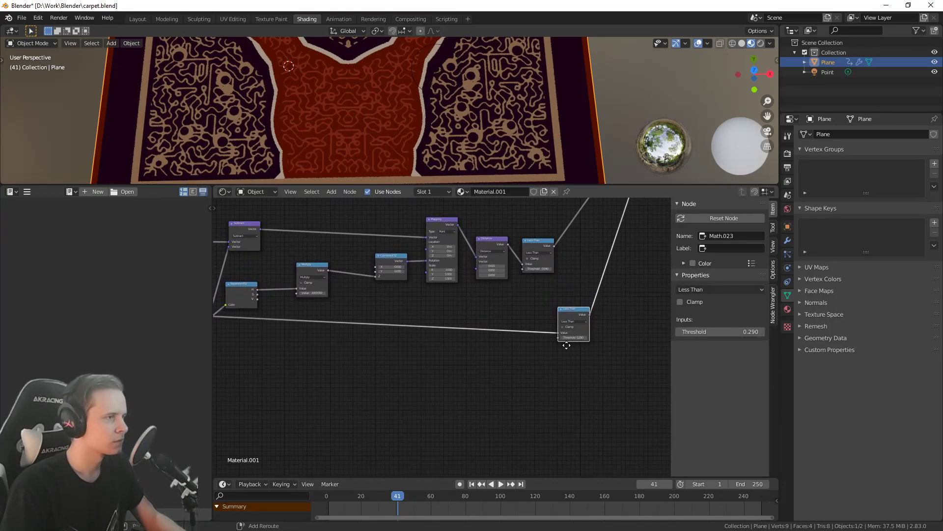
key("shift+d")
left_click(571, 375)
middle_click_drag(273, 320, 288, 302)
left_click_drag(222, 298, 573, 360)
Move the Maximum and Subtract nodes together away from the line pattern's Less Than node, leaving space between them
middle_click_drag(609, 313, 435, 398)
scroll(437, 393, "down", 2)
middle_click_drag(522, 247, 511, 358)
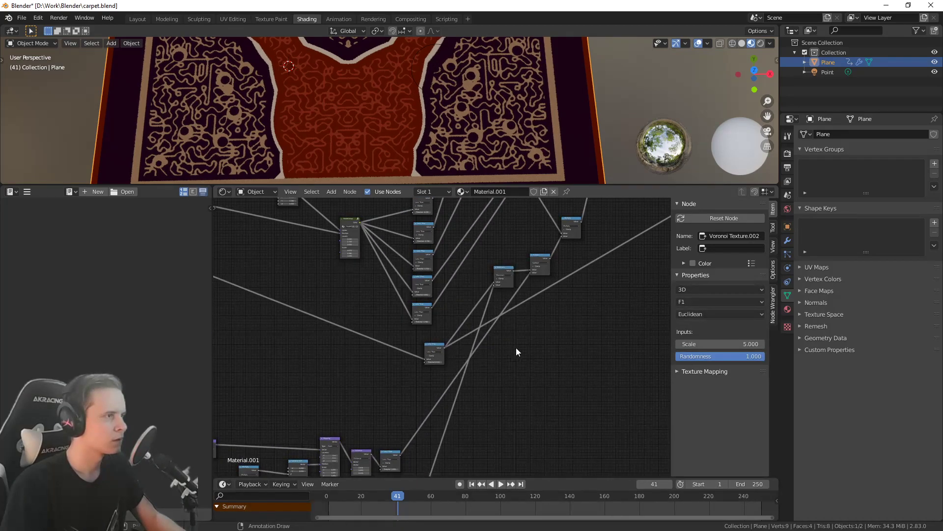
left_click_drag(498, 254, 538, 277)
middle_click_drag(556, 295, 535, 303)
key("g")
left_click(572, 378)
Duplicate the Subtract node and insert the copy into the link between the line pattern's Less Than node and Maximum
scroll(442, 344, "up", 2)
middle_click_drag(476, 368, 438, 341)
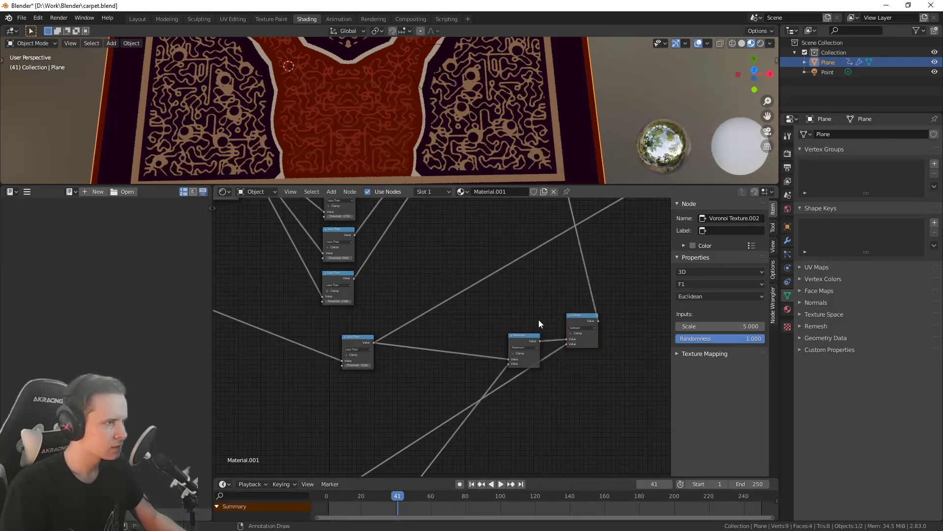
left_click(577, 325)
key("shift+d")
left_click(424, 346)
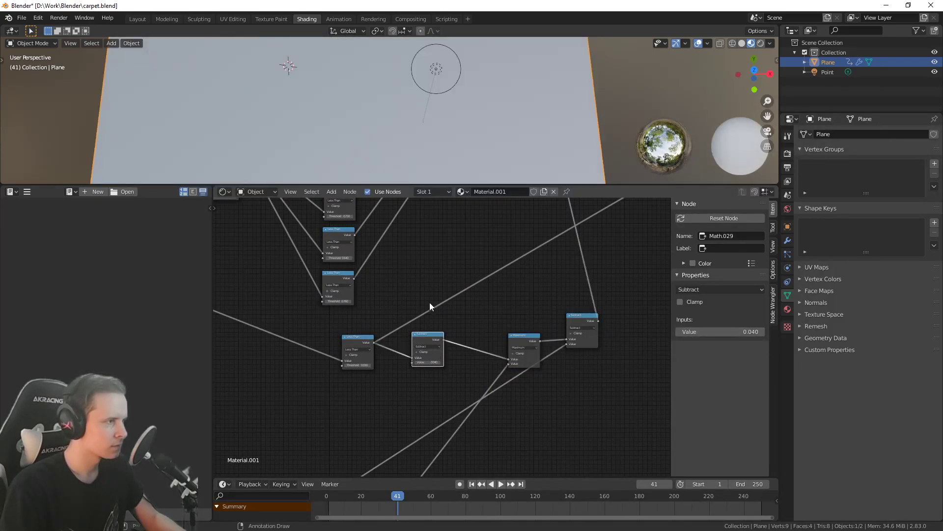
Connect the duplicated Less Than node's output to the second input of the newly inserted Subtract node
scroll(513, 436, "down", 3)
middle_click_drag(439, 404, 454, 326)
left_click_drag(397, 427, 438, 321)
left_click_drag(440, 273, 441, 272)
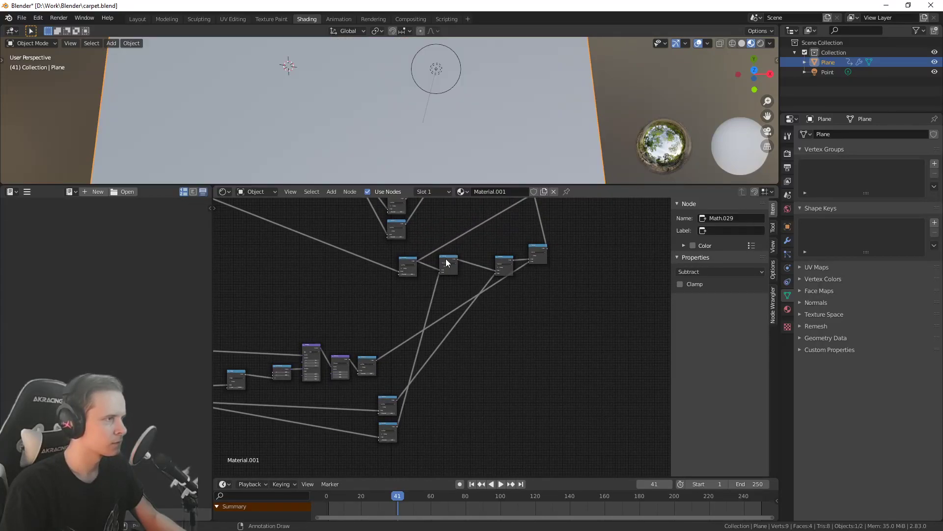
left_click(456, 258)
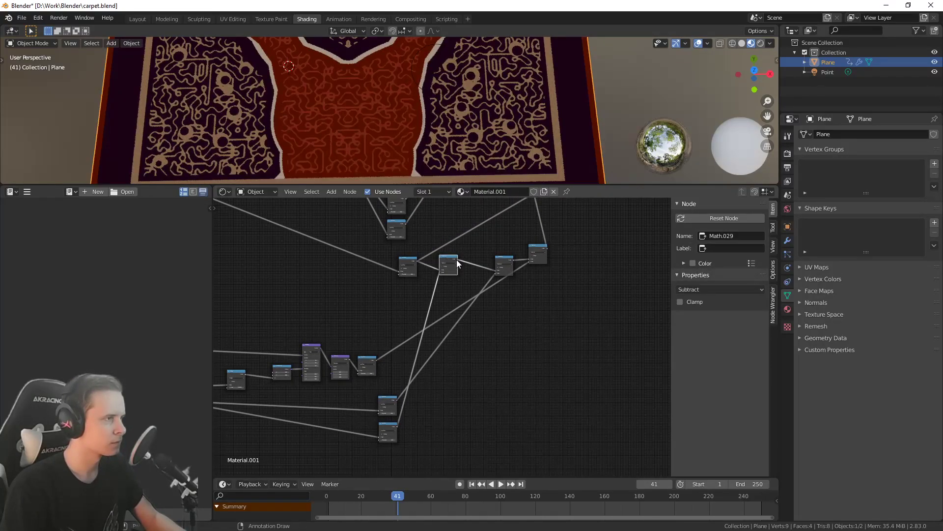
Enable Clamp on the inserted Subtract node, the Maximum node and the final Subtract node
scroll(447, 259, "up", 5)
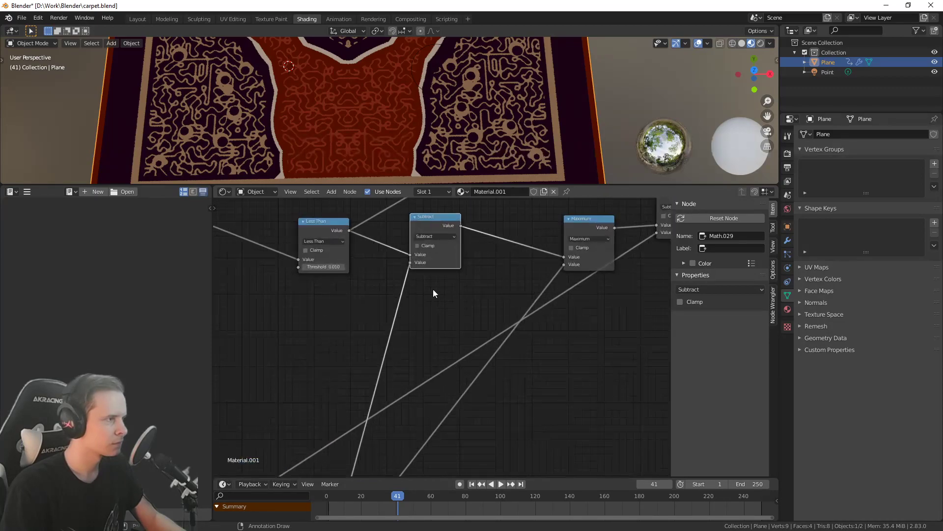
left_click(415, 265)
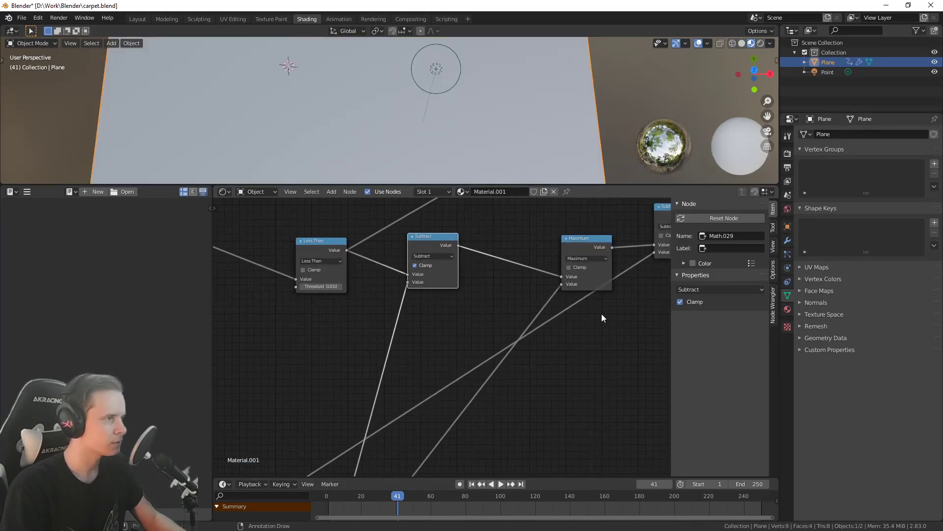
left_click(569, 266)
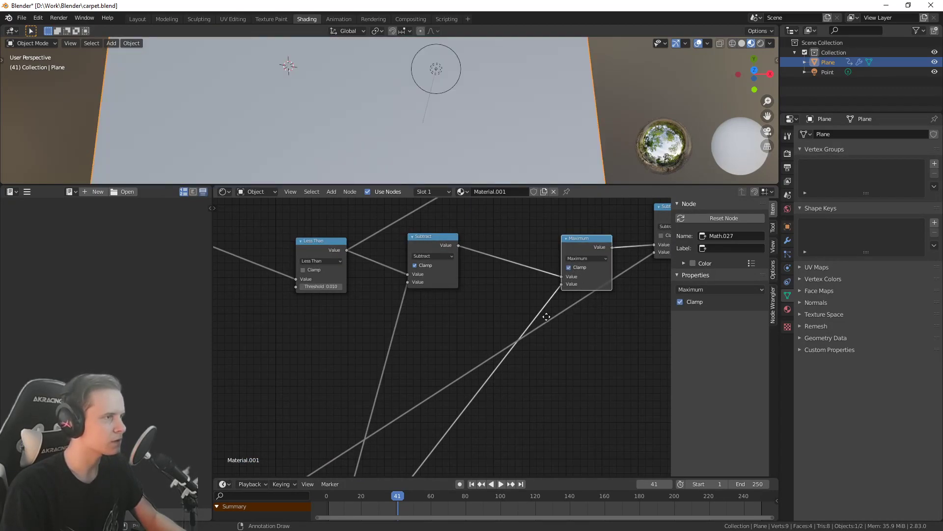
middle_click_drag(606, 302, 660, 235)
middle_click_drag(598, 235, 509, 352)
scroll(509, 352, "down", 2)
left_click(608, 294)
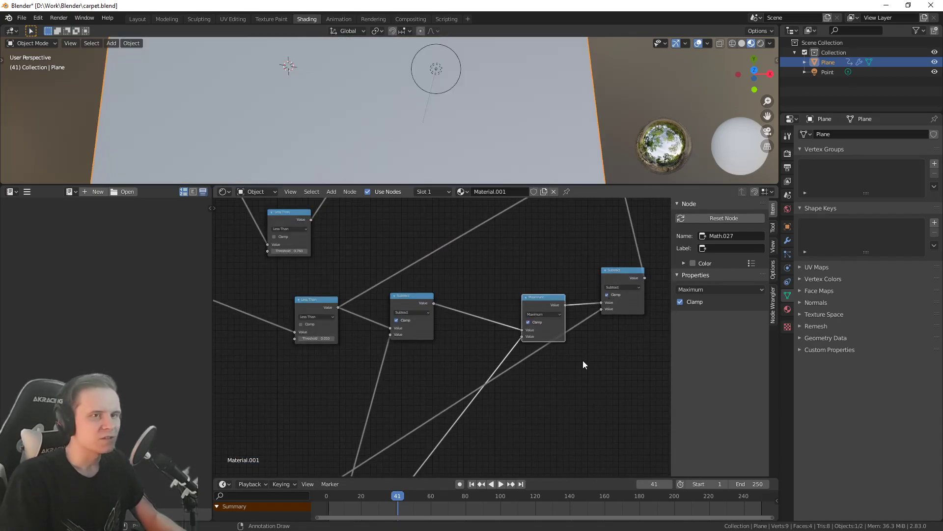
Set the duplicated Less Than node's threshold to 0.380 to widen the gap around the rings
middle_click_drag(388, 162, 409, 137)
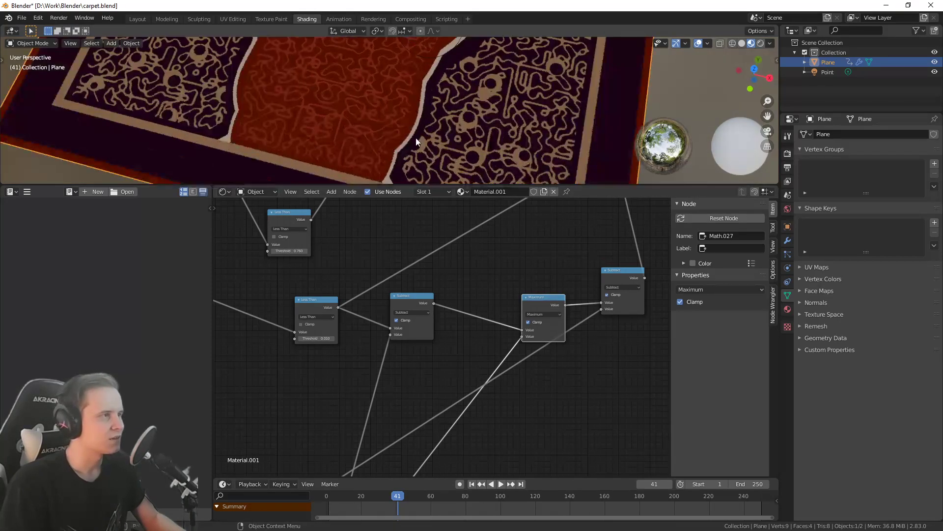
middle_click_drag(455, 394, 438, 281)
scroll(422, 339, "down", 4)
middle_click_drag(407, 386, 510, 308)
scroll(510, 334, "up", 5)
middle_click_drag(511, 406, 526, 300)
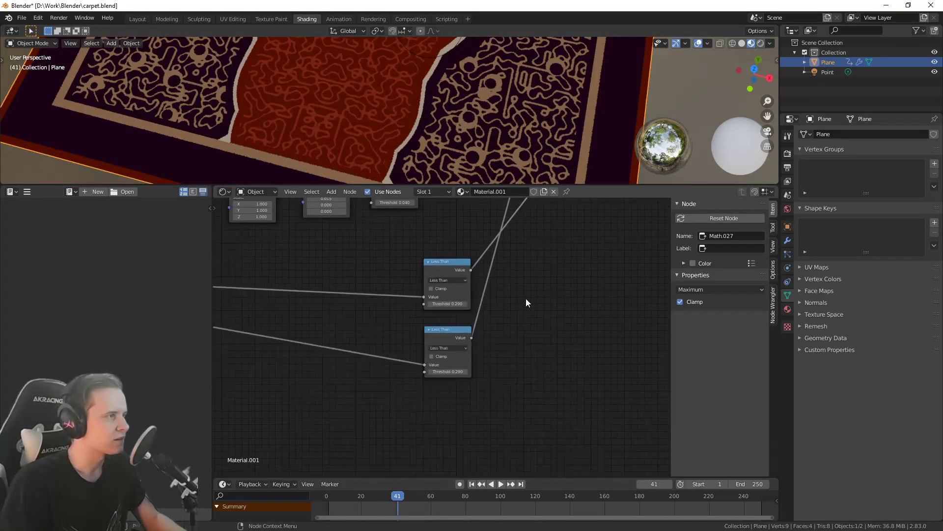
scroll(524, 304, "up", 10)
left_click_drag(456, 412, 472, 412)
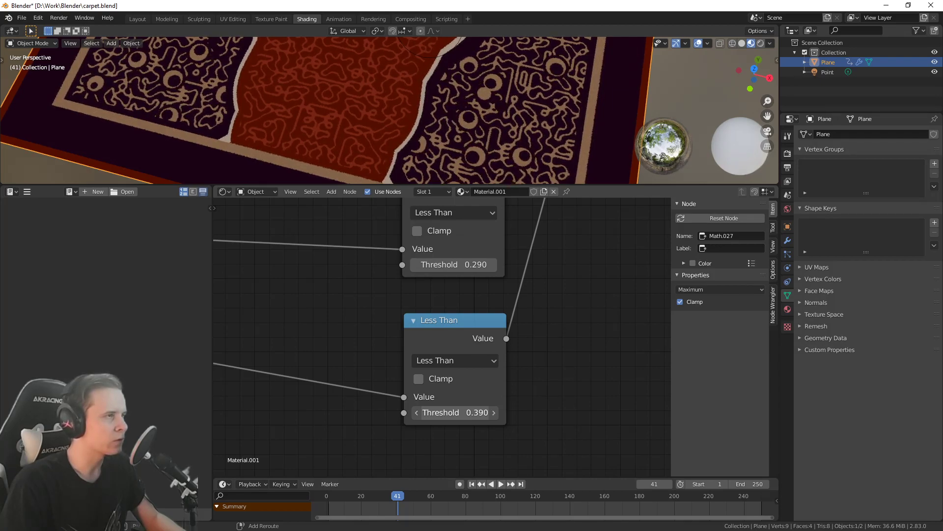
Examine the carpet from several angles and distances to judge the ring and curly-line ornament
middle_click_drag(585, 162, 470, 101)
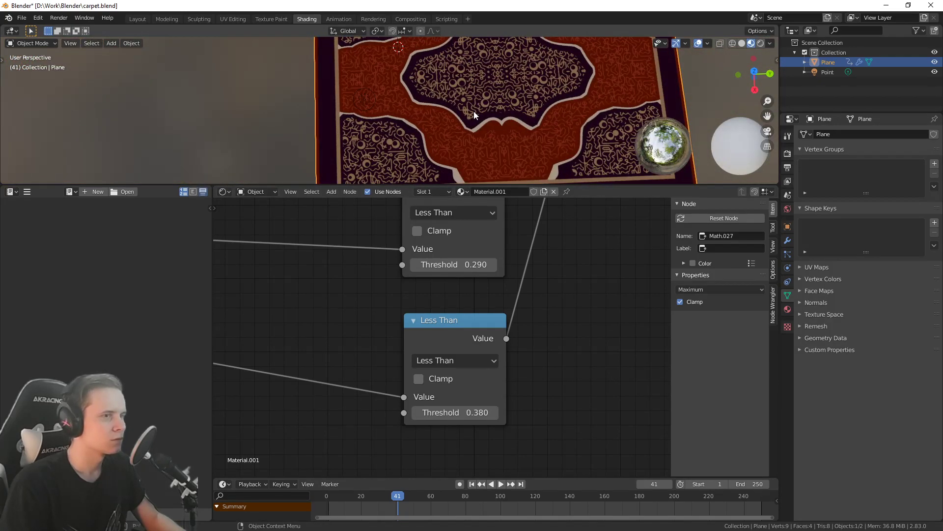
middle_click_drag(448, 134, 323, 105)
scroll(486, 102, "up", 2)
scroll(332, 100, "up", 5)
middle_click_drag(474, 99, 385, 126, "shift")
scroll(471, 123, "down", 2)
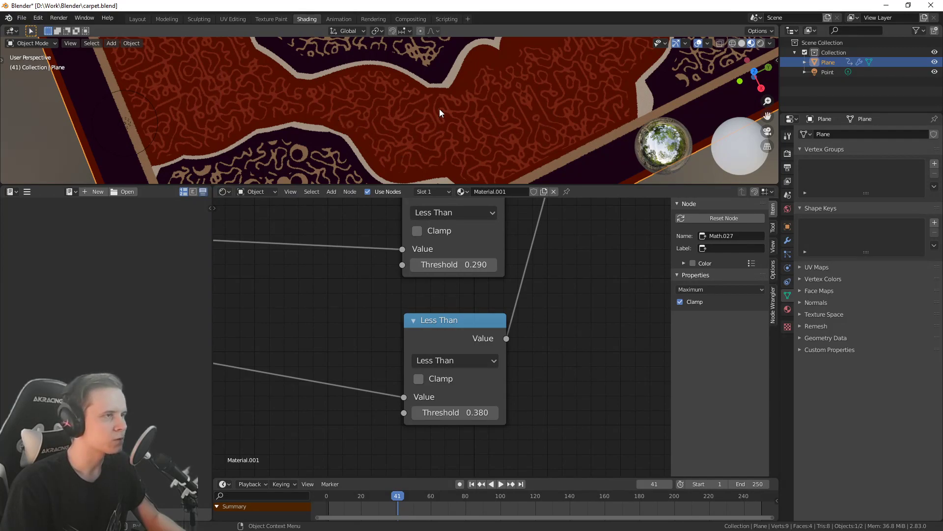
middle_click_drag(460, 110, 526, 106)
scroll(501, 89, "down", 5)
middle_click_drag(404, 122, 414, 79, "shift")
scroll(402, 76, "up", 4)
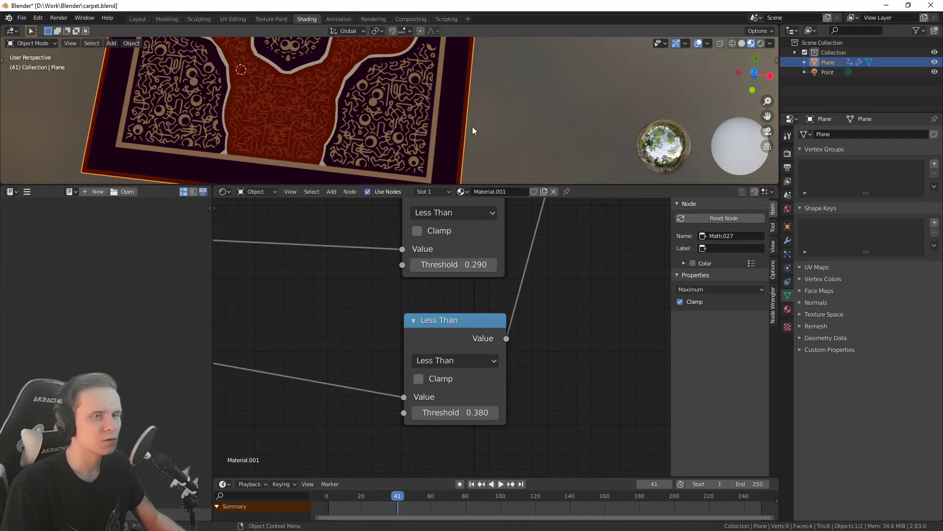
Enlarge the 3D viewport and bring the whole carpet into view
middle_click_drag(473, 123, 450, 123)
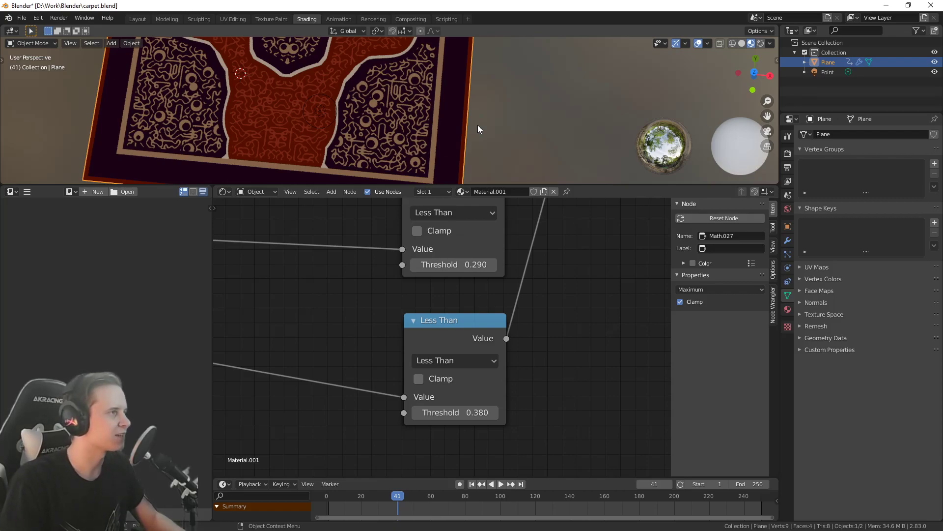
scroll(479, 125, "down", 6)
middle_click_drag(479, 125, 385, 119)
scroll(384, 127, "up", 4)
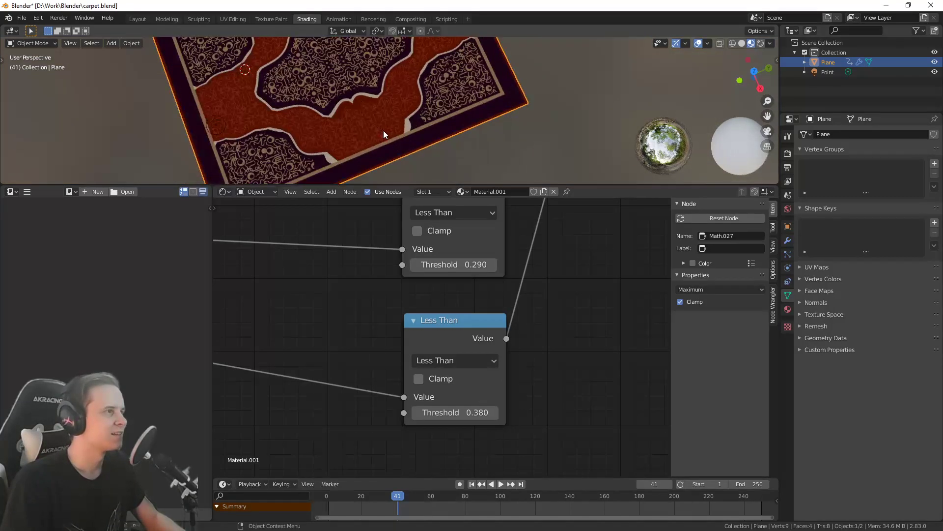
left_click_drag(321, 185, 317, 280)
middle_click_drag(391, 190, 498, 176, "shift")
scroll(462, 169, "down", 1)
scroll(462, 170, "up", 2)
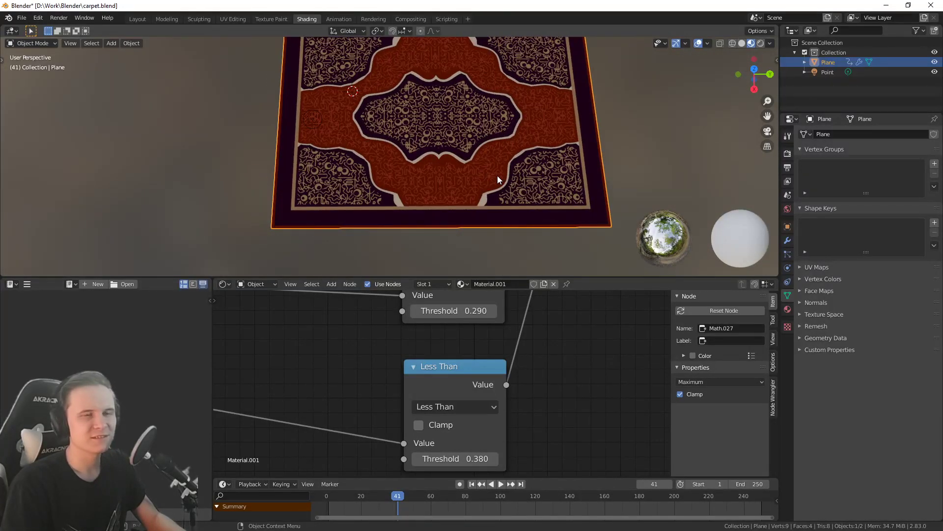
Examine the full carpet from different angles and distances to judge how the rings and curly lines balance
scroll(472, 176, "up", 3)
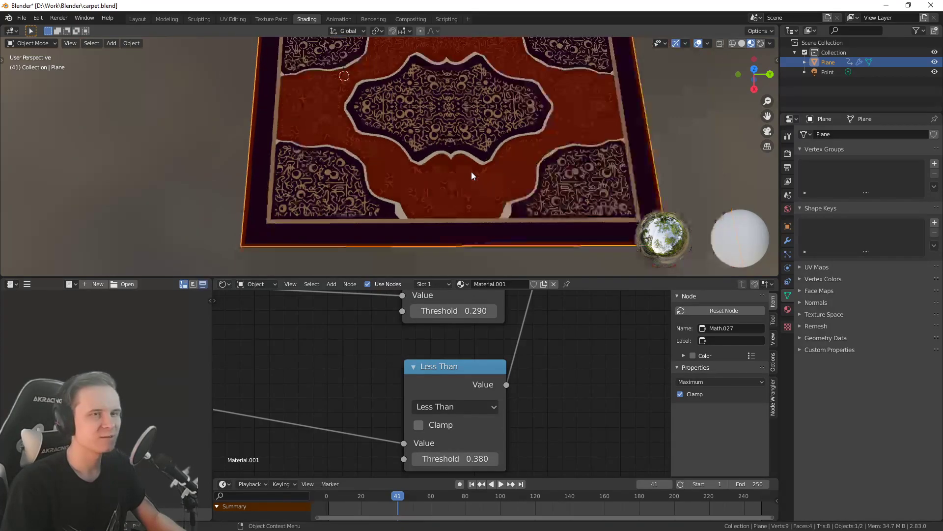
scroll(472, 176, "down", 3)
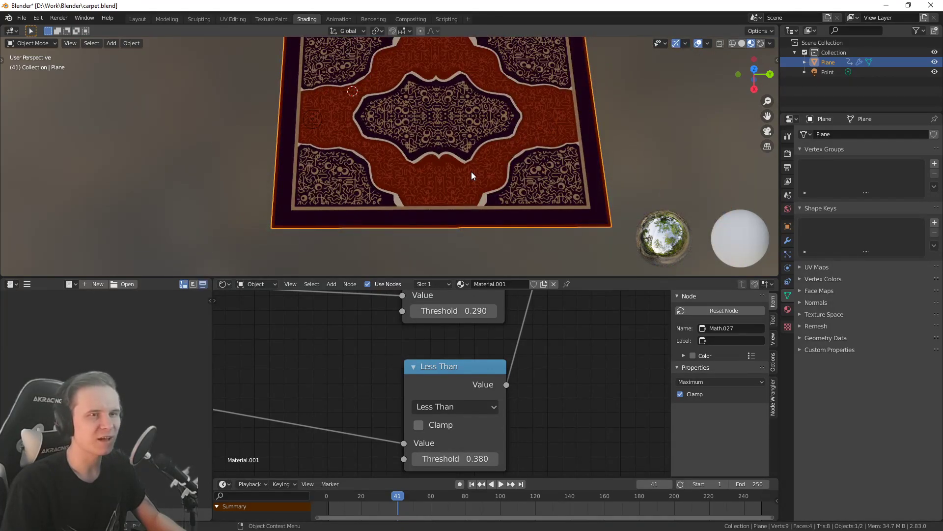
middle_click_drag(471, 169, 509, 190)
middle_click_drag(449, 189, 425, 202)
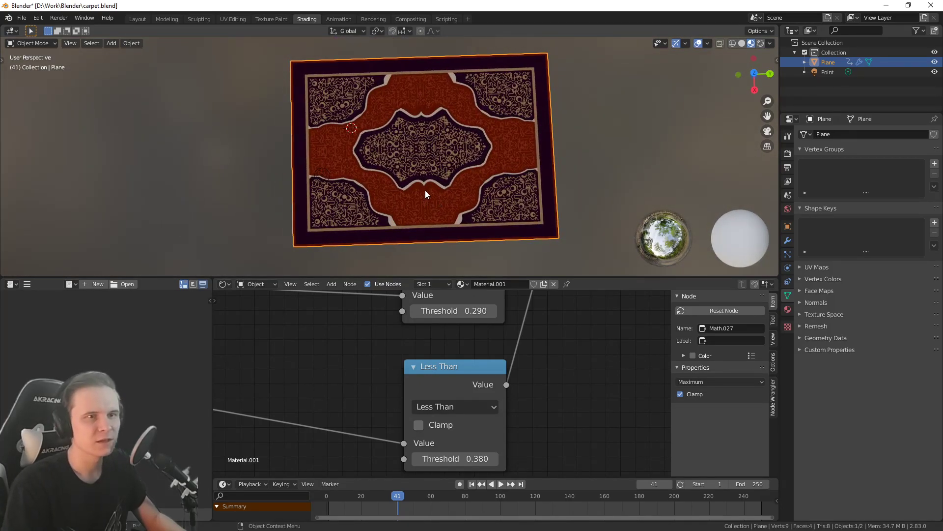
scroll(423, 182, "up", 3)
middle_click_drag(422, 182, 479, 208)
scroll(479, 205, "up", 1)
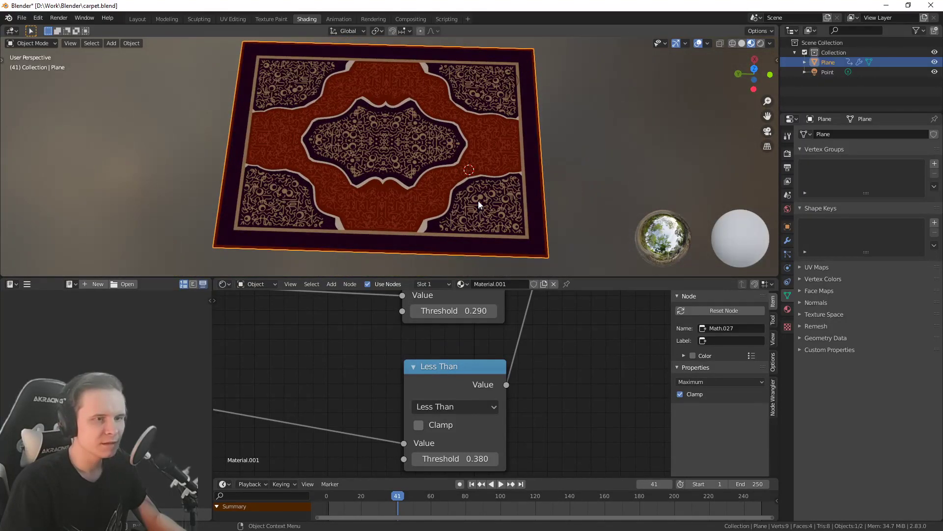
scroll(441, 199, "up", 5)
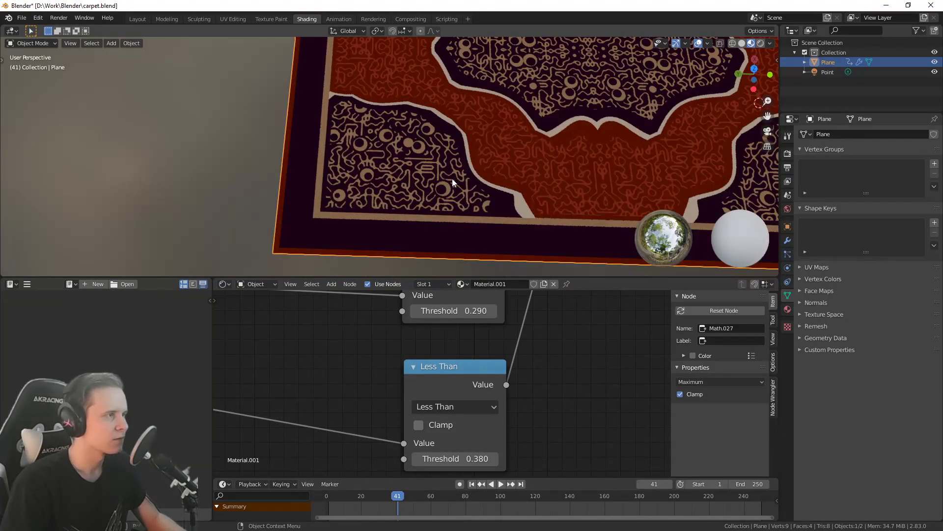
scroll(457, 185, "down", 5)
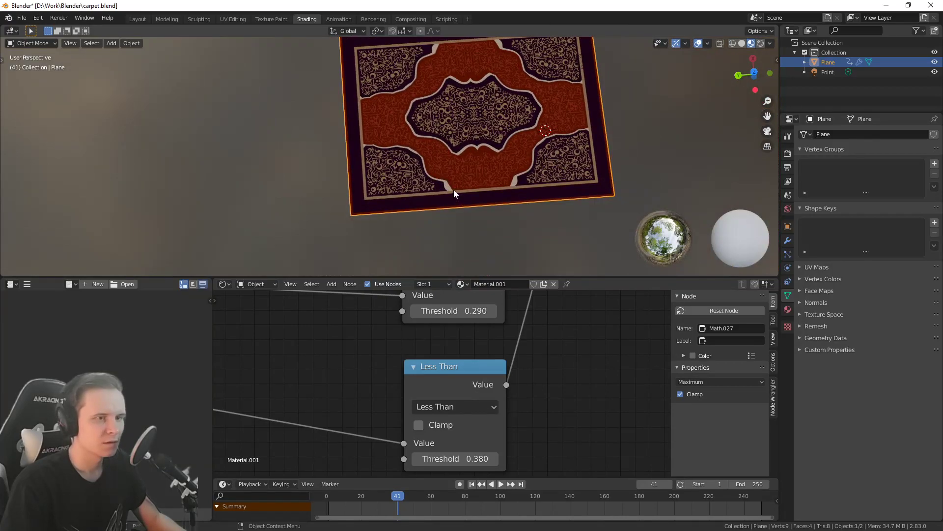
scroll(453, 189, "up", 1)
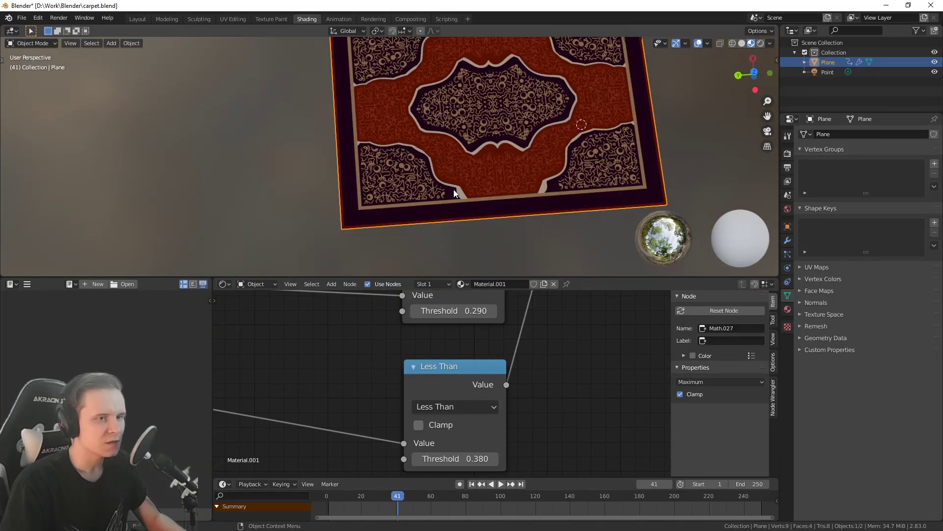
middle_click_drag(415, 182, 421, 175, "shift")
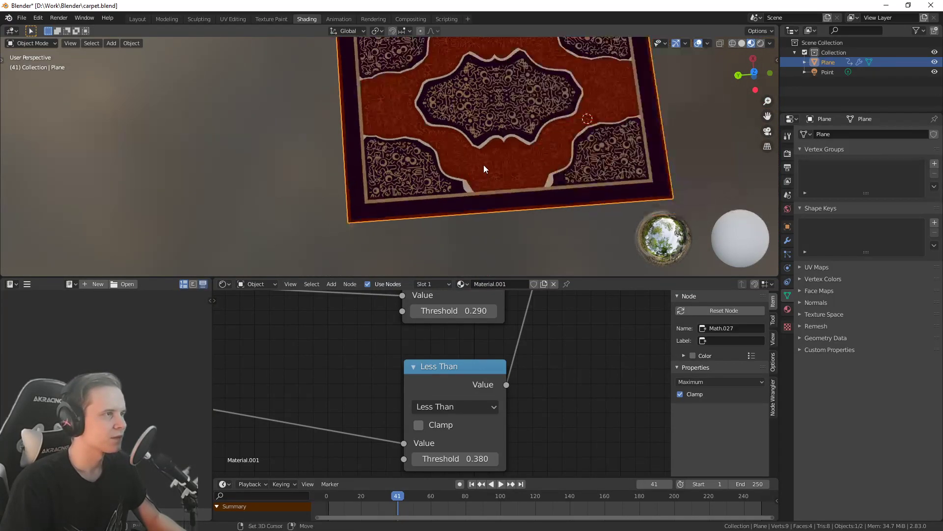
middle_click_drag(483, 166, 423, 186, "shift")
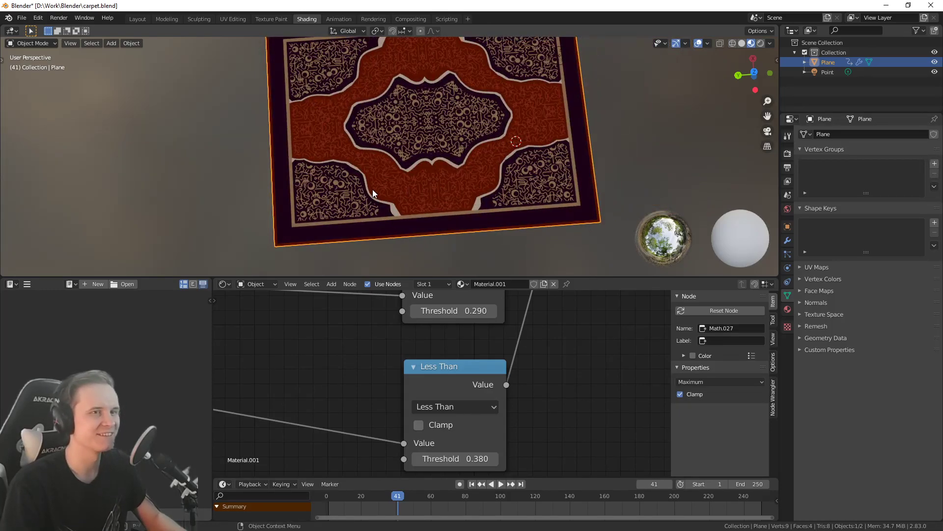
Inspect the red field and a dark corner ornament up close, and compare them with the overall carpet pattern
scroll(367, 175, "up", 4)
middle_click_drag(437, 195, 420, 149)
scroll(388, 162, "up", 5)
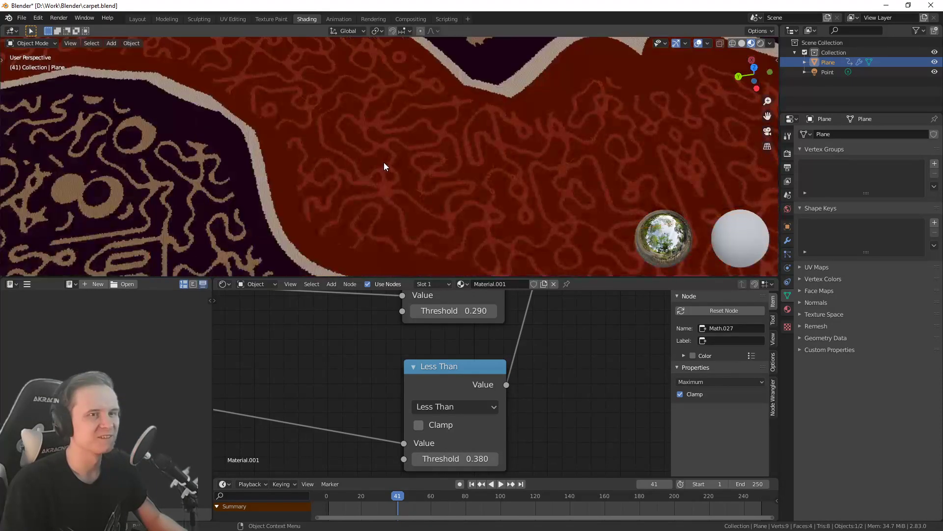
middle_click_drag(359, 161, 364, 155)
scroll(364, 155, "down", 1)
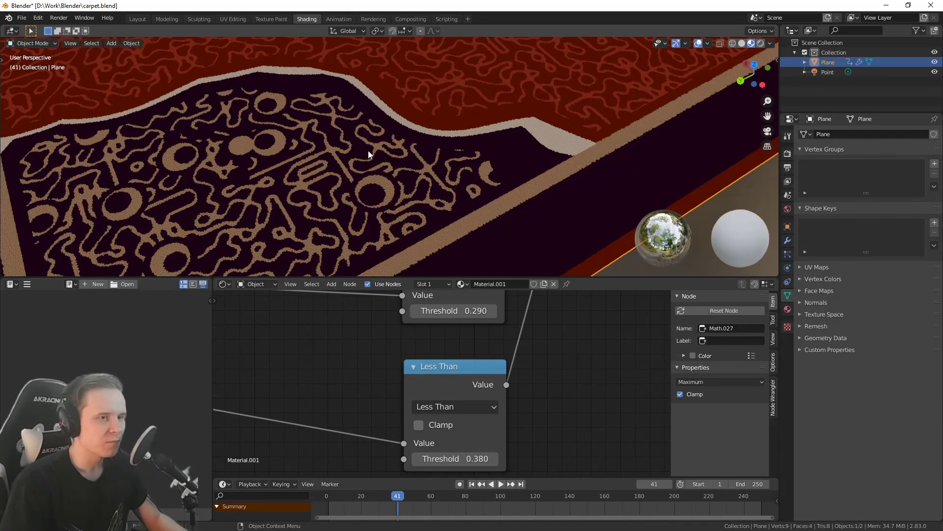
scroll(368, 150, "down", 6)
middle_click_drag(396, 186, 391, 196)
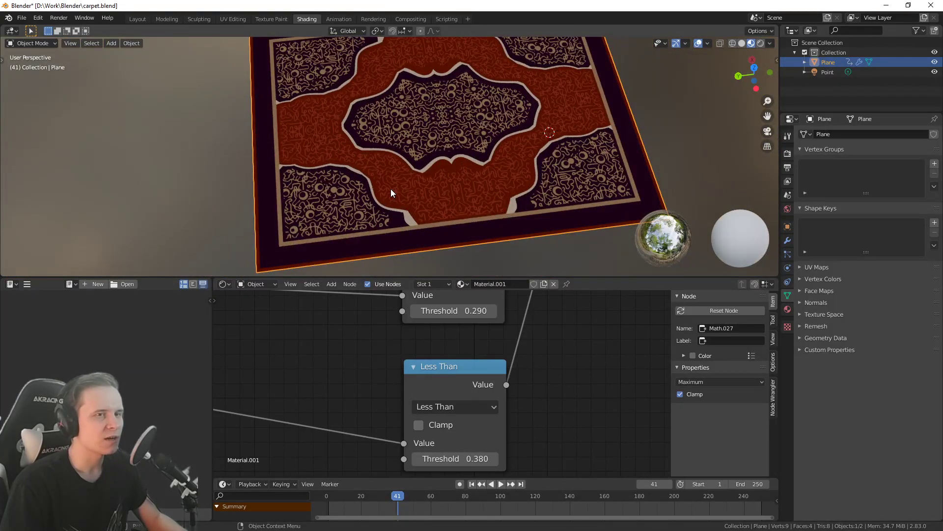
scroll(393, 186, "up", 4)
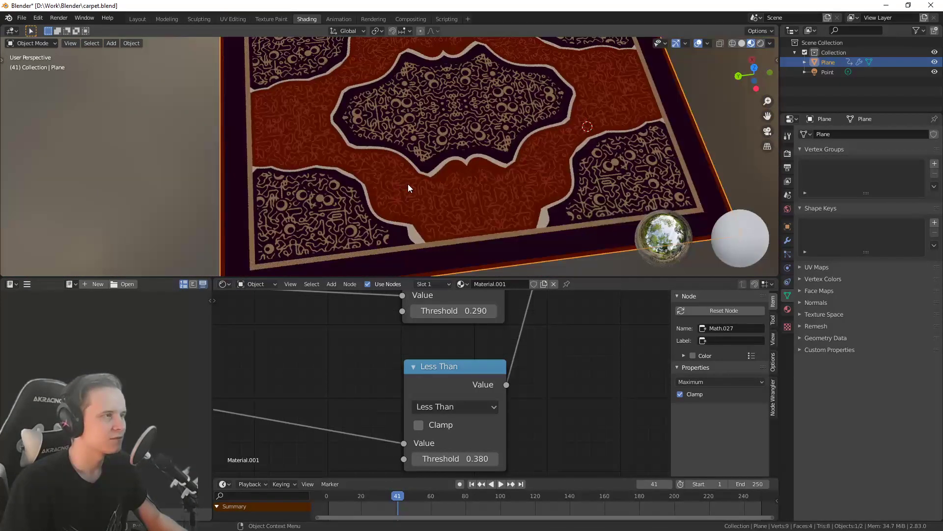
scroll(428, 203, "down", 1)
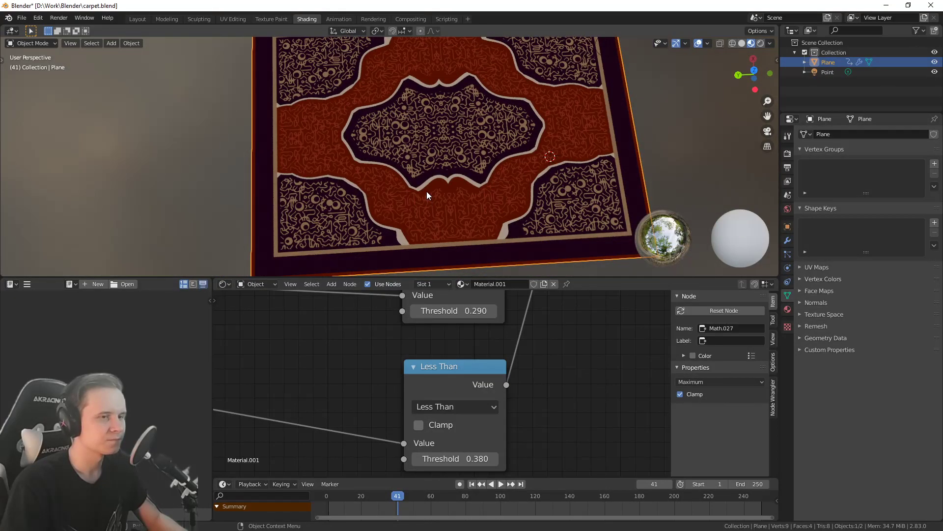
scroll(383, 186, "down", 4)
scroll(381, 177, "up", 3)
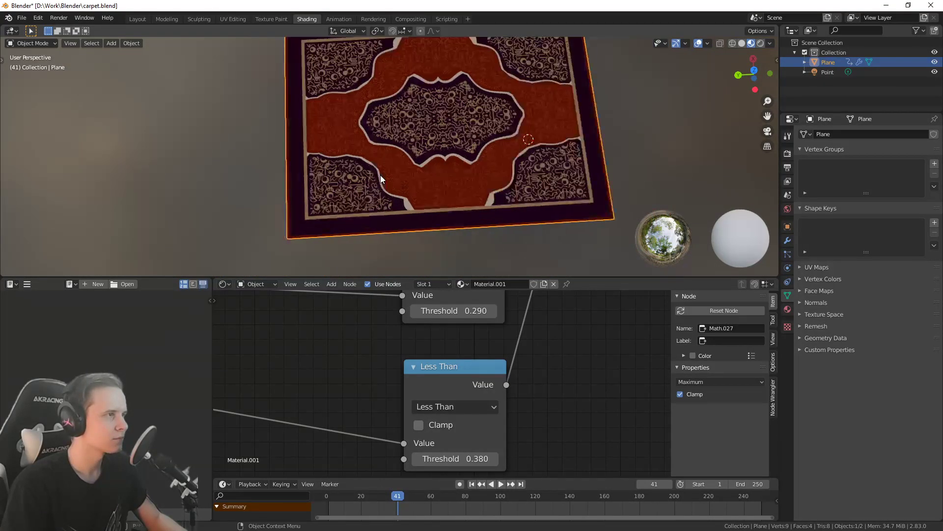
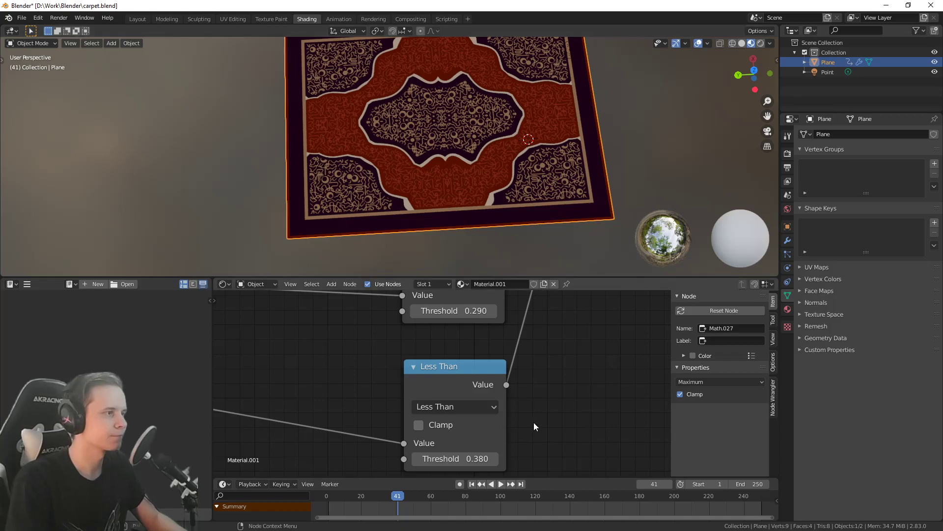
Look over the whole node tree of the carpet material to see how its branches are laid out
scroll(528, 422, "down", 8)
scroll(471, 394, "down", 1)
middle_click_drag(471, 394, 482, 453)
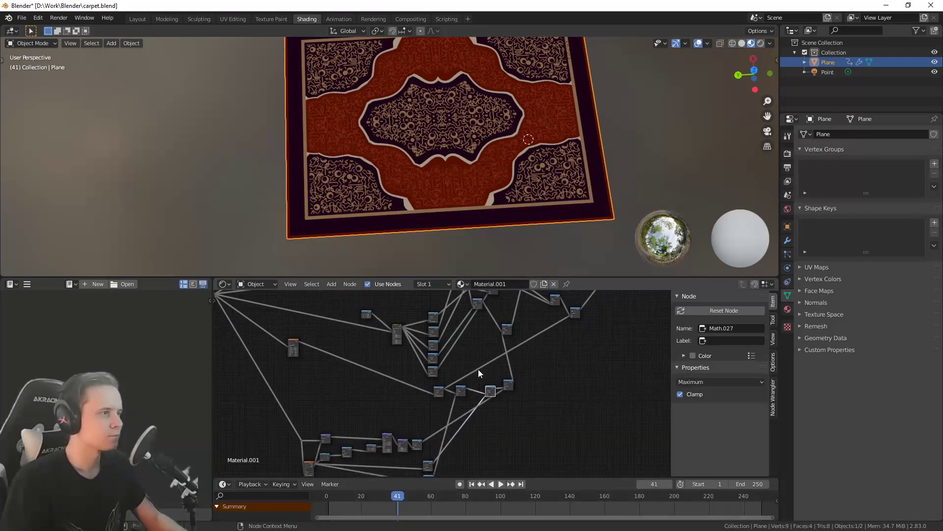
left_click_drag(455, 274, 456, 260)
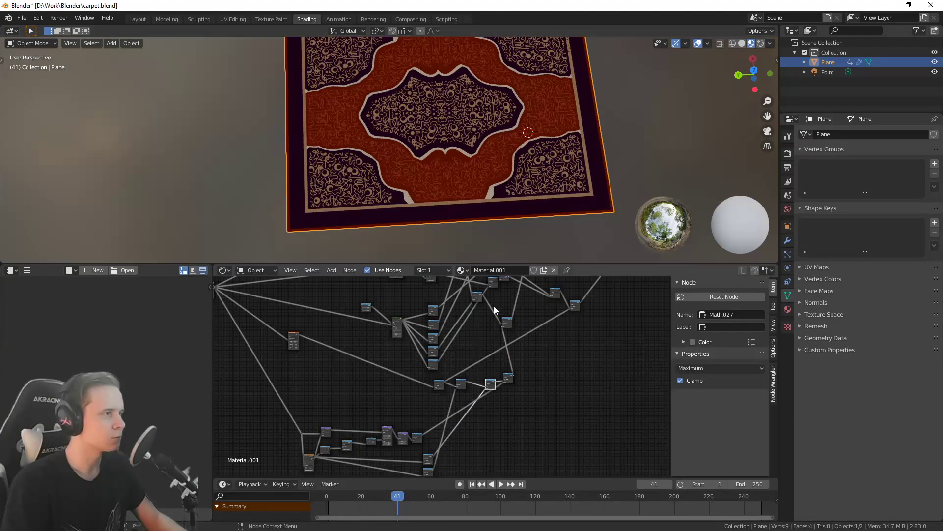
middle_click_drag(491, 303, 505, 398)
middle_click_drag(478, 367, 520, 372)
scroll(465, 328, "up", 3)
scroll(444, 345, "up", 3)
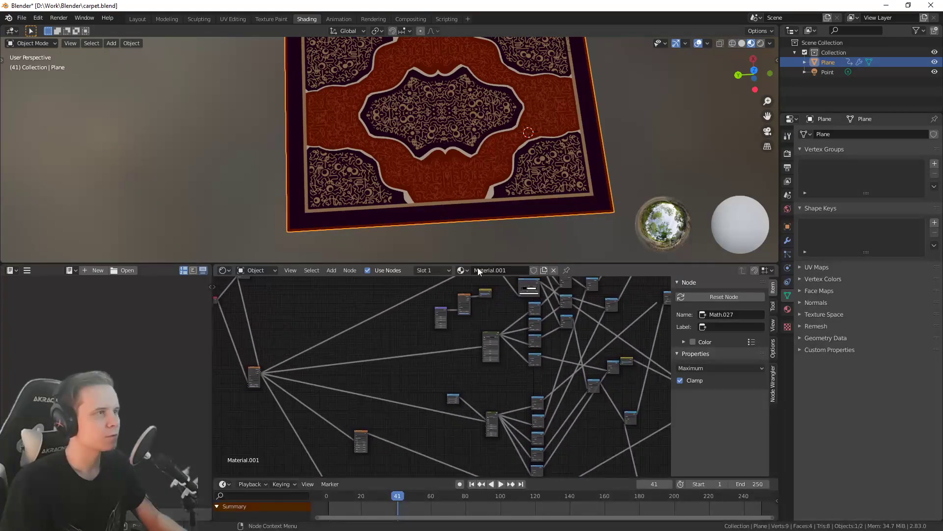
middle_click_drag(449, 317, 491, 412)
scroll(487, 412, "up", 5)
scroll(435, 409, "down", 6)
scroll(471, 358, "down", 6)
Move the lowest group of ring-pattern nodes up, closer to the main node tree
middle_click_drag(541, 443, 440, 311)
scroll(446, 344, "down", 2)
middle_click_drag(445, 374, 448, 328)
left_click_drag(342, 433, 457, 384)
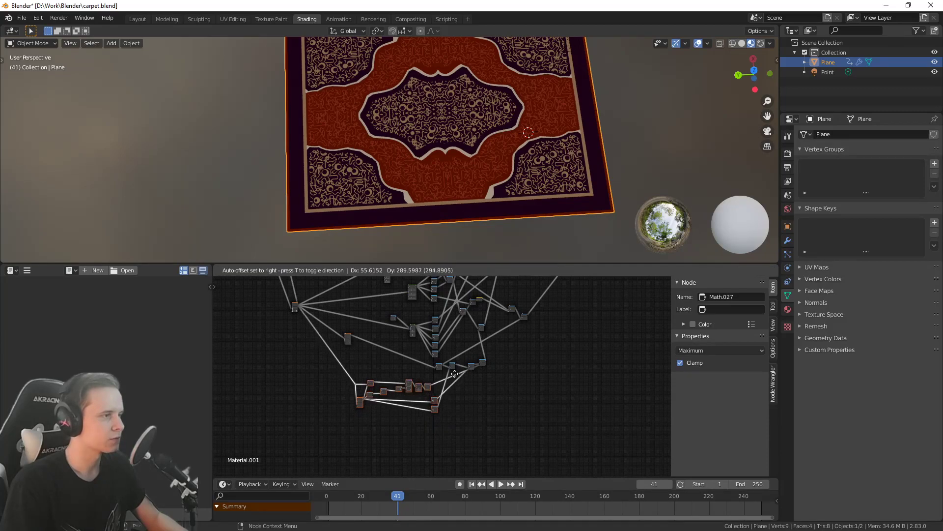
scroll(480, 412, "up", 2)
middle_click_drag(423, 397, 440, 358)
scroll(441, 358, "up", 1)
Insert a reroute on the topmost link leaving the shared source node and move it up to spread the wires
middle_click_drag(342, 347, 368, 402)
left_click_drag(356, 405, 379, 386)
right_click_drag(378, 440, 383, 350, "shift")
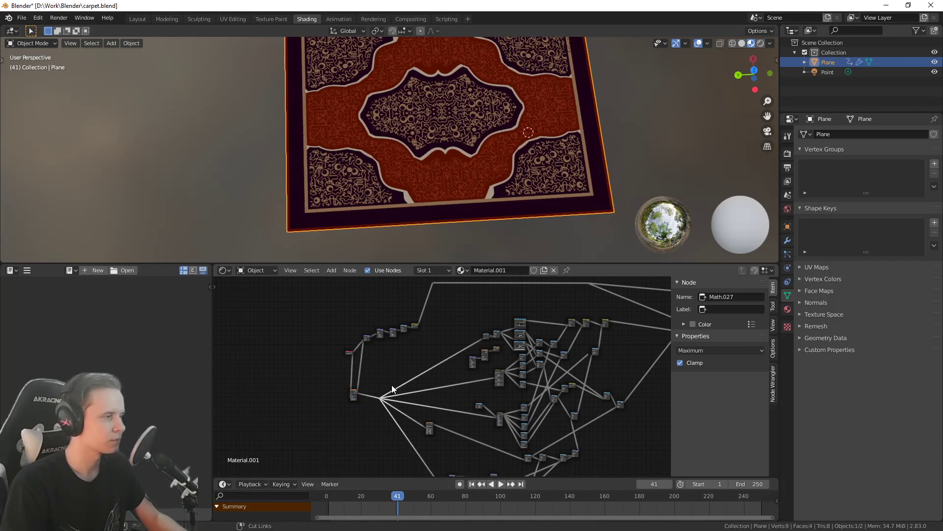
key("ctrl+z")
right_click_drag(392, 385, 393, 376, "shift")
key("g")
left_click(402, 345)
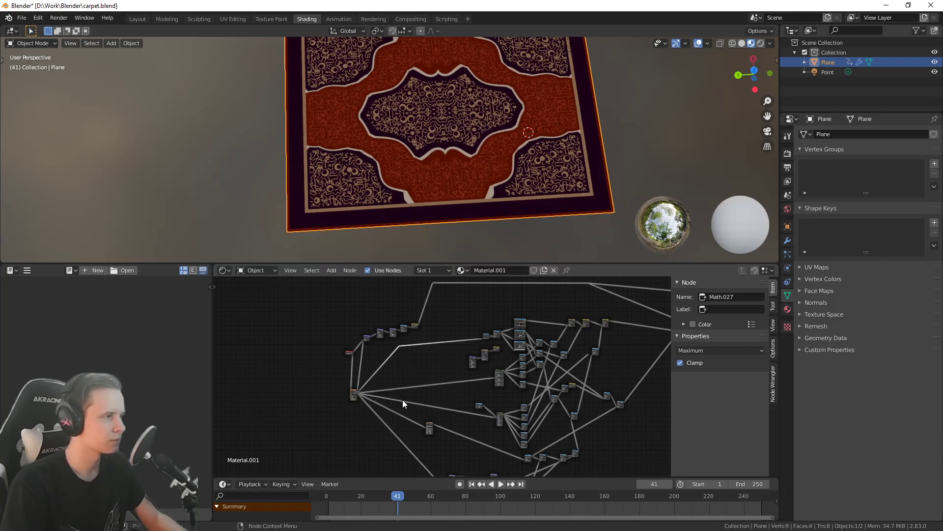
Add reroutes to the remaining links from the shared source node and space them out vertically
middle_click_drag(392, 425, 408, 381)
right_click_drag(417, 383, 422, 338, "shift")
key("g")
left_click(414, 379)
right_click(421, 367)
key("g")
left_click(410, 370)
key("g")
left_click(416, 336)
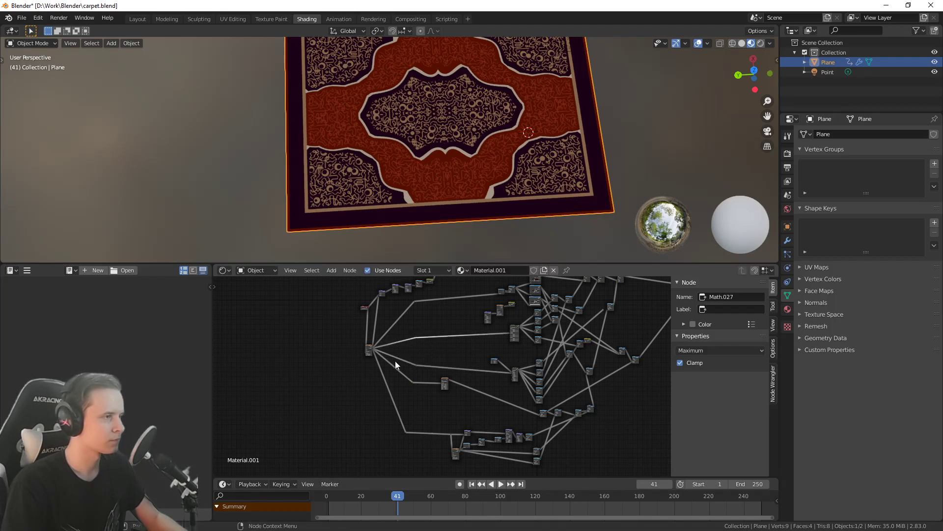
Enlarge the node editor and review the tidied node tree
scroll(438, 388, "down", 1)
middle_click_drag(474, 381, 412, 365)
middle_click_drag(491, 399, 411, 282)
left_click_drag(415, 265, 428, 142)
middle_click_drag(431, 345, 460, 297)
mouse_move(463, 371)
middle_mouse_down()
mouse_move(459, 295)
mouse_move(449, 362)
middle_mouse_up()
scroll(461, 298, "up", 2)
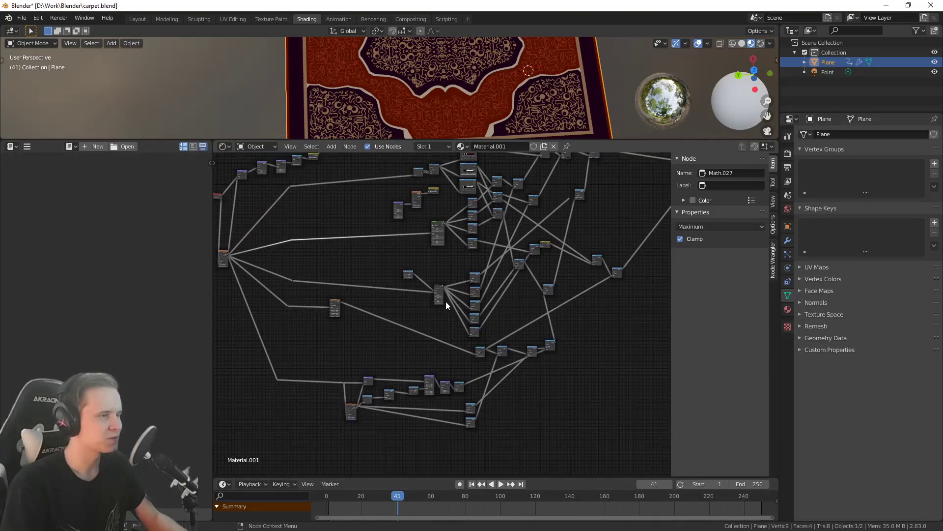
scroll(533, 283, "up", 2)
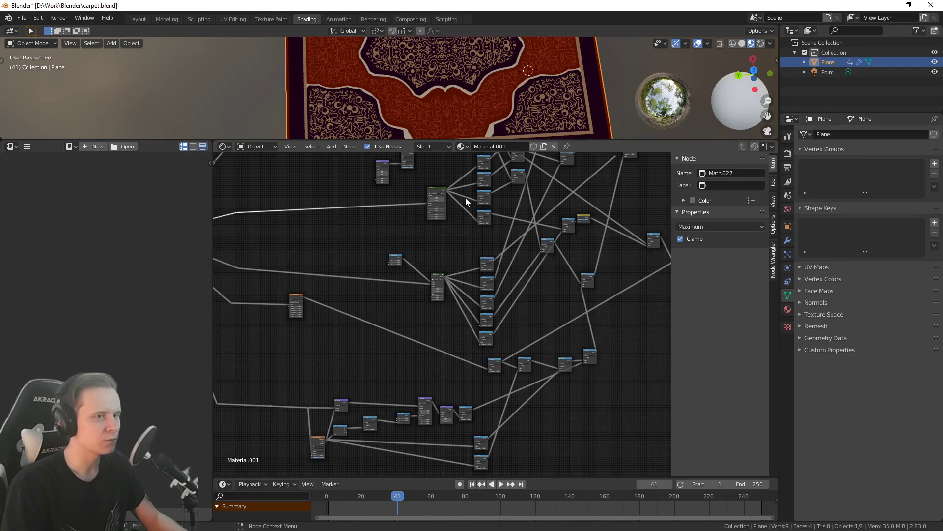
Enlarge the 3D viewport, view the carpet in rendered shading and move the point light toward the carpet's far corner
scroll(443, 99, "down", 4)
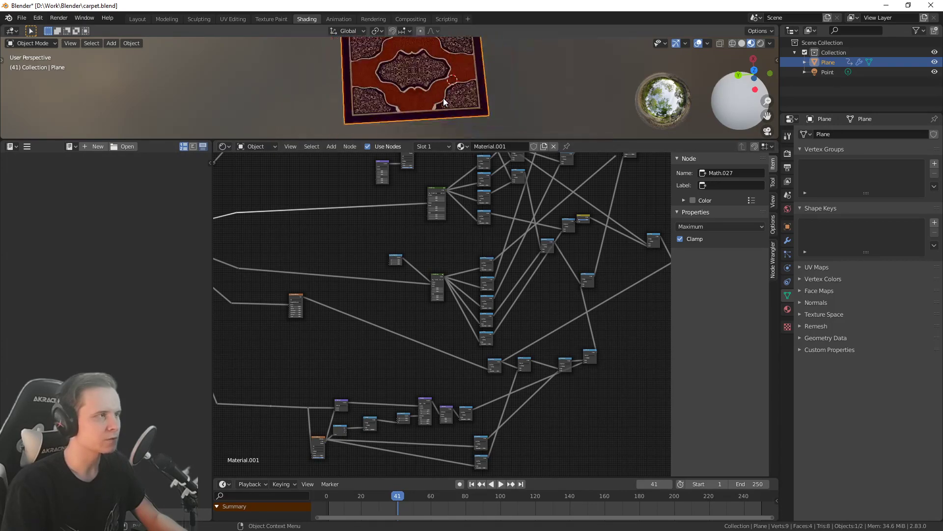
left_click_drag(422, 156, 423, 208)
scroll(471, 116, "up", 4)
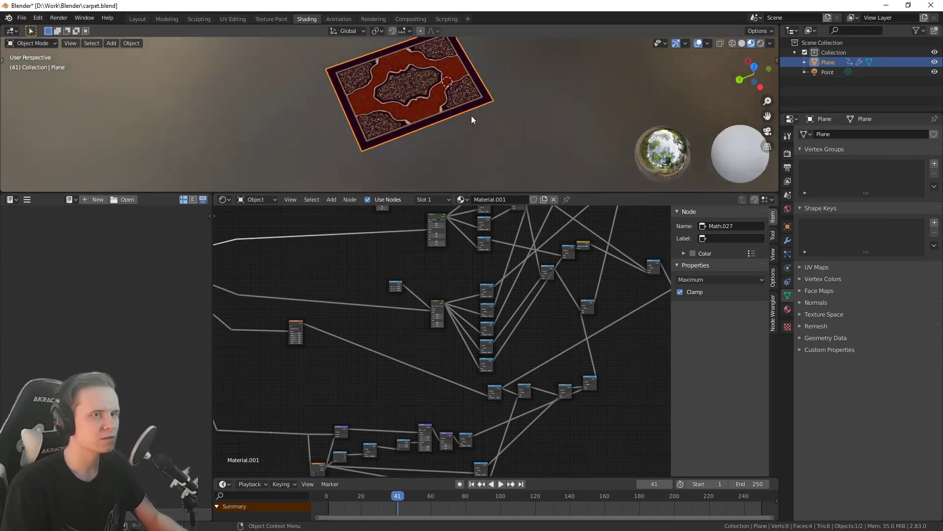
middle_click_drag(560, 86, 688, 76)
middle_click_drag(531, 121, 511, 91)
scroll(475, 89, "down", 4)
left_click_drag(446, 71, 478, 69)
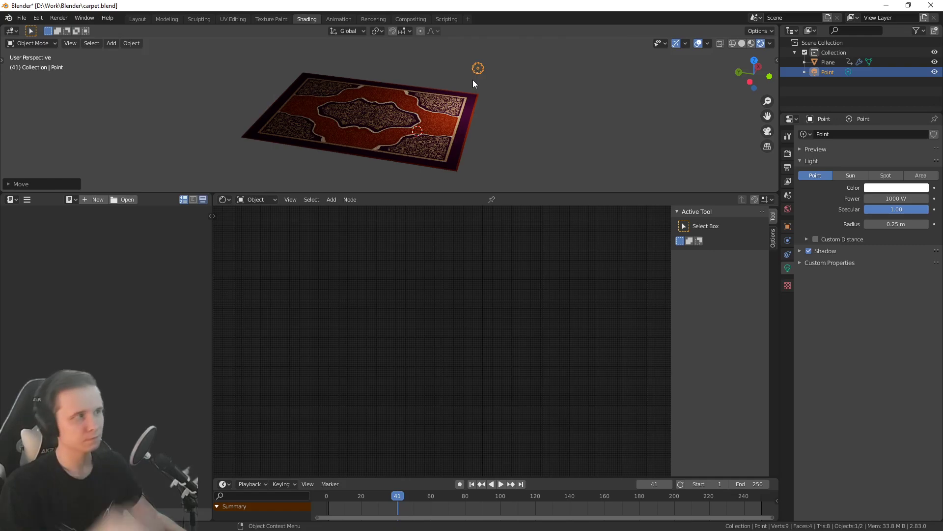
Reposition the point light near the carpet's upper corner and reselect the carpet plane
scroll(406, 95, "up", 6)
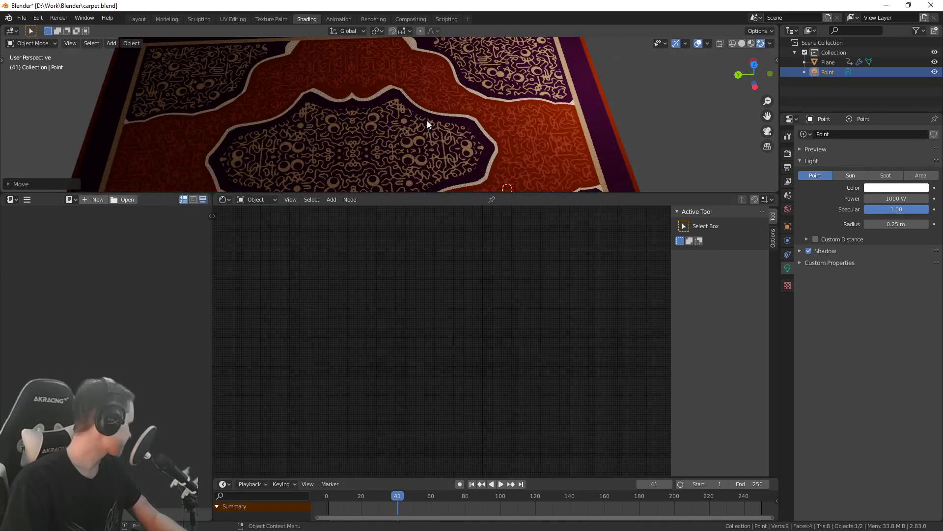
scroll(511, 130, "down", 6)
scroll(515, 129, "up", 4)
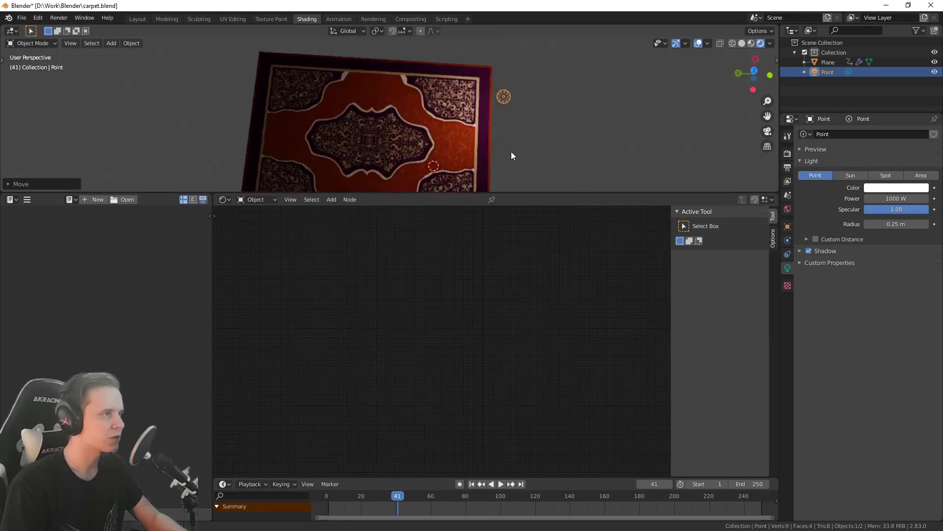
key("g")
left_click(488, 128)
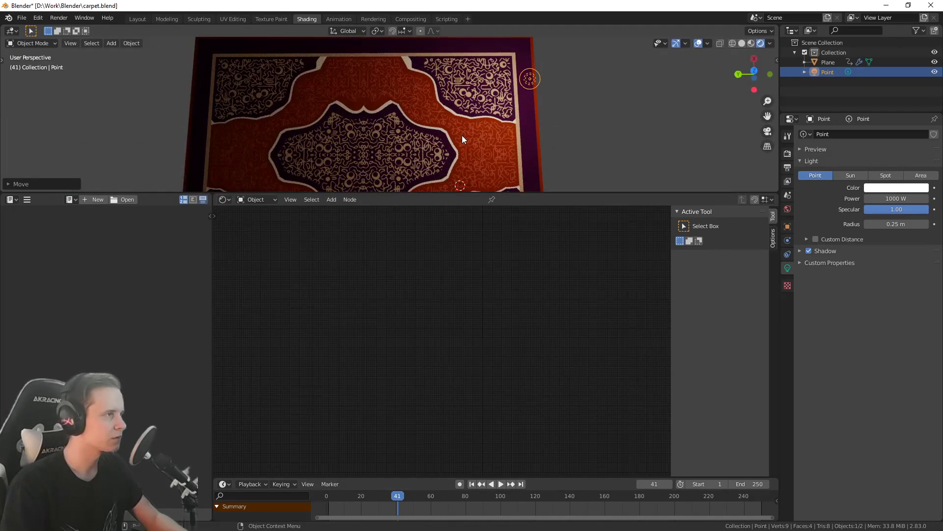
left_click(476, 140)
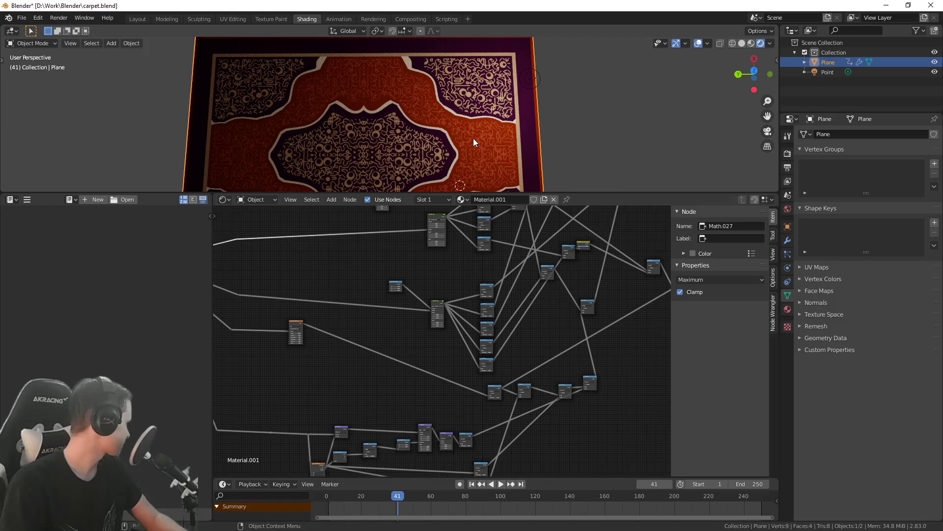
Examine the carpet's medallion up close and change the viewport to material preview shading
scroll(472, 143, "up", 4)
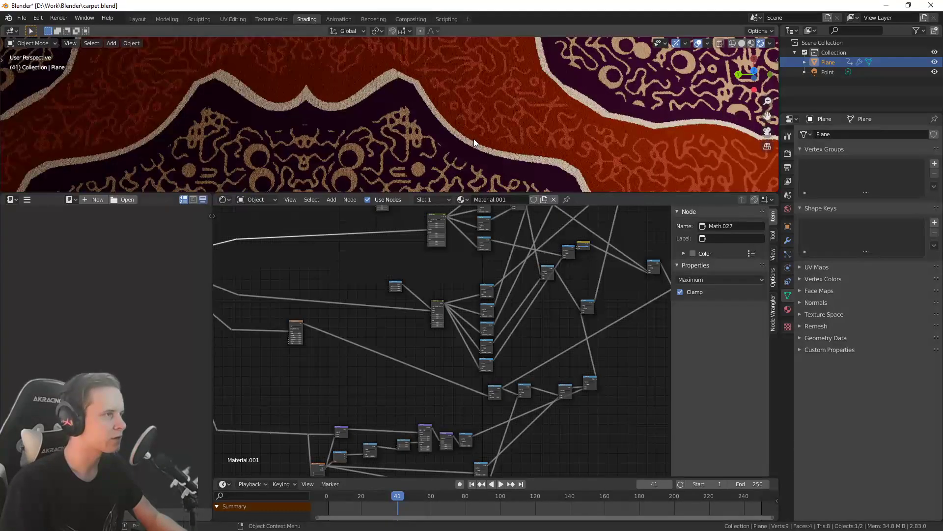
scroll(442, 127, "up", 3)
scroll(497, 311, "down", 5)
middle_click_drag(500, 300, 405, 368)
scroll(431, 341, "up", 5)
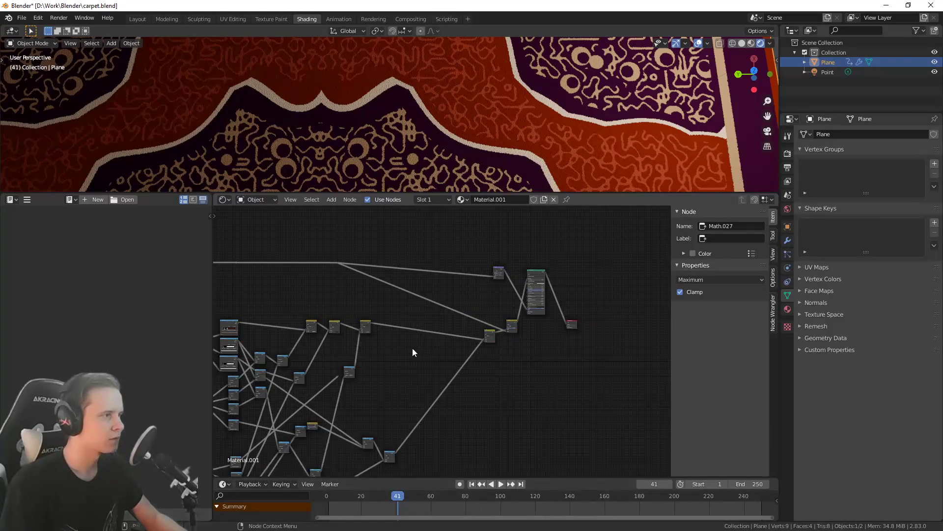
left_click(751, 43)
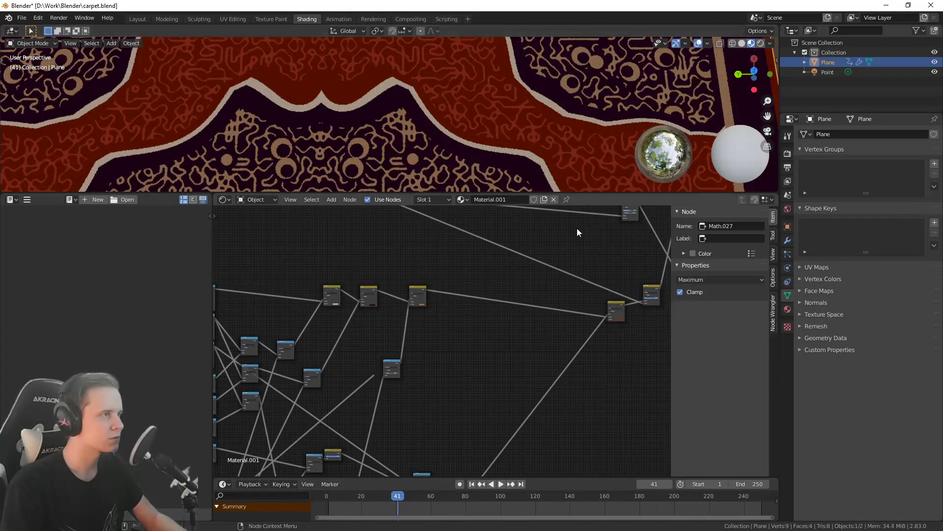
Darken the beige Color2 of the outline Mix node to a muted pinkish brown
scroll(520, 314, "up", 1)
scroll(520, 314, "down", 5)
scroll(449, 348, "up", 5)
scroll(450, 344, "up", 5)
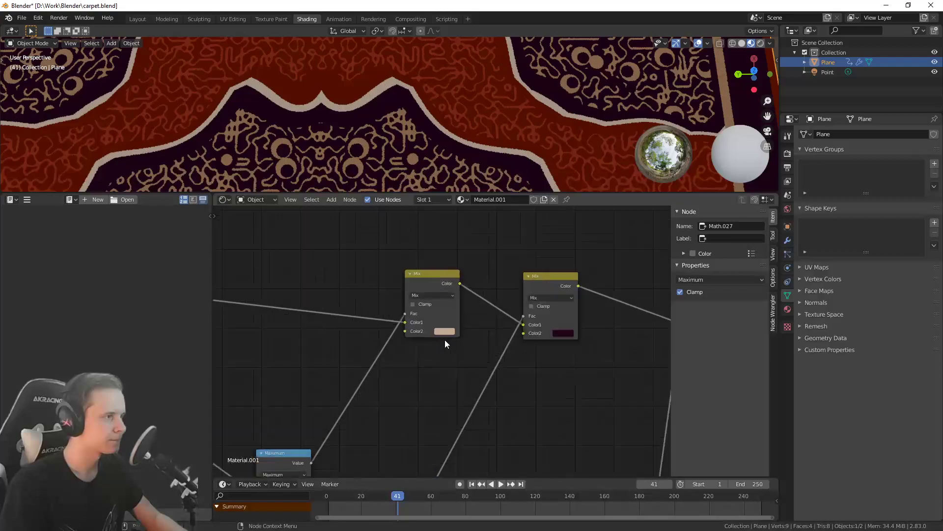
mouse_move(452, 338)
middle_mouse_down()
mouse_move(277, 335)
mouse_move(304, 326)
mouse_move(450, 336)
middle_mouse_up()
left_click(411, 328)
left_click_drag(469, 218, 470, 232)
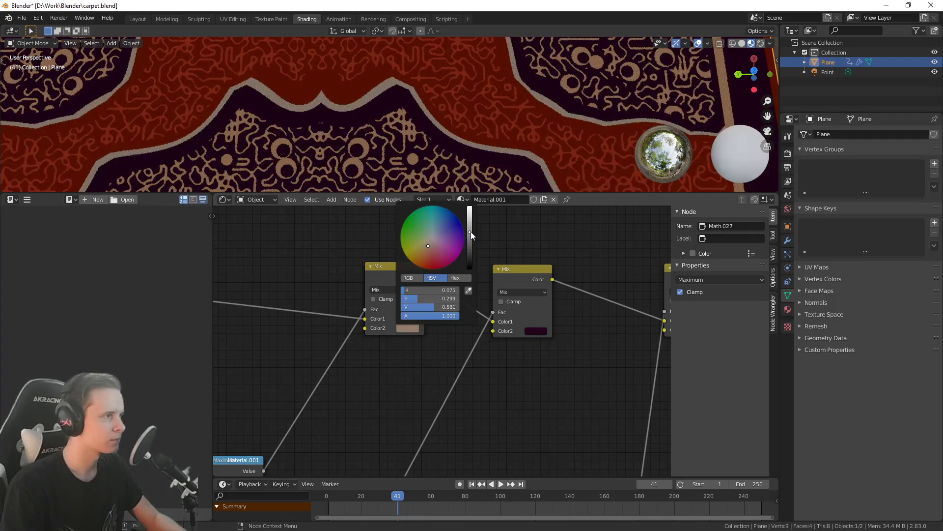
left_click(412, 328)
mouse_move(423, 298)
left_mouse_down()
mouse_move(437, 298)
mouse_move(424, 298)
left_mouse_up()
left_click_drag(429, 245, 470, 235)
Adjust the hue, saturation and brightness of the third Mix node's Color2 to give the ornament a darker muted brown
scroll(407, 137, "down", 6)
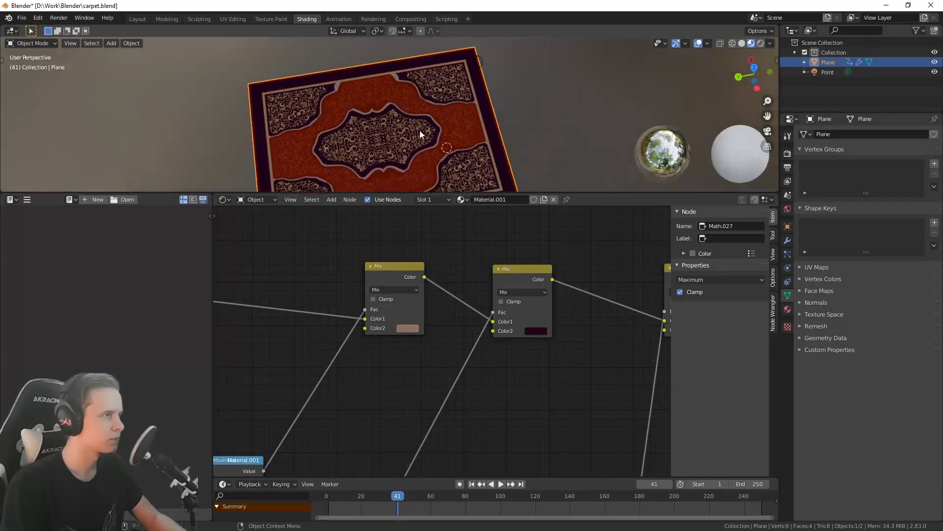
mouse_move(413, 162)
middle_mouse_down()
mouse_move(399, 149)
mouse_move(400, 169)
middle_mouse_up()
scroll(402, 168, "up", 1)
middle_click_drag(462, 314, 476, 307)
middle_click_drag(533, 361, 346, 391)
scroll(530, 359, "up", 1)
left_click(545, 353)
left_click_drag(605, 248, 557, 272)
left_click(561, 276)
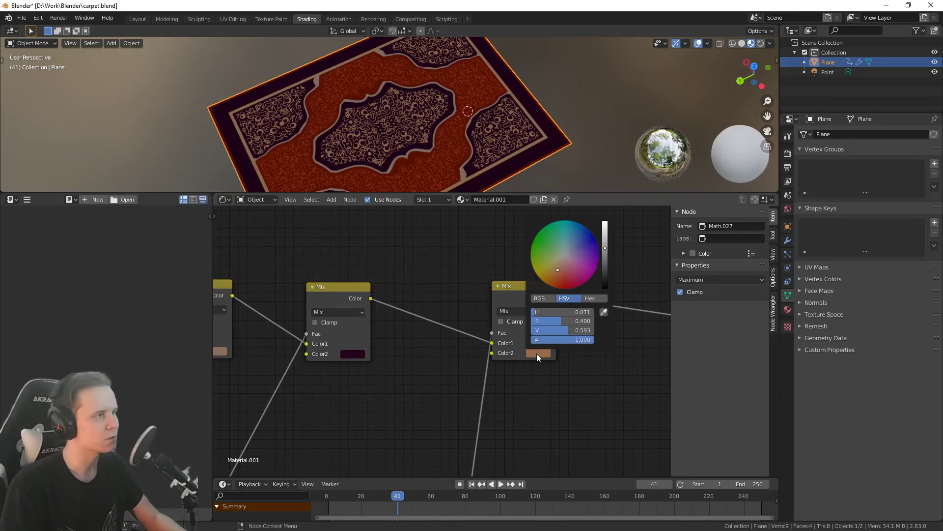
scroll(367, 149, "up", 6)
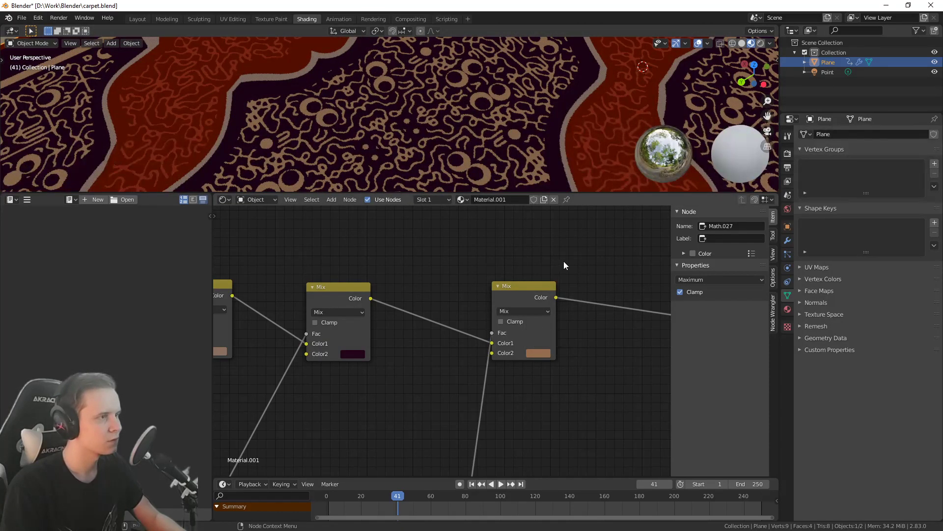
left_click(548, 352)
left_click_drag(557, 273, 556, 272)
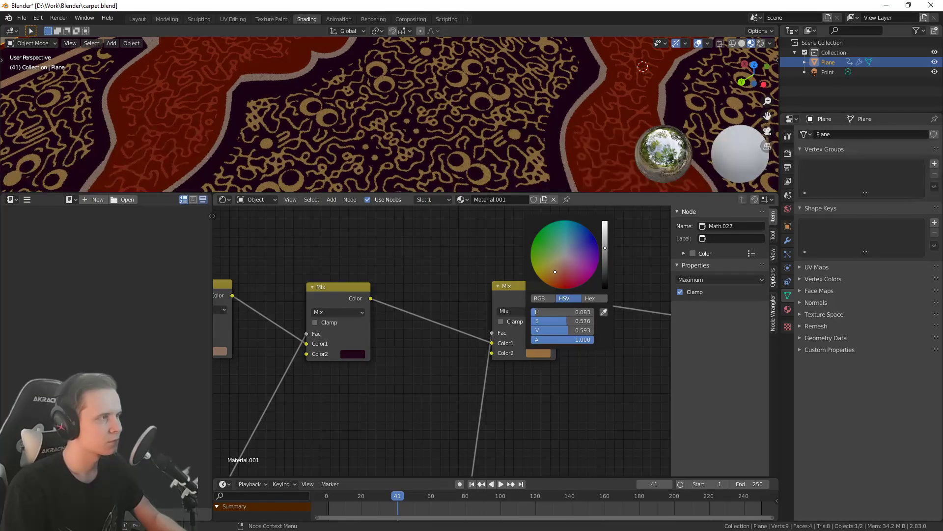
mouse_move(607, 248)
left_mouse_down()
mouse_move(607, 258)
mouse_move(607, 237)
left_mouse_up()
left_click_drag(554, 273, 556, 277)
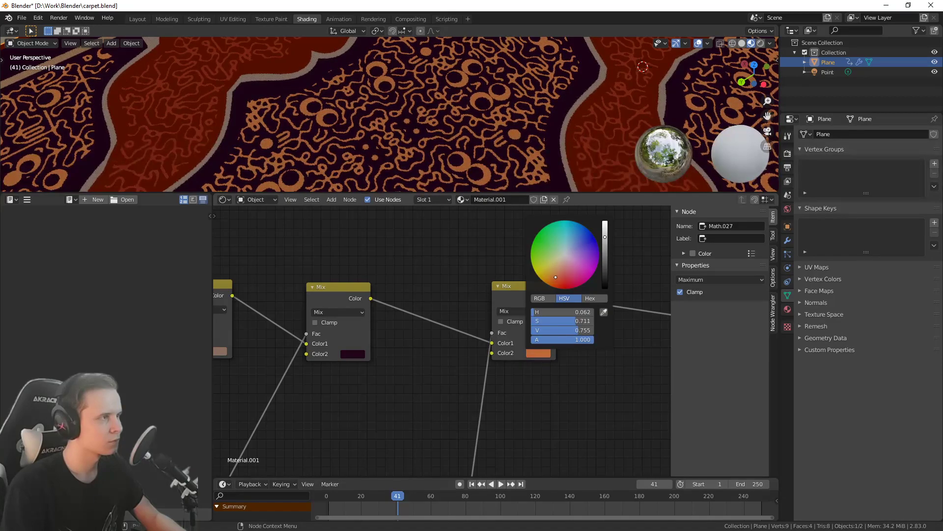
mouse_move(608, 251)
left_mouse_down()
mouse_move(606, 261)
mouse_move(558, 270)
left_mouse_up()
Examine the recoloured carpet's border strips and corner ornaments from several angles
scroll(490, 159, "down", 5)
middle_click_drag(477, 126, 464, 157, "shift")
scroll(439, 69, "down", 2)
scroll(489, 90, "up", 5)
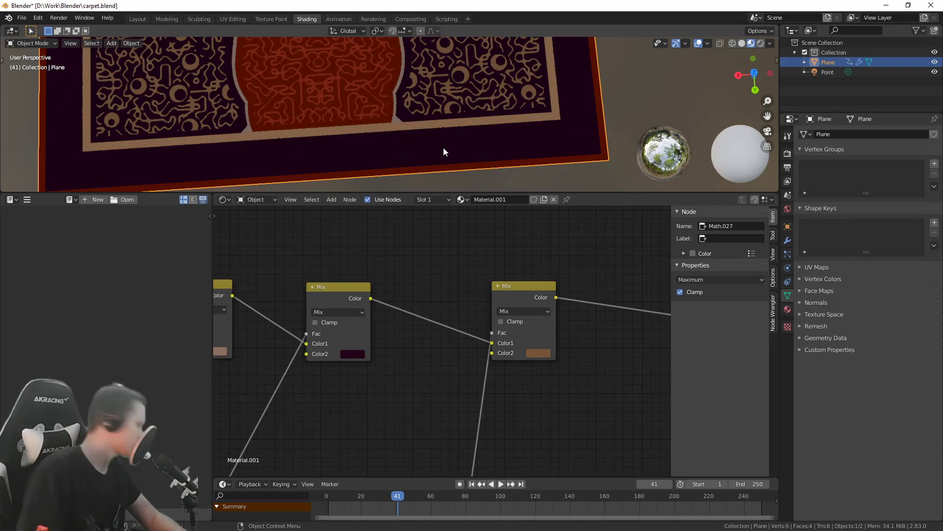
middle_click_drag(401, 120, 389, 134, "shift")
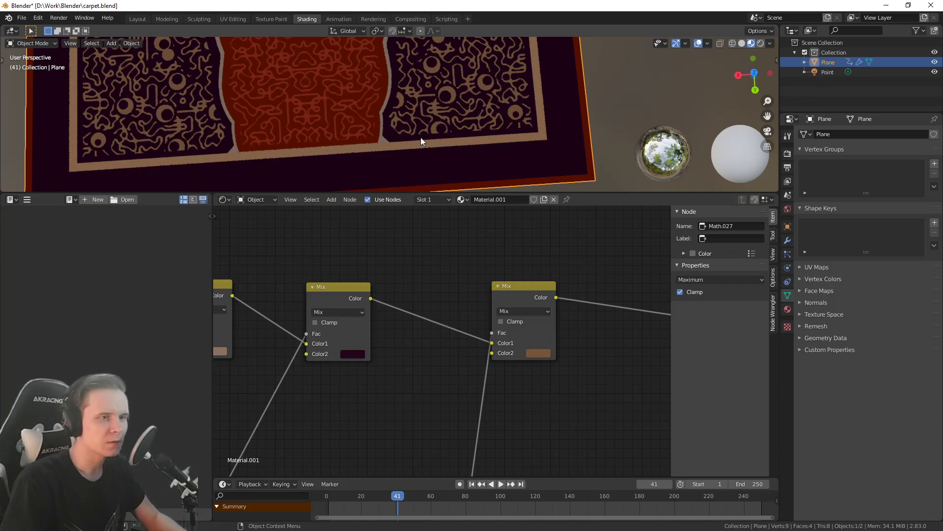
middle_click_drag(426, 141, 405, 145, "shift")
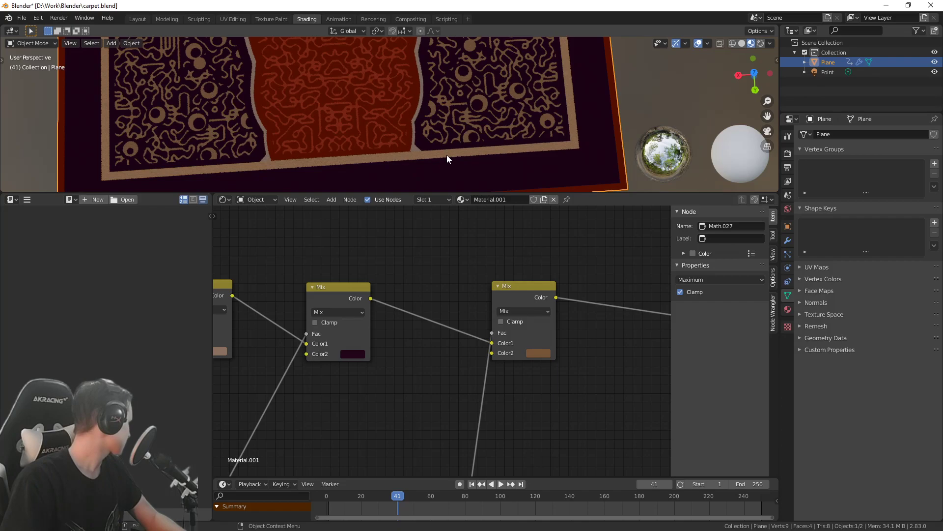
middle_click_drag(515, 138, 429, 133)
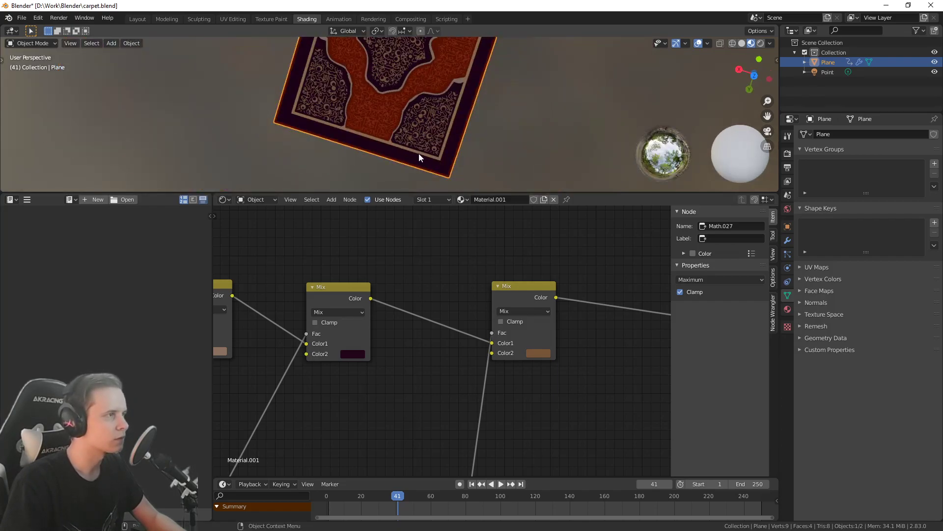
scroll(477, 57, "down", 2)
middle_click_drag(476, 57, 493, 89, "shift")
scroll(447, 256, "down", 6)
scroll(419, 105, "up", 5)
middle_click_drag(469, 123, 320, 109)
scroll(385, 138, "up", 6)
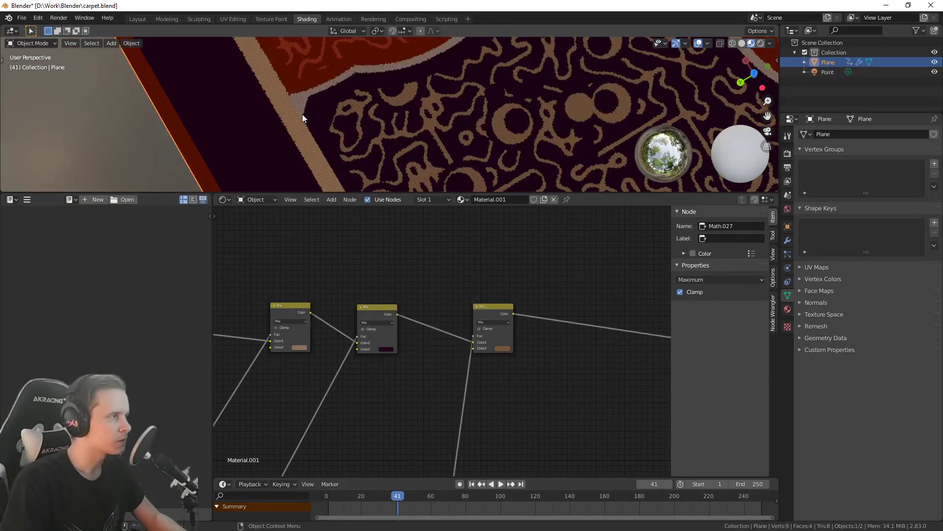
Add a stop to the carpet border's colour ramp and place it at position 0.260
scroll(327, 160, "down", 3)
scroll(396, 279, "up", 1)
scroll(568, 346, "down", 4)
scroll(489, 359, "up", 3)
scroll(489, 359, "up", 8)
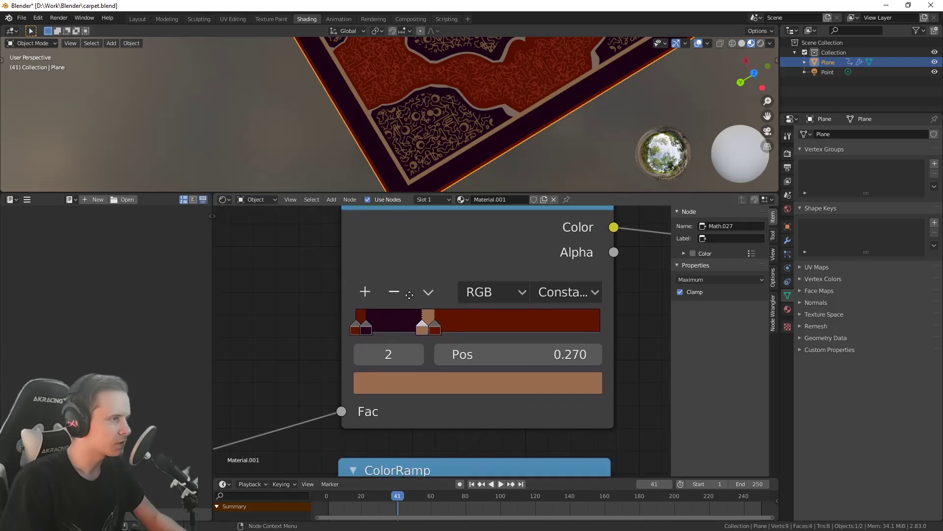
left_click(371, 283)
left_click_drag(401, 322, 426, 322)
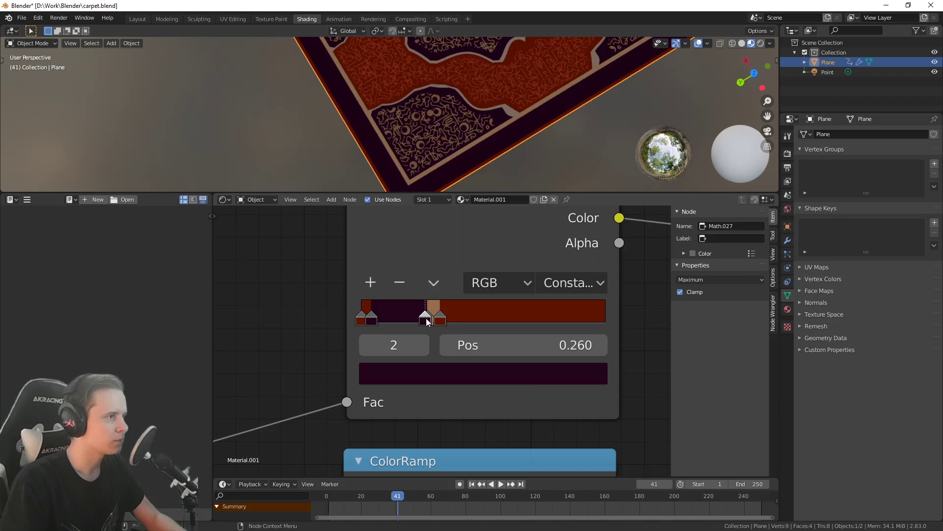
Locate the outline Mix node and open the context options of its Color2 colour
scroll(635, 307, "down", 6)
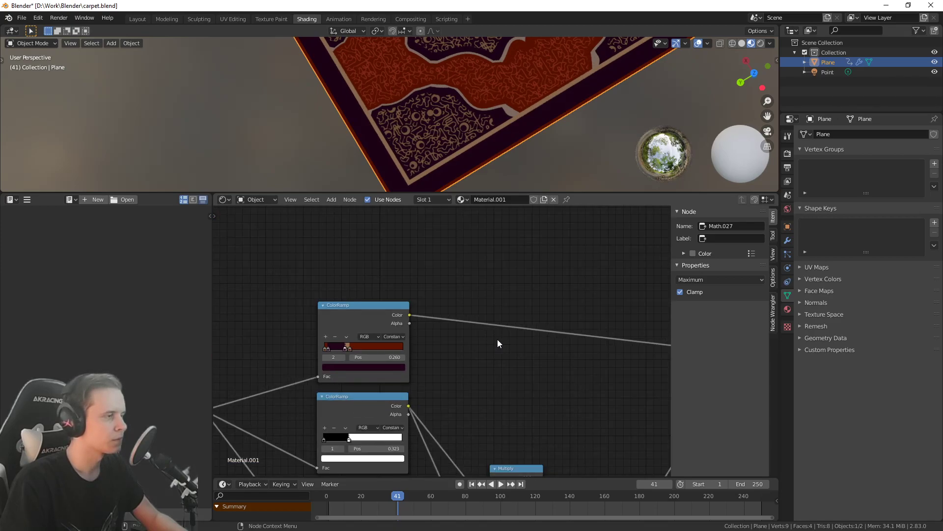
scroll(442, 342, "up", 7)
middle_click_drag(471, 347, 375, 375)
scroll(375, 375, "down", 7)
middle_click_drag(511, 379, 428, 337)
scroll(349, 324, "up", 7)
middle_click_drag(346, 323, 334, 330)
middle_click_drag(436, 338, 682, 342)
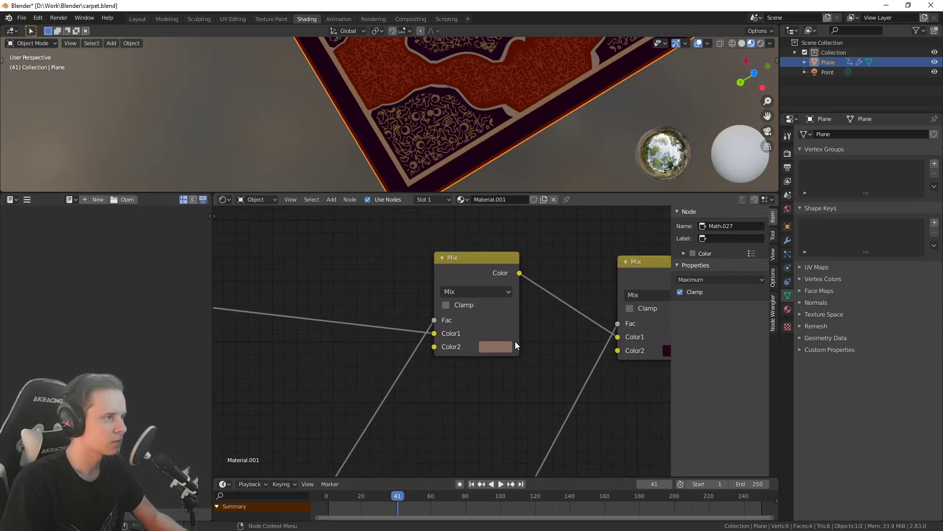
right_click(500, 345)
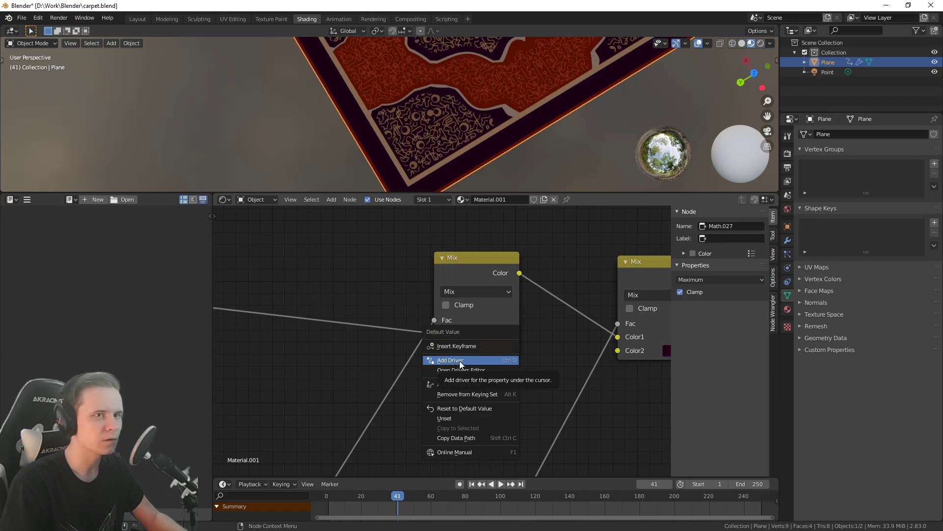
Check the context options of the NodeGroup's input values for copy commands
middle_click_drag(305, 358, 373, 337)
scroll(442, 344, "down", 3)
middle_click_drag(344, 425, 512, 341)
middle_click_drag(453, 371, 559, 449)
middle_click_drag(389, 411, 521, 324)
right_click(360, 349)
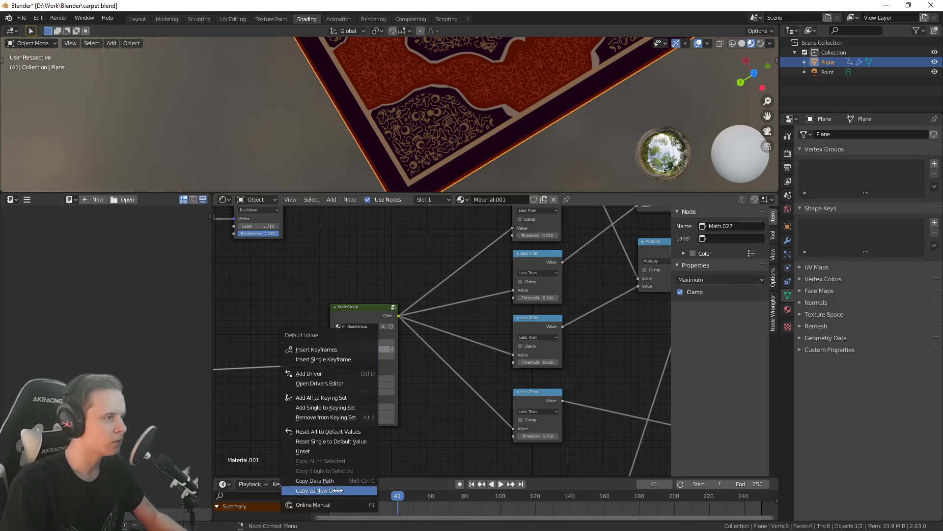
right_click(357, 386)
Give the added stop at position 0.260 on the border colour ramp the outline Mix node's pinkish brown
scroll(497, 393, "down", 2)
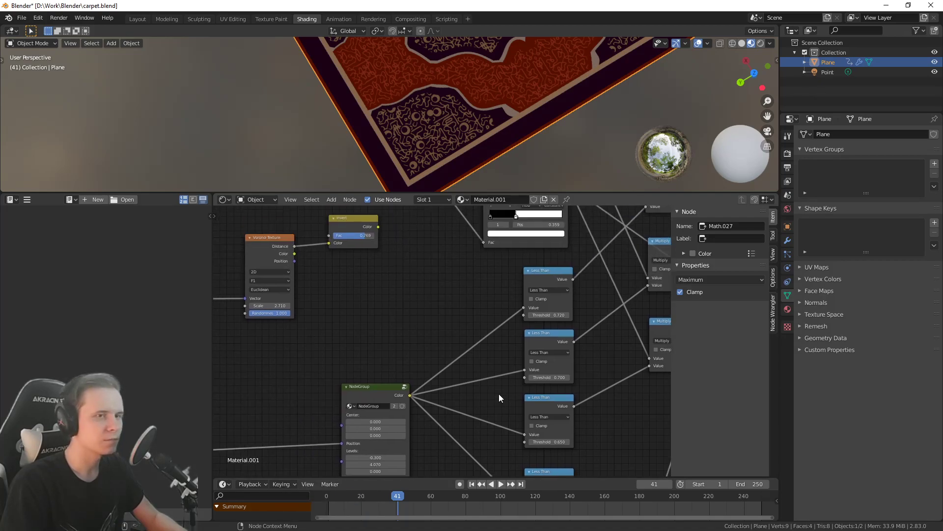
middle_click_drag(495, 363, 458, 469)
scroll(428, 372, "up", 4)
middle_click_drag(401, 366, 446, 397)
scroll(438, 324, "up", 1)
middle_click_drag(440, 320, 403, 416)
scroll(423, 344, "up", 4)
middle_click_drag(424, 345, 383, 363)
scroll(389, 171, "up", 10)
scroll(382, 161, "down", 3)
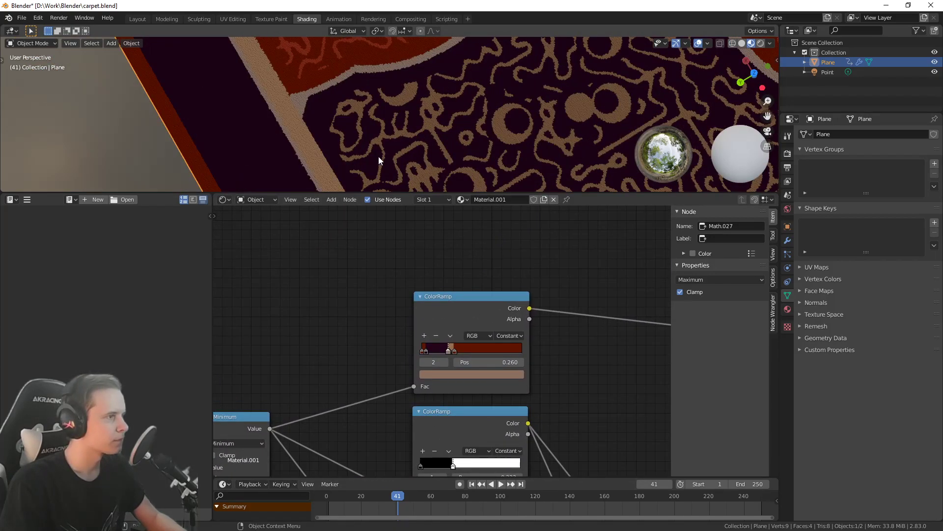
Try moving the brown stop beside the added one on the border colour ramp, comparing the border with and without the change
scroll(354, 159, "up", 6)
scroll(353, 158, "down", 3)
mouse_move(352, 158)
middle_mouse_down()
mouse_move(349, 126)
mouse_move(349, 160)
middle_mouse_up()
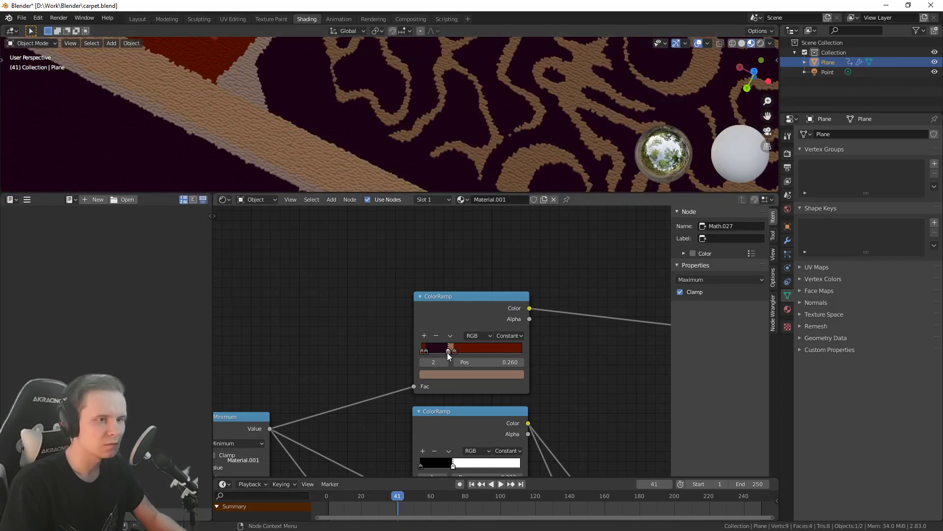
scroll(444, 354, "up", 4)
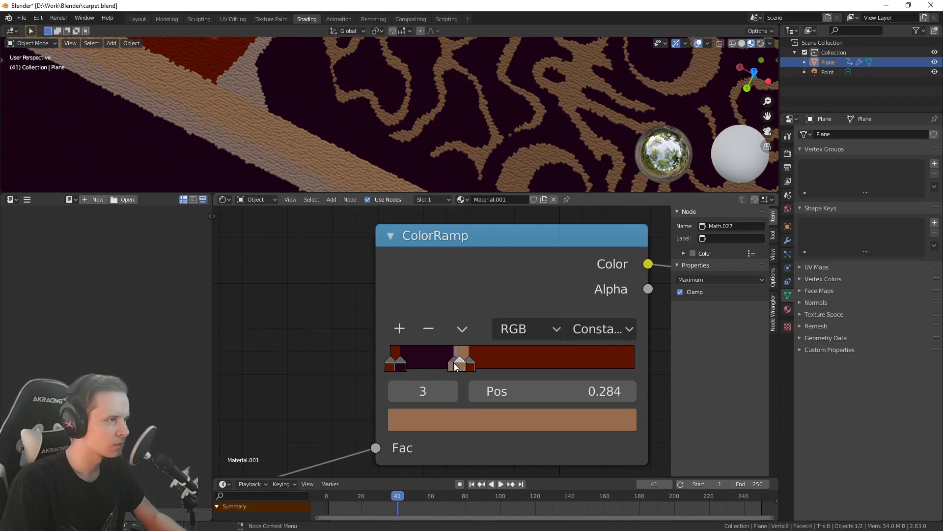
left_click_drag(460, 366, 437, 358)
key("ctrl+z")
key("ctrl+z")
key("ctrl+shift+z")
key("ctrl+shift+z")
key("ctrl+z")
key("ctrl+z")
Try the pinkish-brown stop at position 0.315 on the border colour ramp and discard the added stop
mouse_move(450, 367)
left_mouse_down()
mouse_move(473, 349)
mouse_move(445, 358)
left_mouse_up()
key("ctrl+z")
left_click(459, 353)
key("ctrl+z")
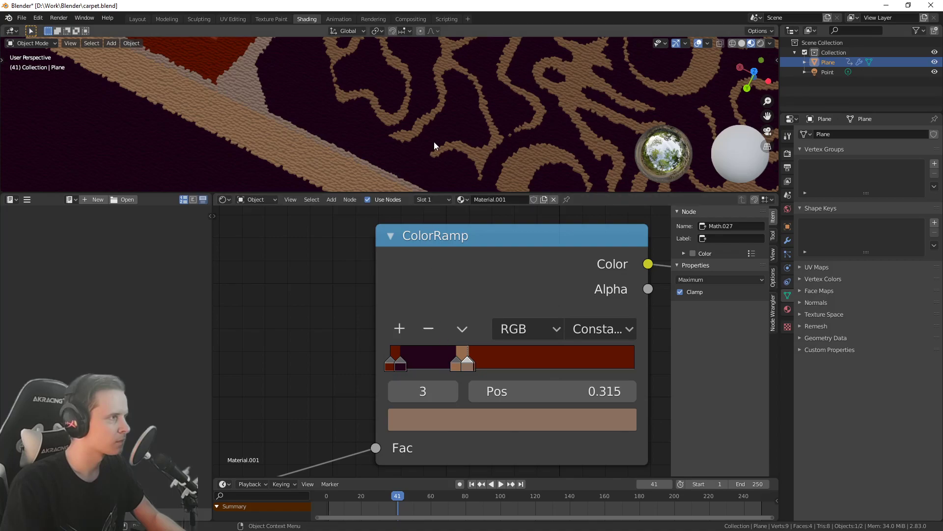
scroll(436, 142, "down", 8)
middle_click_drag(467, 142, 394, 150)
scroll(390, 150, "up", 5)
scroll(348, 146, "up", 6)
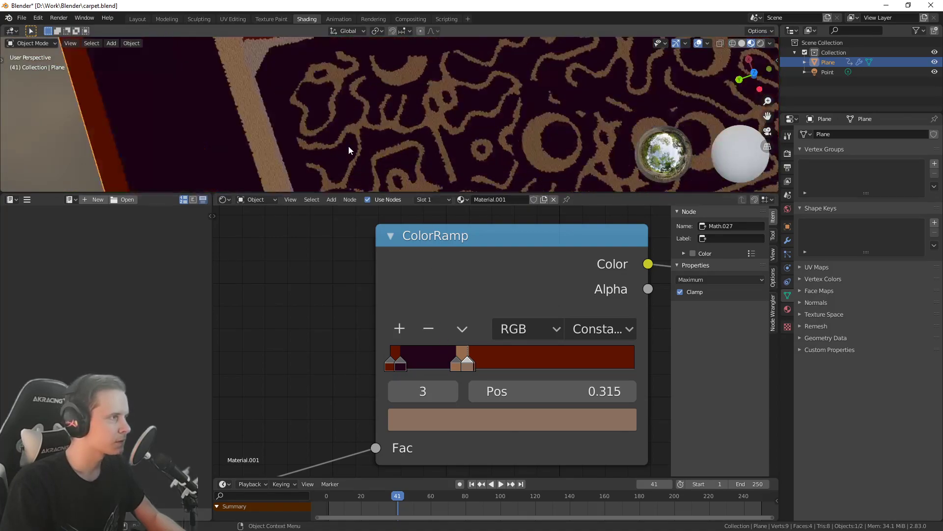
scroll(319, 145, "down", 4)
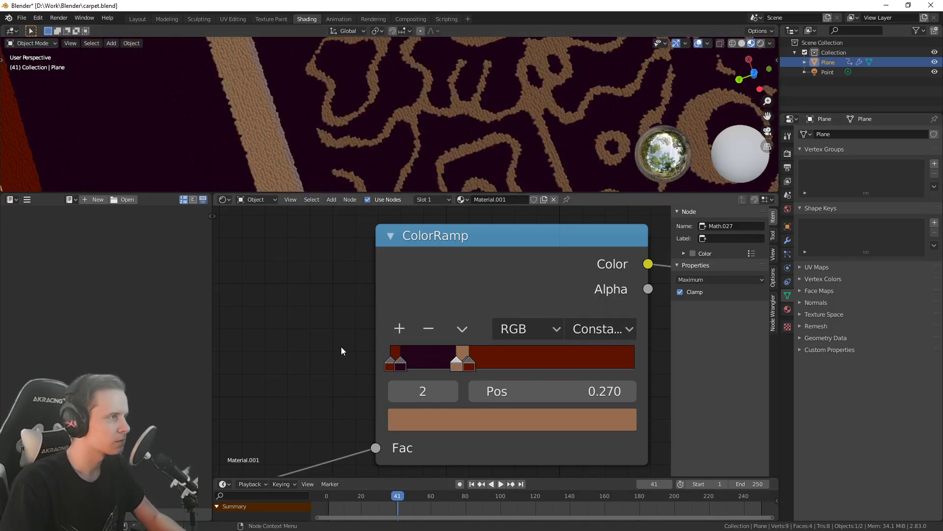
Copy the ornament Mix node's darker brown onto the border colour ramp's stop at position 0.270
scroll(437, 350, "down", 6)
scroll(590, 369, "down", 6)
mouse_move(590, 369)
middle_mouse_down()
mouse_move(377, 356)
mouse_move(449, 357)
middle_mouse_up()
middle_click_drag(520, 355, 173, 356)
middle_click_drag(482, 388, 858, 371)
middle_click_drag(370, 360, 314, 366)
scroll(479, 325, "up", 5)
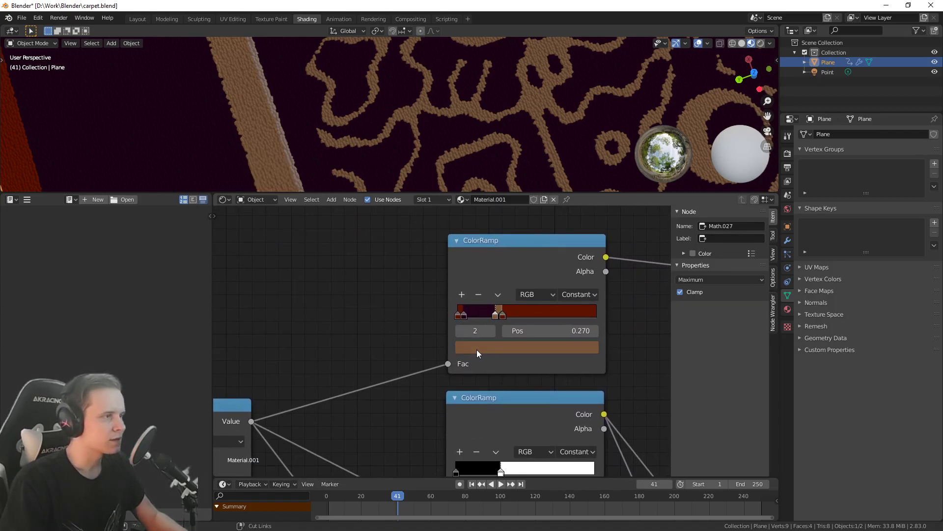
Select the border ColorRamp and review the context options of its brown stop colour without choosing any
scroll(414, 295, "down", 2)
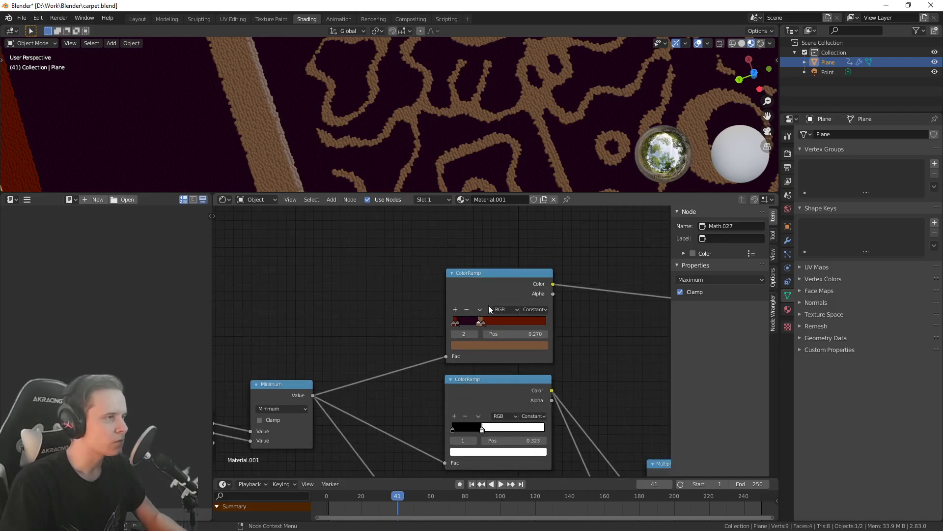
left_click(451, 296)
middle_click_drag(607, 368, 419, 349)
scroll(420, 349, "down", 3)
scroll(398, 304, "up", 4)
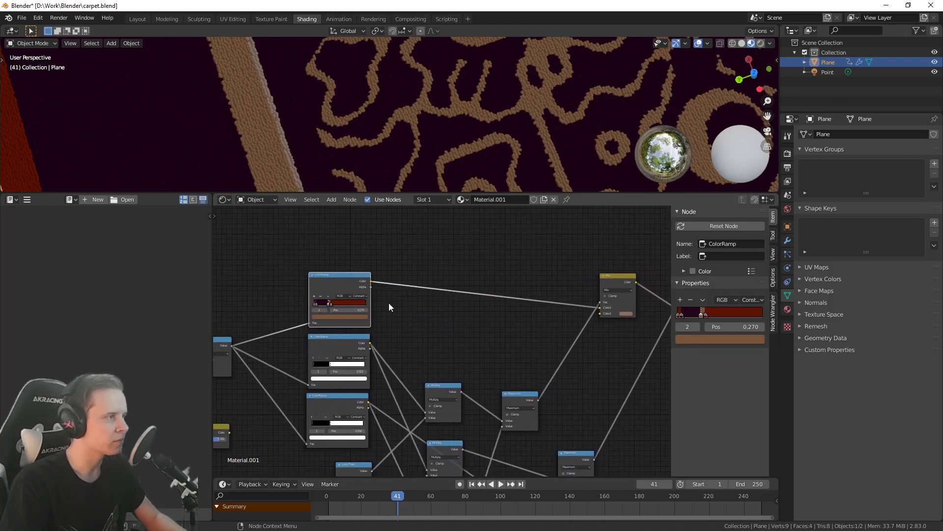
right_click(443, 293)
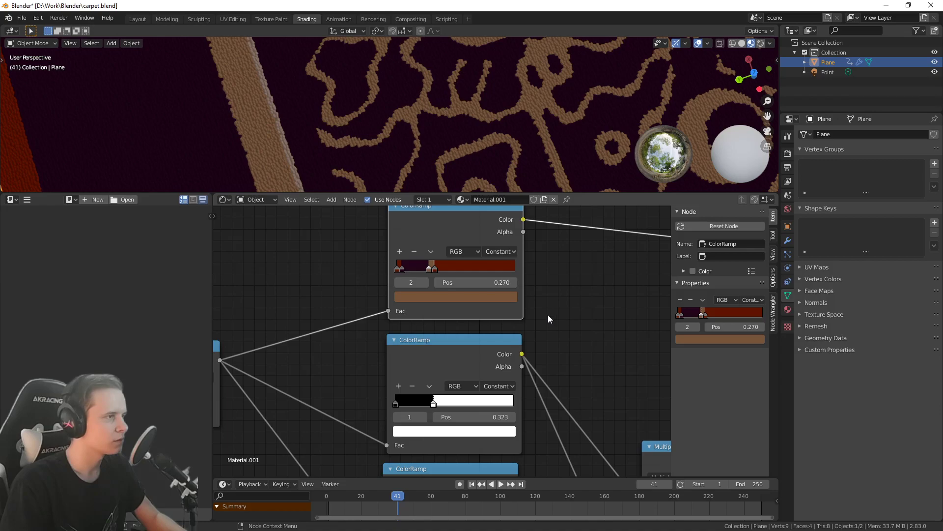
right_click(487, 297)
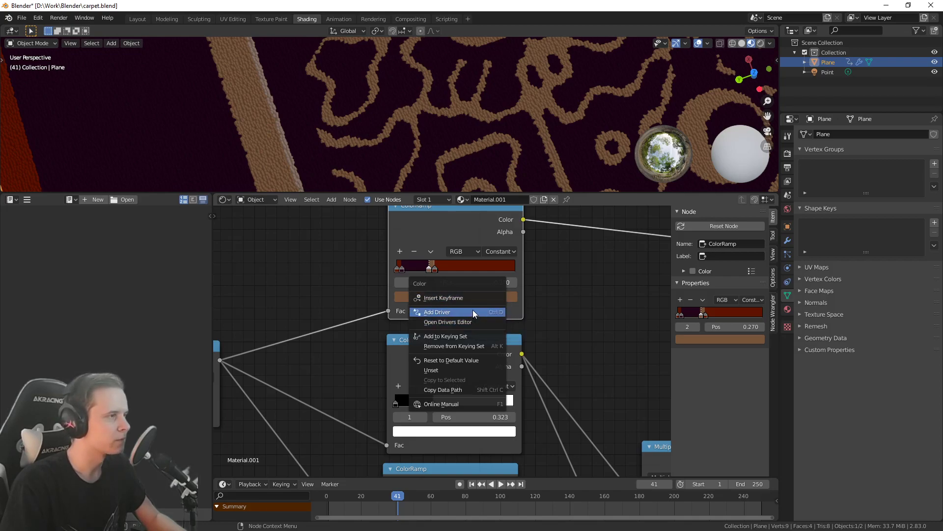
left_click(584, 306)
Inspect the carpet's border strip and corner ornaments with the matching brown
scroll(349, 131, "down", 8)
middle_click_drag(349, 131, 474, 168)
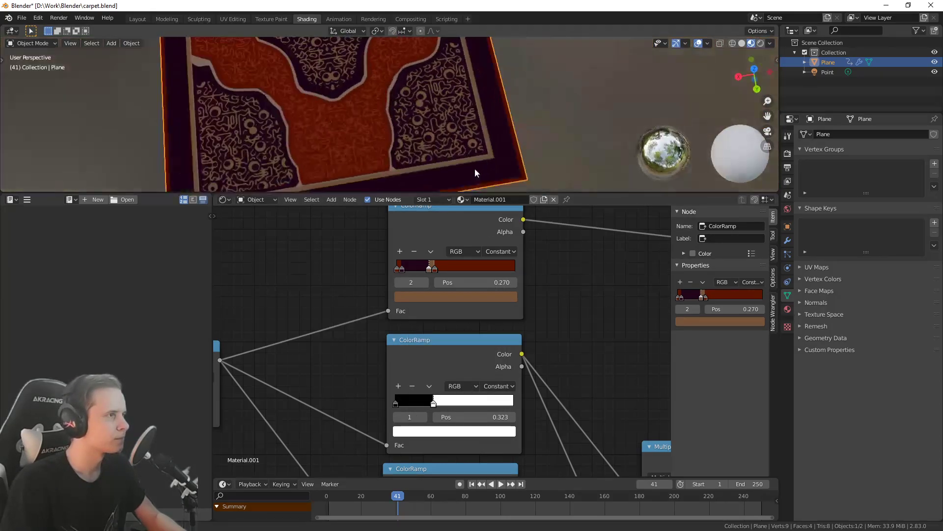
scroll(454, 172, "up", 4)
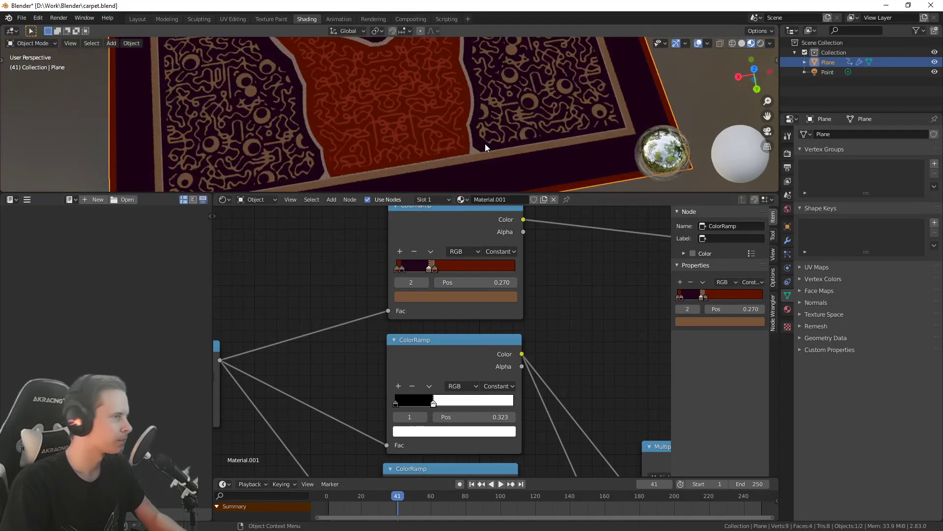
Enlarge the 3D viewport and frame the carpet's medallion and lower corners to check the border strip
scroll(463, 169, "up", 1)
scroll(463, 169, "down", 1)
middle_click_drag(472, 165, 457, 173)
scroll(456, 169, "down", 2)
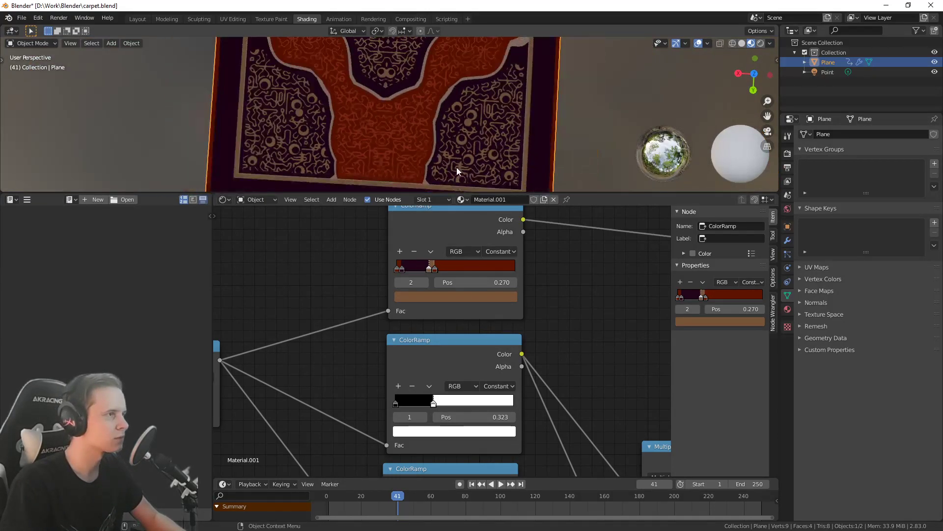
scroll(456, 162, "down", 2)
middle_click_drag(461, 155, 385, 129)
scroll(379, 131, "up", 8)
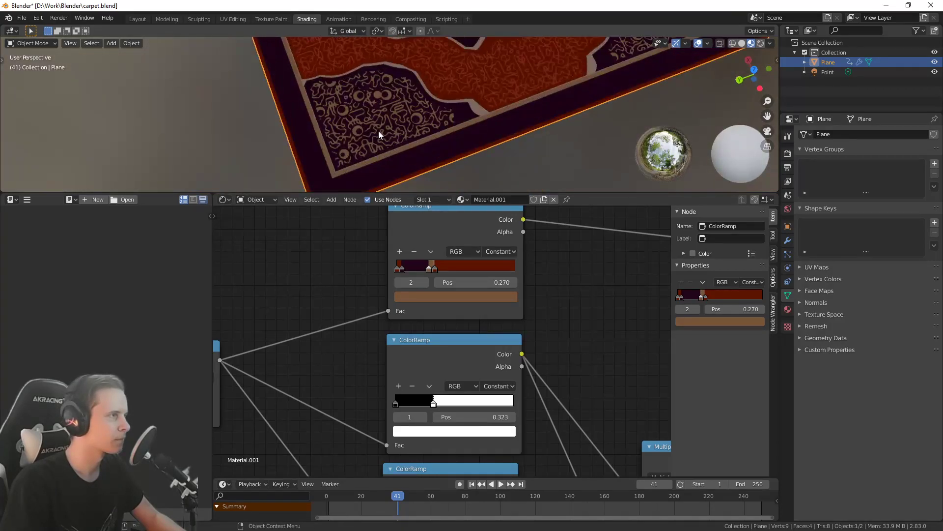
left_click_drag(382, 192, 364, 251)
scroll(412, 202, "down", 5)
middle_click_drag(443, 172, 462, 175)
scroll(296, 204, "up", 2)
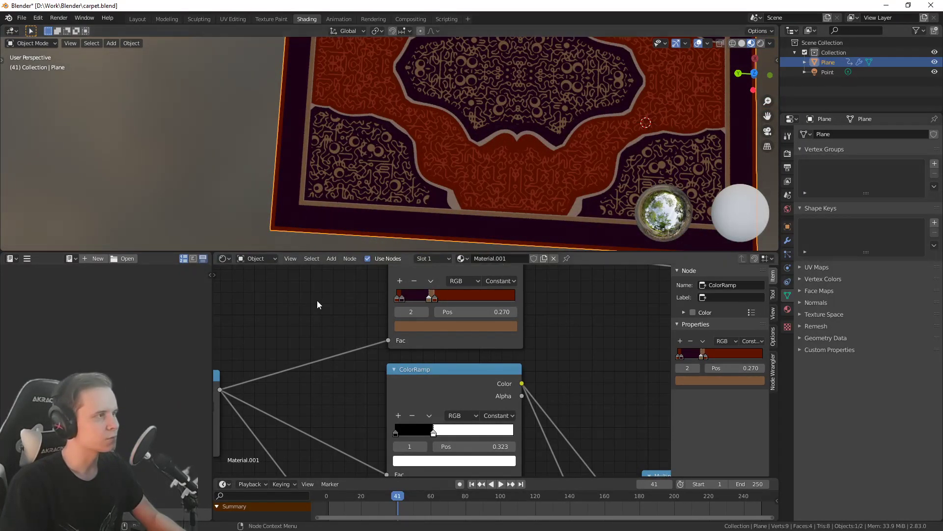
Narrow the border's brown strip by moving the brown stop on the border colour ramp to position 0.289
scroll(320, 329, "up", 3)
middle_click_drag(316, 332, 324, 396)
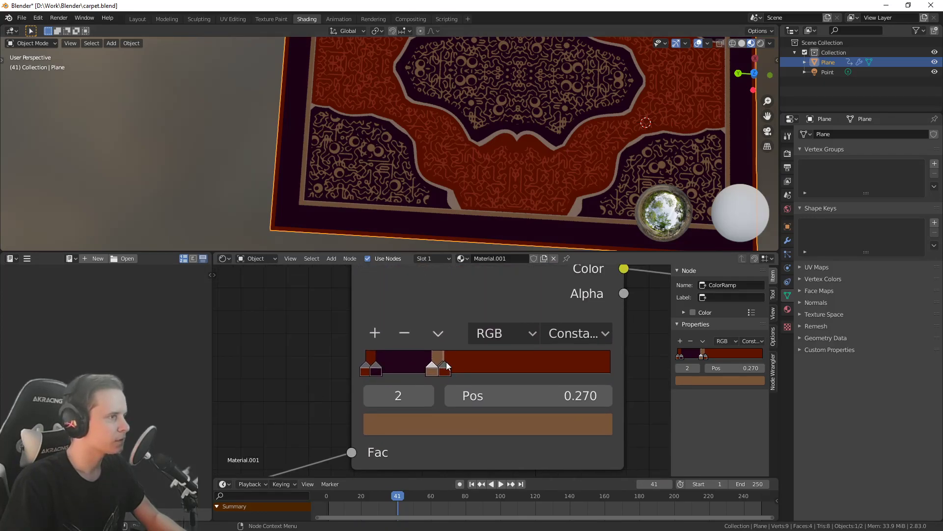
left_click_drag(433, 372, 435, 372)
key("ctrl+z")
left_click_drag(432, 372, 435, 371)
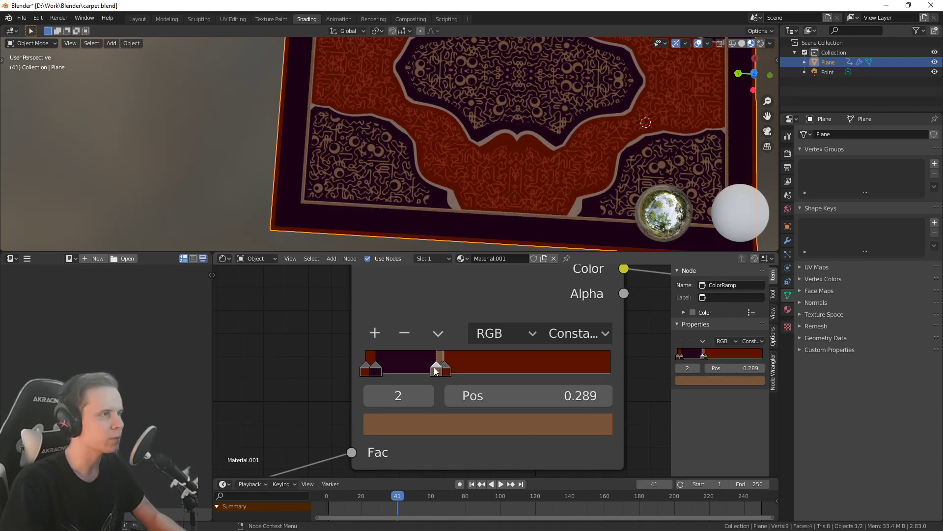
middle_click_drag(233, 174, 261, 178)
scroll(261, 179, "down", 4)
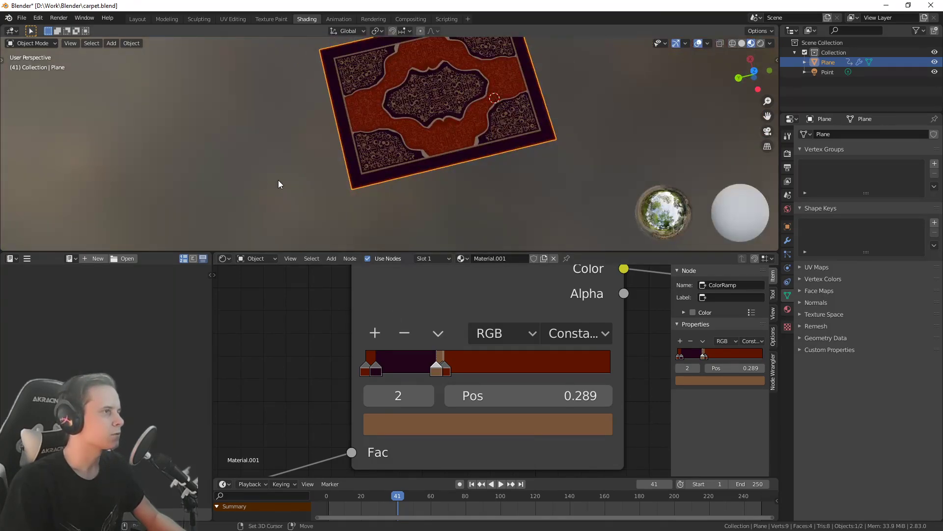
scroll(295, 180, "up", 3)
Set the border colour ramp's dark purple stop to position 0.036 and check the thin red edge at the carpet corner
left_click_drag(377, 375, 377, 375)
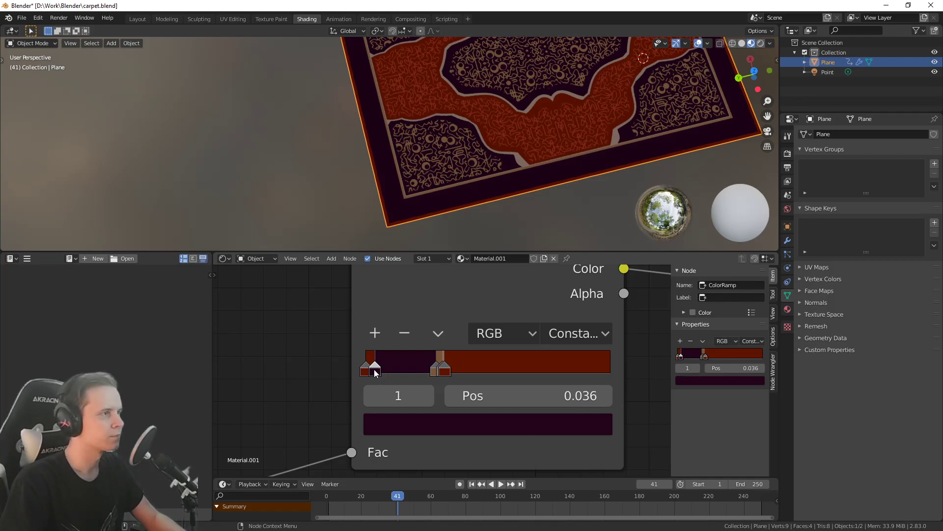
scroll(385, 220, "up", 8)
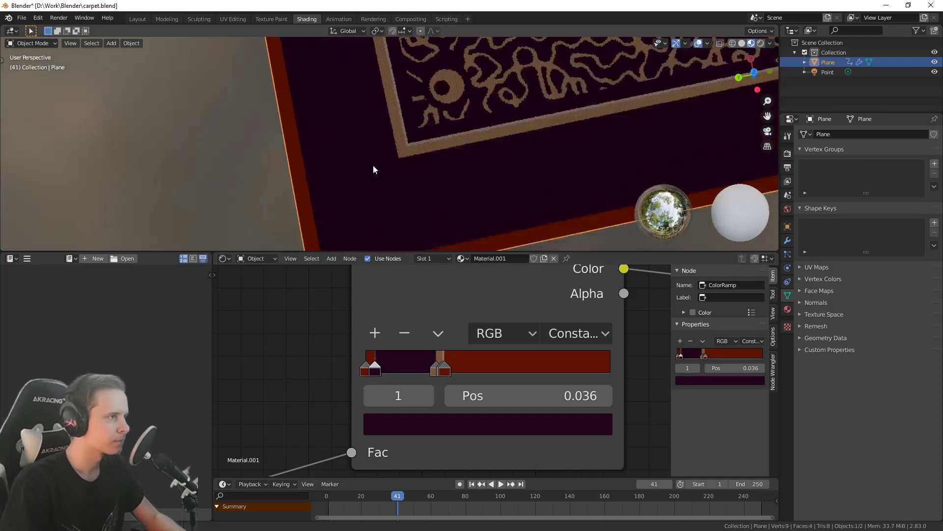
scroll(373, 169, "down", 3)
scroll(317, 310, "down", 10)
scroll(415, 361, "down", 3)
Move the reroute point on the link to the lower ornament branch further down in the node tree
middle_click_drag(406, 430, 423, 295)
middle_click_drag(418, 344, 403, 442)
left_click_drag(281, 357, 299, 344)
key("g")
left_click(292, 406)
Add a Musgrave Texture node in the empty area below the ornament branch
scroll(409, 400, "up", 5)
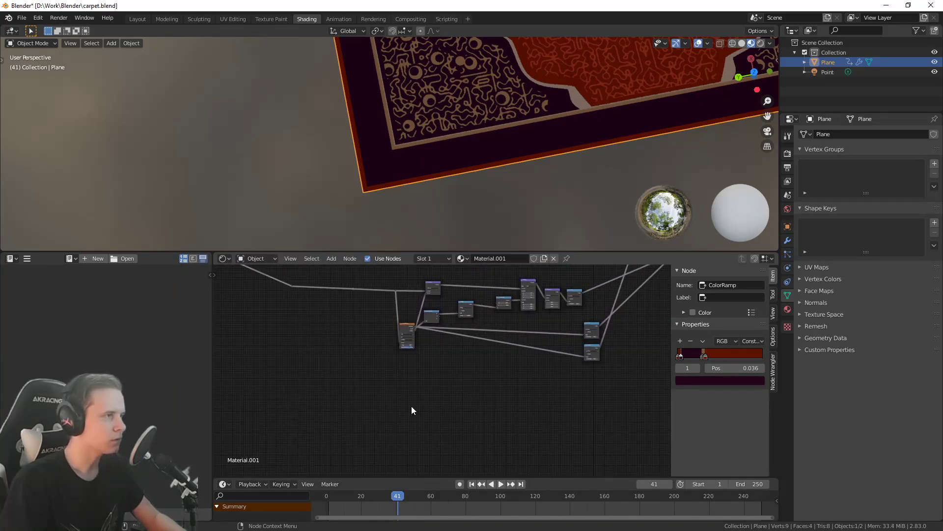
scroll(411, 409, "up", 2)
key("shift+a")
mouse_move(410, 342)
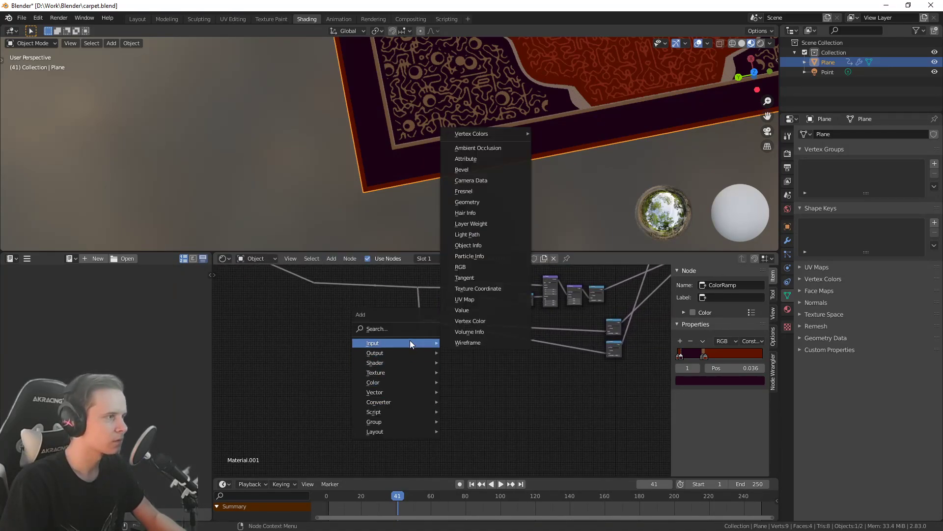
mouse_move(385, 384)
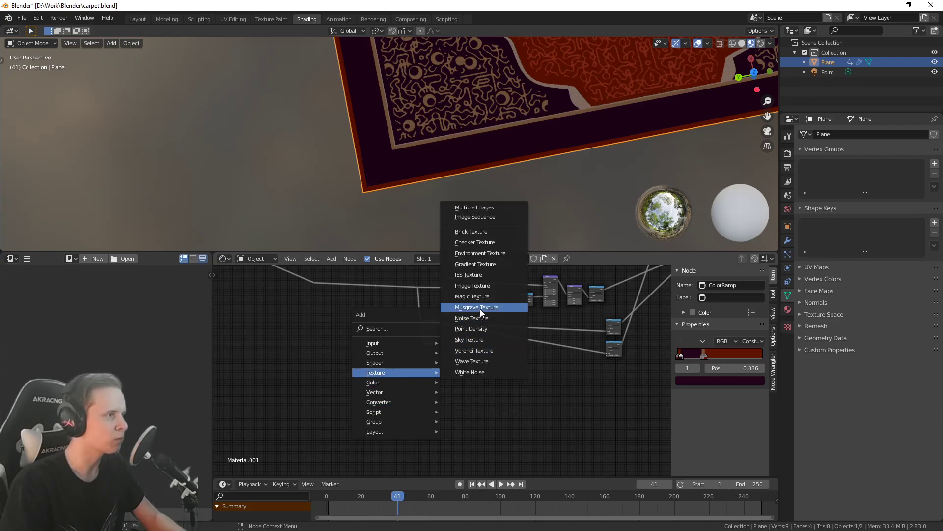
left_click(480, 309)
left_click(351, 388)
Try to link the 2D Voronoi Texture at the start of the tree to the new Musgrave Texture
scroll(334, 343, "up", 1)
middle_click_drag(332, 338, 426, 407)
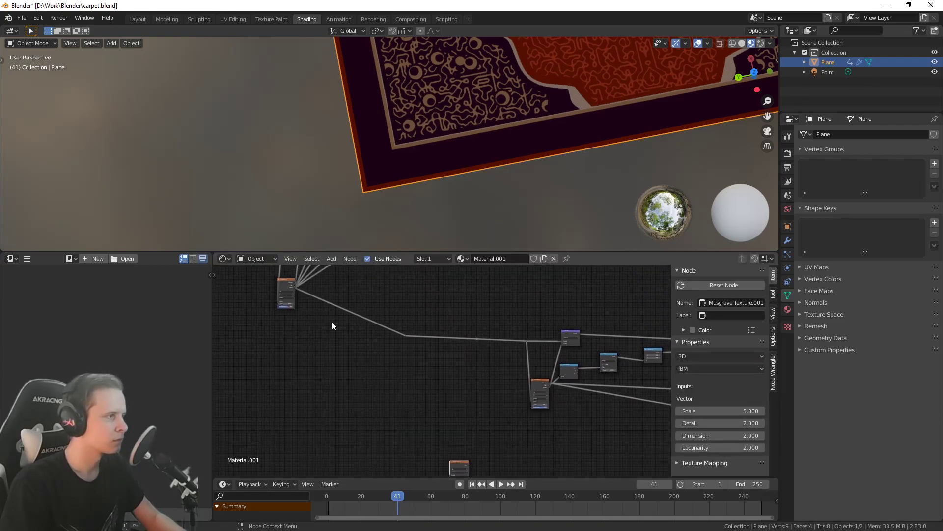
scroll(331, 325, "down", 1)
left_click_drag(304, 293, 278, 300)
scroll(279, 322, "up", 4)
middle_click_drag(280, 325, 317, 323)
scroll(355, 413, "down", 3)
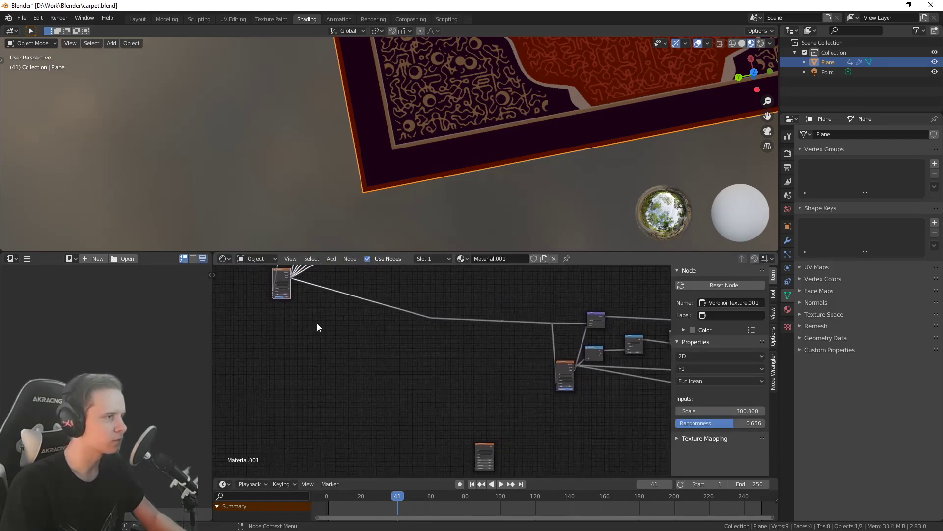
left_click_drag(291, 279, 499, 430)
scroll(500, 426, "up", 3)
middle_click_drag(502, 425, 530, 416)
scroll(487, 372, "up", 3)
scroll(529, 415, "down", 5)
middle_click_drag(397, 346, 403, 371)
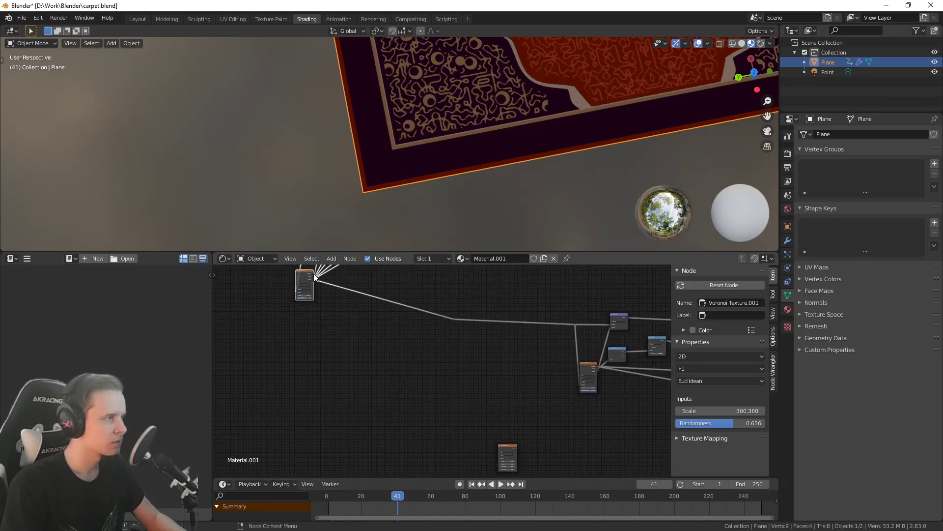
Connect the Voronoi Texture output that feeds the other branches to the new Musgrave Texture's Vector input
scroll(314, 278, "up", 4)
middle_click_drag(315, 280, 381, 362)
scroll(418, 379, "up", 4)
scroll(431, 411, "down", 6)
middle_click_drag(457, 445, 397, 339)
scroll(393, 314, "down", 1)
left_click_drag(337, 273, 516, 451)
scroll(455, 316, "up", 3)
middle_click_drag(551, 437, 455, 346)
scroll(468, 359, "up", 6)
Preview the new Musgrave Texture on the carpet and frame the carpet in the viewport
left_click(455, 364, "ctrl+shift")
scroll(532, 357, "down", 5)
middle_click_drag(532, 356, 446, 407)
scroll(465, 362, "down", 1)
scroll(446, 407, "down", 1)
scroll(501, 152, "down", 2)
scroll(501, 156, "down", 3)
middle_click_drag(483, 158, 445, 198, "shift")
scroll(477, 201, "up", 1)
scroll(445, 198, "up", 1)
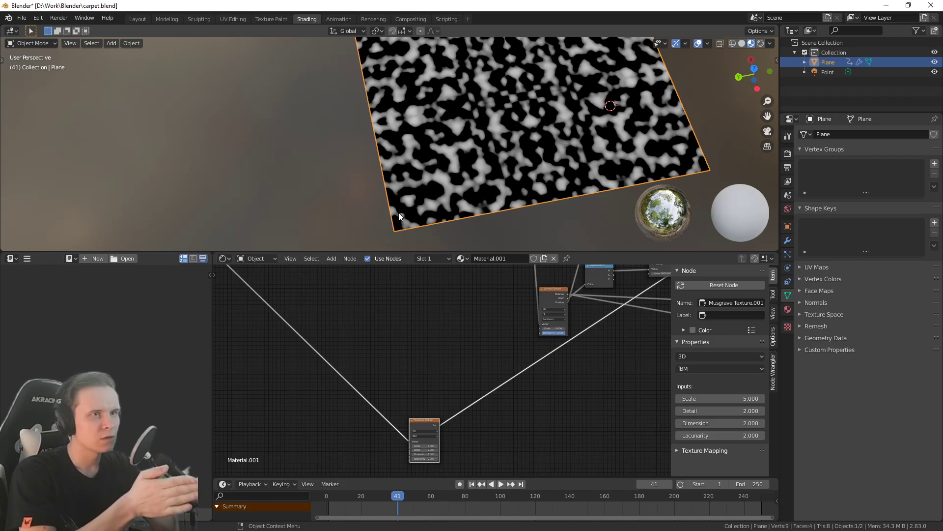
Examine the link running from the Voronoi Texture to the Musgrave Texture and the surrounding branches
scroll(408, 364, "up", 3)
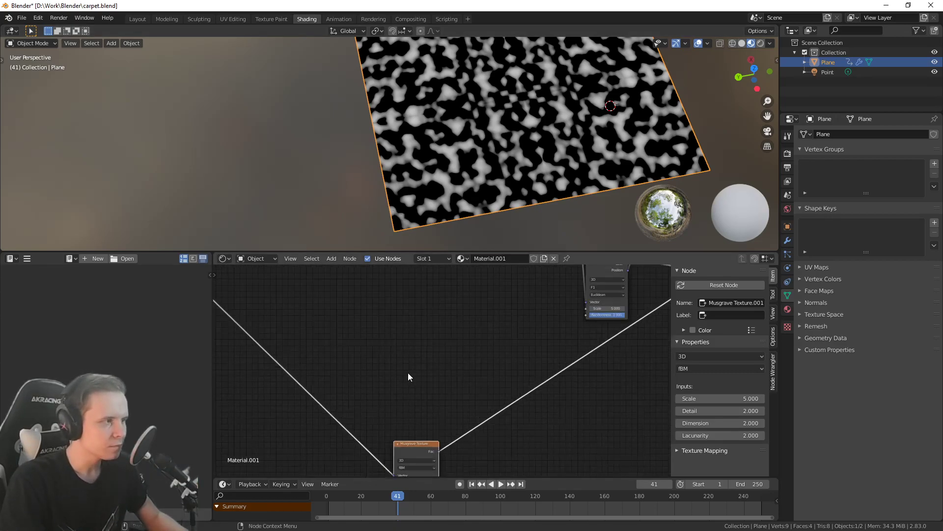
middle_click_drag(285, 295, 364, 379)
scroll(389, 344, "down", 3)
middle_click_drag(285, 275, 356, 339)
scroll(355, 339, "down", 2)
scroll(352, 334, "up", 4)
middle_click_drag(495, 416, 456, 375)
scroll(462, 378, "down", 5)
middle_click_drag(489, 390, 330, 273)
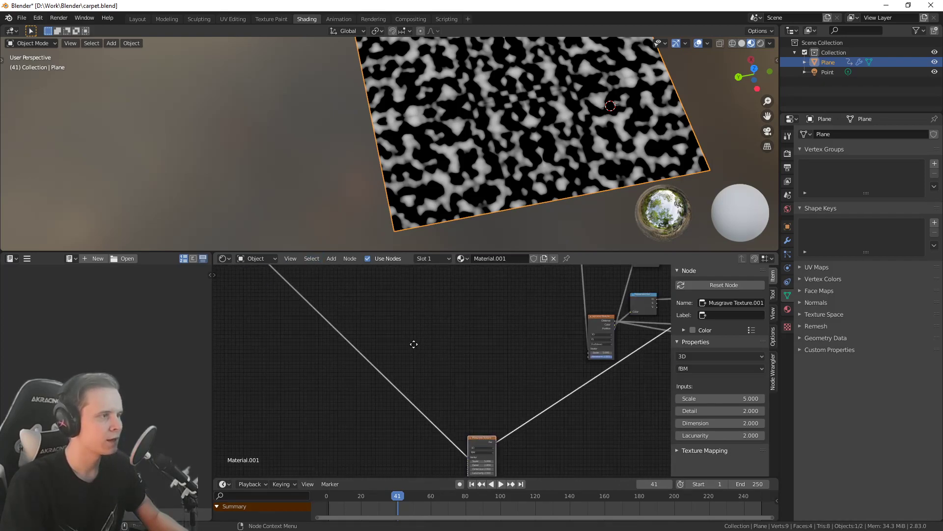
middle_click_drag(410, 346, 446, 301)
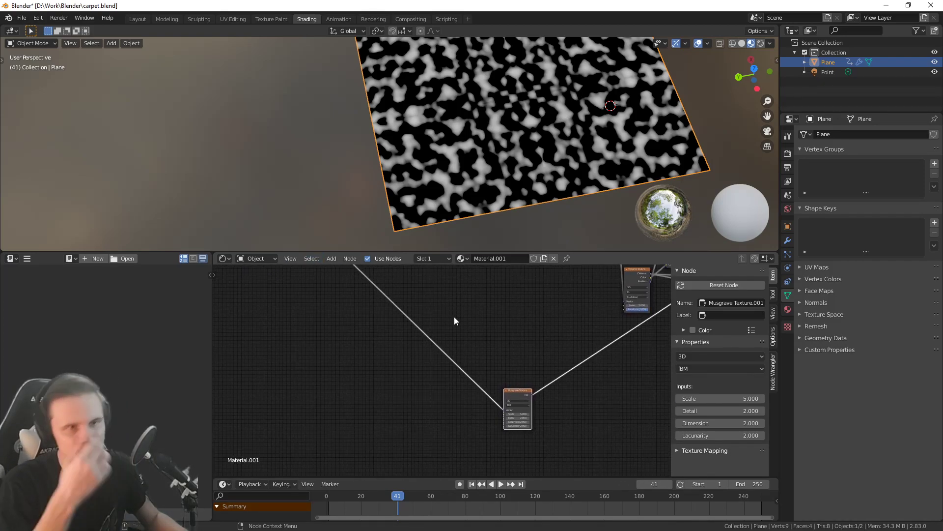
middle_click_drag(459, 318, 489, 325)
Set the new Musgrave Texture's Detail to 1 and its Scale to 3.810
scroll(485, 380, "up", 5)
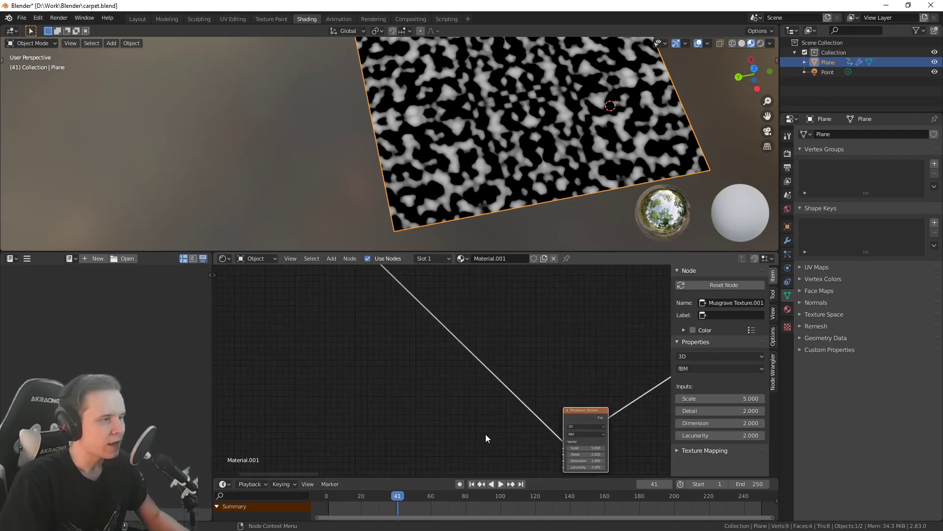
middle_click_drag(495, 436, 372, 374)
scroll(413, 361, "up", 2)
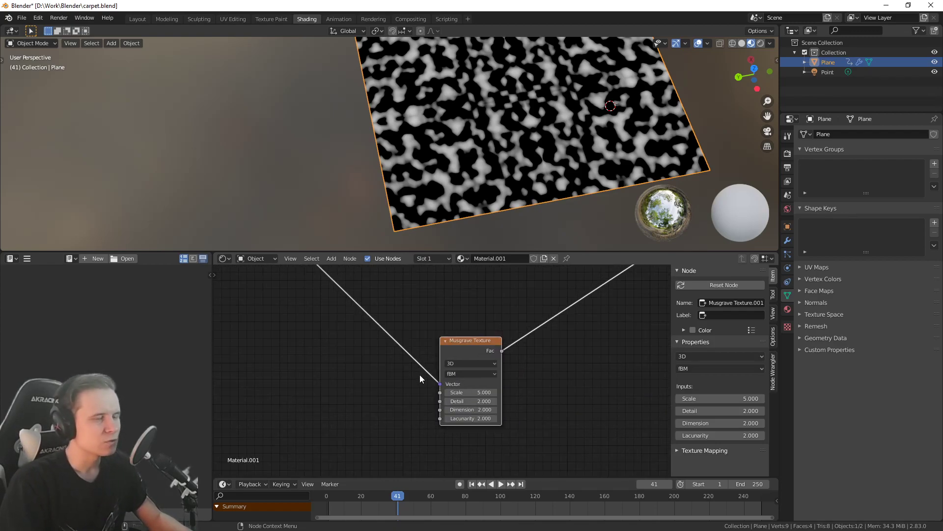
left_click(454, 389)
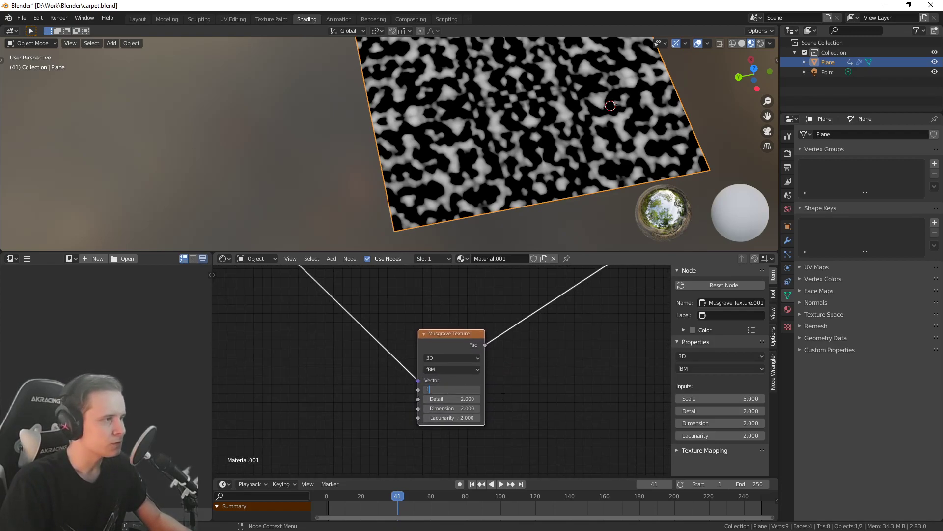
key("Escape")
left_click(474, 400)
type("1")
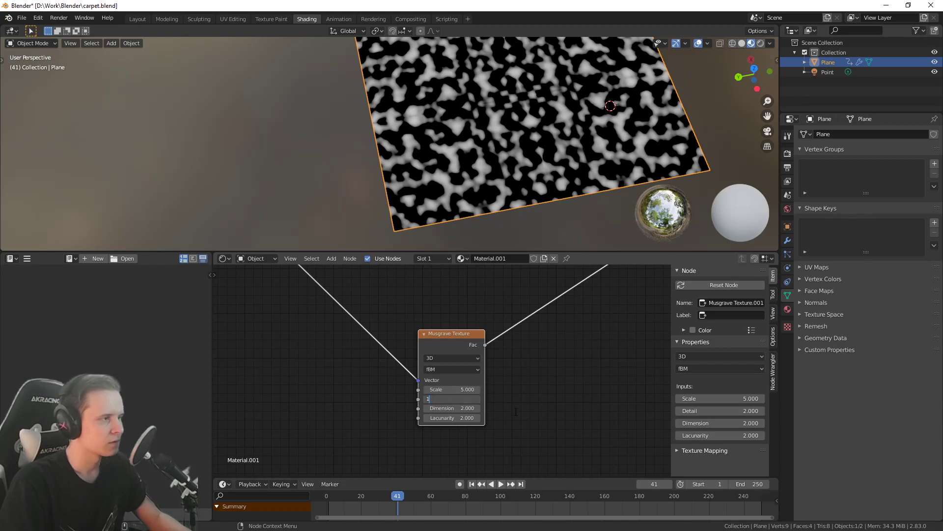
type(".6")
key("Return")
left_click_drag(461, 400, 390, 389)
scroll(449, 390, "down", 1)
middle_click_drag(332, 351, 461, 396)
scroll(459, 388, "down", 5)
middle_click_drag(436, 365, 442, 371)
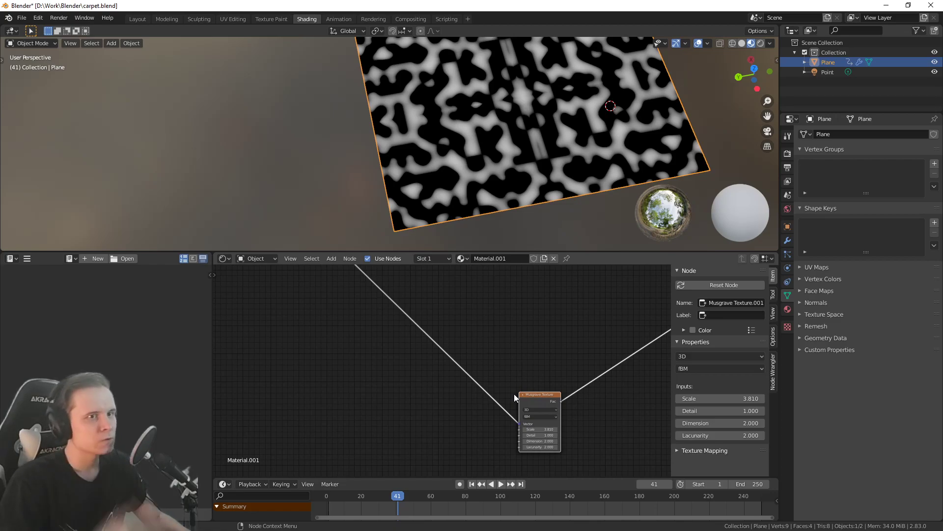
Search the node tree for the Separate XYZ and Minimum nodes that drive the border colour ramps
middle_click_drag(400, 412, 463, 440)
scroll(449, 437, "down", 5)
middle_click_drag(426, 390, 464, 414)
scroll(448, 423, "down", 6)
middle_click_drag(449, 362, 412, 319)
scroll(413, 334, "up", 6)
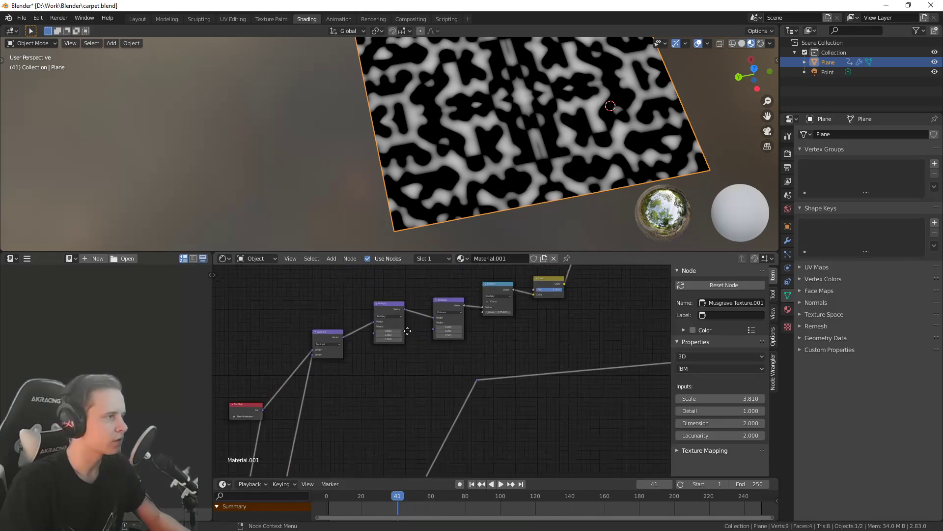
scroll(435, 336, "up", 4)
middle_click_drag(448, 311, 408, 340)
scroll(413, 346, "down", 4)
middle_click_drag(637, 388, 408, 401)
scroll(418, 395, "down", 4)
scroll(493, 364, "down", 3)
middle_click_drag(510, 349, 473, 326)
scroll(520, 359, "up", 6)
middle_click_drag(538, 364, 461, 380)
scroll(395, 375, "up", 4)
Duplicate the border's Separate XYZ and Minimum nodes and place the copies beside the new Musgrave Texture
left_click_drag(340, 323, 473, 408)
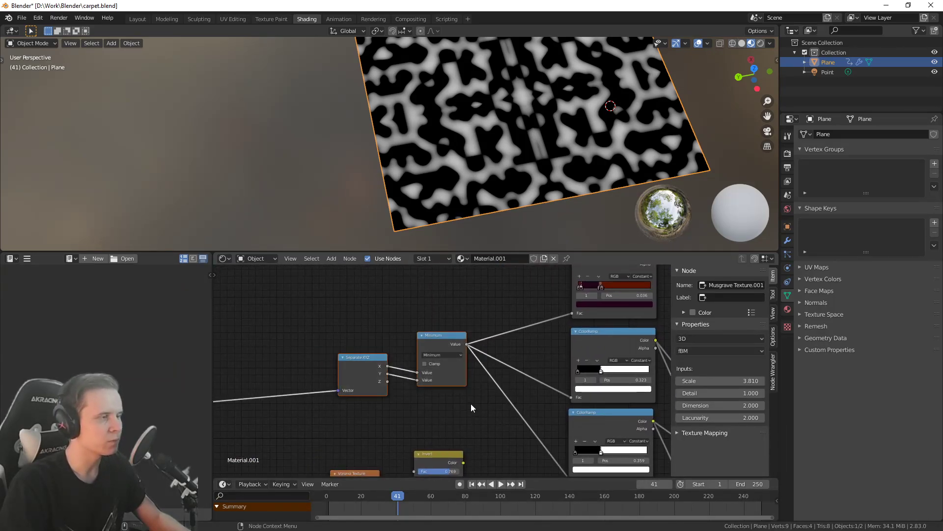
scroll(428, 373, "down", 3)
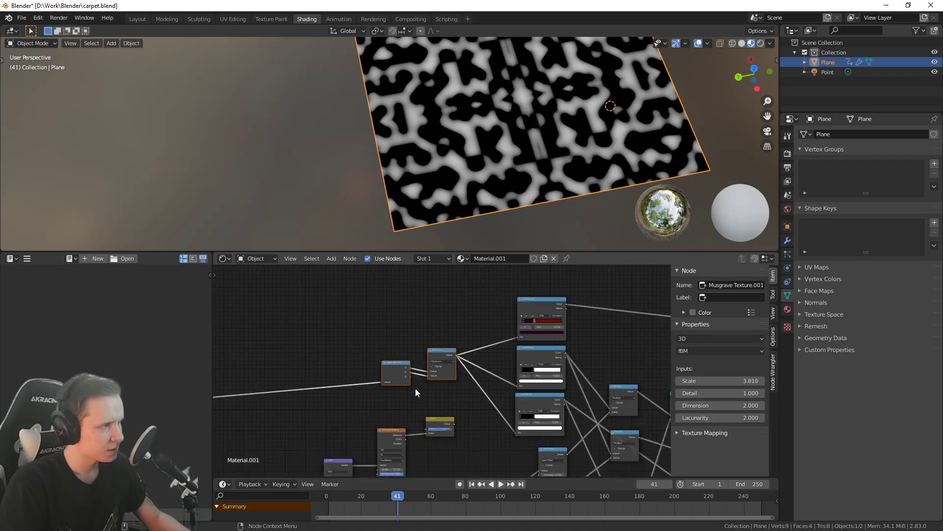
scroll(446, 385, "down", 5)
middle_click_drag(505, 379, 484, 339)
key("shift+d")
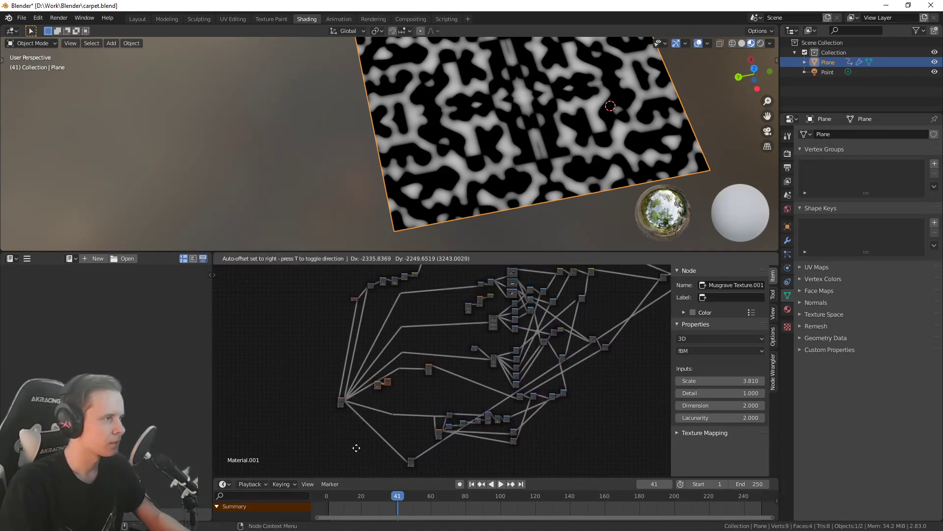
left_click(384, 297)
middle_click_drag(403, 332, 469, 448)
scroll(438, 312, "up", 10)
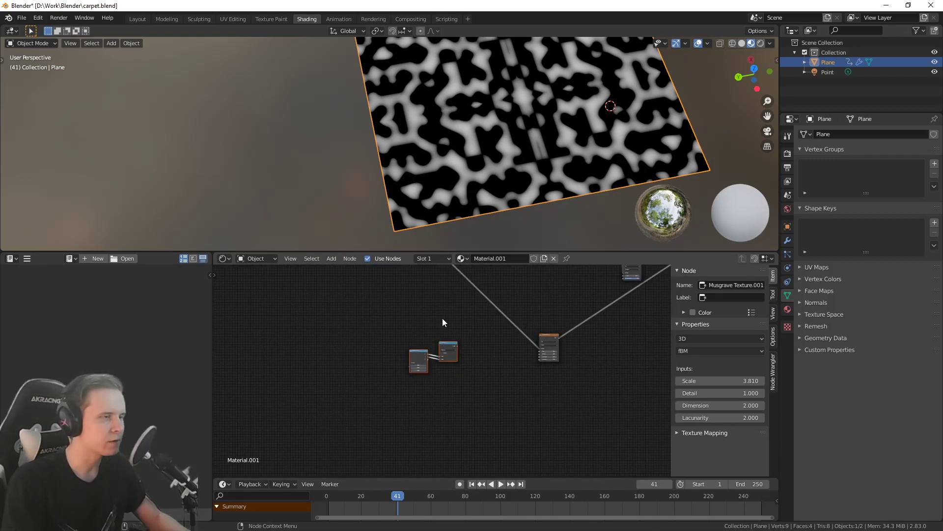
scroll(442, 318, "up", 2)
middle_click_drag(415, 354, 407, 391)
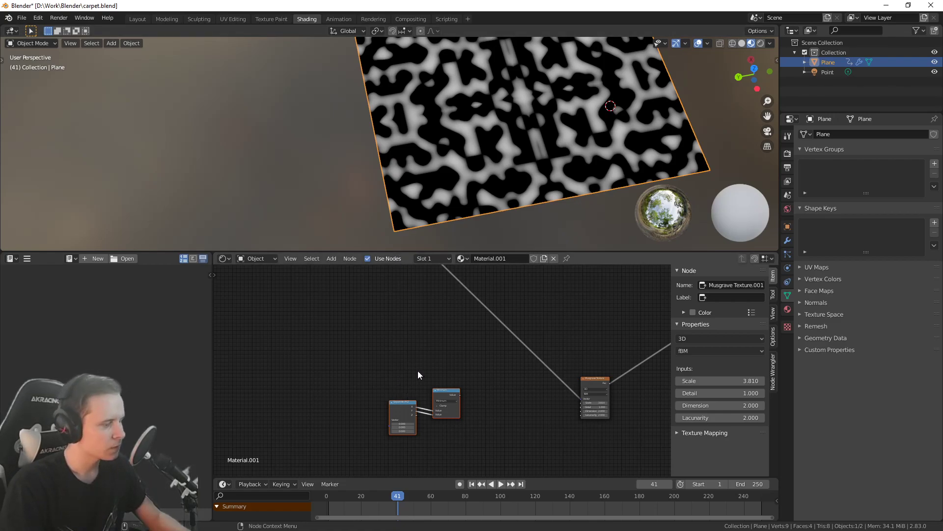
key("g")
left_click(444, 348)
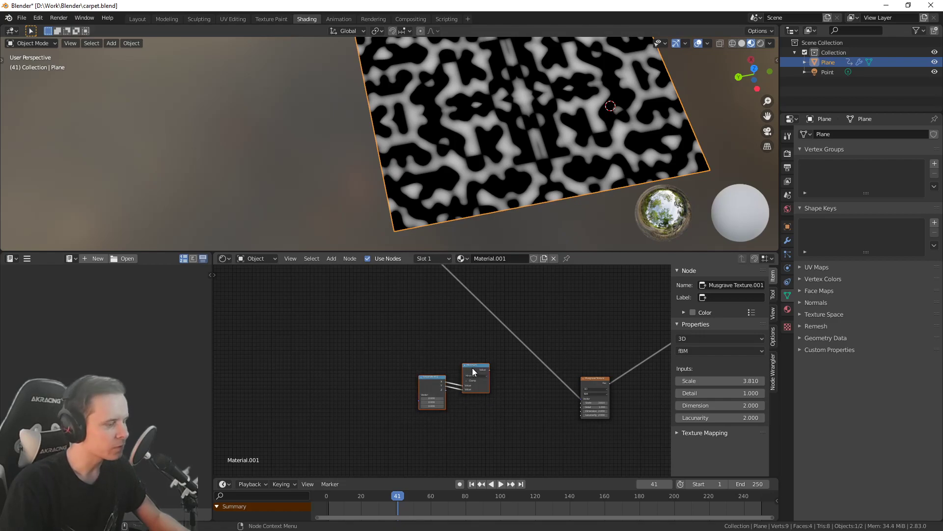
Raise the copied Minimum node, duplicate it below, and set the duplicate's operation to Maximum
scroll(473, 373, "up", 3)
left_click(457, 355)
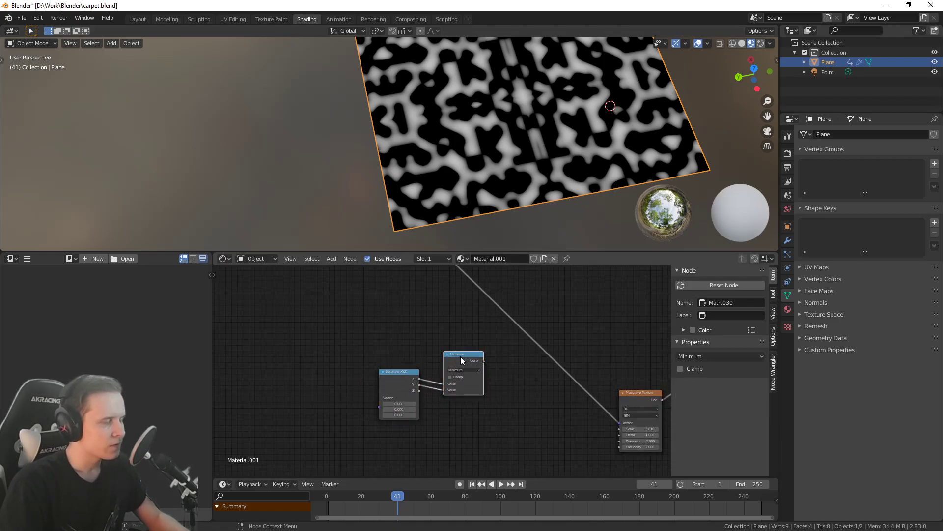
left_click_drag(459, 358, 459, 337)
scroll(461, 350, "up", 2)
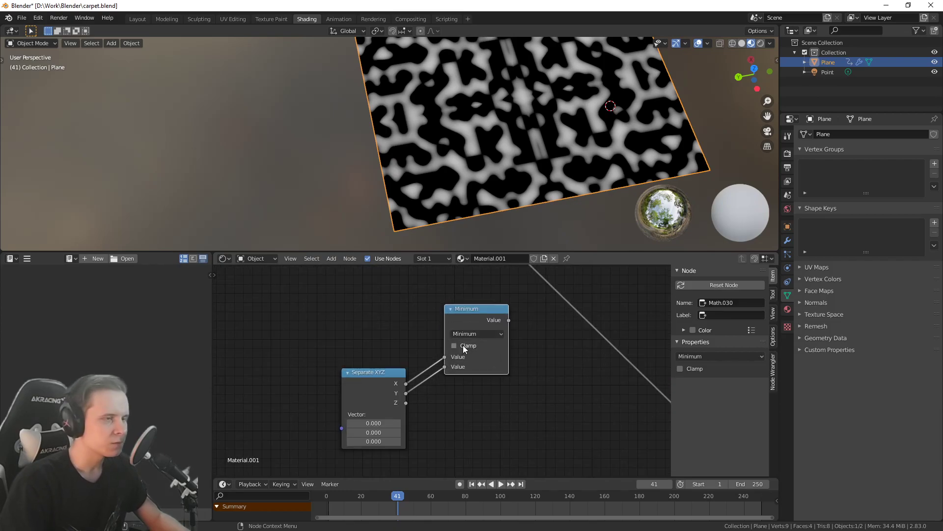
key("shift+d")
left_click(478, 407)
left_click(478, 407)
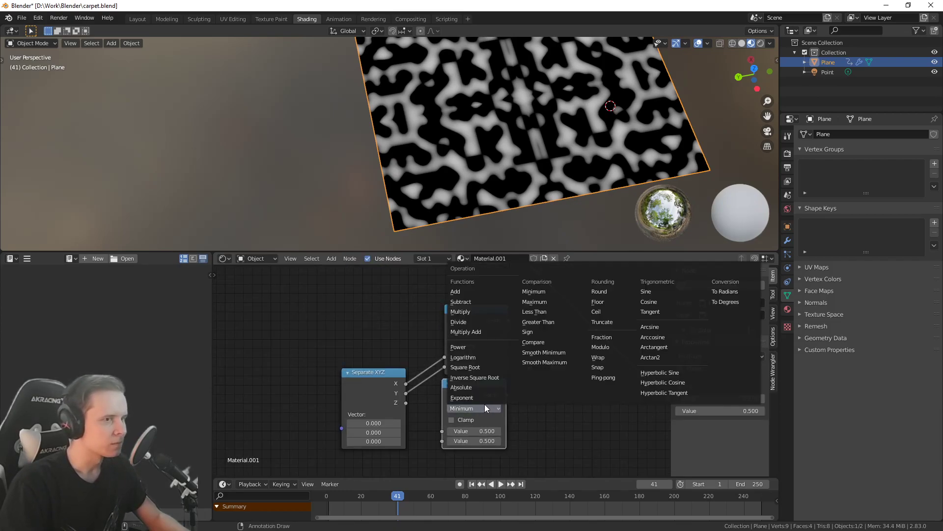
left_click(546, 301)
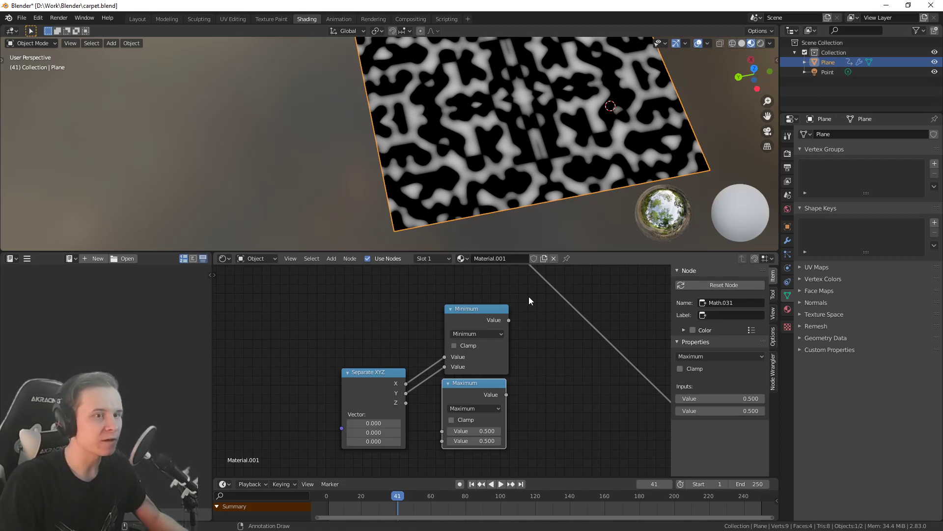
scroll(484, 311, "up", 4)
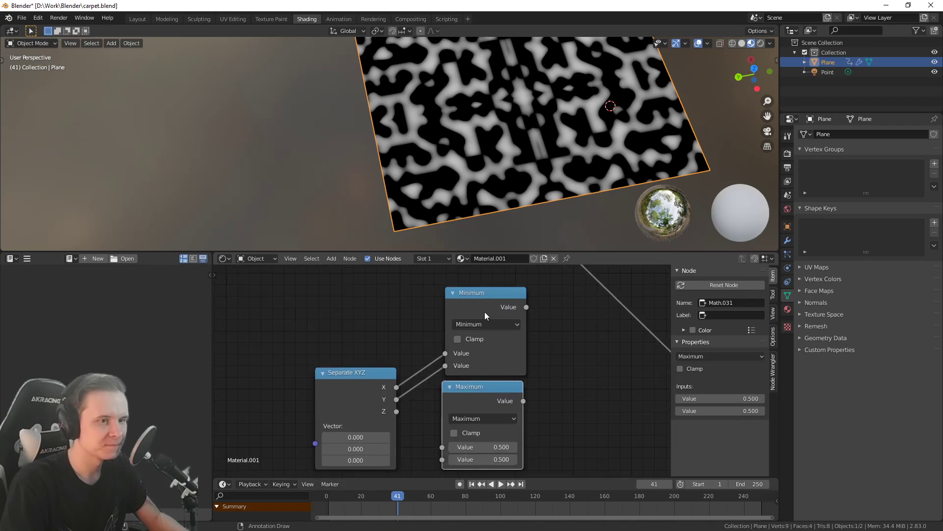
Link the Separate XYZ node's X and Y outputs to the two value inputs of the Maximum node
middle_click_drag(469, 317, 485, 265)
scroll(481, 442, "up", 1)
mouse_move(407, 333)
left_mouse_down()
mouse_move(461, 405)
mouse_move(406, 348)
left_mouse_up()
middle_click_drag(555, 380, 537, 390)
scroll(536, 390, "down", 1)
middle_click_drag(533, 390, 519, 430)
scroll(469, 377, "down", 2)
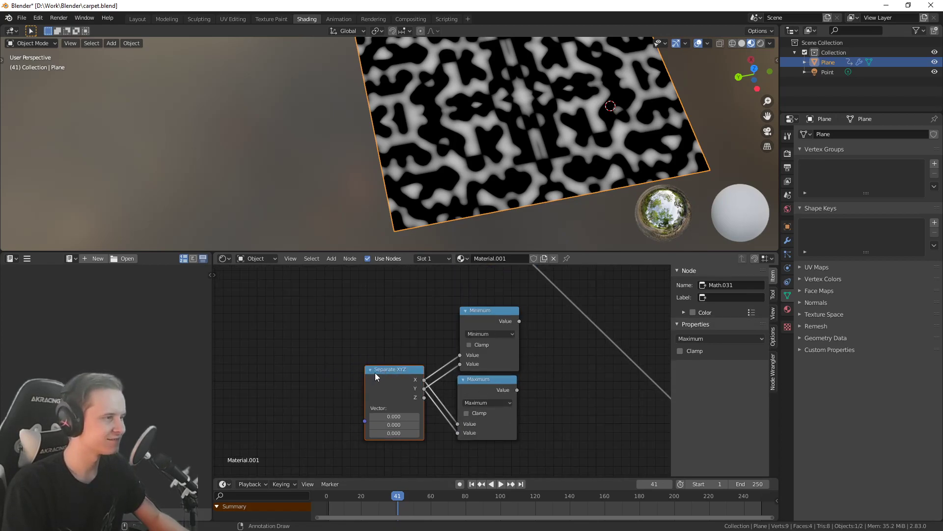
Space out the Separate XYZ and Maximum nodes and preview the Maximum node's output on the plane
left_click_drag(372, 373, 326, 377)
left_click_drag(466, 391, 475, 396)
scroll(540, 397, "down", 3)
middle_click_drag(545, 395, 476, 383)
scroll(441, 382, "down", 2)
left_click_drag(432, 380, 420, 380)
left_click(419, 382, "ctrl+shift")
middle_click_drag(448, 377, 465, 379)
left_click_drag(439, 380, 457, 380)
scroll(428, 205, "up", 3)
middle_click_drag(429, 204, 395, 83, "shift")
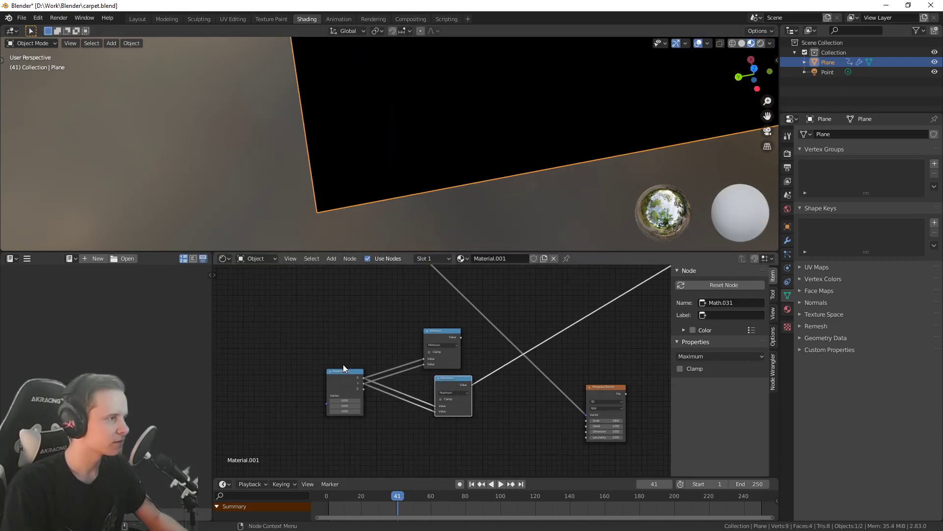
Link the Voronoi Texture's Position output to the Vector input of the Separate XYZ node
scroll(343, 315, "down", 4)
scroll(379, 320, "up", 2)
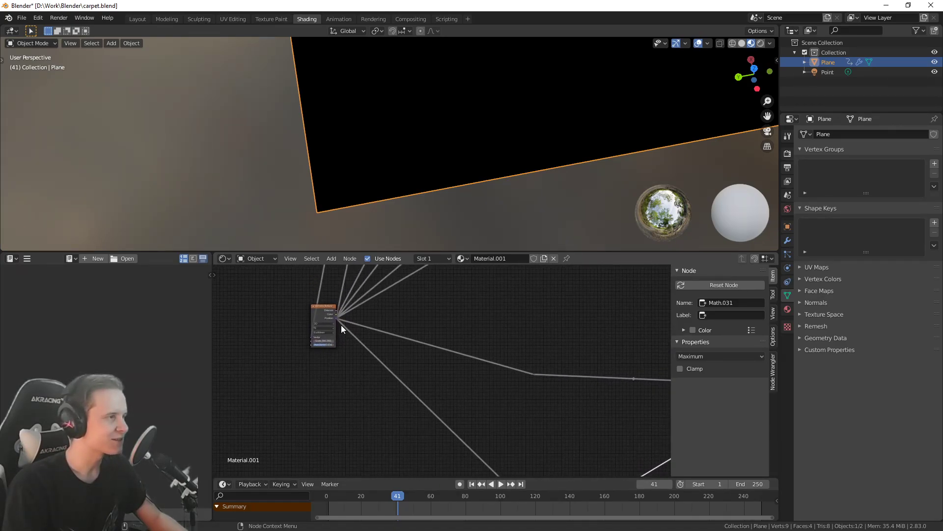
left_click(338, 323)
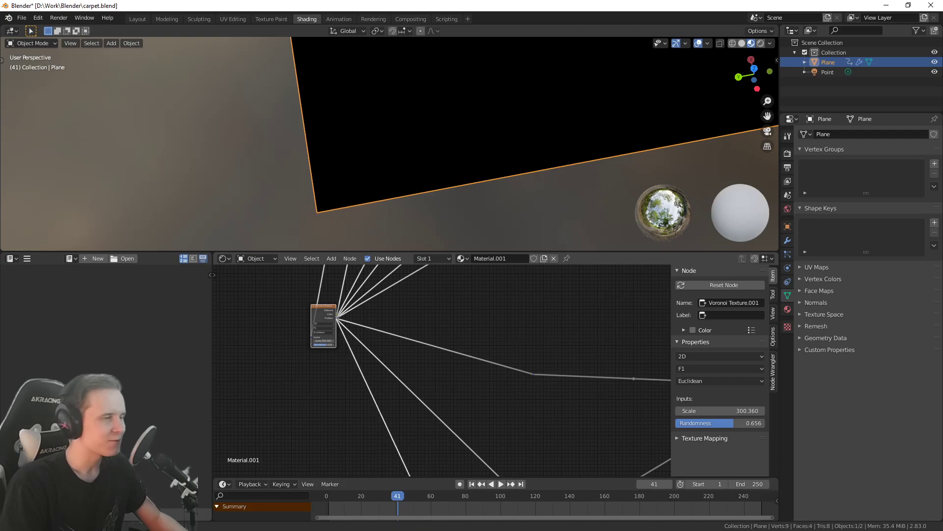
scroll(344, 316, "down", 3)
left_click_drag(319, 276, 385, 467)
scroll(402, 355, "up", 9)
middle_click_drag(373, 384, 393, 283)
scroll(391, 341, "up", 3)
middle_click_drag(390, 347, 393, 291)
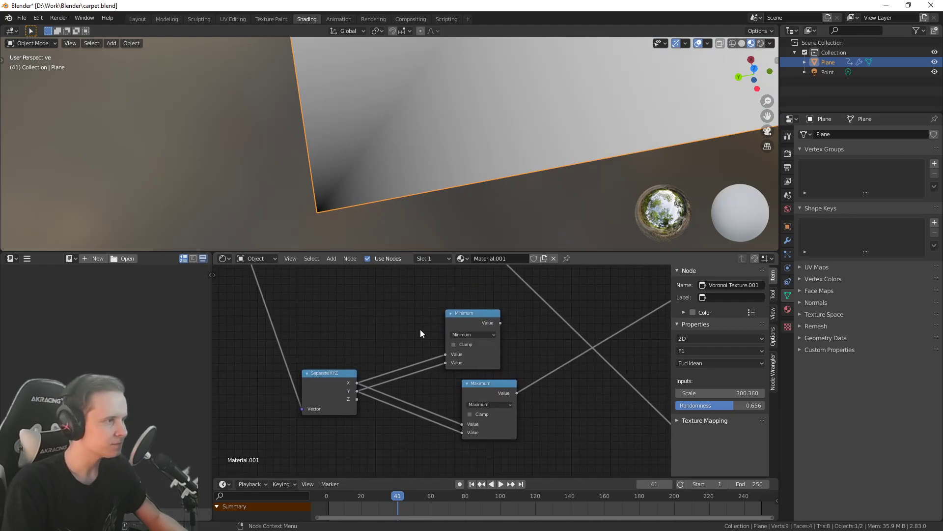
Line up the Maximum node below the Minimum node and preview the Minimum node's output on the plane
scroll(414, 323, "up", 1)
left_click_drag(483, 407, 469, 414)
left_click(469, 316, "ctrl+shift")
middle_click_drag(407, 179, 393, 195)
scroll(397, 196, "down", 1)
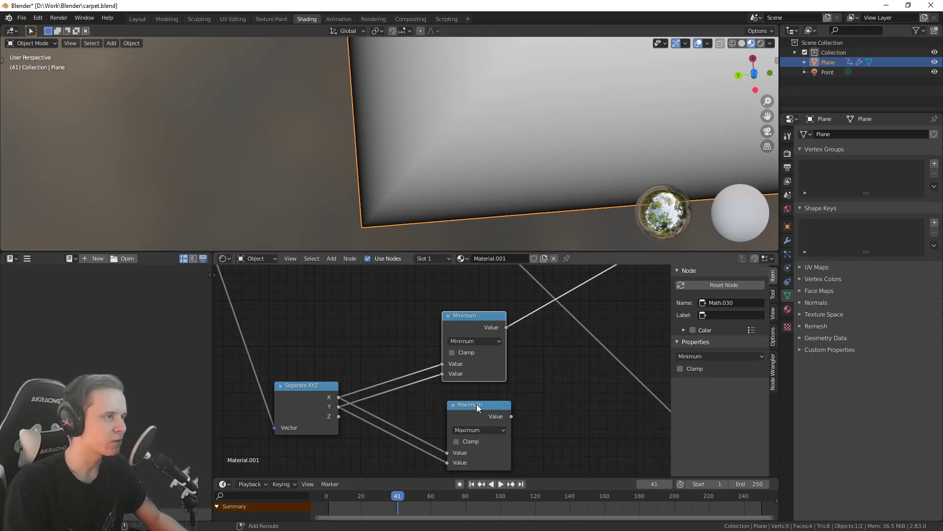
Preview the Maximum node's output on the plane and examine the gradient at the plane's corners
middle_click_drag(473, 382, 460, 366)
left_click(449, 395, "ctrl+shift")
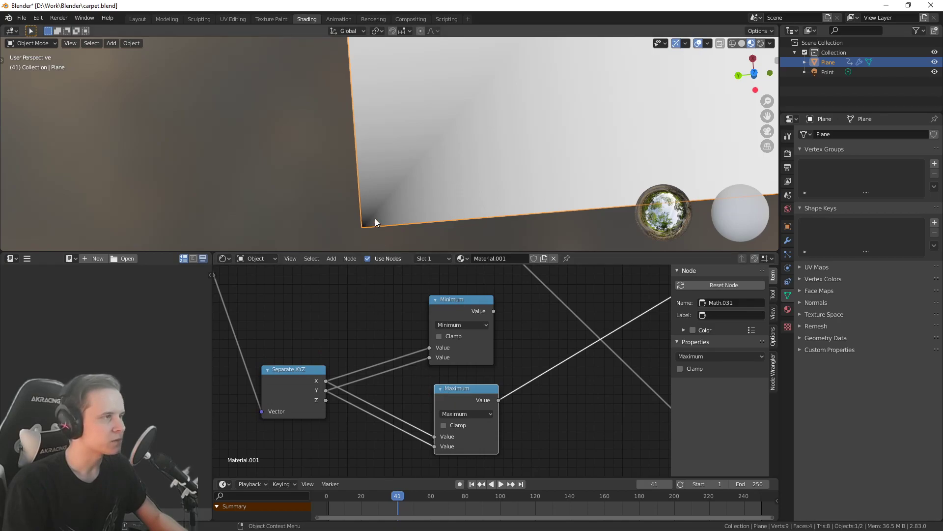
scroll(376, 226, "up", 2)
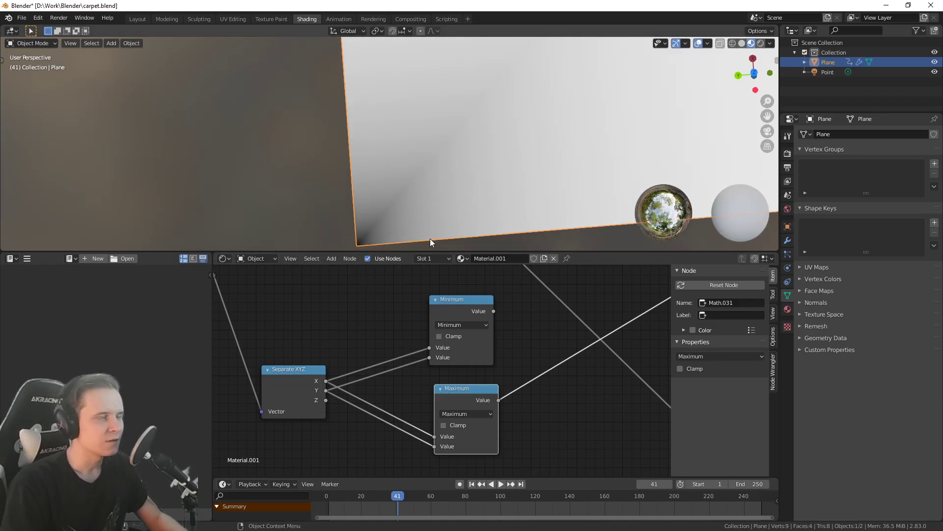
scroll(391, 210, "down", 3)
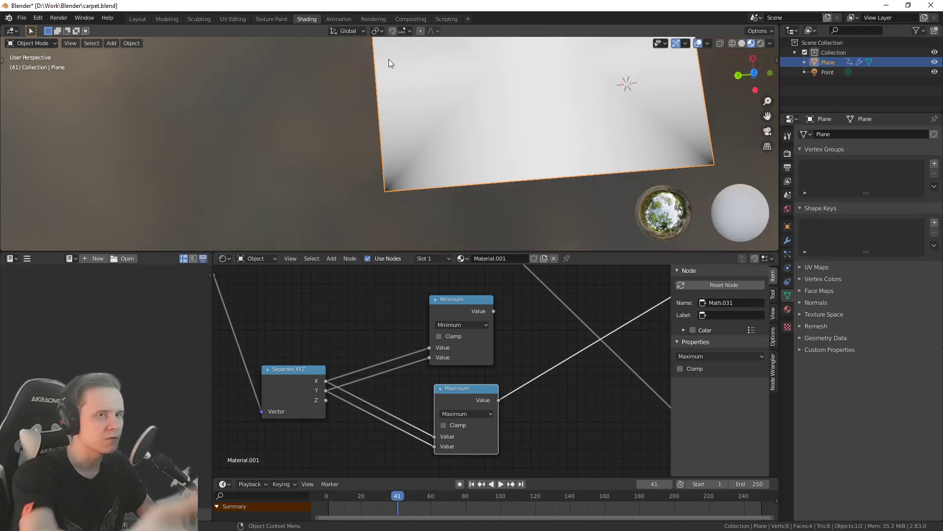
Add a Combine XYZ node after the Minimum and Maximum nodes, linking Minimum to its X input and Maximum to its Y input
scroll(467, 353, "down", 3)
mouse_move(460, 345)
middle_mouse_down()
mouse_move(467, 352)
mouse_move(397, 375)
mouse_move(445, 346)
middle_mouse_up()
left_click_drag(410, 389, 372, 400)
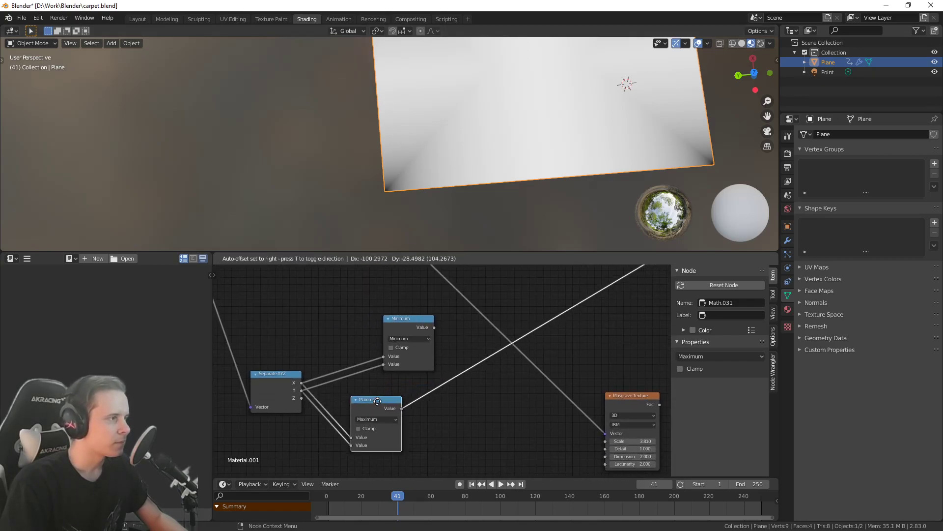
left_click_drag(406, 321, 376, 325)
key("shift+a")
mouse_move(424, 326)
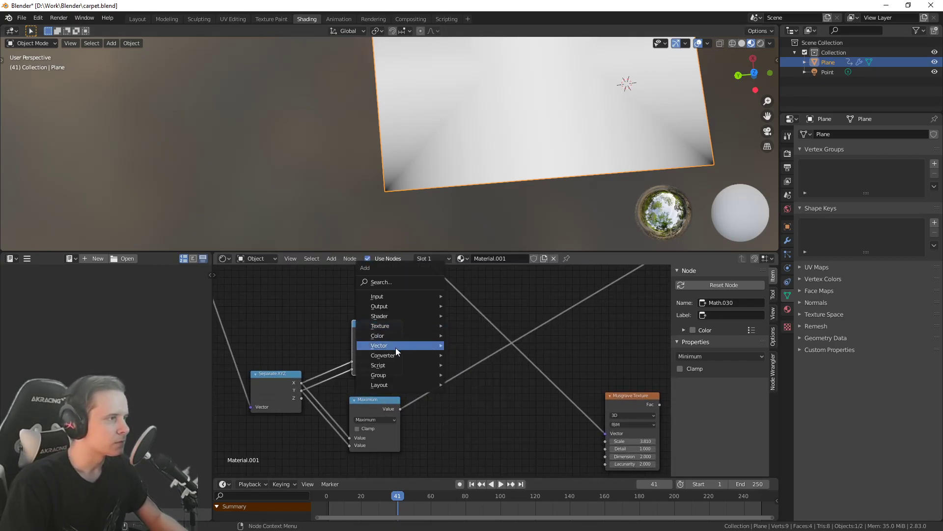
mouse_move(420, 353)
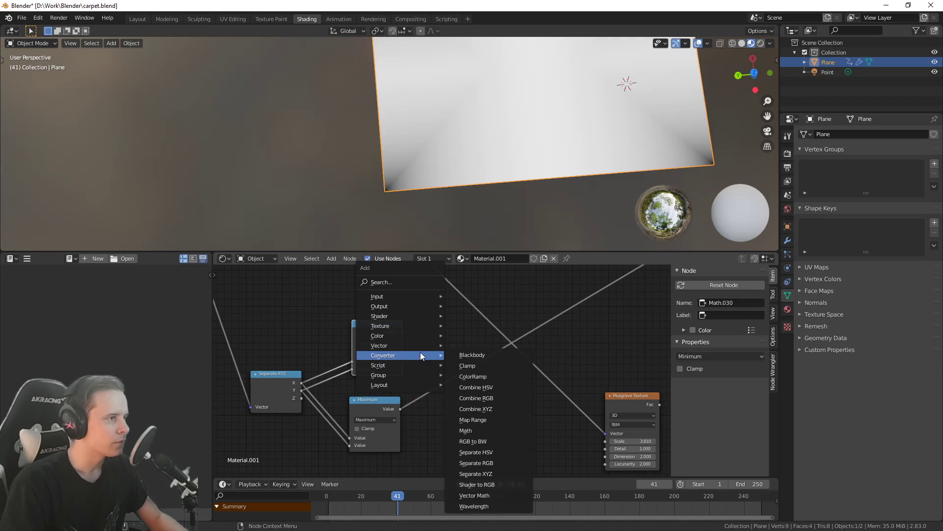
left_click(476, 409)
left_click_drag(403, 332, 396, 407)
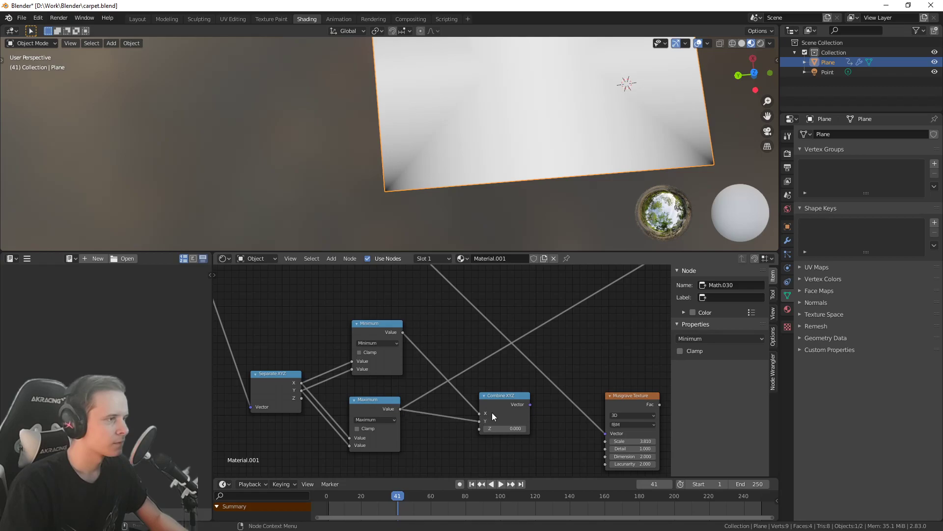
Link the Combine XYZ vector to the Musgrave Texture's Vector input and preview the Musgrave Texture on the plane
middle_click_drag(491, 412, 426, 388)
left_click_drag(466, 384, 542, 415)
left_click(555, 382, "ctrl+shift")
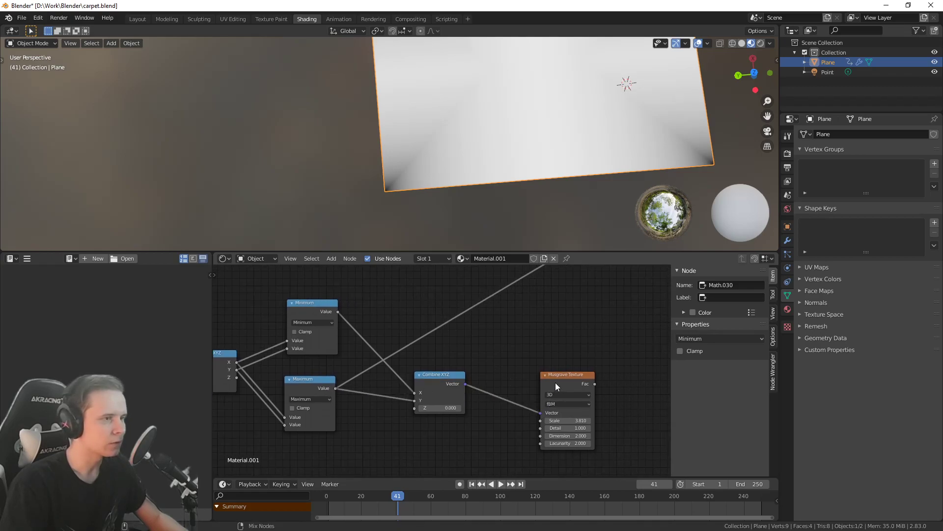
middle_click_drag(434, 156, 405, 196)
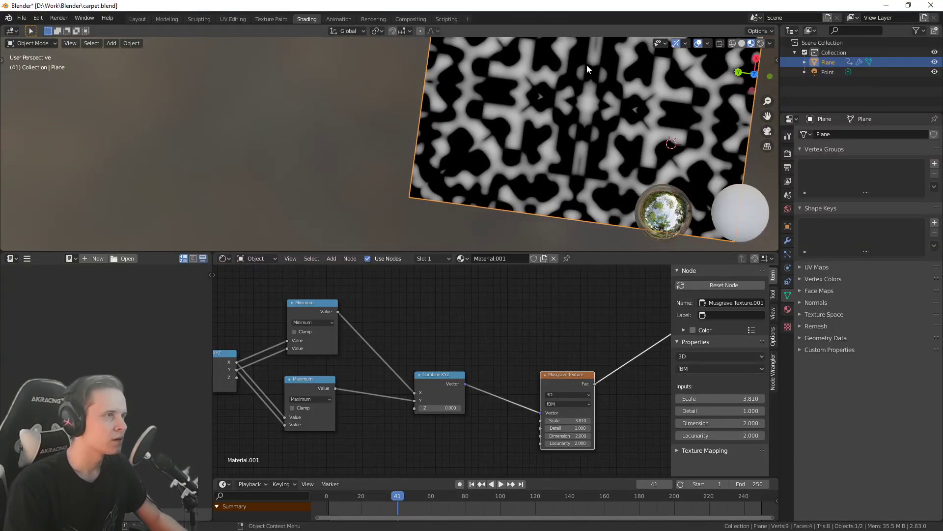
middle_click_drag(475, 152, 447, 184)
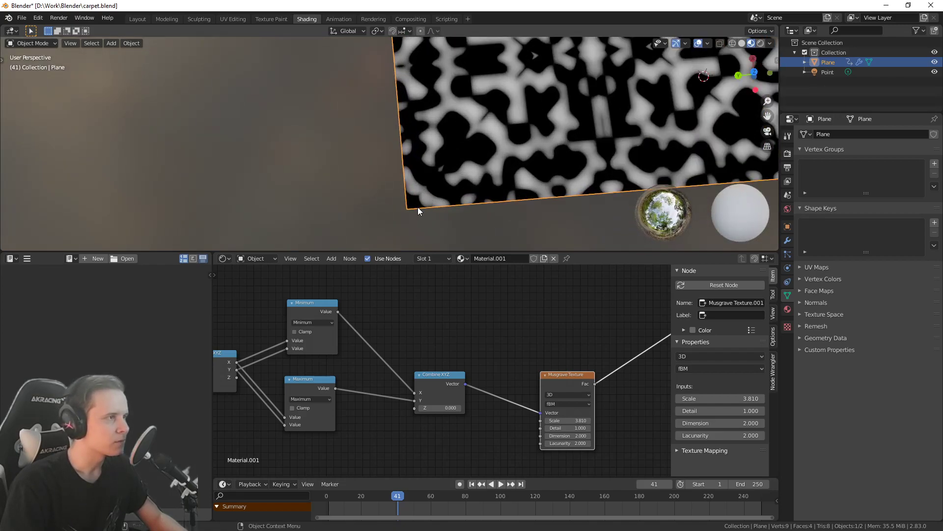
middle_click_drag(568, 192, 374, 137)
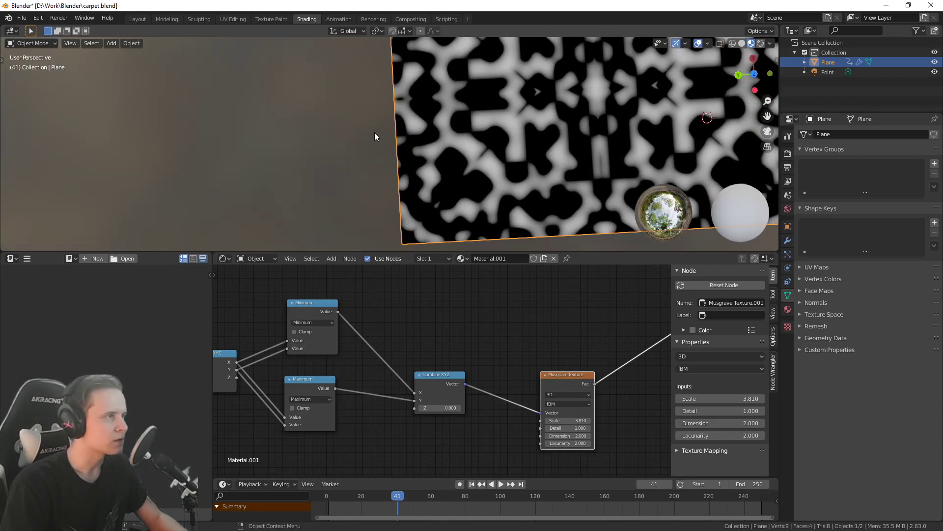
middle_click_drag(459, 173, 390, 133, "shift")
scroll(394, 135, "down", 2)
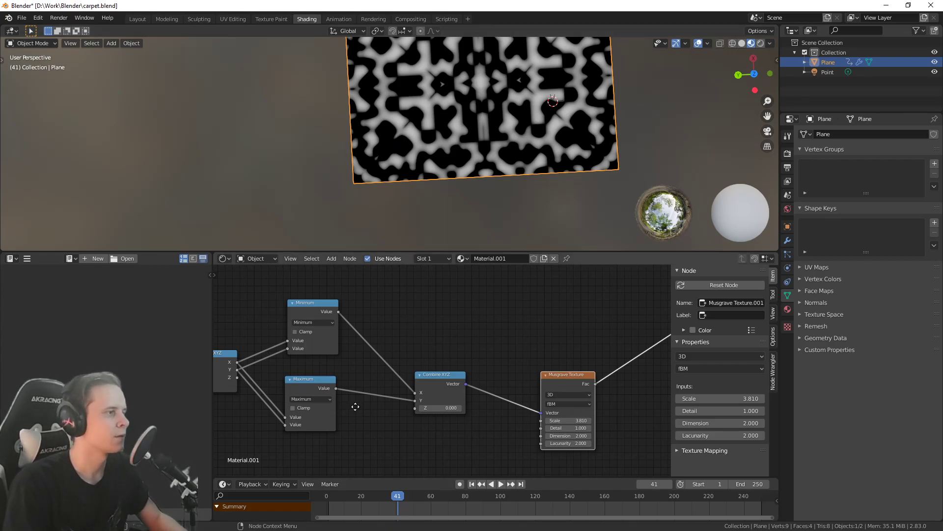
Rearrange the Separate XYZ, Minimum and Maximum nodes into a tidier layout before the Combine XYZ node
scroll(347, 410, "down", 3)
left_click_drag(390, 434, 438, 335)
key("g")
left_click(472, 355)
left_click_drag(345, 387, 344, 406)
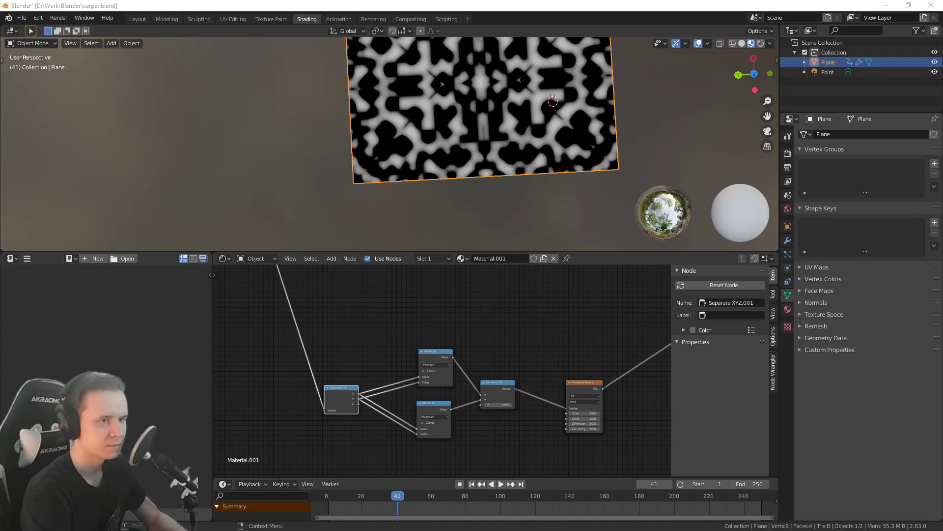
Switch to Paint and enlarge the blank canvas to nearly the full width and height of the window
mouse_move(942, 270)
left_mouse_down()
mouse_move(617, 269)
mouse_move(236, 8)
left_mouse_up()
left_click_drag(381, 374, 883, 486)
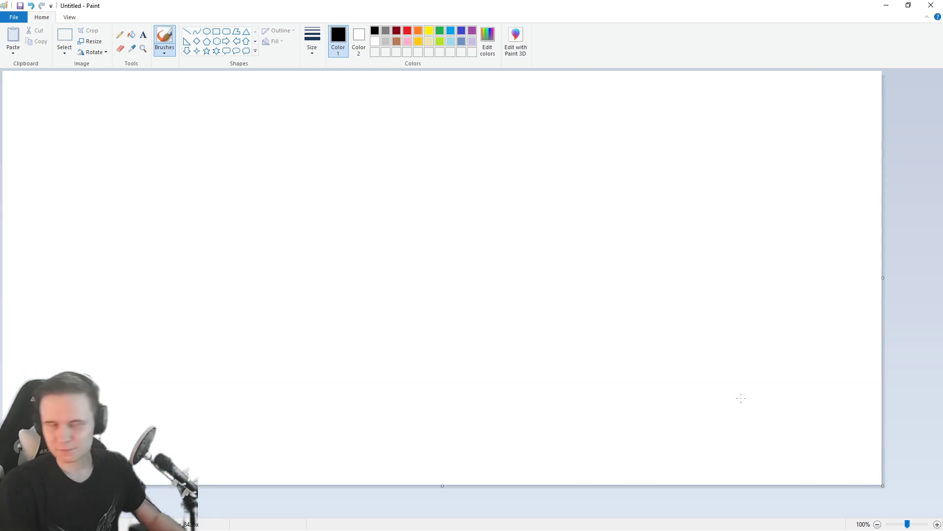
left_click(310, 167)
key("ctrl+z")
Draw a horizontal axis labelled X with a forward arrow beneath it, and a vertical axis labelled X1, using the Line tool
left_click(187, 31)
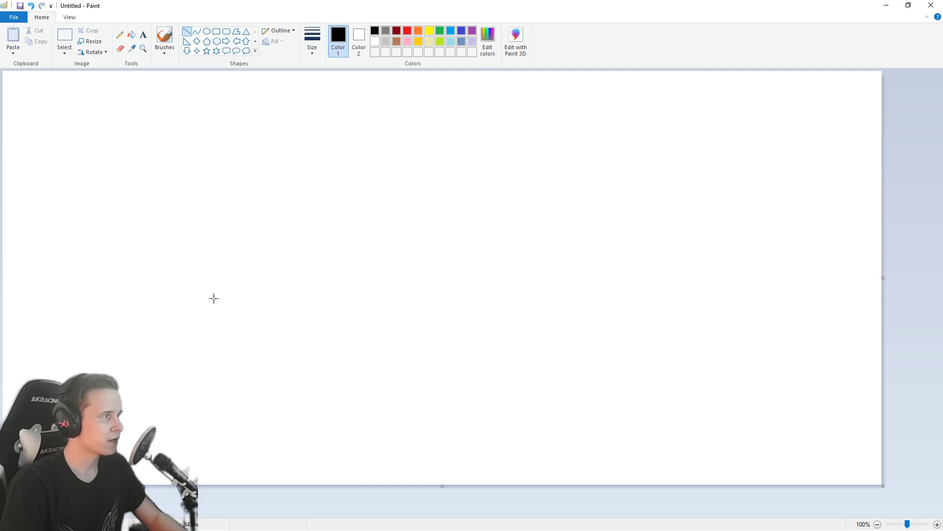
left_click_drag(179, 335, 663, 335)
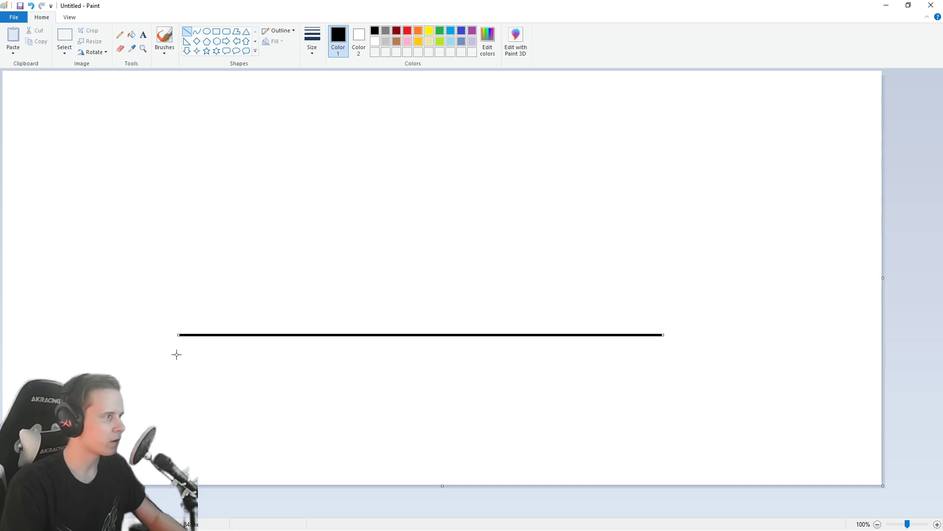
left_click_drag(178, 372, 314, 372)
key("ctrl+z")
left_click_drag(201, 381, 333, 382)
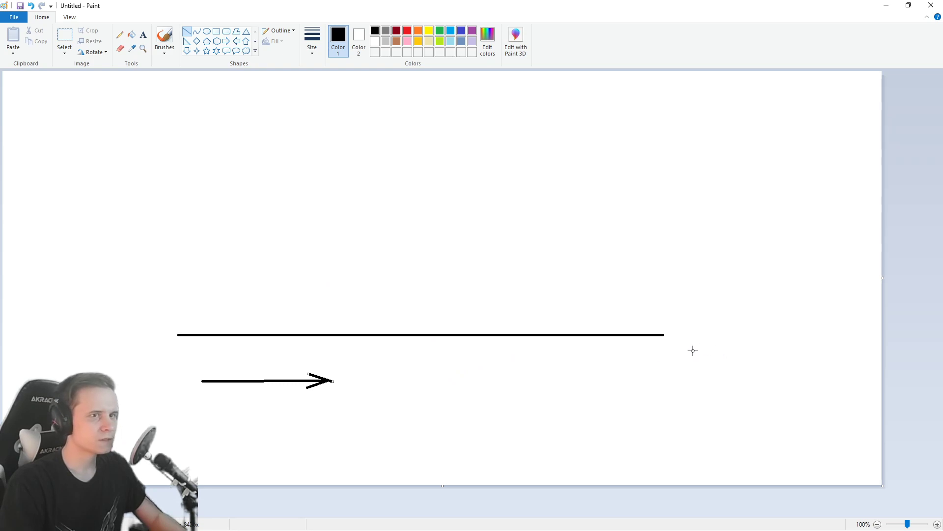
mouse_move(668, 366)
left_mouse_down()
mouse_move(683, 351)
mouse_move(682, 365)
left_mouse_up()
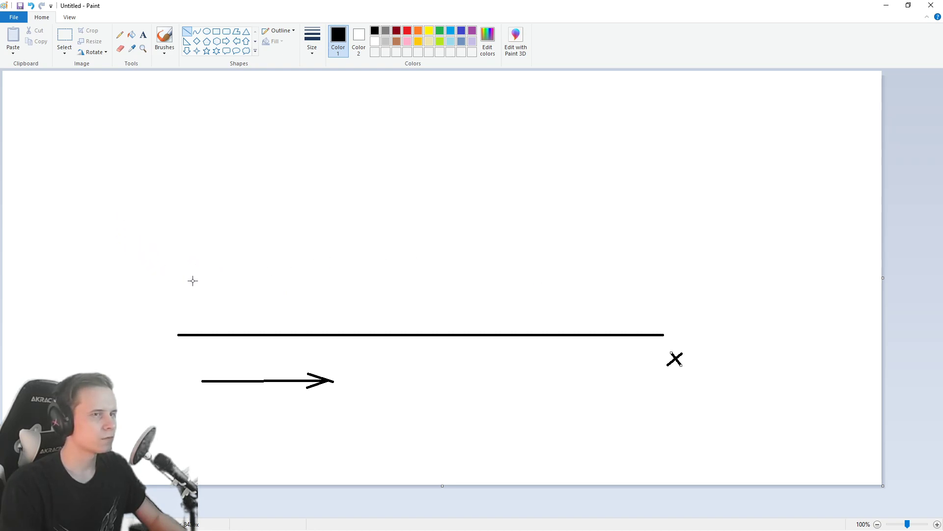
mouse_move(179, 335)
left_mouse_down()
mouse_move(196, 94)
mouse_move(179, 74)
left_mouse_up()
mouse_move(93, 245)
left_mouse_down()
mouse_move(107, 228)
mouse_move(108, 246)
left_mouse_up()
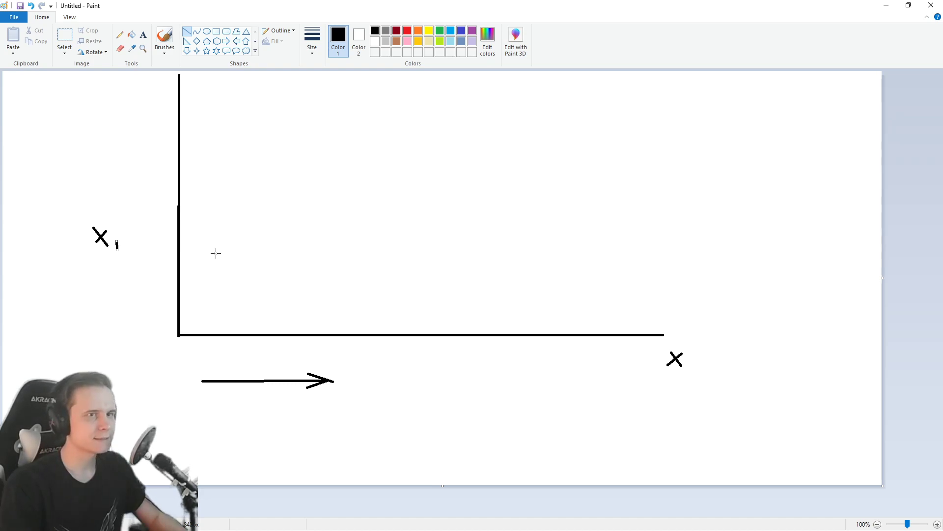
Draw a thin black diagonal line rising from the origin of the axes at about 45 degrees
left_click_drag(179, 335, 491, 16)
key("ctrl+z")
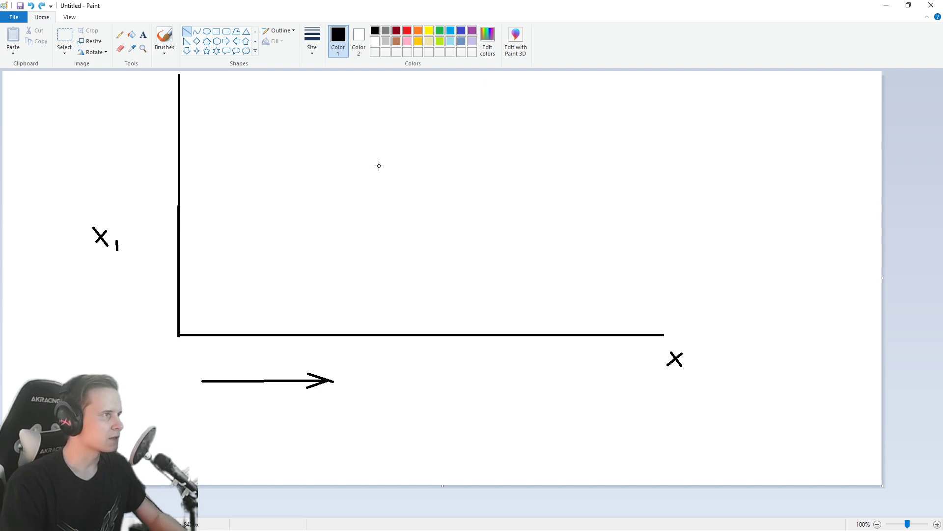
left_click(407, 41)
left_click_drag(182, 334, 518, 1)
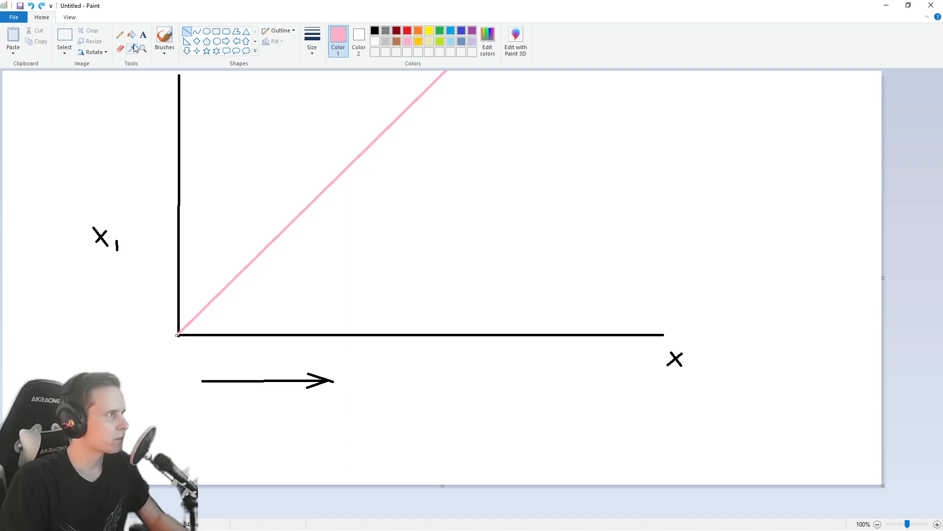
left_click(308, 47)
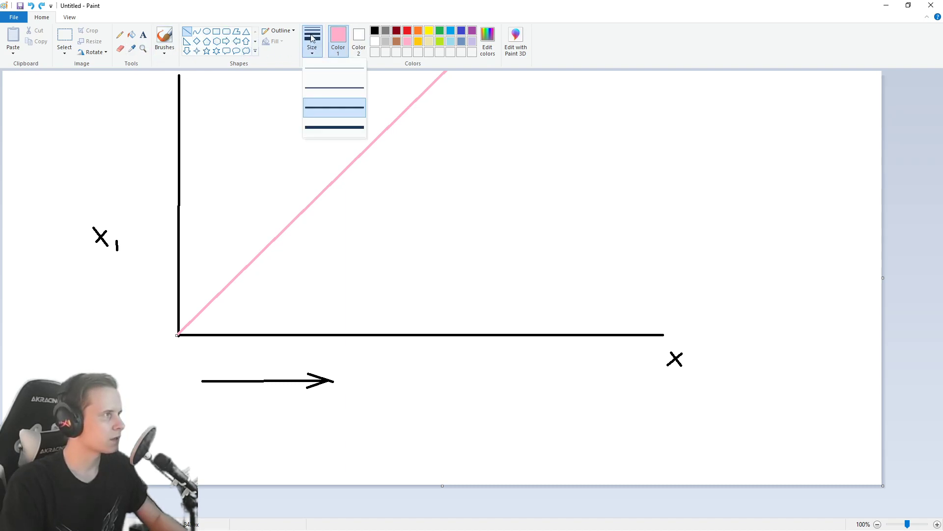
left_click(329, 86)
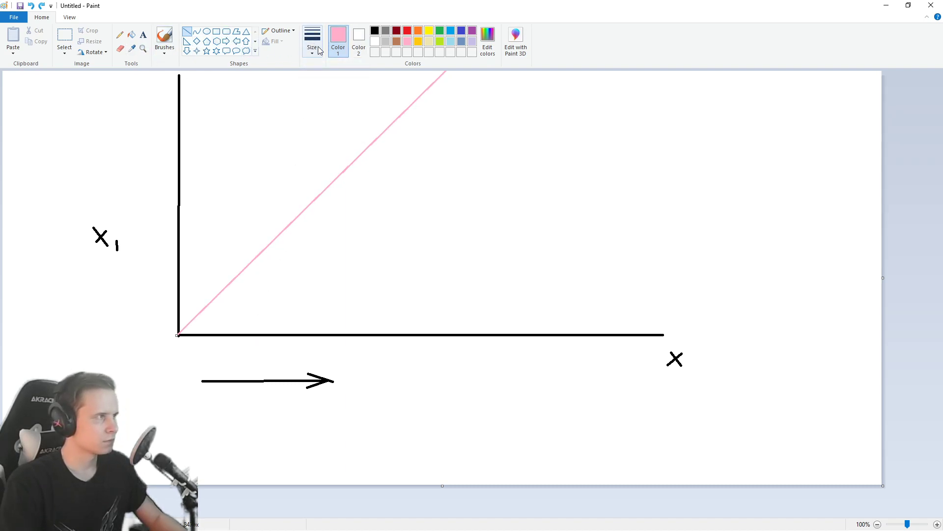
left_click(375, 32)
key("ctrl+z")
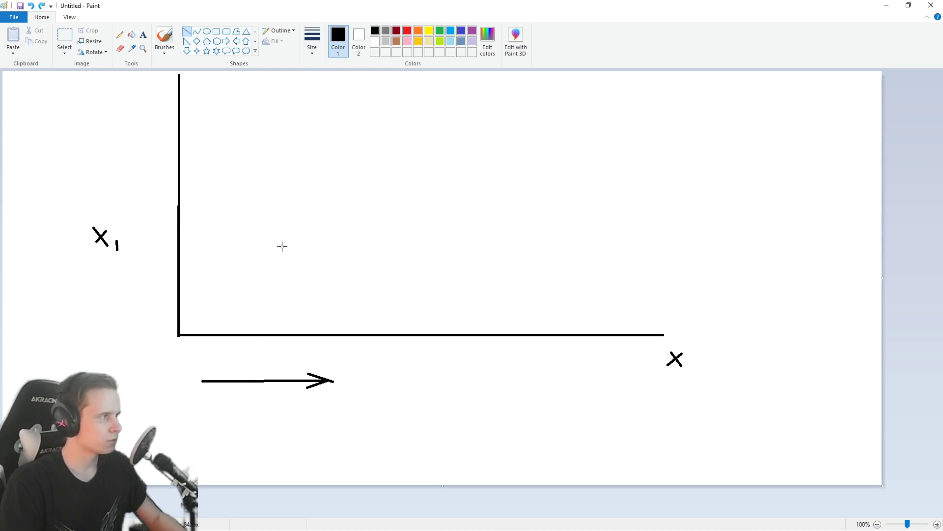
key("ctrl+y")
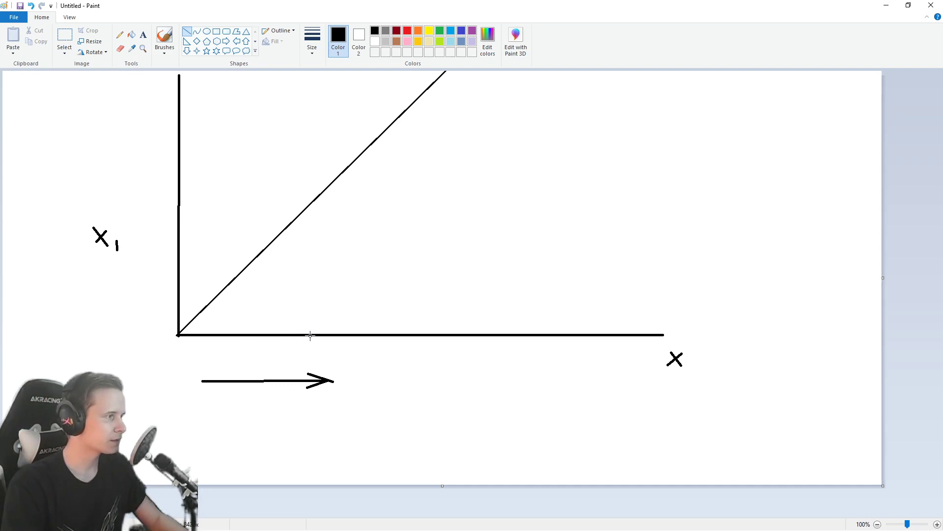
Mark 1 on the horizontal axis and draw shorter parallel diagonals starting at 1 and at two further equal intervals
left_click_drag(310, 336, 312, 346)
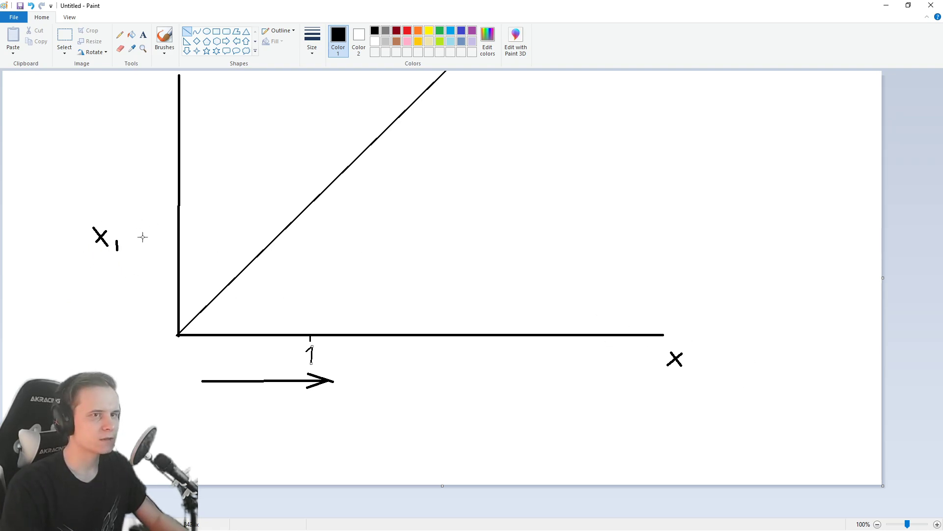
left_click_drag(313, 334, 440, 215)
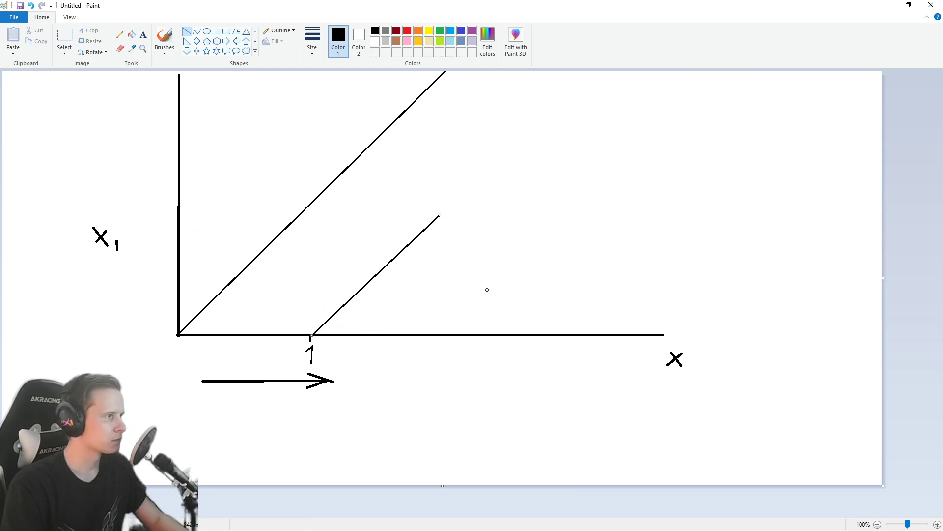
left_click_drag(448, 335, 576, 217)
left_click_drag(582, 335, 709, 224)
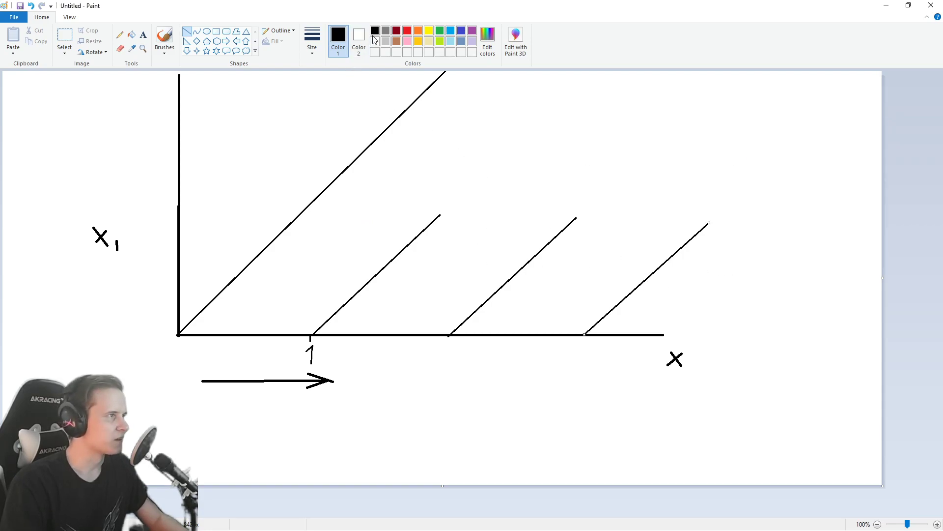
Undo the last diagonal, redraw it in black from the third interval on the horizontal axis, and choose rose as the drawing colour
left_click(407, 42)
key("ctrl+z")
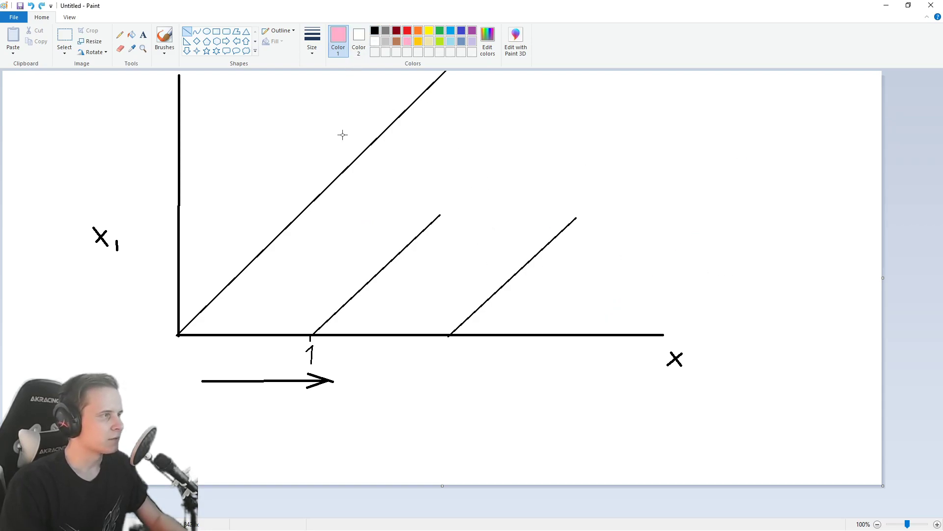
left_click(375, 31)
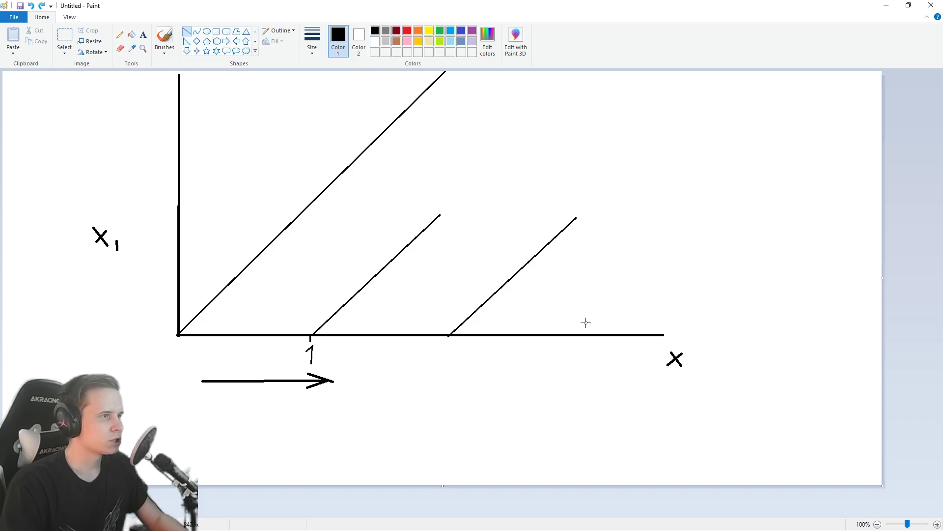
mouse_move(586, 335)
left_mouse_down()
mouse_move(678, 278)
mouse_move(737, 220)
mouse_move(716, 222)
left_mouse_up()
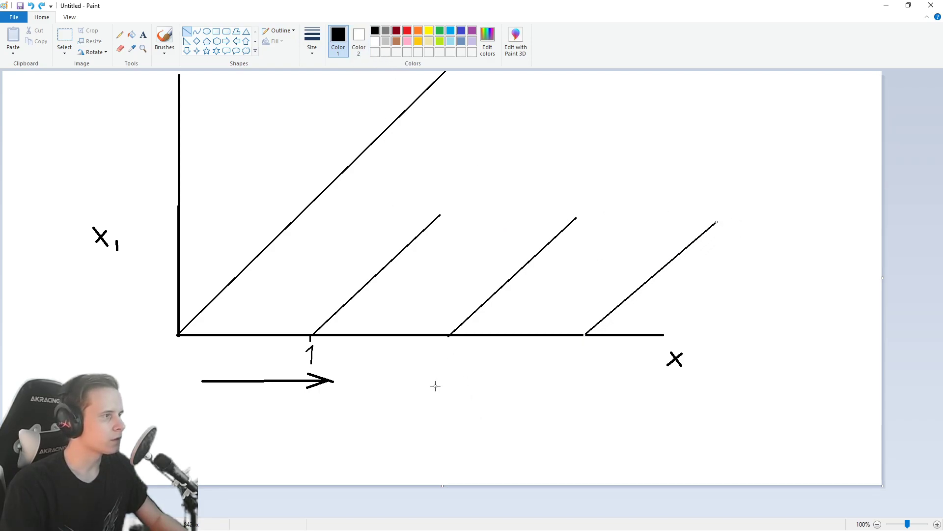
left_click(408, 41)
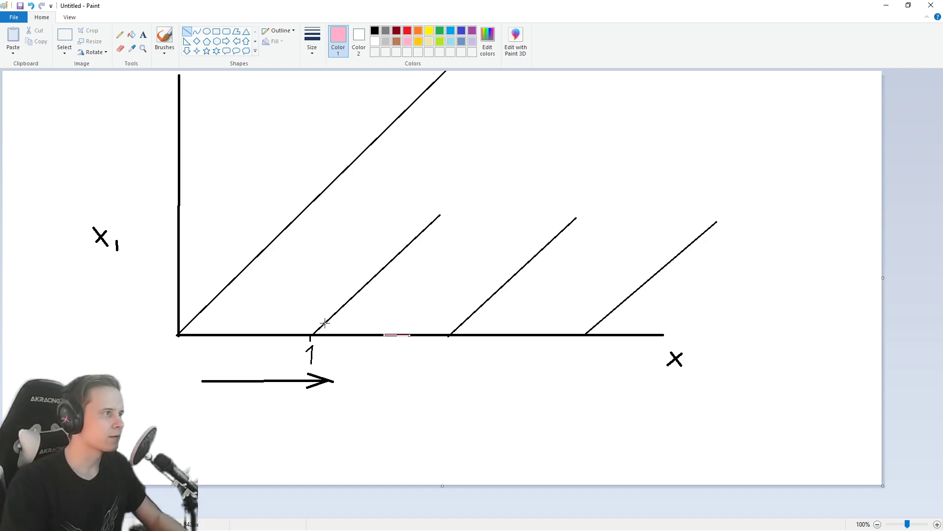
Try rose lines sloping down from each of the first three black diagonals to the start of the next one, and undo them
left_click_drag(245, 266, 310, 336)
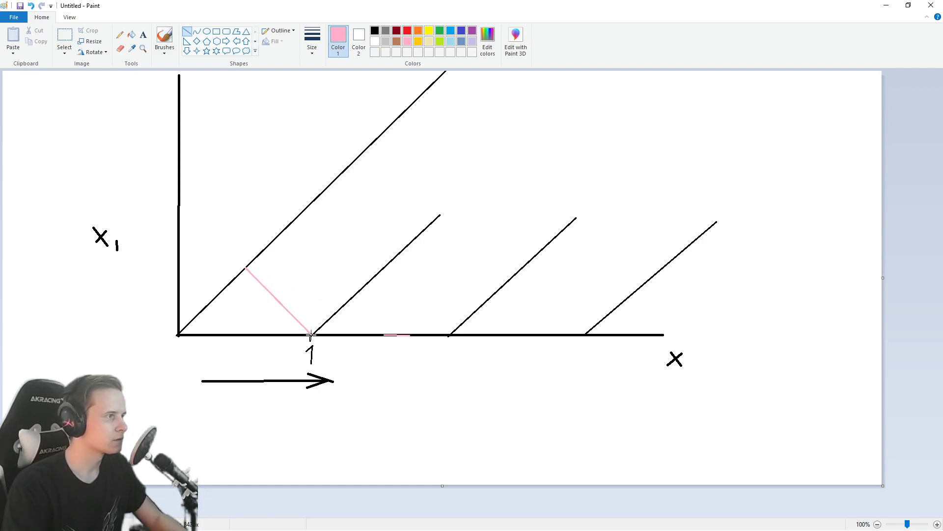
left_click_drag(381, 271, 451, 336)
left_click_drag(518, 270, 586, 335)
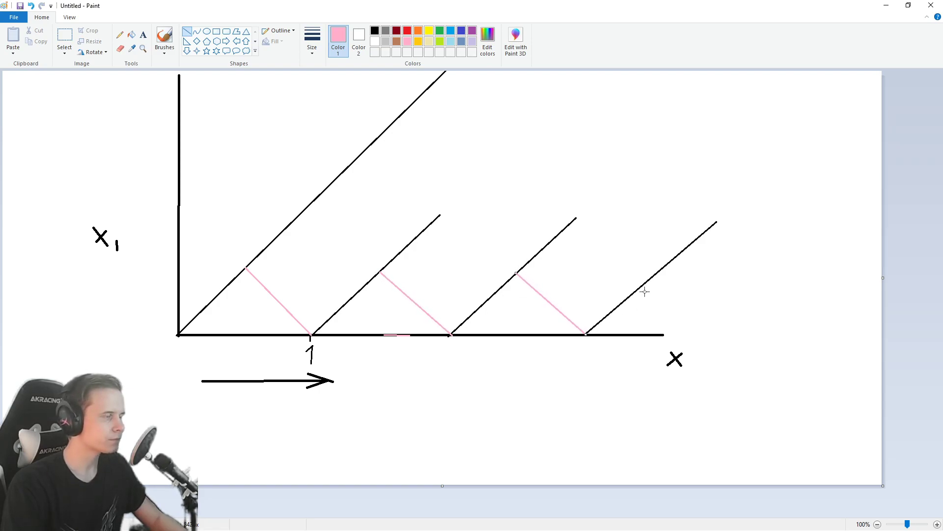
key("ctrl+z")
key("ctrl+z")
key("ctrl+z")
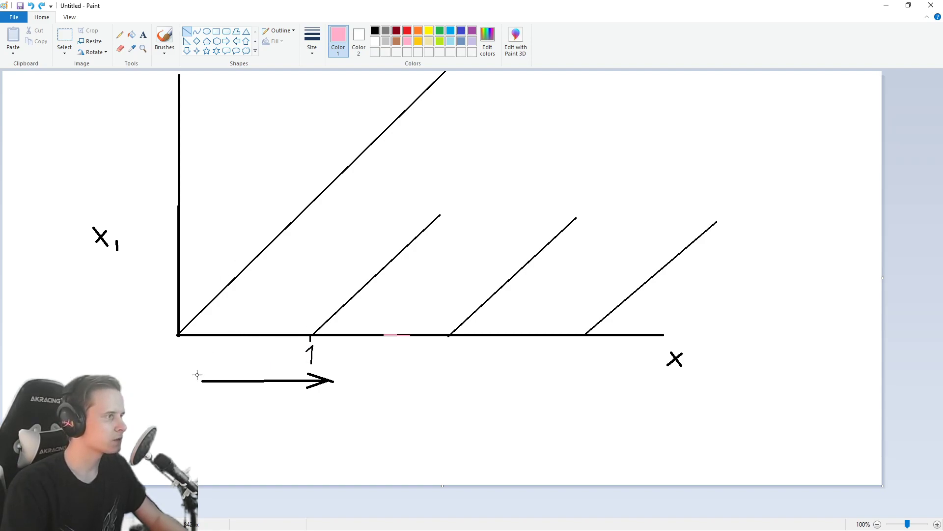
Draw four rose diagonals parallel to the black ones, shifted down by half a unit so they cross the horizontal axis
left_click_drag(179, 411, 320, 274)
key("ctrl+z")
left_click_drag(184, 391, 313, 267)
left_click_drag(317, 402, 456, 268)
left_click_drag(463, 408, 598, 276)
left_click_drag(587, 406, 725, 281)
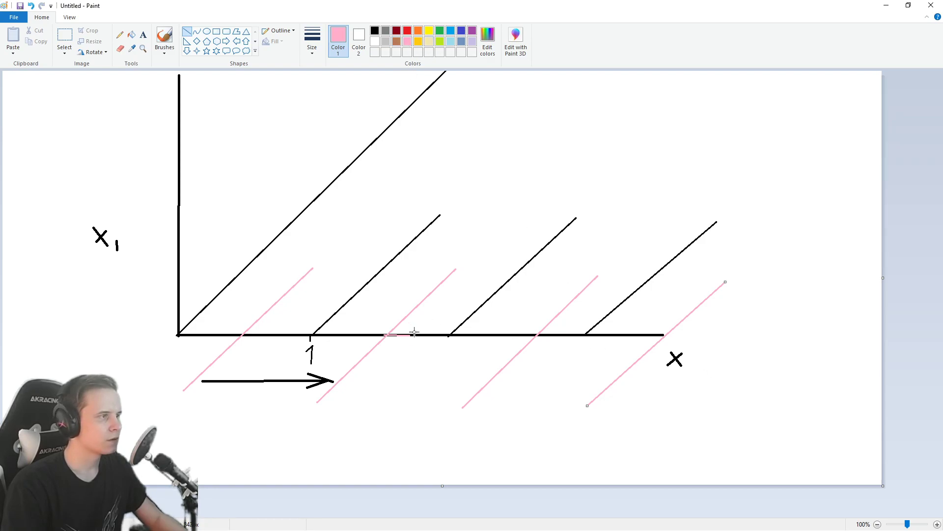
left_click_drag(387, 335, 397, 334)
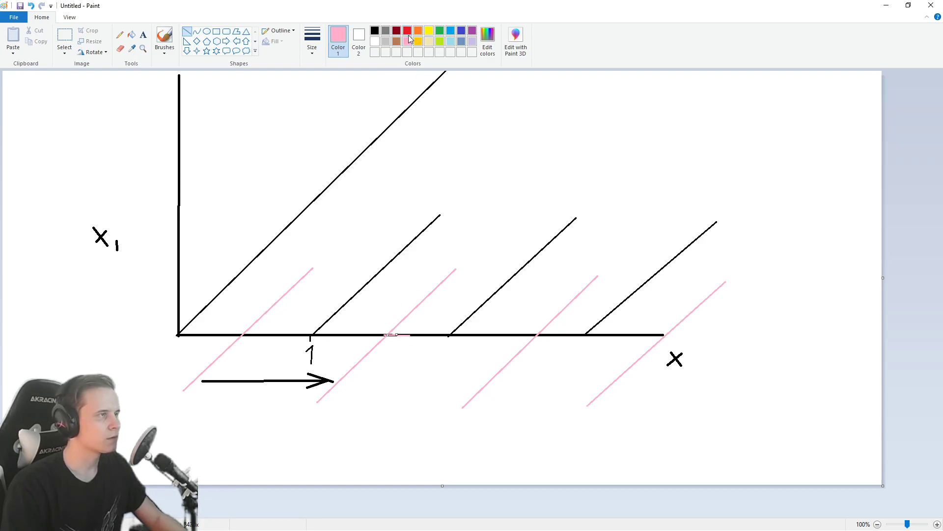
Draw green falling segments above the horizontal axis that mirror the below-axis parts of the four rose diagonals
left_click(440, 31)
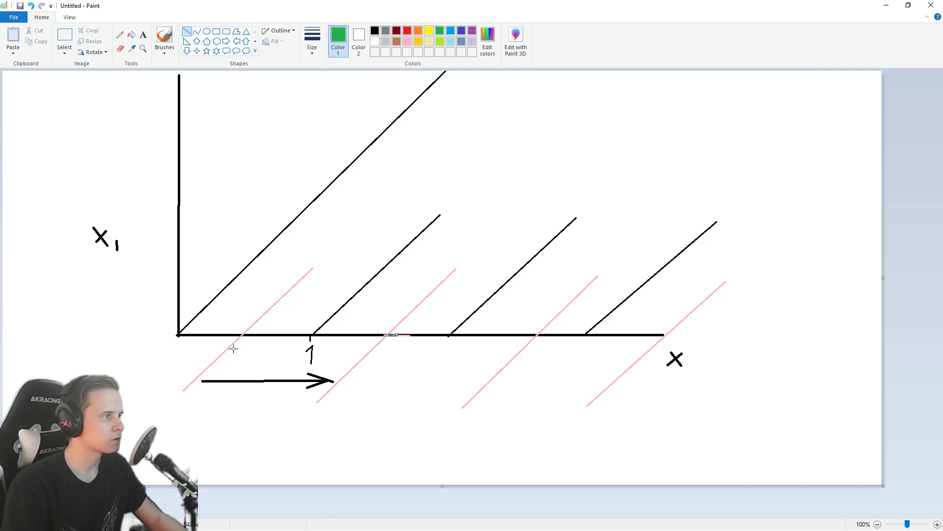
left_click_drag(242, 334, 177, 271)
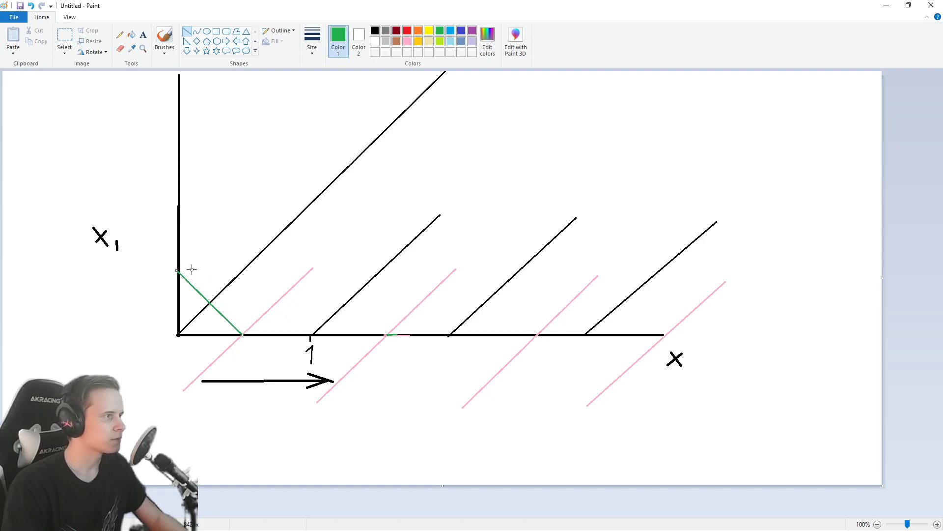
left_click_drag(313, 268, 388, 334)
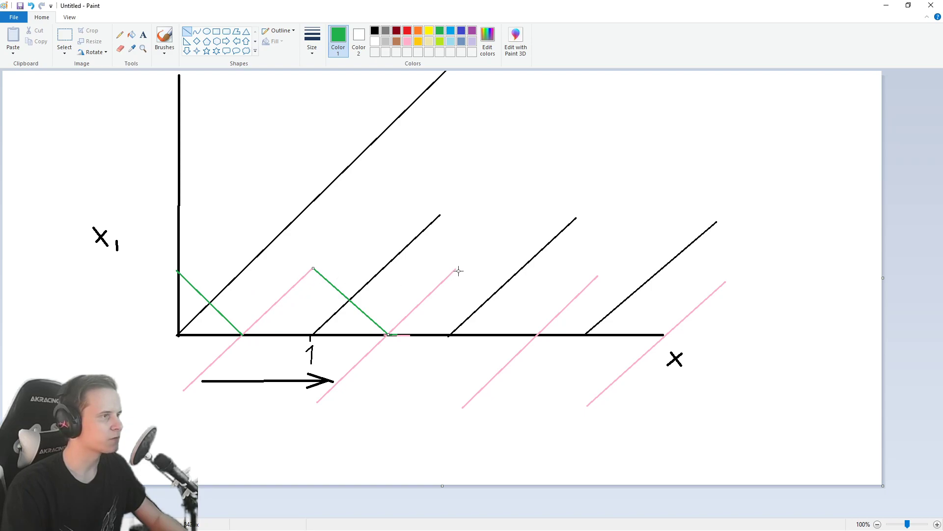
left_click_drag(456, 269, 537, 335)
left_click_drag(600, 277, 664, 335)
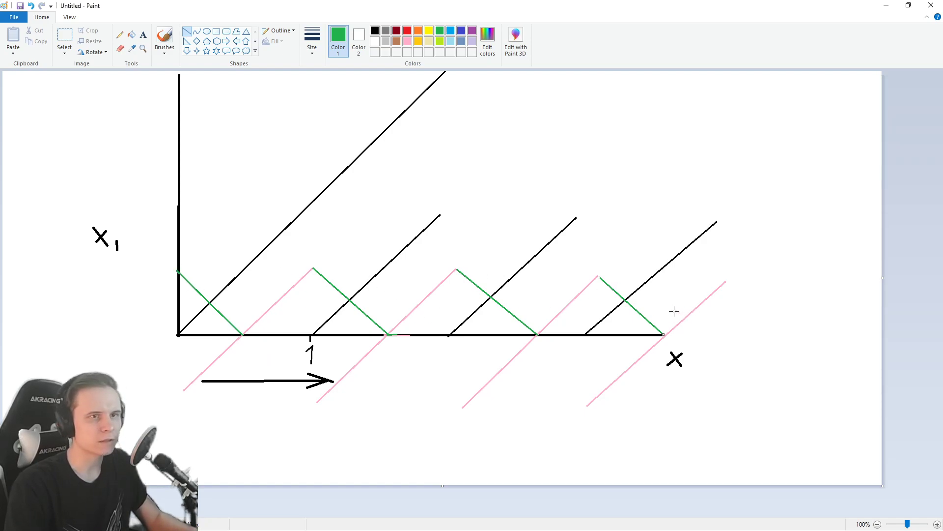
Switch to Blender and spread the Separate XYZ, Minimum and Maximum nodes away from the Combine XYZ node
key("alt+Tab")
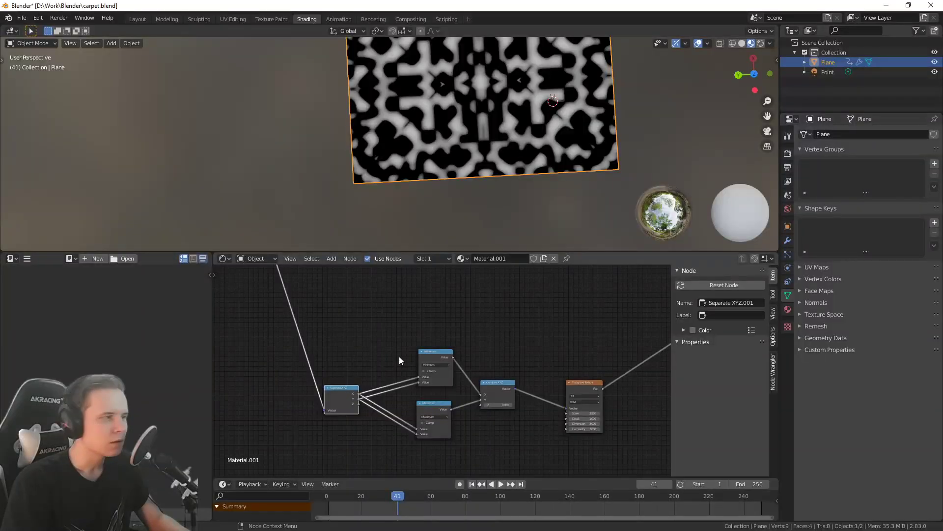
mouse_move(346, 363)
middle_mouse_down()
mouse_move(403, 317)
mouse_move(402, 355)
middle_mouse_up()
scroll(403, 318, "down", 2)
scroll(441, 366, "up", 3)
middle_click_drag(498, 396, 461, 345)
left_click_drag(366, 328, 296, 345)
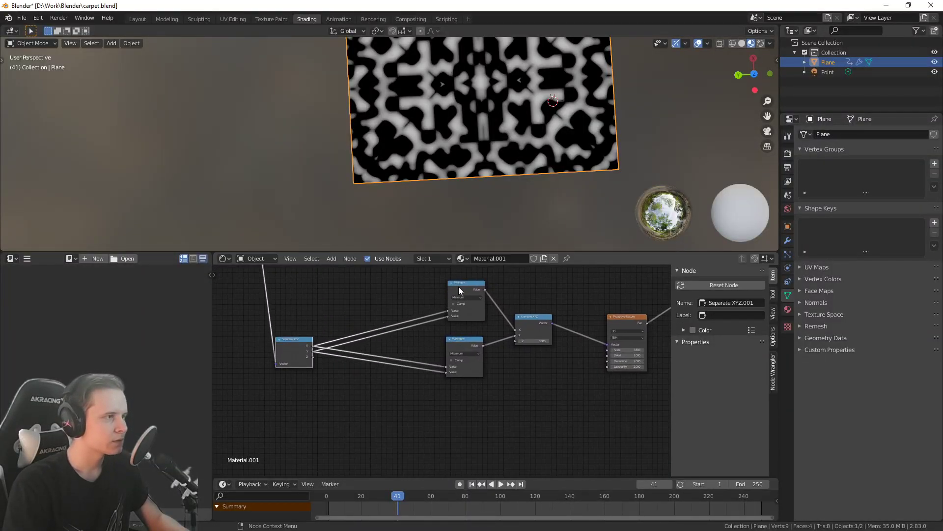
left_click_drag(460, 288, 399, 279)
left_click_drag(445, 345, 375, 389)
scroll(354, 390, "up", 2)
Preview the Maximum node's output while adjusting the Maximum and Combine XYZ positions, and return the preview to the Musgrave Texture
left_click(359, 398, "ctrl+shift")
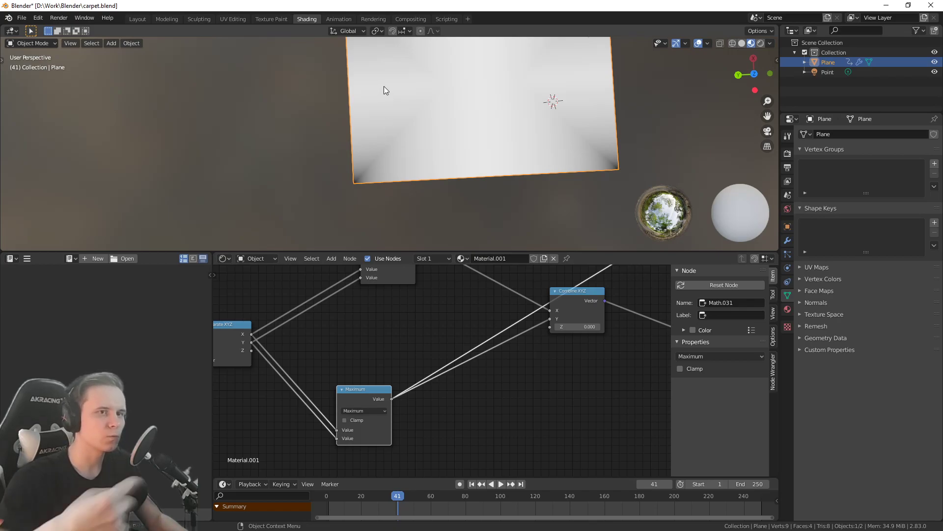
scroll(400, 316, "down", 3)
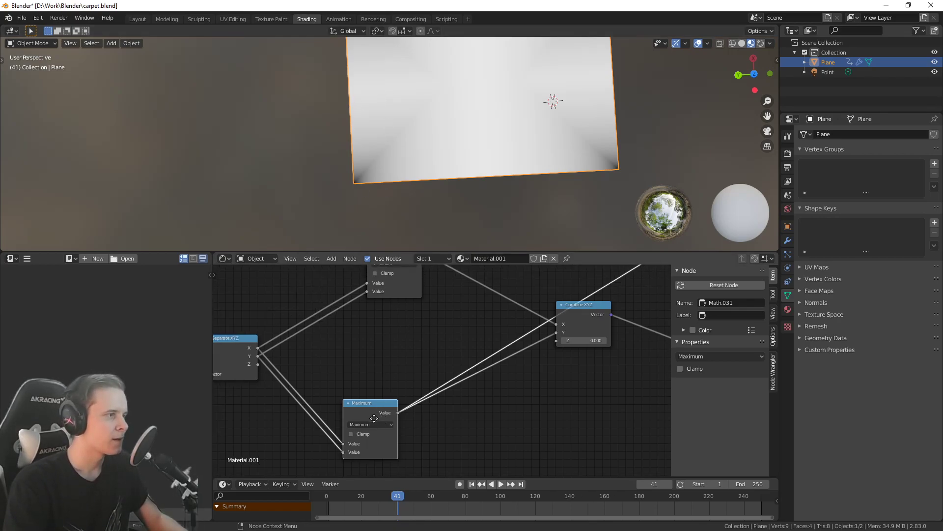
scroll(390, 361, "up", 1)
left_click_drag(384, 390, 364, 392)
scroll(434, 377, "up", 3)
mouse_move(439, 379)
middle_mouse_down()
mouse_move(440, 393)
mouse_move(440, 362)
middle_mouse_up()
scroll(441, 405, "down", 1)
left_click_drag(563, 283, 567, 323)
middle_click_drag(569, 325, 560, 331)
left_click(646, 278, "ctrl+shift")
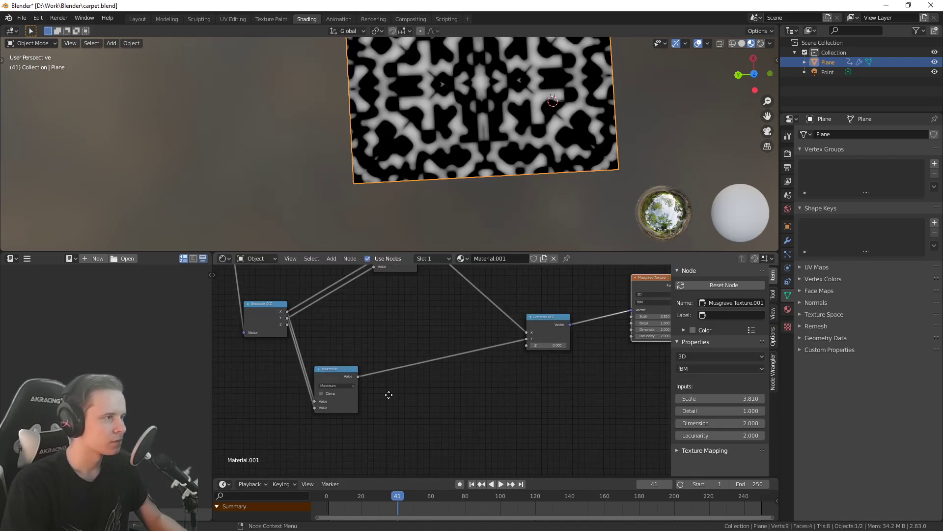
Add a Math node set to Modulo and insert it between the Maximum node and Combine XYZ's Y input
key("shift+a")
mouse_move(380, 372)
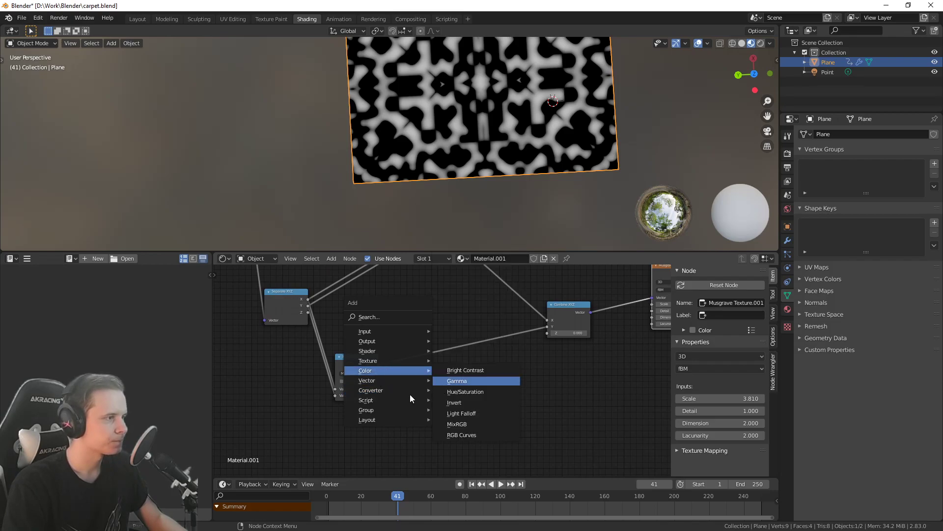
mouse_move(397, 388)
left_click(469, 315)
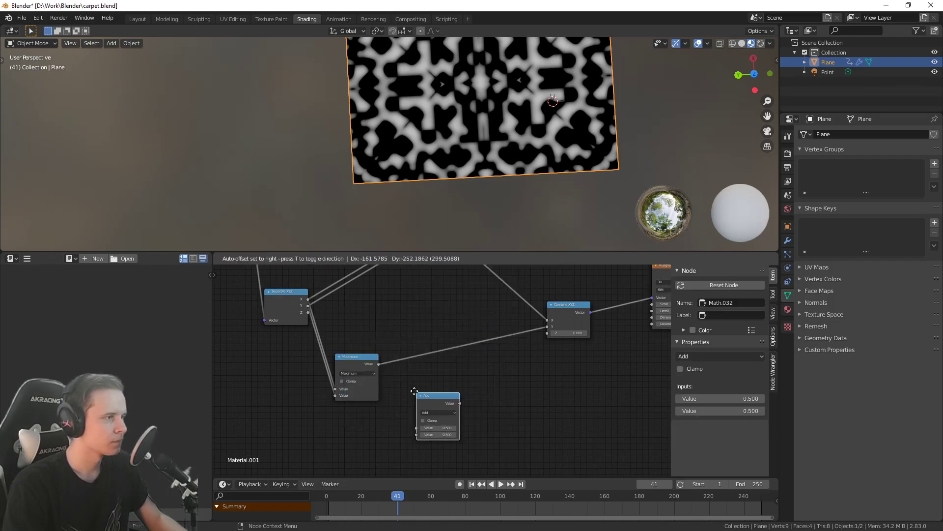
left_click(395, 384)
left_click(415, 404)
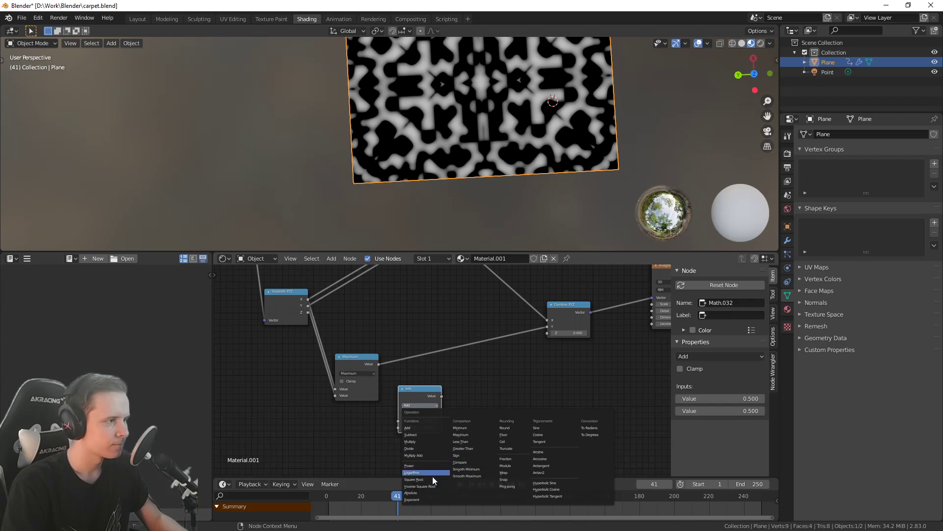
left_click(507, 466)
scroll(445, 409, "up", 3)
left_click_drag(422, 399, 430, 343)
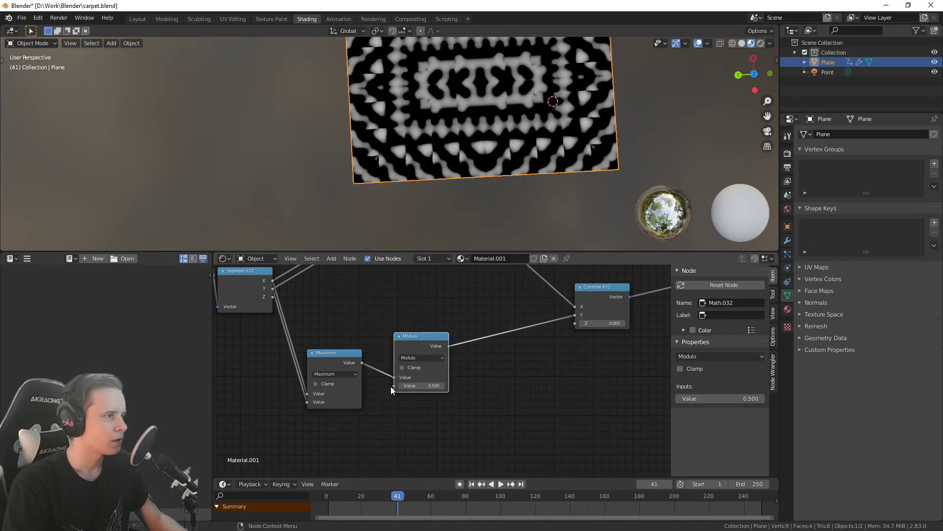
Add a Value node set to 1 and connect it to the Modulo node's second input
middle_click_drag(434, 417, 443, 361)
left_click(382, 323)
key("shift+a")
mouse_move(321, 346)
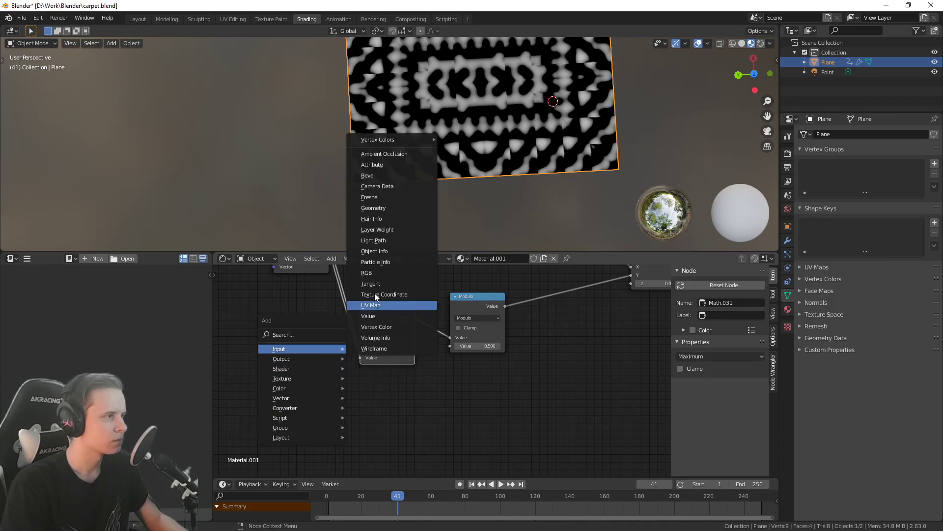
left_click(378, 316)
left_click(349, 420)
left_click(348, 418)
type("1")
key("Return")
middle_click_drag(405, 415, 380, 433)
left_click_drag(436, 320, 457, 316)
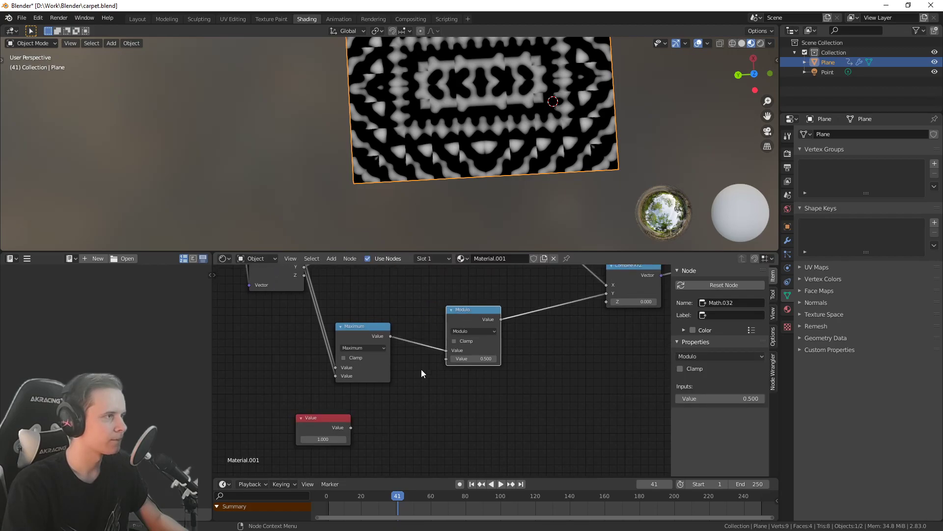
left_click_drag(350, 428, 447, 358)
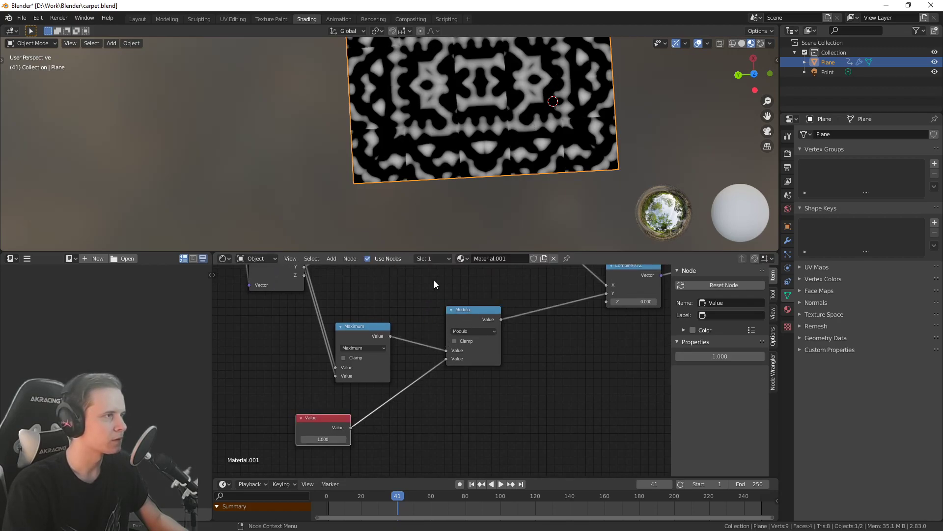
Insert a duplicate of the Modulo node between it and Combine XYZ, and set the duplicate's operation to Subtract
scroll(441, 181, "up", 4)
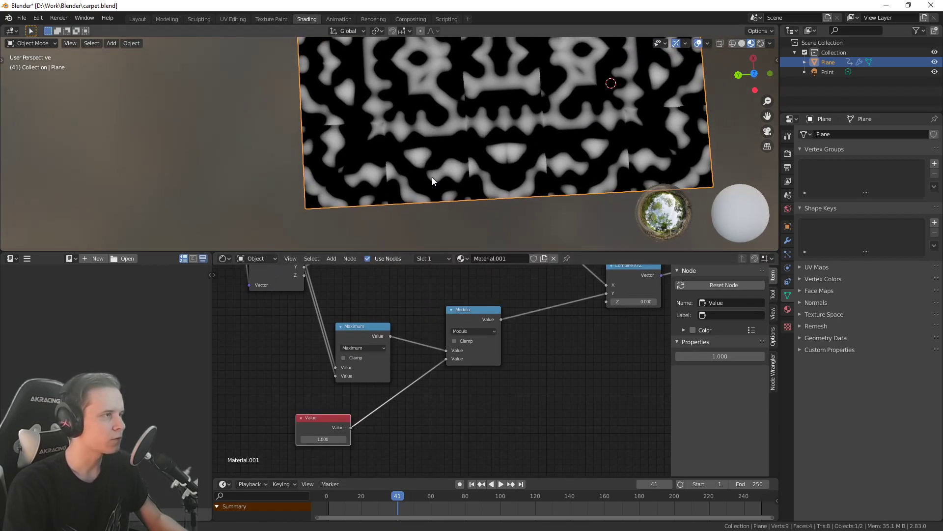
middle_click_drag(433, 183, 446, 172)
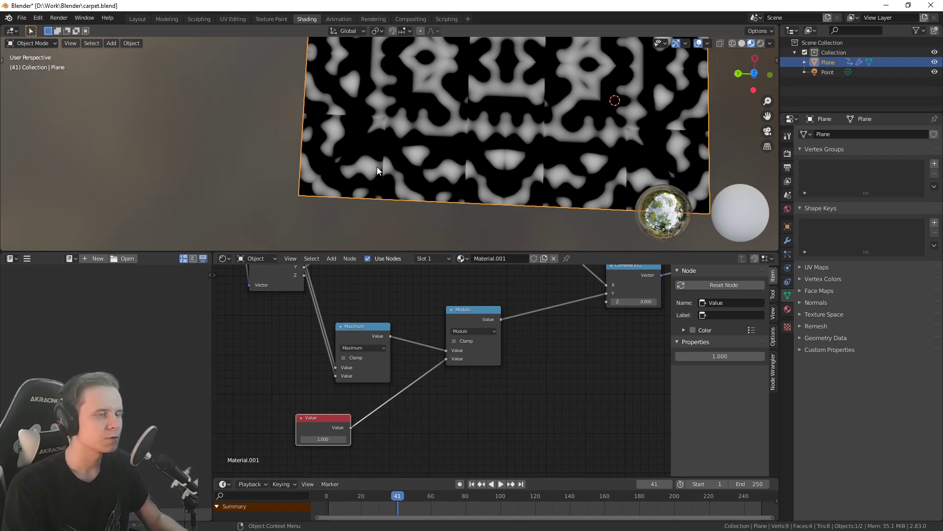
middle_click_drag(497, 415, 479, 425)
left_click_drag(350, 353, 349, 344)
left_click_drag(467, 338, 463, 334)
middle_click_drag(463, 334, 429, 362)
left_click_drag(429, 363, 406, 357)
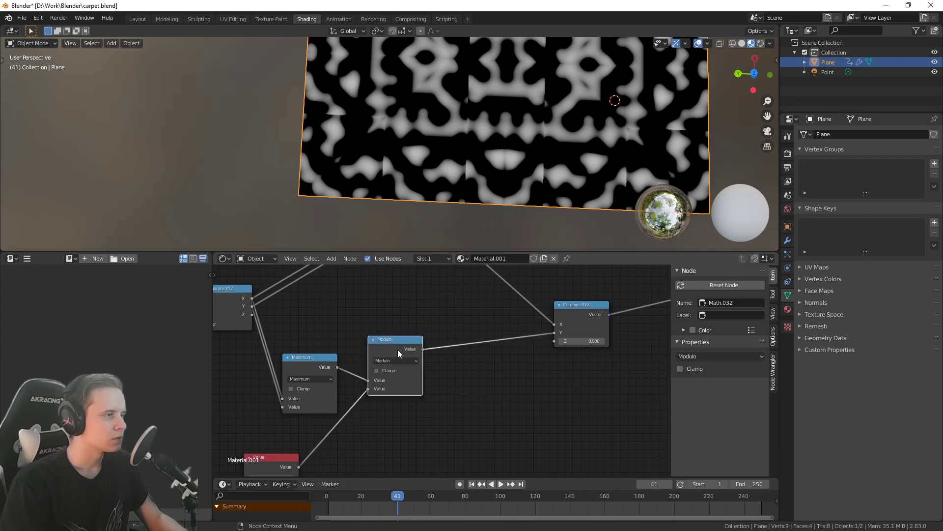
key("shift+d")
left_click(480, 349)
left_click(478, 352)
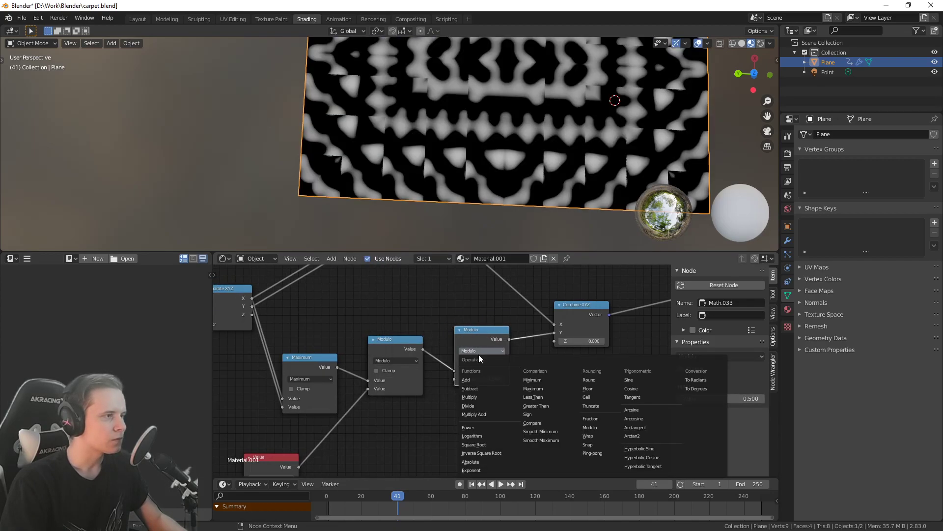
left_click(479, 391)
Duplicate the Subtract node below the Modulo node and set the copy's operation to Divide
middle_click_drag(324, 440, 344, 387)
left_click(278, 403)
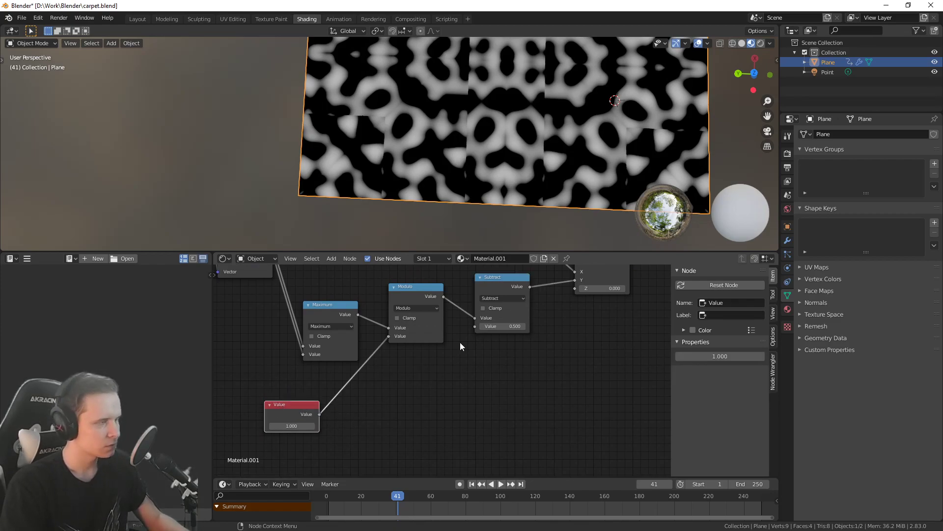
left_click(499, 282)
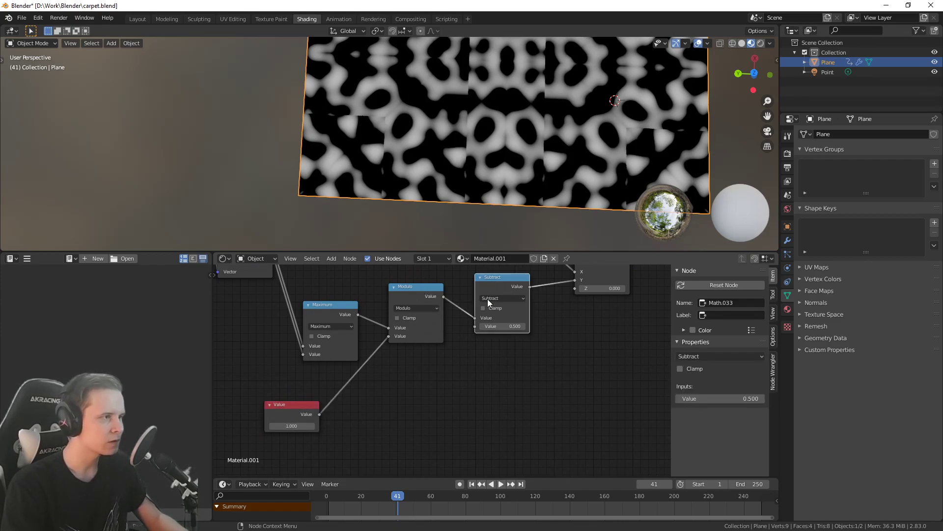
key("shift+d")
left_click(410, 393)
left_click(422, 376)
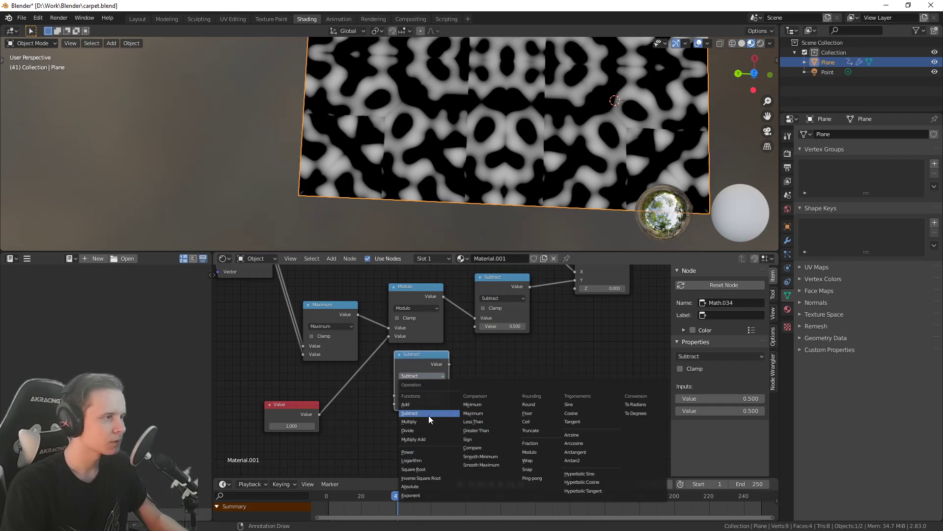
left_click(415, 431)
Divide the Value node's output by 2 and connect the result to the Subtract node's second input
left_click_drag(320, 414, 395, 395)
double_click(422, 403)
type("2")
key("Return")
middle_click_drag(521, 397, 466, 414)
left_click_drag(395, 380, 421, 343)
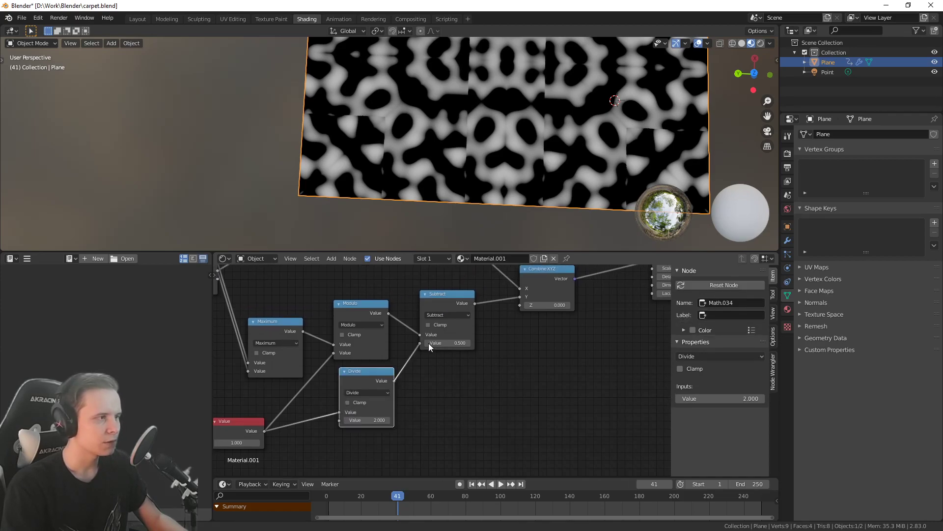
Move the Maximum branch nodes together with the Separate XYZ node away from Combine XYZ to free up space
middle_click_drag(458, 396, 530, 390)
scroll(483, 393, "down", 4)
left_click_drag(501, 336, 494, 337)
middle_click_drag(496, 340, 513, 316)
scroll(472, 354, "down", 4)
left_click_drag(295, 427, 487, 275)
key("g")
left_click(432, 279)
scroll(491, 360, "up", 6)
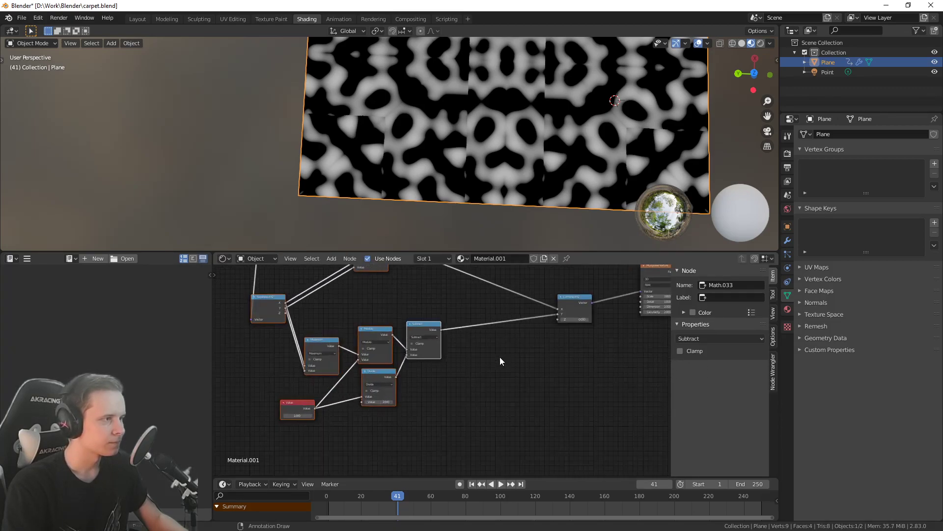
Insert a duplicate of the Subtract node between it and Combine XYZ, and set the copy's operation to Absolute
middle_click_drag(500, 357, 460, 404)
scroll(459, 404, "up", 1)
left_click(371, 361)
key("shift+d")
left_click(457, 345)
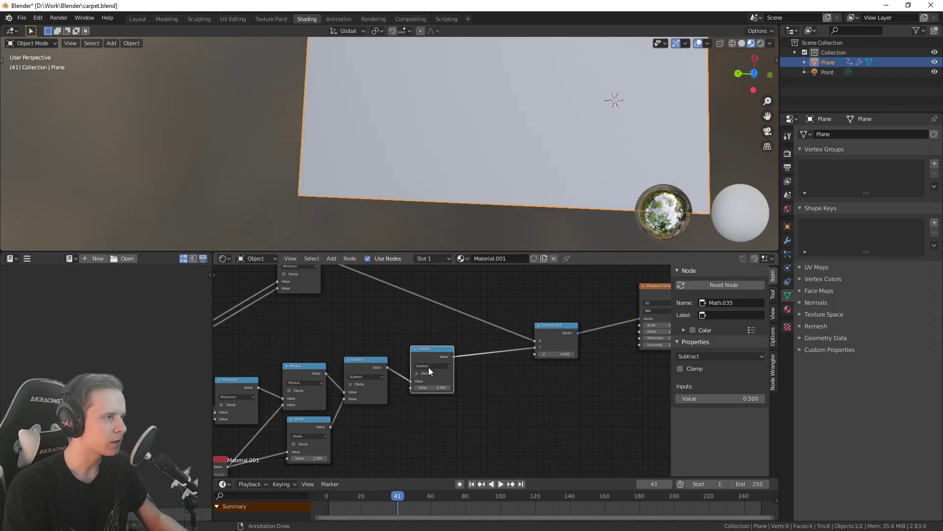
left_click(429, 365)
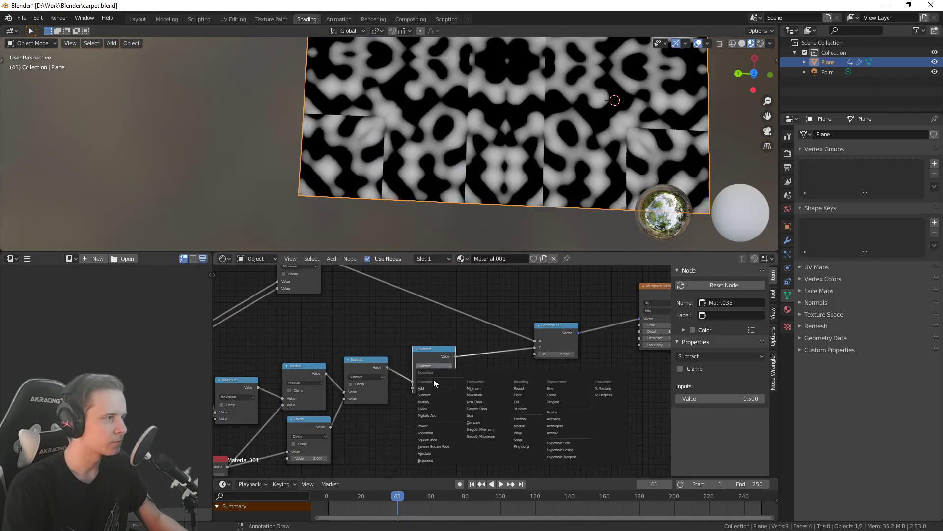
left_click(448, 453)
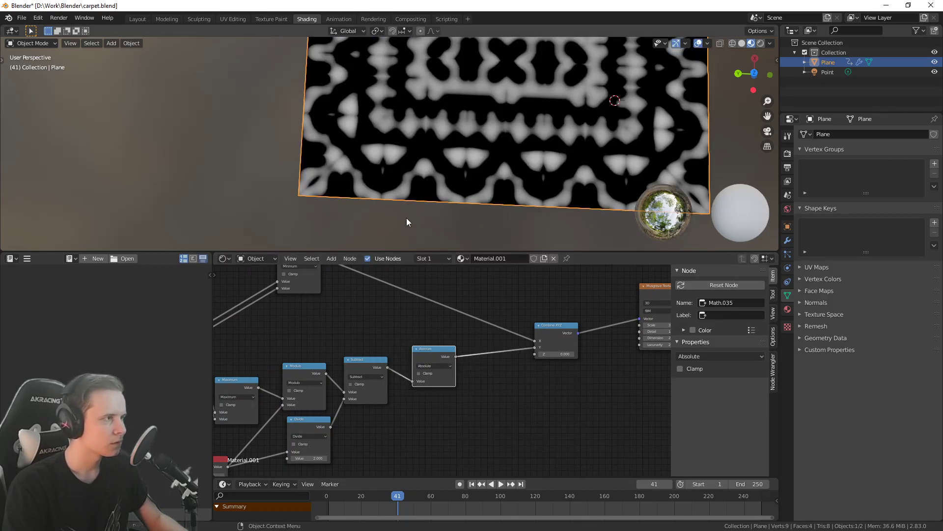
scroll(416, 218, "up", 1)
scroll(339, 204, "up", 1)
middle_click_drag(339, 203, 298, 202)
scroll(382, 212, "up", 1)
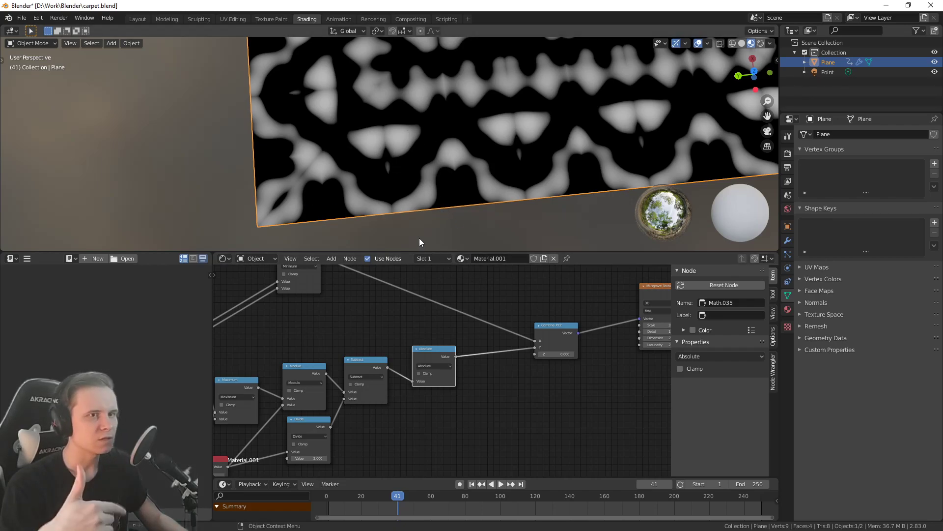
middle_click_drag(374, 143, 485, 262)
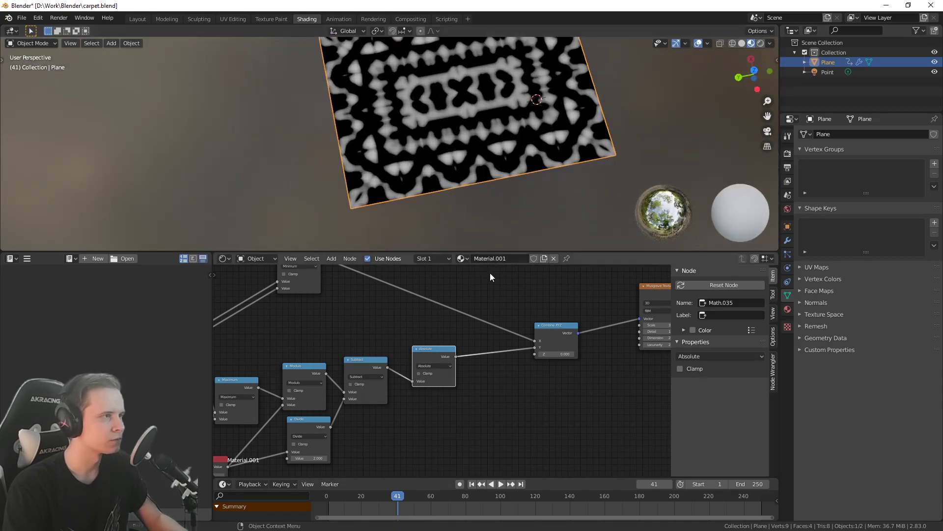
Move the shared Voronoi Texture node farther away from the pattern branches it feeds
middle_click_drag(522, 333, 487, 339)
middle_click_drag(440, 363, 550, 359)
scroll(550, 360, "down", 6)
middle_click_drag(529, 388, 554, 371)
middle_click_drag(490, 384, 499, 383)
left_click_drag(375, 419, 396, 419)
key("ctrl+z")
scroll(366, 374, "up", 1)
middle_click_drag(298, 315, 438, 455)
scroll(388, 391, "down", 1)
scroll(448, 386, "down", 9)
middle_click_drag(448, 415, 456, 436)
left_click_drag(454, 317, 392, 351)
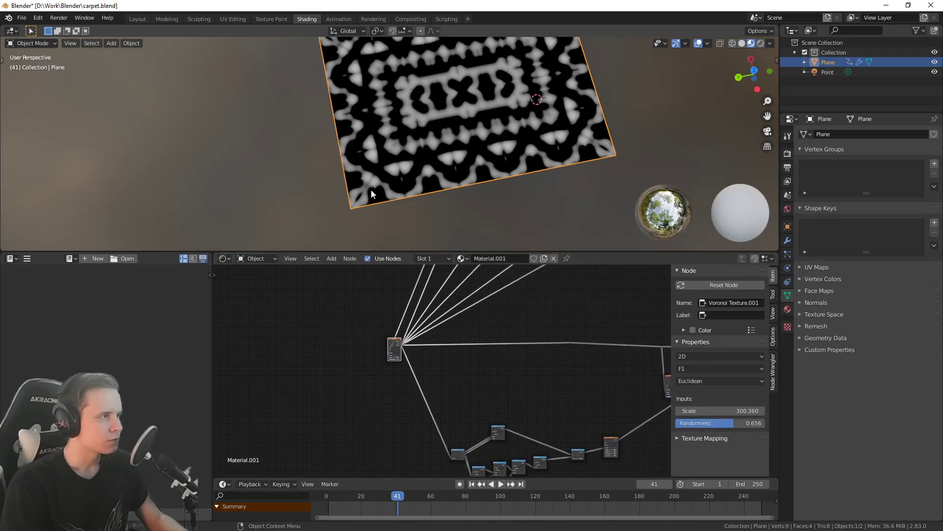
Move the Combine XYZ node away from the Musgrave Texture to make room between them
middle_click_drag(369, 396, 351, 279)
scroll(403, 335, "up", 6)
middle_click_drag(429, 349, 381, 364)
scroll(452, 400, "up", 2)
left_click_drag(389, 373, 396, 362)
scroll(444, 416, "up", 3)
middle_click_drag(563, 377, 440, 402)
mouse_move(406, 392)
left_mouse_down()
mouse_move(391, 390)
mouse_move(402, 391)
left_mouse_up()
left_click_drag(525, 370, 484, 362)
middle_click_drag(511, 377, 484, 394)
scroll(484, 394, "up", 1)
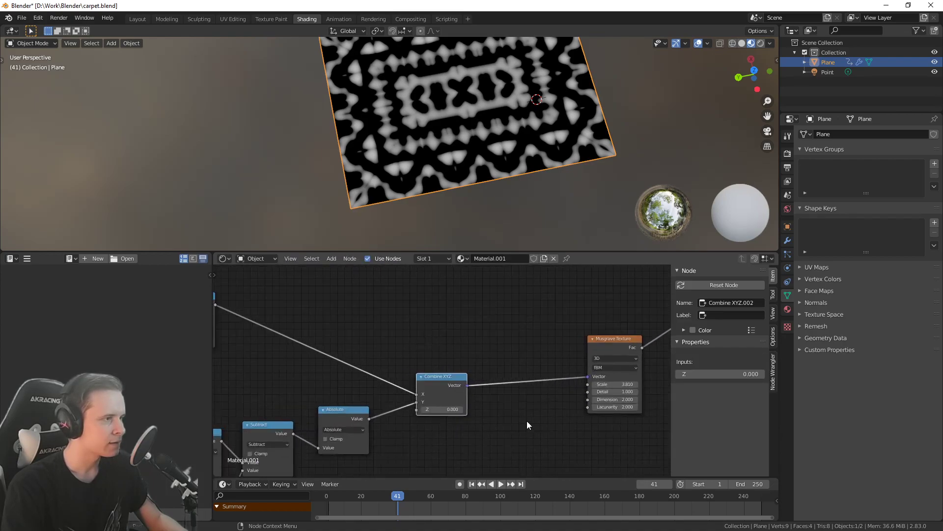
Insert a Vector Math Add node between Combine XYZ and the Musgrave Texture, and set its vector to 3.700, 0.700, 0.000
key("shift+a")
mouse_move(504, 465)
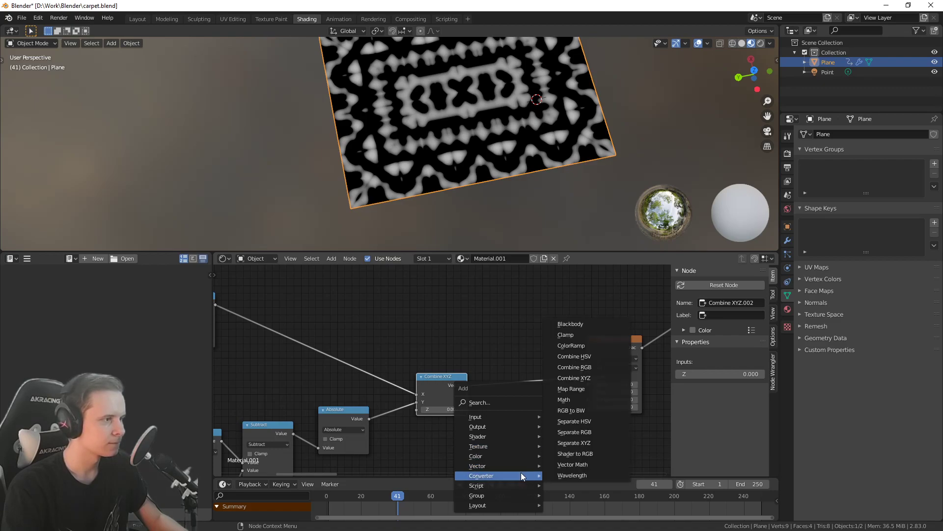
left_click(570, 465)
left_click(503, 347)
mouse_move(528, 396)
left_mouse_down()
mouse_move(546, 395)
mouse_move(535, 402)
left_mouse_up()
scroll(471, 333, "down", 5)
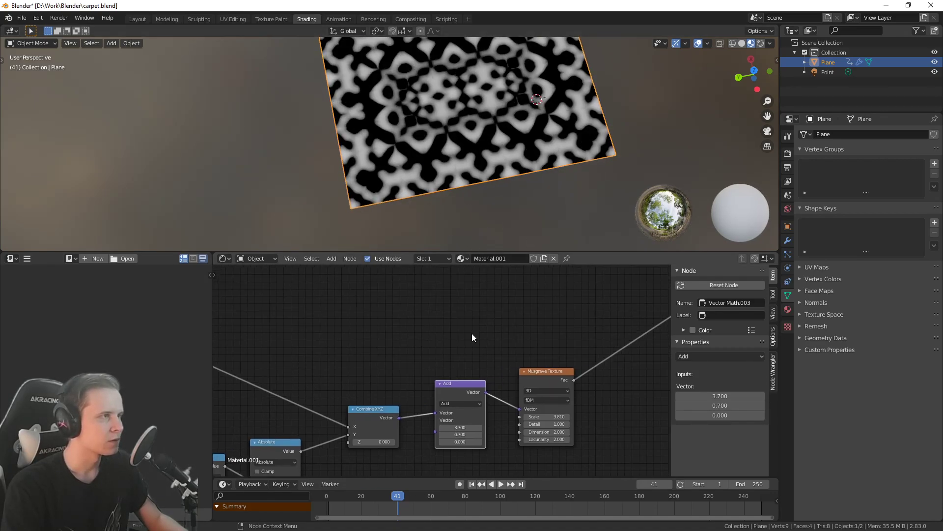
scroll(488, 392, "up", 3)
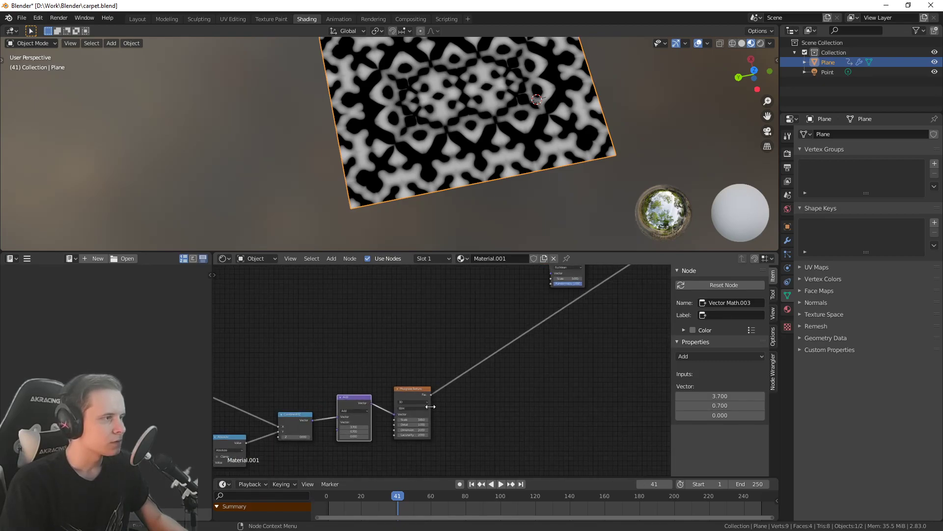
key("shift+a")
left_click(247, 429)
key("shift+d")
left_click(503, 351)
scroll(513, 367, "up", 5)
scroll(524, 388, "up", 2)
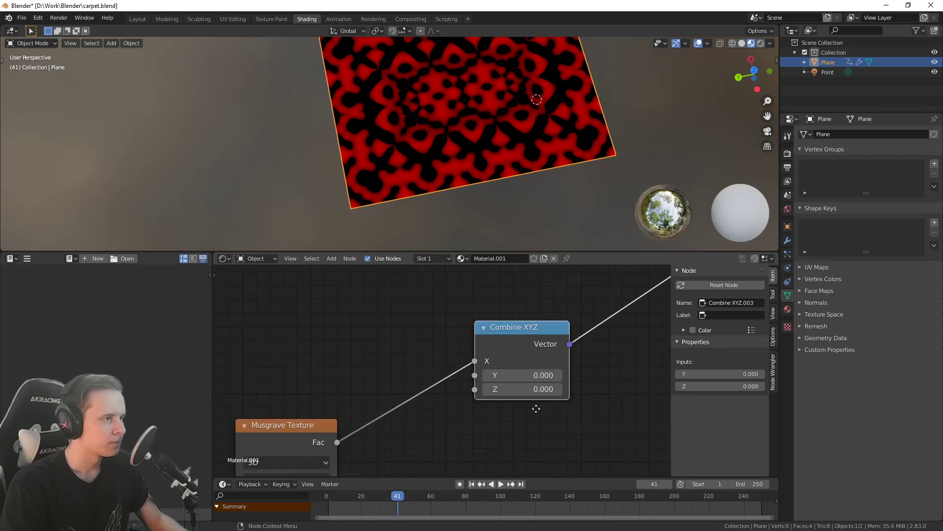
key("ctrl+z")
scroll(492, 373, "down", 4)
scroll(398, 372, "down", 4)
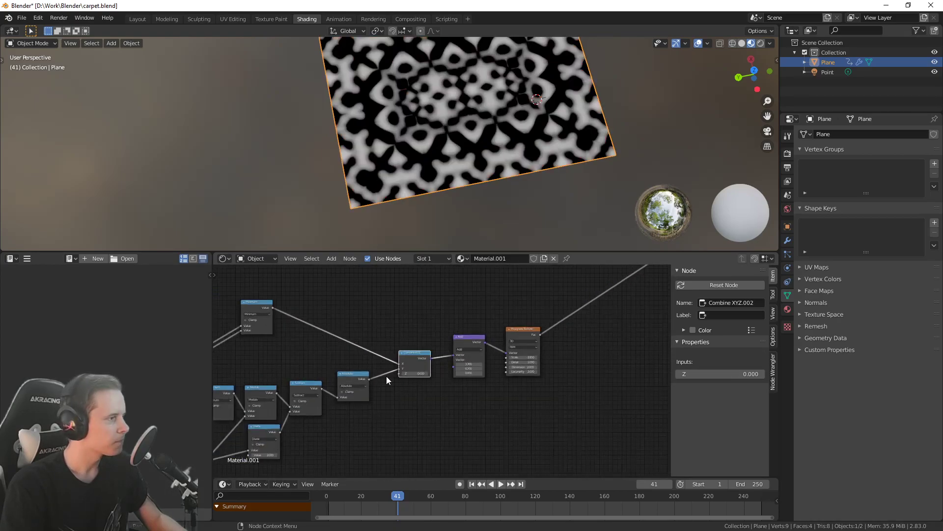
Insert a duplicate of the Divide node after the Musgrave Texture, set it to Less Than, and give it a threshold of 0.090
left_click(307, 414)
key("shift+d")
left_click(646, 298)
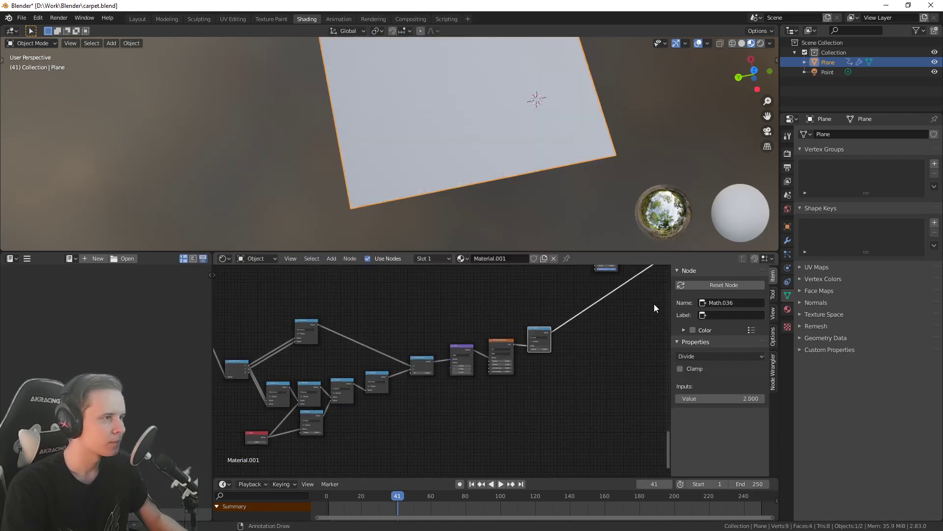
scroll(637, 317, "up", 6)
left_click(426, 392)
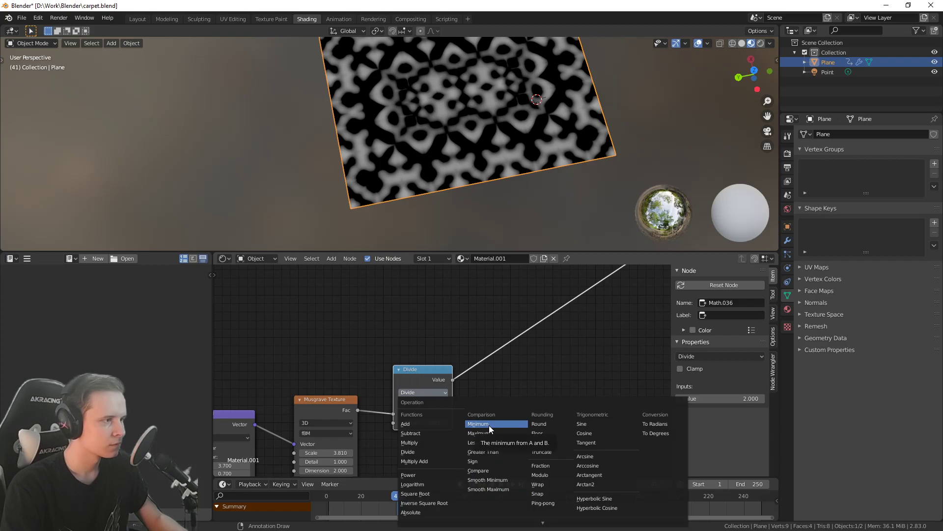
left_click(502, 442)
middle_click_drag(479, 391, 519, 375)
left_click_drag(484, 408, 445, 407)
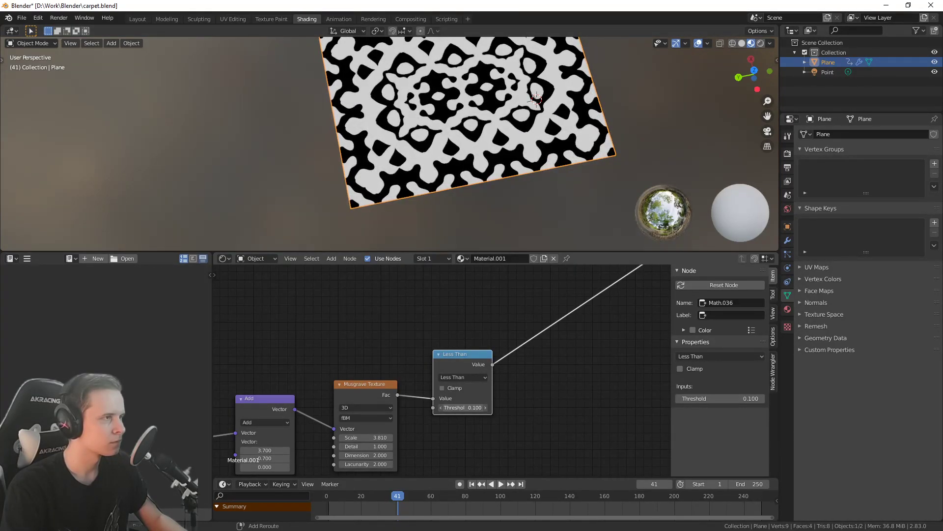
Move the complete new Musgrave branch, from Separate XYZ to Less Than, clear of the older pattern branches
scroll(572, 322, "down", 8)
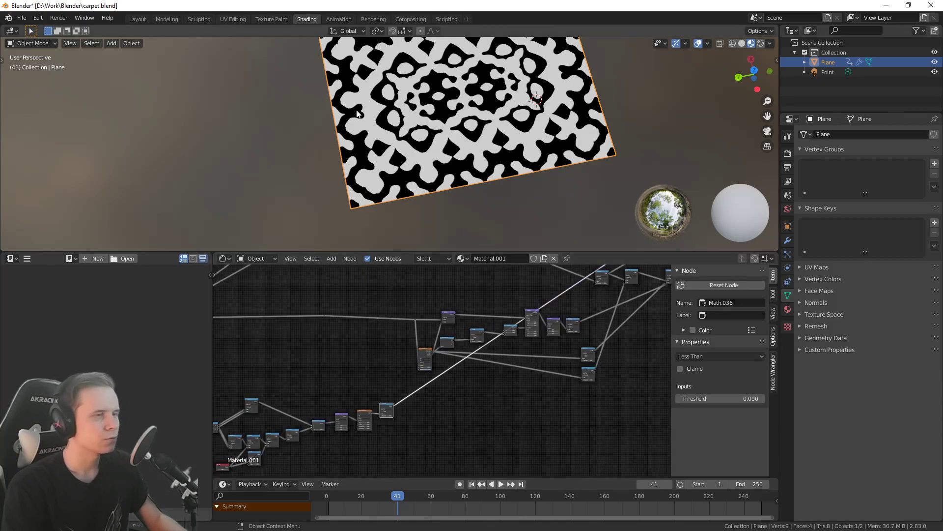
scroll(526, 370, "down", 5)
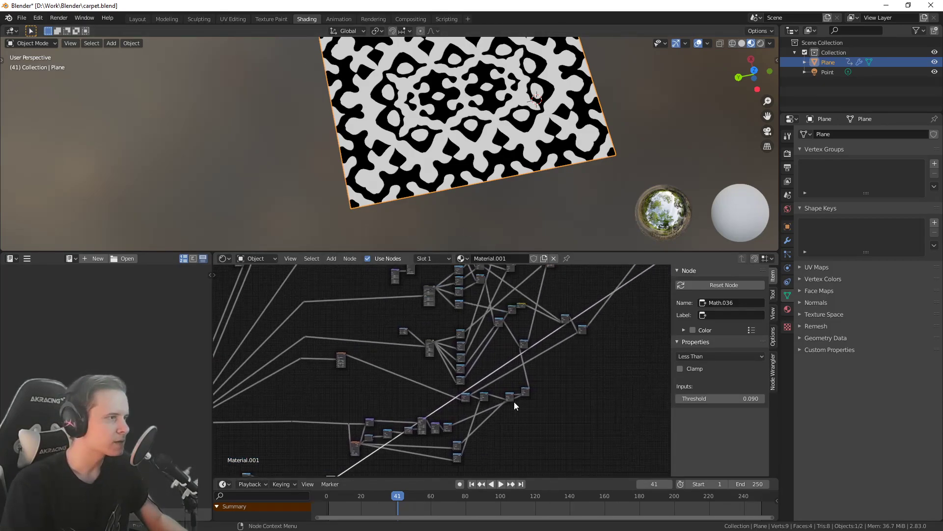
left_click_drag(302, 433, 411, 383)
key("g")
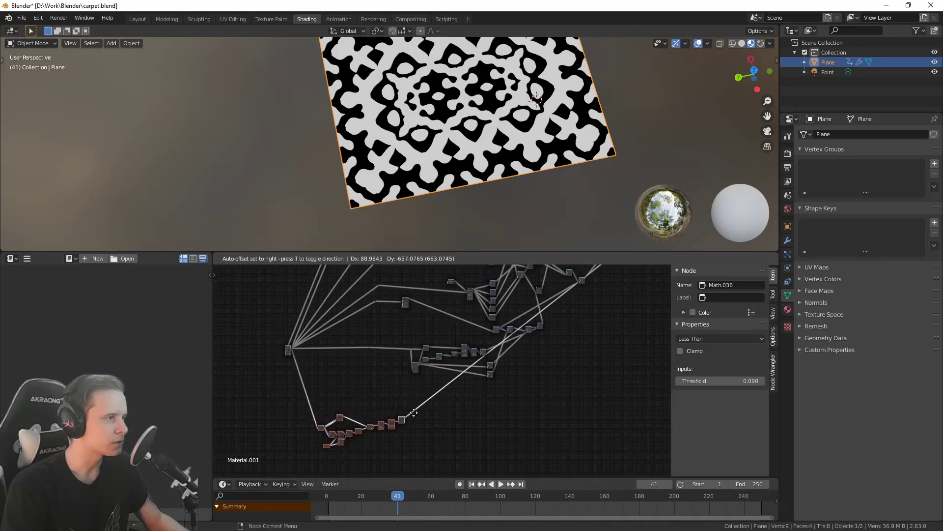
left_click(417, 410)
Move the ColorRamp border group upward with its Separate XYZ and Minimum nodes, and place a duplicate of the lowest ColorRamp beneath it
middle_click_drag(553, 319, 500, 432)
scroll(477, 351, "up", 3)
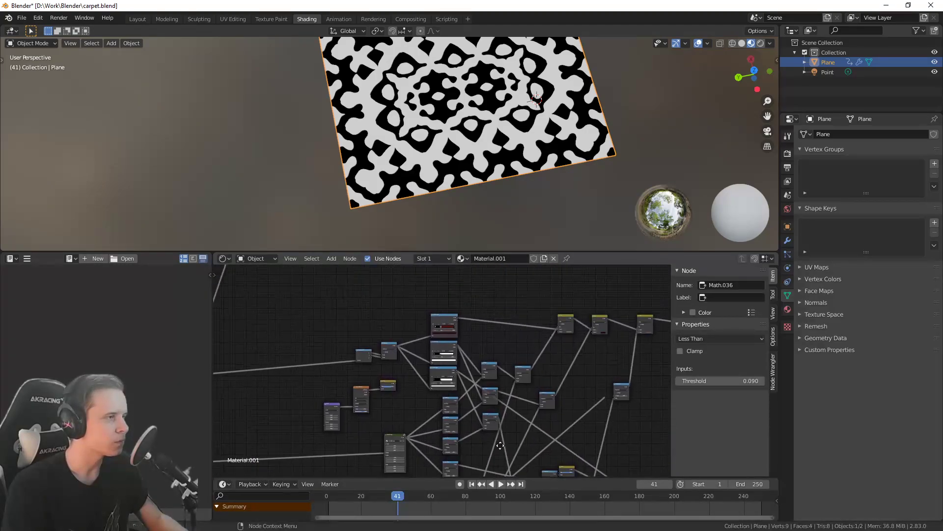
left_click_drag(451, 399, 450, 398)
key("g")
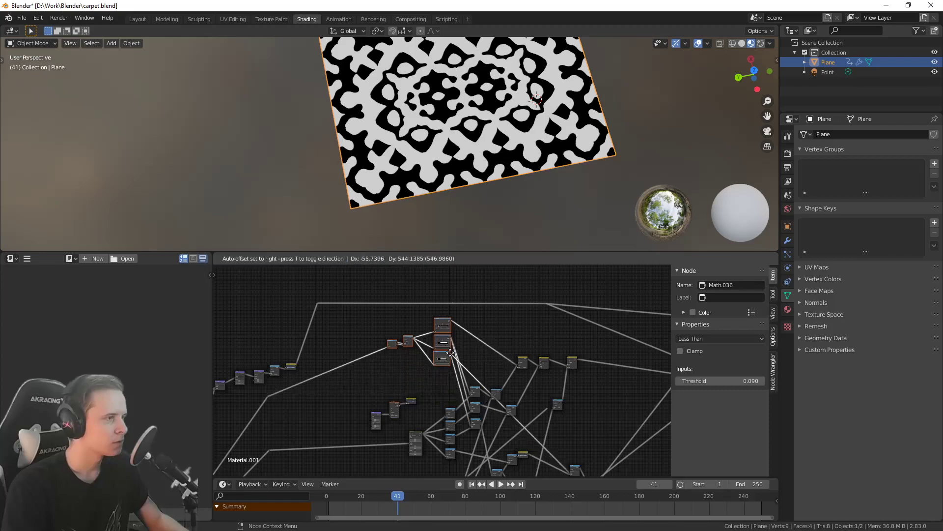
scroll(493, 347, "up", 5)
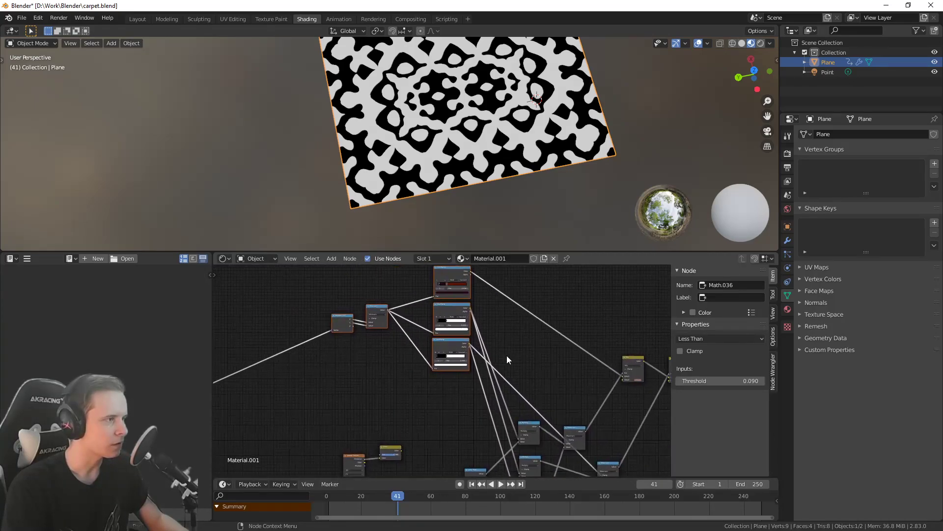
left_click(451, 371)
key("shift+d")
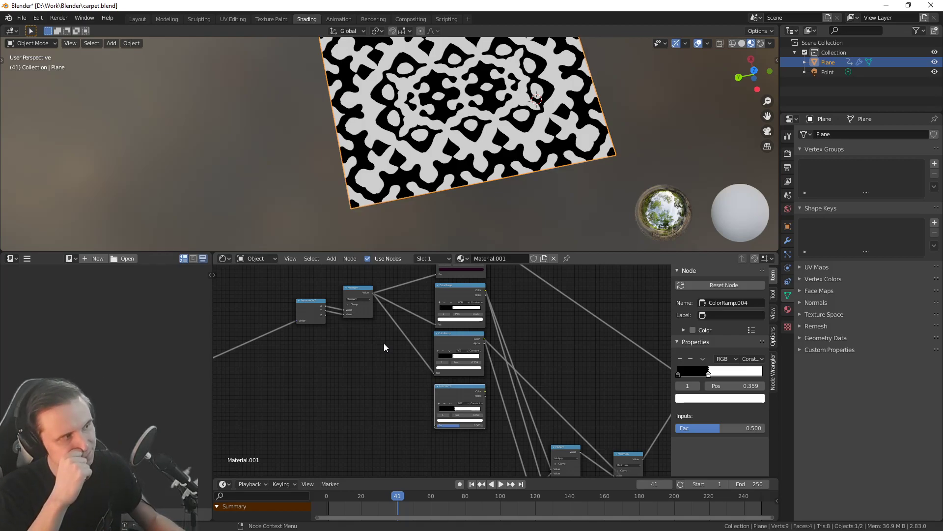
Examine the node tree to work out where the duplicated ColorRamp can mask the new Musgrave pattern
scroll(387, 341, "down", 5)
scroll(361, 390, "down", 6)
middle_click_drag(377, 402, 389, 363)
scroll(427, 366, "down", 5)
middle_click_drag(457, 358, 474, 398)
scroll(491, 308, "up", 6)
scroll(511, 311, "up", 6)
scroll(481, 388, "up", 4)
scroll(481, 387, "up", 1)
scroll(474, 398, "up", 2)
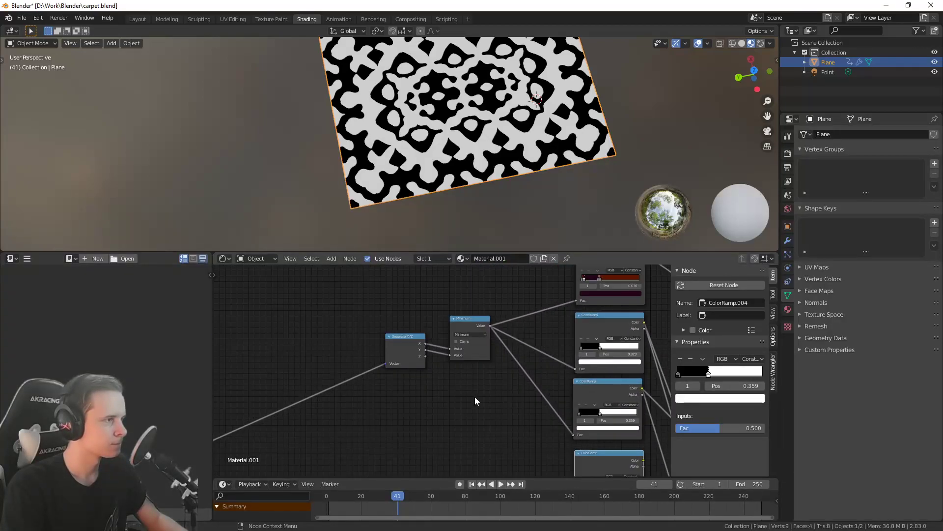
scroll(462, 396, "down", 6)
scroll(422, 418, "down", 7)
middle_click_drag(393, 424, 429, 346)
scroll(521, 324, "down", 8)
scroll(502, 340, "down", 2)
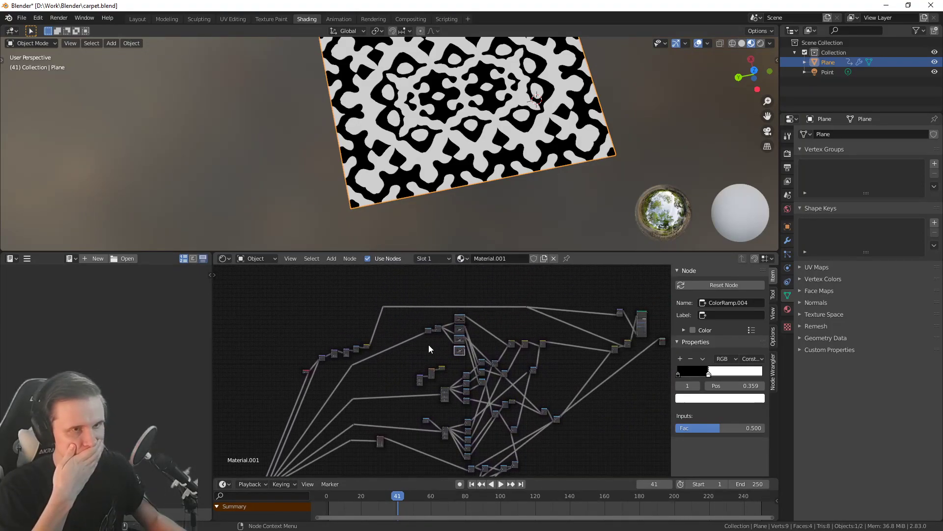
scroll(445, 363, "up", 6)
scroll(443, 336, "up", 1)
middle_click_drag(440, 335, 438, 366)
scroll(443, 352, "up", 6)
scroll(438, 366, "up", 1)
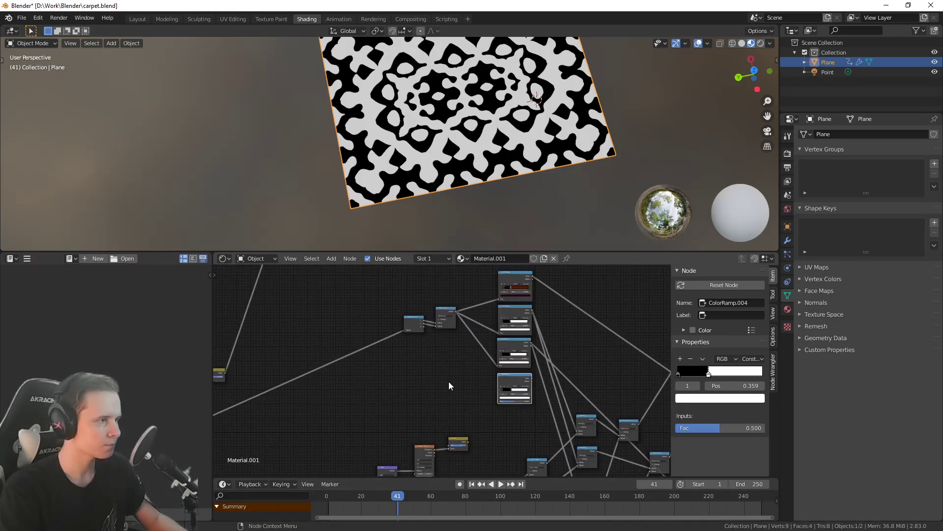
scroll(452, 379, "down", 3)
scroll(471, 386, "up", 2)
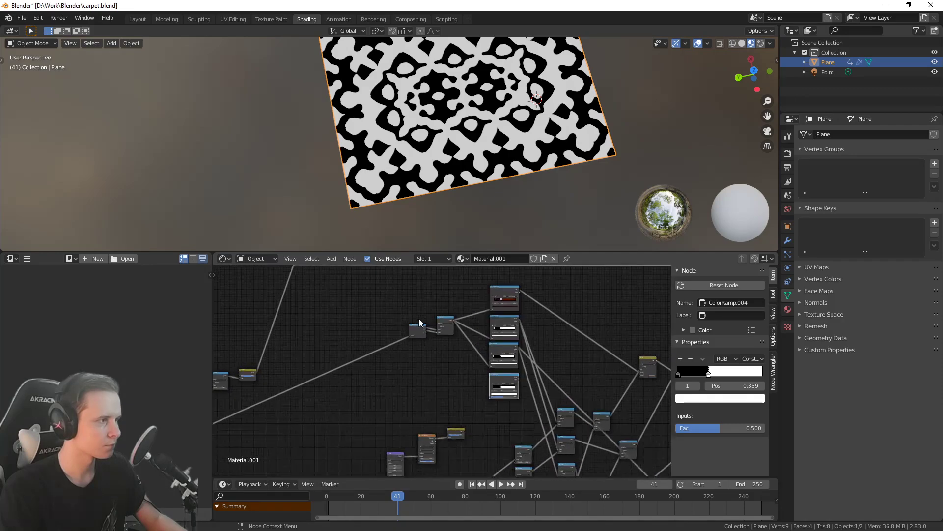
scroll(427, 323, "up", 1)
Move the duplicated ColorRamp to the new Musgrave branch and connect that branch's Minimum output to its Fac input
scroll(441, 326, "down", 5)
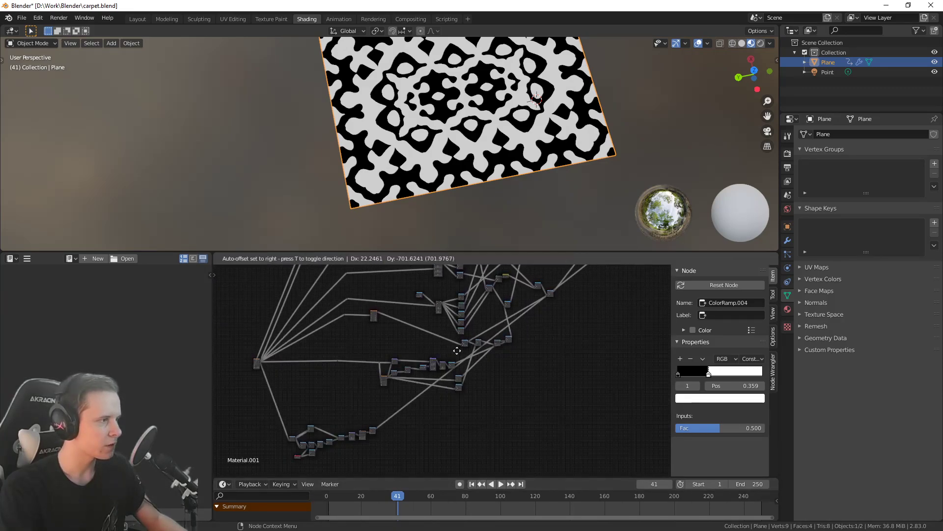
scroll(369, 374, "up", 6)
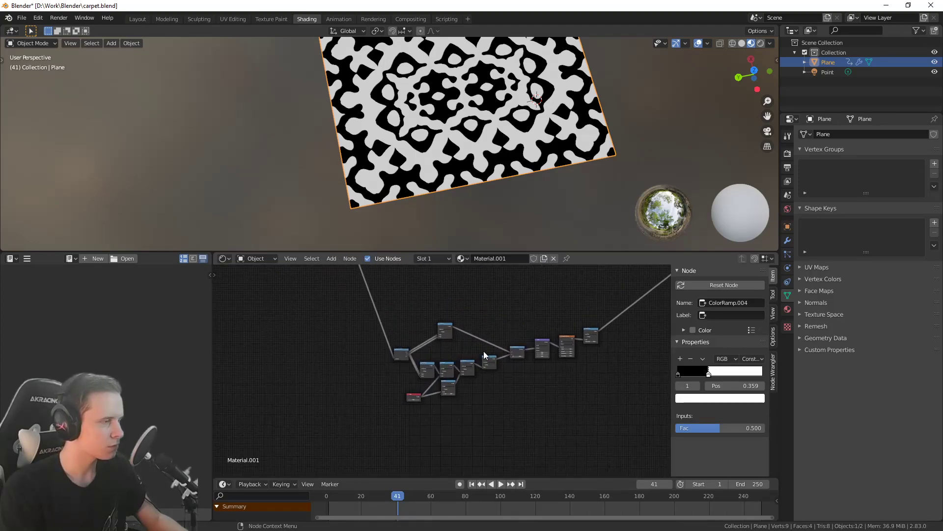
scroll(420, 364, "down", 5)
key("g")
left_click(279, 343)
scroll(314, 345, "up", 5)
middle_click_drag(340, 336, 438, 360)
scroll(439, 362, "up", 3)
left_click_drag(411, 409, 553, 391)
Insert a duplicate of the Less Than node after it, set it to Multiply, and connect the ColorRamp's Color to its second input
middle_click_drag(634, 364, 468, 332)
scroll(521, 366, "up", 4)
scroll(467, 320, "down", 6)
middle_click_drag(548, 324, 463, 346)
left_click(515, 399)
key("shift+d")
left_click(595, 357)
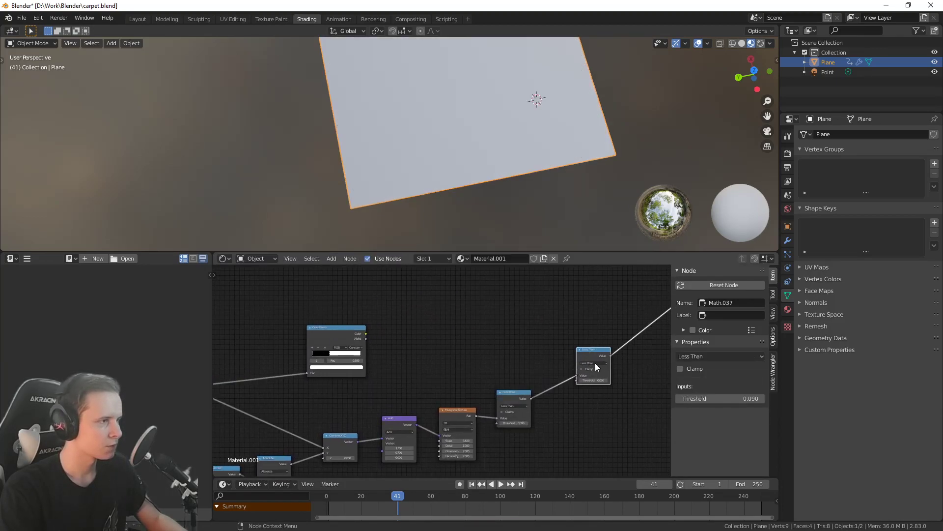
left_click(595, 362)
left_click(593, 392)
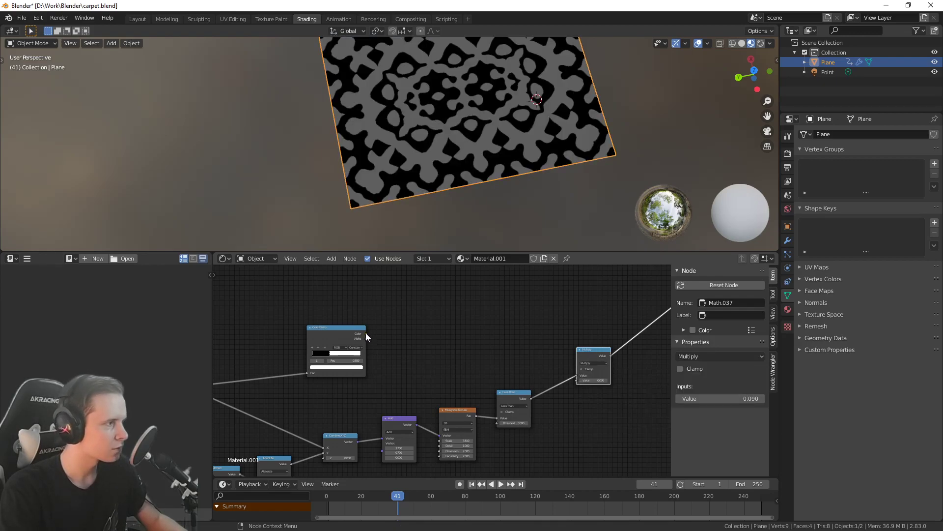
left_click_drag(366, 334, 577, 380)
Shift the ColorRamp's white stop toward the start and add a black stop after it to leave a narrow white border band
middle_click_drag(393, 398, 647, 384)
scroll(539, 358, "up", 5)
middle_click_drag(462, 348, 378, 368)
scroll(444, 373, "up", 5)
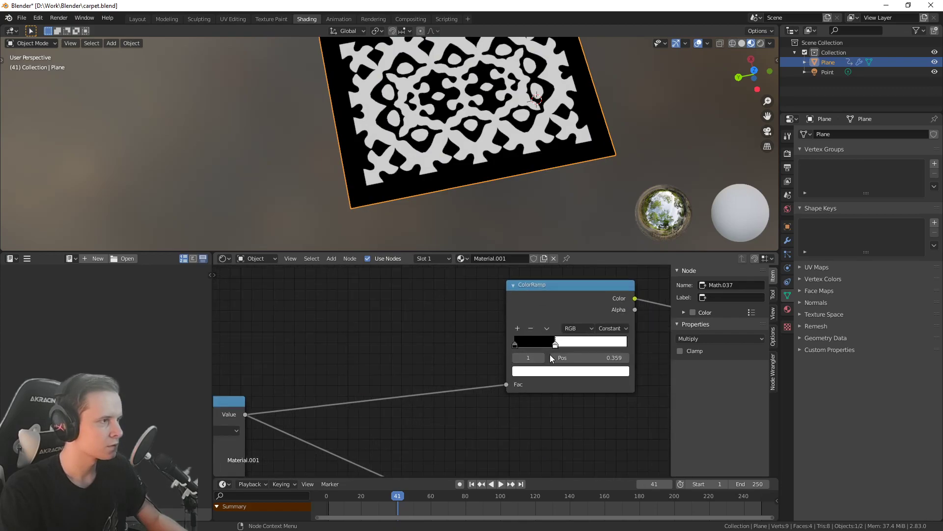
mouse_move(555, 346)
left_mouse_down()
mouse_move(521, 346)
mouse_move(544, 345)
left_mouse_up()
left_click(518, 329)
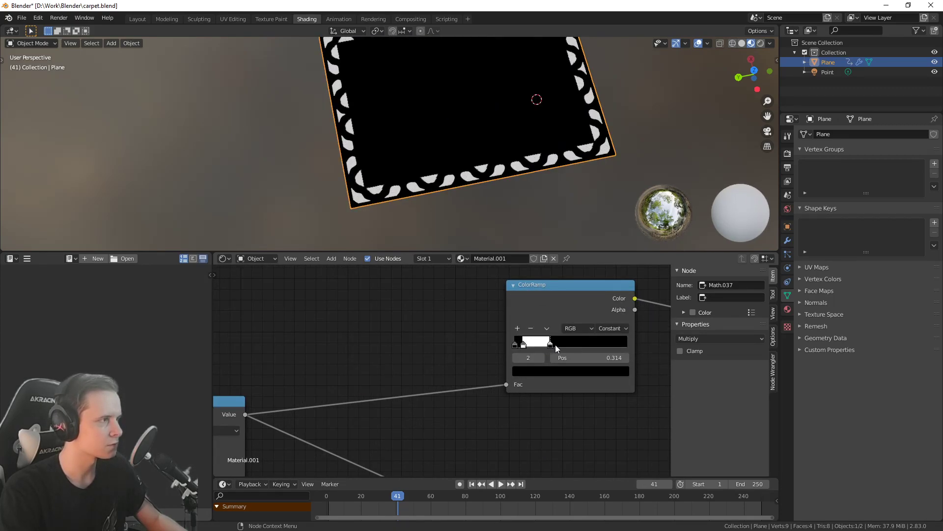
Move the red Mix node back to make room, insert its duplicate after it, and set the copy's Color2 to a darker red
scroll(560, 347, "down", 6)
middle_click_drag(556, 346, 430, 414)
scroll(477, 390, "down", 2)
middle_click_drag(547, 278, 476, 372)
scroll(476, 373, "up", 1)
middle_click_drag(507, 330, 422, 434)
scroll(423, 434, "up", 1)
scroll(474, 362, "up", 2)
middle_click_drag(474, 362, 501, 365)
scroll(484, 389, "down", 3)
scroll(523, 350, "up", 2)
scroll(459, 364, "up", 4)
scroll(502, 365, "up", 4)
left_click_drag(617, 346, 423, 328)
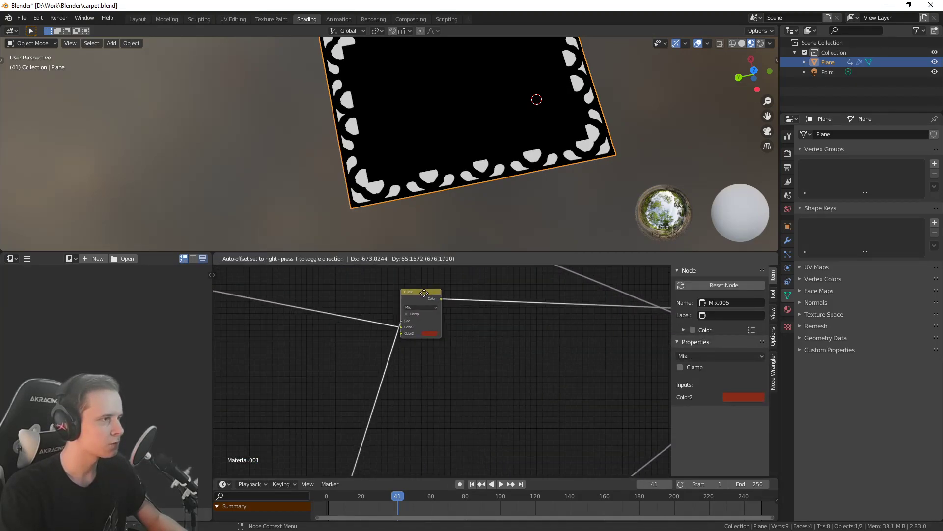
key("shift+d")
left_click(598, 332)
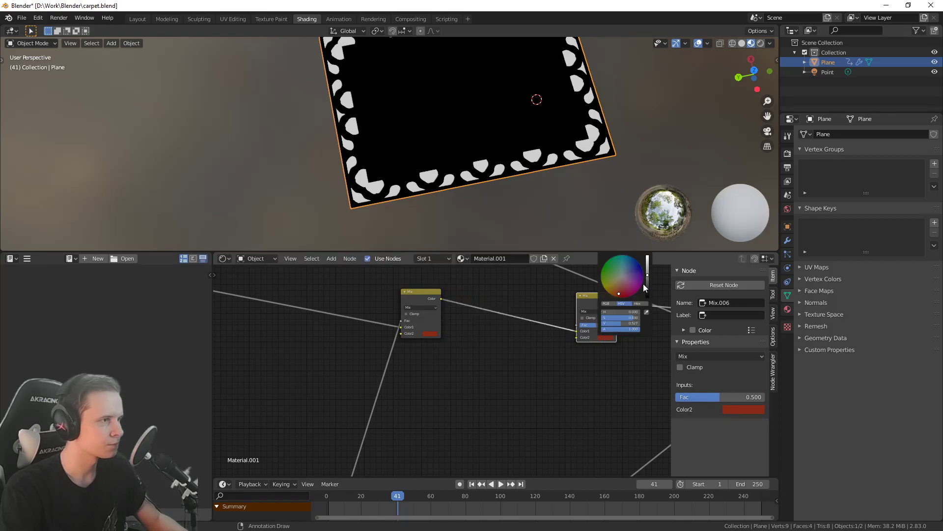
Add a reroute to the border pattern's output link and connect it to the new dark red Mix node's Color2 input
scroll(544, 424, "down", 8)
middle_click_drag(494, 358, 539, 267)
scroll(535, 457, "down", 2)
middle_click_drag(432, 369, 422, 442)
scroll(334, 423, "up", 5)
middle_click_drag(536, 312, 363, 454)
middle_click_drag(475, 333, 505, 405)
scroll(505, 405, "up", 1)
scroll(505, 405, "up", 3)
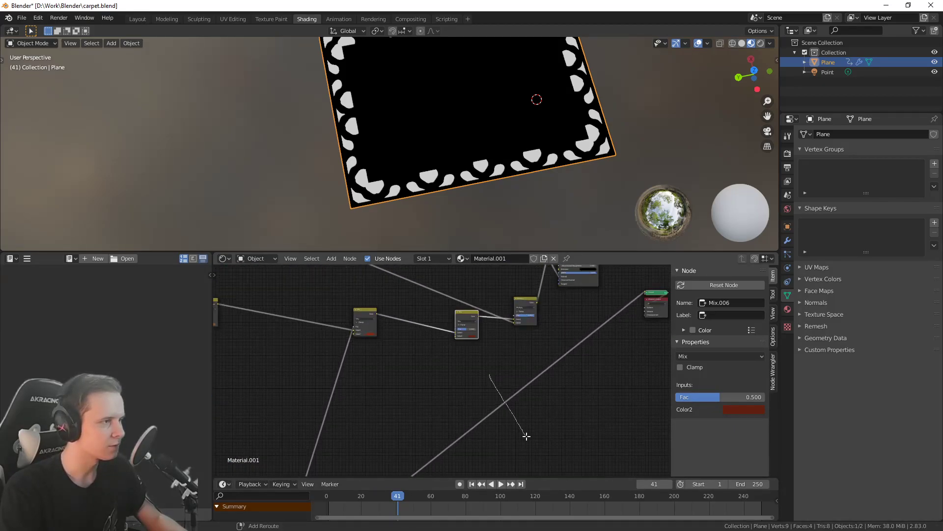
key("g")
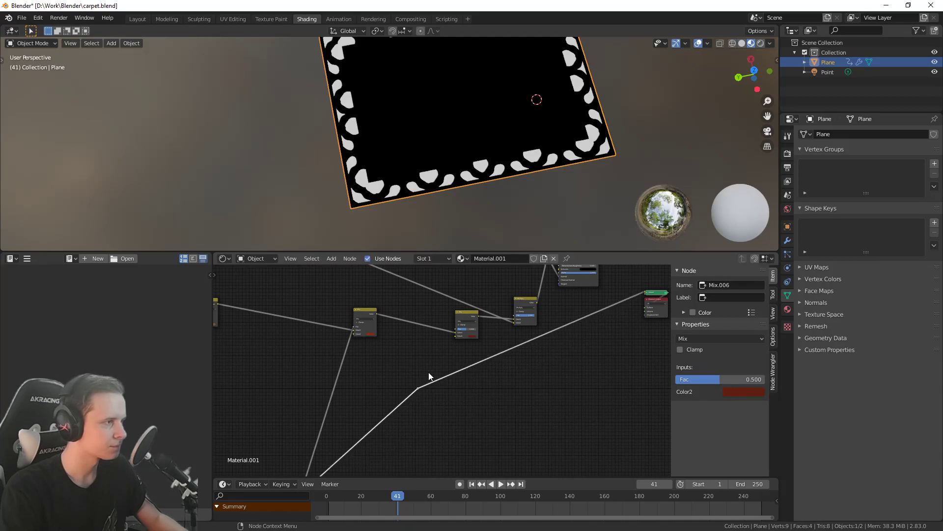
scroll(427, 376, "up", 2)
left_click_drag(457, 323, 460, 323)
Add a second reroute to the long border link and move it down near the border branch to route the link around the other nodes
scroll(440, 444, "down", 7)
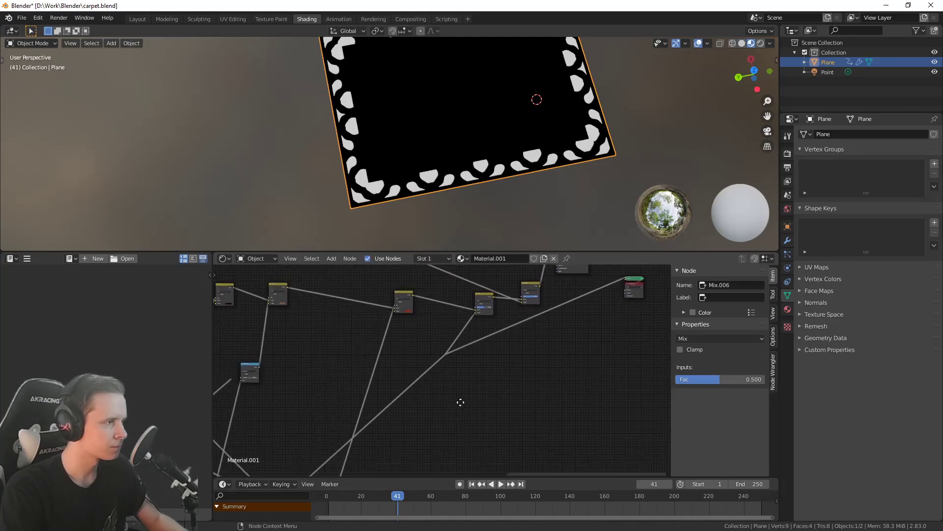
key("g")
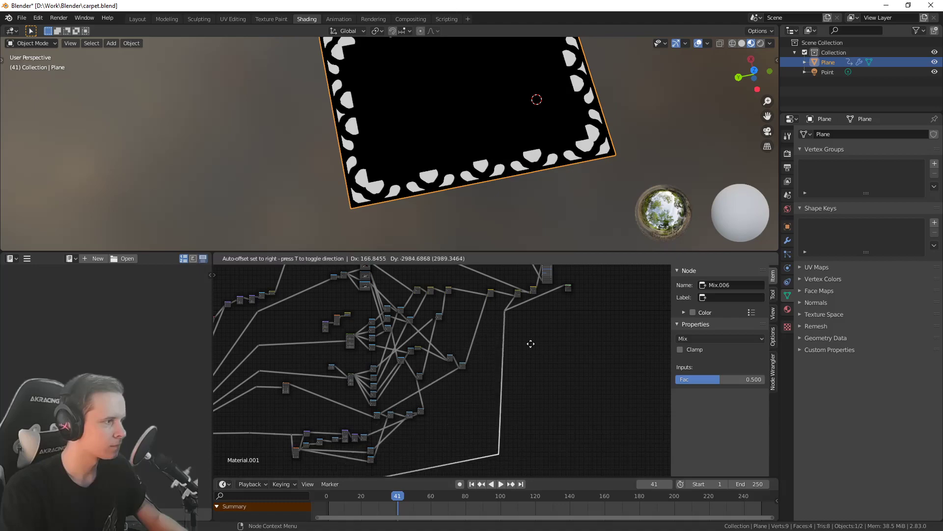
left_click(515, 355)
Connect the Principled BSDF to the Material Output to show the full carpet shading
middle_click_drag(515, 355, 542, 280)
middle_click_drag(451, 335, 571, 432)
scroll(411, 359, "up", 5)
scroll(538, 376, "up", 8)
middle_click_drag(411, 359, 346, 469)
scroll(593, 380, "down", 8)
middle_click_drag(656, 345, 344, 462)
scroll(547, 496, "down", 3)
scroll(504, 233, "down", 1)
scroll(521, 278, "down", 3)
middle_click_drag(531, 280, 445, 460)
scroll(471, 373, "up", 1)
left_click(475, 356, "ctrl+shift")
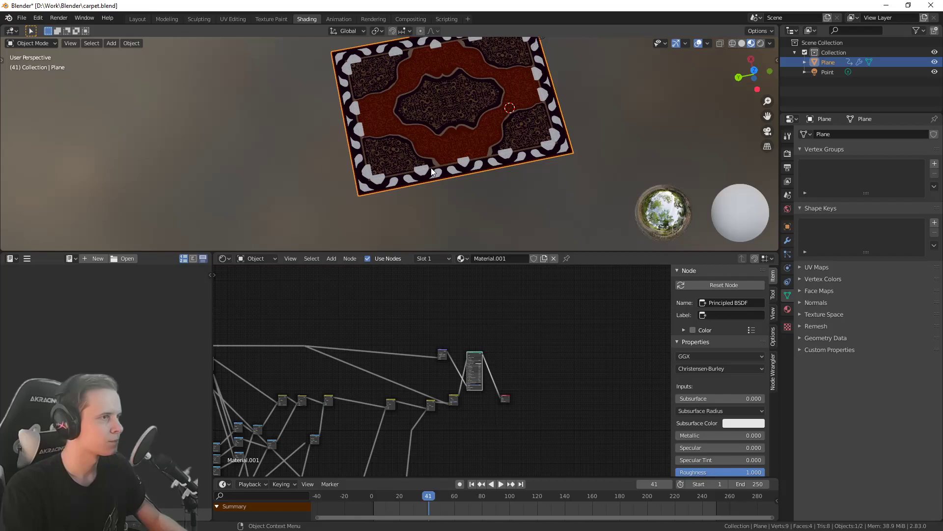
Move the border pattern link on the dark red Mix node from Color2 to Fac
scroll(432, 167, "up", 6)
scroll(437, 415, "down", 2)
middle_click_drag(358, 466, 438, 399)
middle_click_drag(483, 356, 444, 418)
scroll(498, 389, "up", 7)
middle_click_drag(498, 389, 497, 342)
scroll(460, 361, "up", 10)
middle_click_drag(461, 367, 546, 374)
left_click_drag(488, 374, 489, 360)
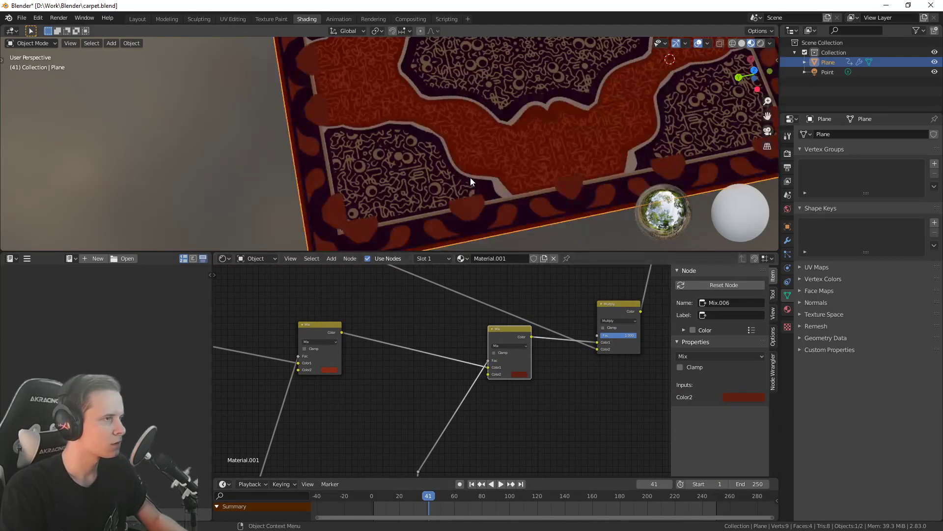
Narrow the border mask by moving the ColorRamp's last black stop to position 0.250
scroll(431, 362, "down", 10)
middle_click_drag(353, 467, 516, 243)
scroll(515, 240, "down", 3)
middle_click_drag(500, 410, 621, 220)
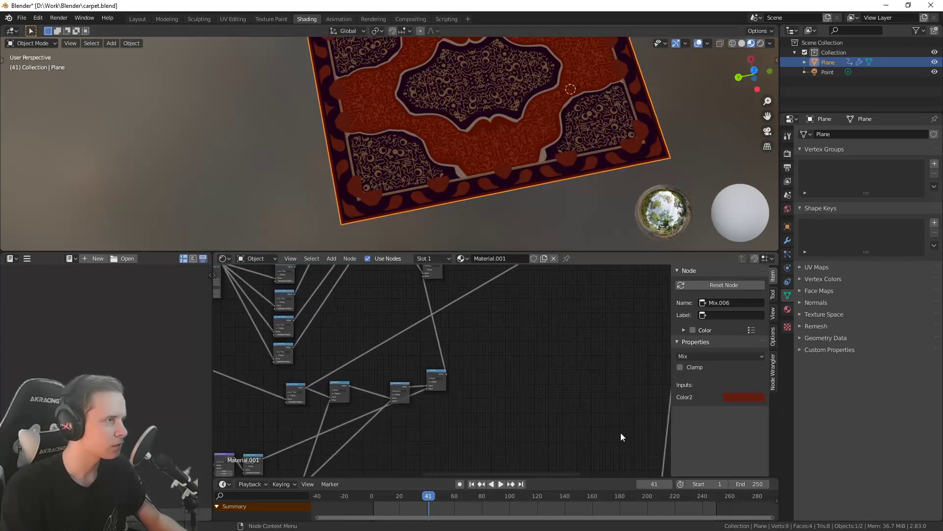
middle_click_drag(448, 410, 643, 240)
middle_click_drag(457, 396, 519, 281)
middle_click_drag(381, 354, 543, 343)
scroll(543, 344, "up", 5)
scroll(543, 344, "down", 7)
middle_click_drag(343, 319, 496, 310)
scroll(495, 311, "up", 6)
scroll(495, 310, "up", 8)
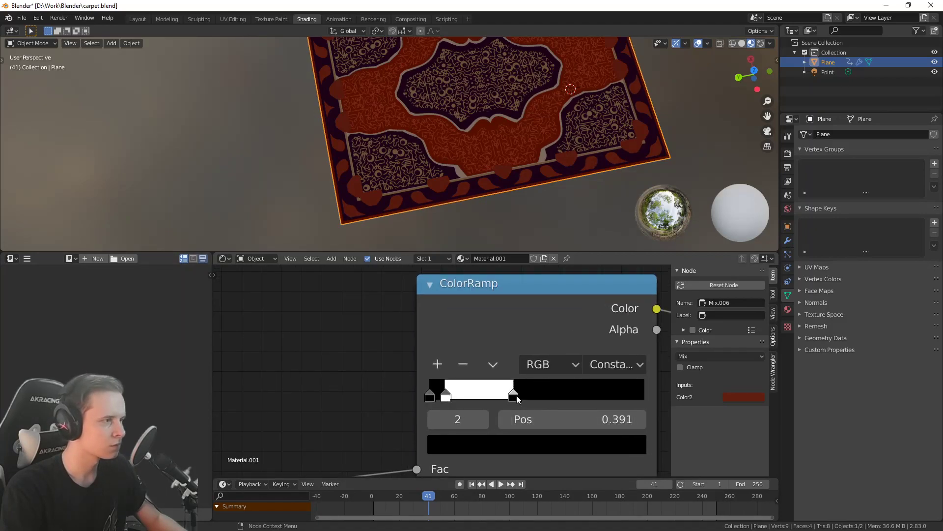
left_click_drag(494, 401, 484, 401)
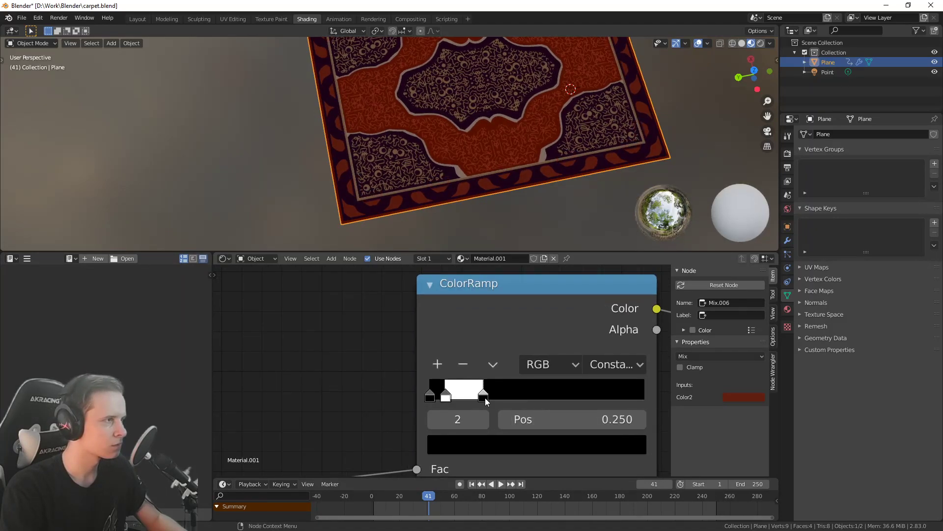
Set the border branch's Musgrave Texture Scale to 8.910
scroll(335, 353, "down", 7)
middle_click_drag(409, 183, 461, 160)
scroll(435, 221, "down", 4)
middle_click_drag(316, 358, 375, 270)
scroll(429, 220, "up", 4)
scroll(443, 409, "down", 7)
middle_click_drag(525, 429, 360, 320)
scroll(476, 351, "up", 6)
middle_click_drag(477, 351, 455, 380)
left_click_drag(493, 379, 535, 379)
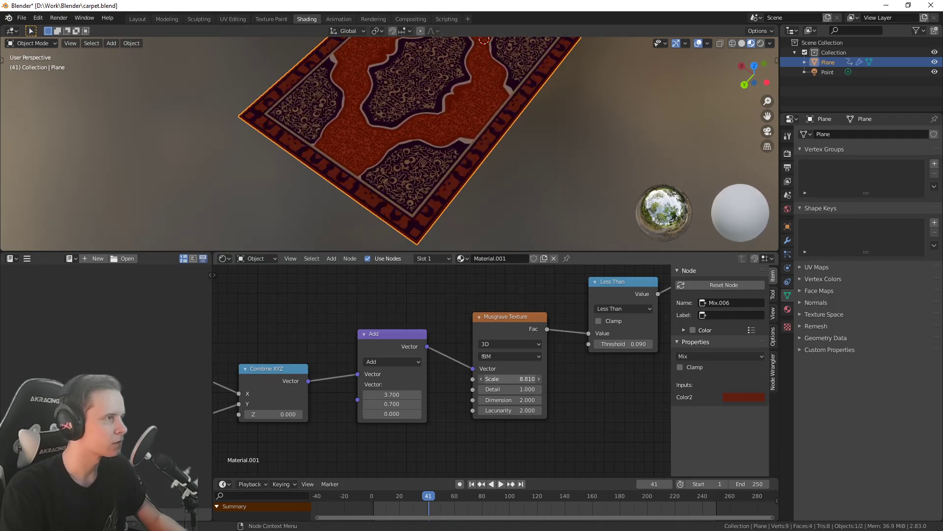
Shift the border pattern by setting the vector Add node's X to 4.260 and Y to 3.250
mouse_move(625, 374)
middle_mouse_down()
mouse_move(496, 399)
mouse_move(608, 373)
mouse_move(620, 385)
middle_mouse_up()
scroll(507, 399, "down", 2)
scroll(620, 386, "down", 3)
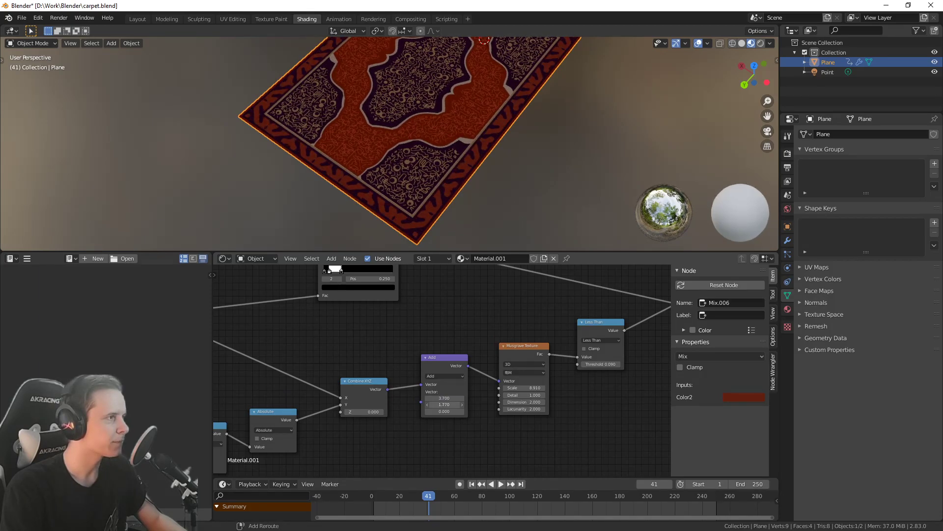
left_click_drag(445, 404, 455, 405)
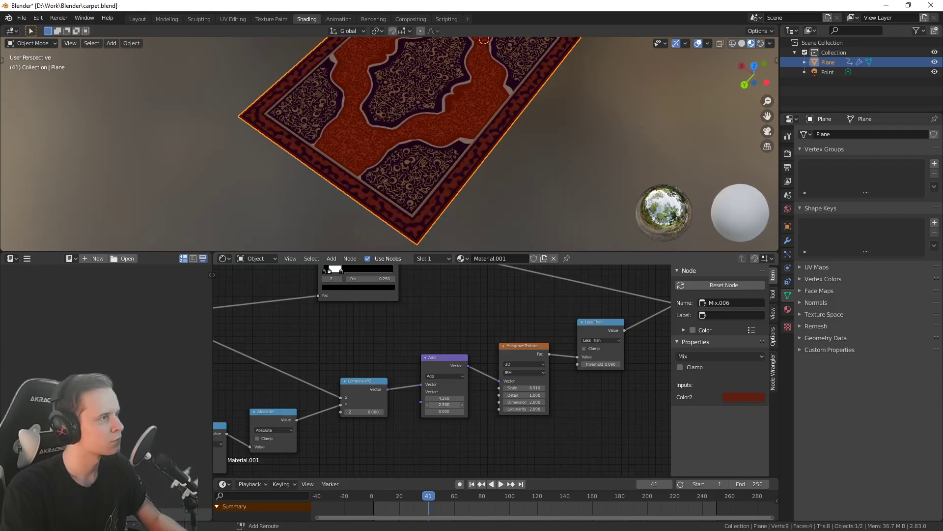
left_click_drag(444, 405, 447, 404)
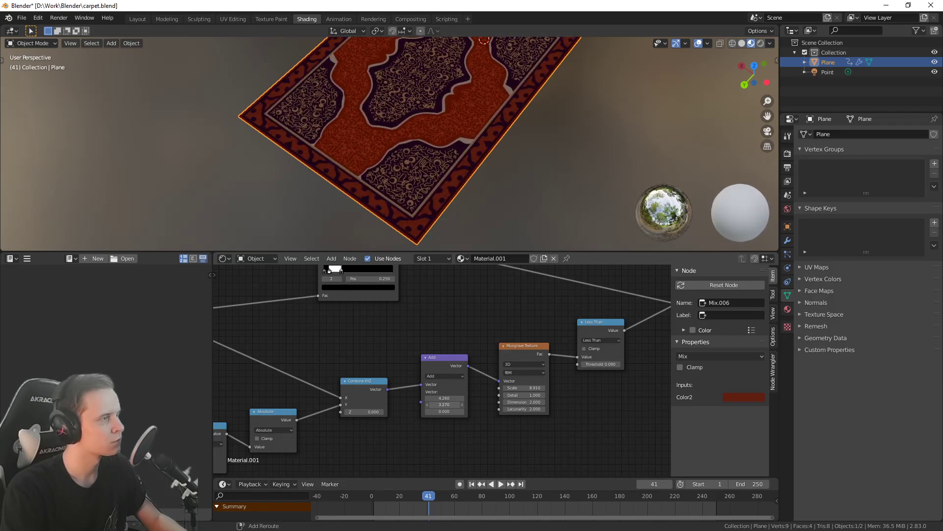
left_click_drag(445, 405, 443, 404)
Fine-tune the border pattern by setting the vector Add node's Y value to 3.030
middle_click_drag(434, 130, 397, 152)
scroll(401, 168, "down", 2)
scroll(403, 197, "up", 3)
middle_click_drag(404, 205, 429, 124, "shift")
scroll(429, 371, "up", 5)
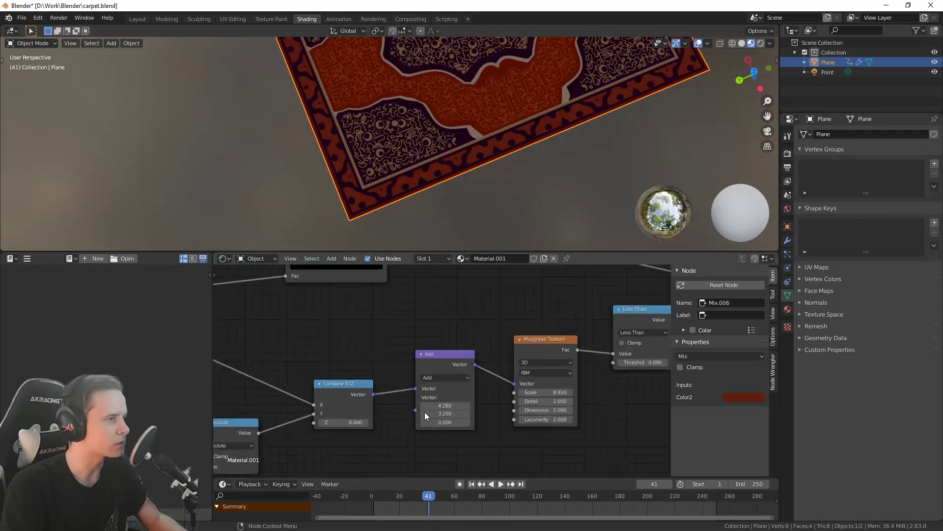
left_click_drag(446, 421, 442, 420)
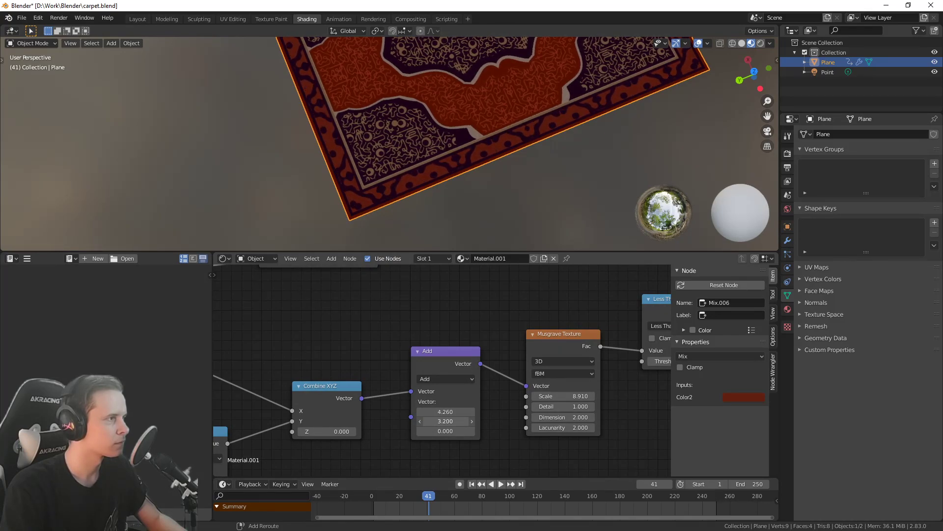
left_click_drag(446, 421, 442, 420)
left_click_drag(445, 421, 439, 421)
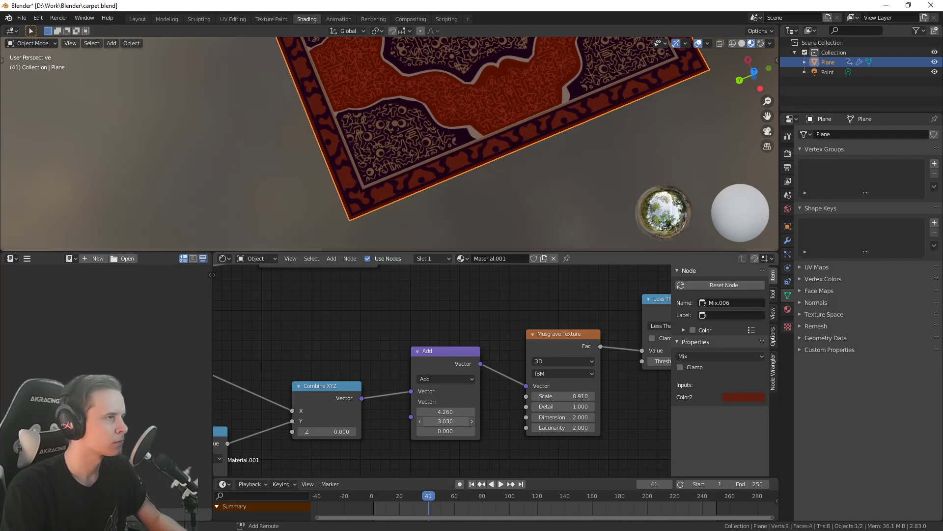
Delete the leftover chain of three nodes that is not connected to the rest of the carpet material
scroll(488, 168, "down", 5)
middle_click_drag(462, 164, 520, 187)
scroll(488, 167, "up", 5)
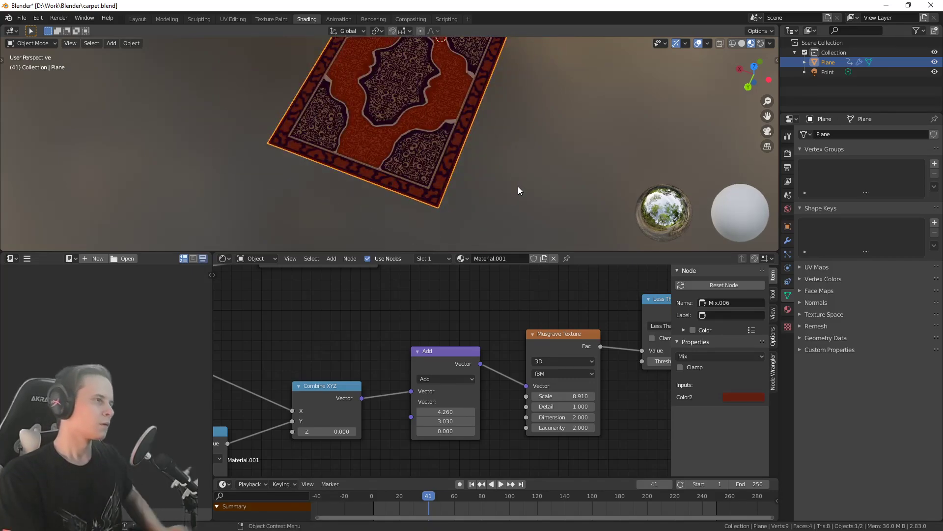
scroll(520, 190, "up", 1)
scroll(477, 354, "down", 3)
scroll(477, 351, "down", 5)
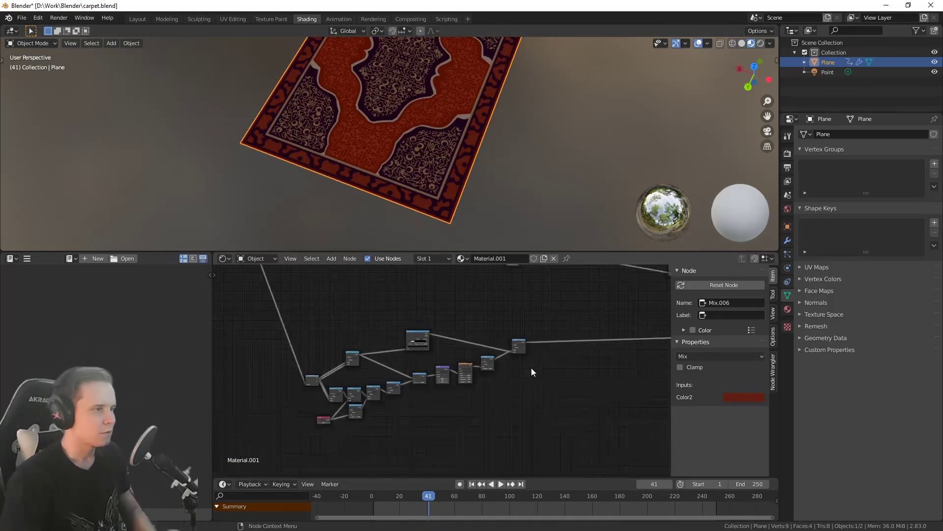
middle_click_drag(521, 394, 451, 476)
scroll(430, 403, "up", 6)
scroll(433, 396, "down", 6)
scroll(492, 359, "up", 1)
middle_click_drag(492, 360, 522, 413)
scroll(484, 369, "up", 6)
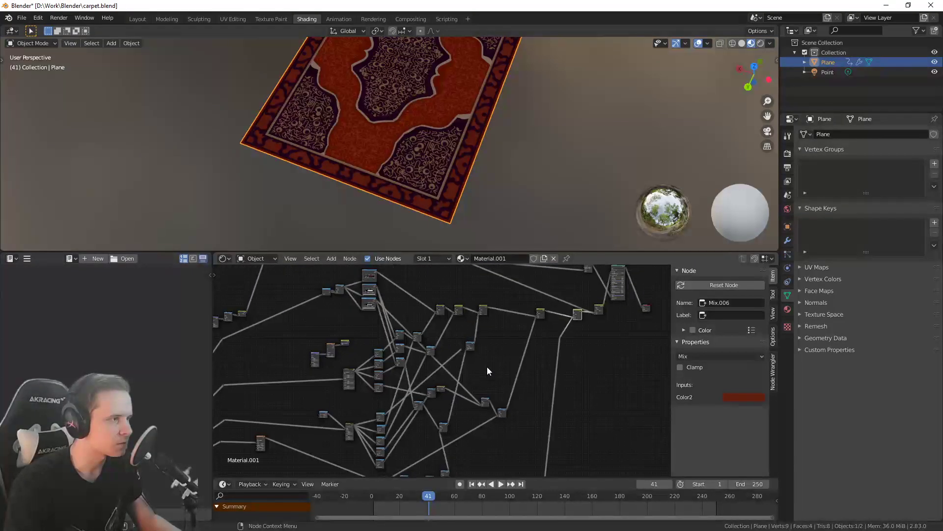
middle_click_drag(482, 372, 547, 379)
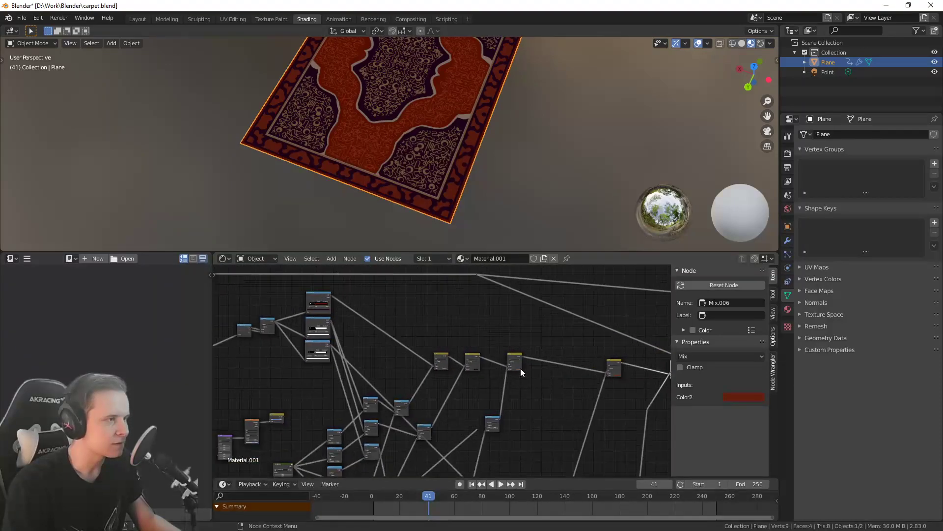
middle_click_drag(345, 395, 508, 309)
scroll(337, 377, "up", 5)
left_click_drag(316, 378, 434, 299)
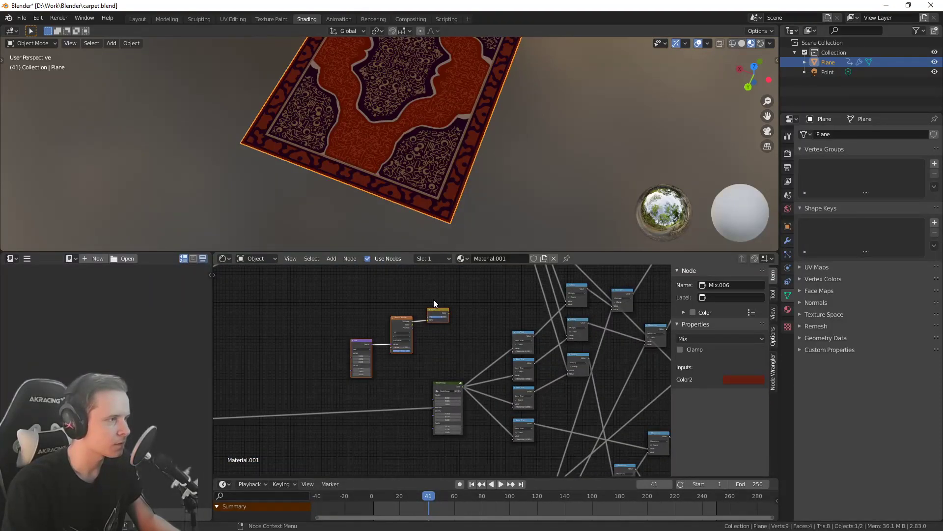
key("x")
Examine the carpet's border, corners and fine ornament up close from several angles
scroll(412, 388, "down", 3)
scroll(411, 388, "down", 4)
middle_click_drag(386, 434, 429, 298)
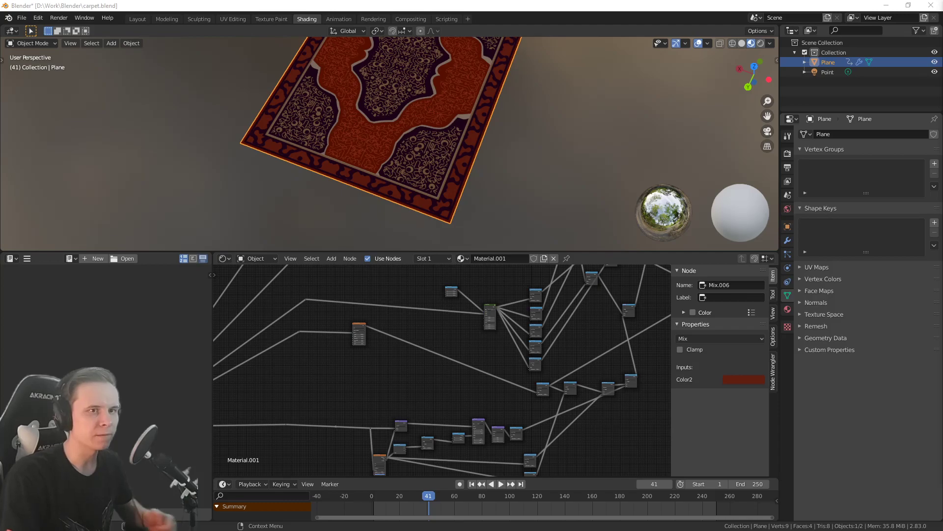
middle_click_drag(661, 214, 456, 164)
scroll(499, 155, "up", 5)
scroll(456, 163, "down", 6)
scroll(462, 167, "up", 5)
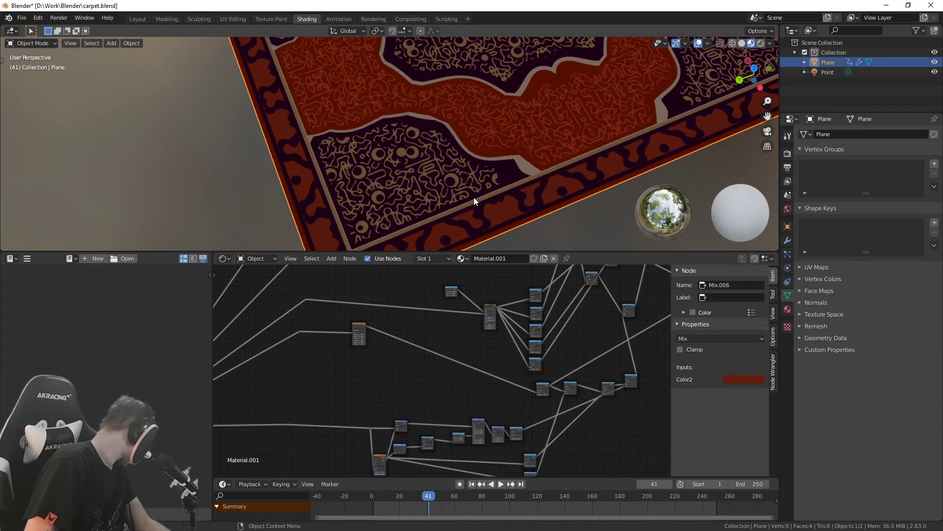
scroll(471, 188, "down", 4)
middle_click_drag(456, 195, 501, 193)
scroll(449, 172, "up", 6)
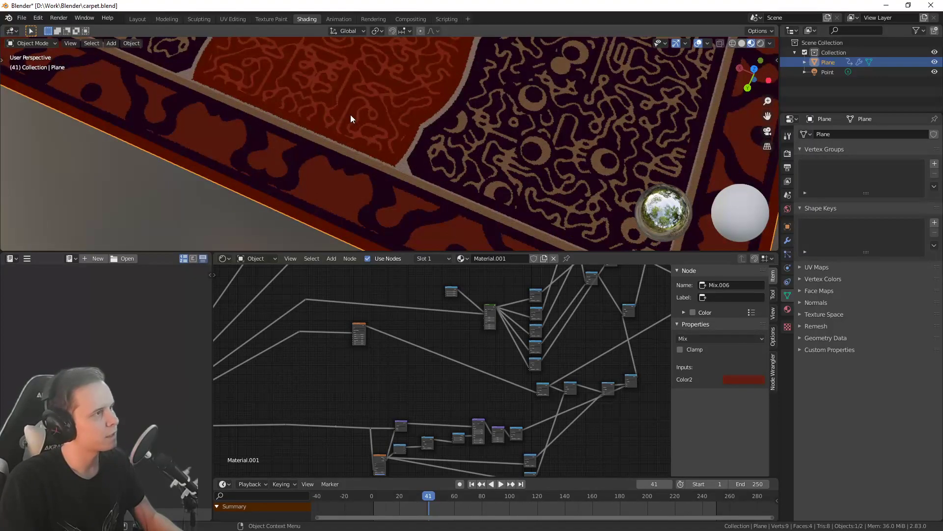
middle_click_drag(342, 125, 382, 139)
middle_click_drag(448, 131, 398, 151)
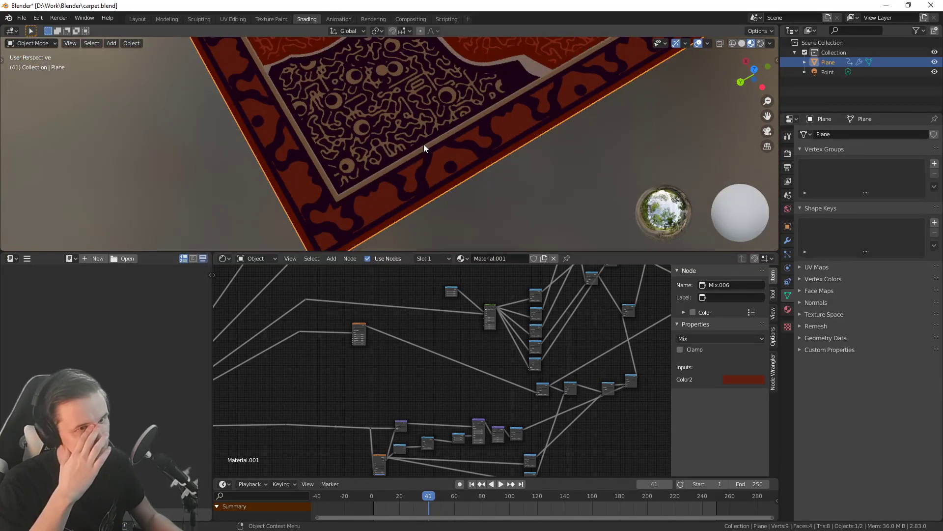
middle_click_drag(458, 129, 489, 136)
scroll(397, 168, "up", 2)
scroll(457, 118, "up", 1)
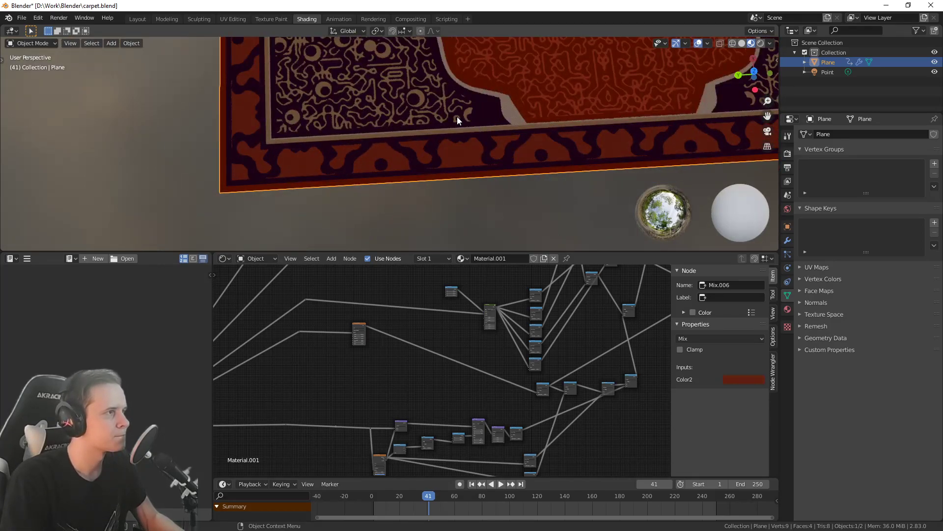
Preview the output of the Voronoi Texture that drives the circle ornament on the plane
scroll(439, 344, "down", 5)
middle_click_drag(442, 384, 436, 352)
scroll(459, 375, "down", 4)
middle_click_drag(472, 384, 491, 323)
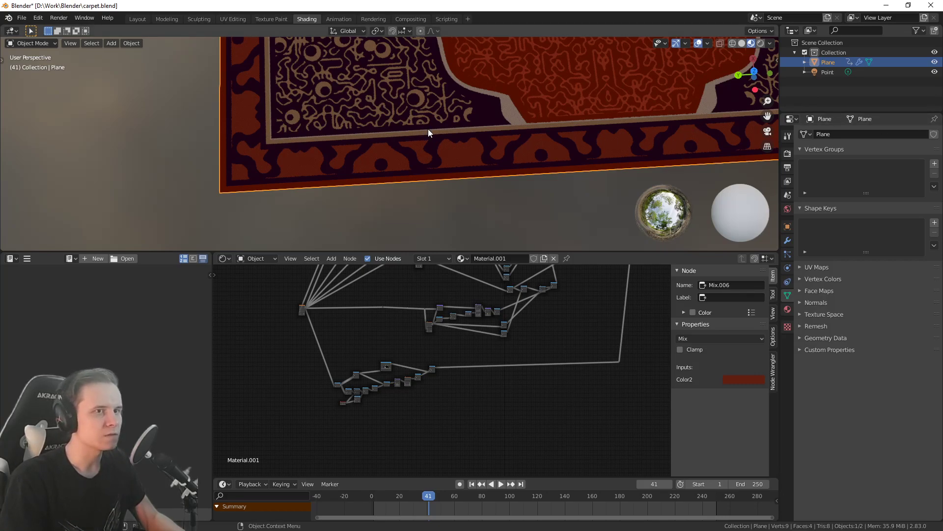
scroll(411, 170, "up", 2)
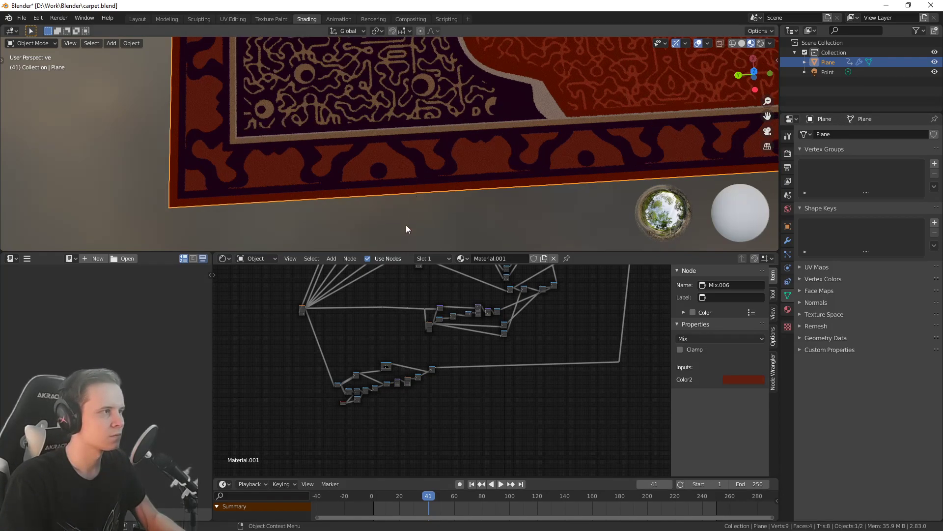
scroll(433, 364, "up", 4)
middle_click_drag(414, 449, 375, 491)
scroll(494, 347, "up", 6)
middle_click_drag(494, 346, 434, 331)
scroll(432, 325, "up", 5)
scroll(386, 332, "down", 5)
mouse_move(364, 328)
middle_mouse_down()
mouse_move(398, 327)
mouse_move(372, 327)
middle_mouse_up()
scroll(347, 329, "up", 5)
scroll(409, 348, "up", 3)
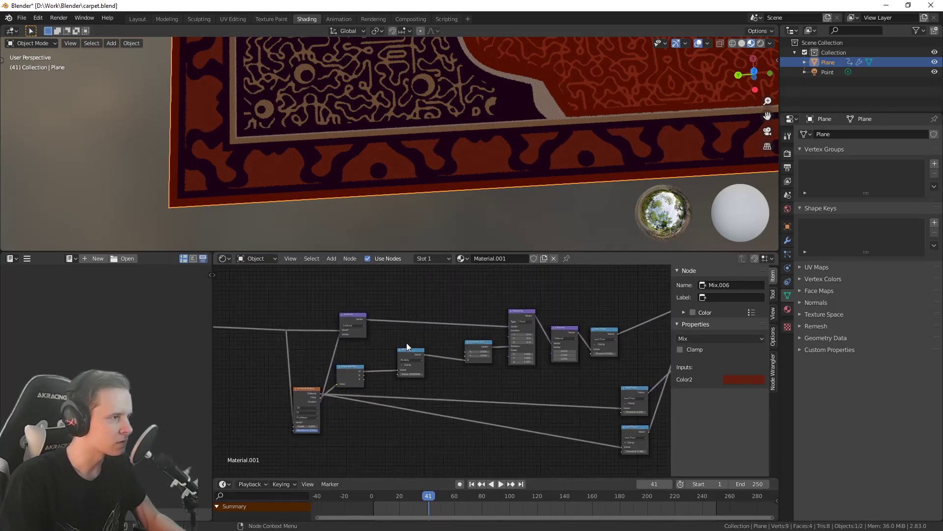
middle_click_drag(485, 352, 469, 342)
left_click(251, 399, "ctrl+shift")
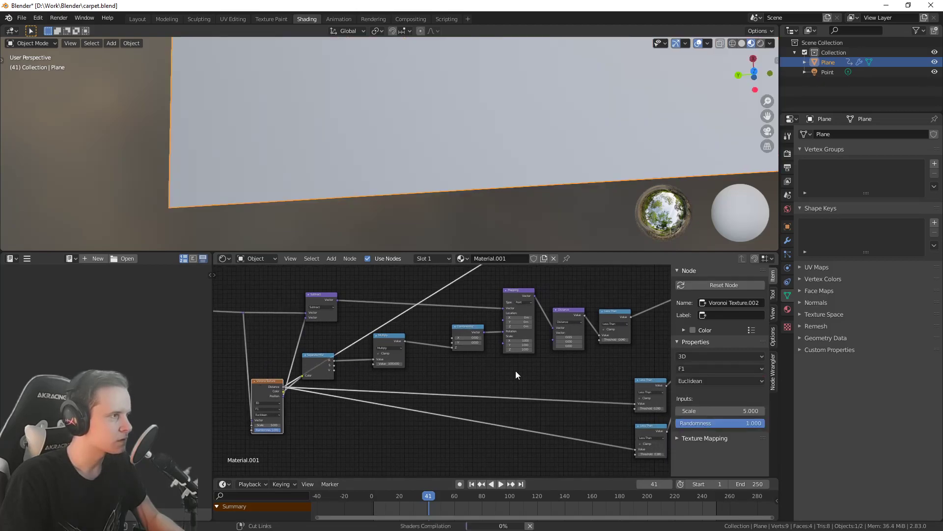
Preview the clamped Subtract node at the end of the ornament branch on the plane
middle_click_drag(493, 375, 455, 376)
scroll(480, 365, "down", 2)
scroll(443, 377, "up", 2)
scroll(443, 378, "down", 3)
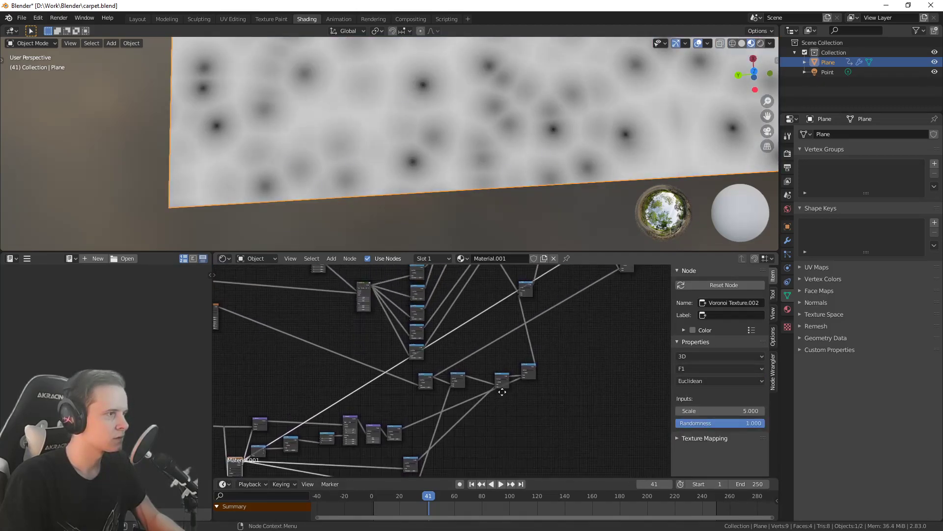
left_click(520, 372, "ctrl+shift")
middle_click_drag(458, 365, 507, 339)
scroll(507, 339, "down", 5)
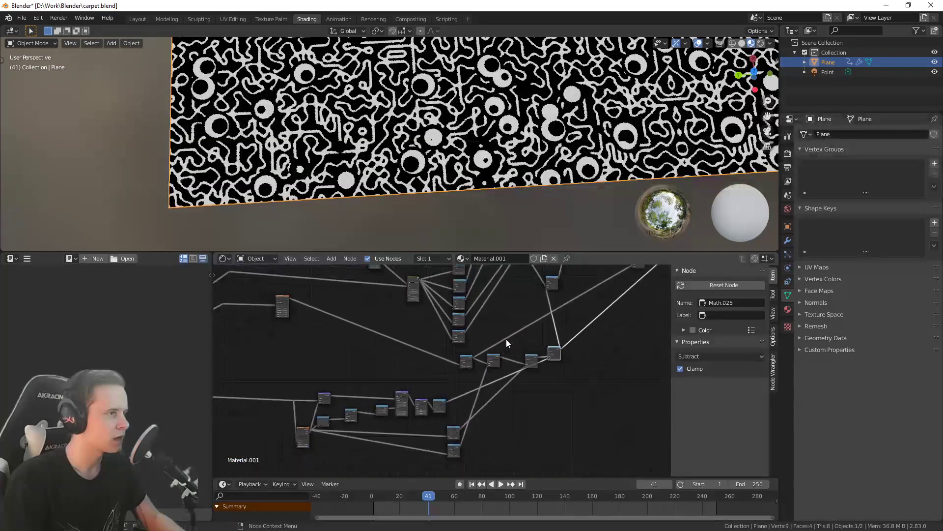
Move the Less Than node with threshold 0.040 away from the Distance node, lining it up above the other two Less Than nodes
scroll(467, 346, "up", 5)
middle_click_drag(478, 377, 411, 299)
scroll(475, 340, "up", 1)
scroll(483, 357, "up", 2)
scroll(481, 357, "up", 1)
scroll(400, 361, "up", 2)
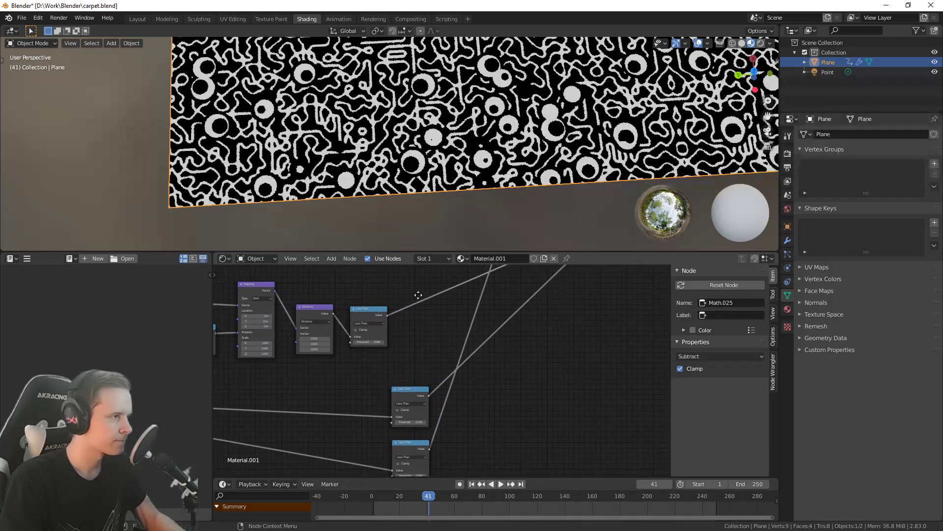
scroll(410, 315, "down", 4)
middle_click_drag(506, 320, 480, 322)
scroll(481, 324, "up", 1)
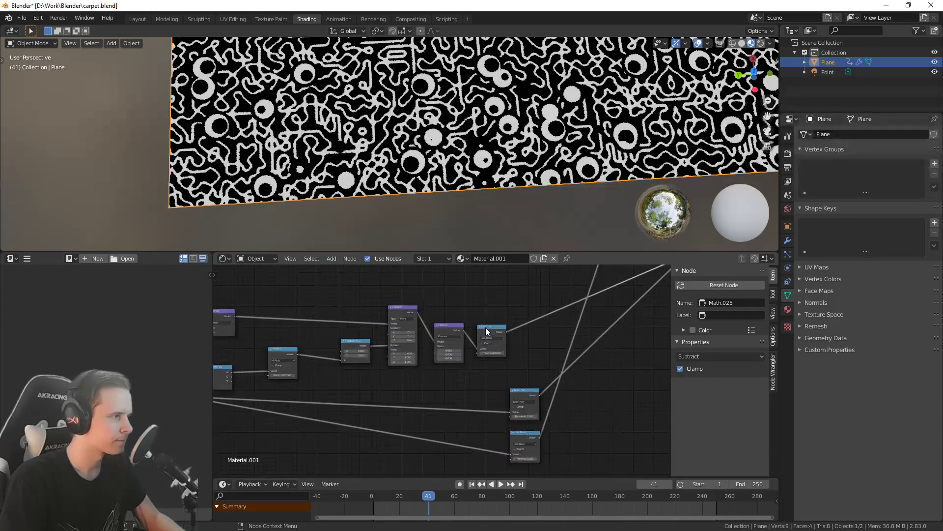
left_click_drag(492, 329, 527, 329)
scroll(460, 360, "up", 1)
middle_click_drag(460, 361, 503, 354)
middle_click_drag(564, 361, 511, 380)
left_click_drag(520, 346, 514, 343)
middle_click_drag(425, 366, 355, 379)
scroll(386, 352, "down", 3)
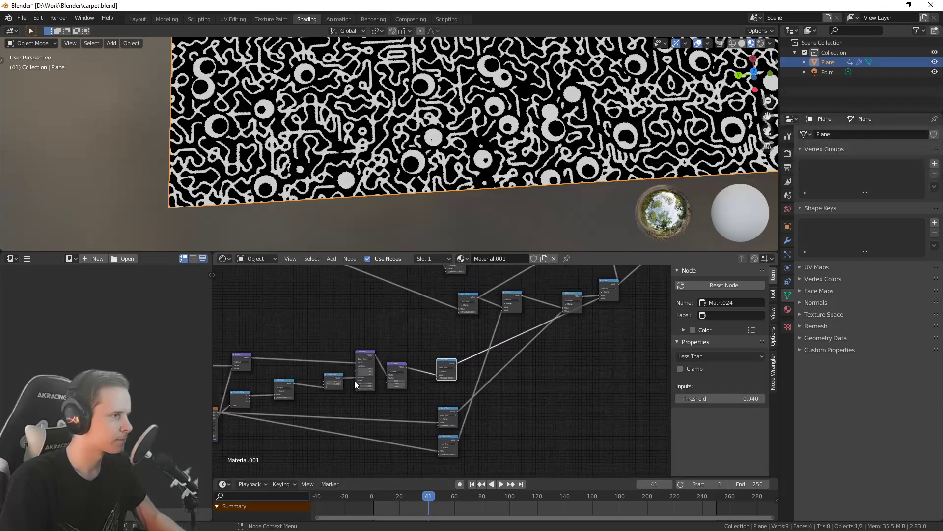
Space the lower two Less Than nodes evenly in a column beneath the Less Than node with threshold 0.040
left_click_drag(448, 408, 447, 395)
left_click_drag(449, 436, 446, 429)
middle_click_drag(448, 430, 410, 453)
scroll(478, 370, "up", 1)
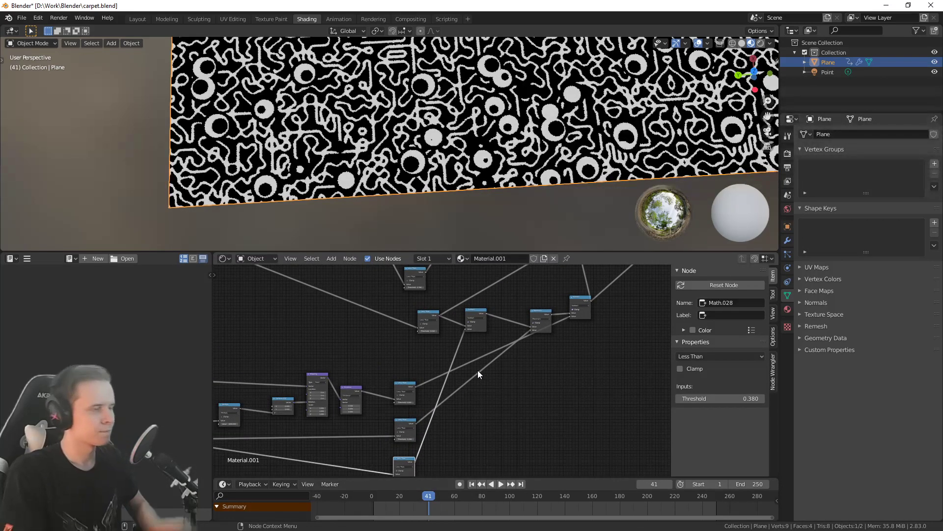
Combine the circle ornament's nodes, from the Voronoi Texture through the three Less Than nodes, into a node group
scroll(492, 356, "down", 4)
middle_click_drag(492, 356, 547, 339)
scroll(472, 359, "down", 1)
scroll(369, 362, "up", 1)
mouse_move(361, 360)
middle_mouse_down()
mouse_move(511, 354)
mouse_move(355, 355)
middle_mouse_up()
left_click_drag(337, 311, 564, 440)
right_click(530, 341)
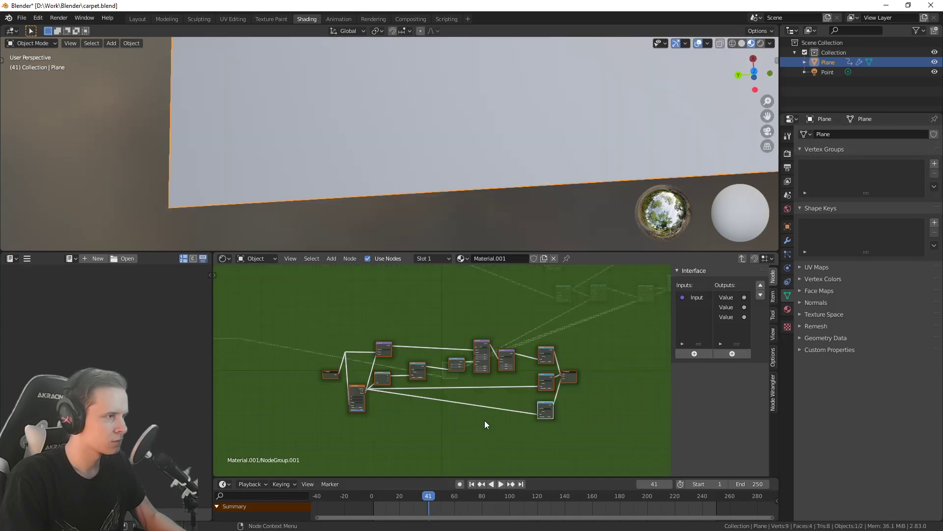
left_click(479, 436)
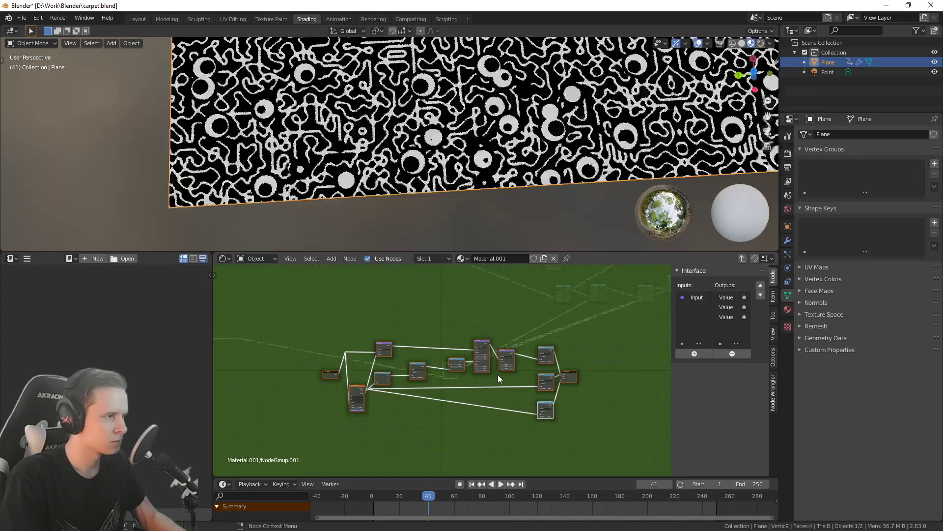
Examine the new group's contents, following the links from Group Input through the Voronoi Texture to Group Output
scroll(499, 358, "up", 4)
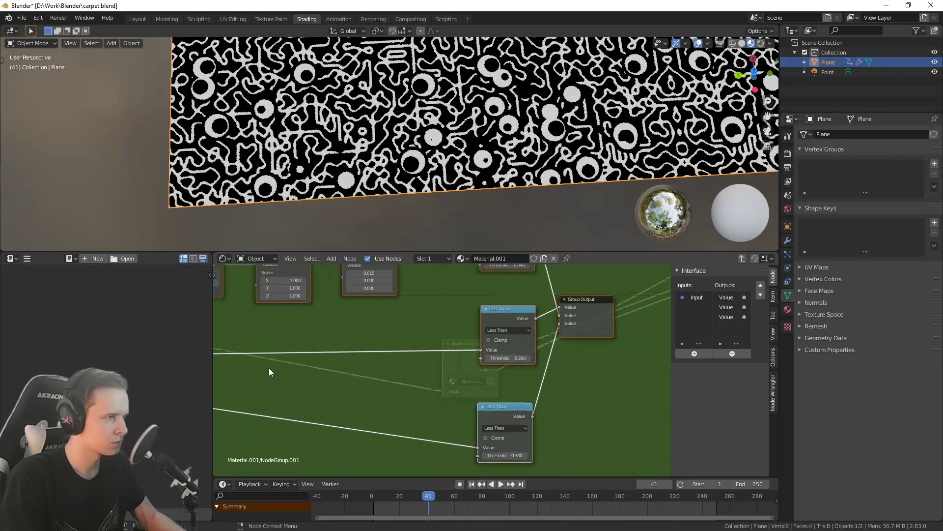
scroll(499, 373, "left", 5, "ctrl")
scroll(395, 342, "right", 2, "ctrl")
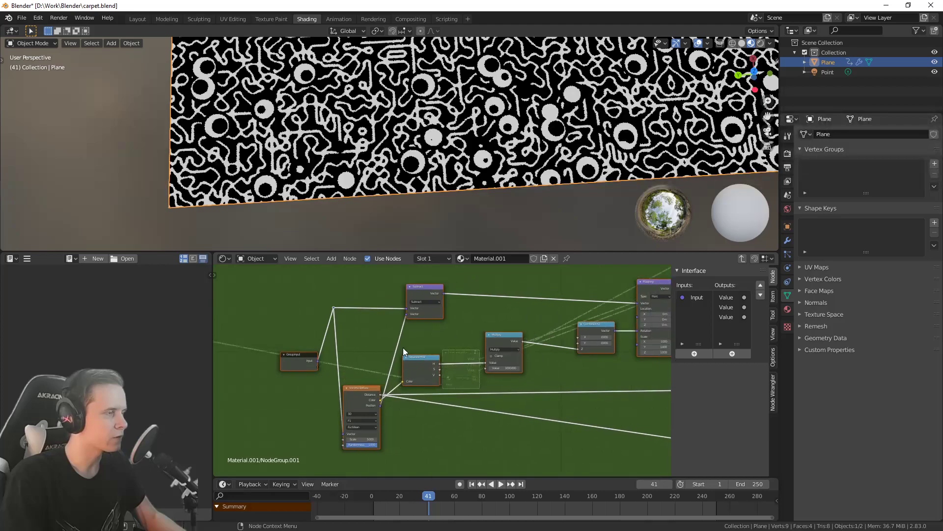
scroll(384, 400, "right", 6, "ctrl")
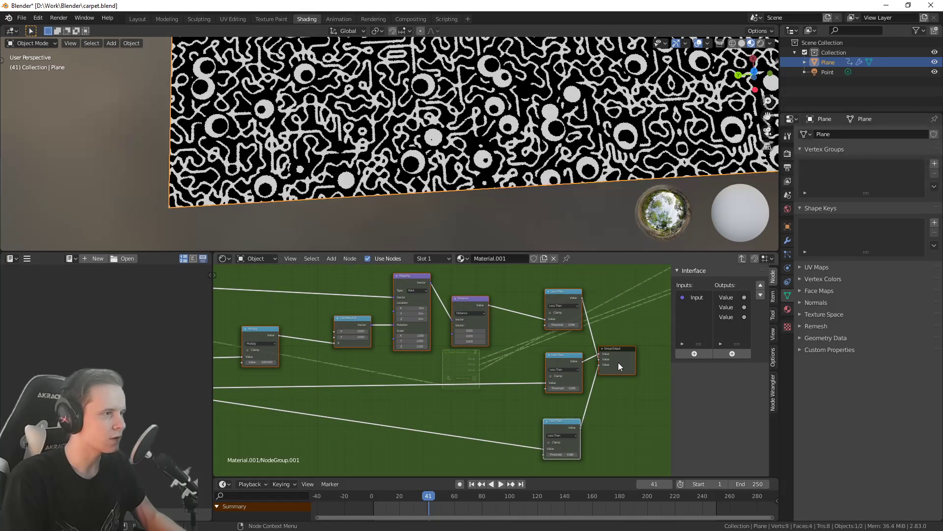
scroll(589, 360, "up", 3)
scroll(563, 360, "left", 7, "ctrl")
scroll(381, 369, "down", 4)
scroll(375, 364, "left", 2, "ctrl")
scroll(427, 349, "up", 1)
scroll(423, 343, "up", 1)
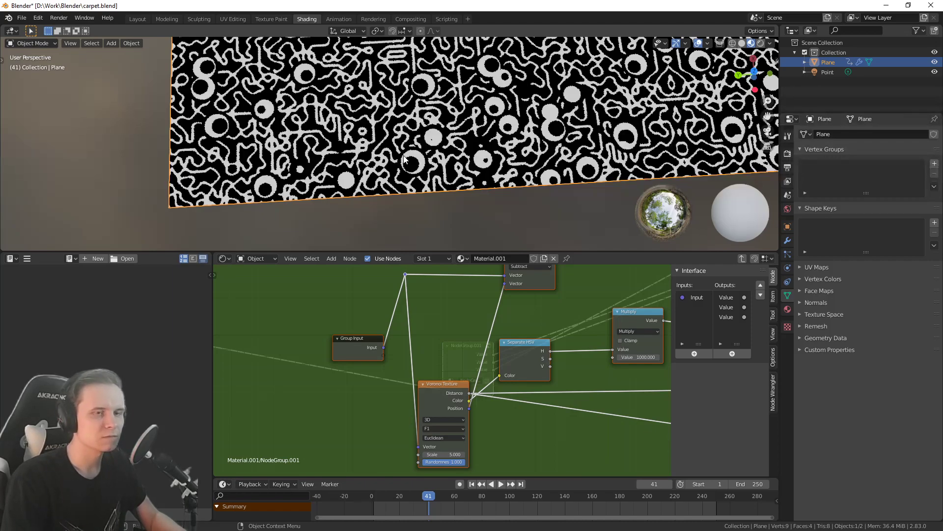
Move the Group Input node up, about level with the reroute point that feeds the Subtract node
scroll(352, 304, "up", 3)
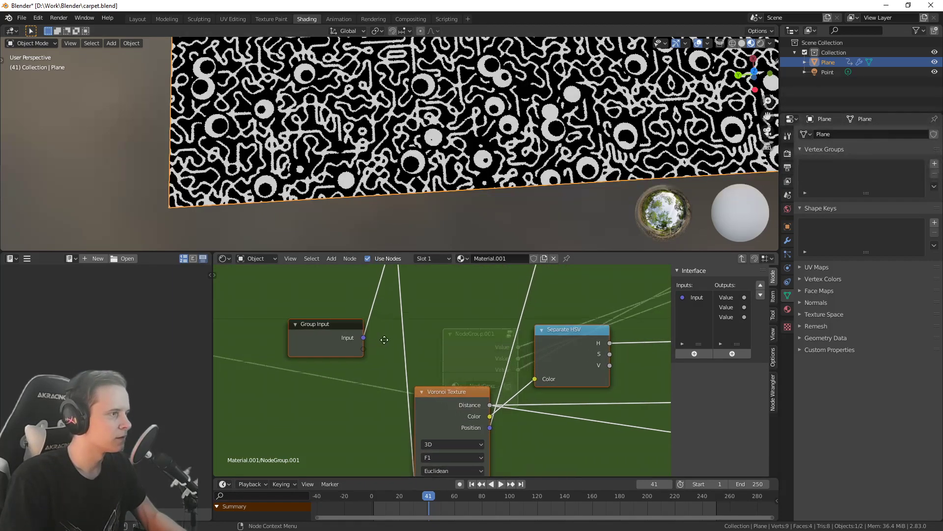
left_click_drag(394, 400, 386, 300)
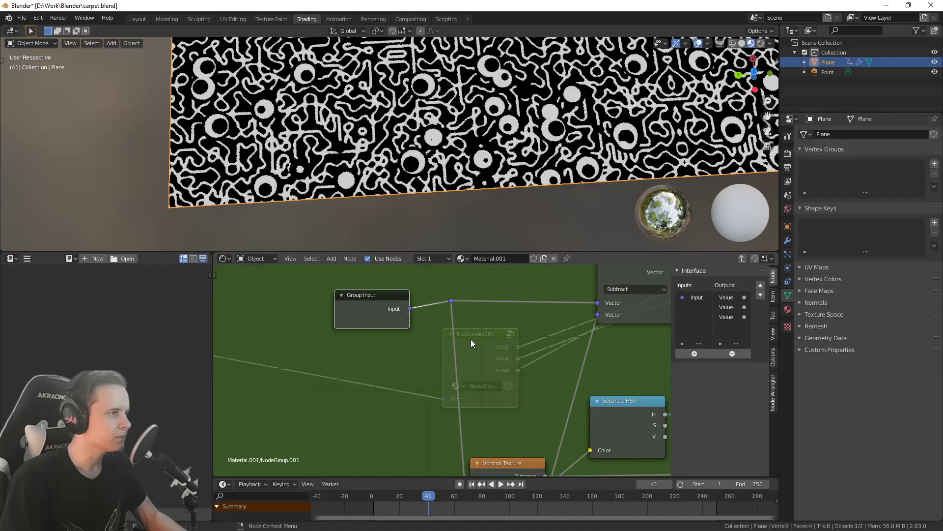
middle_click_drag(462, 336, 452, 340)
scroll(451, 332, "down", 3)
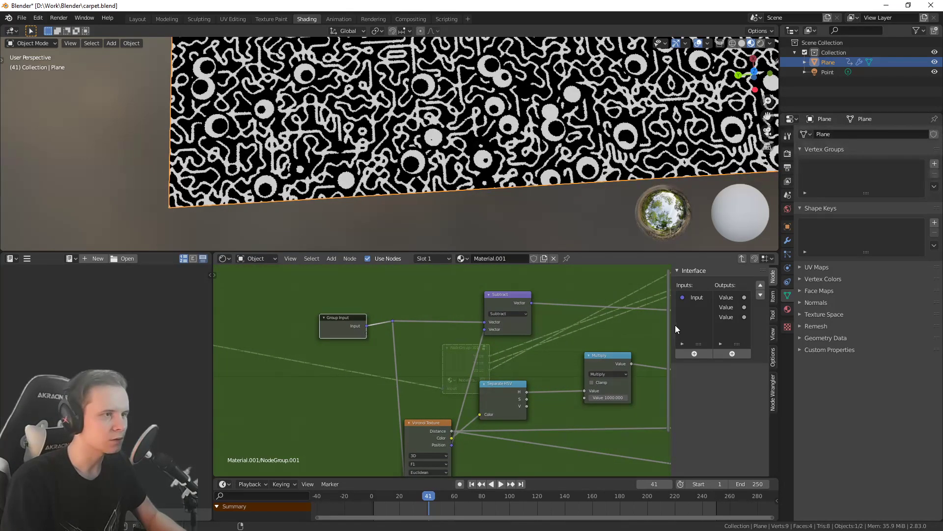
scroll(542, 341, "down", 2)
middle_click_drag(555, 339, 415, 343)
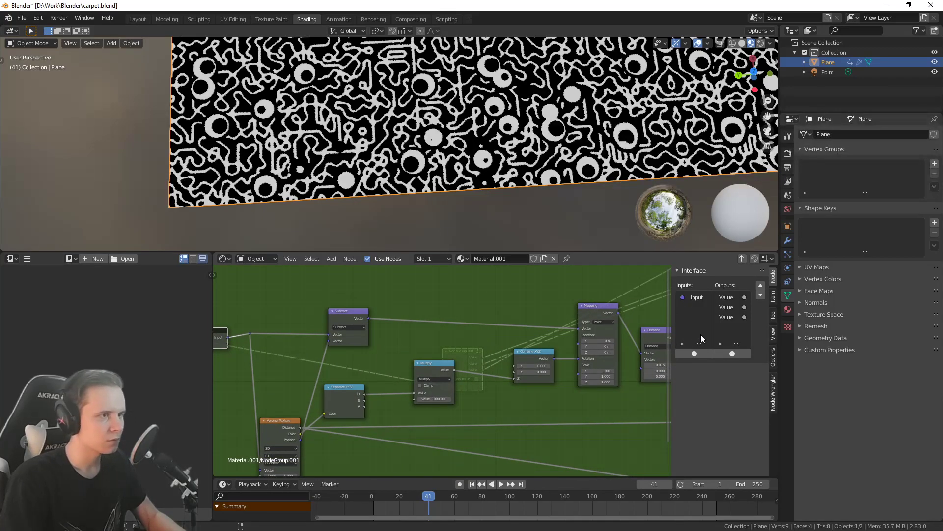
Leave the group's contents and rename the new node group to Eyes
left_click(770, 297)
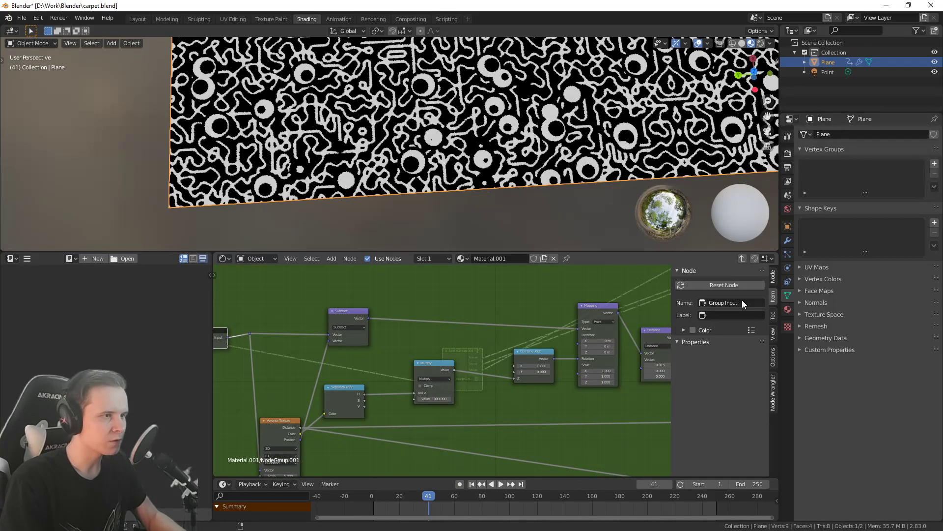
middle_click_drag(452, 286, 395, 299)
scroll(626, 276, "down", 2)
key("Tab")
scroll(452, 368, "up", 5)
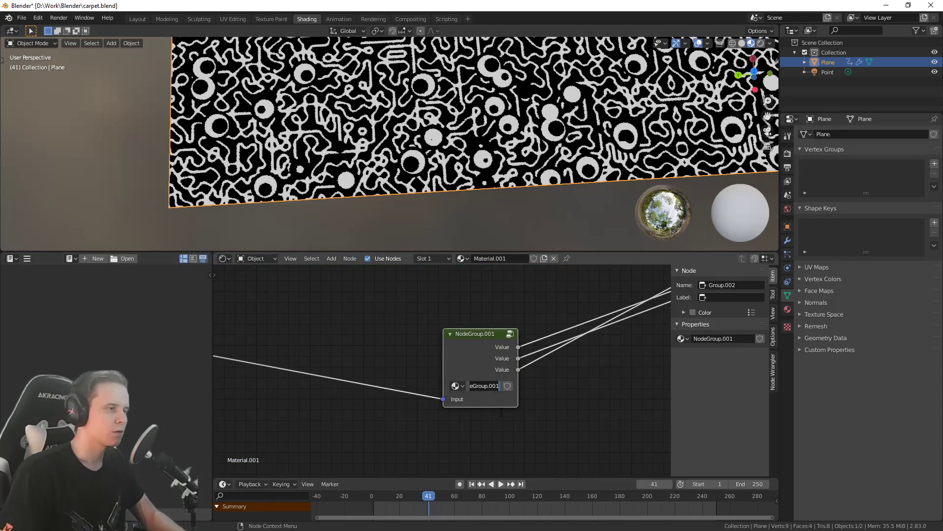
type("Уну")
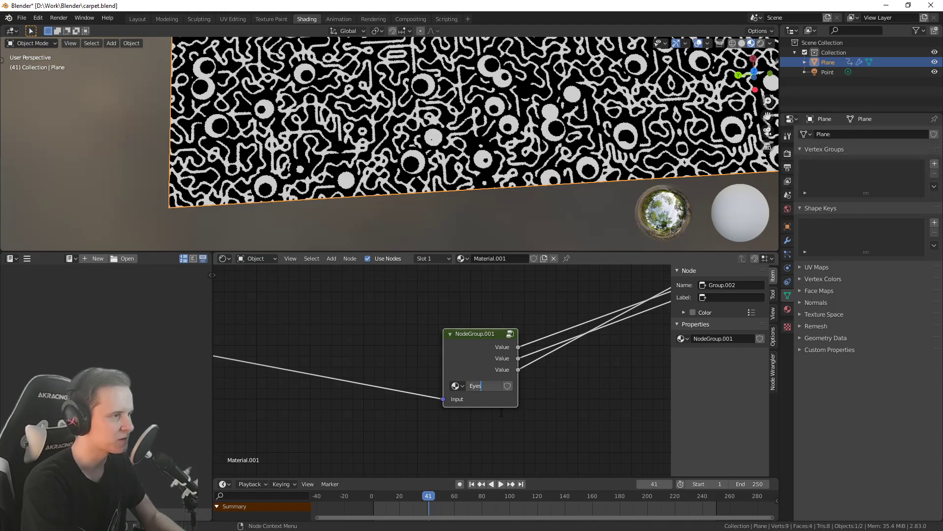
key("Return")
Move the Subtract and Maximum nodes fed by the Eyes group together to a spot below the Less Than node
scroll(536, 388, "down", 6)
scroll(549, 368, "up", 6)
middle_click_drag(472, 390, 407, 375)
scroll(490, 395, "down", 5)
middle_click_drag(537, 401, 527, 428)
left_click_drag(537, 413, 433, 386)
key("g")
left_click(435, 416)
Arrange the Subtract, Maximum and final clamped Subtract nodes in a compact row
left_click(501, 441)
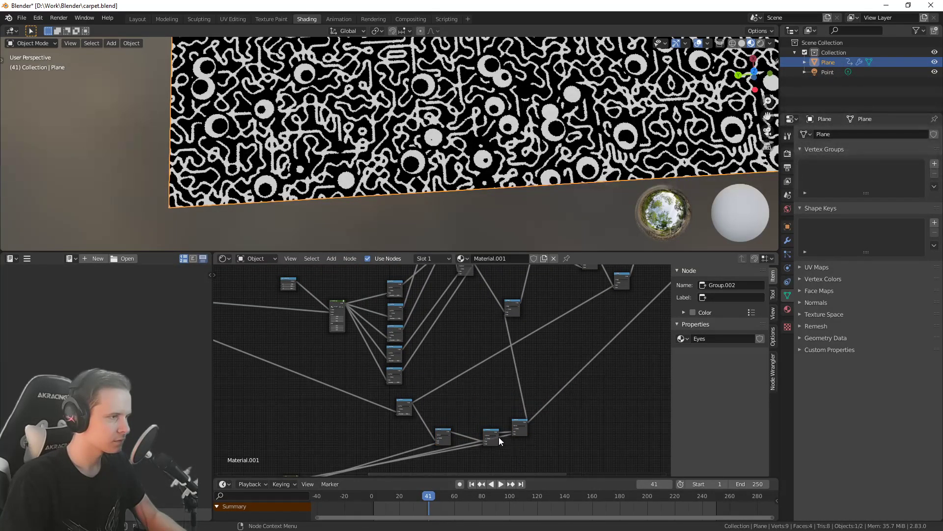
left_click_drag(466, 423, 466, 425)
mouse_move(491, 435)
left_mouse_down()
mouse_move(468, 436)
mouse_move(513, 435)
mouse_move(495, 449)
left_mouse_up()
middle_click_drag(497, 430, 521, 372)
scroll(521, 373, "down", 2)
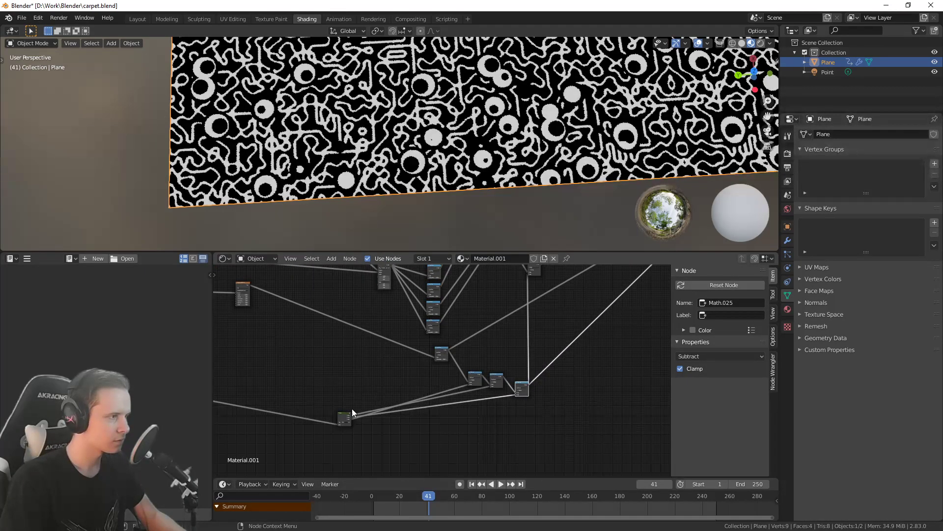
Move the Eyes group node closer to the row of Subtract and Maximum nodes it feeds
scroll(349, 406, "up", 5)
middle_click_drag(349, 406, 307, 421)
left_click_drag(301, 435, 388, 401)
middle_click_drag(541, 372, 394, 339)
scroll(487, 378, "down", 5)
Open the Eyes group for editing and rename its first output to White
scroll(380, 402, "up", 12)
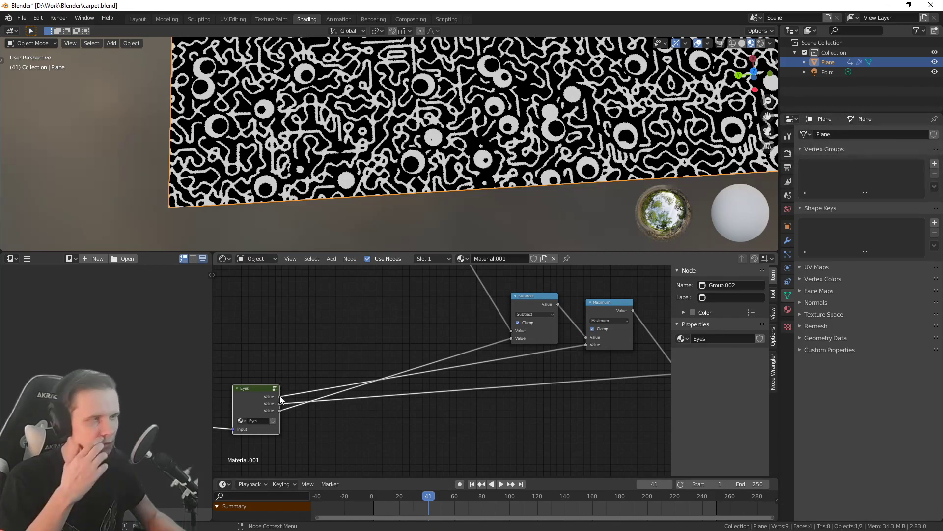
mouse_move(362, 412)
middle_mouse_down()
mouse_move(274, 405)
mouse_move(359, 402)
middle_mouse_up()
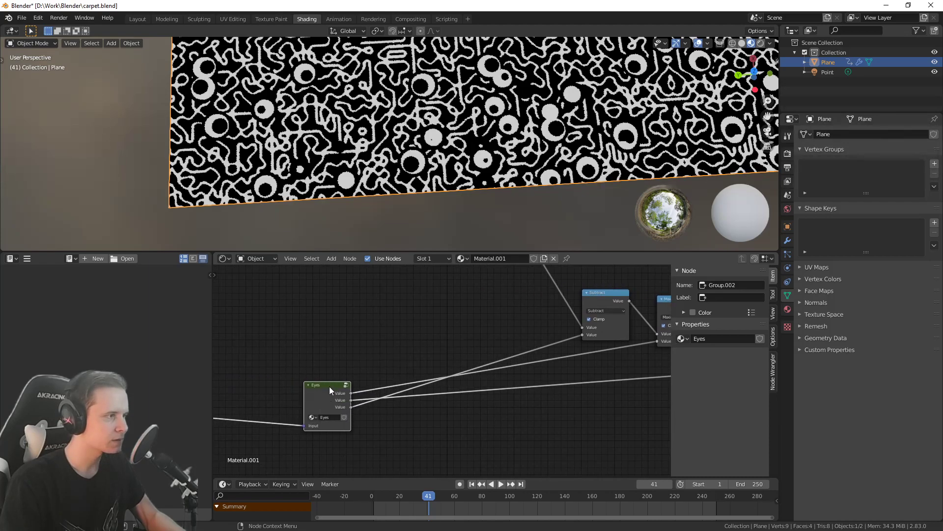
key("Tab")
scroll(356, 390, "down", 3)
scroll(356, 349, "up", 1)
middle_click_drag(509, 376, 276, 380)
scroll(432, 363, "up", 1)
left_click(524, 350)
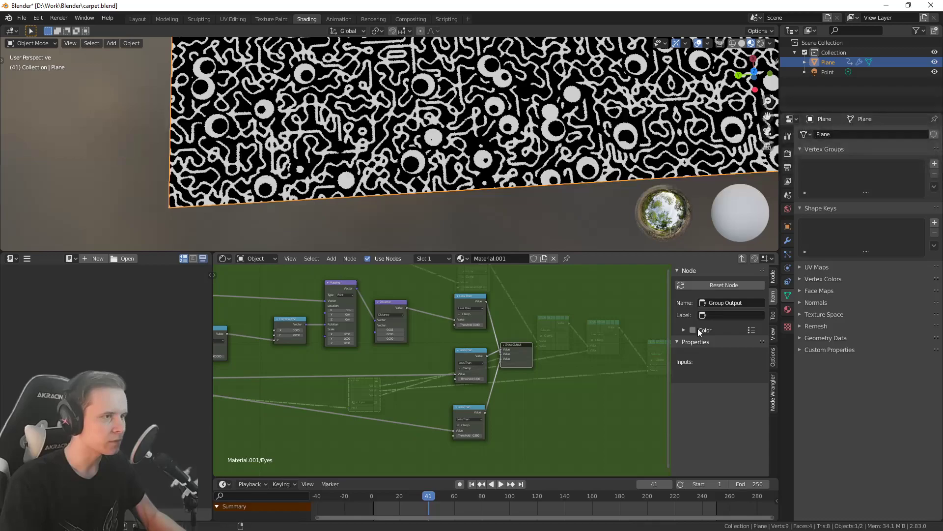
left_click(773, 276)
left_click(729, 297)
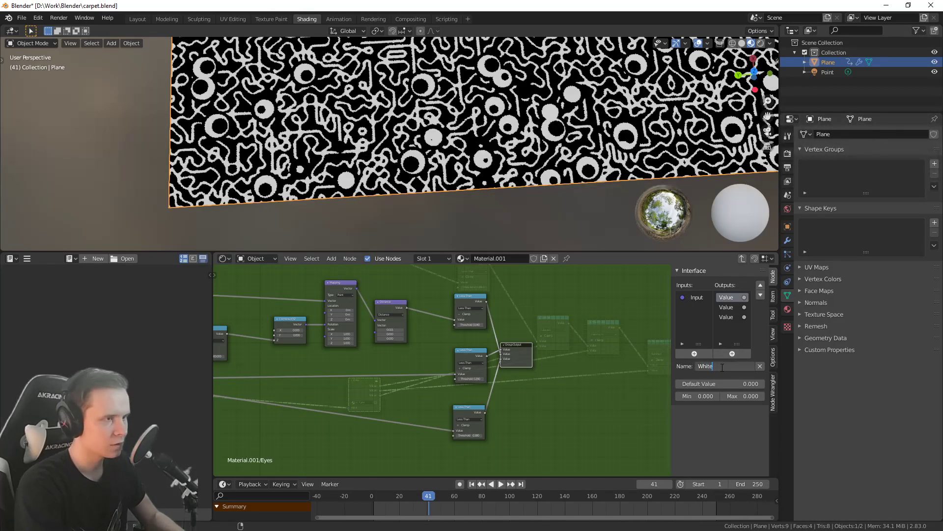
Rename the second group output to Black and the third to Outline, and return to the material's main node tree
left_click(729, 307)
left_click(716, 367)
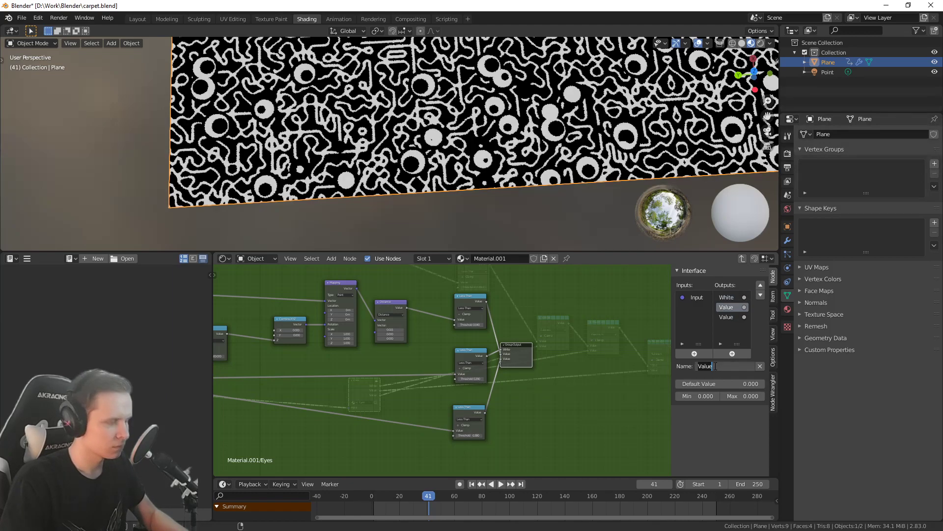
key("Return")
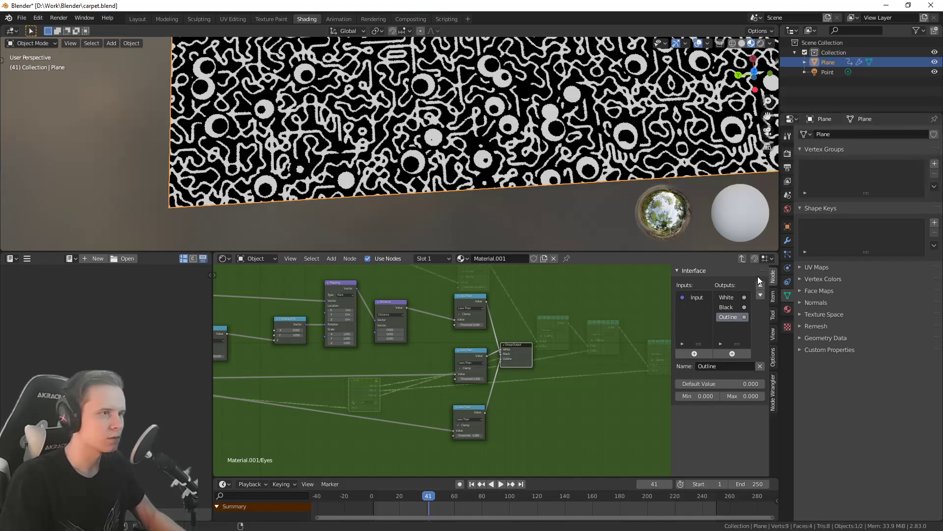
left_click(742, 259)
Examine the material's whole node tree, checking how the ornament groups, Math nodes and color ramps are laid out
scroll(464, 362, "up", 2)
scroll(408, 357, "down", 4)
scroll(586, 365, "down", 5)
middle_click_drag(445, 358, 477, 374)
middle_click_drag(533, 358, 438, 467)
scroll(393, 377, "up", 5)
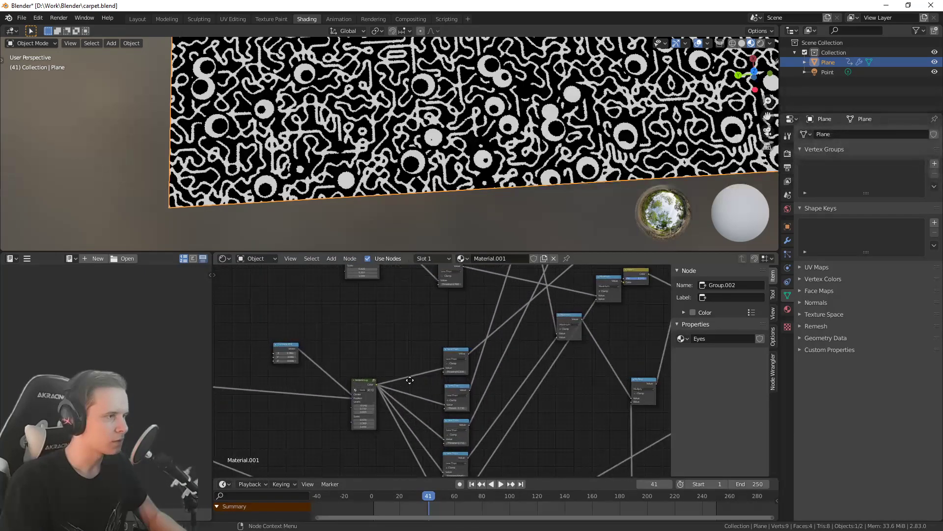
scroll(450, 383, "down", 1)
middle_click_drag(408, 358, 398, 409)
scroll(425, 366, "down", 6)
scroll(398, 408, "down", 2)
middle_click_drag(438, 354, 381, 274)
scroll(398, 226, "up", 2)
scroll(457, 294, "down", 6)
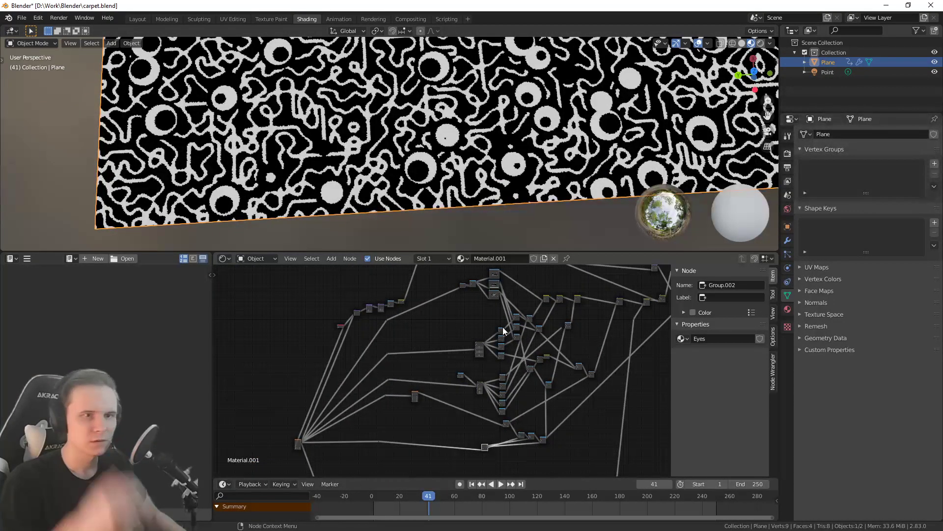
scroll(506, 331, "up", 5)
middle_click_drag(547, 319, 447, 366)
scroll(447, 367, "up", 4)
Save the carpet.blend file
key("ctrl+s")
scroll(436, 367, "up", 3)
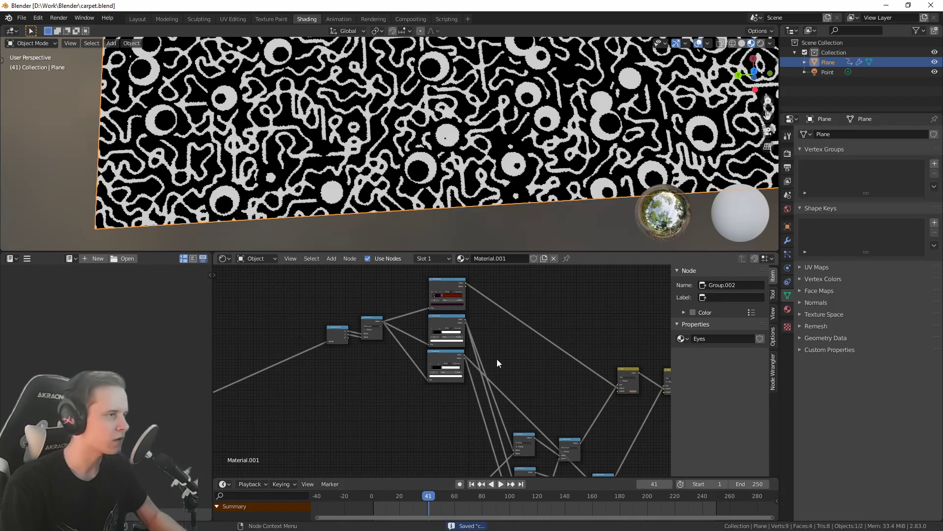
scroll(531, 366, "down", 3)
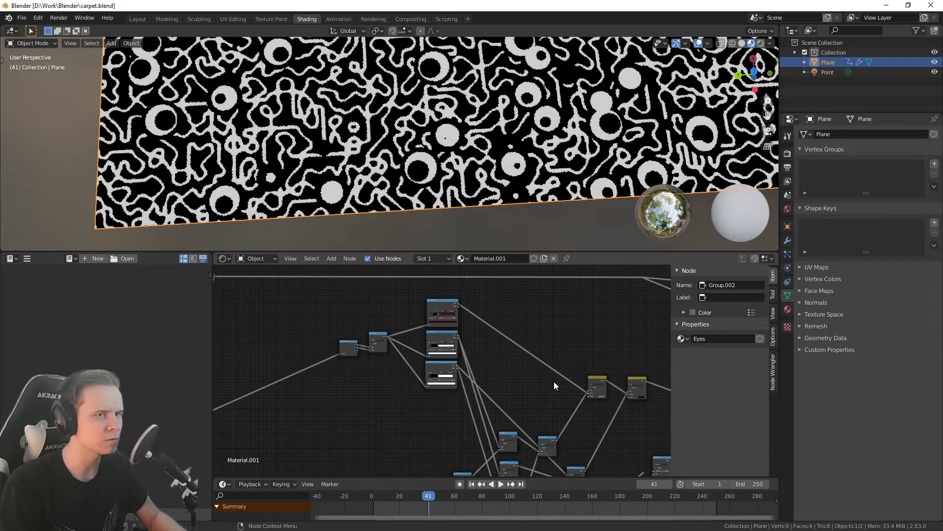
Move the column of three Math nodes up beside the color ramps that feed them
scroll(527, 386, "up", 5)
mouse_move(515, 364)
middle_mouse_down()
mouse_move(550, 400)
mouse_move(535, 366)
mouse_move(522, 369)
middle_mouse_up()
scroll(551, 400, "down", 6)
scroll(409, 351, "up", 1)
scroll(409, 351, "down", 1)
middle_click_drag(532, 424, 416, 379)
left_click_drag(438, 464, 438, 464)
key("g")
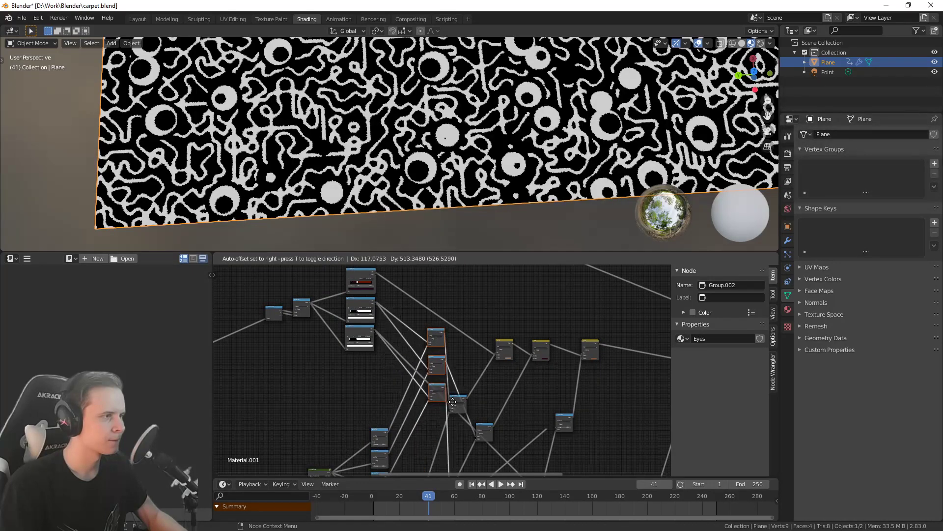
left_click(475, 364)
Move the node group and its column of Less Than nodes up beneath the color ramps
scroll(440, 311, "up", 5)
key("g")
left_click(418, 349)
scroll(408, 357, "down", 6)
middle_click_drag(394, 348, 461, 275)
left_click_drag(353, 359, 433, 444)
key("g")
left_click(420, 388)
Move the Mix nodes at the start of the colour chain farther along toward the shader
middle_click_drag(486, 308, 421, 374)
left_click_drag(427, 343, 540, 387)
key("g")
left_click(596, 339)
middle_click_drag(597, 339, 429, 359)
Move the next Mix node up into line with the earlier Mix nodes and tighten the gap between them
left_click_drag(429, 362, 481, 415)
key("g")
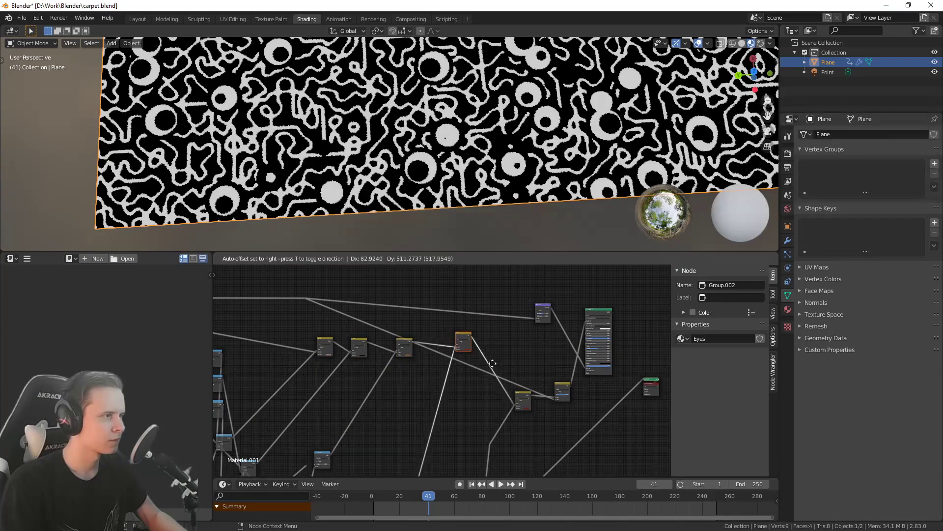
left_click(492, 357)
key("g")
left_click(449, 359)
Reposition the vector node that feeds the shader so it sits above the Mix chain
middle_click_drag(521, 336, 520, 359)
left_click_drag(520, 315, 535, 328)
middle_click_drag(554, 352, 499, 405)
key("g")
left_click(491, 361)
key("g")
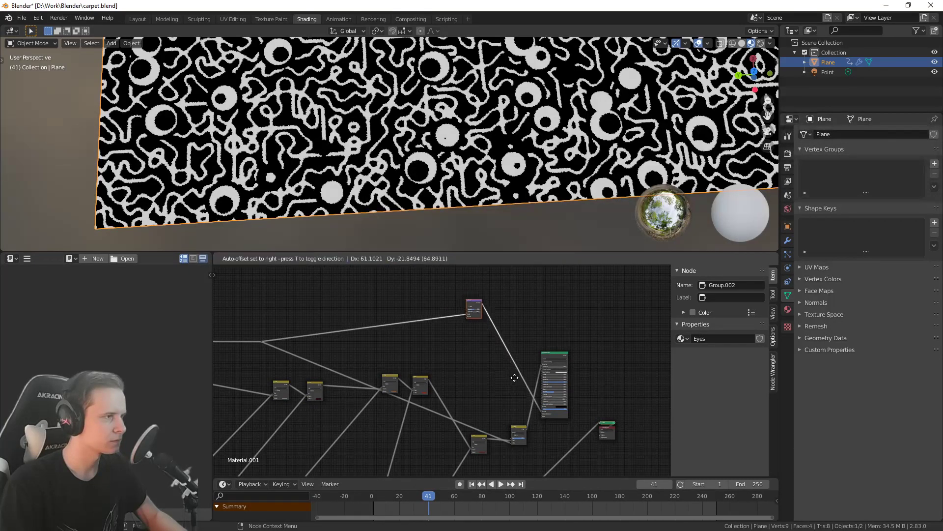
left_click(517, 358)
Line up the five colour Mix nodes in a tight row, with the last Mix node placed just before the shader
left_click_drag(520, 432, 502, 350)
left_click_drag(471, 427, 468, 328)
left_click_drag(481, 437, 425, 356)
left_click_drag(341, 361, 400, 357)
mouse_move(473, 354)
left_mouse_down()
mouse_move(463, 354)
mouse_move(520, 349)
mouse_move(489, 355)
left_mouse_up()
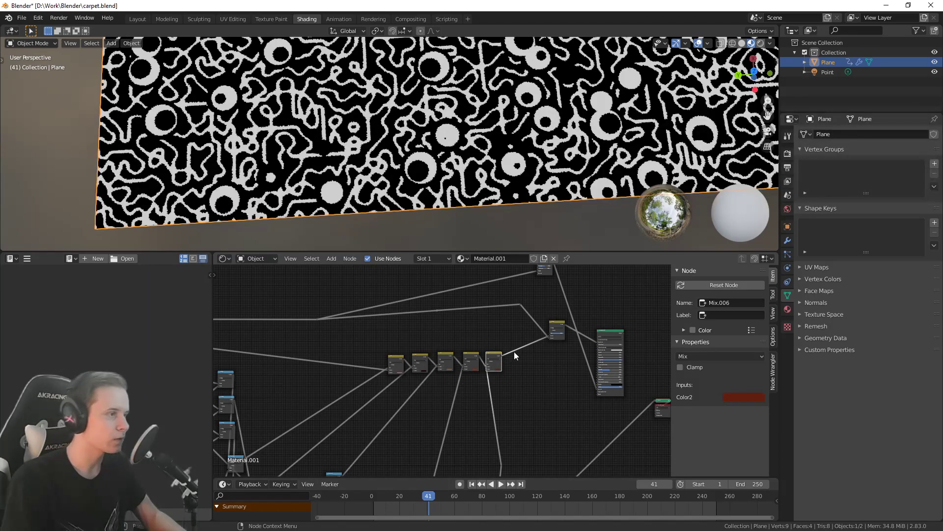
Save the carpet.blend file with the rearranged Mix nodes
scroll(511, 357, "up", 3)
scroll(445, 366, "up", 1)
key("ctrl+s")
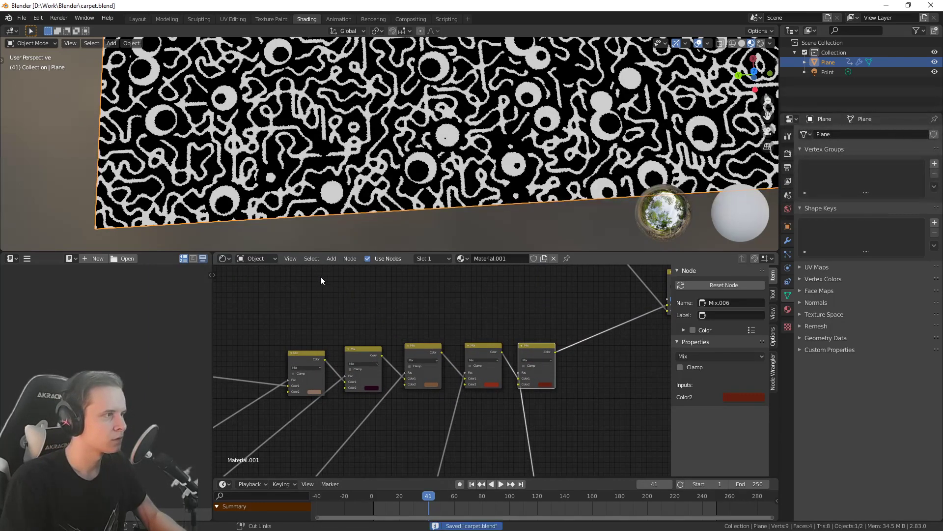
left_click(295, 259)
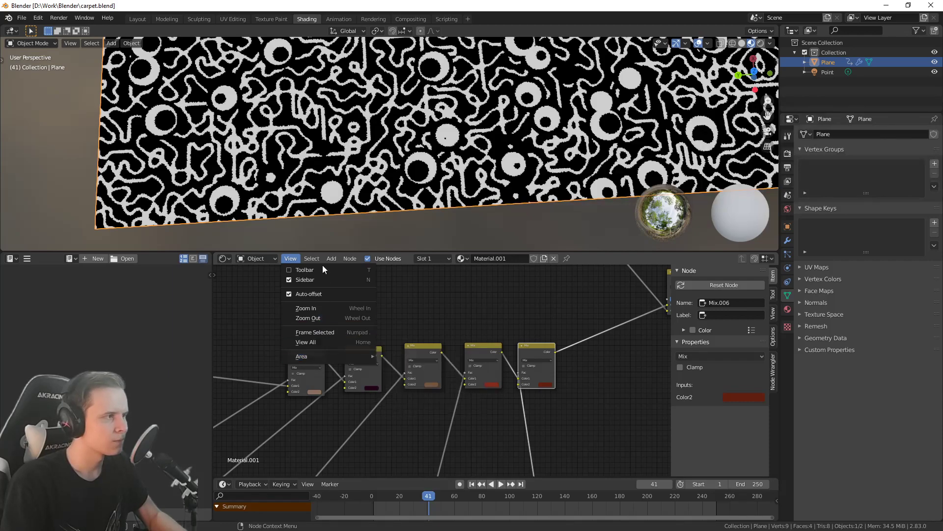
mouse_move(315, 258)
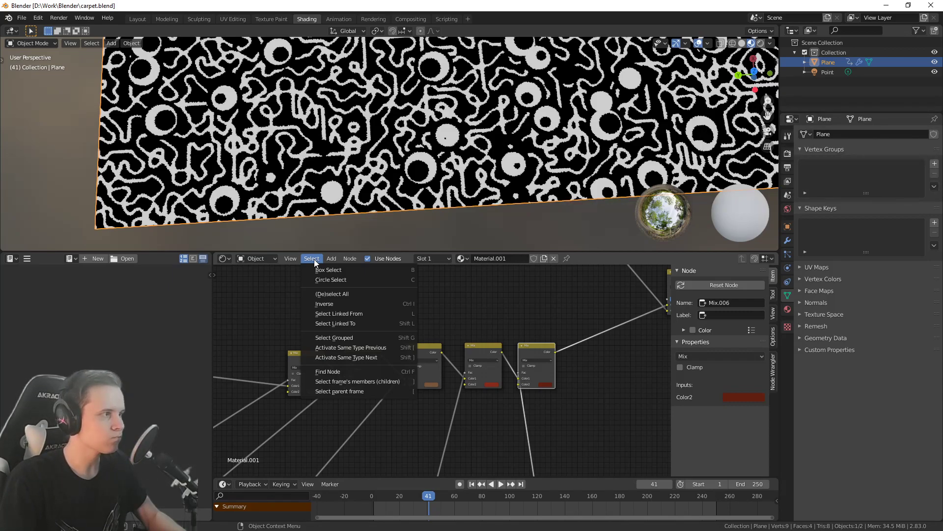
scroll(532, 409, "down", 6)
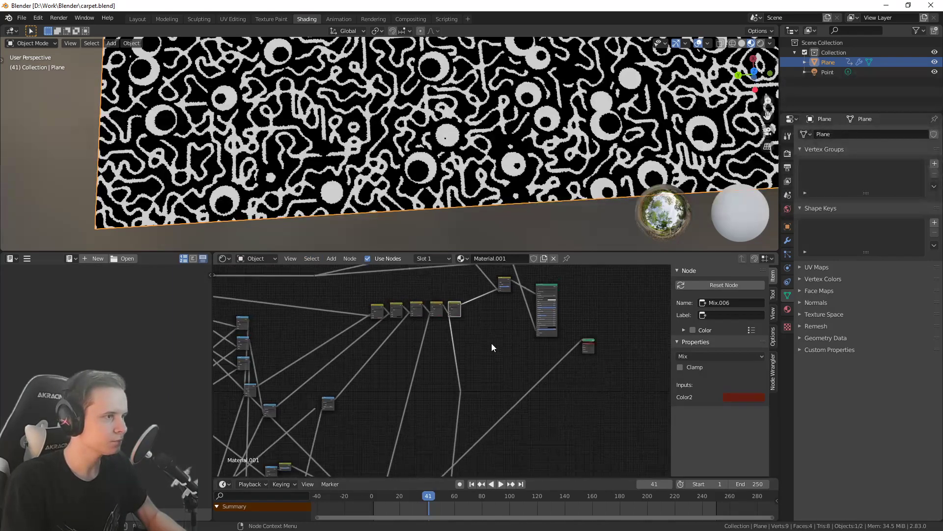
middle_click_drag(473, 406, 522, 324)
scroll(492, 326, "down", 3)
scroll(525, 393, "up", 1)
middle_click_drag(452, 341, 482, 377)
scroll(457, 349, "up", 1)
scroll(484, 381, "up", 1)
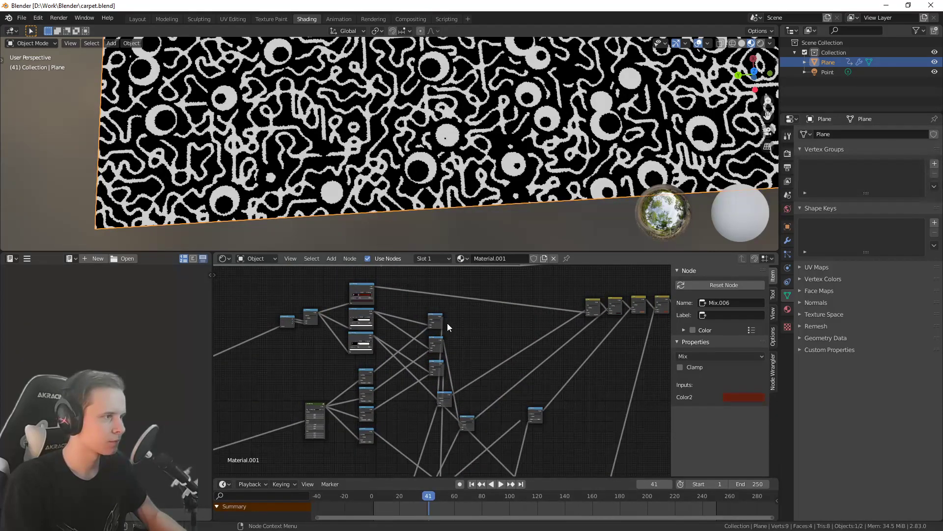
Move the two Maximum nodes that feed the colour Mix nodes to just below the start of the Mix row
left_click_drag(467, 420, 495, 338)
middle_click_drag(528, 363, 479, 373)
scroll(478, 370, "up", 1)
key("g")
left_click(564, 368)
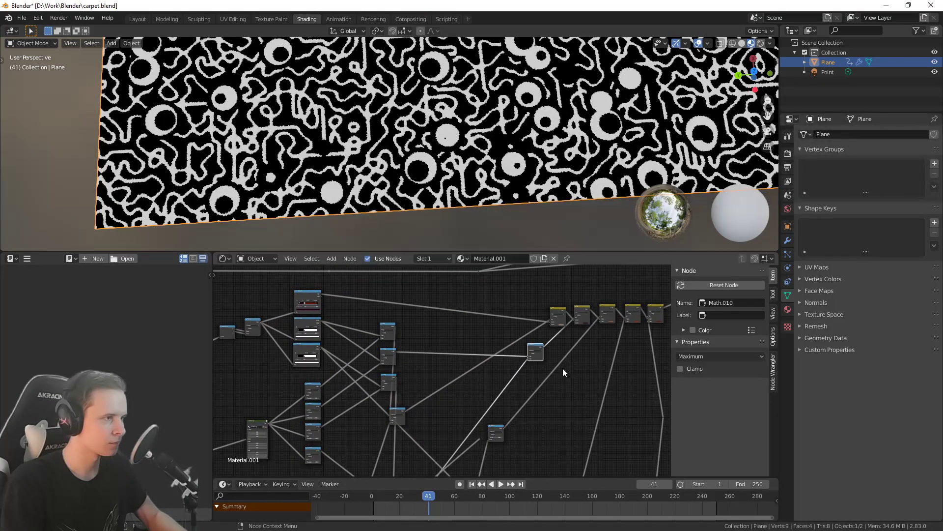
left_click(495, 428)
key("g")
left_click(565, 395)
Preview the output of the lower Maximum node on the carpet
middle_click_drag(565, 393, 503, 326)
scroll(504, 327, "up", 1)
scroll(524, 288, "up", 3)
middle_click_drag(523, 284, 464, 344)
scroll(446, 391, "up", 1)
left_click(416, 417, "ctrl+shift")
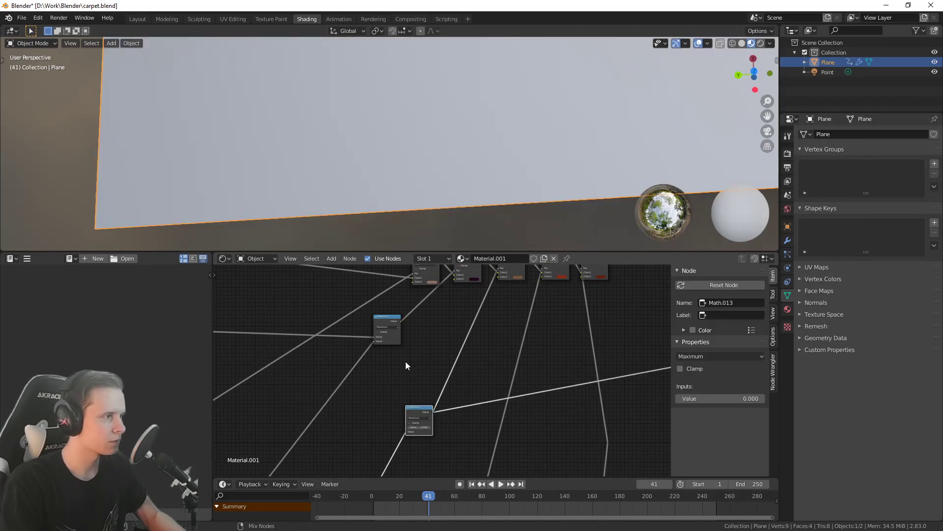
middle_click_drag(392, 361, 402, 372)
scroll(389, 383, "down", 3)
middle_click_drag(358, 399, 377, 334)
scroll(426, 338, "down", 7)
middle_click_drag(419, 374, 440, 322)
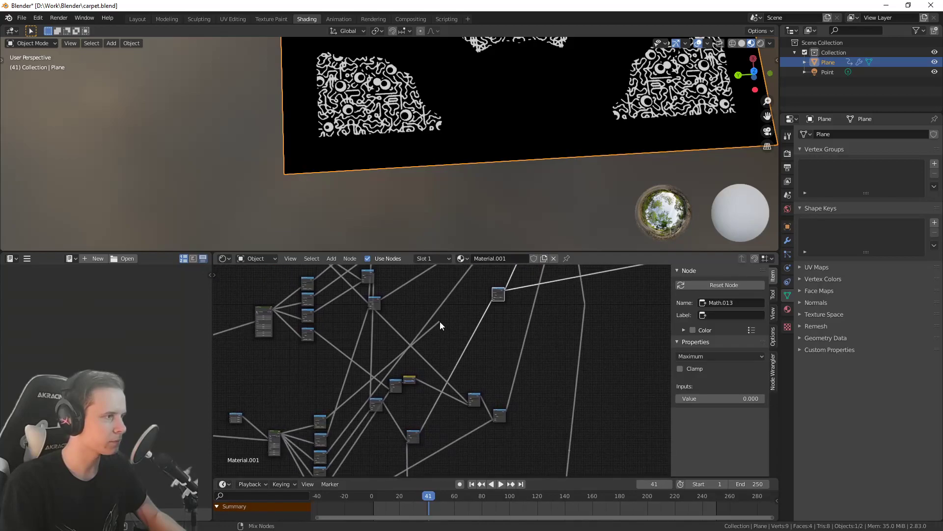
Preview the Less Than node with threshold 0.370 in the lower math column and delete that node
left_click(317, 417, "ctrl+shift")
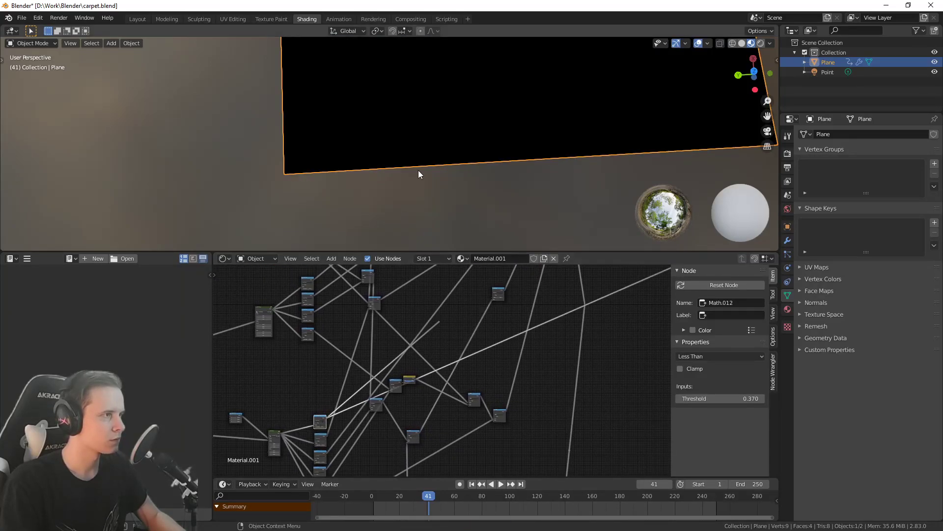
scroll(423, 169, "down", 3)
middle_click_drag(392, 370, 397, 352)
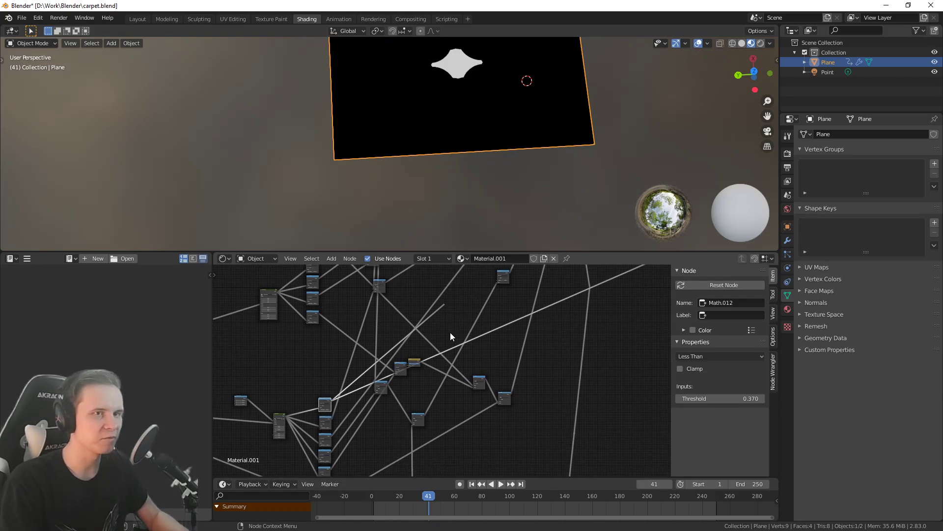
key("ctrl+z")
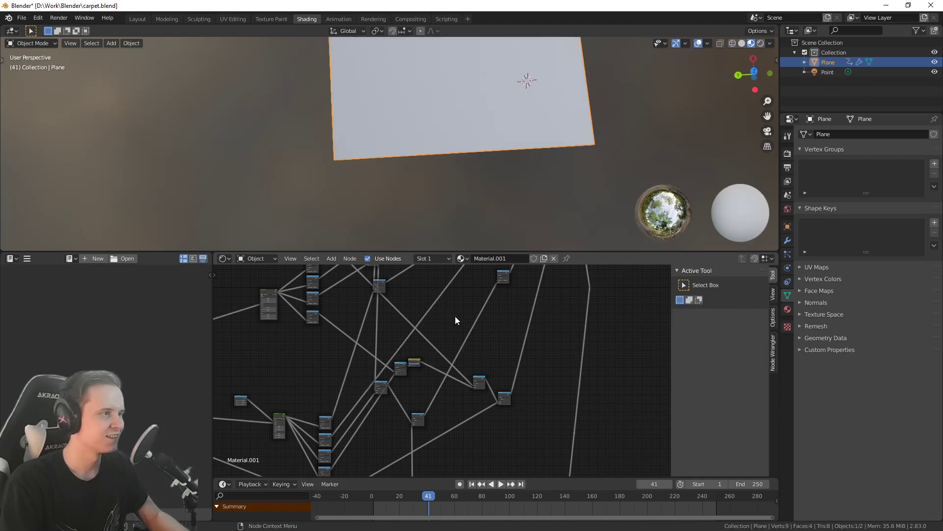
Move the Multiply node that feeds the lower Maximum node up towards the Mix row
left_click_drag(423, 319, 427, 320)
middle_click_drag(449, 319, 400, 375)
scroll(443, 349, "up", 5)
mouse_move(435, 344)
middle_mouse_down()
mouse_move(432, 352)
mouse_move(462, 324)
mouse_move(434, 330)
middle_mouse_up()
scroll(432, 351, "down", 5)
scroll(433, 345, "down", 3)
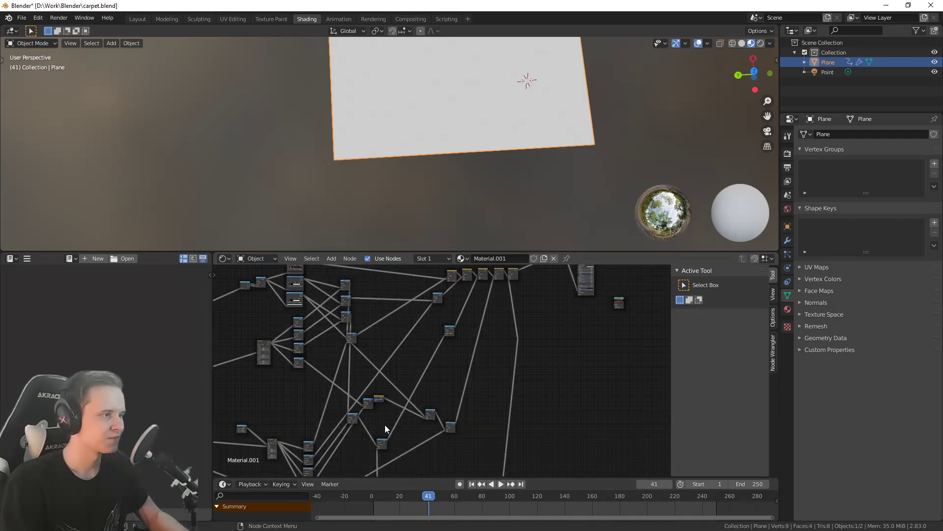
left_click_drag(385, 438, 424, 346)
scroll(427, 344, "up", 2)
middle_click_drag(455, 303, 411, 347)
scroll(411, 348, "up", 6)
middle_click_drag(383, 379, 411, 367)
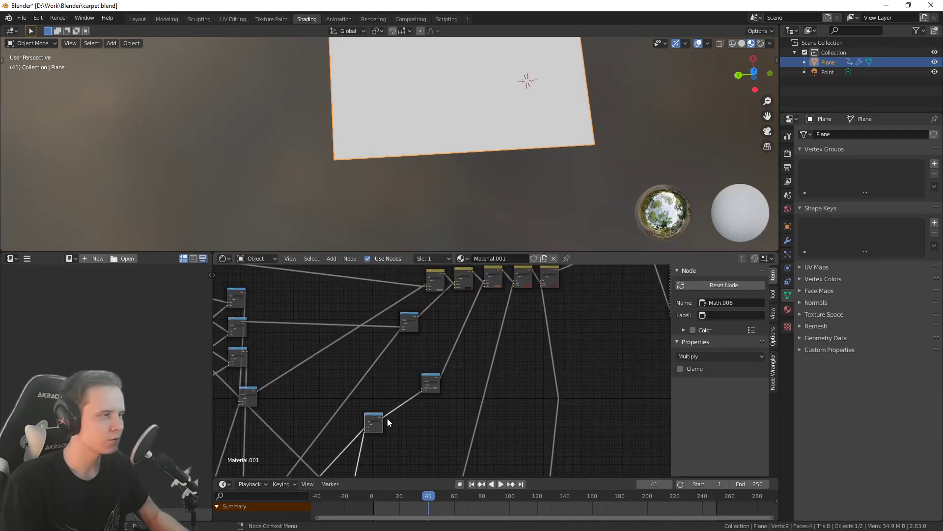
left_click_drag(383, 418, 484, 282)
Remove the Maximum node after the Multiply node while keeping its link to the Mix row, and put the Multiply node in its place
left_click(429, 378)
key("x")
middle_click_drag(438, 382, 469, 320)
scroll(436, 344, "down", 7)
middle_click_drag(416, 363, 440, 319)
left_click_drag(440, 319, 471, 312)
Line up the Invert node and the math nodes leading into it in one horizontal row
scroll(464, 354, "up", 2)
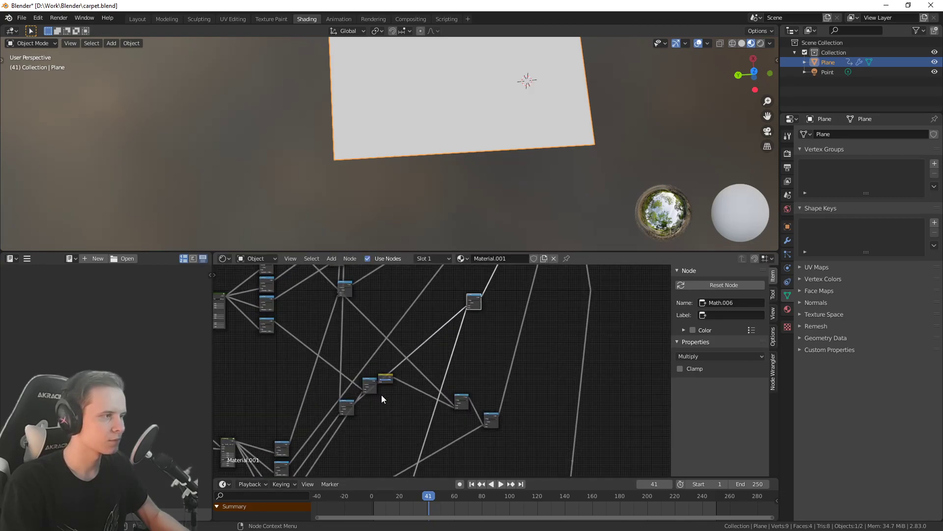
scroll(373, 386, "up", 1)
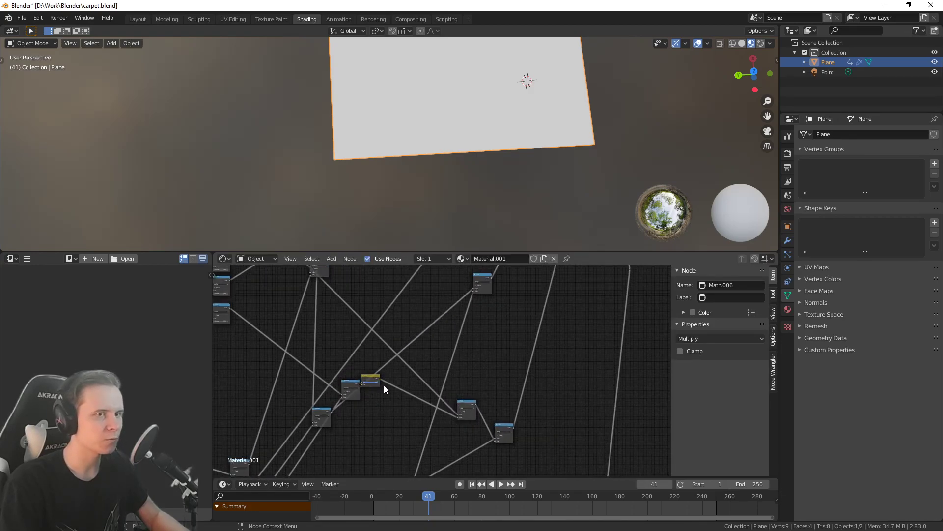
left_click_drag(377, 382, 415, 417)
scroll(473, 381, "down", 2)
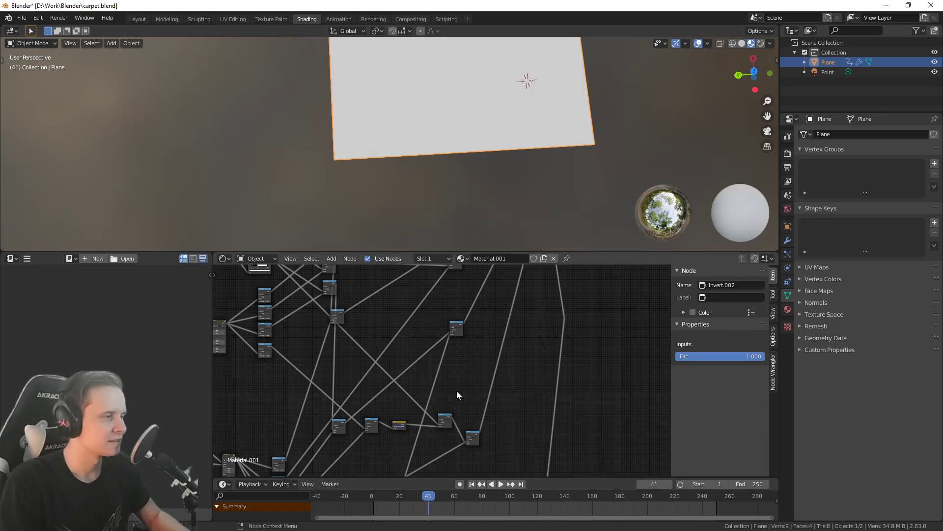
scroll(456, 390, "down", 1)
scroll(491, 379, "down", 1)
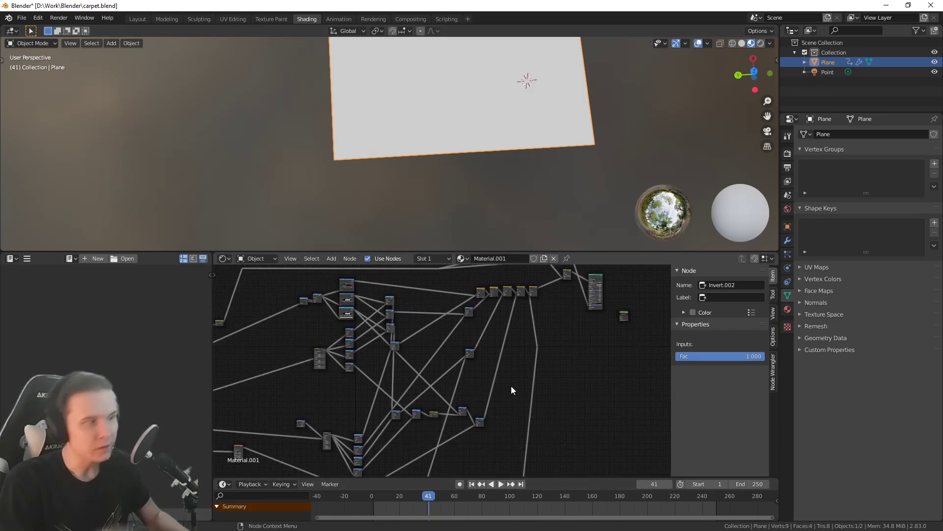
Move the lower group node and the math node feeding it up beneath the upper group node, tightening the gap between them
middle_click_drag(499, 362, 480, 341)
middle_click_drag(381, 341, 421, 379)
scroll(420, 379, "up", 5)
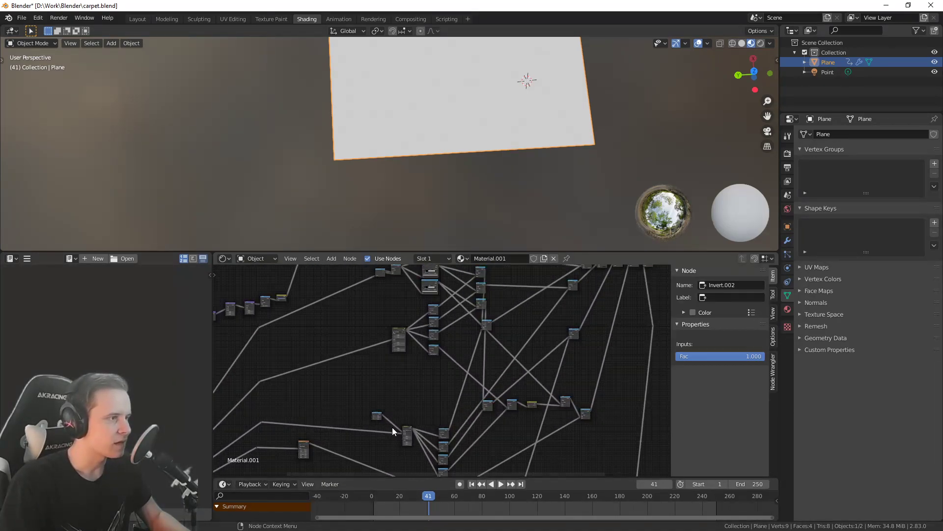
left_click_drag(359, 405, 414, 452)
key("g")
left_click(400, 397)
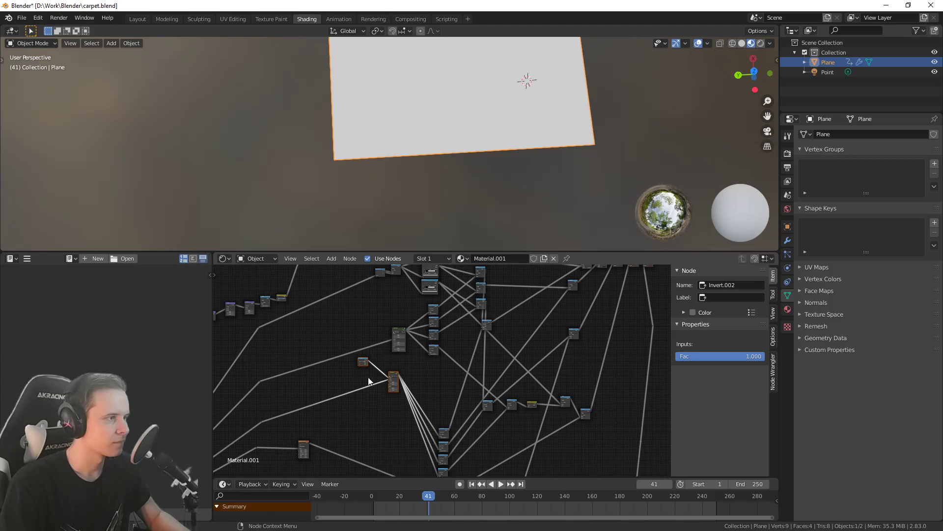
left_click_drag(352, 363, 364, 355)
key("g")
left_click(367, 368)
Move the four math nodes fed by the lower group up, directly beneath the column of four math nodes above
scroll(367, 366, "up", 12)
scroll(362, 369, "down", 5)
middle_click_drag(425, 405, 433, 348)
scroll(429, 353, "down", 5)
left_click_drag(428, 368, 459, 453)
key("g")
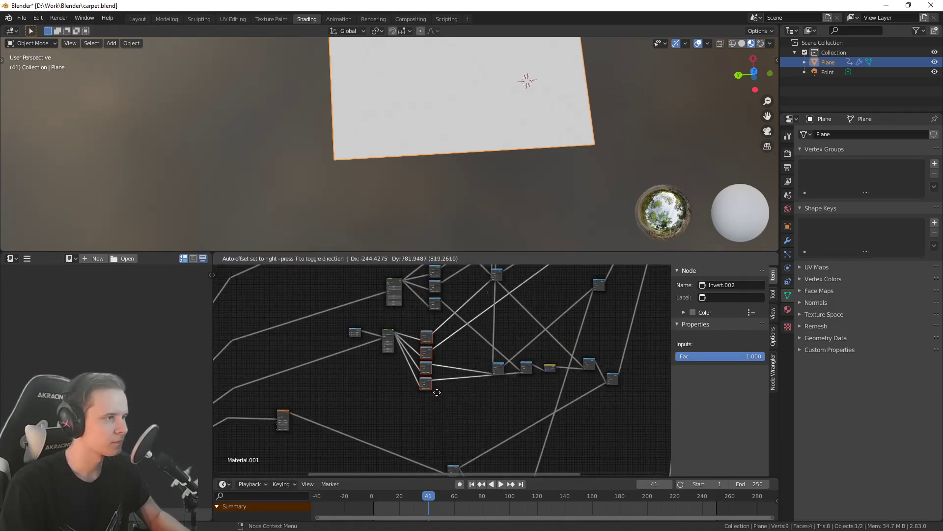
left_click(446, 382)
middle_click_drag(499, 342, 485, 387)
scroll(486, 358, "up", 1)
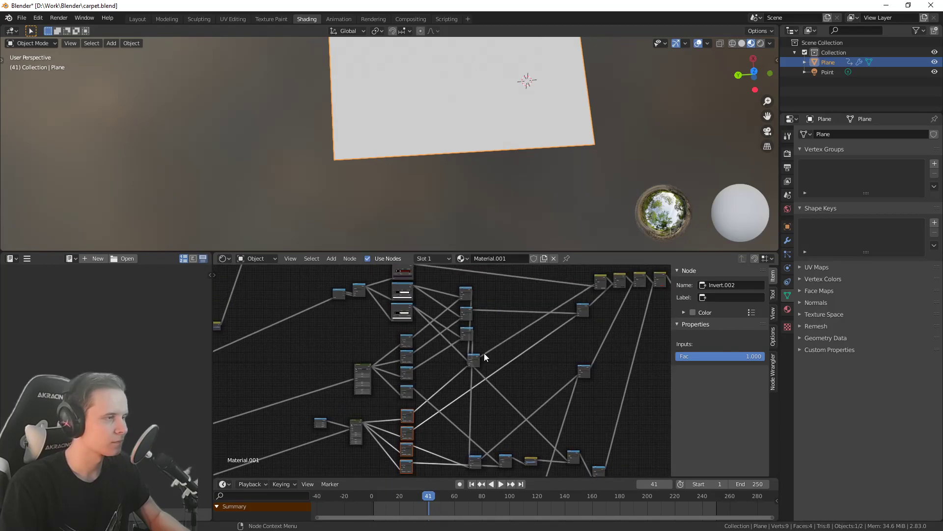
Place the Maximum node directly before the Multiply node and bring the other stray math node up beside the upper Maximum node
left_click_drag(476, 460, 565, 367)
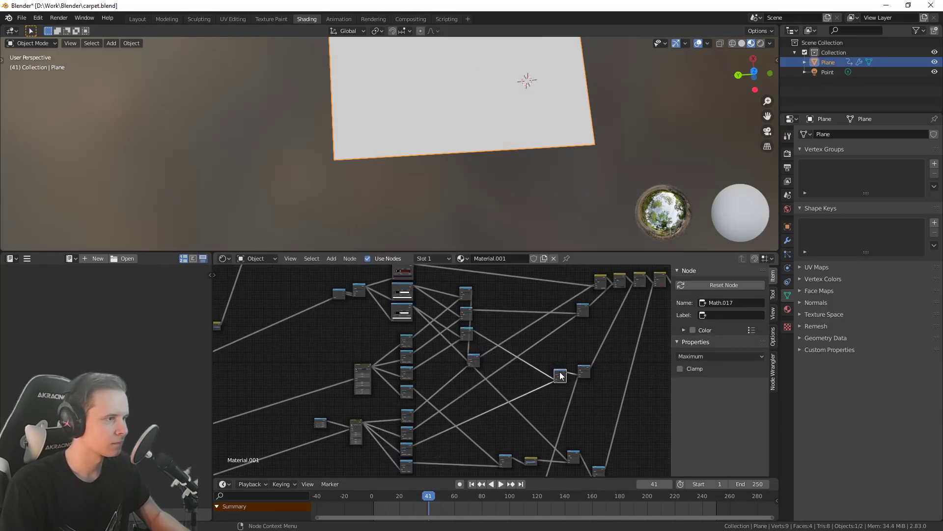
middle_click_drag(550, 388, 525, 376)
scroll(520, 370, "up", 3)
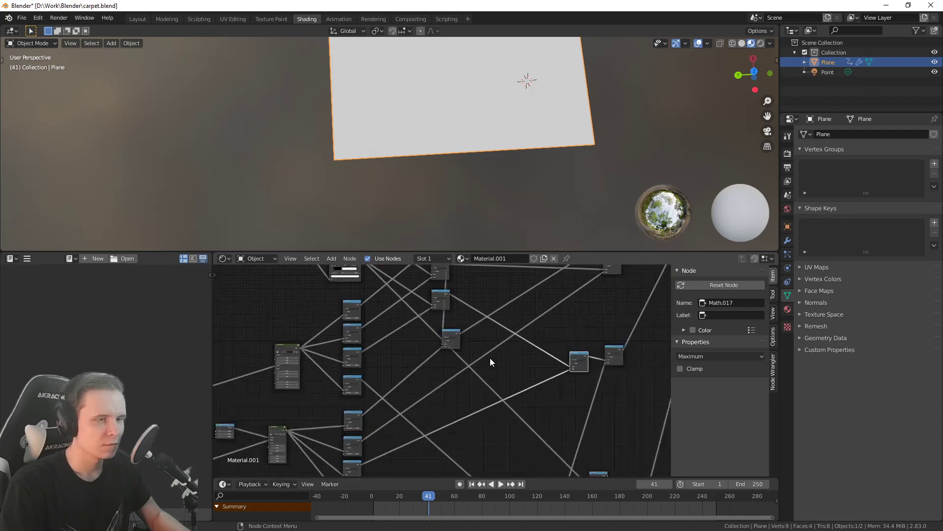
left_click_drag(443, 357, 541, 303)
middle_click_drag(557, 348, 508, 339)
Move the row of nodes around the Invert node up towards the rest of the tree, levelling the Multiply node at its end
scroll(533, 334, "down", 5)
middle_click_drag(489, 383, 503, 365)
scroll(484, 411, "down", 2)
left_click_drag(423, 440, 543, 387)
key("g")
left_click(527, 401)
Move the Ridged Multifractal Musgrave Texture node and the small node cluster it feeds up beneath the other node rows
scroll(541, 385, "down", 8)
middle_click_drag(511, 383, 533, 336)
middle_click_drag(390, 381, 423, 383)
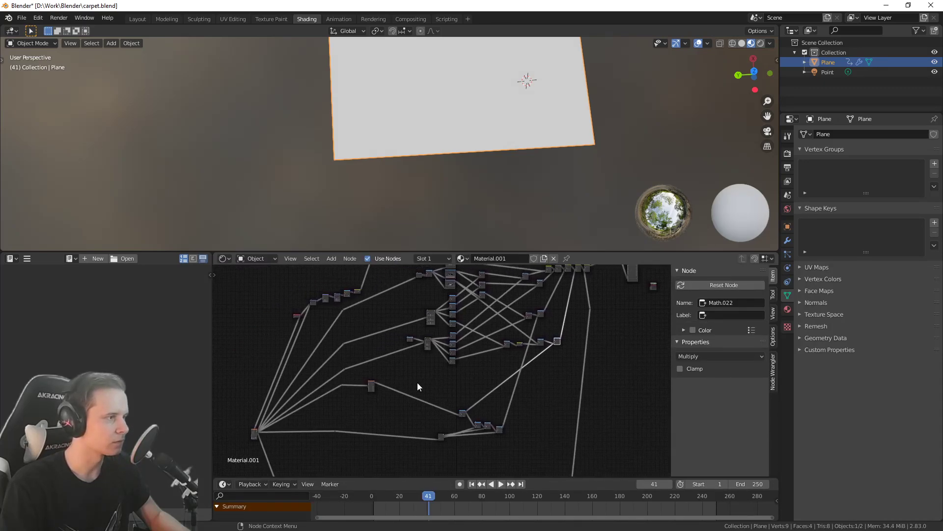
left_click_drag(371, 386, 388, 373)
left_click_drag(425, 456, 526, 403)
key("g")
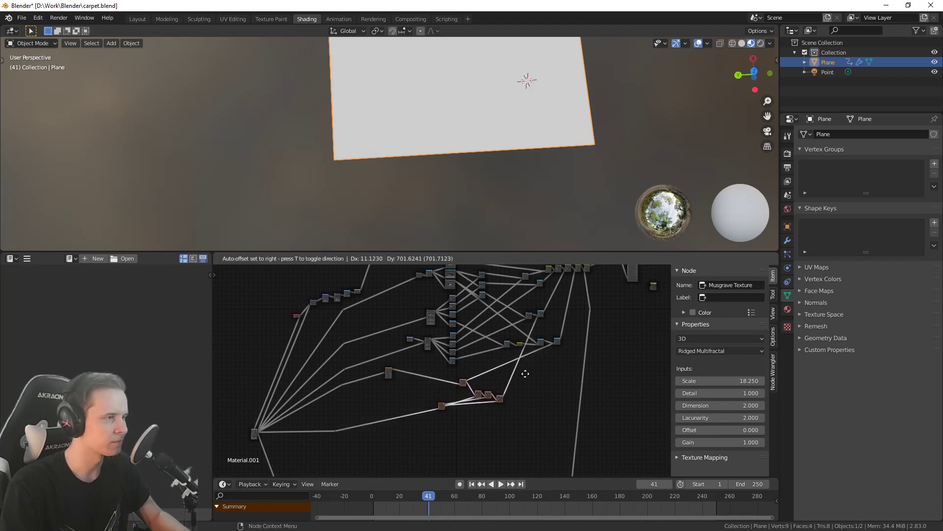
left_click(525, 370)
Move the bottom node cluster up beneath the Musgrave rows and raise the reroute point on its output link
middle_click_drag(518, 403, 506, 344)
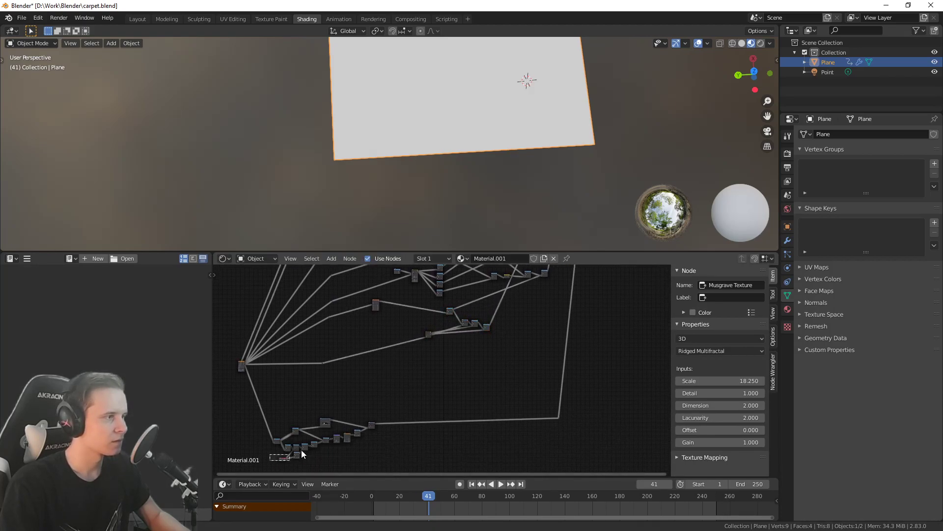
left_click_drag(292, 453, 427, 412)
key("g")
left_click(535, 388)
left_click_drag(538, 436, 594, 391)
key("g")
left_click(580, 313)
Reconnect the Principled BSDF to the material output and inspect the full carpet with its border
mouse_move(512, 308)
middle_mouse_down()
mouse_move(502, 422)
mouse_move(448, 328)
mouse_move(463, 294)
middle_mouse_up()
scroll(494, 413, "up", 2)
middle_click_drag(420, 322, 451, 285)
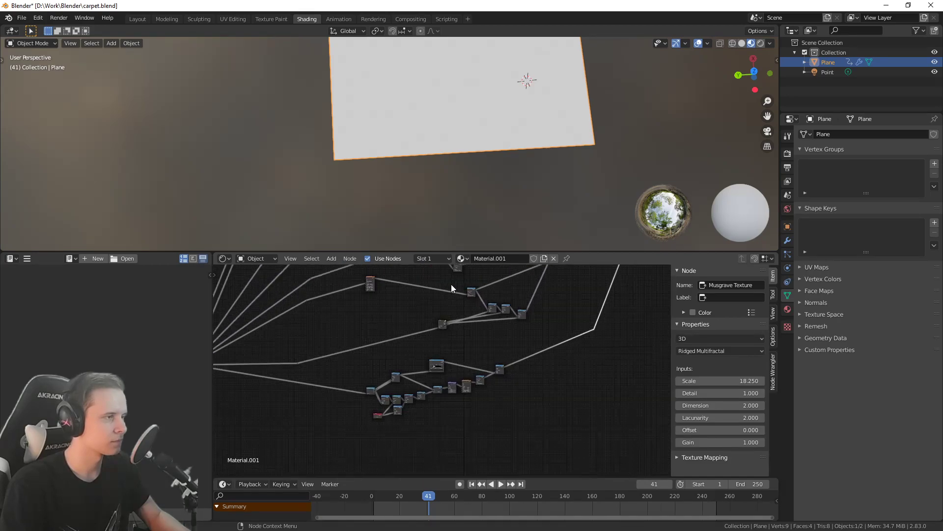
scroll(450, 287, "up", 6)
scroll(472, 327, "down", 3)
middle_click_drag(472, 327, 403, 417)
scroll(399, 231, "down", 1)
scroll(511, 294, "down", 2)
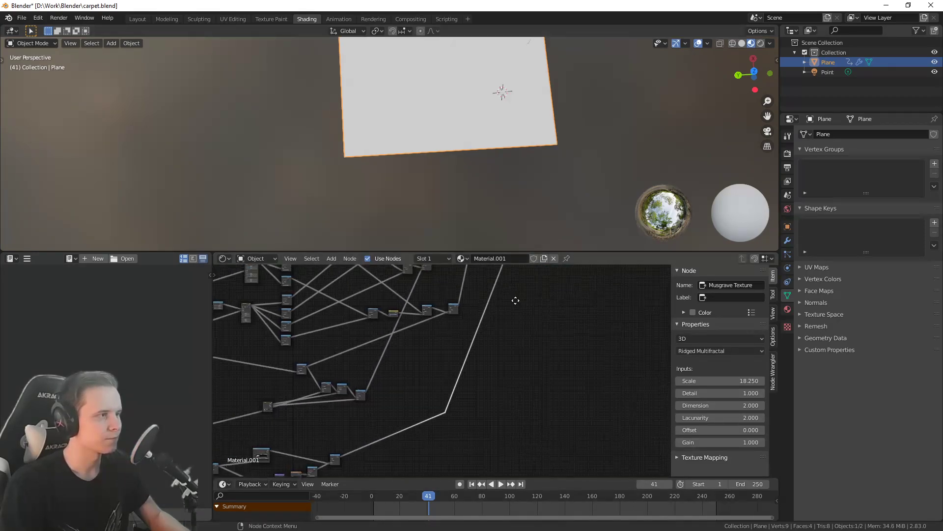
middle_click_drag(516, 295, 412, 457)
left_click(442, 388, "ctrl+shift")
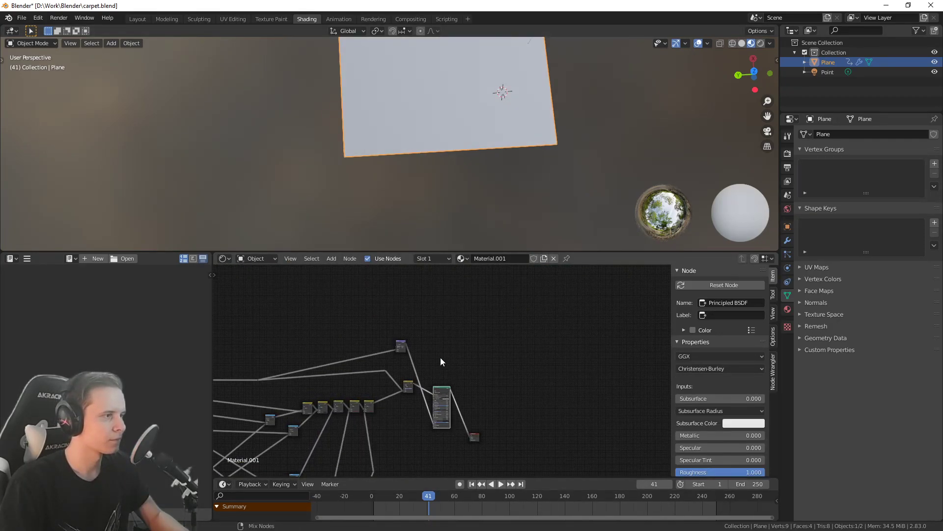
scroll(385, 134, "up", 5)
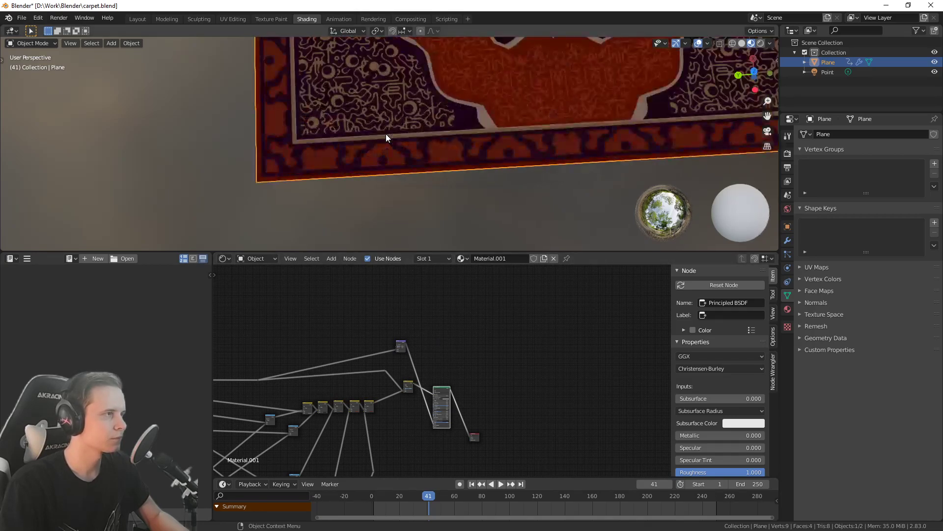
scroll(375, 178, "up", 1)
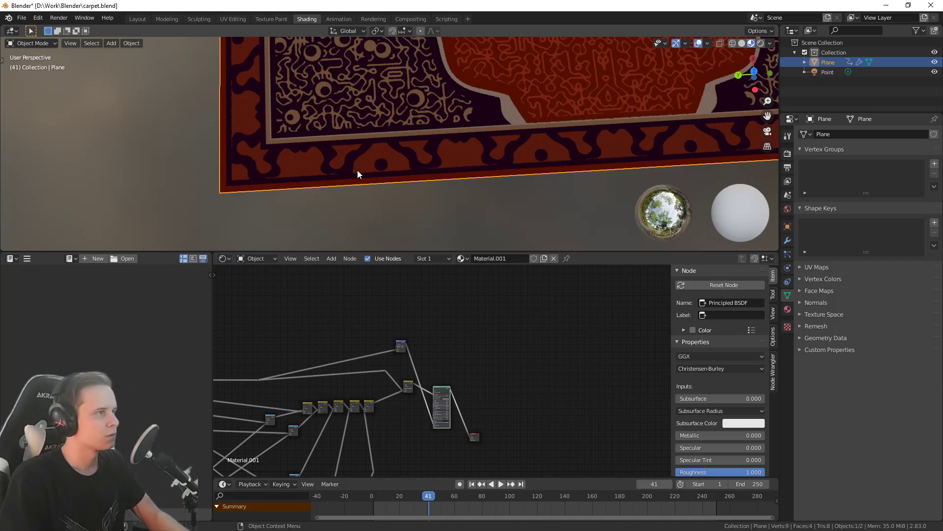
Look through the node chain that makes the border pattern and check the Eyes group
scroll(506, 381, "down", 5)
middle_click_drag(415, 451, 435, 339)
middle_click_drag(398, 422, 471, 359)
scroll(471, 363, "up", 5)
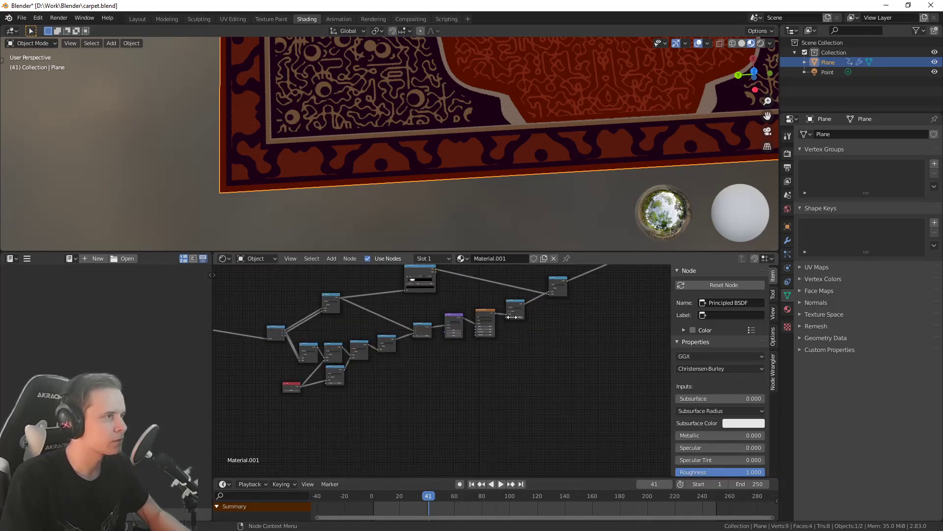
middle_click_drag(452, 305, 466, 382)
scroll(509, 361, "up", 6)
scroll(495, 343, "down", 7)
middle_click_drag(495, 343, 485, 440)
scroll(466, 331, "up", 2)
left_click(372, 376)
key("Tab")
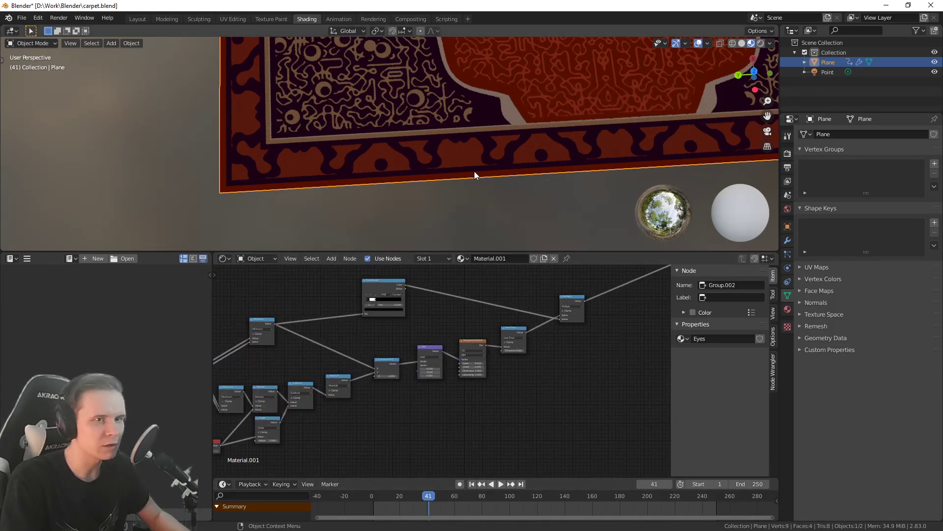
Preview the border chain's final Multiply node and its Less Than node, moving the Multiply node slightly further out
middle_click_drag(521, 350, 490, 376)
scroll(496, 377, "up", 4)
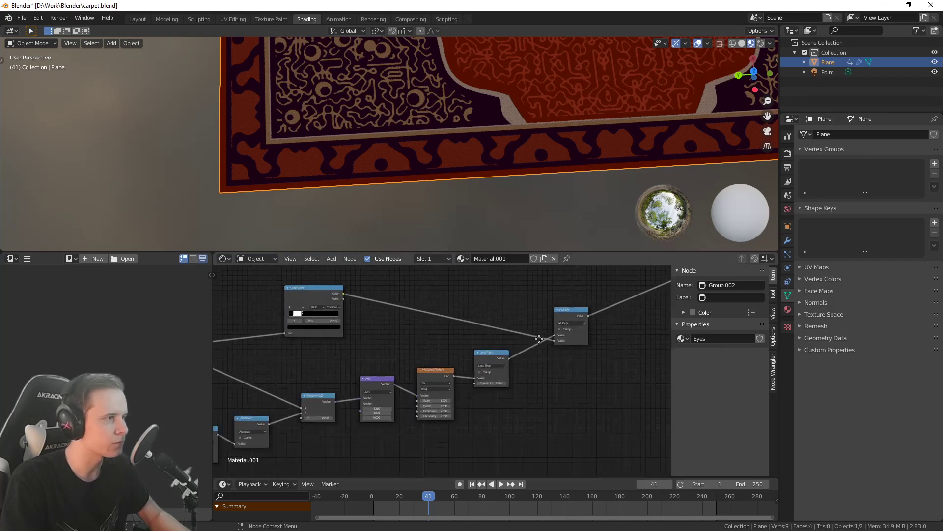
middle_click_drag(570, 322, 509, 343)
left_click(516, 337, "ctrl+shift")
middle_click_drag(454, 329, 421, 331)
left_click_drag(477, 339, 502, 313)
left_click(398, 378, "ctrl+shift")
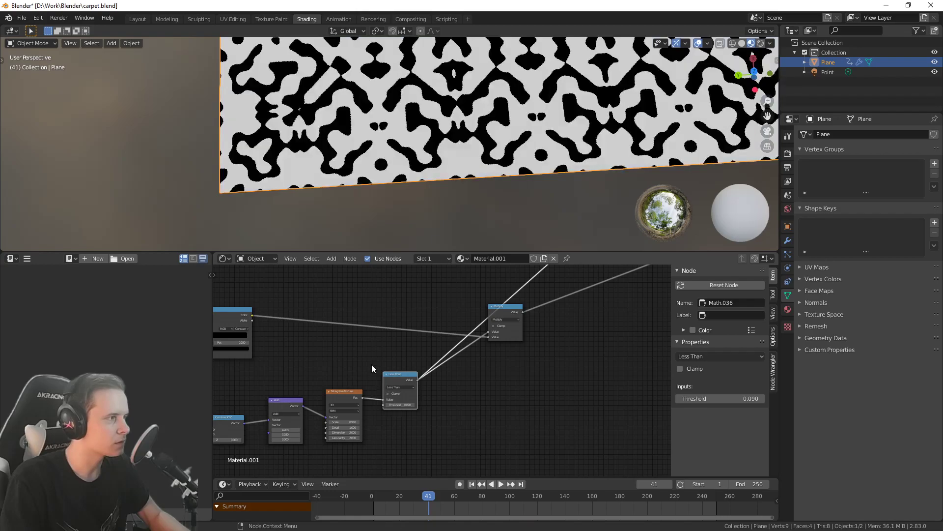
Shift the border's math and Musgrave Texture chain back and bring its Less Than node along to free space before the Multiply node
middle_click_drag(402, 369, 440, 327)
scroll(378, 386, "down", 6)
middle_click_drag(357, 400, 411, 369)
scroll(344, 398, "down", 2)
middle_click_drag(328, 410, 394, 373)
left_click_drag(281, 402, 495, 298)
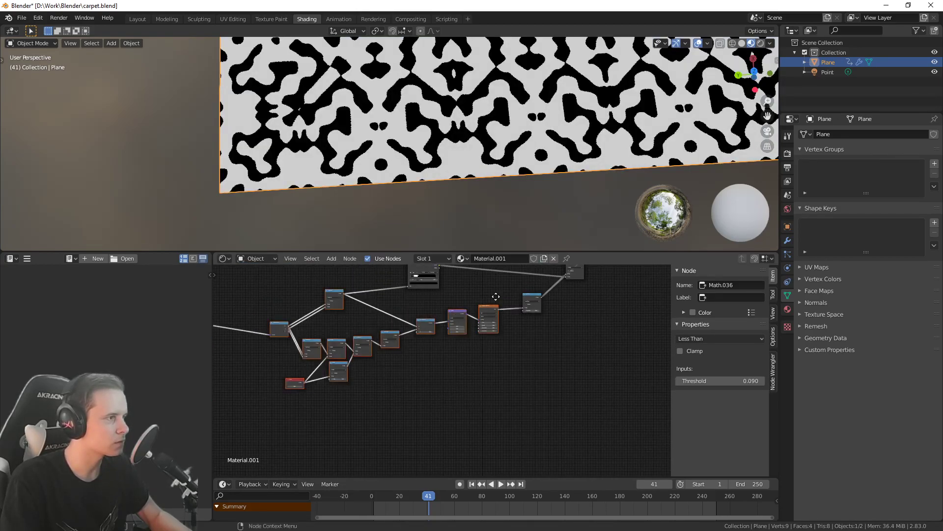
key("g")
left_click(472, 318)
middle_click_drag(547, 307, 397, 421)
left_click_drag(383, 408, 367, 425)
scroll(383, 401, "up", 1)
Space out the Multiply and Less Than nodes and place a duplicate of the Less Than node beneath the original
middle_click_drag(387, 392, 445, 314)
scroll(454, 316, "up", 3)
scroll(434, 389, "up", 1)
middle_click_drag(434, 389, 432, 363)
left_click_drag(527, 272, 572, 288)
left_click(403, 359)
left_click_drag(404, 359, 385, 365)
key("shift+d")
left_click(385, 413)
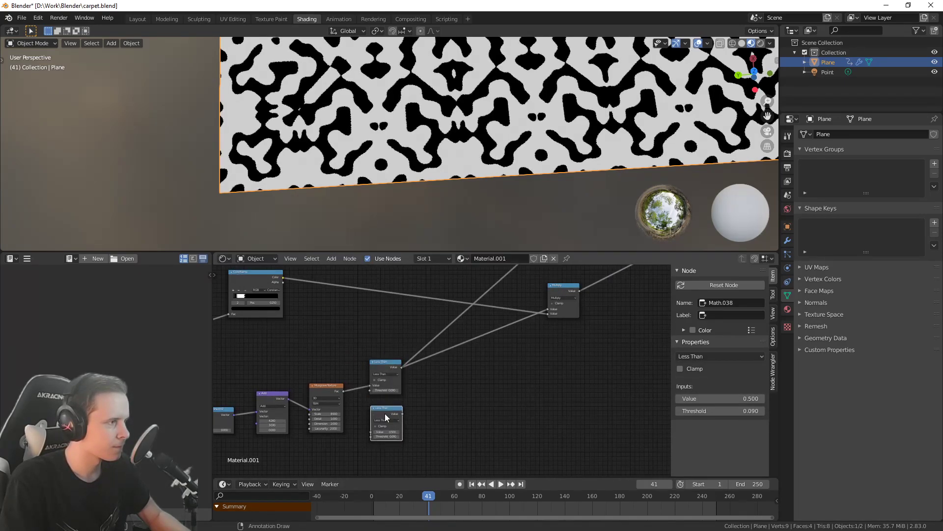
Feed the border's Musgrave Texture into the duplicated Less Than node and set its threshold to -0.200 while previewing it
middle_click_drag(385, 413, 401, 387)
left_click_drag(407, 342, 431, 325)
left_click_drag(360, 364, 378, 391)
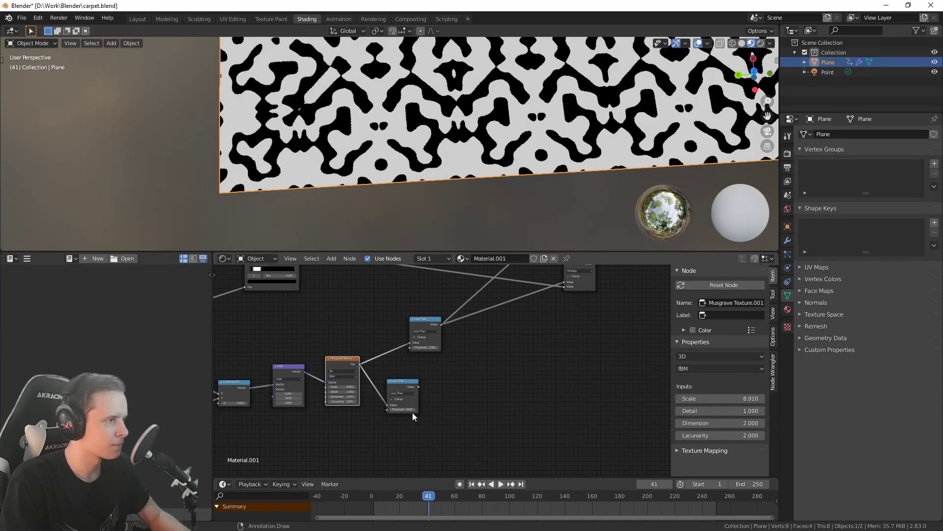
left_click(402, 396, "ctrl+shift")
left_click_drag(403, 409, 389, 409)
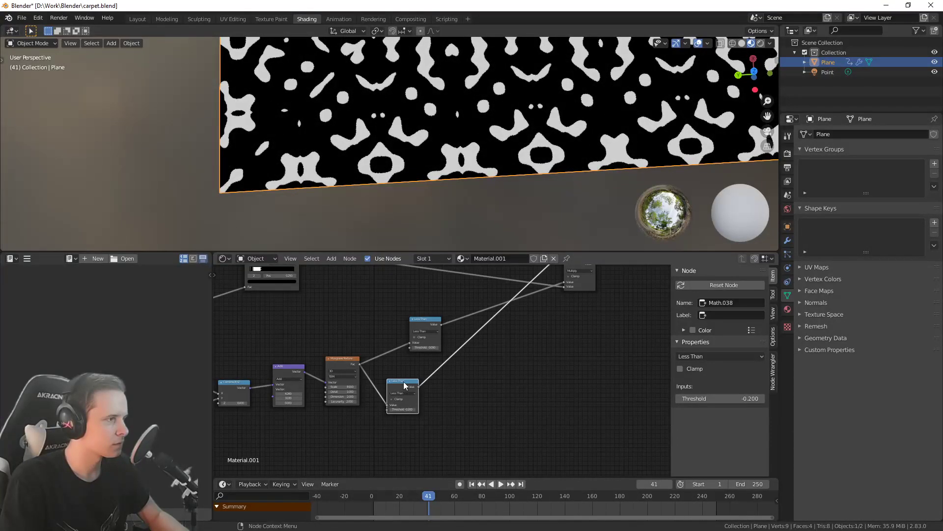
Move the border's final Multiply node further away from the two Less Than nodes to make room between them
scroll(480, 343, "down", 2)
middle_click_drag(480, 343, 436, 421)
scroll(436, 421, "down", 5)
middle_click_drag(544, 358, 421, 459)
middle_click_drag(470, 309, 345, 426)
left_click_drag(427, 333, 442, 325)
scroll(423, 425, "down", 5)
middle_click_drag(437, 462, 433, 385)
scroll(369, 373, "up", 4)
middle_click_drag(368, 373, 471, 391)
scroll(488, 375, "up", 5)
left_click_drag(564, 309, 647, 304)
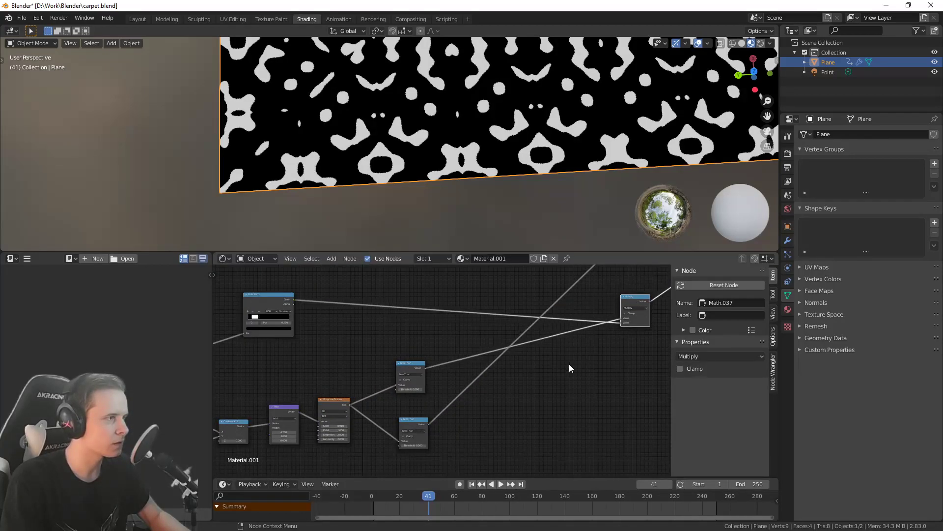
Add a Mix color node in the free space after the border's two Less Than nodes
left_click(404, 367)
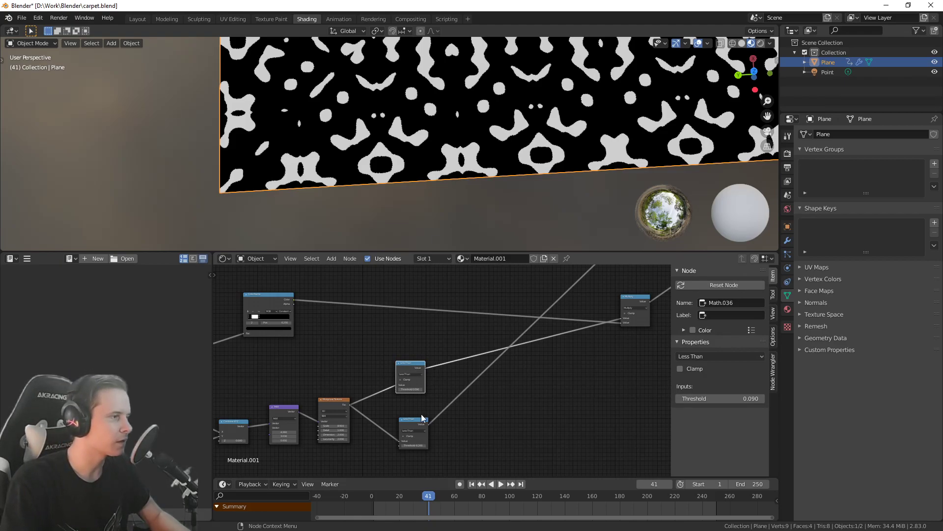
mouse_move(536, 404)
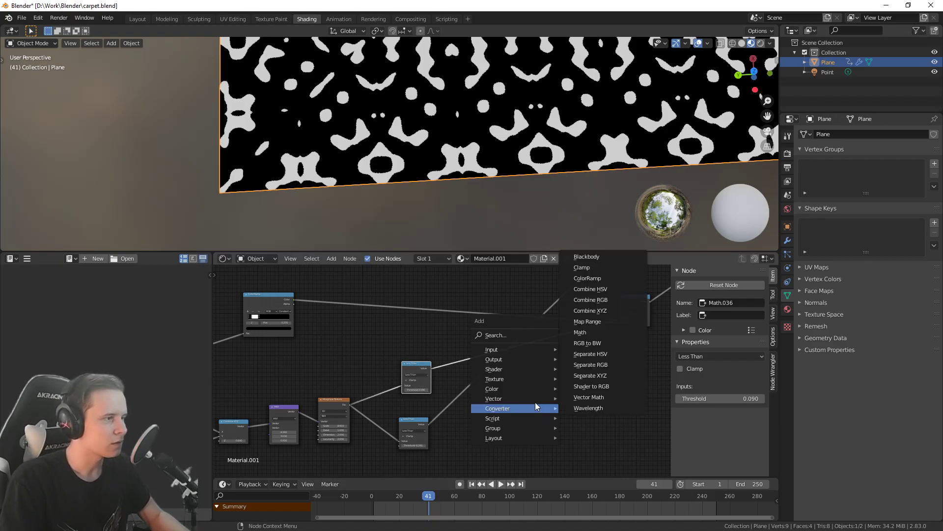
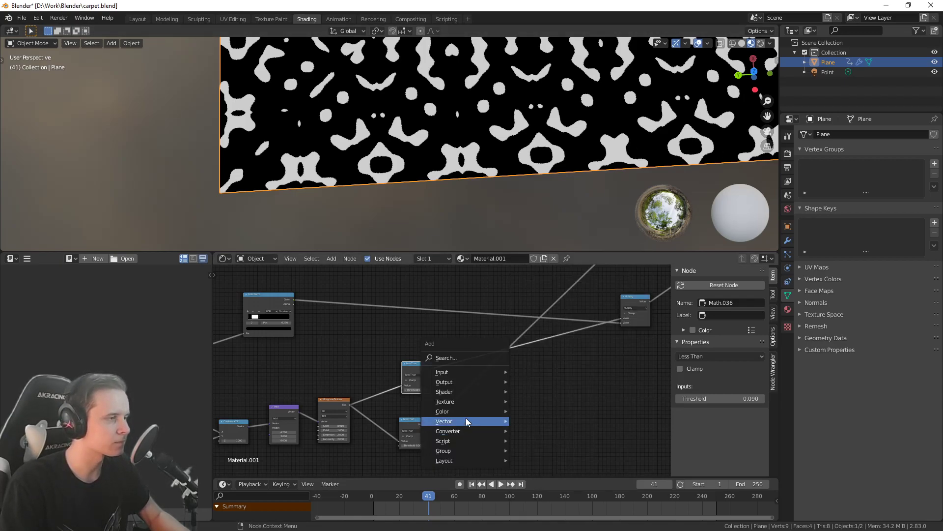
mouse_move(471, 412)
left_click(539, 467)
left_click(505, 385)
Copy the dark red from the main Mix chain into the new border Mix node's Color2
scroll(435, 412, "up", 5)
scroll(500, 392, "down", 6)
middle_click_drag(600, 342, 361, 349)
middle_click_drag(521, 337, 432, 462)
middle_click_drag(579, 280, 432, 270)
middle_click_drag(586, 286, 517, 426)
middle_click_drag(345, 363, 551, 321)
scroll(550, 325, "up", 5)
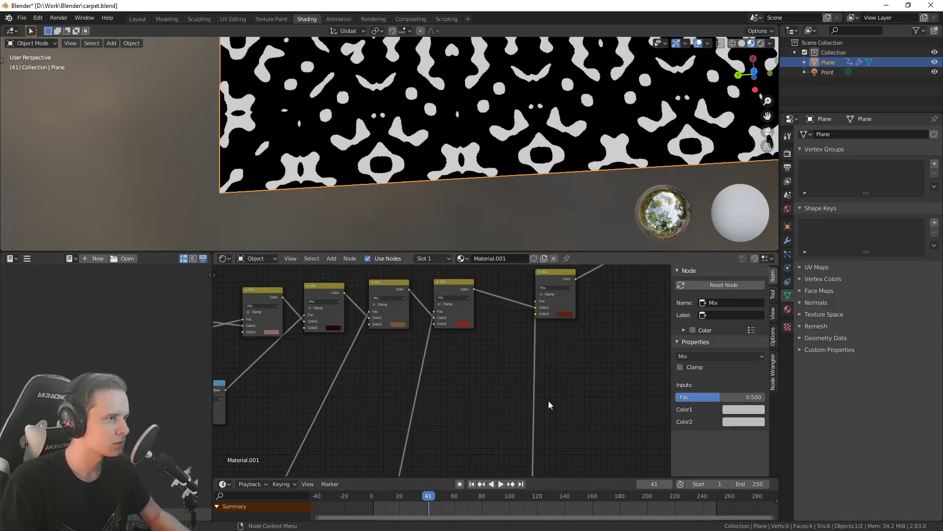
scroll(546, 412, "down", 8)
middle_click_drag(516, 423, 471, 299)
middle_click_drag(386, 423, 517, 269)
middle_click_drag(437, 432, 473, 408)
scroll(519, 377, "up", 5)
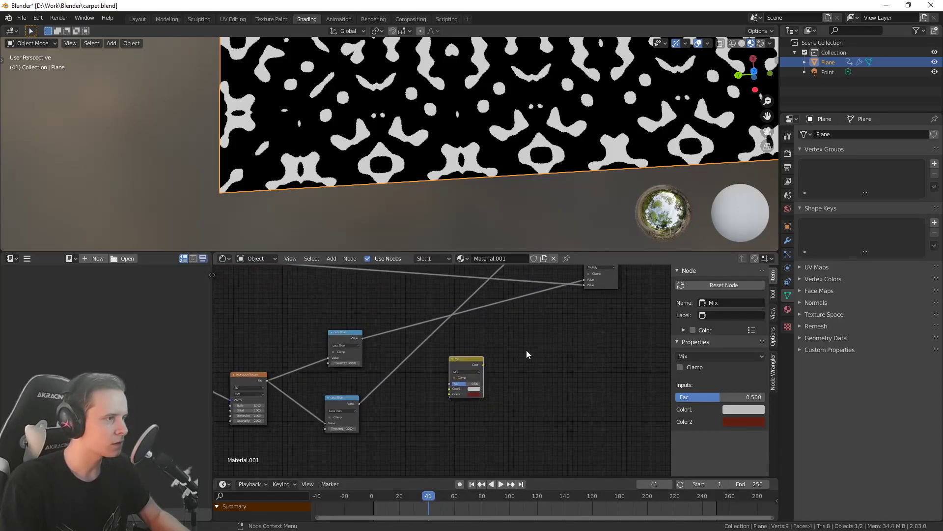
Copy the dark purple from the upper ColorRamp after the Minimum node into the new Mix node's Color1
scroll(516, 445, "down", 6)
middle_click_drag(461, 345, 456, 366)
scroll(423, 369, "down", 1)
scroll(388, 371, "up", 2)
middle_click_drag(386, 347, 514, 372)
scroll(516, 371, "up", 5)
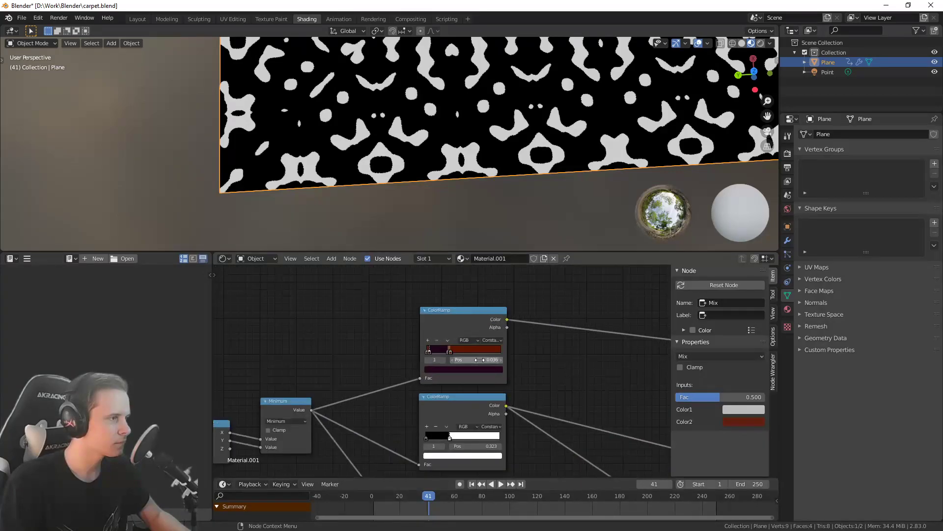
scroll(480, 360, "up", 2)
scroll(588, 400, "down", 7)
middle_click_drag(544, 448, 523, 313)
scroll(523, 313, "up", 5)
key("ctrl+v")
scroll(544, 415, "up", 2)
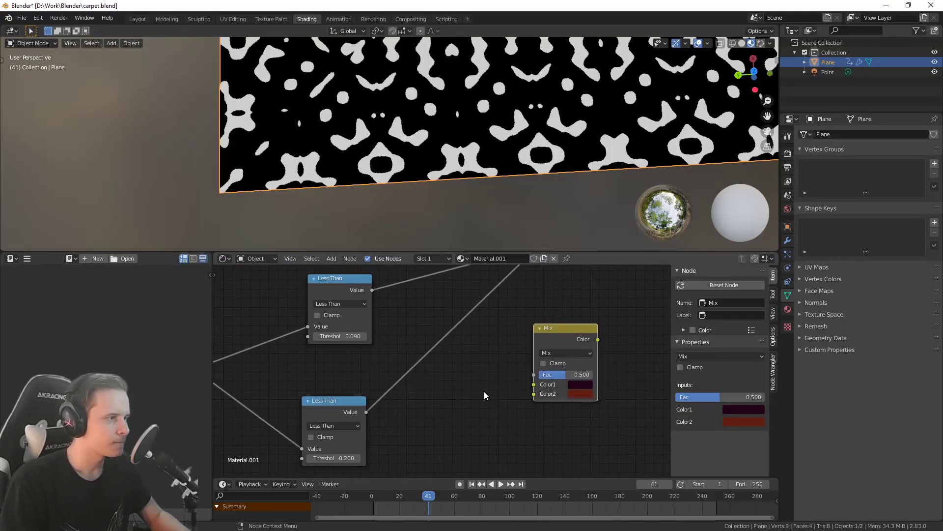
Feed the Less Than node with threshold 0.090 into the new Mix node's Fac and preview the Mix node
scroll(471, 395, "down", 3)
left_click(370, 326)
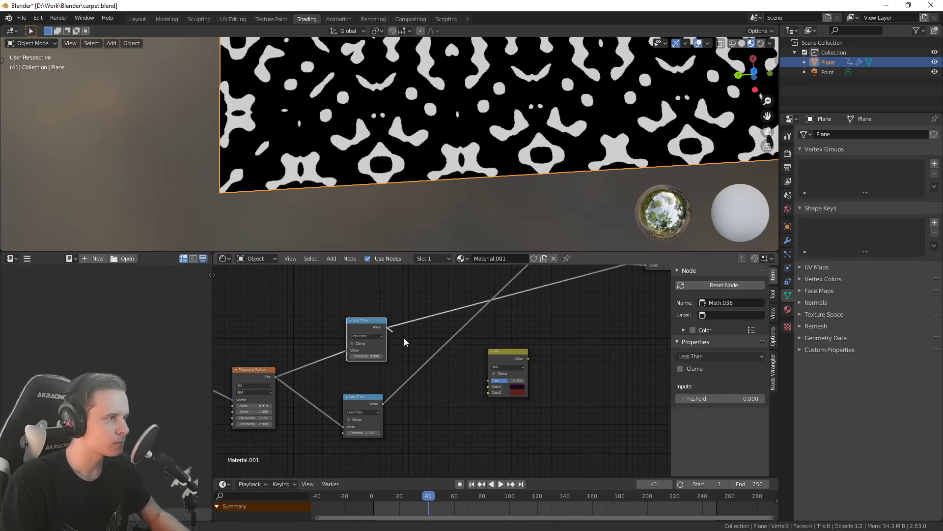
left_click(509, 357, "ctrl+shift")
middle_click_drag(547, 376, 537, 379)
Chain a duplicate of the border Mix node through its Color1 and drive its Fac with the -0.200 Less Than node
left_click_drag(484, 365, 453, 351)
key("shift+d")
left_click(519, 323)
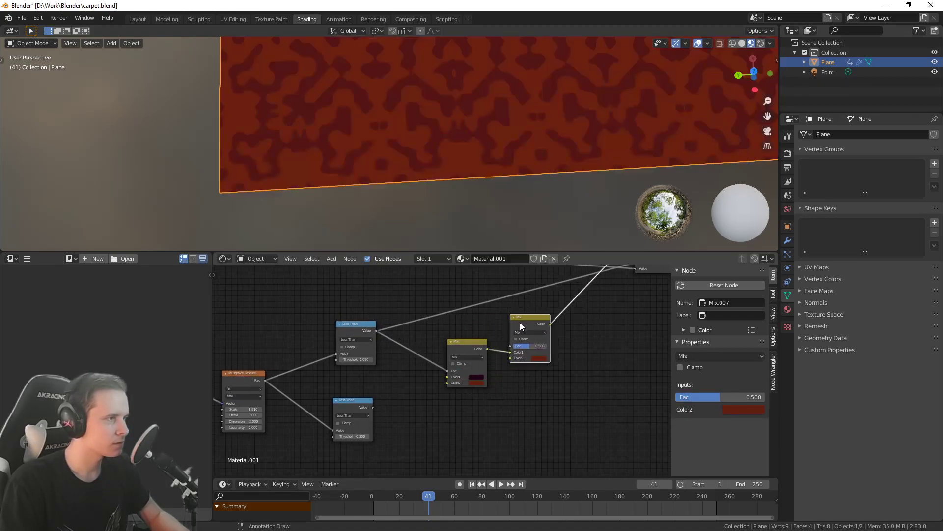
left_click_drag(373, 406, 516, 370)
middle_click_drag(569, 390, 551, 397)
scroll(516, 388, "up", 2)
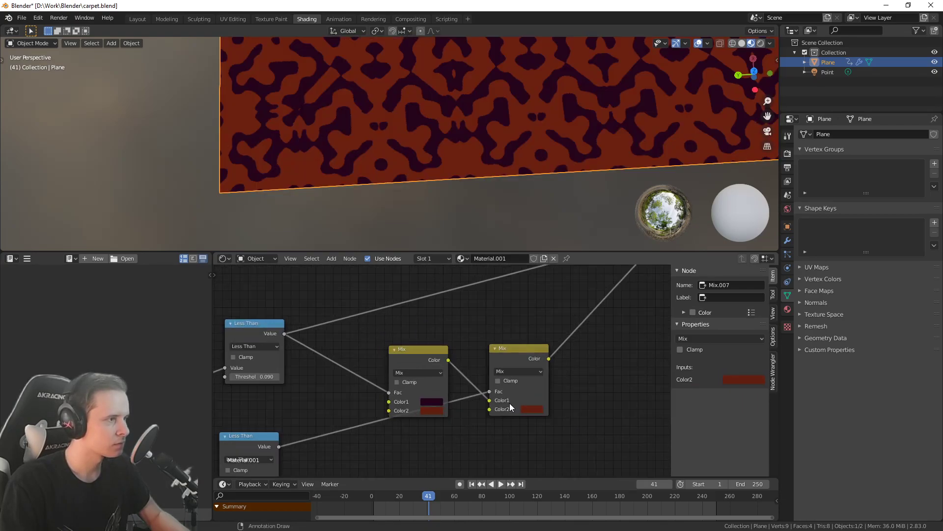
Set the duplicated Mix node's Color2 to a golden brown with H 0.093, S 0.716 and V 0.379
left_click(533, 409)
left_click_drag(557, 371, 570, 371)
left_click_drag(540, 337, 544, 337)
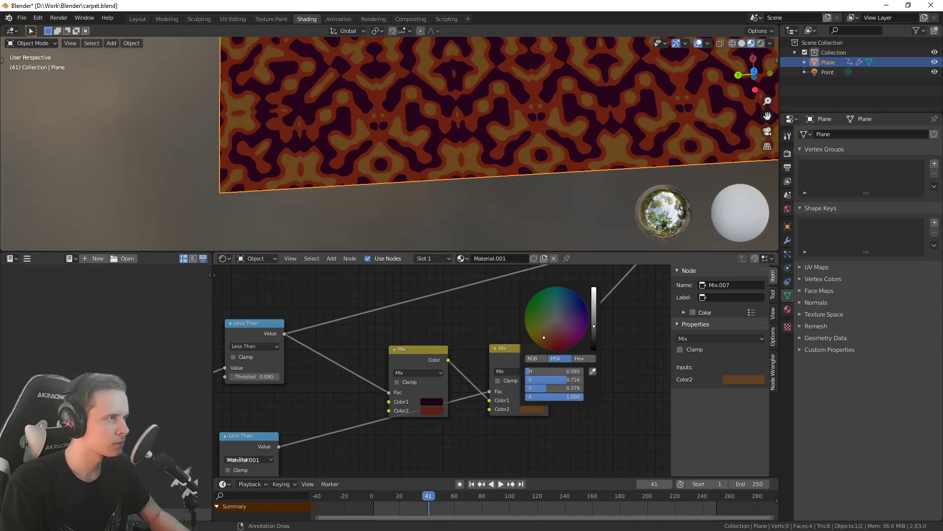
scroll(596, 351, "down", 5)
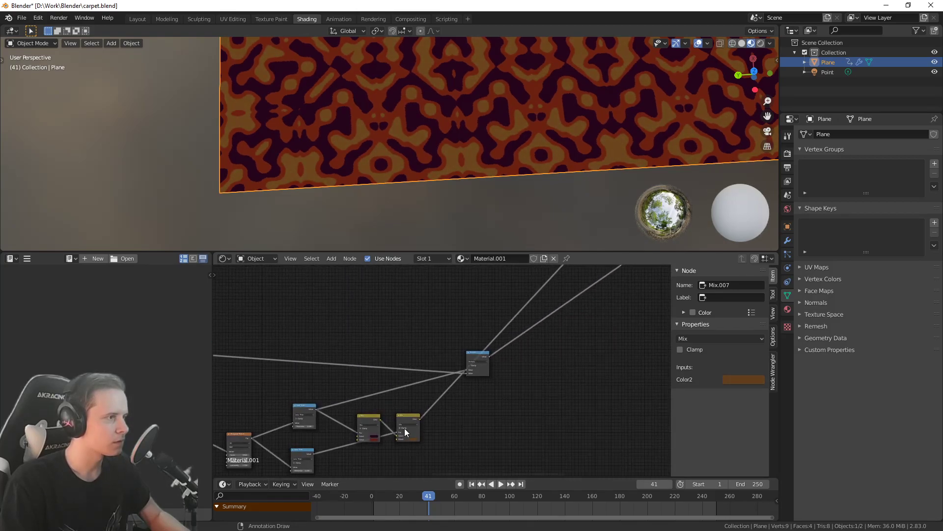
Trace the links between the border's nodes and the last Mix node of the main chain
scroll(424, 311, "down", 1)
middle_click_drag(516, 304, 423, 351)
middle_click_drag(548, 305, 371, 308)
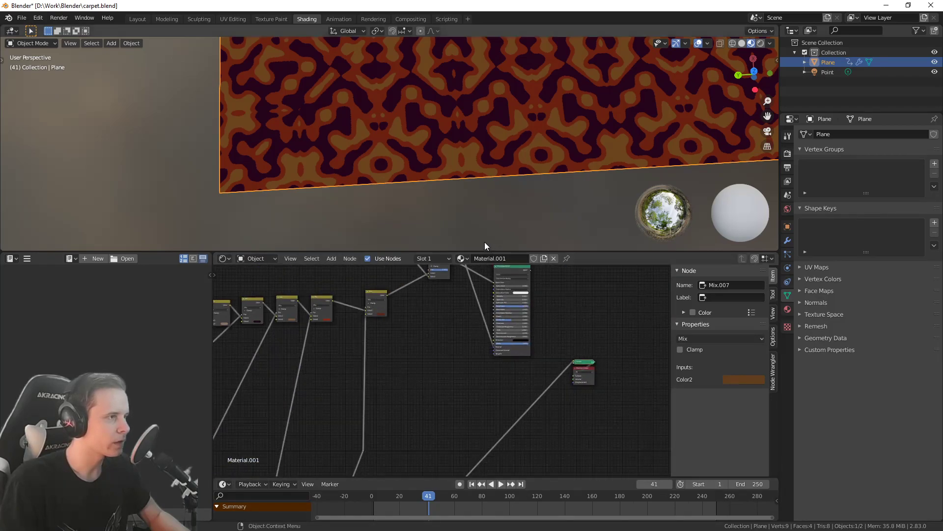
middle_click_drag(479, 311, 546, 303)
scroll(441, 299, "up", 1)
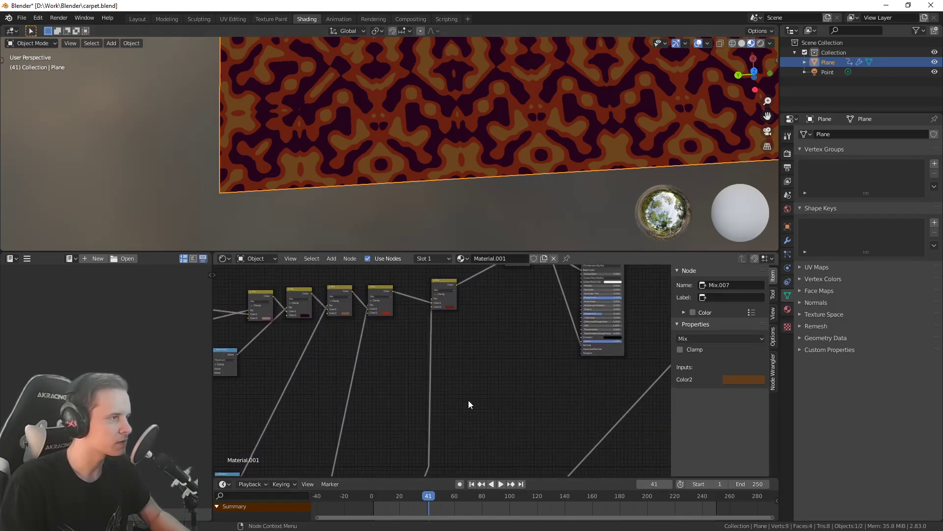
middle_click_drag(458, 375, 516, 367)
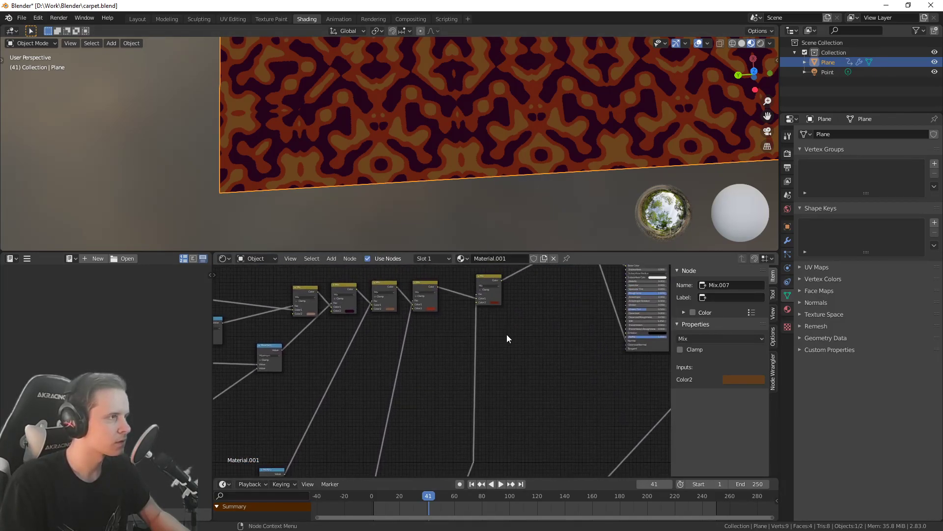
scroll(497, 328, "down", 5)
middle_click_drag(531, 422, 588, 308)
scroll(423, 379, "up", 4)
middle_click_drag(418, 383, 541, 265)
scroll(500, 305, "up", 3)
middle_click_drag(500, 305, 430, 429)
Move the border mask's ColorRamp forward and link it straight to the last Mix node's reroute in place of the Multiply node
left_click_drag(434, 397, 415, 345)
middle_click_drag(421, 377, 539, 359)
scroll(496, 329, "up", 4)
scroll(486, 379, "down", 5)
middle_click_drag(283, 379, 457, 404)
scroll(363, 358, "down", 5)
scroll(471, 361, "down", 3)
scroll(442, 399, "down", 1)
left_click_drag(406, 391, 479, 380)
left_click_drag(415, 394, 560, 378)
scroll(541, 387, "up", 10)
middle_click_drag(531, 390, 438, 394)
left_click_drag(363, 414, 620, 355)
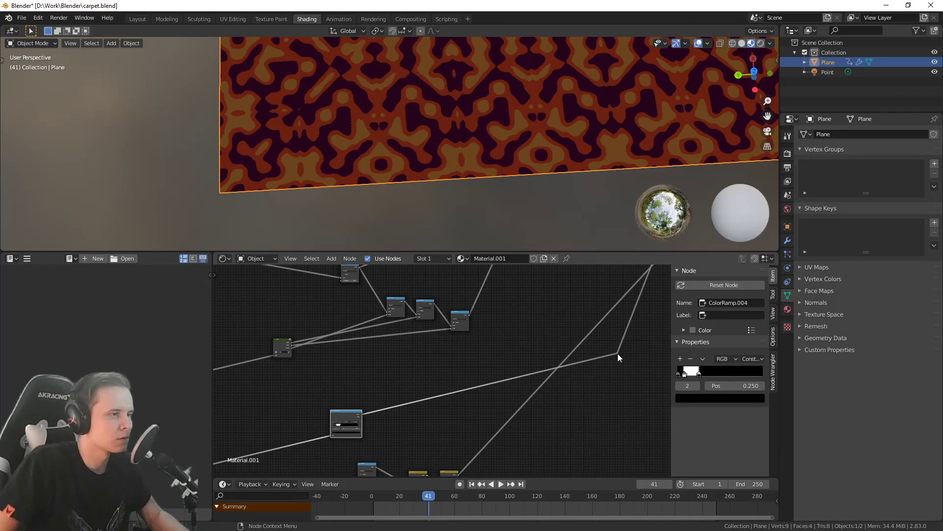
Place a reroute point on the output link of the second border Mix node, next to the mask's reroute
middle_click_drag(632, 335, 444, 473)
scroll(545, 398, "down", 1)
middle_click_drag(545, 398, 532, 325)
scroll(532, 325, "down", 2)
key("ctrl+z")
key("ctrl+z")
key("g")
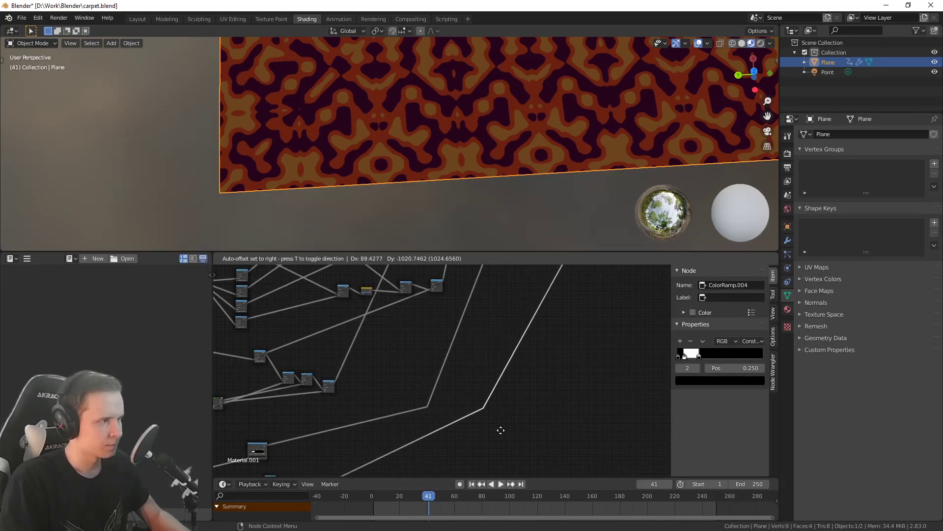
left_click(480, 446)
Move the border color's reroute point up to the free space below the main chain's last Mix node
middle_click_drag(565, 324, 513, 319)
scroll(522, 330, "down", 2)
scroll(501, 351, "up", 6)
middle_click_drag(501, 350, 530, 364)
scroll(474, 325, "up", 6)
middle_click_drag(474, 325, 491, 298)
scroll(490, 299, "up", 1)
scroll(560, 366, "down", 4)
middle_click_drag(626, 399, 559, 376)
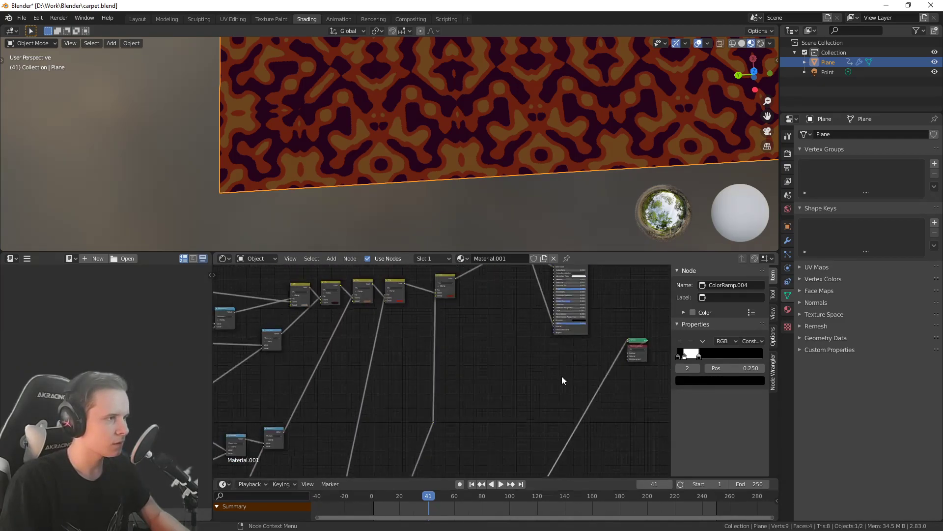
key("g")
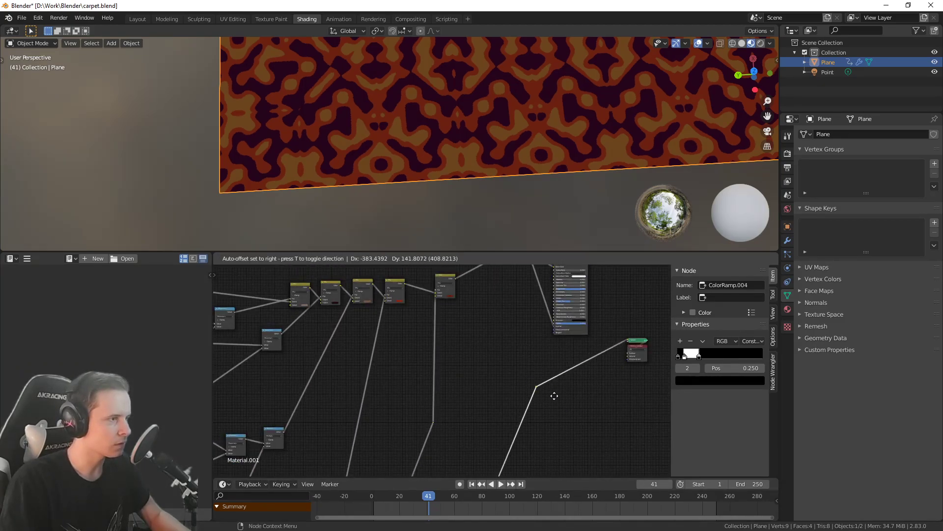
left_click(500, 382)
Link the reroute into Color2 of the main chain's last Mix node and output the Principled BSDF again
scroll(435, 298, "up", 1)
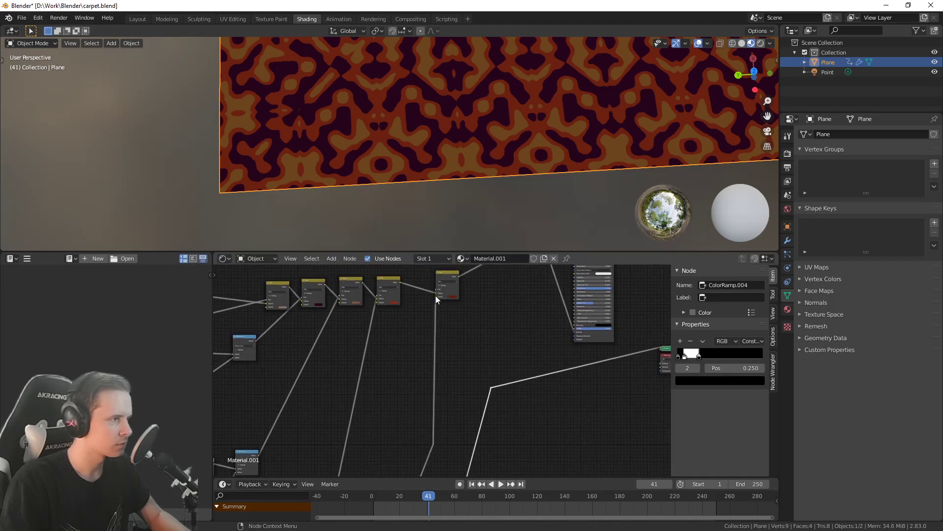
scroll(433, 290, "down", 5)
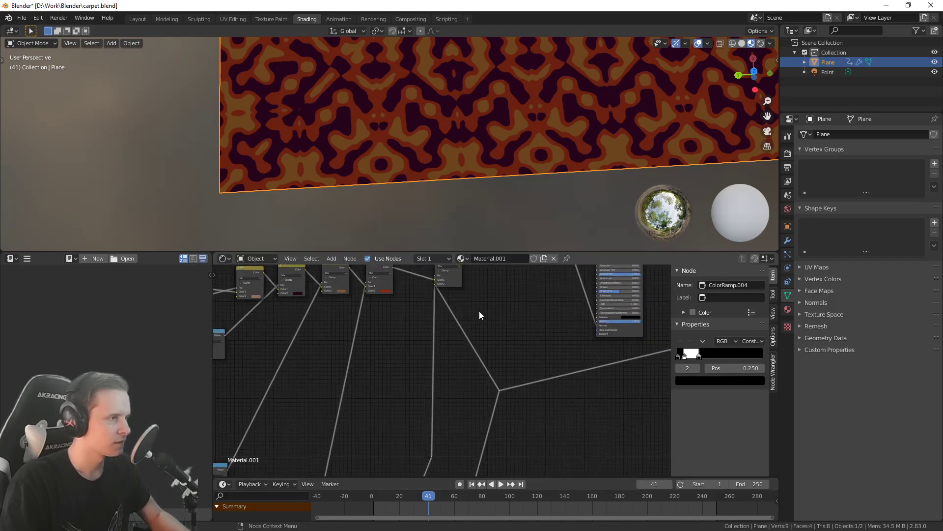
scroll(482, 321, "up", 2)
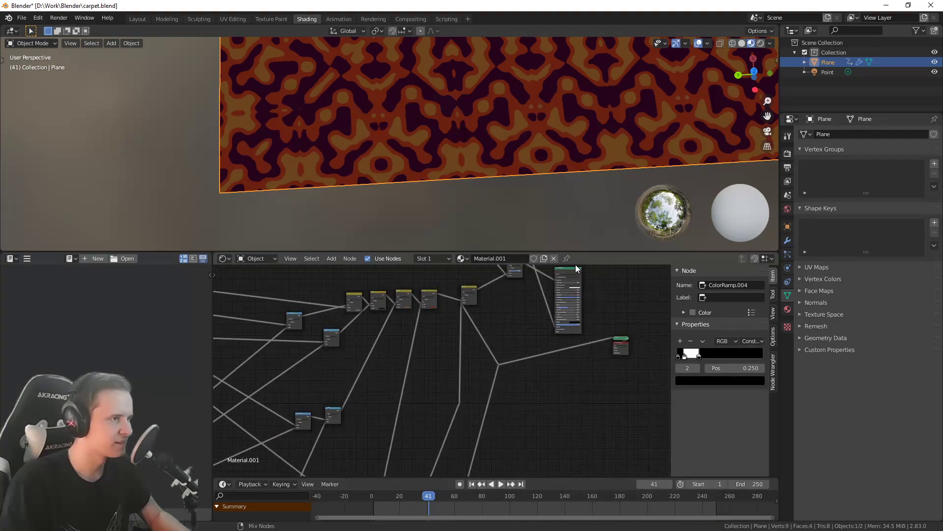
left_click(566, 273, "ctrl+shift")
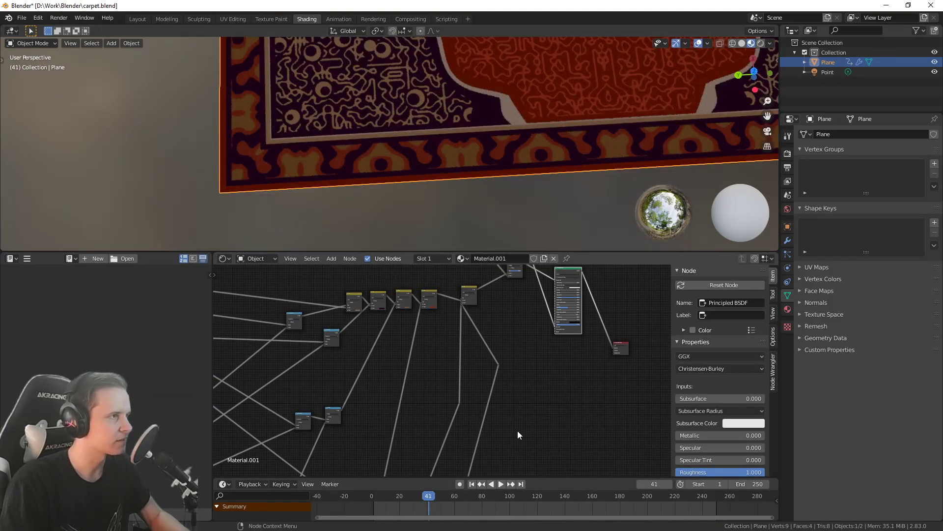
Set the position of the border mask ColorRamp's white stop to 0.064
scroll(517, 430, "down", 4)
middle_click_drag(534, 396, 552, 423)
scroll(464, 354, "up", 7)
middle_click_drag(464, 354, 508, 472)
scroll(533, 211, "up", 5)
scroll(474, 190, "down", 2)
middle_click_drag(487, 353, 502, 313)
scroll(540, 392, "up", 8)
scroll(469, 307, "up", 6)
scroll(470, 312, "up", 6)
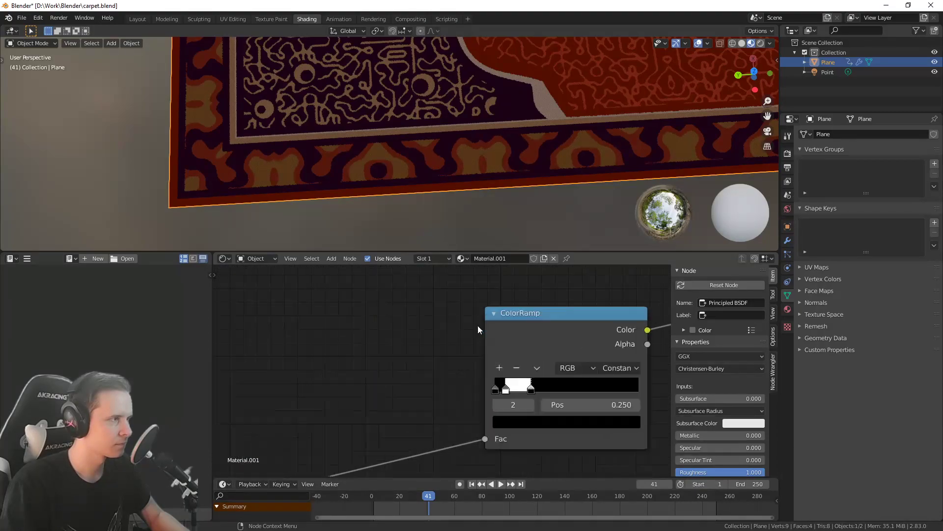
left_click_drag(518, 397, 517, 397)
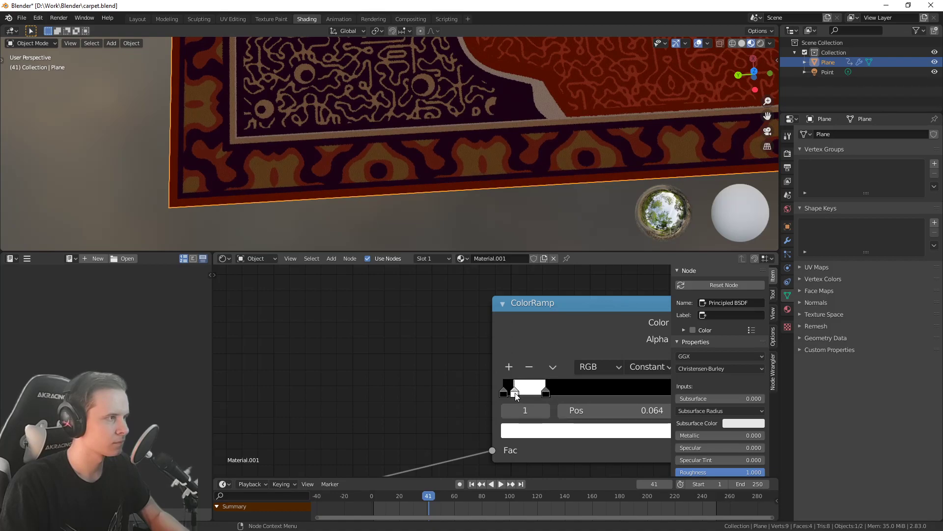
Set the second border Mix node's Color2 to a reddish brown with H 0.050, S 0.802 and V 0.365
middle_click_drag(441, 160, 473, 140)
scroll(436, 151, "down", 5)
scroll(471, 140, "up", 4)
scroll(439, 366, "down", 5)
middle_click_drag(588, 429, 382, 335)
middle_click_drag(402, 462, 323, 367)
middle_click_drag(435, 432, 300, 381)
left_click(519, 392)
left_click_drag(532, 310, 546, 319)
left_click_drag(589, 295, 589, 304)
mouse_move(532, 314)
left_mouse_down()
mouse_move(523, 309)
mouse_move(546, 297)
left_mouse_up()
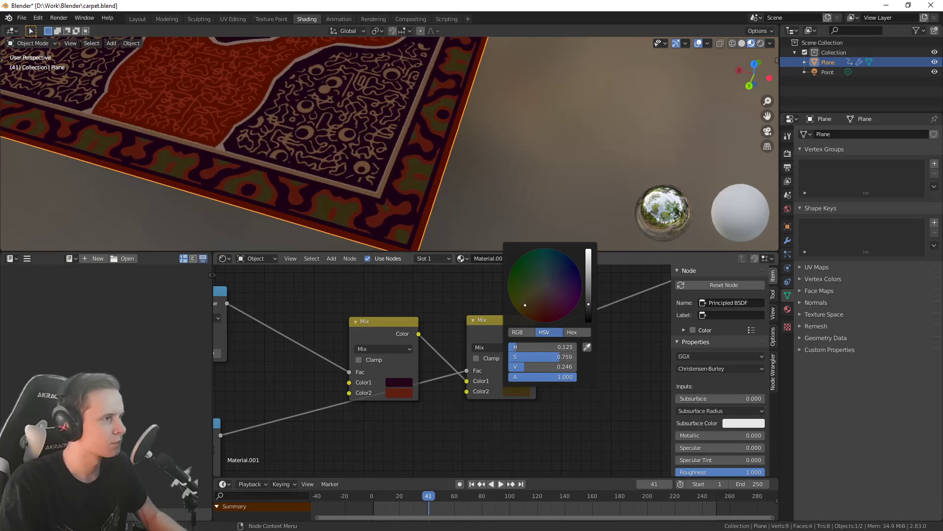
left_click_drag(589, 304, 588, 286)
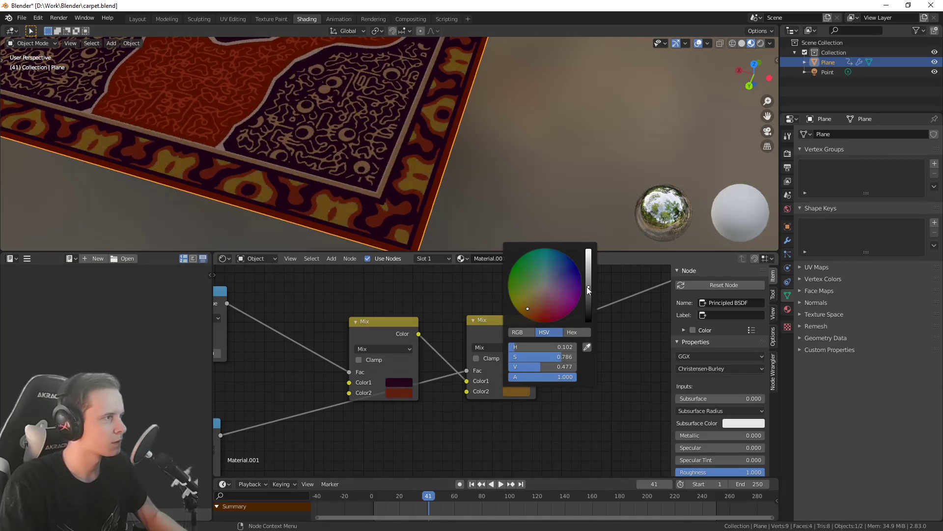
left_click_drag(527, 308, 536, 313)
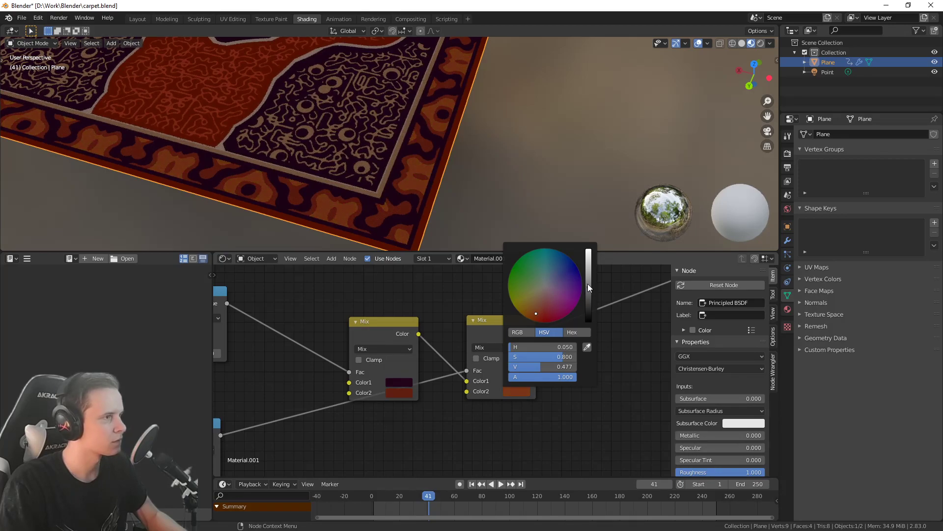
left_click_drag(587, 284, 588, 297)
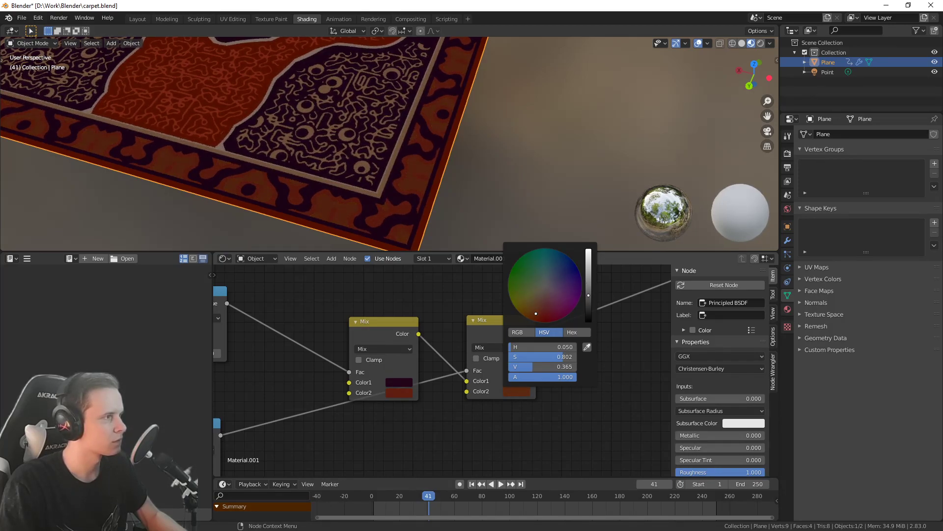
Try a greyish beige with H 0.125, S 0.215 and V 0.398 as the first border Mix node's Color2
left_click(399, 392)
mouse_move(473, 305)
left_mouse_down()
mouse_move(471, 275)
mouse_move(471, 290)
left_mouse_up()
left_click_drag(422, 317, 414, 311)
left_click_drag(472, 296, 471, 294)
mouse_move(414, 310)
left_mouse_down()
mouse_move(421, 281)
mouse_move(421, 293)
mouse_move(471, 294)
left_mouse_up()
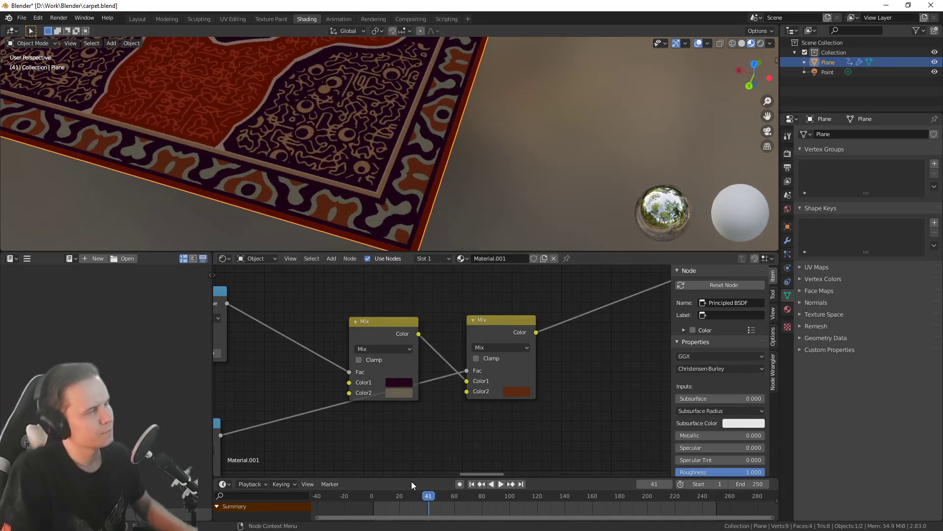
Set the first border Mix node's Color2 to a brown with H 0.078, S 0.637 and V 0.405
left_click(399, 392)
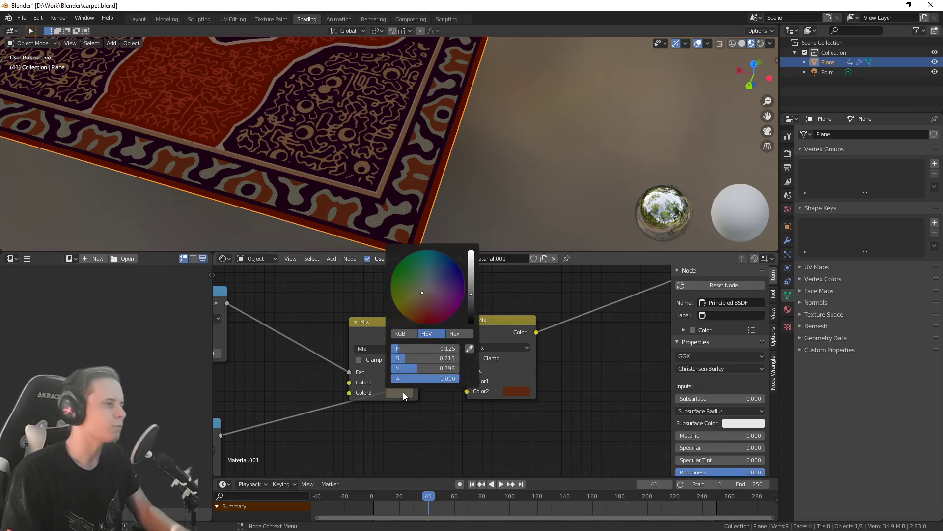
left_click(417, 307)
mouse_move(471, 294)
left_mouse_down()
mouse_move(471, 283)
mouse_move(471, 295)
left_mouse_up()
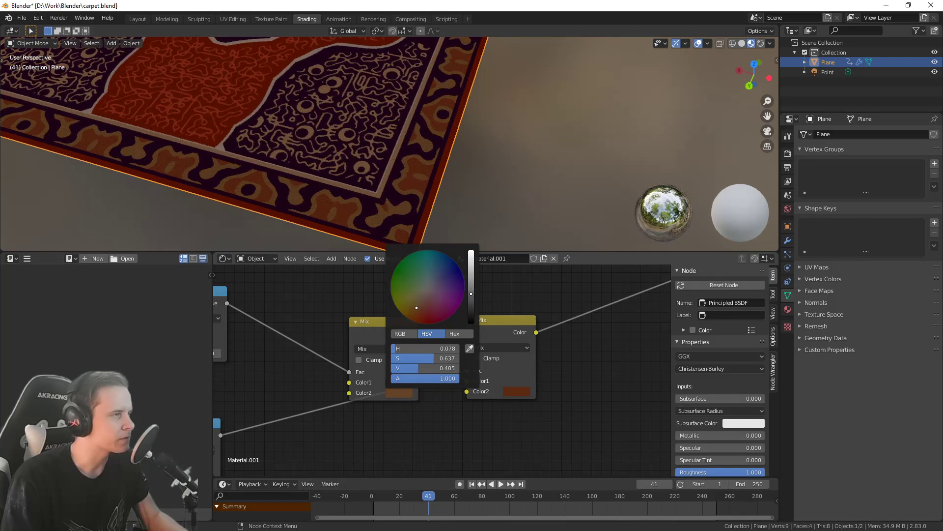
Shift the second border Mix node's Color2 to a darker red and set the first one's Color2 value to 0.418
left_click(514, 393)
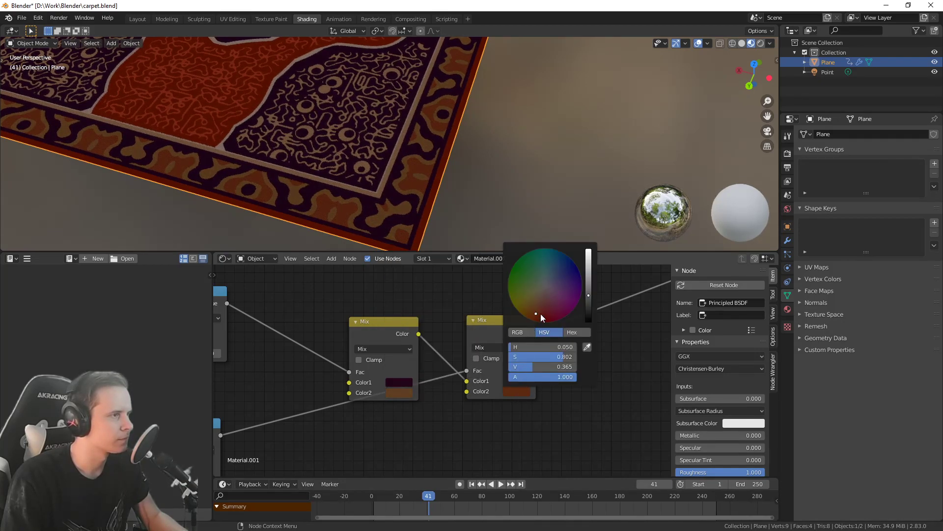
left_click_drag(593, 298, 593, 300)
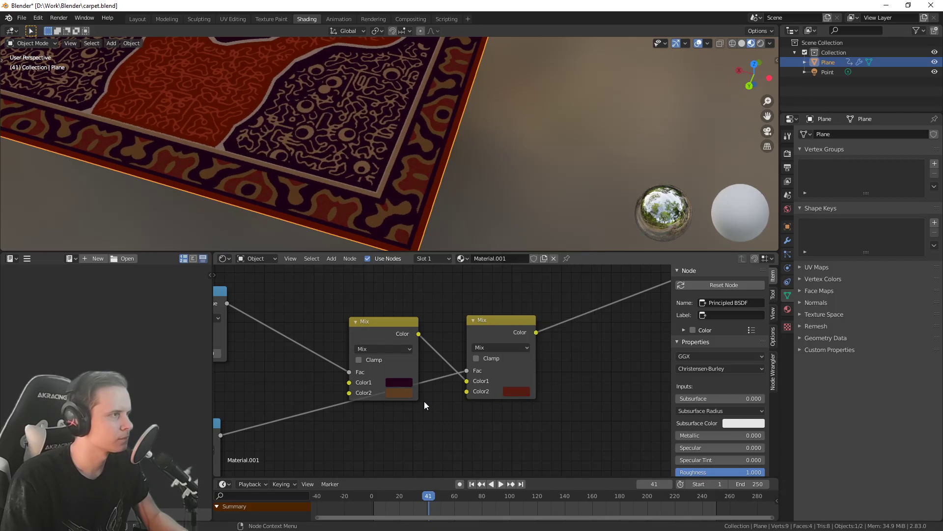
left_click(398, 392)
left_click_drag(471, 296, 471, 292)
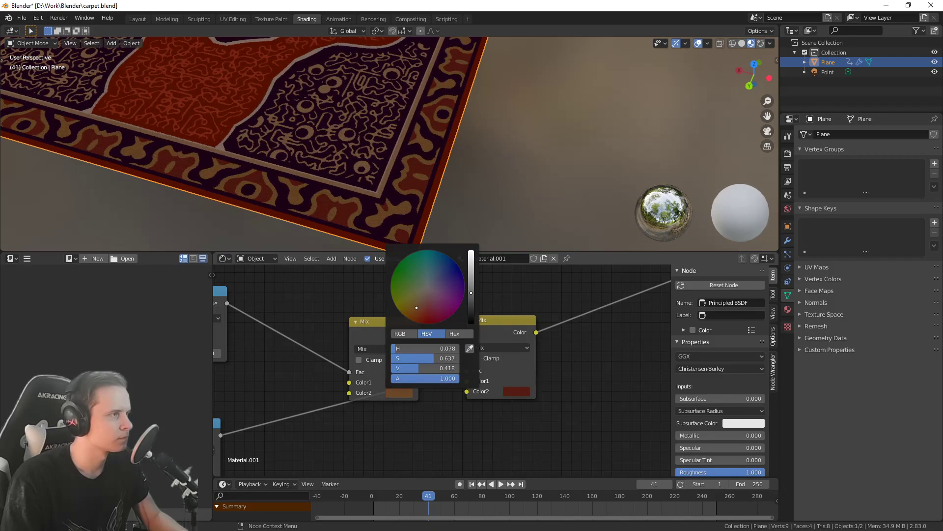
Set the border pattern's upper Less Than threshold to 0.120 and the lower Less Than threshold to -0.120
scroll(576, 385, "down", 3)
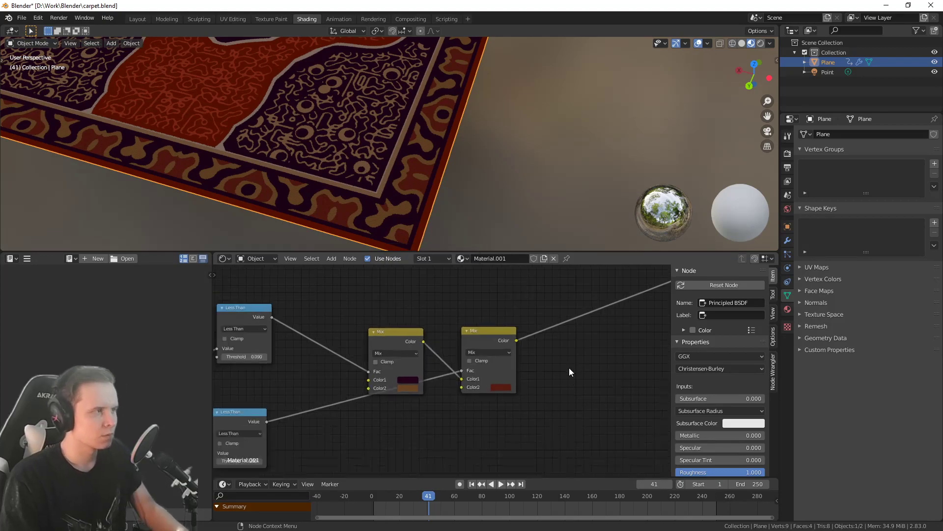
scroll(478, 232, "down", 3)
scroll(438, 229, "up", 2)
scroll(436, 228, "down", 2)
middle_click_drag(435, 229, 361, 238)
scroll(361, 237, "up", 5)
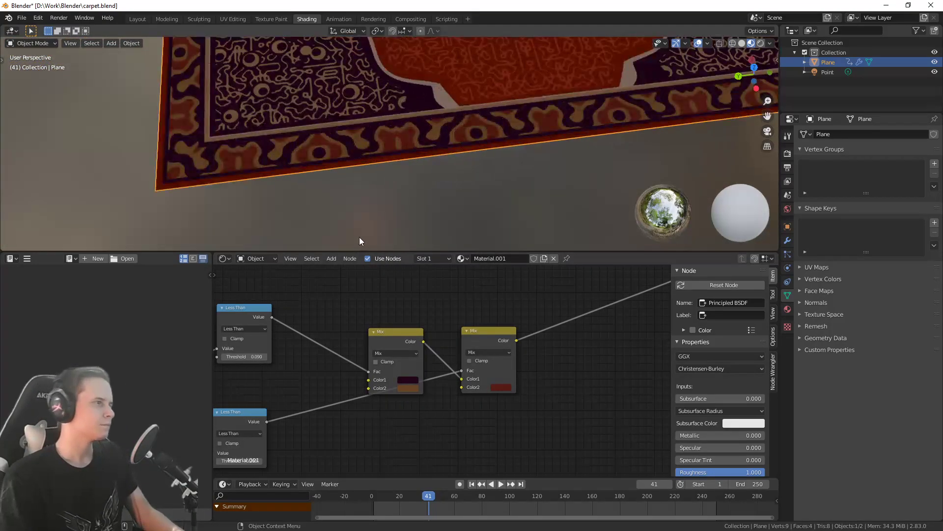
middle_click_drag(351, 205, 482, 210)
middle_click_drag(373, 441, 570, 418)
scroll(529, 396, "up", 4)
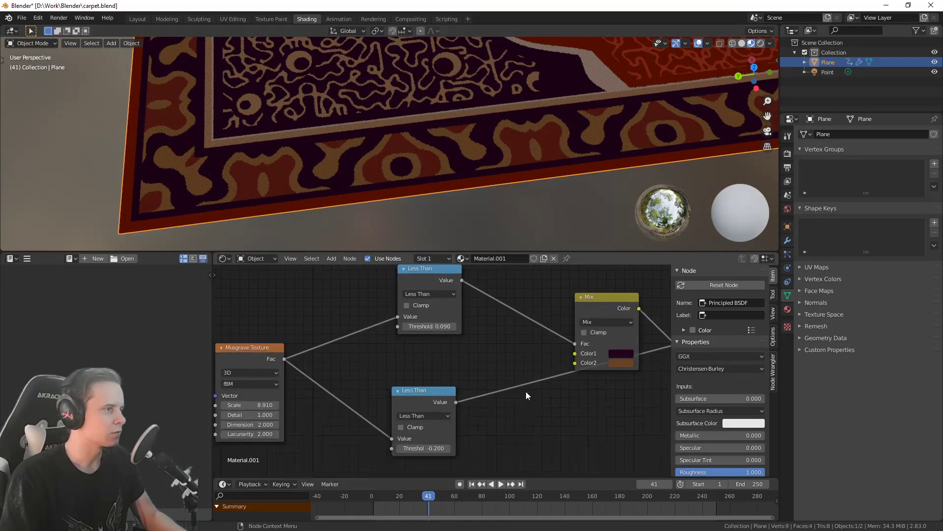
mouse_move(424, 319)
left_mouse_down("shift")
mouse_move(344, 320)
mouse_move(428, 320)
left_mouse_up("shift")
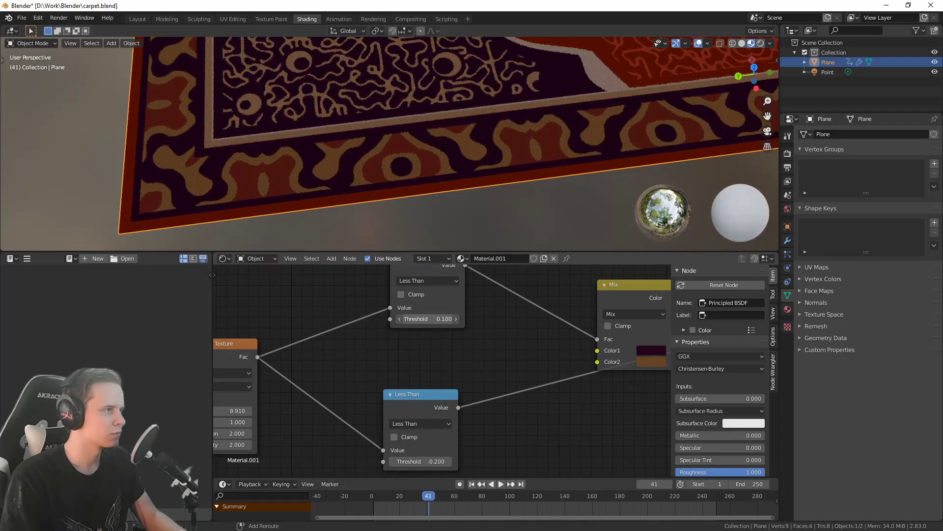
left_click_drag(418, 461, 448, 461)
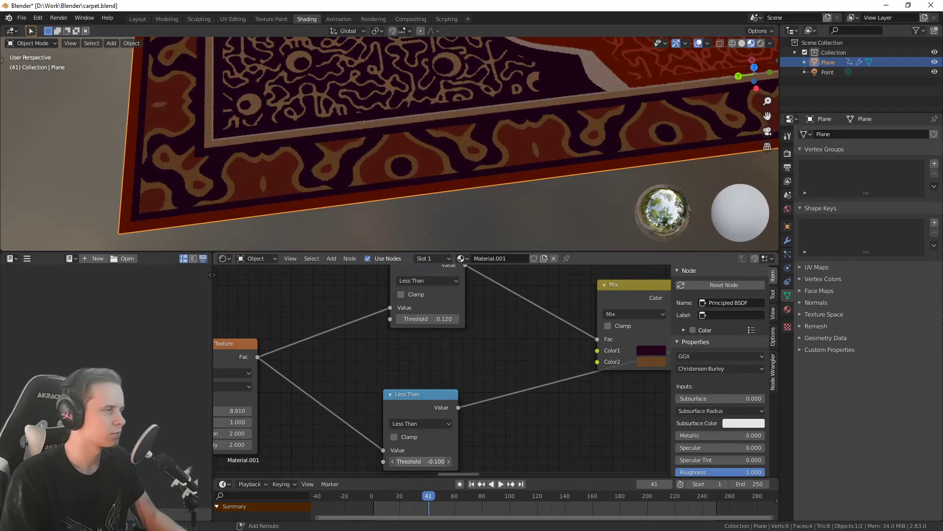
middle_click_drag(367, 223, 439, 162)
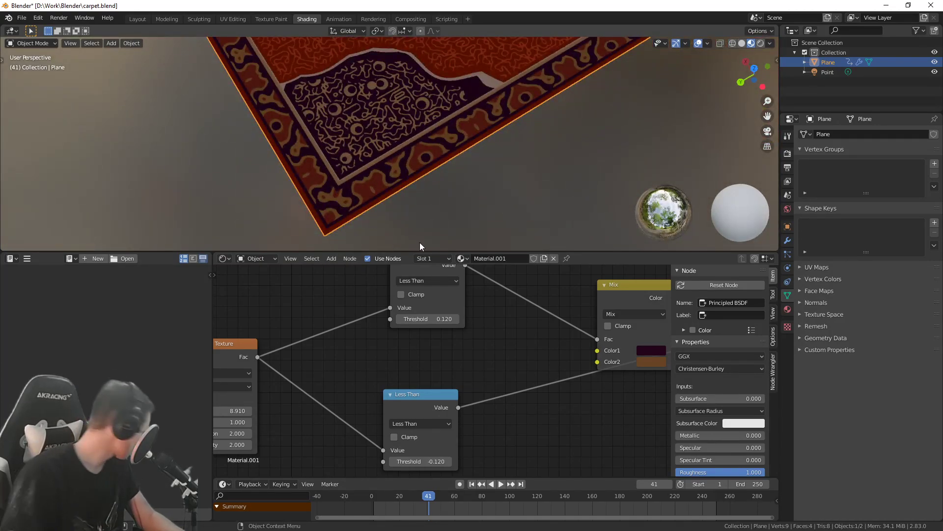
middle_click_drag(401, 227, 462, 155)
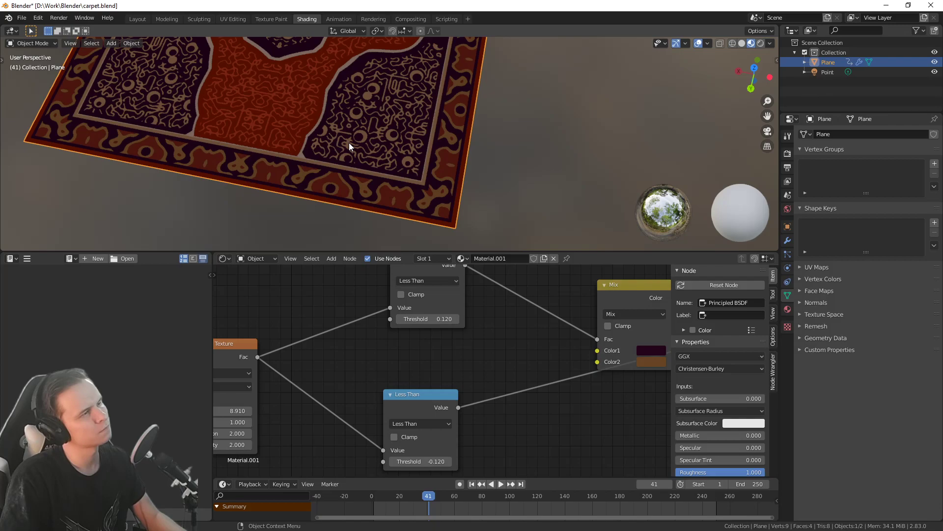
Preview the output of the Less Than node with threshold 0.010 that creates the fine line pattern
scroll(524, 326, "down", 7)
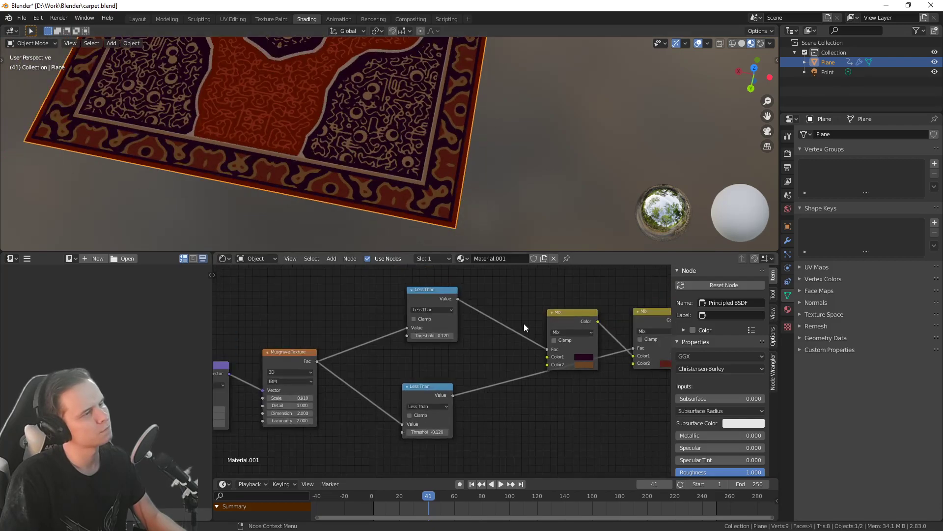
scroll(434, 367, "up", 6)
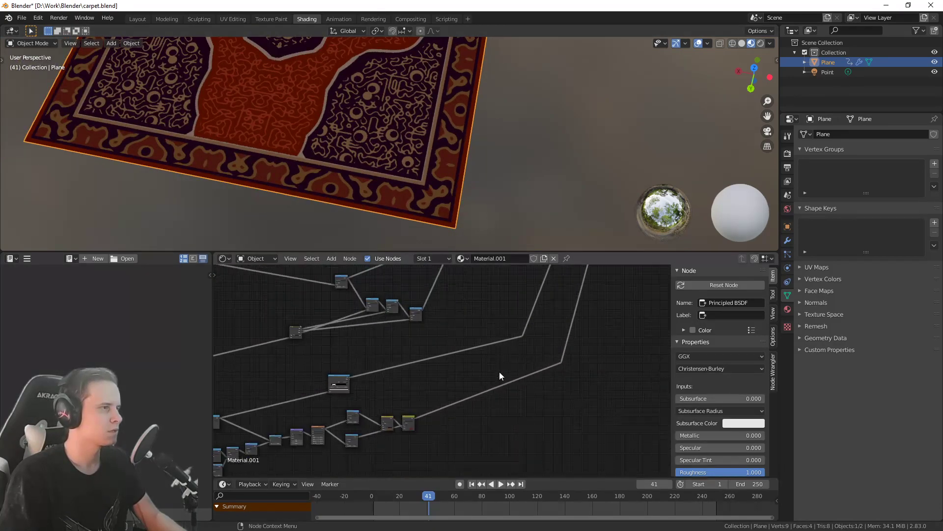
middle_click_drag(481, 375, 492, 450)
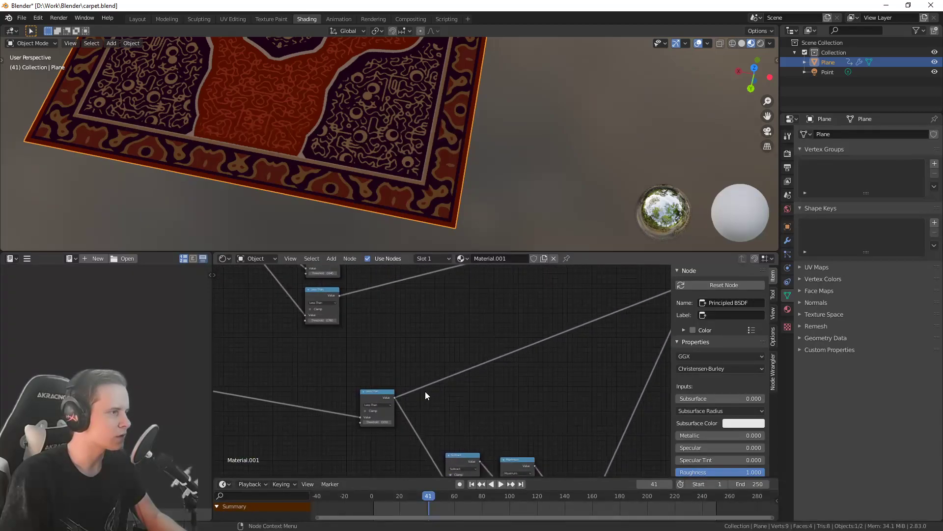
scroll(400, 384, "down", 4)
middle_click_drag(400, 384, 543, 383)
left_click(528, 389, "ctrl+shift")
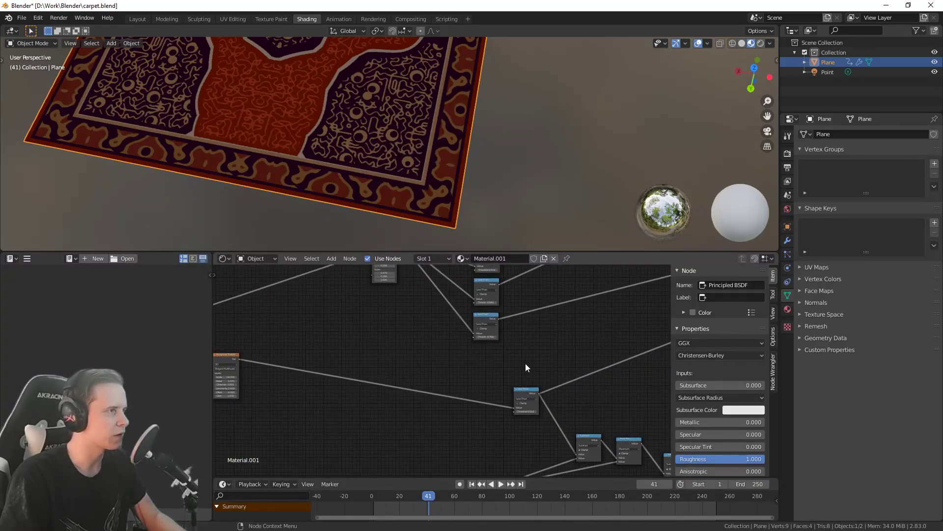
Duplicate the border's lower Less Than node and place the copy below the original
middle_click_drag(541, 334, 393, 304)
scroll(435, 370, "down", 5)
middle_click_drag(463, 377, 443, 467)
middle_click_drag(480, 400, 476, 369)
scroll(484, 435, "down", 3)
scroll(478, 392, "up", 3)
scroll(484, 385, "up", 1)
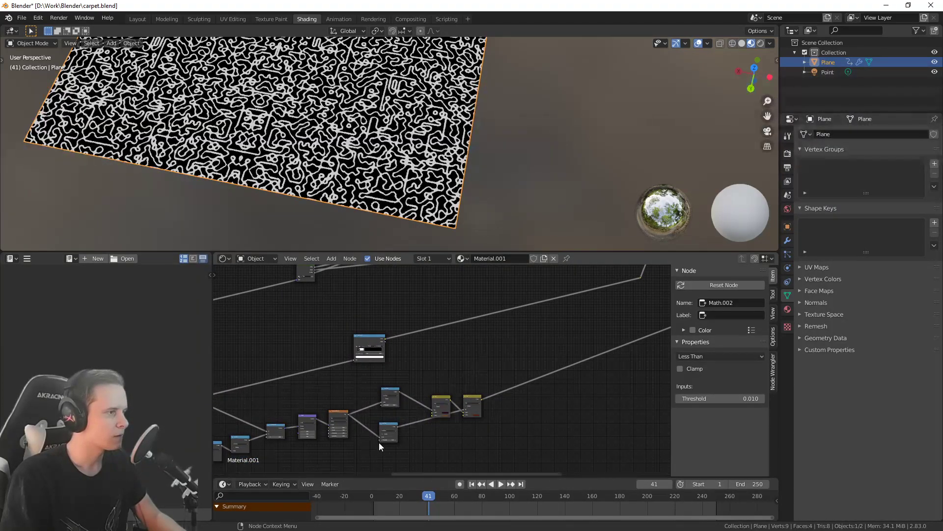
middle_click_drag(381, 436, 387, 429)
left_click(396, 420, "ctrl+shift")
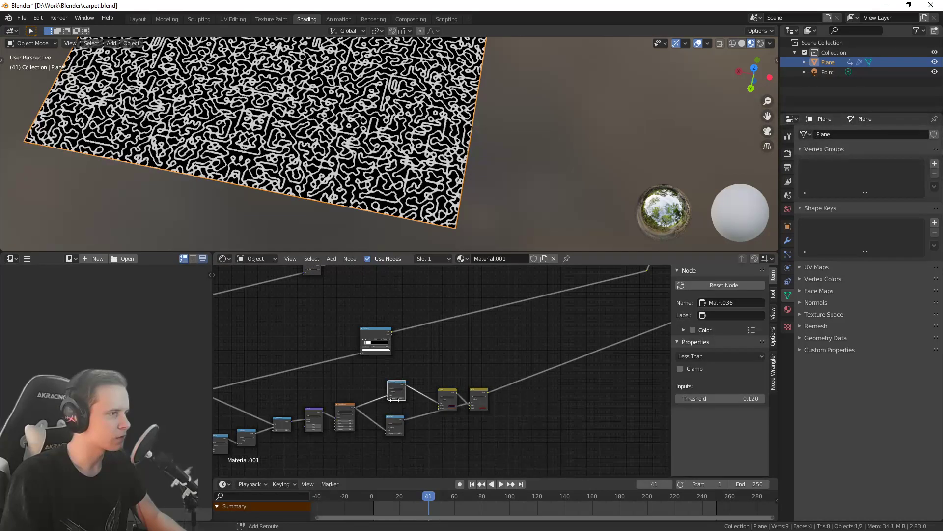
key("shift+d")
left_click(393, 451)
Connect the border Musgrave Texture's Fac output to the Value input of the duplicated Less Than node
scroll(459, 365, "down", 4)
middle_click_drag(463, 365, 452, 392)
middle_click_drag(466, 344, 447, 326)
scroll(456, 367, "down", 5)
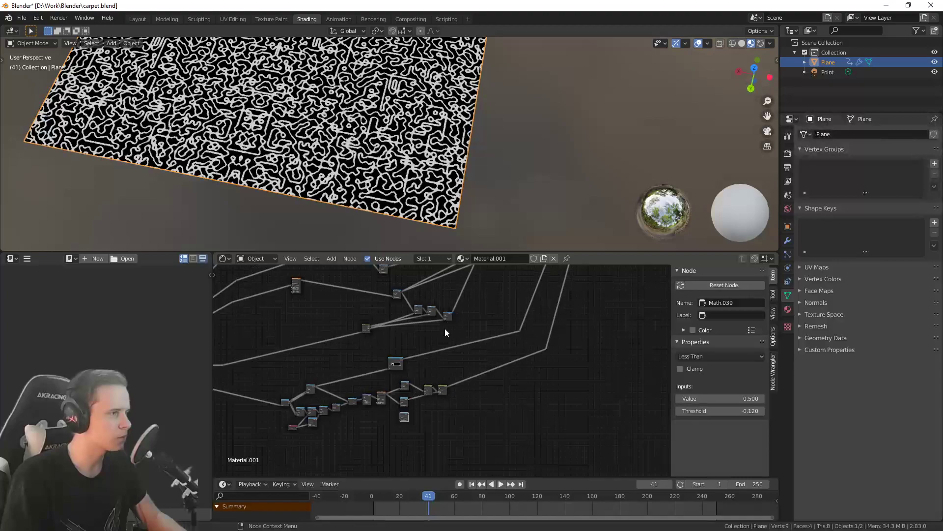
scroll(388, 430, "up", 4)
scroll(505, 339, "up", 15)
middle_click_drag(382, 426, 484, 384)
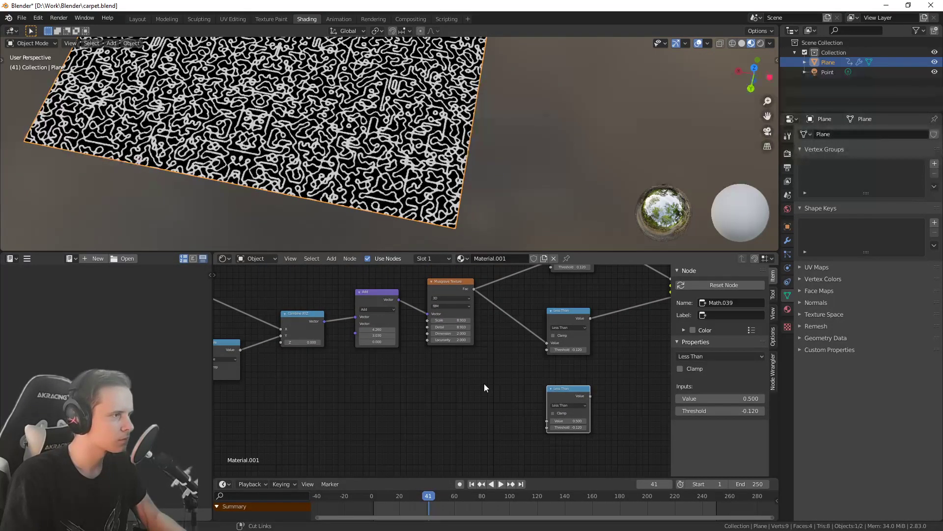
key("ctrl+z")
key("ctrl+shift+z")
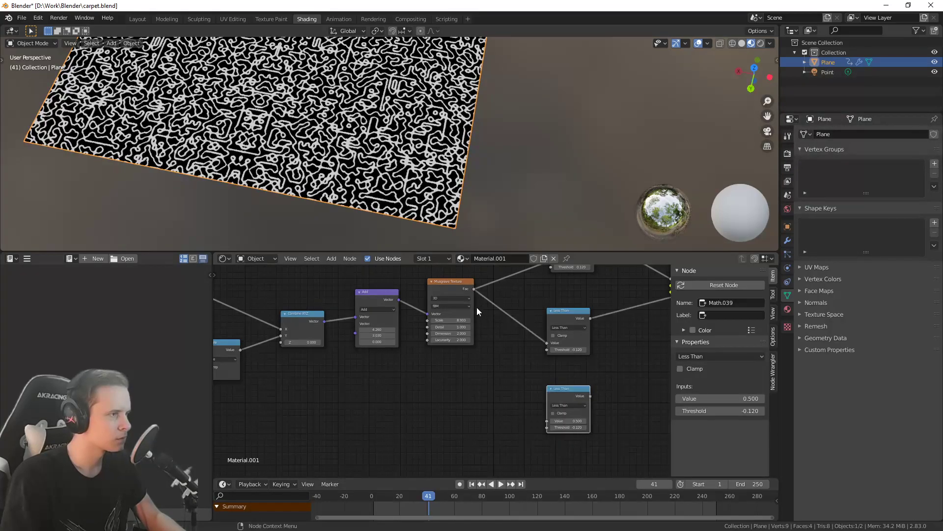
left_click_drag(474, 289, 511, 367)
left_click_drag(550, 426, 550, 422)
Add a reroute to the line pattern's Less Than output link and move it down beside the border node chain
scroll(637, 392, "down", 8)
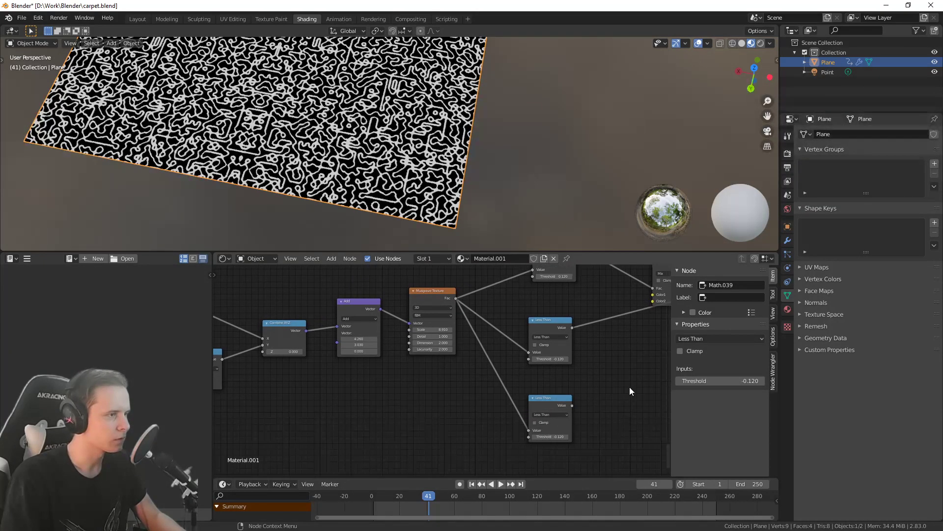
scroll(534, 362, "down", 6)
middle_click_drag(553, 340, 514, 385)
scroll(462, 374, "up", 6)
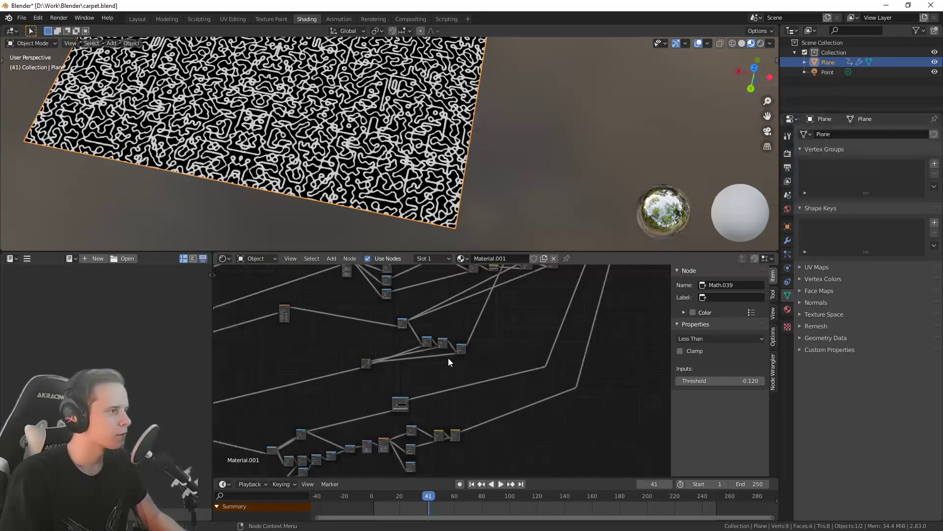
left_click(398, 319, "ctrl+shift")
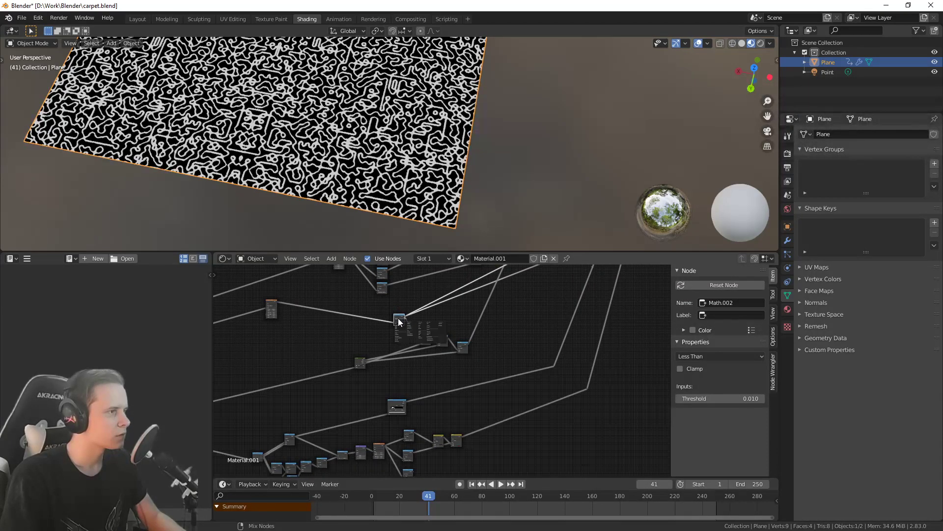
right_click_drag(471, 306, 470, 306, "shift")
key("g")
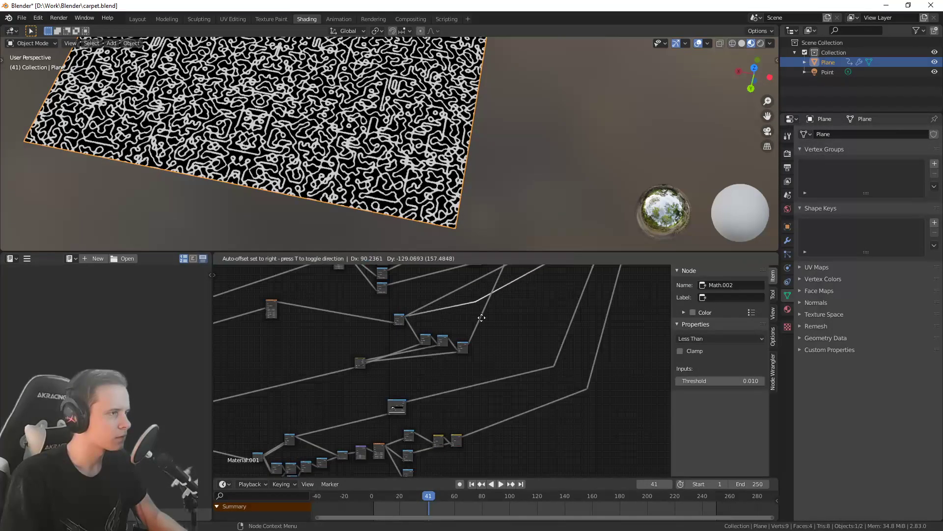
left_click(484, 387)
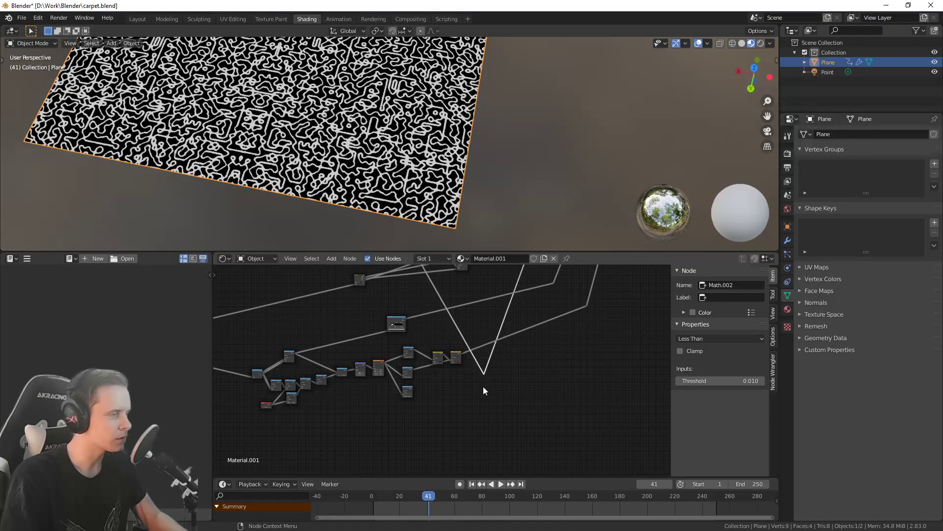
Duplicate the third border Less Than node next to the reroute and change the copy's operation to Multiply
scroll(472, 379, "up", 4)
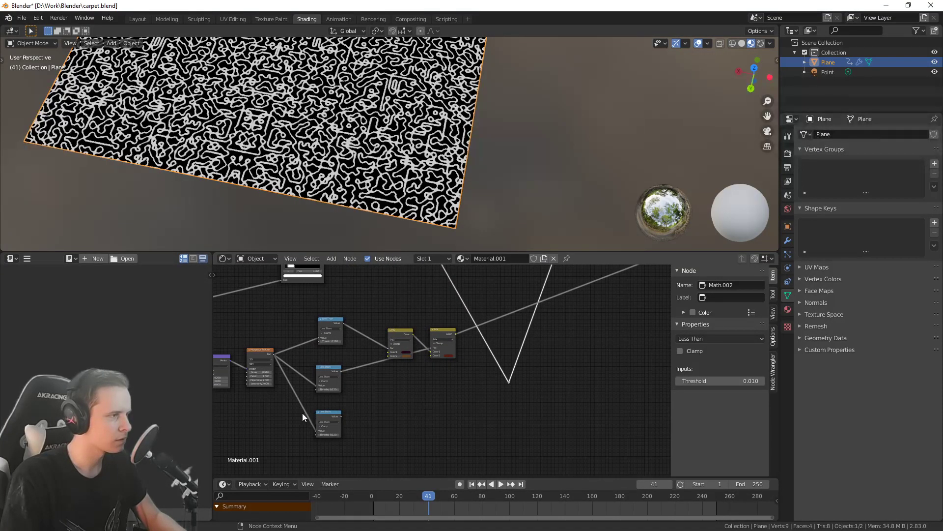
left_click(324, 413)
key("shift+d")
left_click(511, 411)
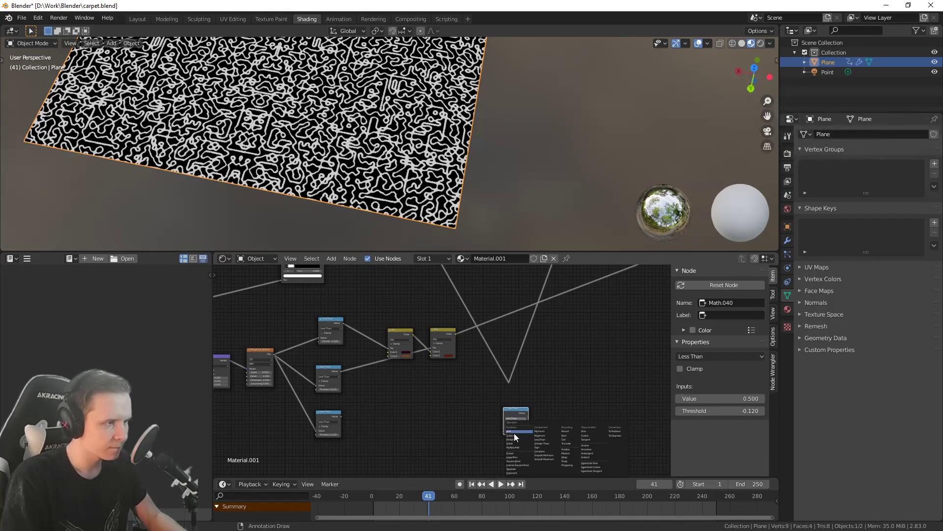
left_click(513, 439)
Connect the reroute and the third border Less Than node to the Multiply node's inputs and preview the product
left_click_drag(510, 384, 503, 428)
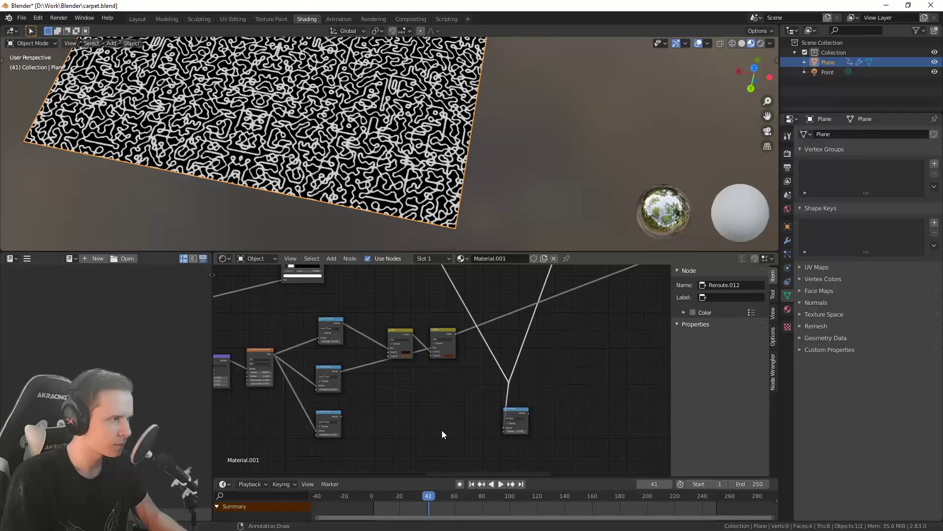
left_click_drag(341, 415, 558, 396)
left_click(514, 411, "ctrl+shift")
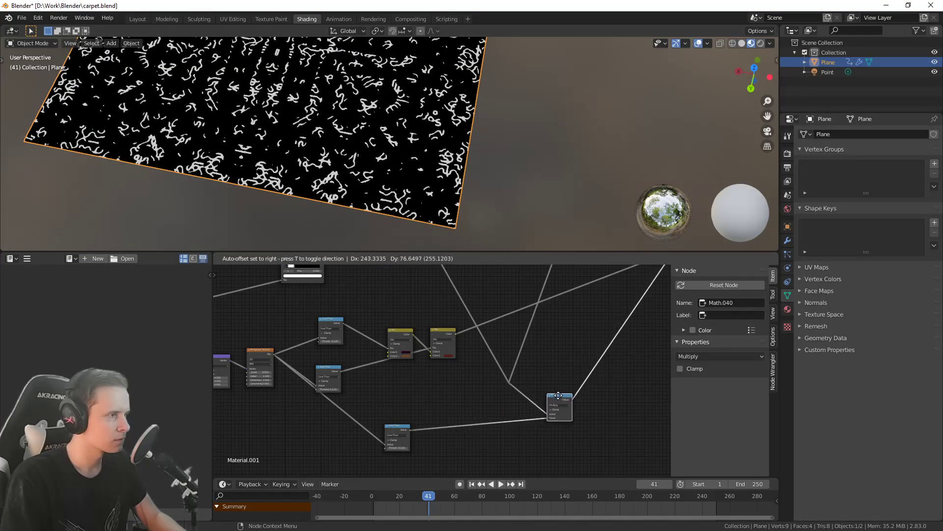
scroll(419, 400, "up", 2)
left_click_drag(373, 436, 297, 433)
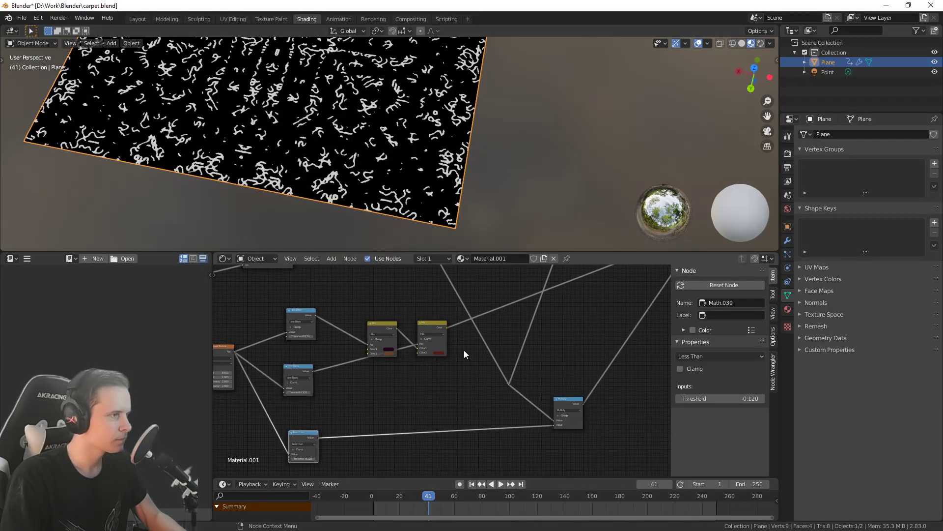
Reconnect the line pattern's Less Than output directly to the main carpet chain's Multiply node, bypassing the new reroute
left_click_drag(485, 447, 575, 371)
middle_click_drag(560, 365, 470, 455)
scroll(470, 442, "down", 8)
middle_click_drag(462, 270, 509, 409)
scroll(438, 366, "up", 3)
middle_click_drag(435, 364, 507, 389)
scroll(458, 334, "up", 5)
middle_click_drag(459, 335, 440, 360)
scroll(598, 329, "up", 1)
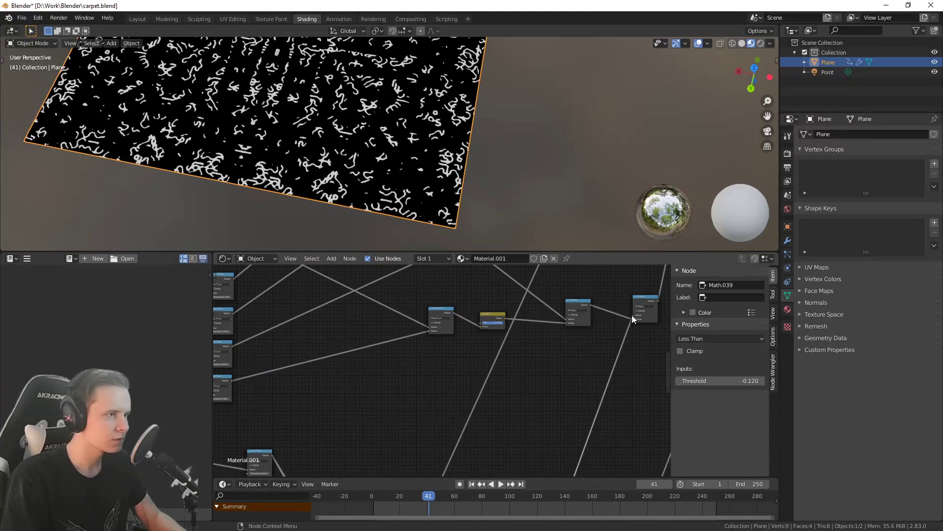
left_click_drag(495, 362, 633, 315)
Reposition the Multiply and first border Mix nodes, and insert a duplicate of the second border Mix node into its output link
scroll(585, 413, "down", 6)
middle_click_drag(554, 445, 540, 396)
scroll(511, 412, "down", 7)
middle_click_drag(489, 426, 484, 397)
scroll(440, 332, "up", 6)
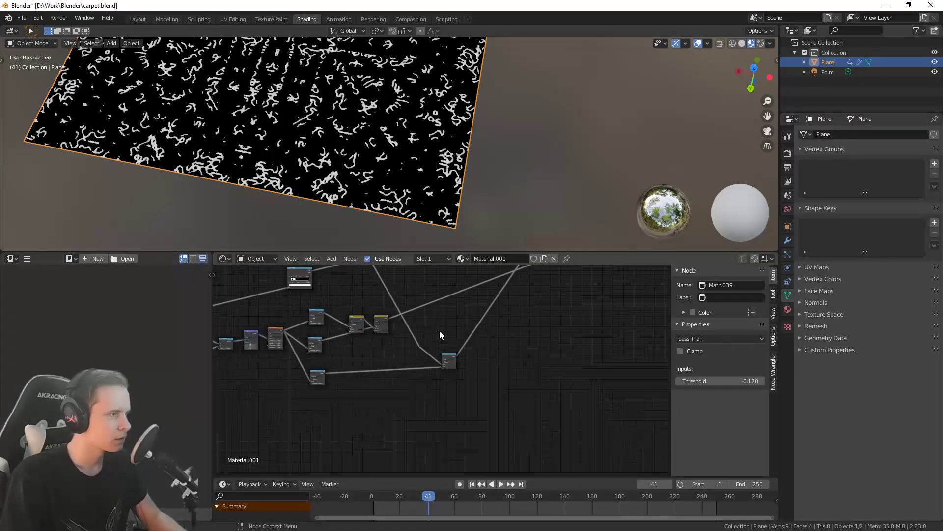
left_click_drag(495, 369, 489, 367)
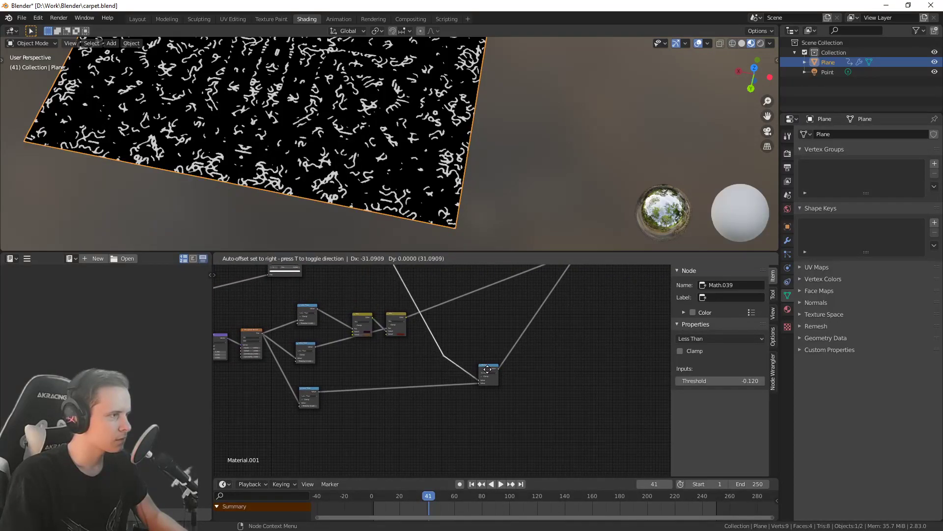
left_click(494, 375)
left_click(395, 318)
left_click_drag(356, 322, 351, 308)
left_click(388, 317)
key("shift+d")
left_click(535, 284)
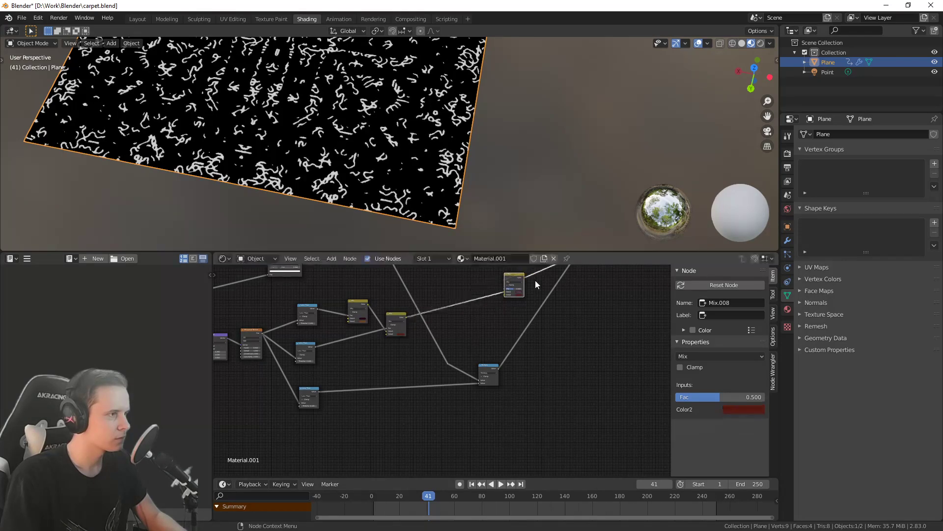
Give the third border Mix node the dark purple as Color2 and connect the Multiply output to its Fac
scroll(385, 316, "up", 8)
middle_click_drag(382, 319, 386, 381)
scroll(384, 381, "up", 2)
middle_click_drag(577, 390, 497, 348)
key("ctrl+v")
scroll(503, 351, "down", 3)
left_click_drag(512, 435, 522, 298)
scroll(432, 212, "up", 4)
scroll(429, 211, "down", 5)
Switch the output back to the Principled BSDF and examine the line details in the carpet's border
middle_click_drag(588, 348, 507, 393)
scroll(520, 376, "down", 9)
middle_click_drag(580, 325, 491, 369)
scroll(497, 366, "down", 4)
middle_click_drag(552, 307, 413, 299)
scroll(413, 236, "down", 2)
scroll(343, 388, "up", 4)
middle_click_drag(363, 389, 473, 315)
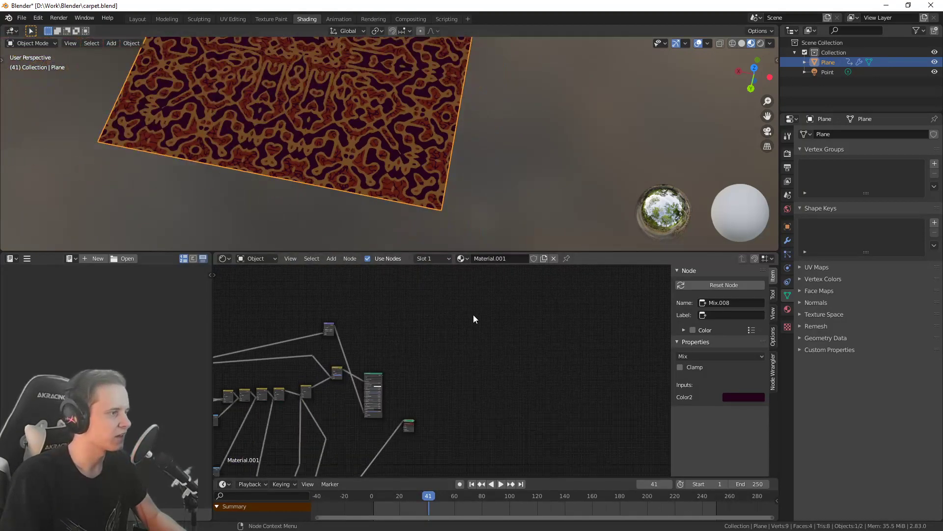
left_click(374, 378, "ctrl+shift")
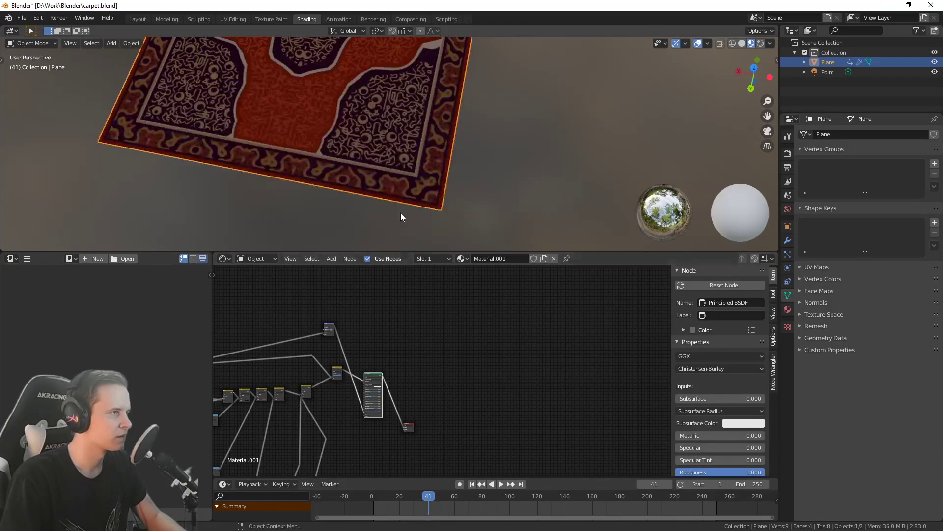
scroll(433, 196, "up", 1)
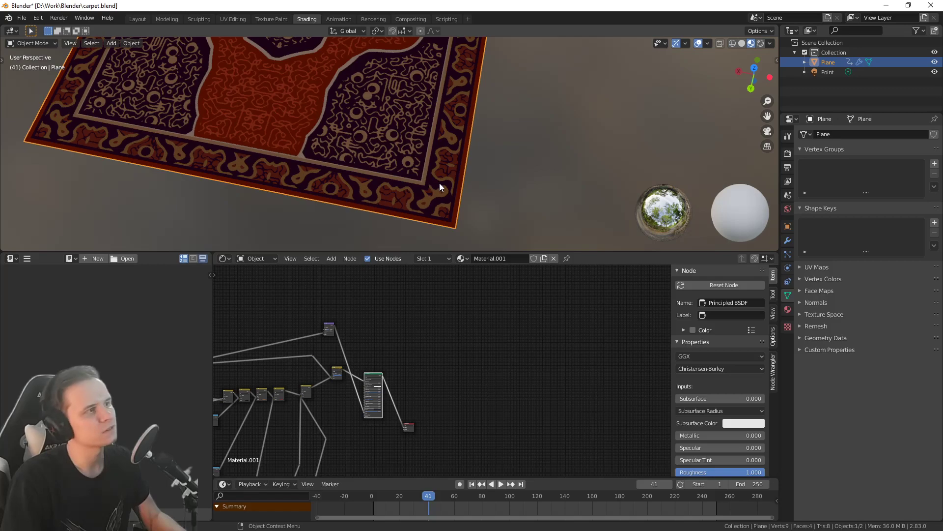
scroll(439, 185, "up", 1)
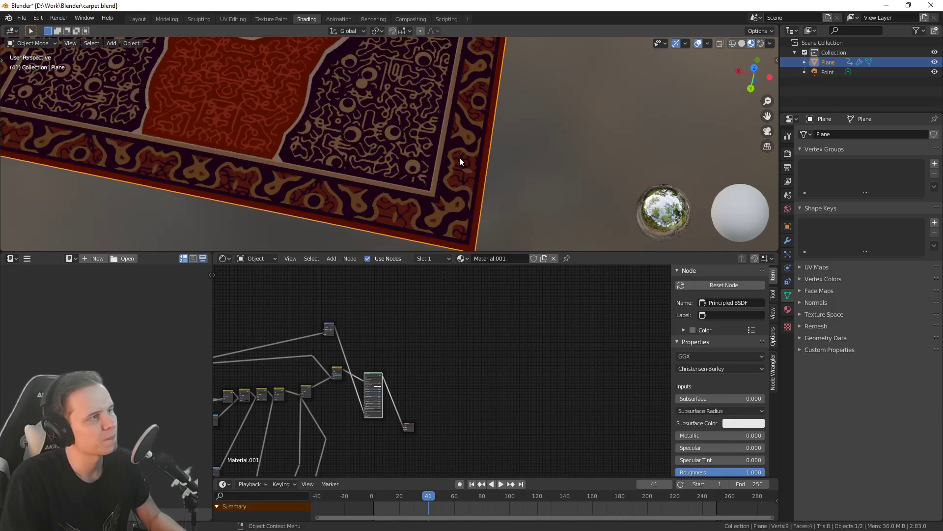
scroll(415, 346, "down", 7)
middle_click_drag(413, 399, 604, 297)
scroll(436, 394, "up", 7)
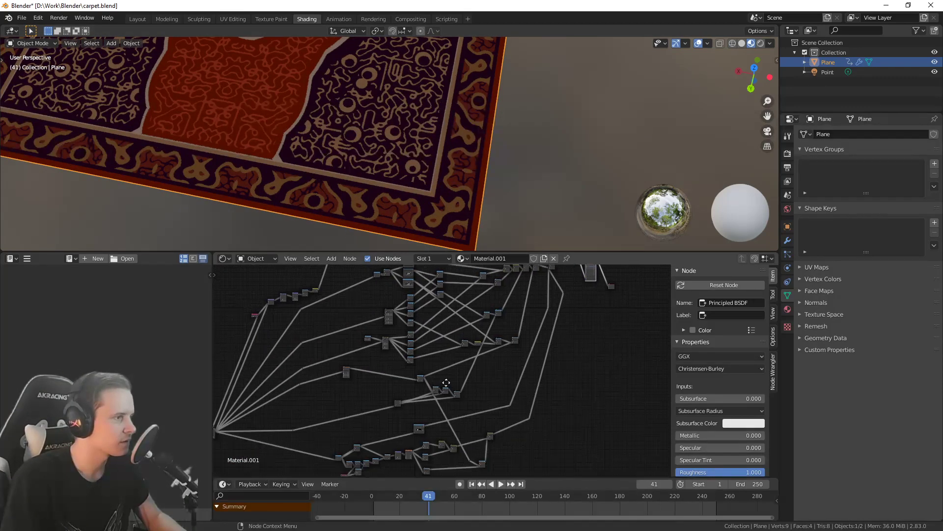
Duplicate the Ridged Multifractal Musgrave Texture with scale 18.250 and move the copy down near the border pattern's nodes
scroll(434, 358, "up", 1)
middle_click_drag(409, 389, 426, 359)
middle_click_drag(375, 336, 364, 431)
scroll(400, 368, "up", 5)
middle_click_drag(400, 368, 423, 320)
scroll(430, 362, "up", 4)
left_click(417, 309)
scroll(352, 341, "down", 2)
scroll(418, 356, "down", 5)
key("shift+d")
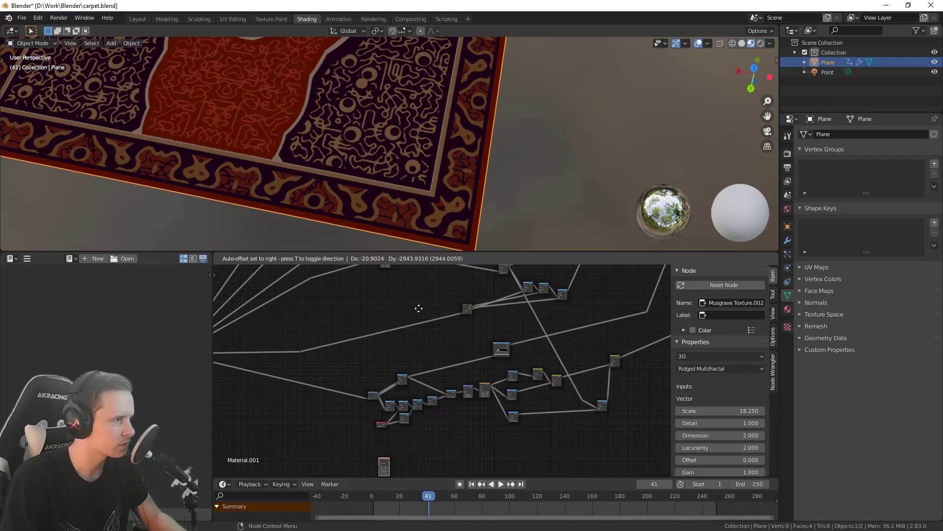
left_click(422, 302)
scroll(392, 347, "up", 5)
middle_click_drag(392, 356, 339, 266)
key("g")
left_click(491, 348)
Place the duplicated Musgrave Texture beneath the border's own Musgrave, feed it the Combine XYZ vector, and preview it
middle_click_drag(443, 315, 428, 408)
scroll(428, 375, "up", 9)
scroll(458, 429, "down", 2)
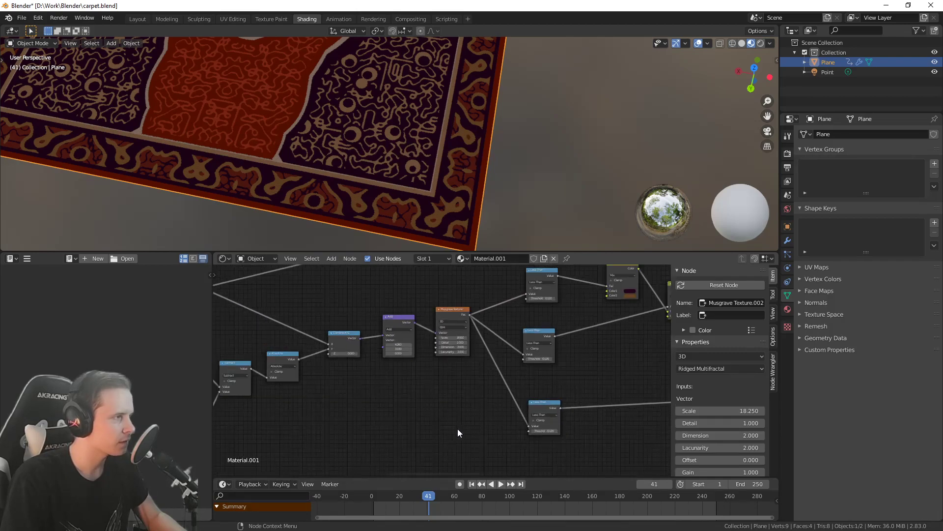
key("g")
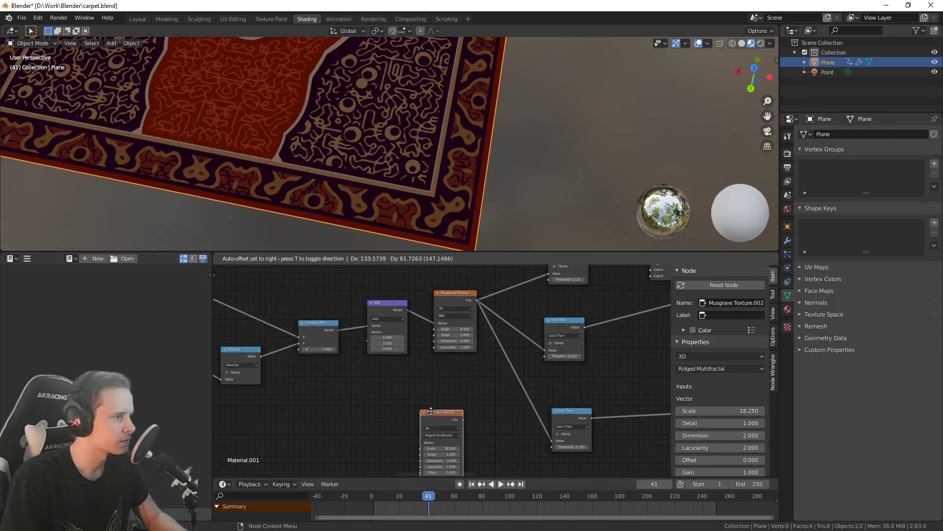
left_click(419, 390)
left_click_drag(339, 332, 407, 421)
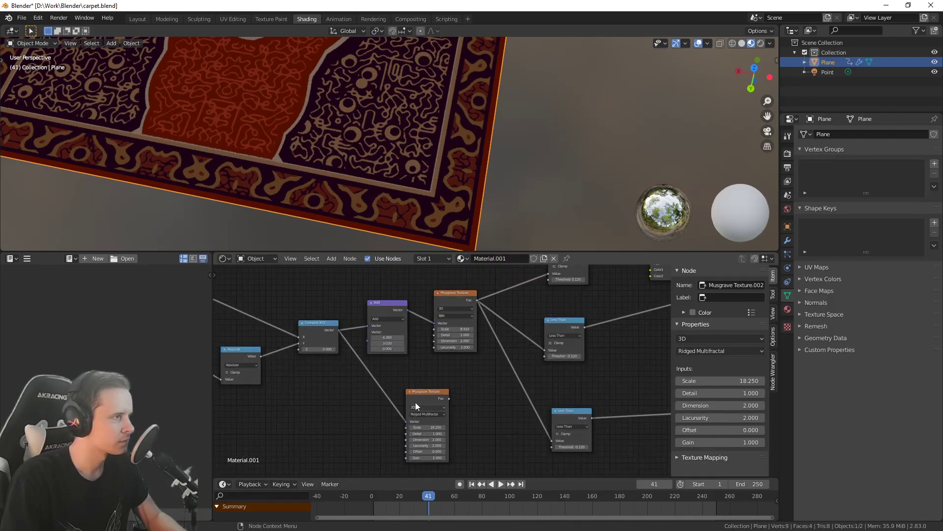
left_click(422, 396, "ctrl+shift")
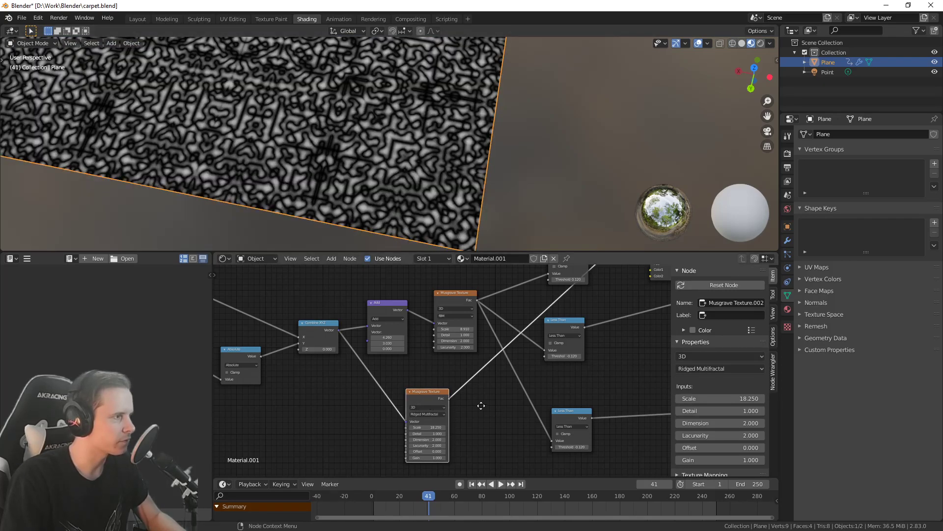
Move the new Musgrave Texture lower and insert a duplicate of the lowest border Less Than node into its output link
scroll(421, 390, "down", 2)
key("g")
left_click(411, 444)
middle_click_drag(411, 444, 358, 368)
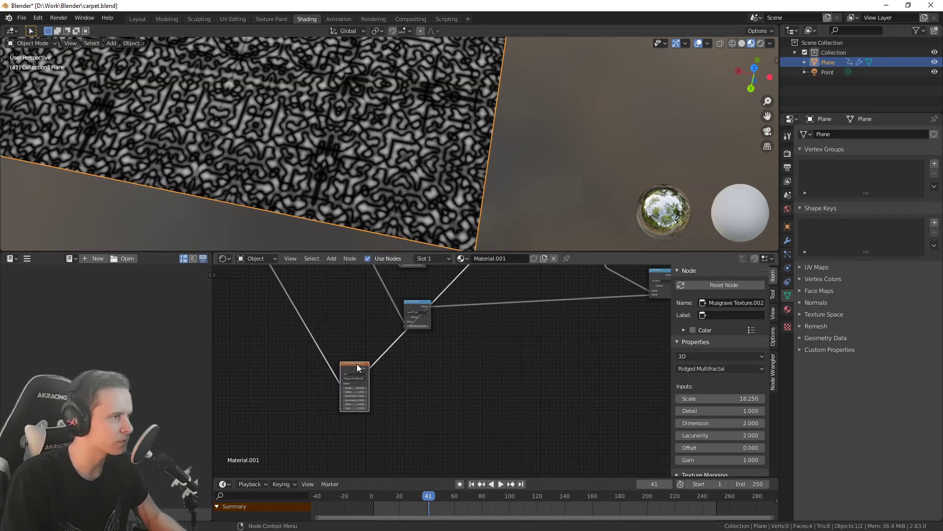
left_click(420, 302)
key("shift+d")
left_click(409, 351)
key("g")
left_click(444, 368)
middle_click_drag(457, 331, 340, 398)
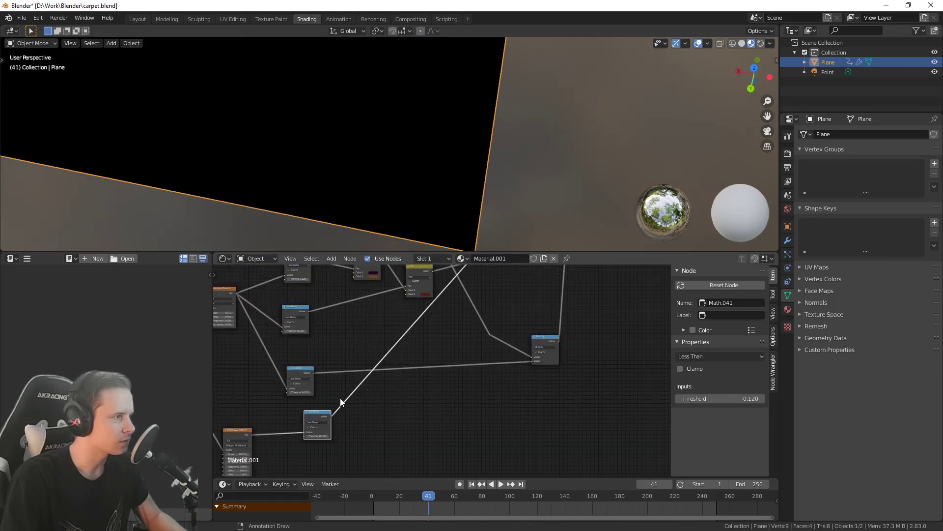
Connect the new Less Than output to the border Multiply node's first Value input, replacing its previous source
left_click_drag(330, 415, 534, 356)
left_click_drag(499, 343, 479, 328)
key("g")
left_click(508, 316)
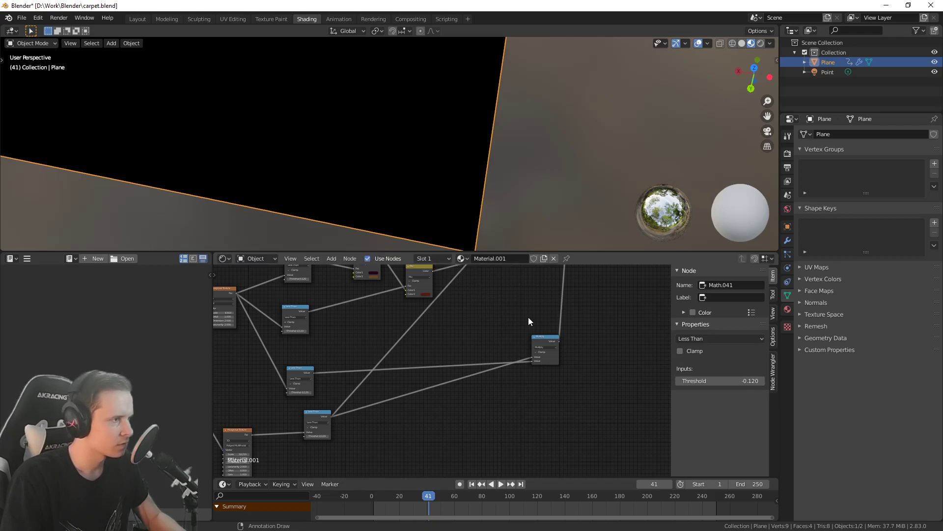
left_click(543, 339)
scroll(546, 325, "down", 3)
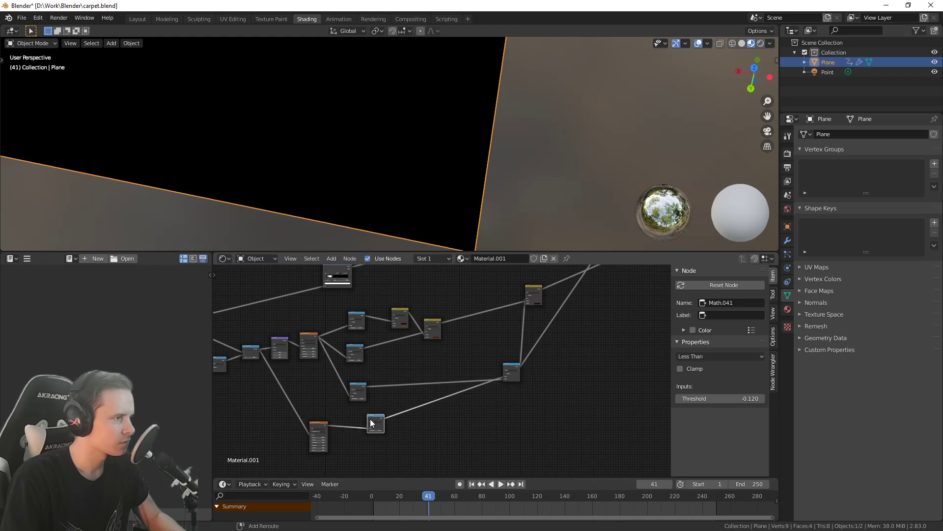
Set the new Less Than node's threshold to 0.040 and preview the Multiply node's mask
scroll(361, 425, "up", 5)
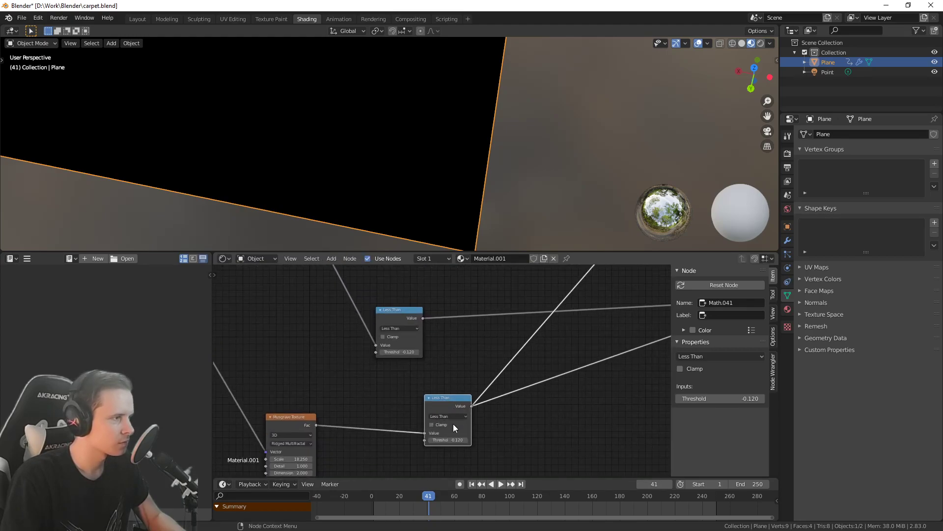
mouse_move(448, 440)
left_mouse_down()
mouse_move(464, 439)
mouse_move(456, 440)
left_mouse_up()
middle_click_drag(480, 419, 278, 431)
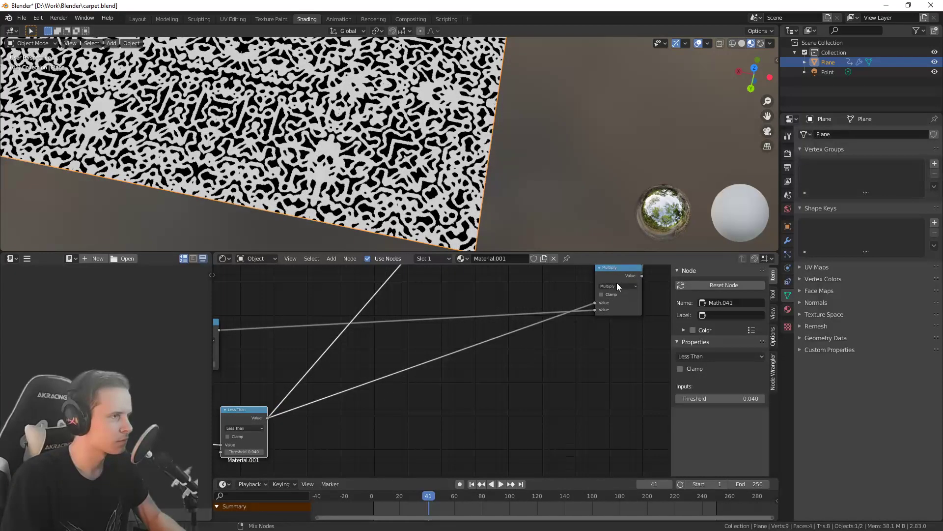
left_click(617, 282, "ctrl+shift")
Switch the material output back to the Principled BSDF
middle_click_drag(518, 285, 408, 394)
scroll(407, 395, "down", 10)
middle_click_drag(567, 305, 493, 387)
scroll(492, 389, "down", 10)
middle_click_drag(559, 322, 464, 483)
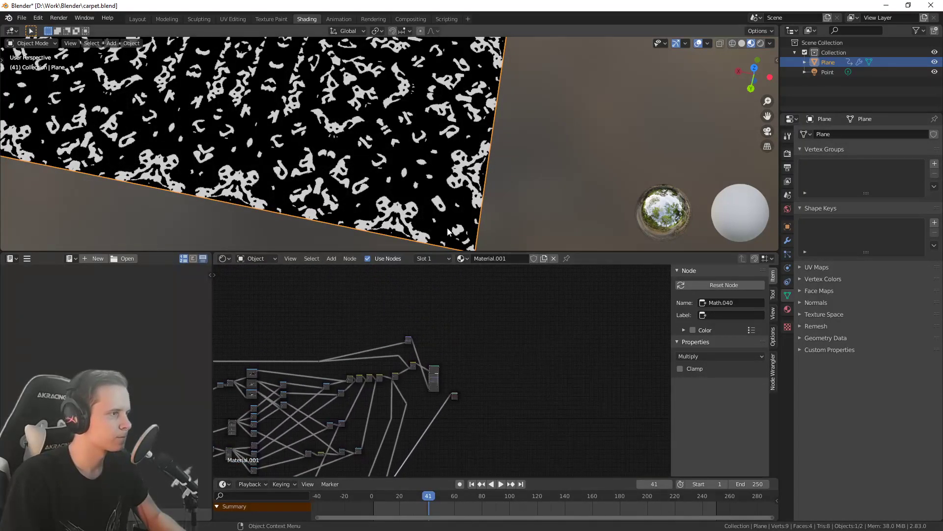
left_click(435, 379, "ctrl+shift")
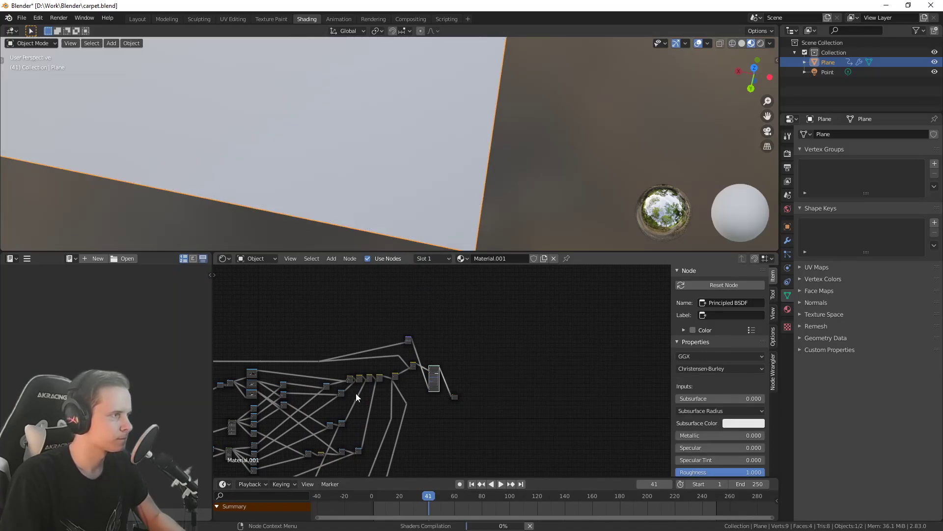
Lower the threshold of the Less Than node fed by the new Musgrave Texture
middle_click_drag(341, 411, 475, 288)
middle_click_drag(433, 388, 442, 357)
scroll(441, 365, "up", 5)
scroll(482, 426, "up", 6)
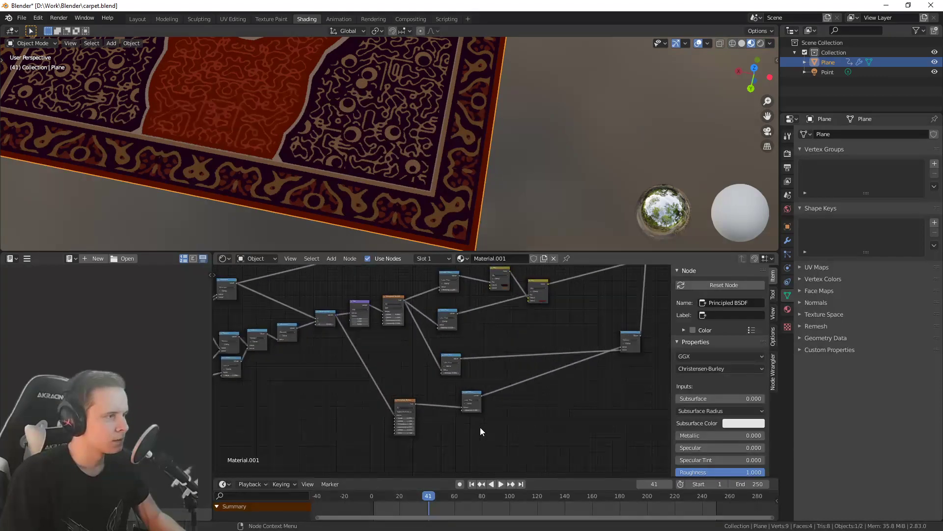
middle_click_drag(505, 452, 515, 398)
left_click_drag(522, 410, 521, 410)
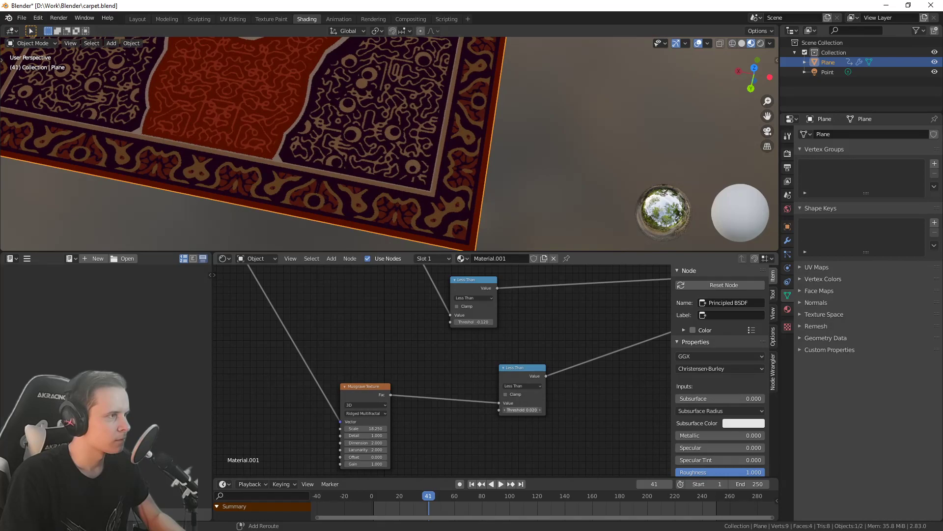
Try a scale of 28.480 on the new Musgrave Texture and inspect the border's corner detail
middle_click_drag(410, 423, 505, 357)
scroll(460, 369, "up", 6)
scroll(464, 396, "up", 3)
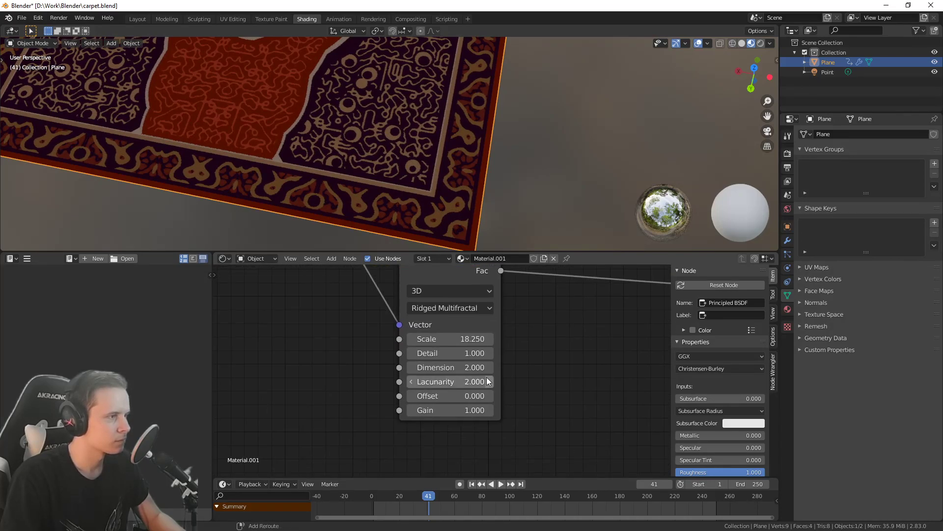
left_click_drag(467, 339, 534, 338)
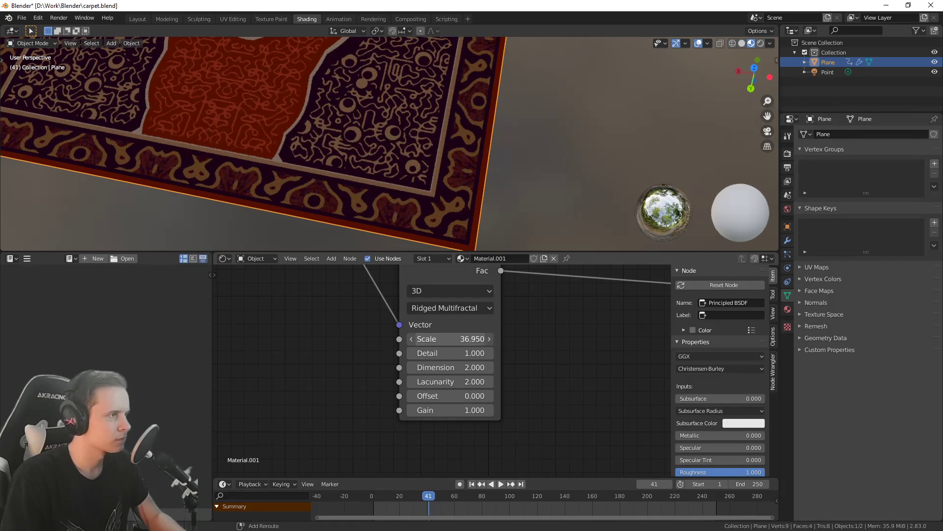
left_click_drag(472, 338, 455, 339)
scroll(406, 196, "up", 4)
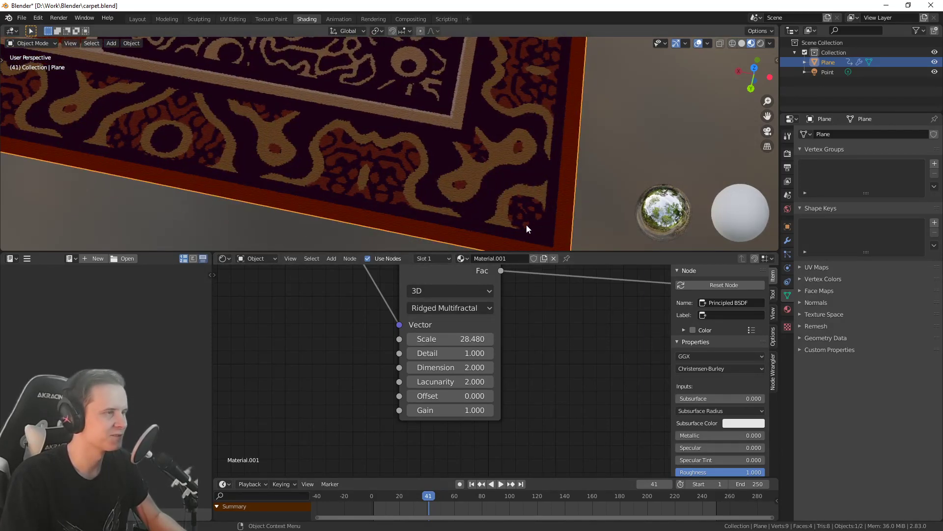
scroll(538, 222, "up", 3)
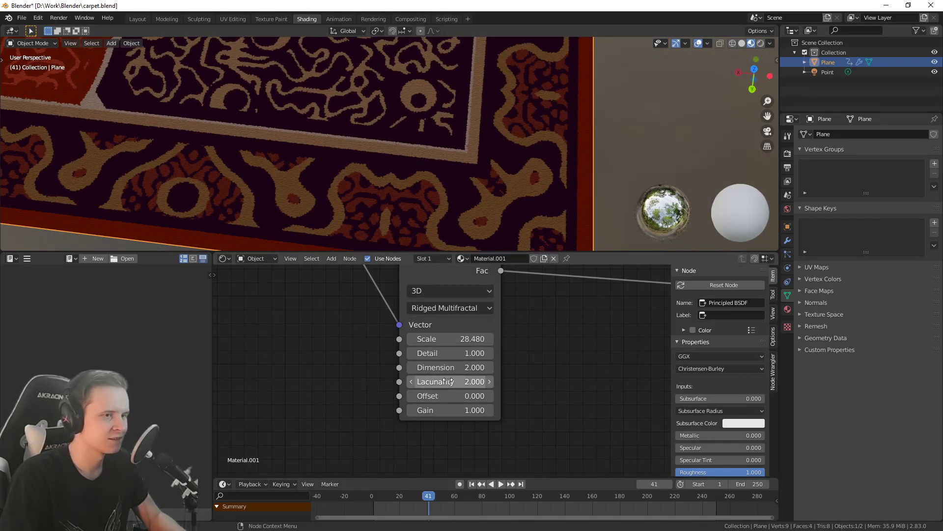
Set the new Musgrave Texture's scale to 14.280 and its Less Than node's threshold to 0.010
scroll(512, 445, "down", 3)
scroll(444, 442, "down", 6)
middle_click_drag(315, 361, 402, 351)
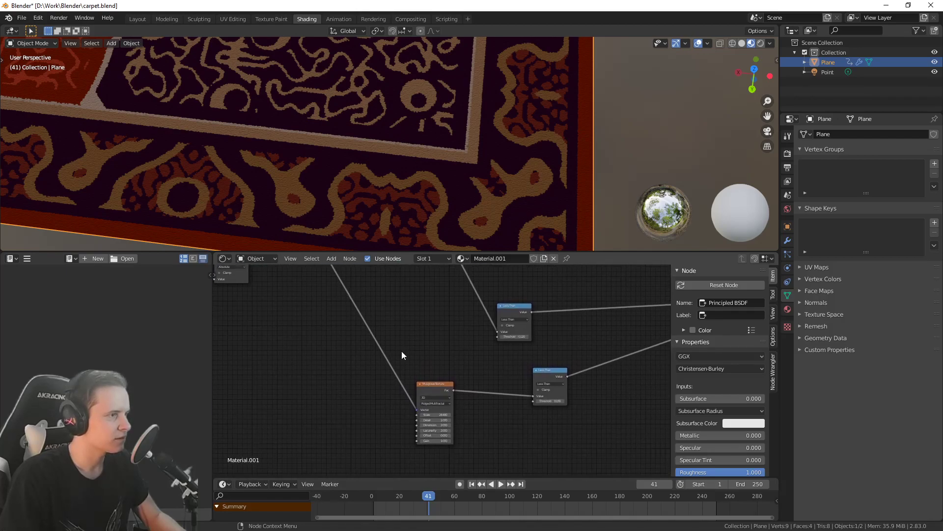
scroll(445, 374, "up", 6)
middle_click_drag(489, 434, 474, 408)
left_click_drag(416, 414, 720, 414)
left_click_drag(645, 414, 407, 414)
mouse_move(602, 392)
left_mouse_down()
mouse_move(634, 392)
mouse_move(603, 392)
left_mouse_up()
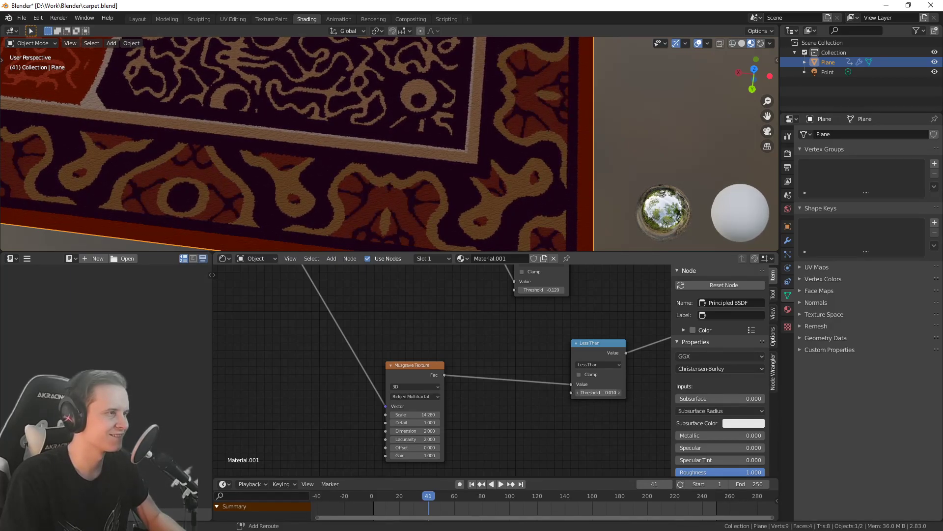
Set the new Musgrave Texture's scale to 30.380 and fine-tune the Less Than threshold while viewing the carpet's corner
middle_click_drag(533, 200, 482, 210)
scroll(455, 197, "down", 4)
scroll(455, 200, "up", 2)
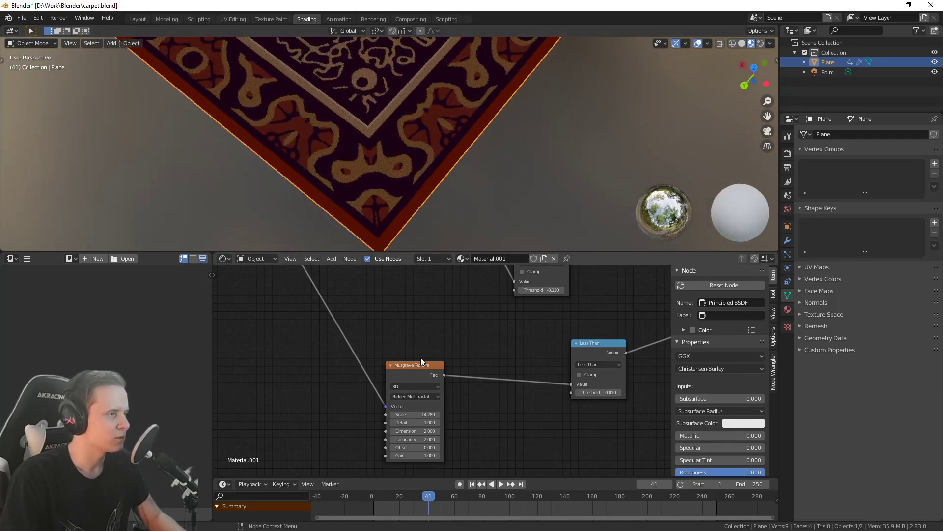
left_click_drag(406, 413, 436, 413)
left_click_drag(590, 391, 591, 390)
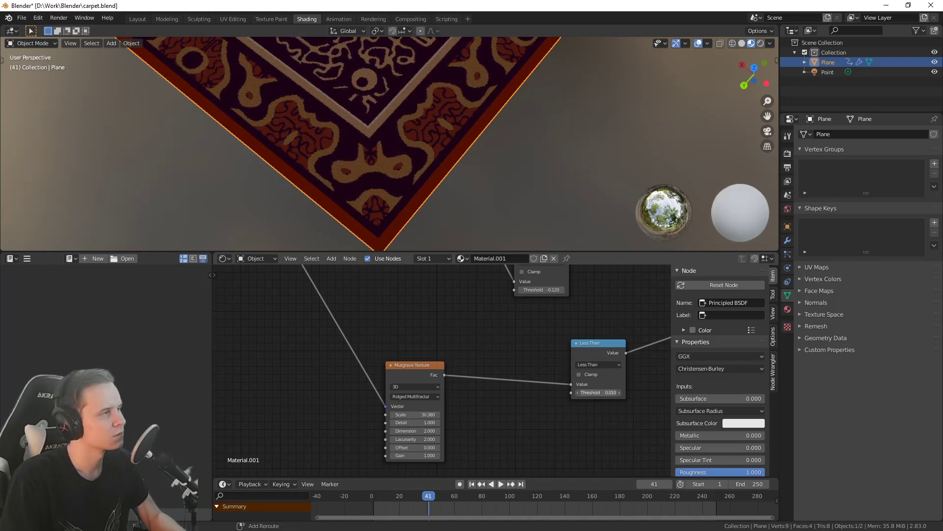
Move the Multiply node and the third border Mix node closer to the other two border Mix nodes
middle_click_drag(607, 352, 411, 348)
scroll(411, 348, "down", 2)
middle_click_drag(514, 273, 487, 335)
middle_click_drag(557, 314, 515, 446)
scroll(445, 378, "up", 8)
middle_click_drag(448, 386, 476, 387)
scroll(478, 386, "down", 7)
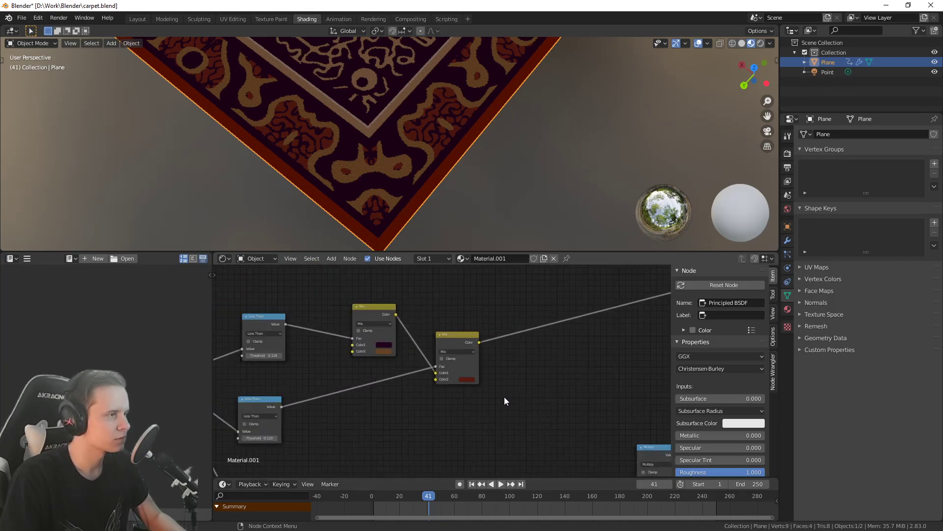
middle_click_drag(623, 353, 423, 380)
left_click_drag(504, 287, 497, 370)
middle_click_drag(464, 396, 560, 269)
left_click_drag(543, 345, 339, 365)
middle_click_drag(441, 349, 495, 423)
left_click_drag(621, 318, 482, 299)
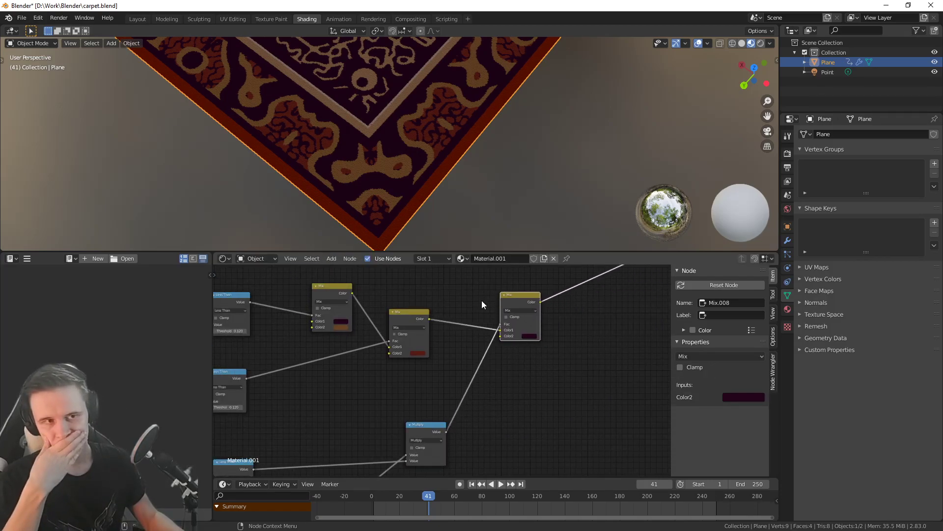
Try a bright pink as Color2 of the third border Mix node and examine the pattern across the carpet
left_click(529, 336)
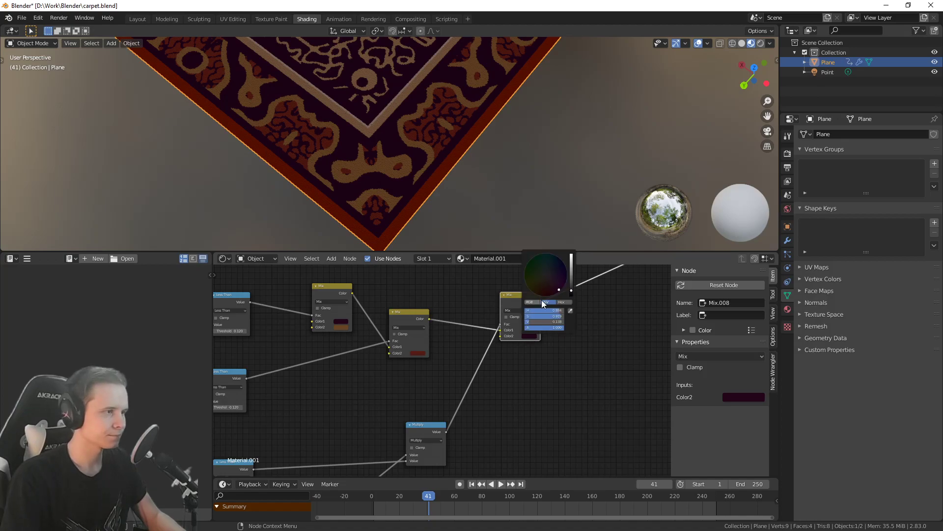
left_click_drag(572, 284, 583, 234)
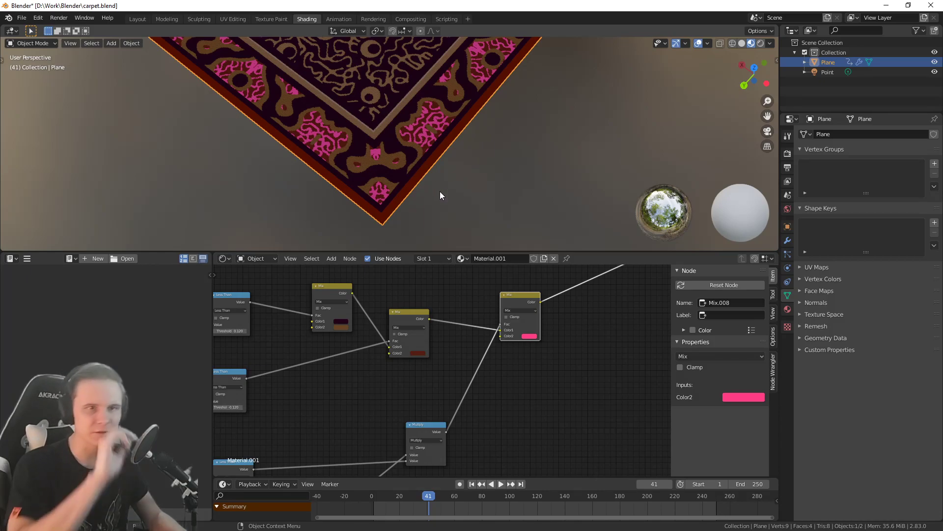
scroll(477, 234, "up", 3)
middle_click_drag(477, 234, 435, 212)
scroll(462, 249, "down", 3)
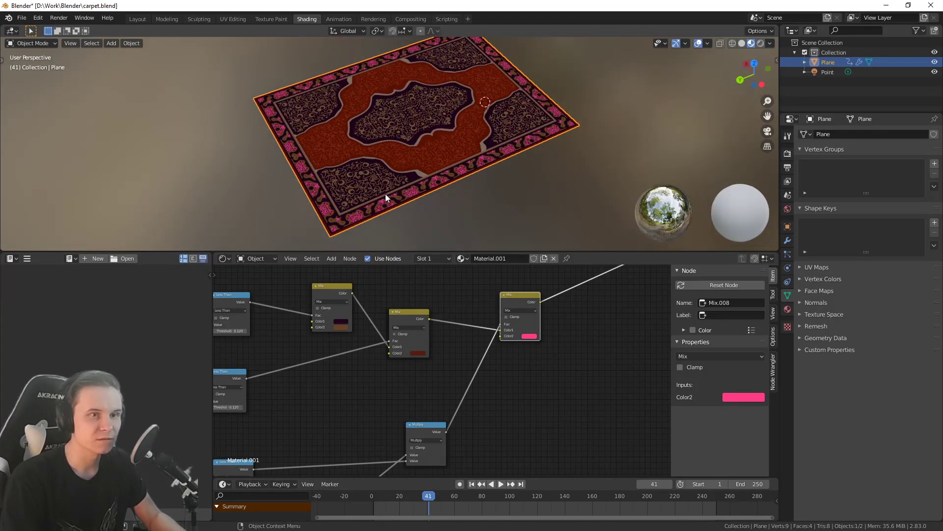
scroll(367, 203, "up", 3)
scroll(423, 156, "up", 2)
scroll(436, 129, "up", 2)
scroll(464, 173, "up", 2)
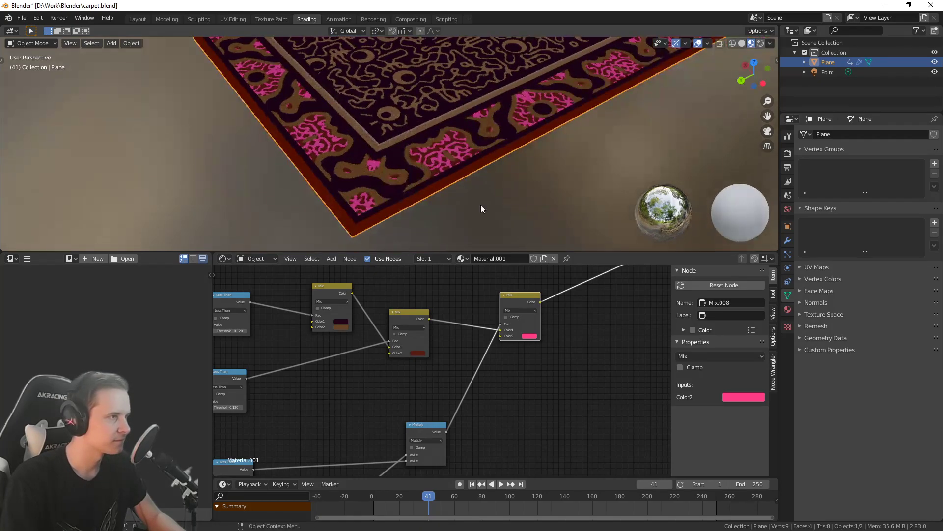
Set the third border Mix node's Color2 to a muted red slightly brighter than the second Mix node's red
left_click(532, 335)
left_click_drag(542, 282, 571, 281)
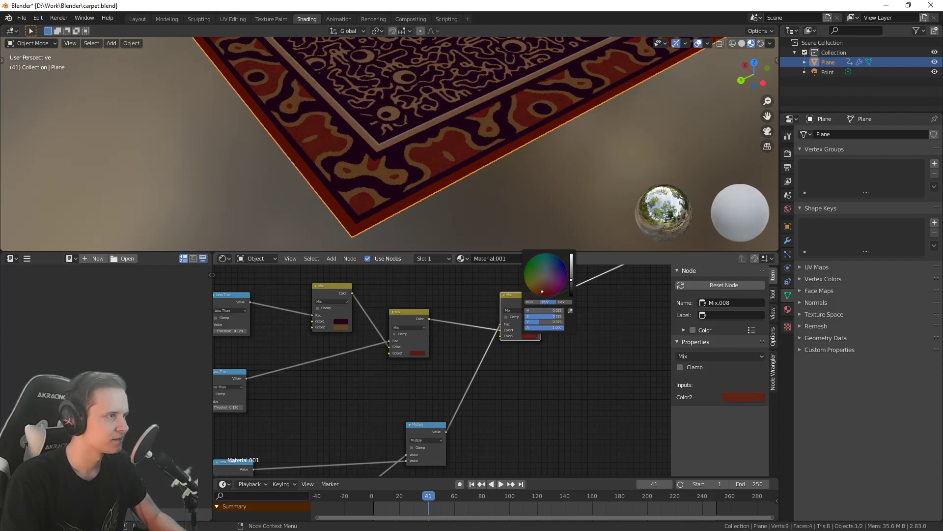
left_click_drag(541, 290, 571, 277)
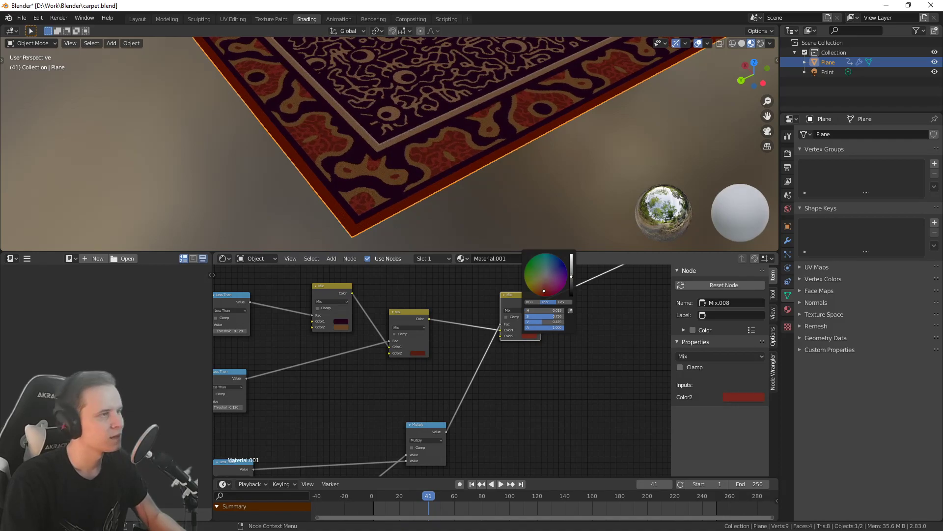
Set the threshold of the Less Than node linking the original border Musgrave to the Multiply to -0.300
middle_click_drag(433, 164, 532, 187)
scroll(334, 369, "down", 4)
middle_click_drag(328, 365, 441, 283)
scroll(429, 344, "up", 4)
middle_click_drag(448, 324, 559, 304)
scroll(493, 358, "up", 5)
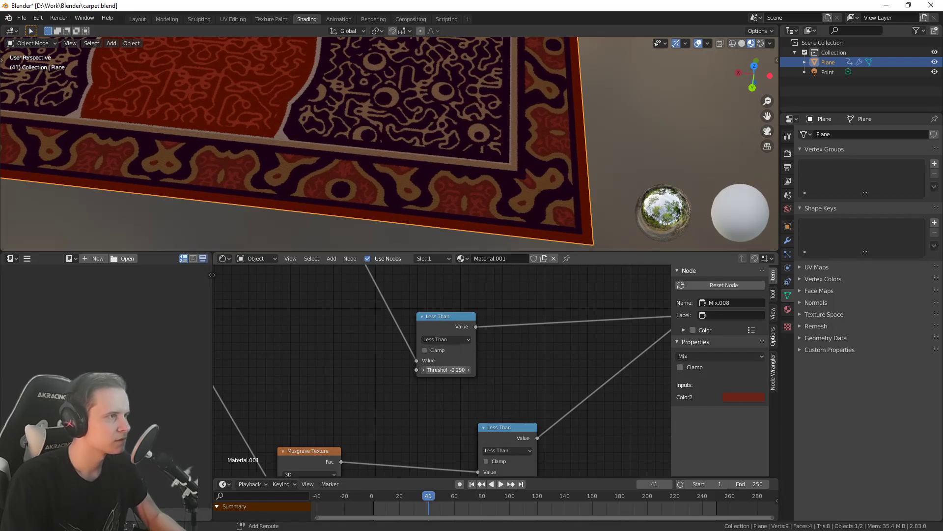
middle_click_drag(573, 202, 485, 204)
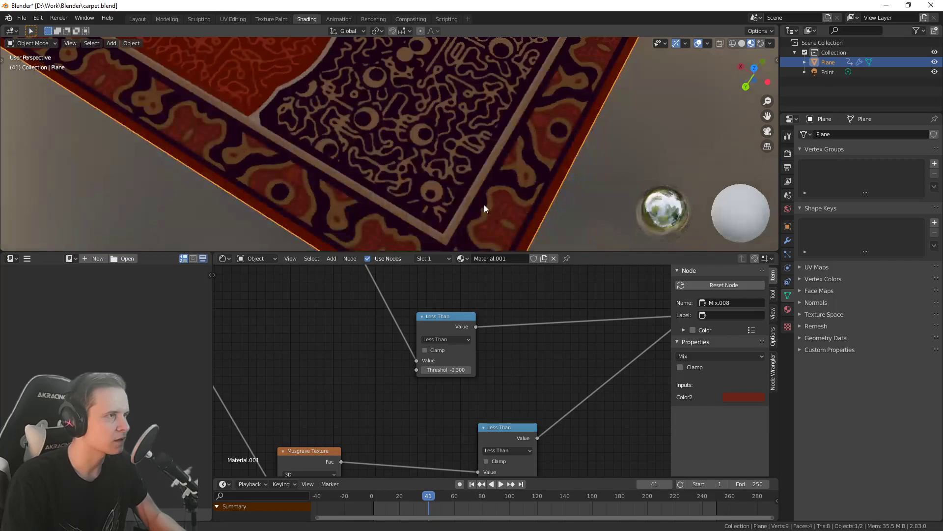
Examine the border's red line details from several angles around the carpet's corner
scroll(484, 204, "down", 4)
middle_click_drag(406, 196, 523, 205)
scroll(474, 205, "up", 3)
middle_click_drag(344, 367, 328, 376)
scroll(440, 369, "down", 5)
middle_click_drag(442, 368, 456, 417)
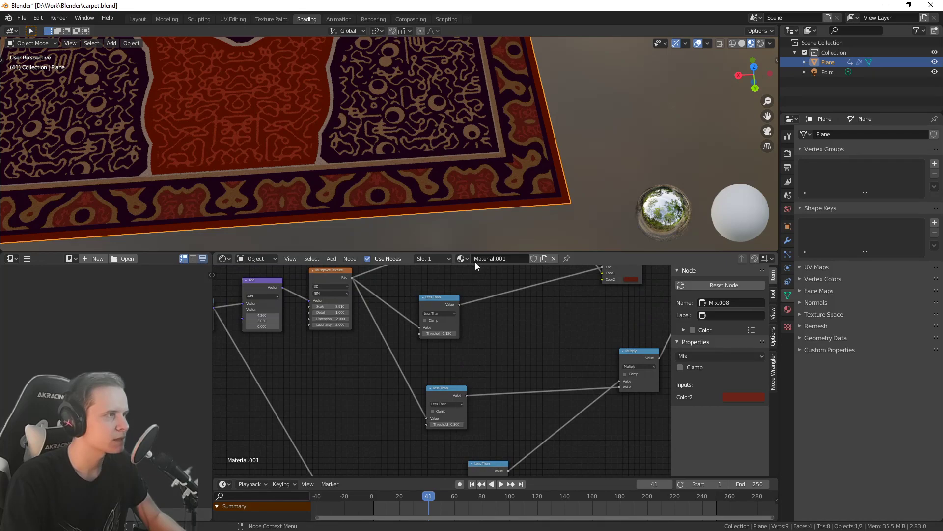
middle_click_drag(539, 190, 502, 186)
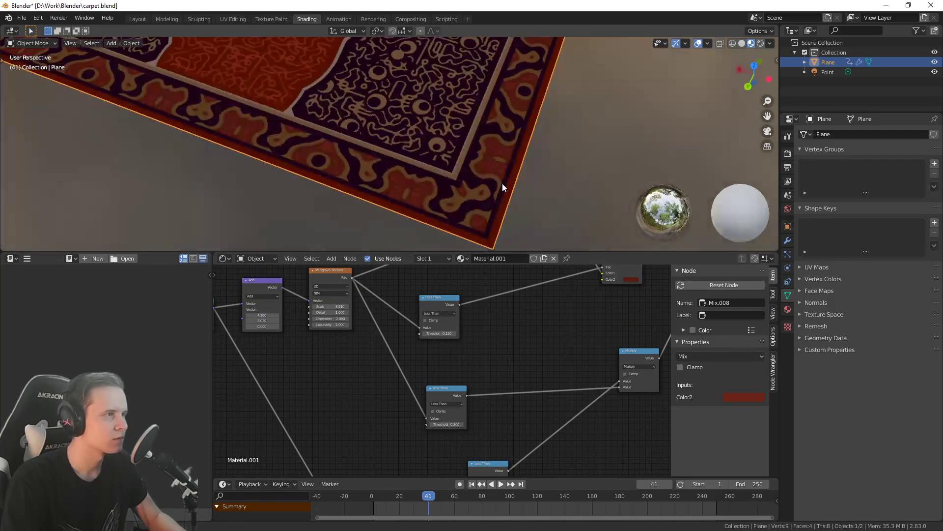
Set the border Musgrave's second Less Than threshold to -0.090 and the upper Less Than threshold to 0.140
middle_click_drag(472, 303, 483, 372)
scroll(483, 334, "up", 4)
left_click_drag(442, 384, 426, 383, "shift")
left_click_drag(433, 278, 438, 278, "shift")
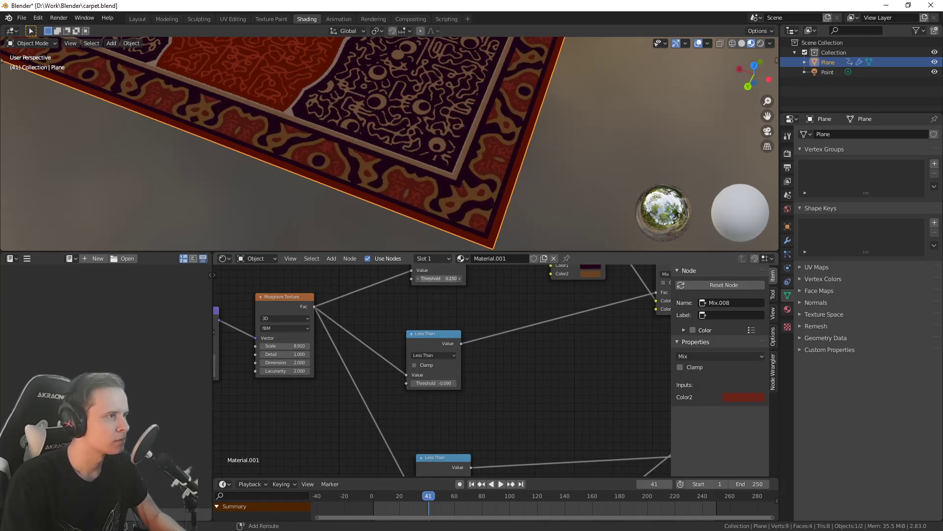
Try a detail of 16 on the border Musgrave Texture, undo it, and set the detail to 2
middle_click_drag(290, 364, 416, 386)
left_click_drag(408, 381, 455, 380)
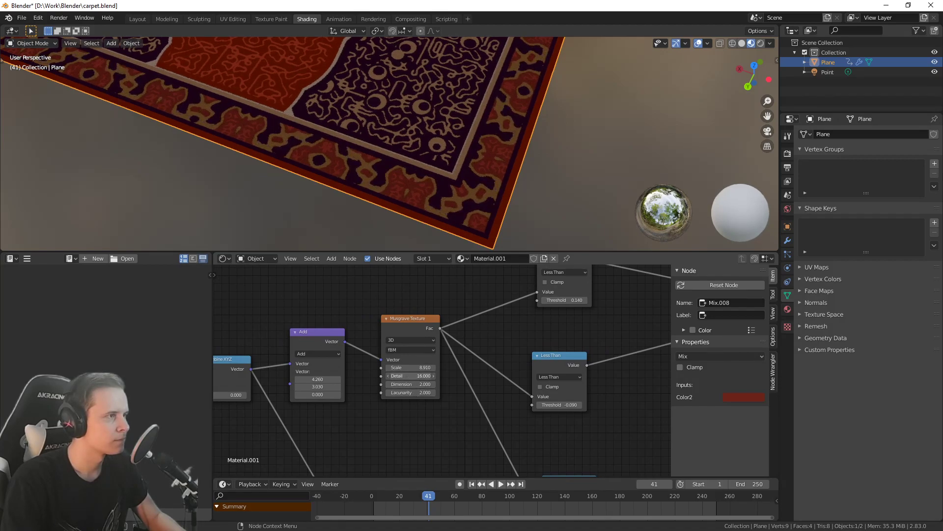
key("ctrl+z")
key("BackSpace")
key("BackSpace")
key("BackSpace")
type("2")
key("Return")
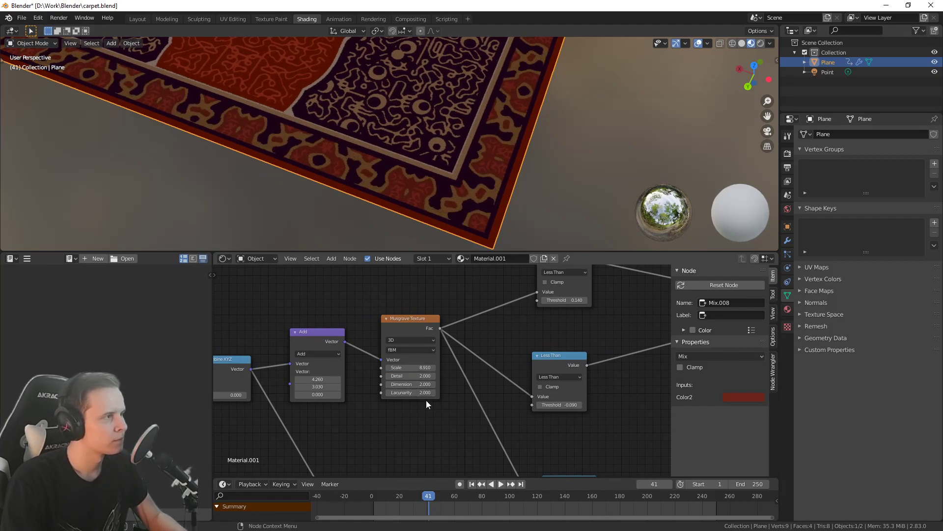
Try a lacunarity of 0.500 on the border Musgrave Texture and cancel the change
left_click_drag(415, 392, 389, 392)
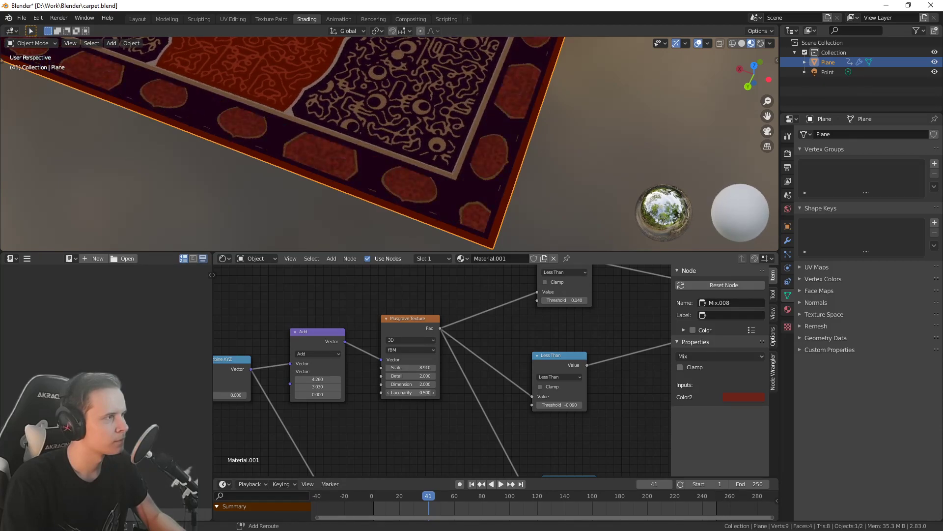
left_click_drag(389, 392, 411, 392)
right_click(411, 392)
middle_click_drag(523, 188, 481, 181)
scroll(467, 185, "down", 5)
scroll(456, 184, "up", 4)
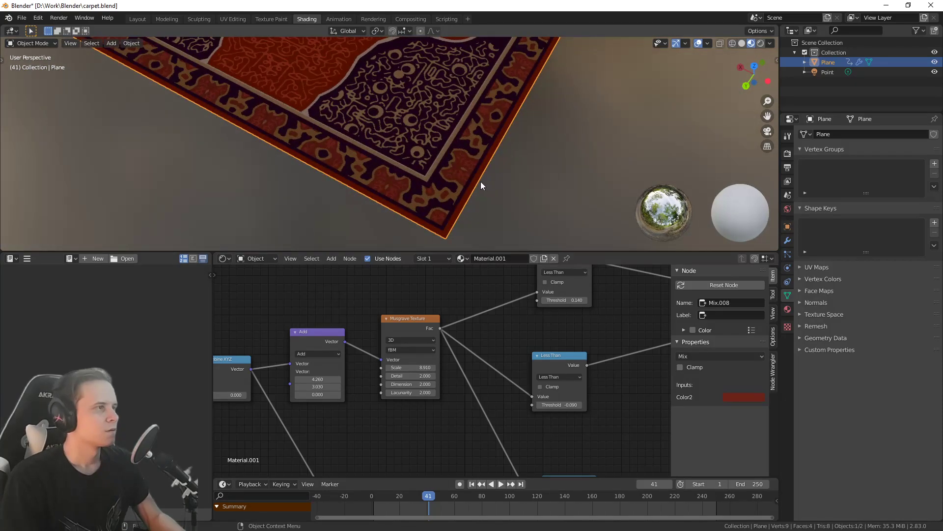
Set the upper border Less Than threshold to 0.150 and the second Less Than threshold to -0.070
scroll(481, 182, "up", 4)
middle_click_drag(383, 415, 415, 386)
scroll(467, 343, "down", 1)
middle_click_drag(496, 334, 405, 332)
middle_click_drag(448, 312, 460, 360)
scroll(443, 355, "up", 1)
left_click_drag(461, 360, 464, 360)
middle_click_drag(480, 431, 473, 392)
mouse_move(461, 432)
left_mouse_down()
mouse_move(491, 432)
mouse_move(472, 432)
left_mouse_up()
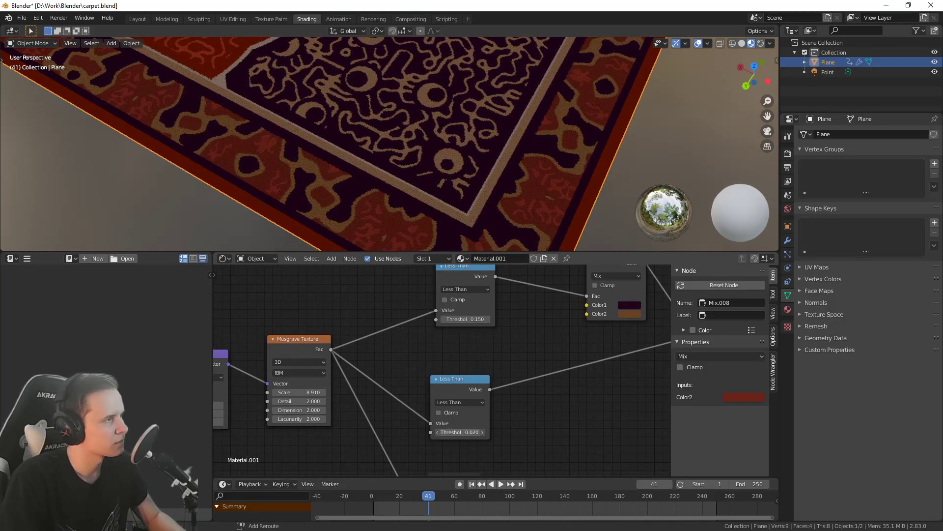
Examine the border pattern around the whole carpet
scroll(531, 206, "down", 8)
middle_click_drag(546, 196, 339, 211)
scroll(324, 192, "up", 1)
scroll(400, 205, "down", 5)
middle_click_drag(411, 206, 462, 172)
scroll(460, 173, "up", 5)
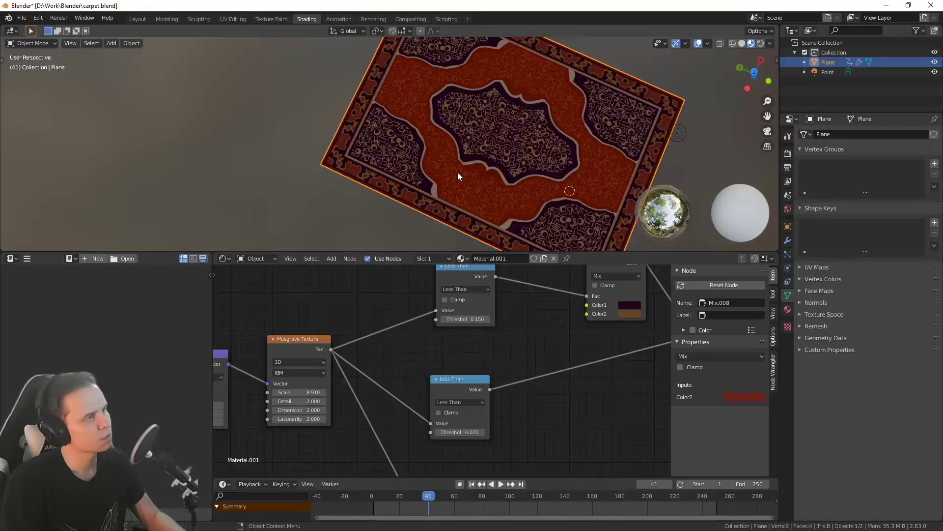
scroll(438, 198, "up", 5)
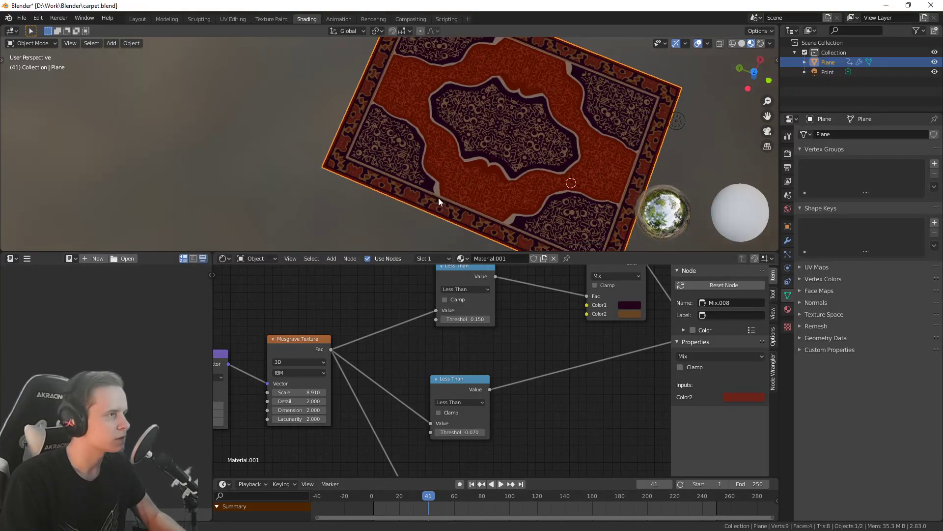
Set the border Musgrave Texture's scale to 10.520 and its detail to 1.000
middle_click_drag(322, 383, 420, 363)
left_click_drag(412, 372, 396, 380)
key("Return")
scroll(433, 214, "down", 3)
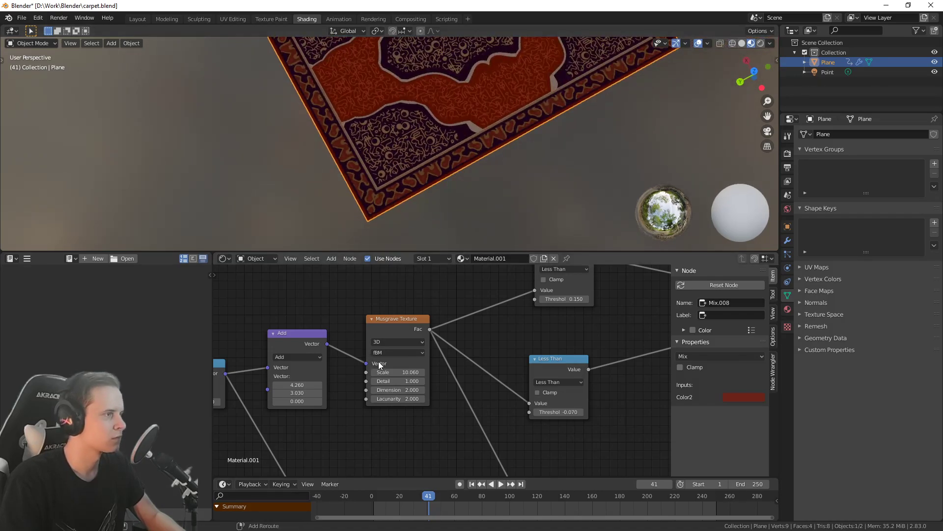
left_click_drag(394, 372, 408, 372)
left_click_drag(398, 372, 406, 372)
Examine the rescaled border pattern at the corners and across the full carpet from above
middle_click_drag(442, 197, 437, 169)
scroll(475, 200, "down", 2)
scroll(466, 202, "up", 5)
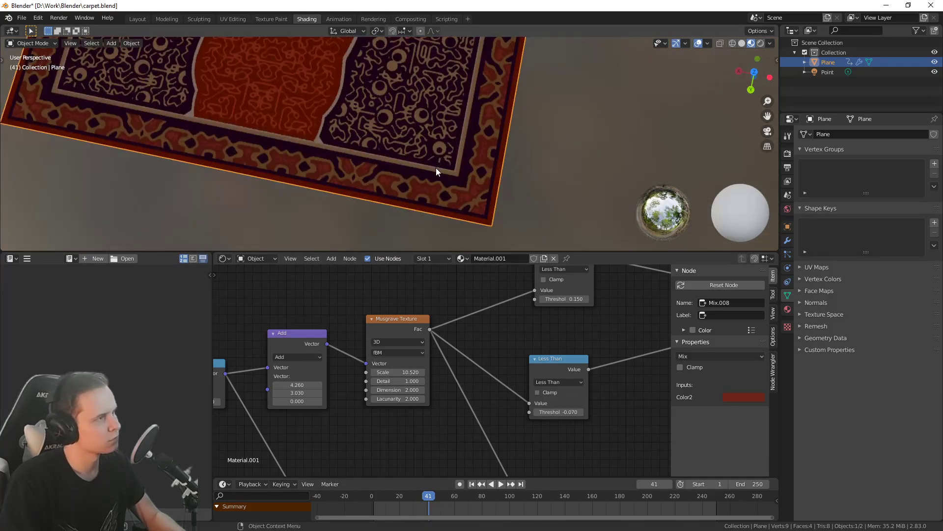
scroll(437, 171, "up", 2)
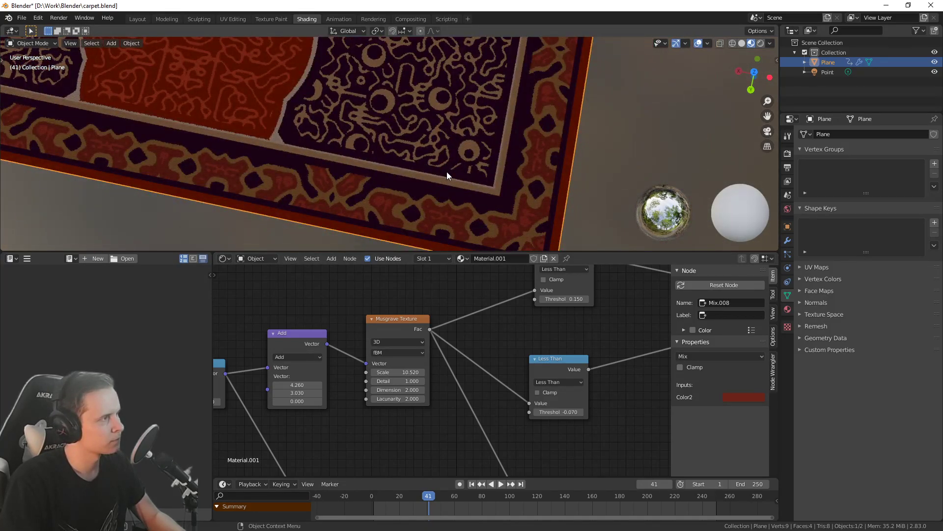
scroll(447, 170, "down", 6)
middle_click_drag(446, 170, 459, 139)
scroll(310, 175, "up", 5)
scroll(458, 192, "down", 5)
scroll(459, 202, "down", 4)
scroll(463, 171, "up", 7)
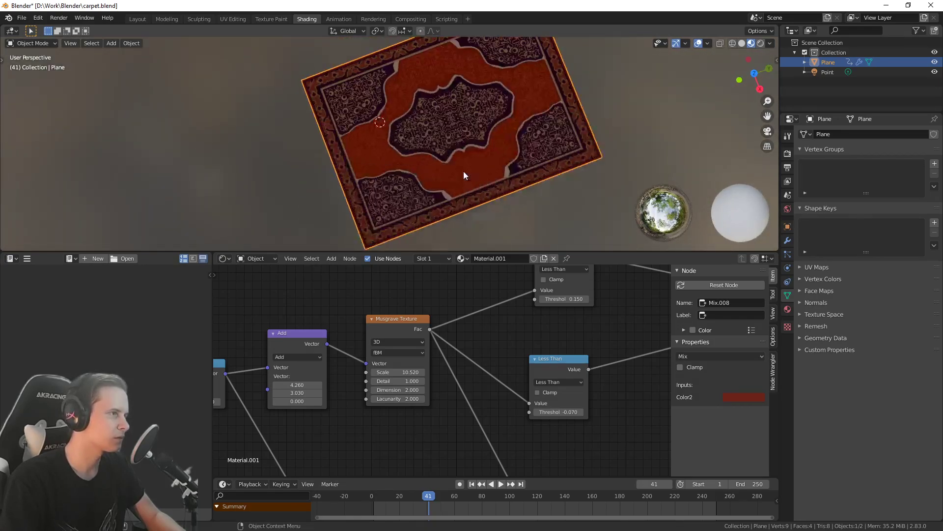
middle_click_drag(520, 192, 485, 148, "shift")
middle_click_drag(486, 149, 501, 158)
scroll(497, 155, "up", 1)
scroll(496, 164, "down", 2)
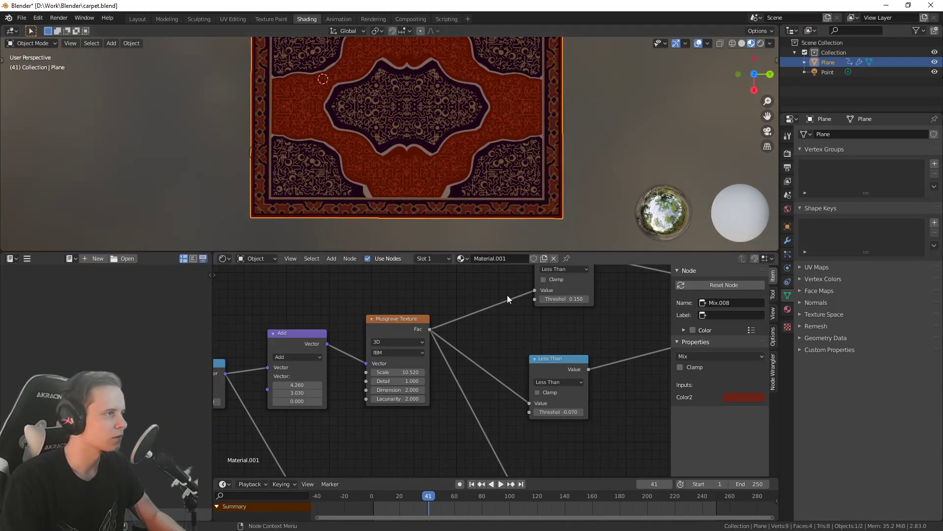
Move the last black stop of the constant ColorRamp to position 0.268, widening its white band
middle_click_drag(459, 295, 448, 284)
scroll(359, 237, "up", 4)
middle_click_drag(358, 225, 355, 143, "shift")
middle_click_drag(471, 364, 393, 312)
middle_click_drag(565, 333, 550, 433)
scroll(446, 359, "down", 6)
scroll(457, 344, "down", 6)
scroll(471, 371, "up", 3)
middle_click_drag(411, 361, 368, 439)
scroll(376, 394, "up", 4)
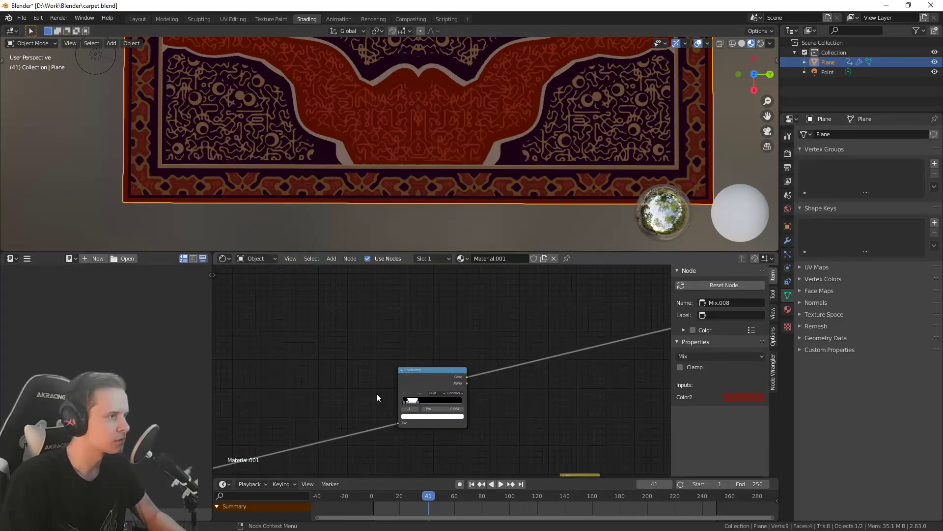
scroll(378, 395, "up", 6)
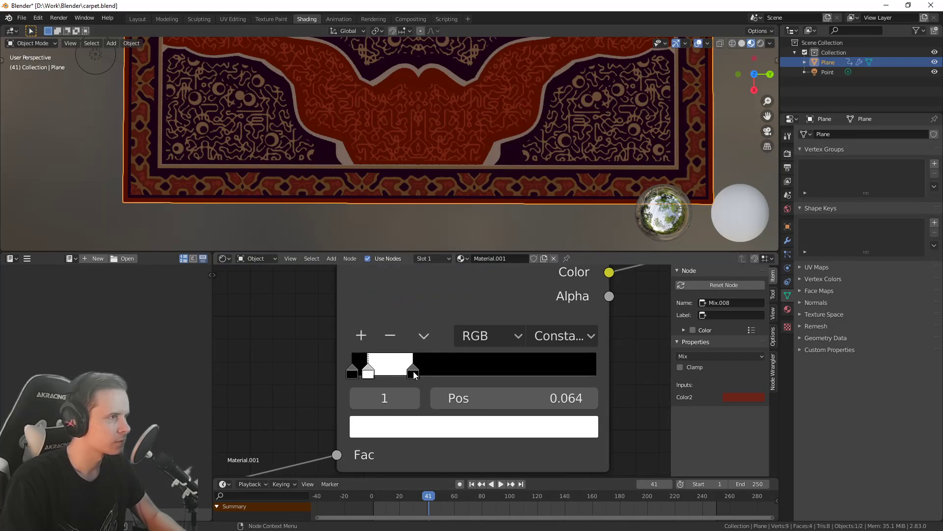
left_click_drag(414, 370, 416, 373)
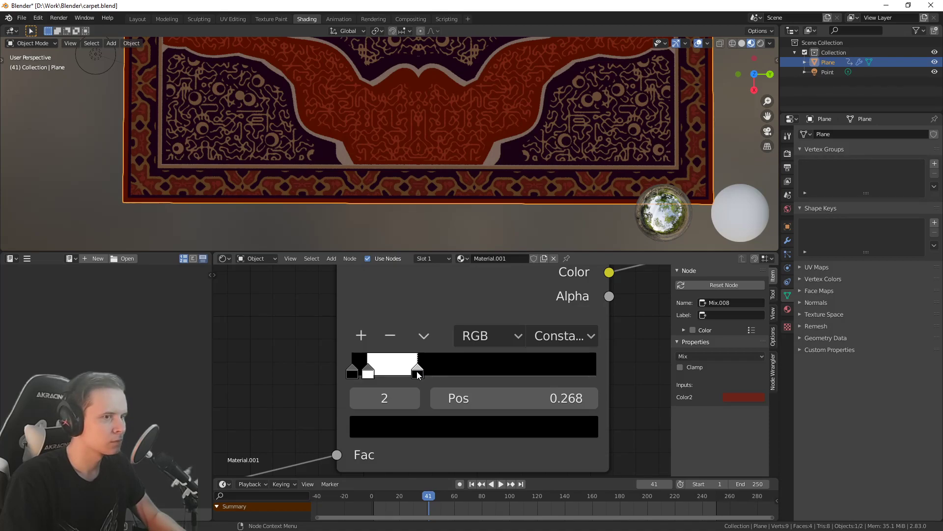
Set the X offset of the Add node feeding the border Musgrave Texture to 4.230
scroll(448, 376, "down", 5)
middle_click_drag(617, 432, 494, 313)
scroll(556, 355, "down", 8)
scroll(443, 363, "down", 4)
middle_click_drag(440, 367, 433, 269)
scroll(400, 372, "down", 2)
middle_click_drag(400, 373, 545, 357)
scroll(406, 347, "up", 1)
scroll(409, 357, "up", 4)
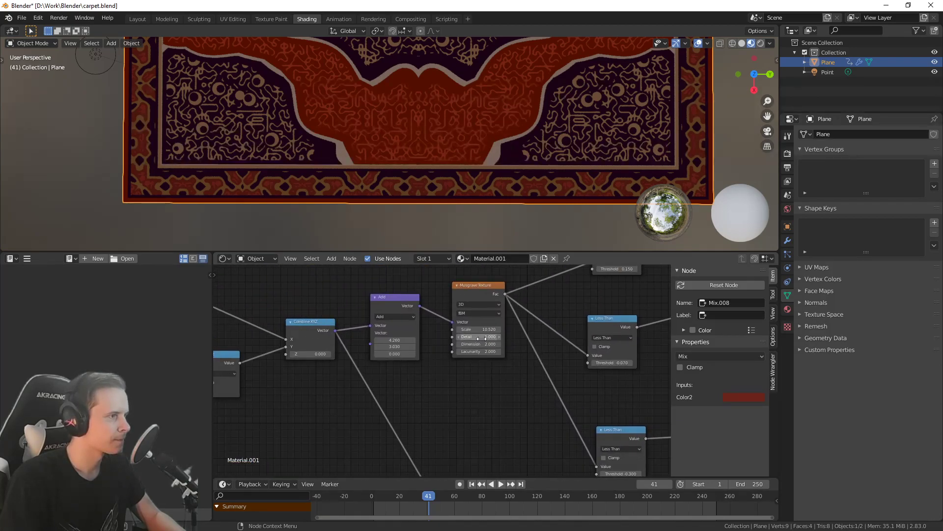
scroll(440, 373, "up", 5)
mouse_move(373, 336)
left_mouse_down("shift")
mouse_move(385, 336)
mouse_move(368, 325)
left_mouse_up("shift")
Examine the shifted border pattern from several angles around the carpet's corners
scroll(388, 179, "down", 4)
middle_click_drag(387, 179, 377, 128)
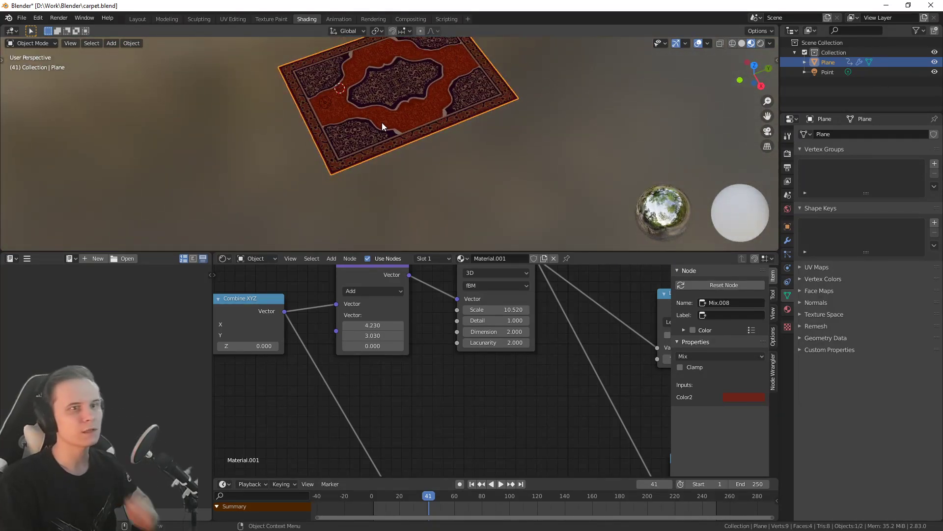
scroll(382, 126, "up", 6)
middle_click_drag(334, 135, 355, 135)
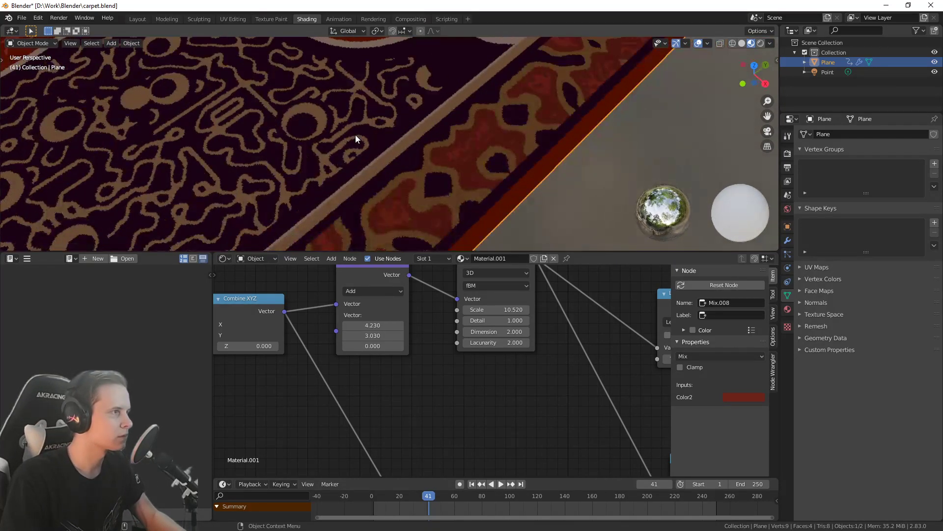
scroll(408, 193, "down", 6)
middle_click_drag(399, 181, 447, 155)
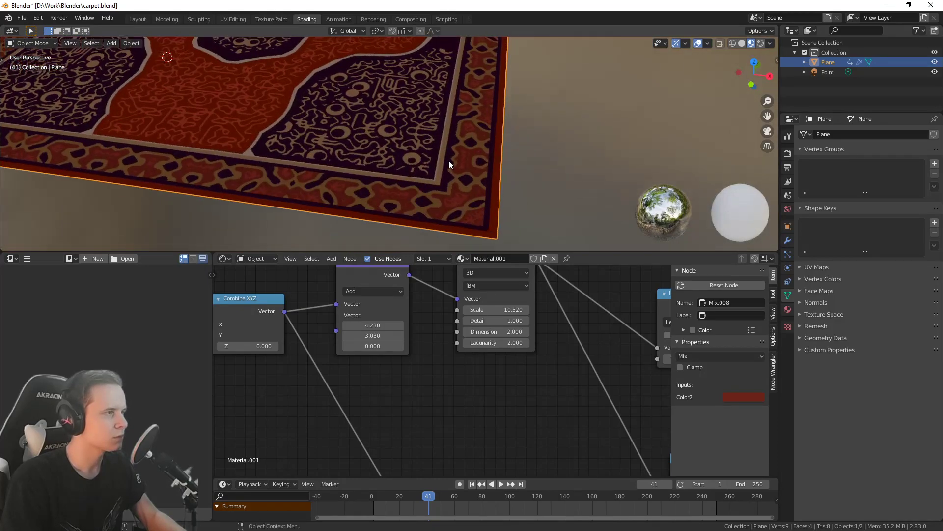
scroll(417, 137, "up", 3)
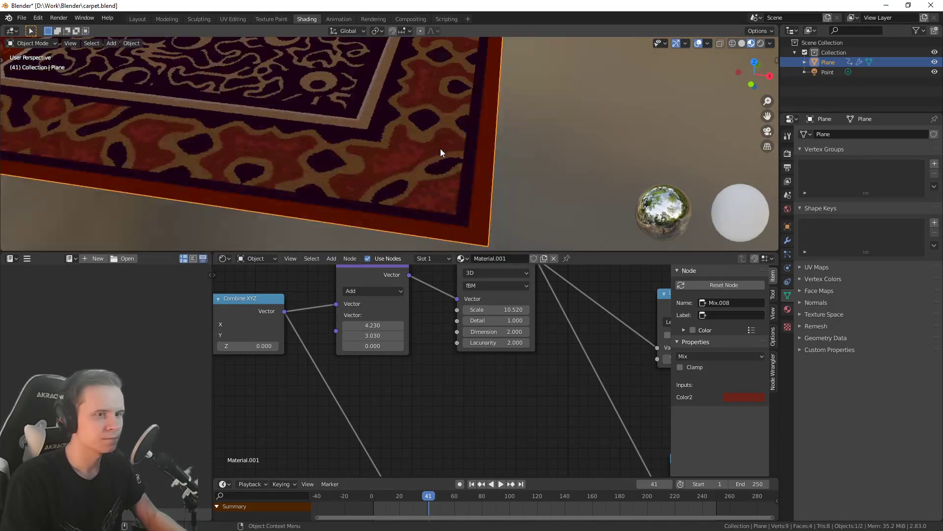
scroll(441, 146, "down", 6)
scroll(442, 155, "up", 3)
middle_click_drag(457, 159, 405, 149, "shift")
middle_click_drag(405, 149, 437, 157)
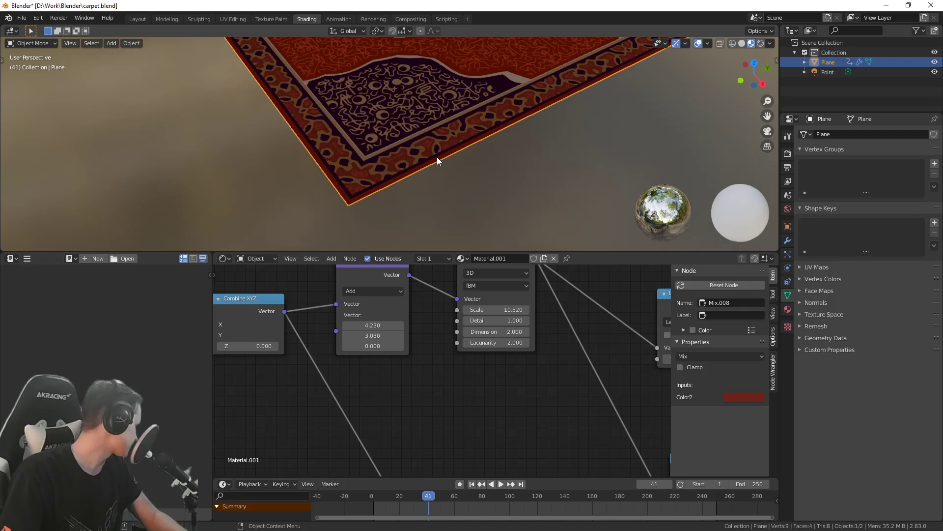
scroll(437, 157, "up", 5)
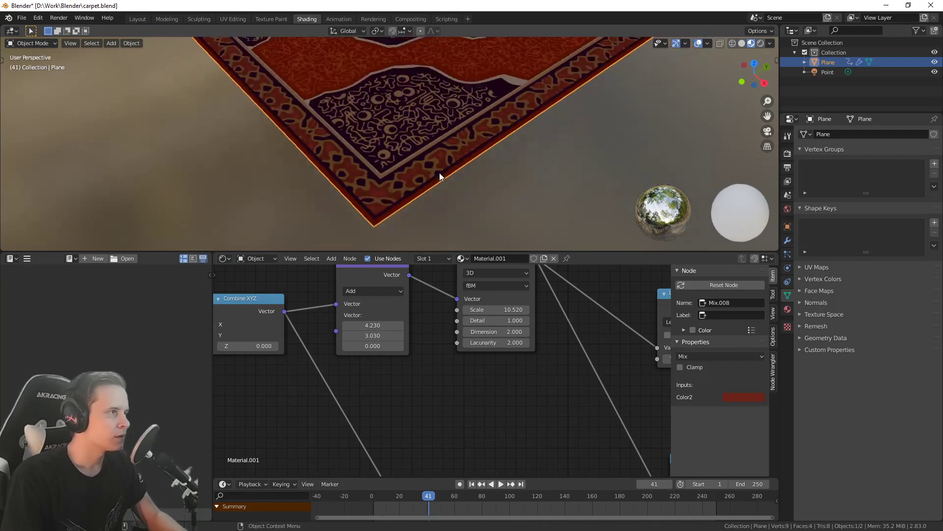
middle_click_drag(400, 199, 441, 212)
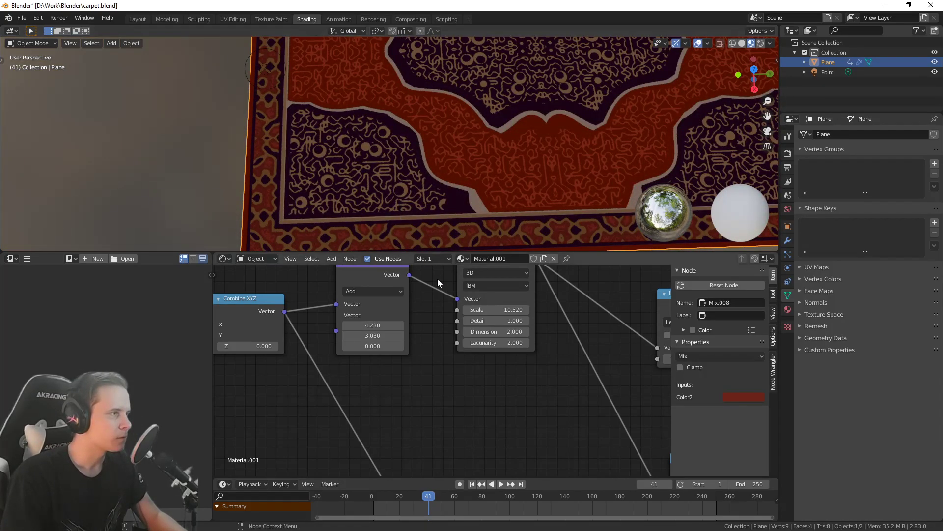
Inspect the weave and the jagged pattern edges along the carpet's outer border at close range
middle_click_drag(541, 333, 484, 443)
scroll(441, 236, "down", 2)
scroll(441, 236, "down", 1)
scroll(442, 236, "up", 1)
scroll(443, 231, "up", 1)
scroll(418, 177, "up", 1)
scroll(319, 186, "up", 2)
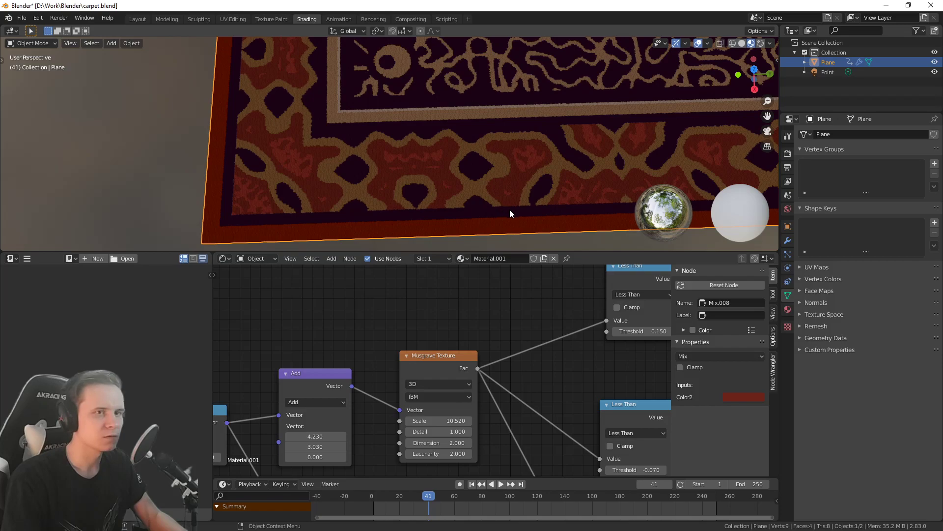
scroll(590, 199, "down", 2)
scroll(511, 191, "down", 1)
scroll(417, 172, "up", 1)
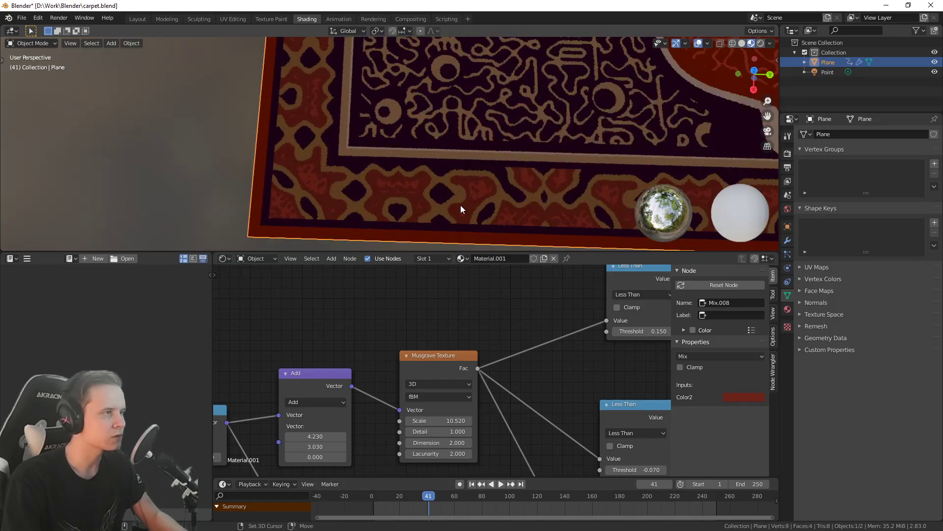
scroll(457, 191, "up", 5)
middle_click_drag(443, 172, 448, 74, "shift")
scroll(514, 162, "down", 4)
scroll(450, 171, "up", 4)
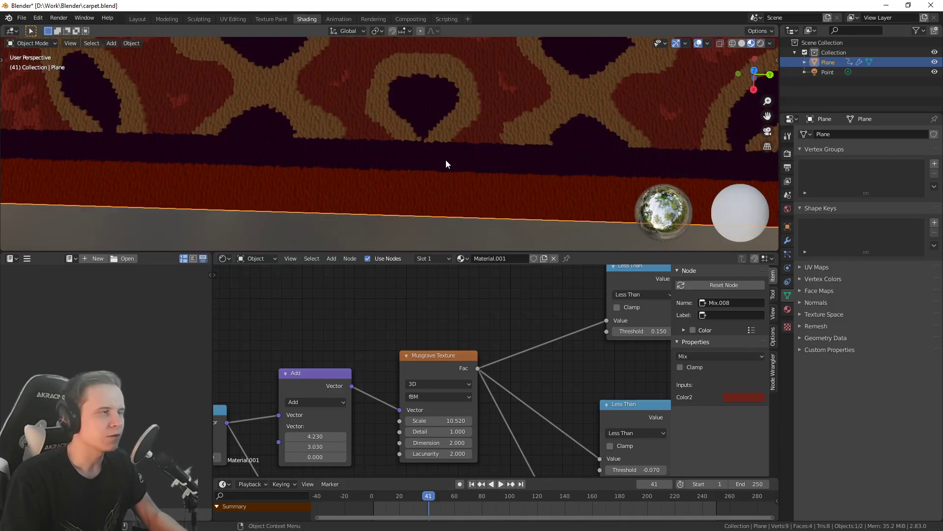
scroll(351, 156, "down", 3)
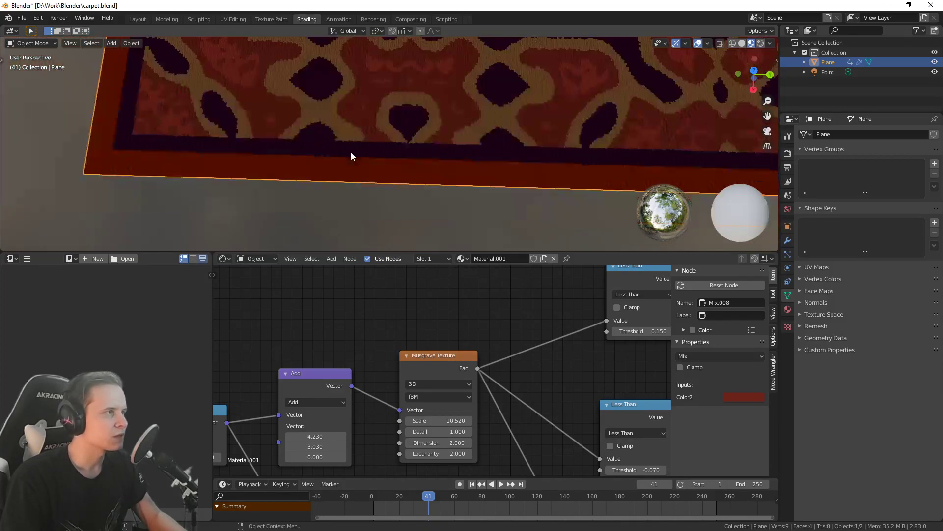
scroll(477, 236, "down", 2)
scroll(456, 402, "down", 3)
scroll(530, 356, "down", 2)
scroll(530, 356, "down", 3)
Select the Voronoi Texture node that drives the weave and inspect the carpet's individual weave cells
middle_click_drag(576, 361, 573, 415)
scroll(398, 388, "down", 4)
middle_click_drag(393, 388, 578, 373)
scroll(455, 371, "up", 4)
middle_click_drag(455, 371, 549, 362)
scroll(458, 380, "up", 3)
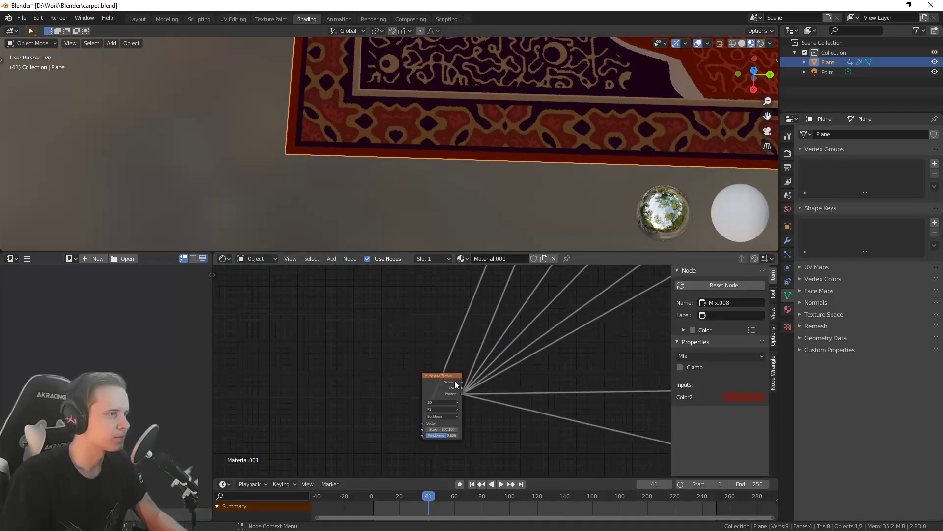
left_click(454, 379)
scroll(399, 113, "up", 3)
scroll(400, 114, "up", 5)
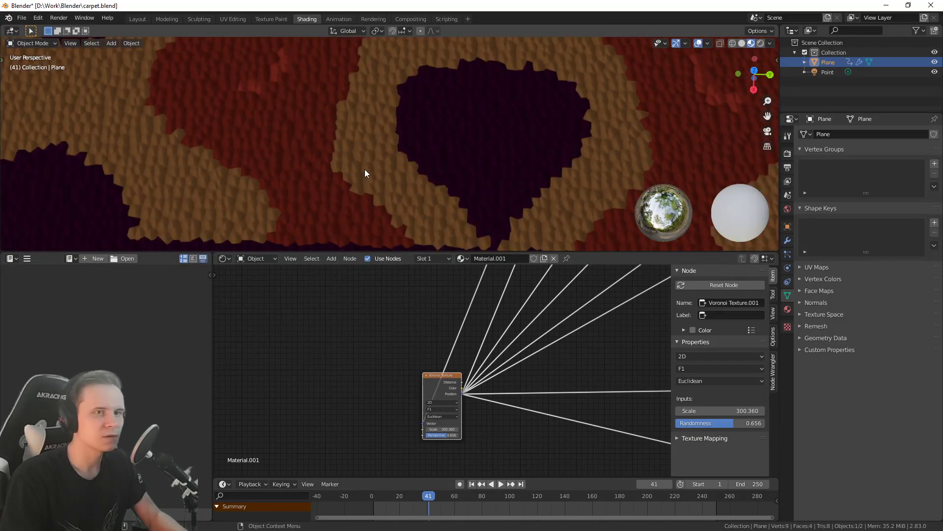
scroll(355, 170, "down", 5)
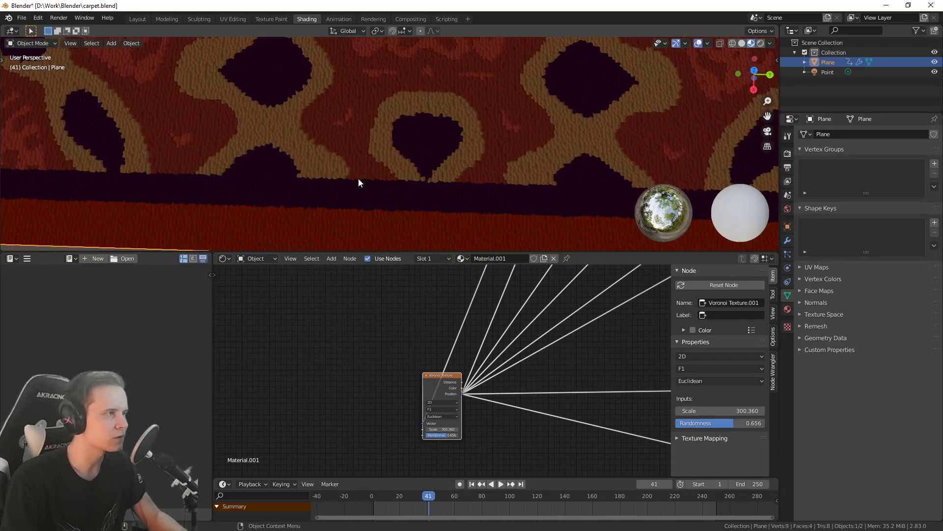
Preview the weave Voronoi Texture's Color output on the carpet
middle_click_drag(461, 354, 447, 397)
scroll(447, 397, "down", 5)
middle_click_drag(565, 315, 529, 373)
scroll(530, 373, "down", 5)
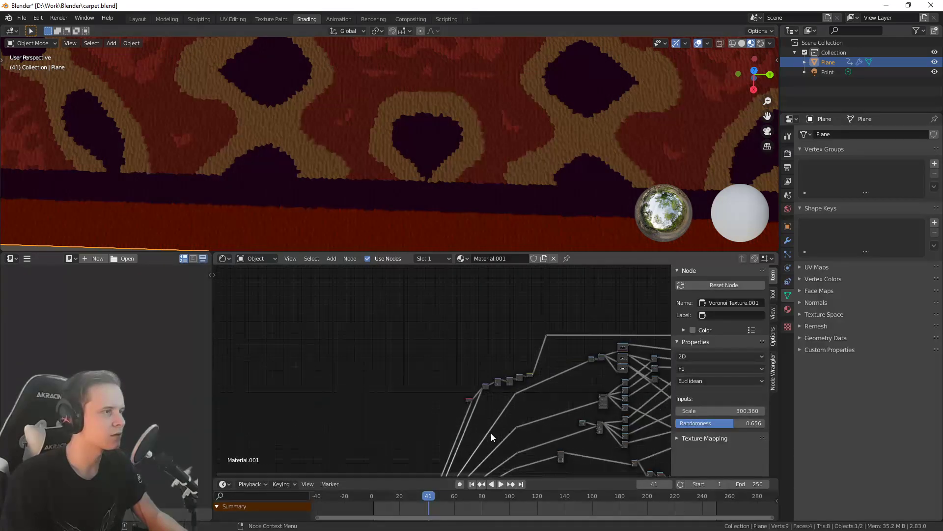
left_click_drag(468, 348, 372, 363)
middle_click_drag(453, 400, 453, 365)
left_click_drag(424, 429, 424, 374)
scroll(442, 371, "up", 7)
middle_click_drag(425, 385, 456, 367)
scroll(456, 366, "up", 12)
left_click(360, 403, "ctrl+shift")
left_click(361, 402, "ctrl+shift")
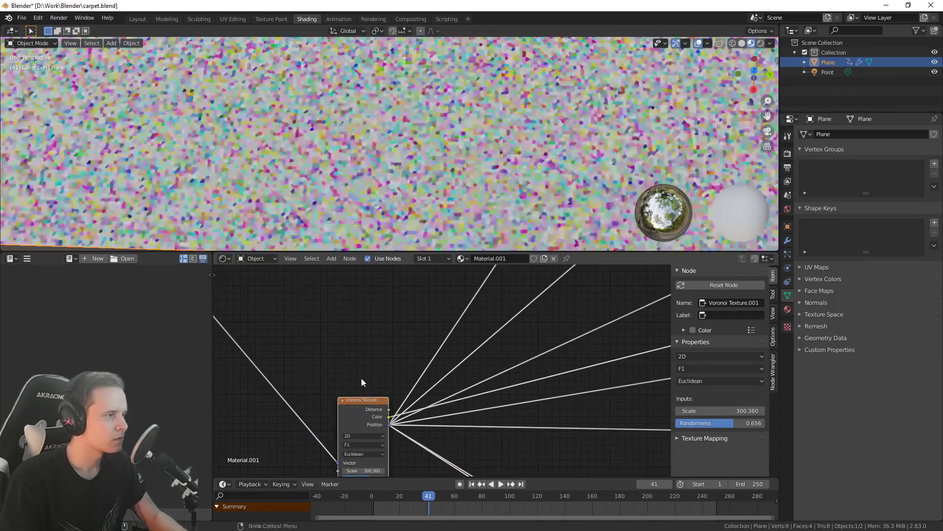
Follow the node tree from the Voronoi Texture to the final Mix, shader and output nodes
scroll(422, 383, "down", 3)
middle_click_drag(529, 342, 387, 372)
scroll(413, 372, "down", 1)
middle_click_drag(533, 362, 408, 384)
scroll(408, 384, "down", 3)
middle_click_drag(649, 362, 366, 426)
scroll(438, 412, "down", 3)
mouse_move(583, 383)
middle_mouse_down()
mouse_move(583, 372)
mouse_move(598, 390)
middle_mouse_up()
scroll(393, 403, "down", 4)
middle_click_drag(324, 410, 474, 414)
key("g")
middle_click_drag(518, 286, 383, 371)
key("g")
left_click(356, 324)
middle_click_drag(450, 348, 335, 368, "shift")
key("g")
left_click(597, 311)
Move the final Multiply, Principled BSDF and Material Output nodes further right to free space after the last pattern Mix
scroll(507, 362, "up", 5)
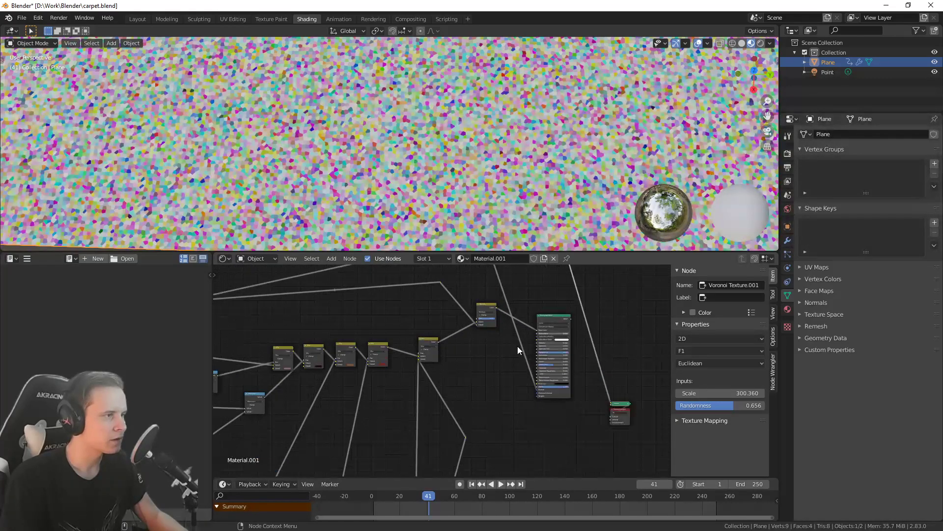
scroll(457, 363, "up", 5)
middle_click_drag(475, 354, 478, 396)
scroll(481, 377, "up", 3)
middle_click_drag(501, 321, 429, 337)
scroll(443, 343, "down", 4)
left_click_drag(467, 394, 564, 314)
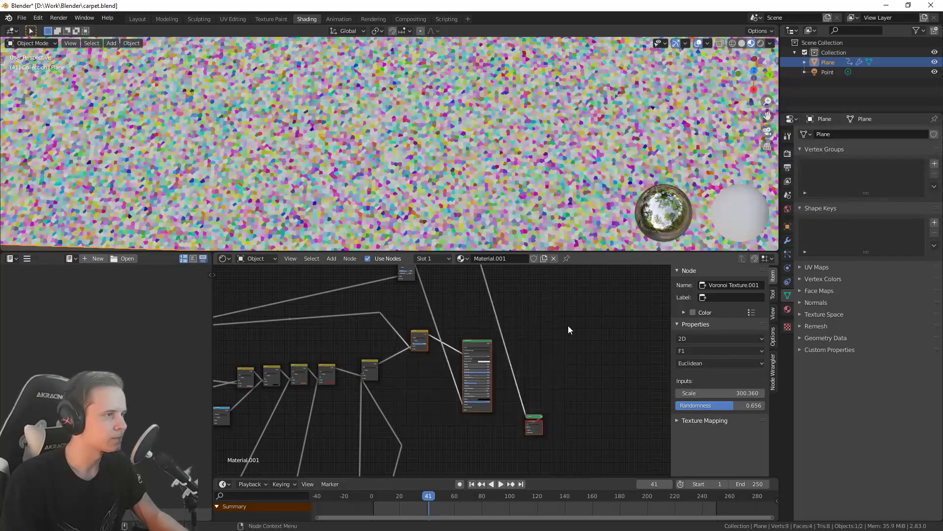
key("g")
left_click(227, 307)
Preview the output of the last pattern Mix node on the carpet
scroll(309, 340, "up", 8)
middle_click_drag(307, 342, 403, 339)
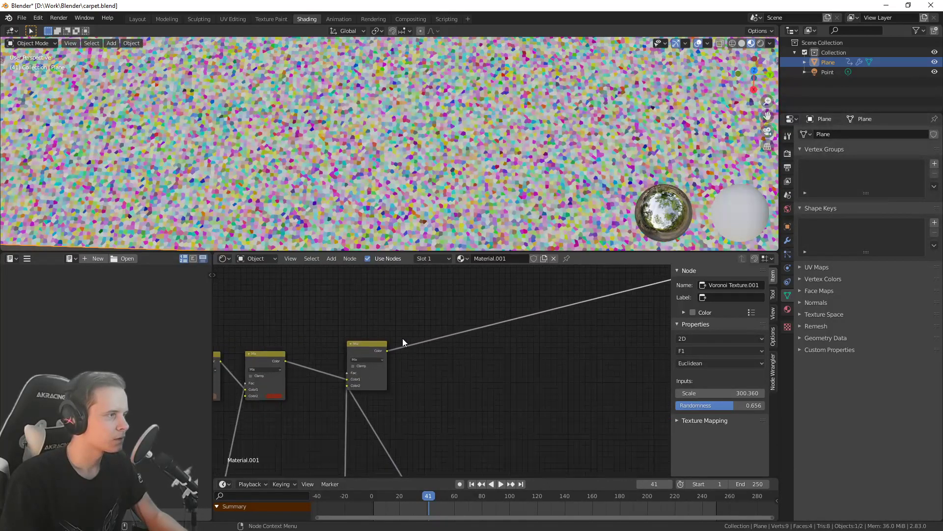
left_click(370, 352, "ctrl+shift")
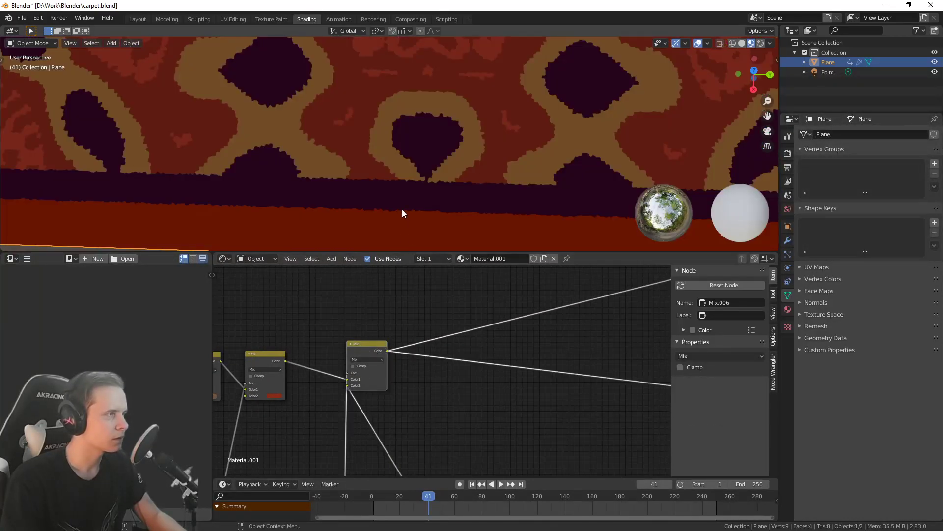
Carry the weave Voronoi's Color output through a reroute point placed near the final color mixing nodes
scroll(477, 393, "down", 2)
scroll(476, 393, "down", 4)
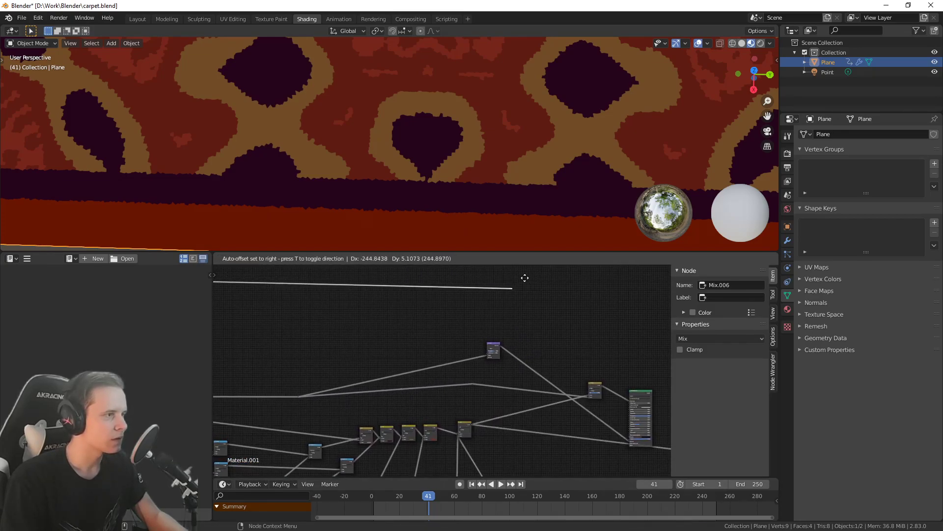
scroll(495, 432, "up", 2)
middle_click_drag(494, 432, 476, 430)
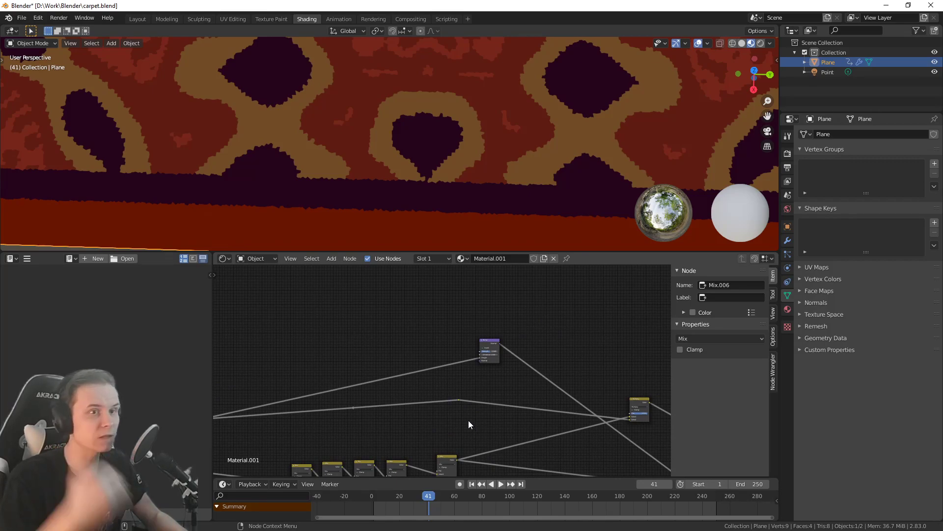
Duplicate the last pattern Mix node, insert the copy on its output link and set its blend mode to Overlay
middle_click_drag(497, 327, 489, 350)
mouse_move(506, 304)
middle_mouse_down()
mouse_move(485, 333)
mouse_move(521, 323)
mouse_move(518, 304)
mouse_move(518, 314)
middle_mouse_up()
middle_click_drag(504, 413, 311, 365)
scroll(429, 440, "up", 5)
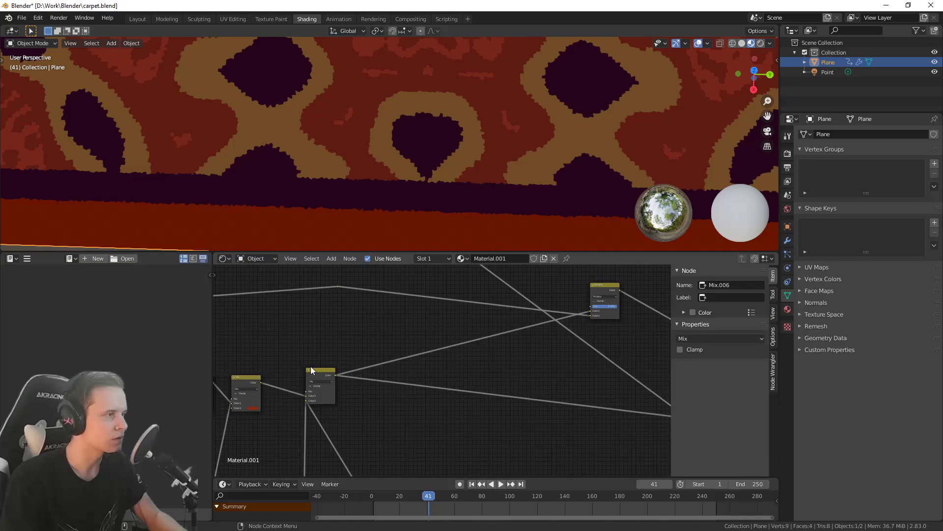
key("shift+d")
left_click(454, 376)
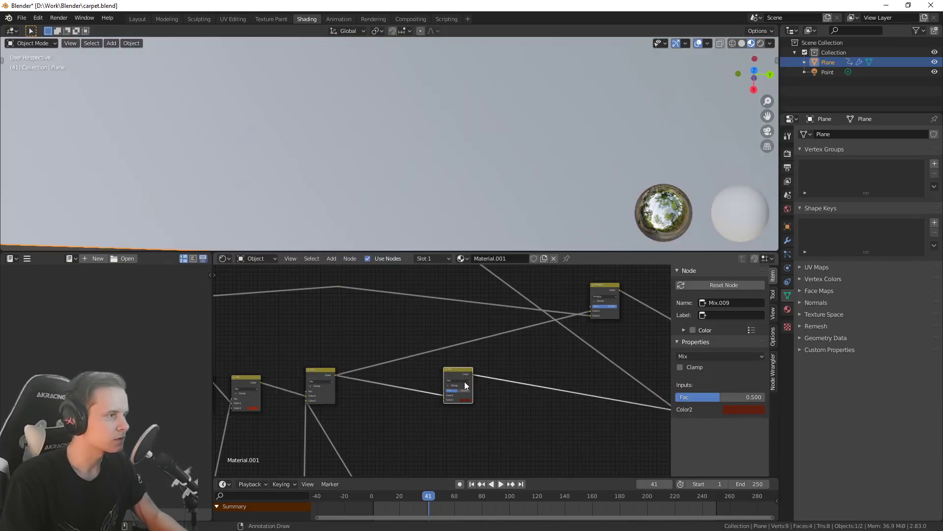
scroll(464, 381, "up", 4)
left_click(479, 394)
left_click(471, 291)
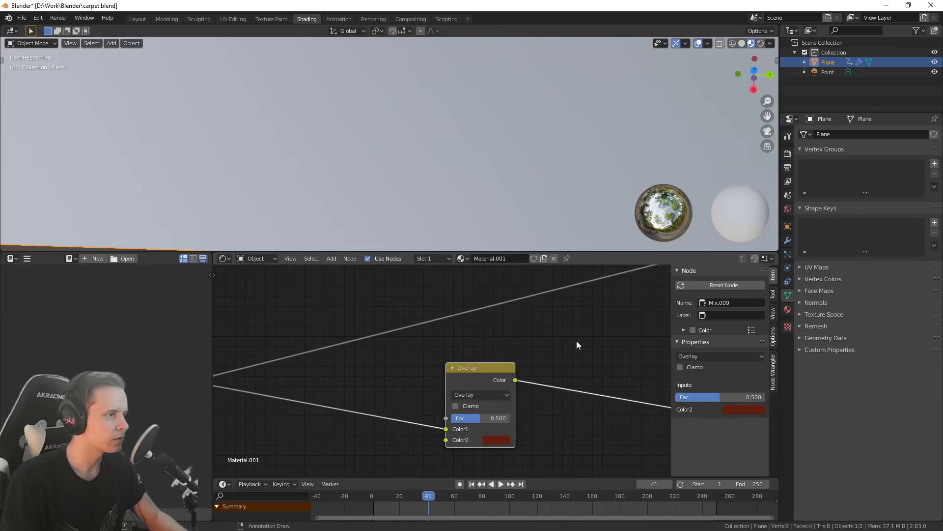
Connect the Voronoi color reroute to the Overlay node's Color2 input and set its Fac to 0.125
scroll(530, 325, "down", 5)
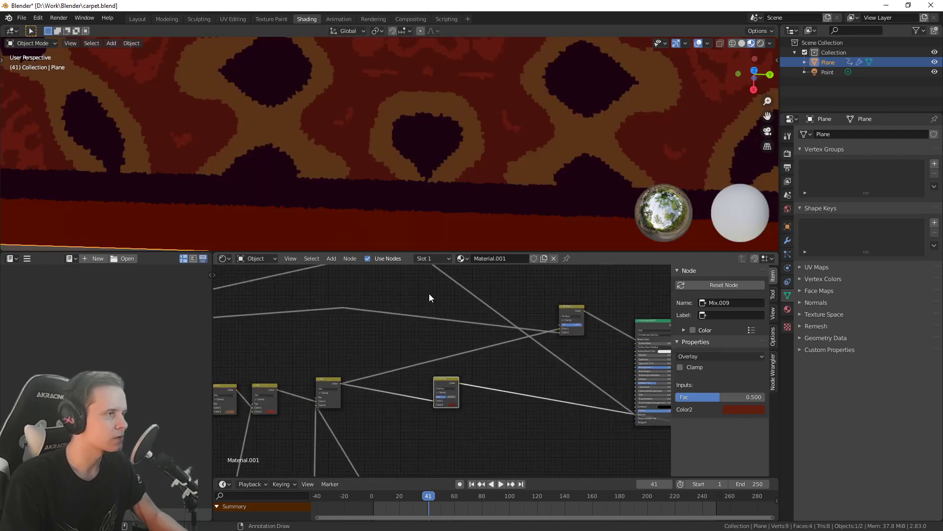
scroll(430, 292, "down", 6)
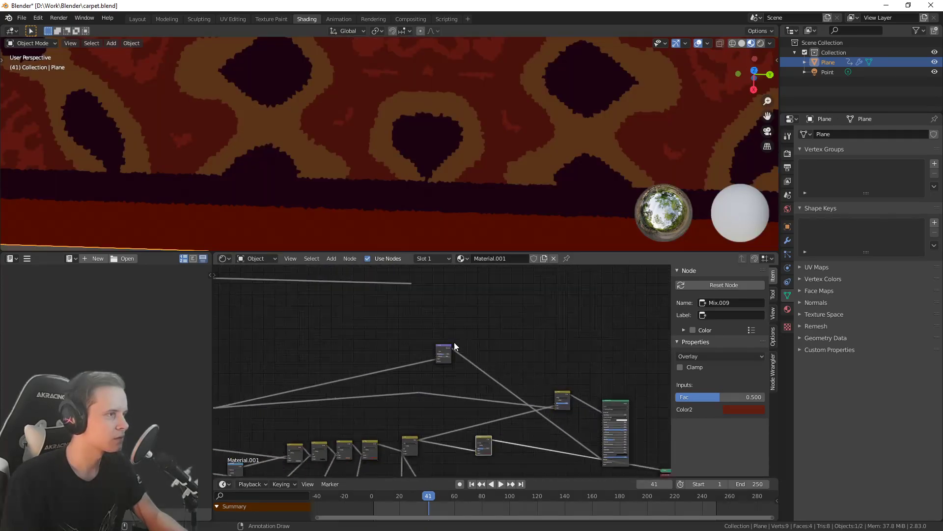
left_click_drag(411, 284, 477, 451)
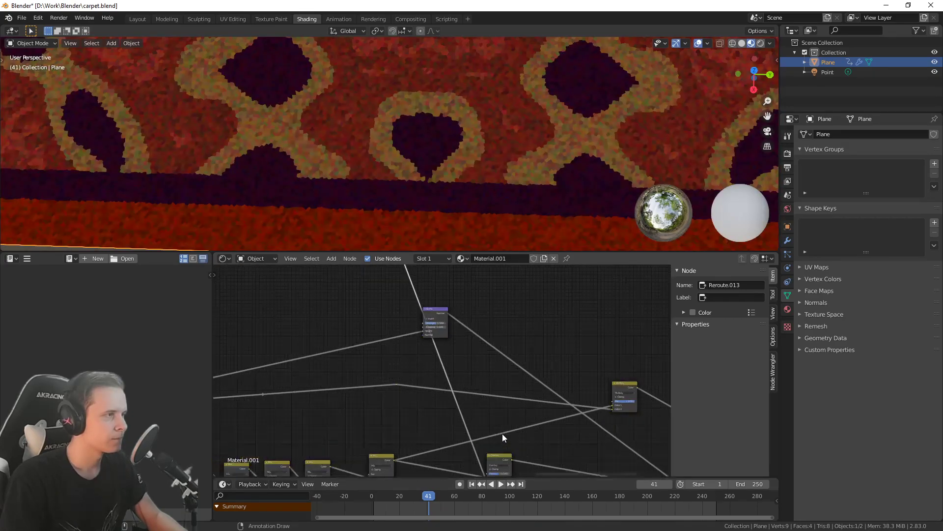
scroll(503, 434, "up", 8)
scroll(474, 364, "down", 1)
left_click_drag(500, 408, 498, 407)
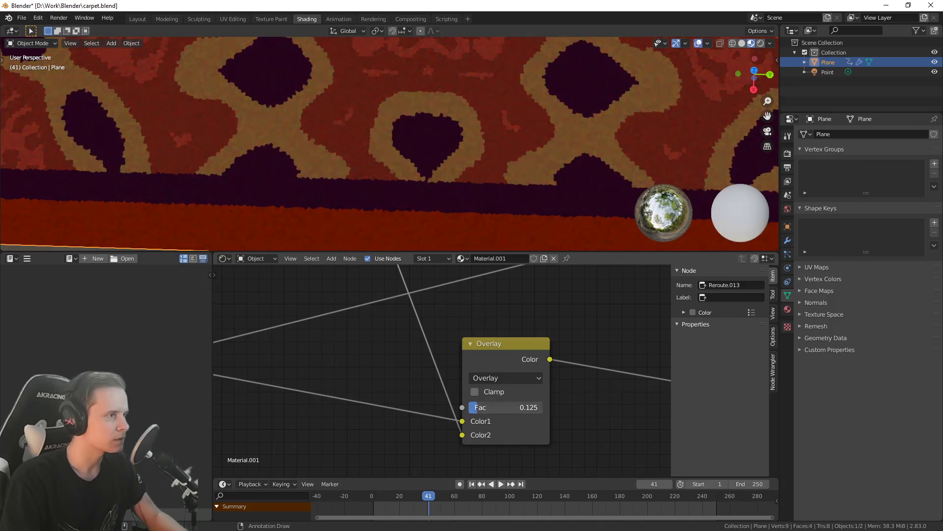
Feed the Overlay result into the Multiply node's Color1 input and preview the Principled BSDF on the carpet
scroll(464, 402, "down", 5)
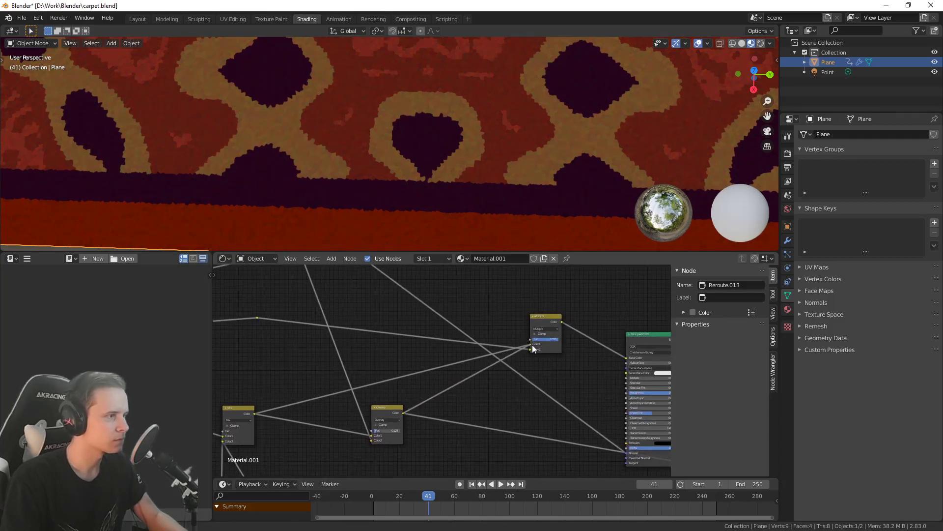
left_click(634, 335)
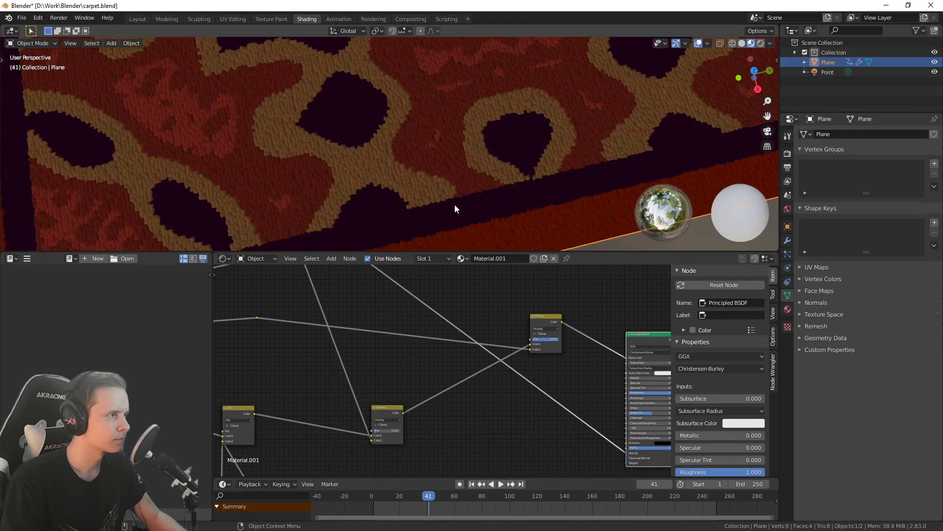
scroll(473, 195, "down", 7)
middle_click_drag(446, 202, 488, 235)
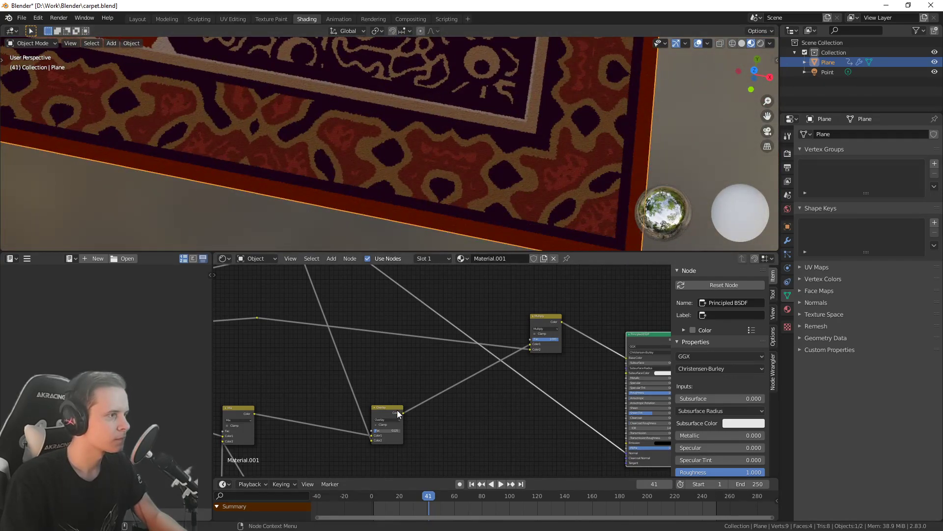
Fine-tune the Overlay node's Fac while checking the weave's color variation along the carpet edge
middle_click_drag(455, 409, 541, 379)
scroll(542, 379, "up", 2)
scroll(457, 225, "up", 3)
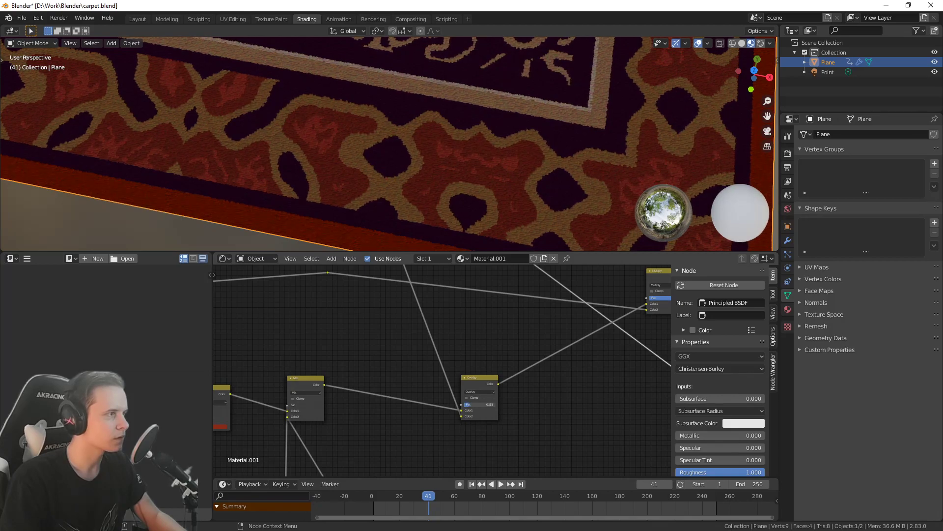
scroll(374, 204, "up", 6)
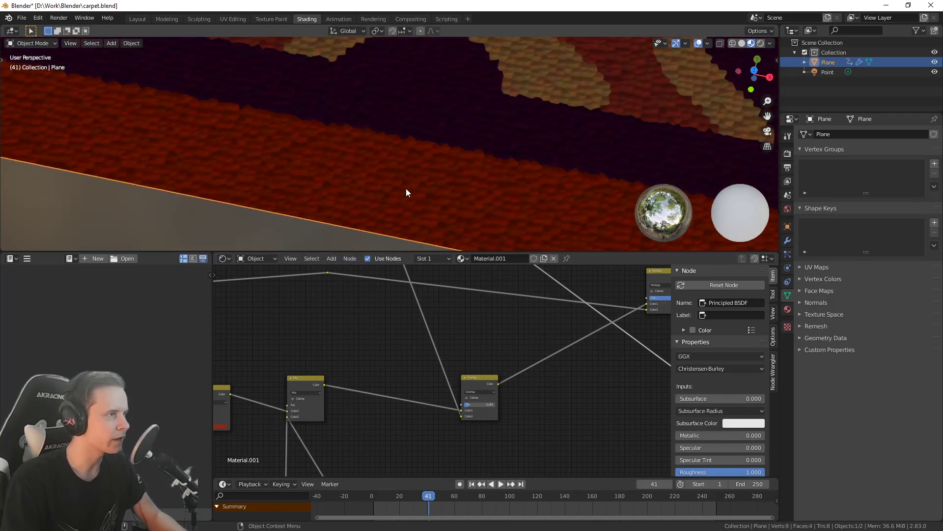
scroll(393, 194, "down", 8)
middle_click_drag(400, 200, 423, 168)
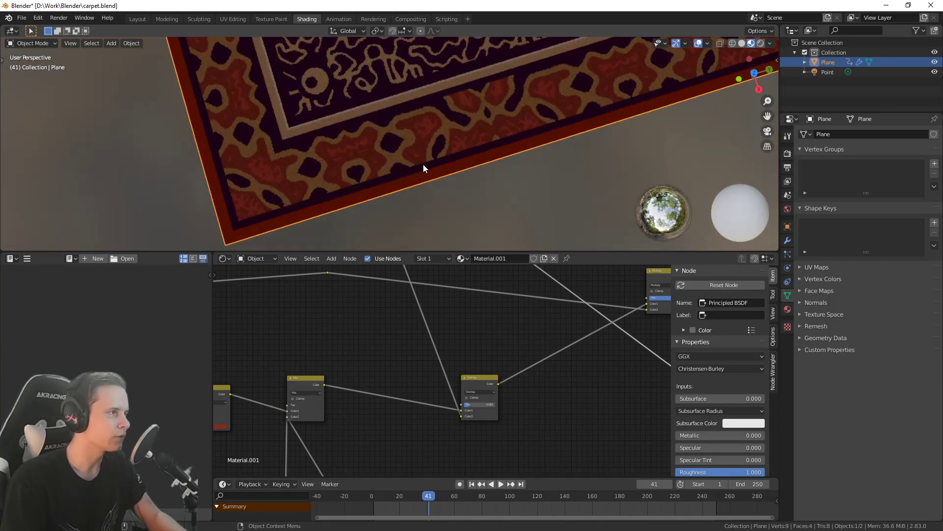
Examine the color-varied carpet at close range and as a whole from above
scroll(424, 168, "up", 4)
scroll(426, 172, "up", 2)
scroll(442, 206, "down", 4)
scroll(441, 200, "down", 3)
middle_click_drag(487, 225, 486, 199)
scroll(397, 170, "down", 1)
scroll(485, 199, "down", 4)
middle_click_drag(464, 219, 479, 193)
scroll(457, 219, "up", 2)
scroll(463, 199, "down", 1)
scroll(395, 209, "up", 1)
scroll(399, 206, "down", 1)
middle_click_drag(400, 203, 400, 226, "shift")
scroll(400, 227, "down", 1)
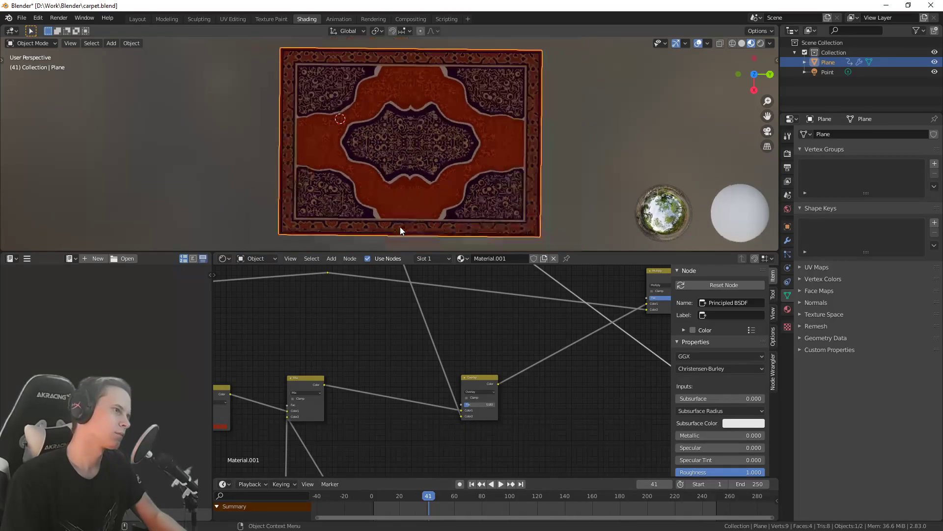
scroll(400, 226, "up", 1)
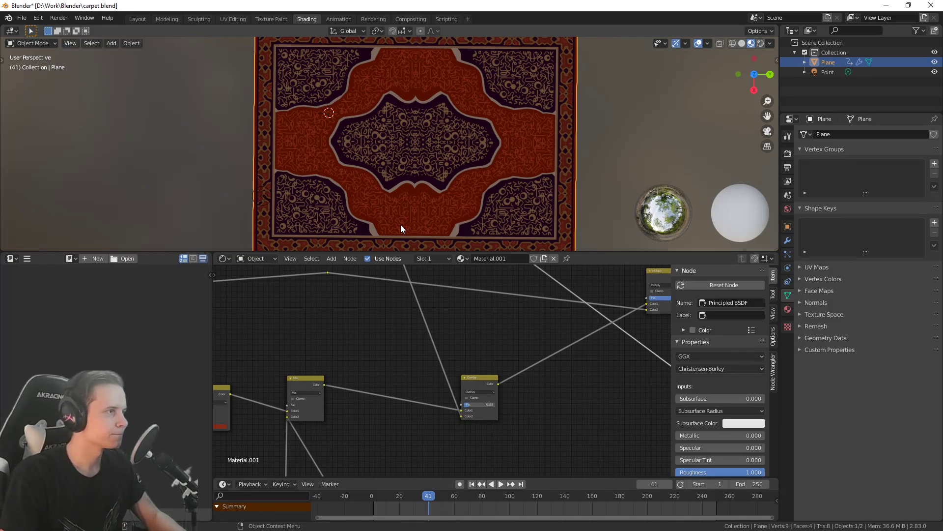
Trace the node tree back to the black-and-white ColorRamp nodes that control the pattern
middle_click_drag(342, 311, 489, 412)
scroll(479, 390, "down", 3)
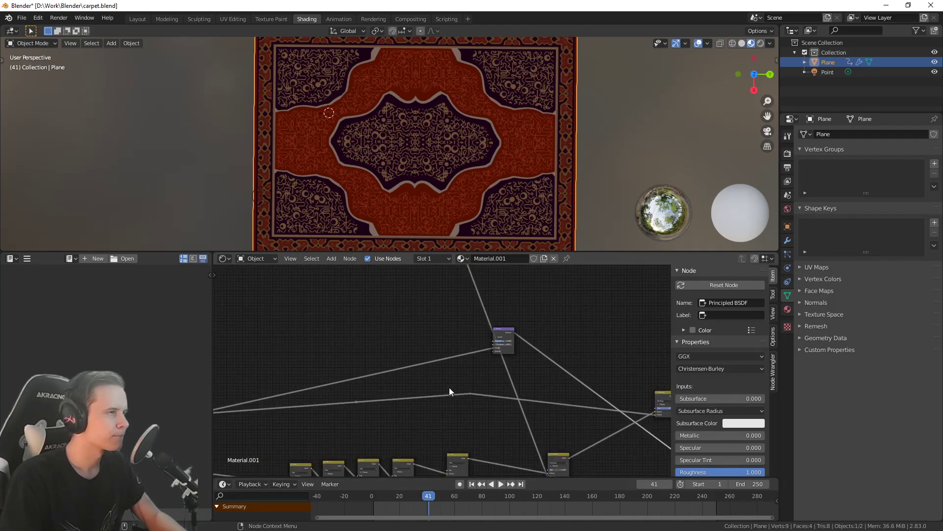
scroll(435, 385, "down", 1)
scroll(435, 383, "down", 1)
middle_click_drag(470, 399, 516, 383)
scroll(472, 433, "down", 5)
middle_click_drag(472, 433, 638, 365)
scroll(514, 371, "up", 7)
middle_click_drag(514, 371, 568, 373)
scroll(567, 373, "up", 2)
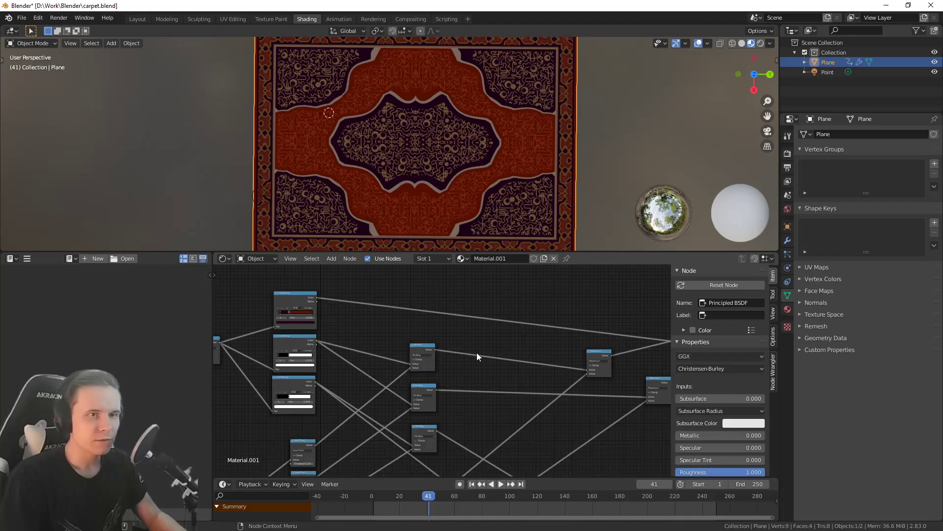
middle_click_drag(478, 352, 541, 340)
scroll(443, 350, "up", 2)
middle_click_drag(338, 346, 410, 404)
scroll(489, 389, "up", 7)
scroll(467, 415, "down", 6)
scroll(456, 417, "up", 7)
scroll(422, 359, "up", 8)
scroll(375, 368, "down", 3)
scroll(377, 356, "down", 1)
middle_click_drag(382, 347, 378, 383)
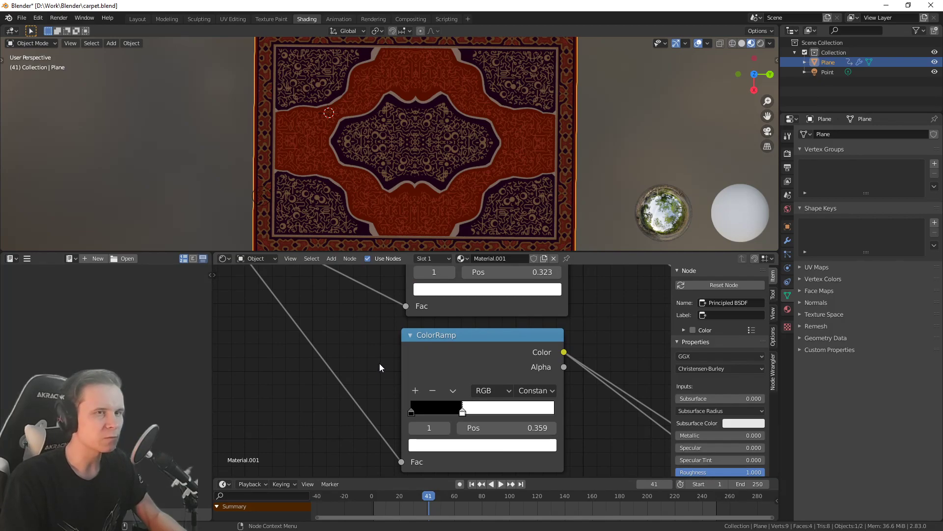
Try shifting the white stops of the two black-and-white ColorRamps, the upper one to 0.295, undoing each change
scroll(382, 364, "up", 2)
left_click_drag(470, 435, 448, 435)
key("ctrl+z")
middle_click_drag(480, 367, 467, 472)
scroll(460, 369, "down", 1)
left_click_drag(458, 317, 452, 315)
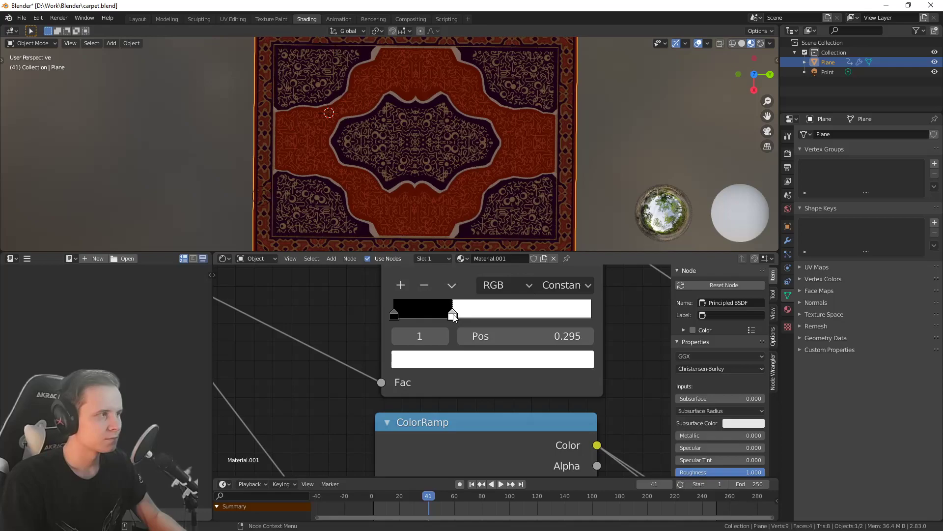
key("ctrl+z")
Try other thresholds on the 0.650 Less Than node and the one above it, undoing each change
middle_click_drag(486, 320, 473, 406)
scroll(453, 400, "down", 6)
scroll(525, 388, "down", 6)
middle_click_drag(604, 436, 379, 266)
scroll(442, 432, "down", 7)
middle_click_drag(433, 437, 575, 332)
scroll(540, 360, "up", 10)
middle_click_drag(551, 384, 529, 409)
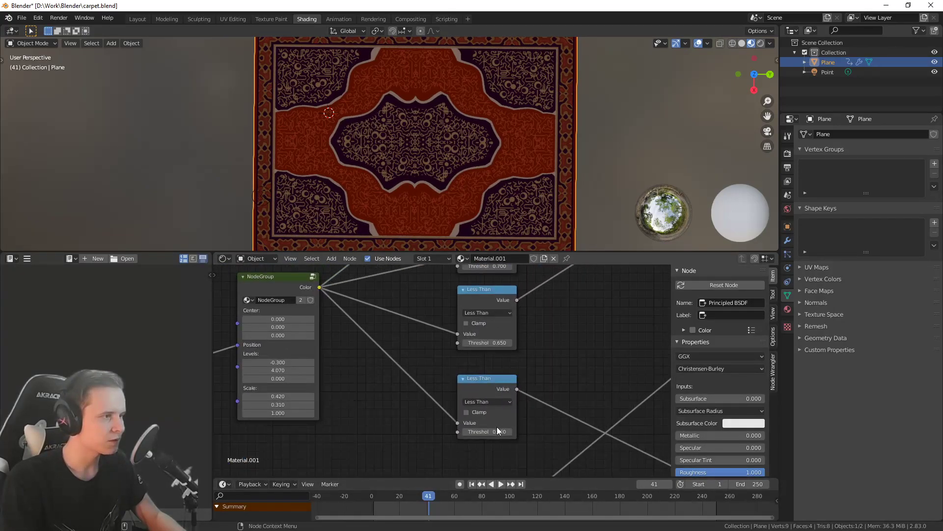
left_click_drag(496, 342, 467, 343)
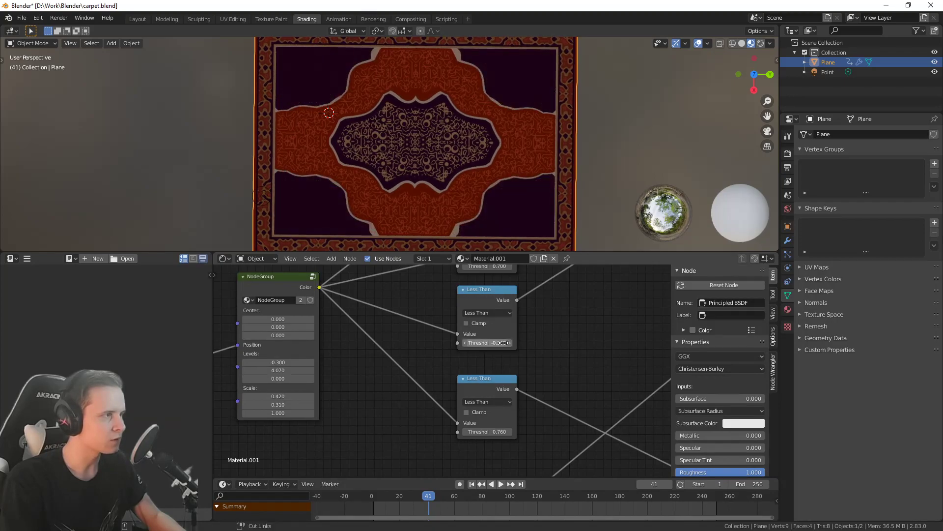
key("ctrl+z")
middle_click_drag(505, 311, 482, 432)
scroll(466, 388, "up", 5)
left_click_drag(475, 394, 506, 394)
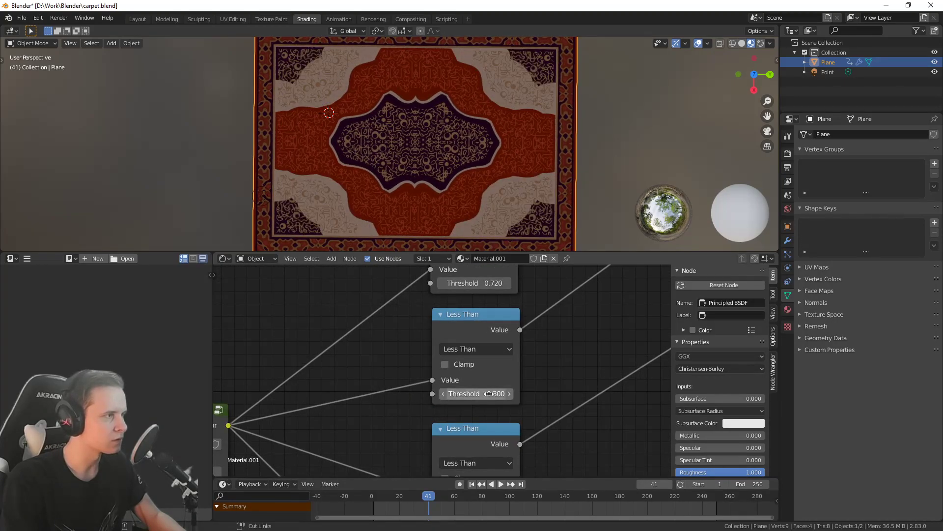
key("ctrl+z")
Try a threshold of 0.710 on the next Less Than node up, compare the corner outlines and return it to 0.720
middle_click_drag(560, 365, 567, 438)
scroll(530, 383, "up", 5)
middle_click_drag(516, 356, 544, 388)
left_click_drag(512, 386, 507, 386)
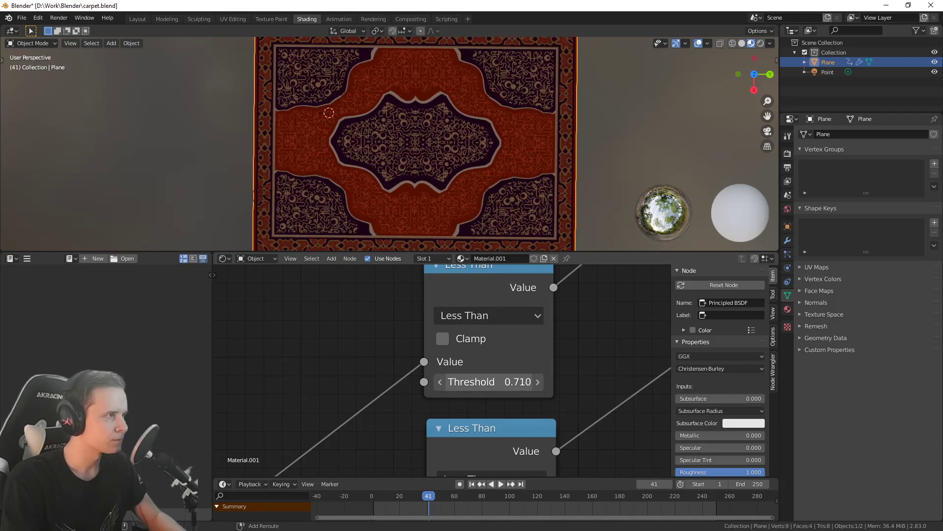
scroll(388, 203, "up", 5)
middle_click_drag(385, 209, 205, 118, "shift")
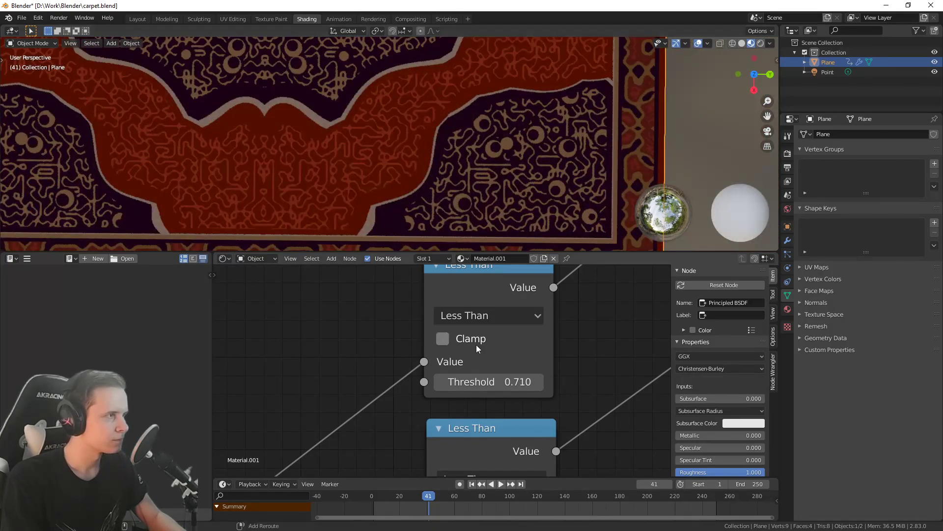
mouse_move(492, 383)
left_mouse_down()
mouse_move(506, 382)
mouse_move(488, 381)
left_mouse_up()
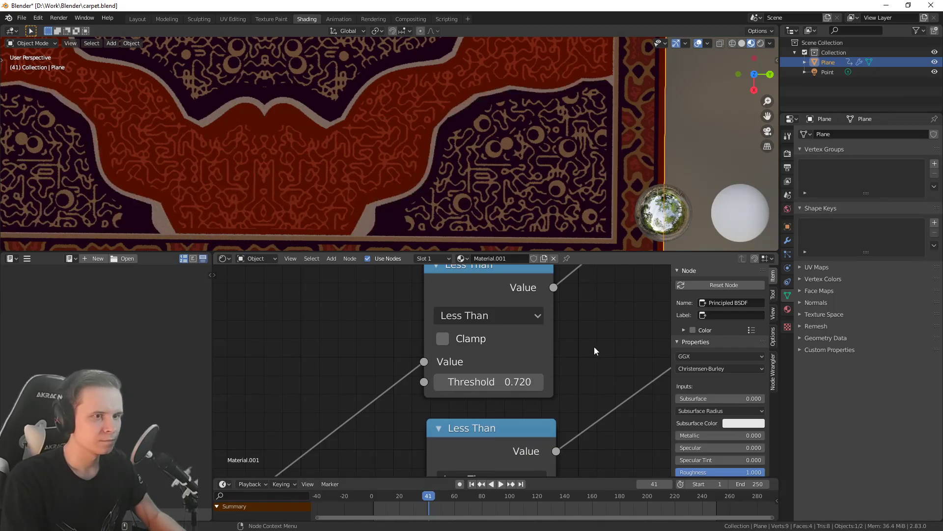
scroll(465, 179, "down", 6)
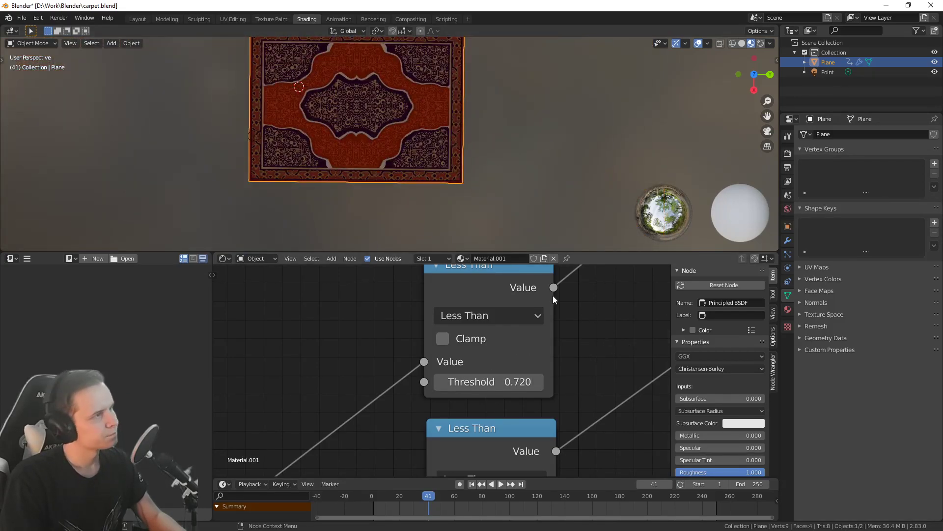
Examine the carpet's overall pattern and its corner and border ornament up close
scroll(418, 221, "up", 2)
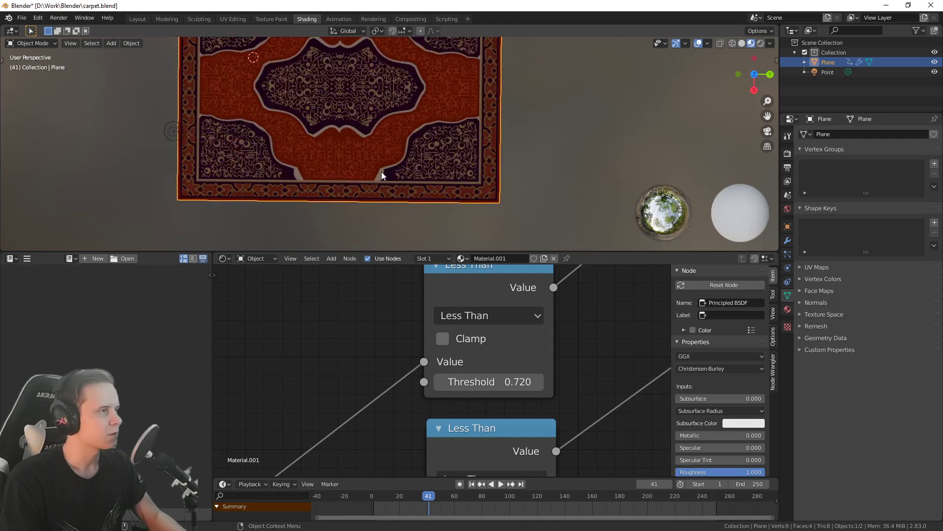
middle_click_drag(387, 171, 476, 181)
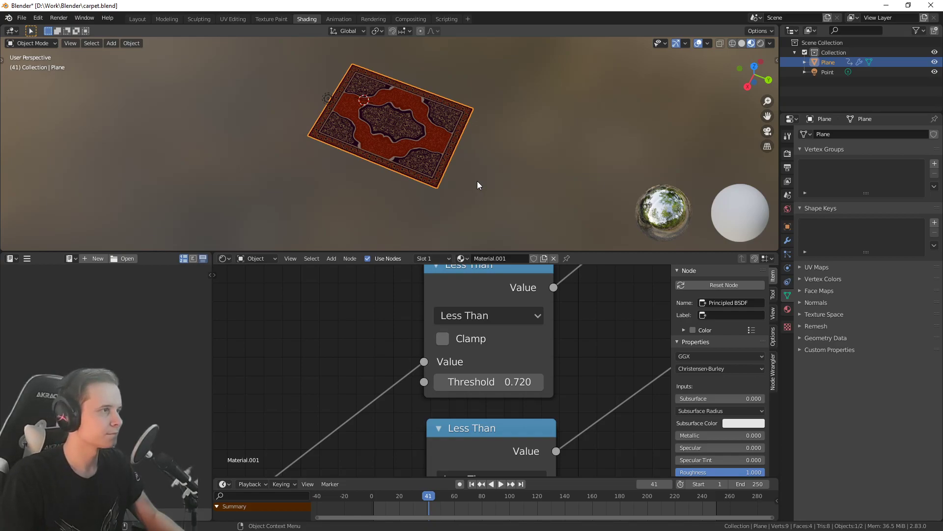
scroll(479, 184, "up", 8)
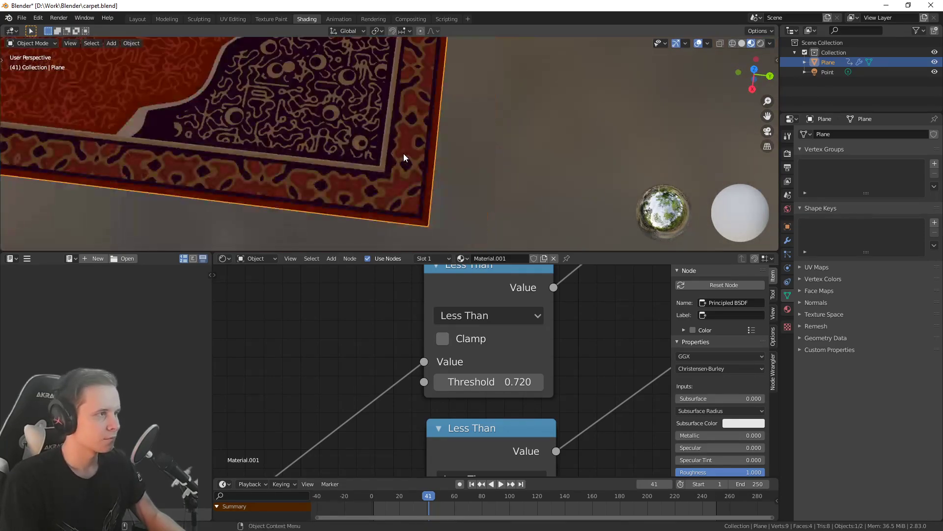
scroll(378, 195, "up", 4)
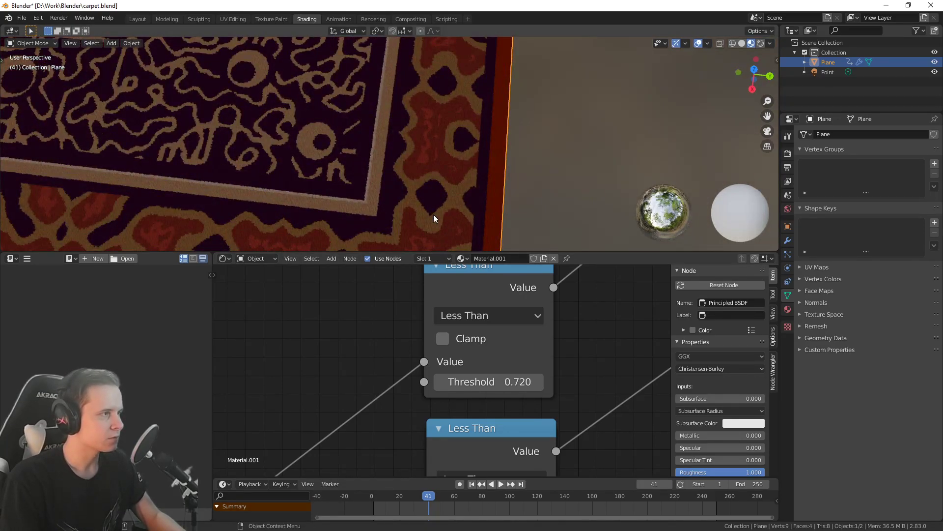
scroll(383, 317, "down", 1)
middle_click_drag(457, 167, 430, 211)
scroll(379, 287, "down", 6)
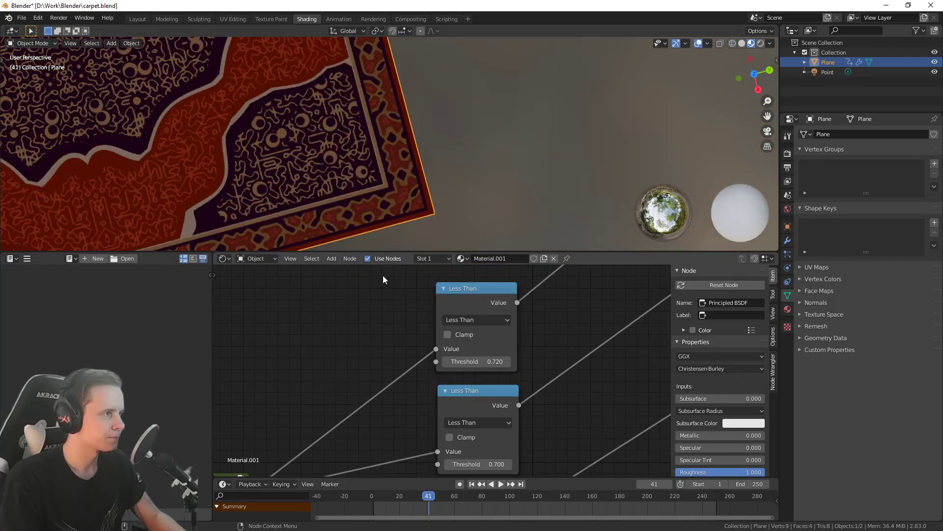
Move the Value node feeding the border pattern farther away from the Modulo and Divide nodes
scroll(408, 445, "down", 8)
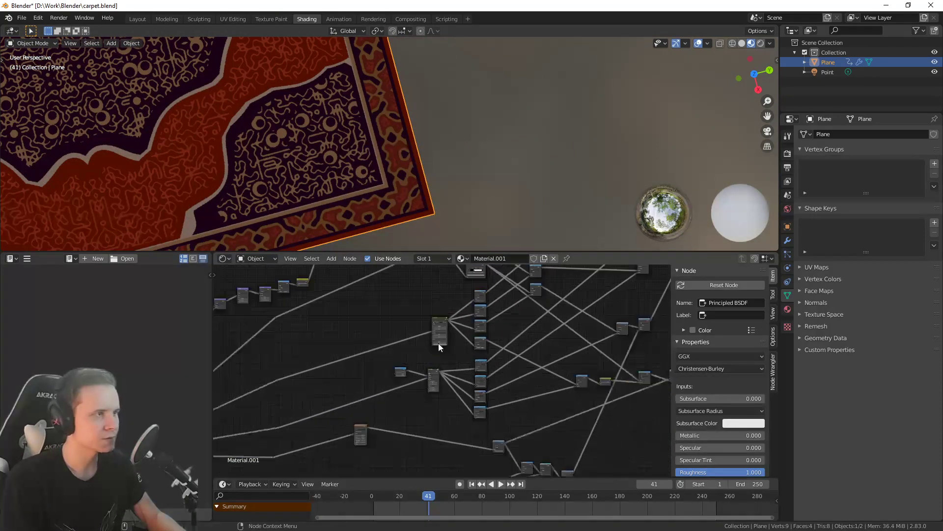
middle_click_drag(517, 436, 559, 301)
scroll(461, 363, "down", 1)
middle_click_drag(462, 363, 459, 344)
scroll(459, 344, "up", 3)
scroll(459, 343, "up", 6)
middle_click_drag(486, 388, 474, 399)
scroll(467, 368, "up", 5)
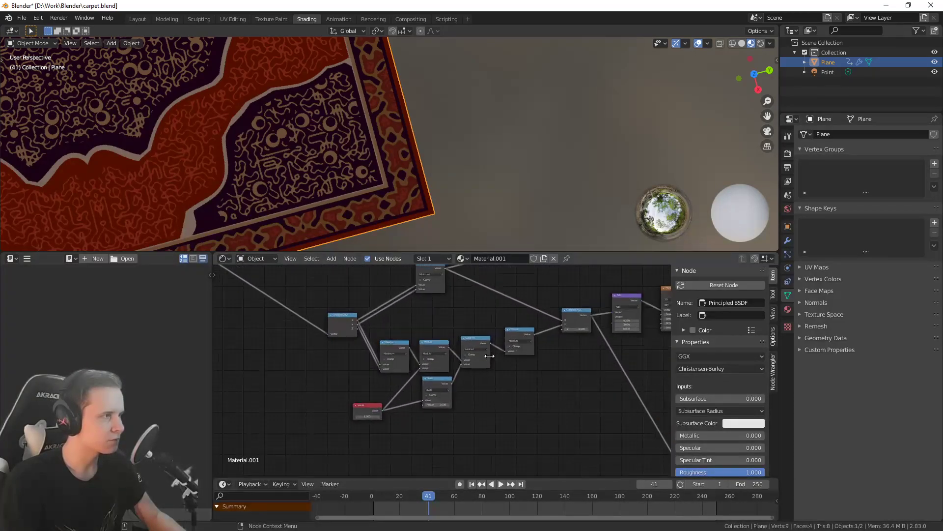
middle_click_drag(501, 356, 460, 388)
middle_click_drag(385, 336, 435, 386)
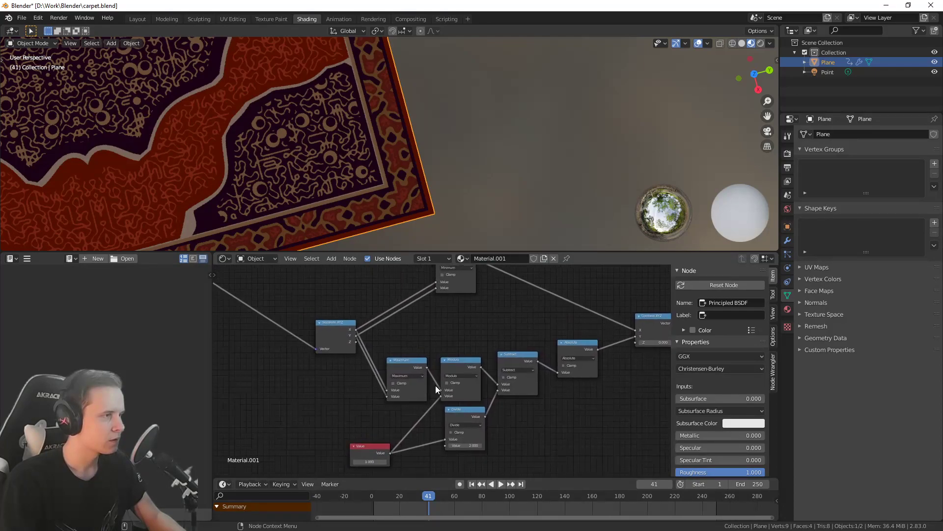
left_click_drag(379, 431, 301, 436)
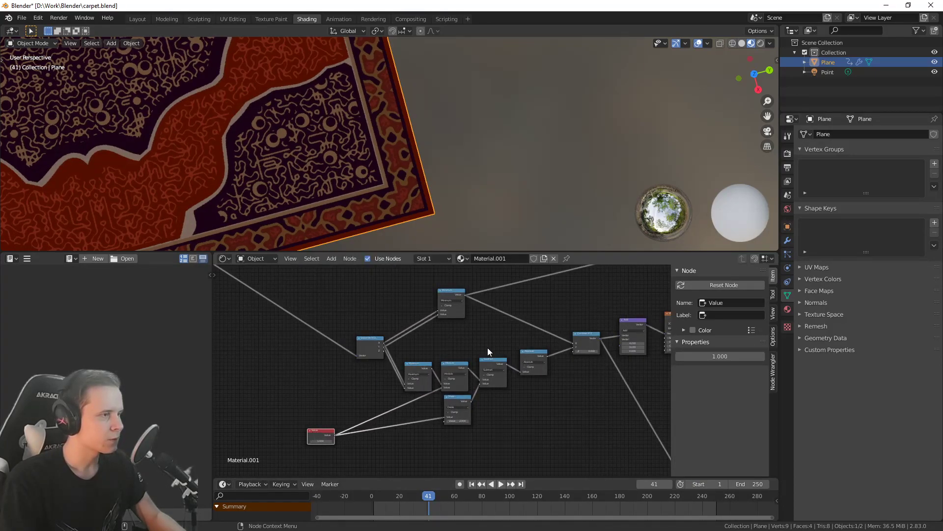
Try 0.030 in the Value node feeding Modulo and Divide and check the effect on the carpet border
scroll(344, 407, "up", 5)
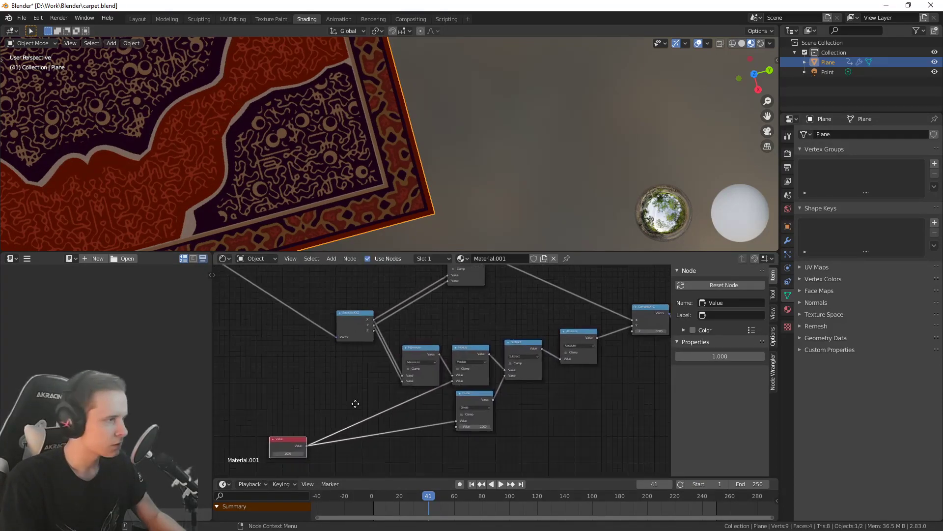
left_click_drag(302, 402, 252, 403)
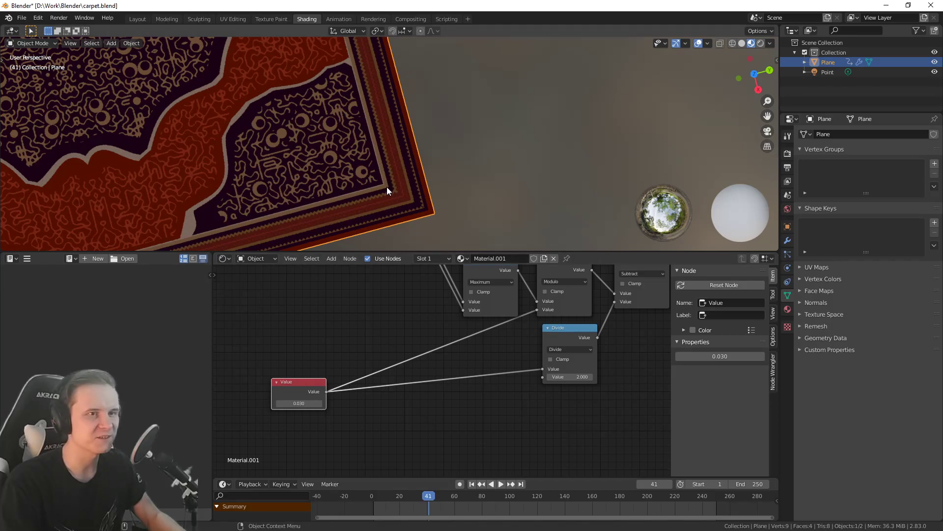
scroll(385, 185, "down", 3)
middle_click_drag(385, 185, 435, 186)
scroll(417, 213, "down", 4)
Try 0.120 in the Value node, inspect the border pattern, and undo the value changes
scroll(387, 193, "up", 6)
left_click_drag(299, 403, 333, 403)
scroll(439, 164, "down", 5)
middle_click_drag(439, 164, 451, 179)
scroll(451, 178, "up", 5)
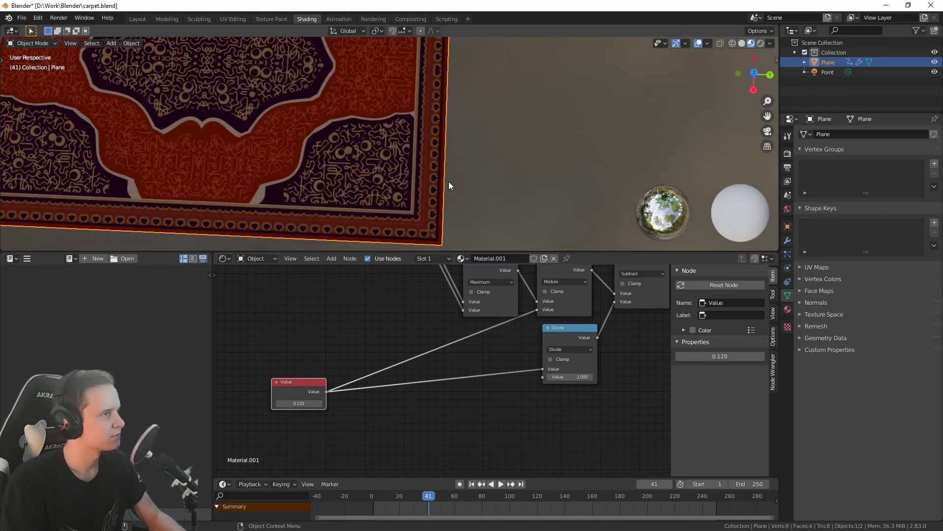
scroll(449, 187, "up", 4)
key("ctrl+z")
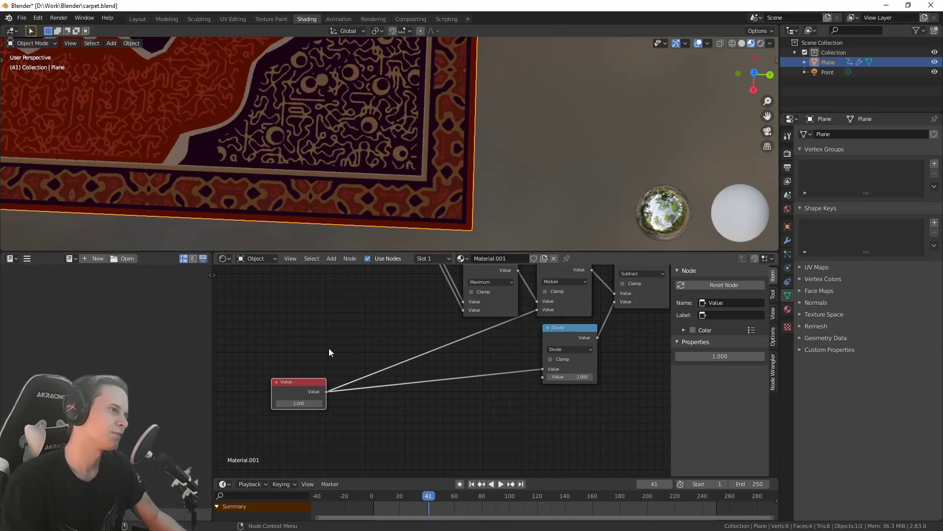
Set the Value node feeding Modulo and Divide to 0.270 and inspect the carpet's border
left_click_drag(296, 402, 263, 402)
scroll(393, 150, "down", 5)
middle_click_drag(393, 150, 420, 157)
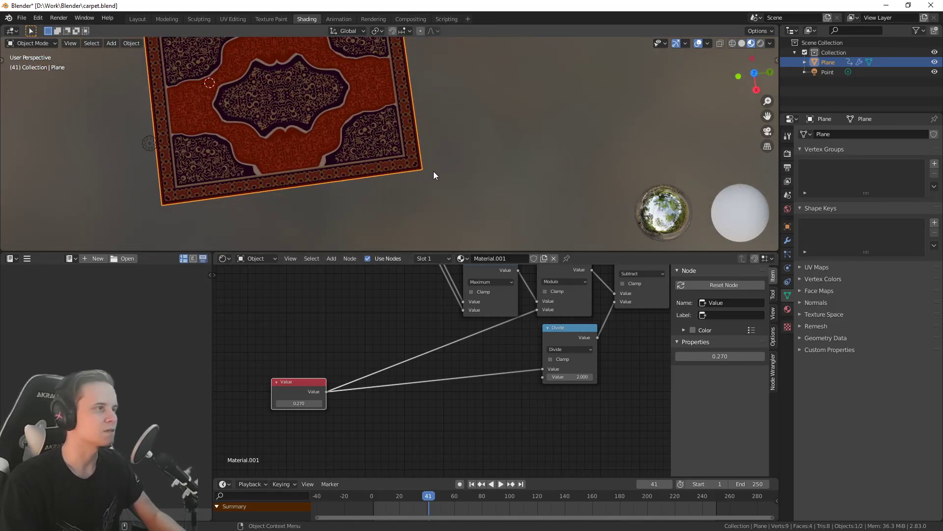
scroll(439, 165, "up", 4)
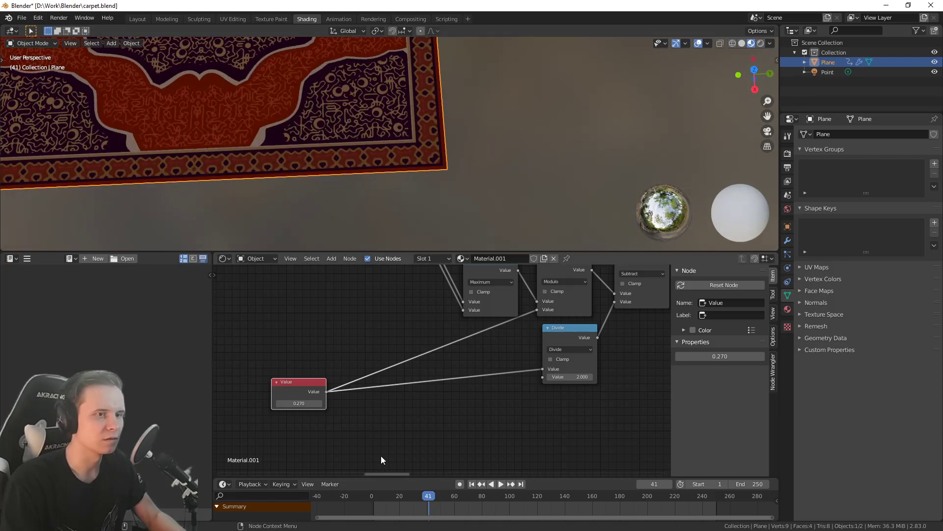
Add a shared reroute point on the Value node's links to Modulo and Divide and reposition it
scroll(414, 320, "down", 7)
middle_click_drag(444, 391, 422, 367)
scroll(425, 367, "up", 5)
middle_click_drag(375, 430, 457, 418)
scroll(457, 418, "down", 1)
right_click_drag(400, 417, 401, 397, "shift")
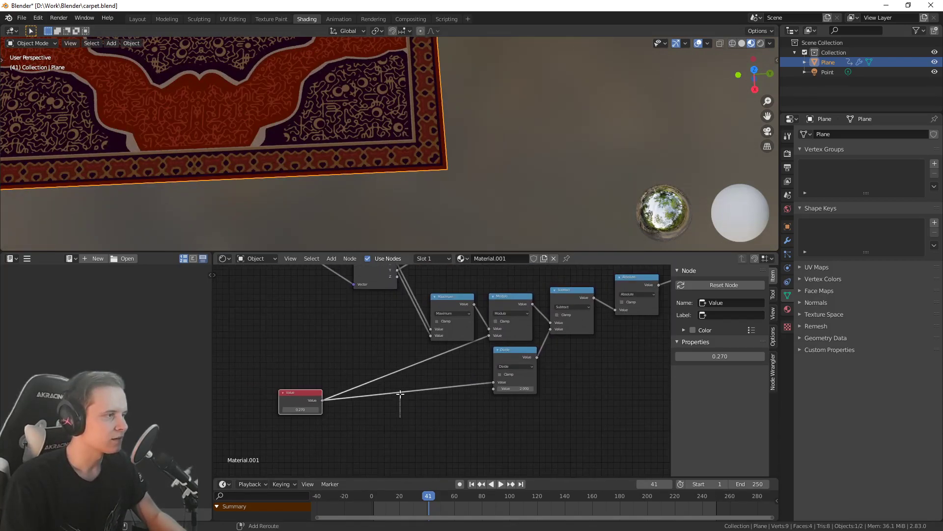
right_click_drag(425, 460, 425, 461, "shift")
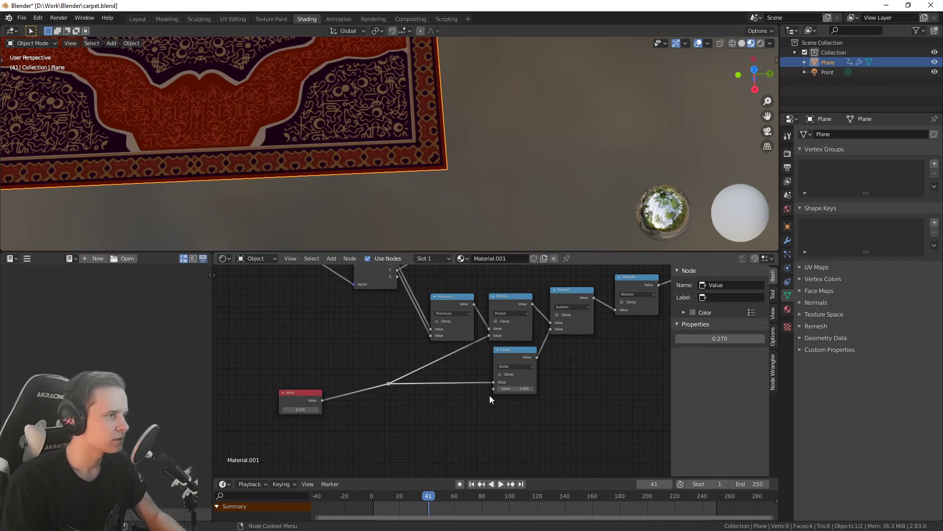
middle_click_drag(458, 402, 436, 414)
key("g")
left_click(501, 385)
Move the Minimum and Combine XYZ nodes closer to the rest of the border node group
middle_click_drag(456, 304, 417, 367)
scroll(429, 369, "down", 5)
left_click_drag(439, 294, 447, 321)
middle_click_drag(581, 332, 548, 324)
scroll(419, 343, "up", 2)
left_click_drag(548, 322, 527, 325)
Reposition the Separate XYZ node slightly farther from the Minimum and Maximum nodes it feeds
middle_click_drag(452, 381, 527, 382)
scroll(445, 362, "down", 2)
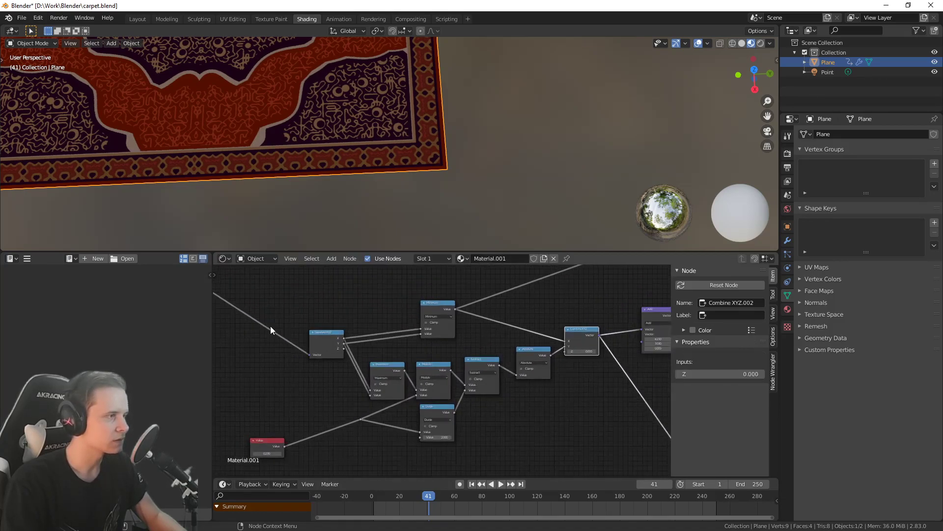
scroll(318, 334, "down", 1)
middle_click_drag(319, 339, 387, 344)
mouse_move(388, 346)
left_mouse_down()
mouse_move(392, 361)
mouse_move(432, 374)
mouse_move(431, 388)
mouse_move(422, 318)
mouse_move(377, 348)
left_mouse_up()
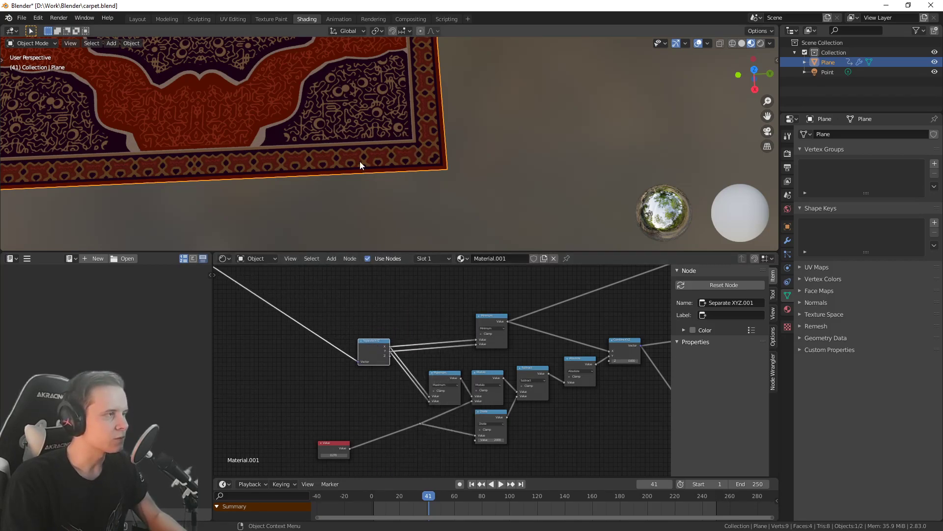
Disconnect the border group's Minimum node from the ColorRamp's factor input
middle_click_drag(400, 336, 354, 335)
middle_click_drag(552, 313, 573, 381)
scroll(425, 396, "down", 2)
scroll(455, 352, "up", 6)
scroll(437, 364, "up", 5)
scroll(614, 359, "down", 4)
middle_click_drag(617, 359, 373, 415)
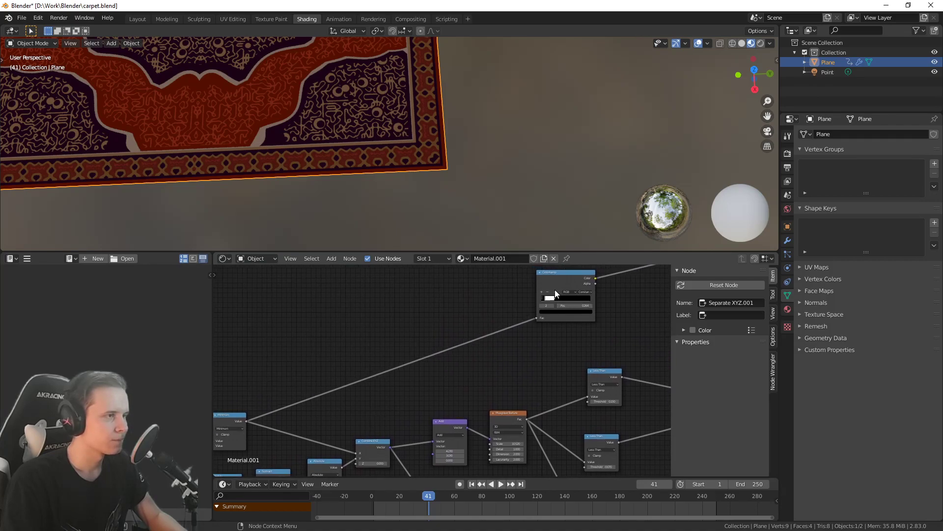
middle_click_drag(555, 291, 507, 350)
scroll(580, 330, "down", 6)
middle_click_drag(585, 330, 521, 351)
scroll(359, 391, "down", 4)
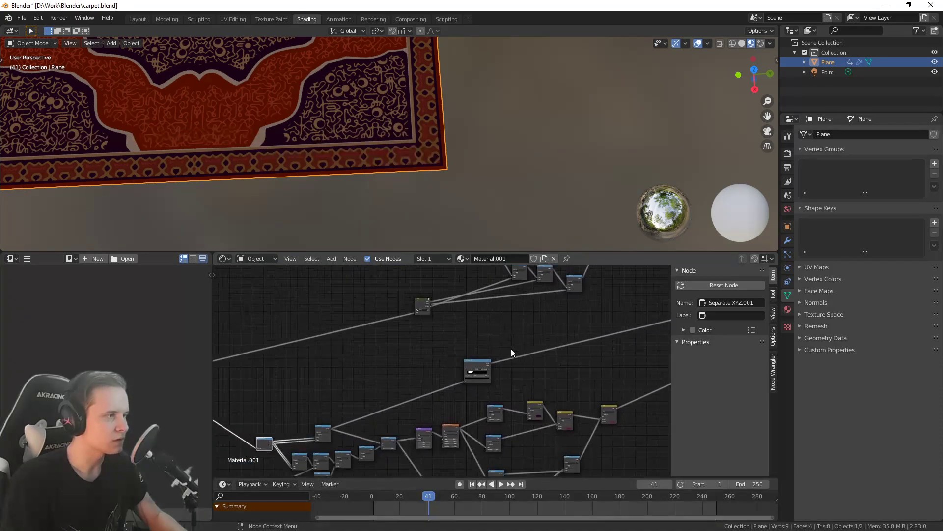
scroll(478, 383, "up", 2)
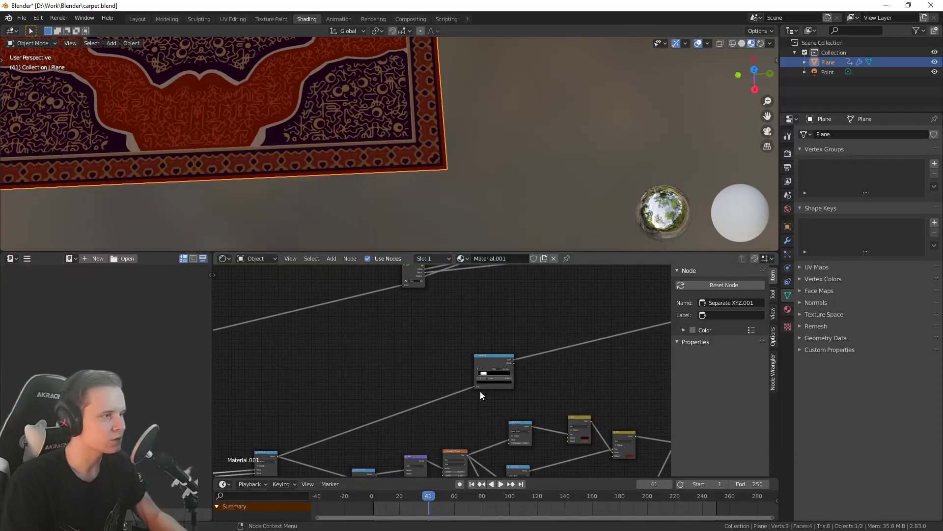
left_click_drag(473, 386, 548, 373)
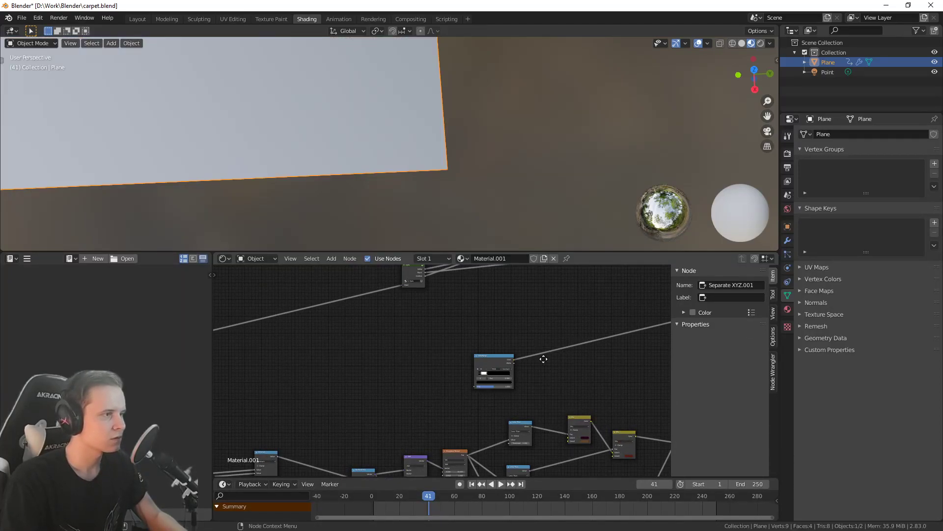
key("ctrl+z")
Move the disconnected ColorRamp and its output reroute point to the stack of other ColorRamps
scroll(559, 317, "down", 5)
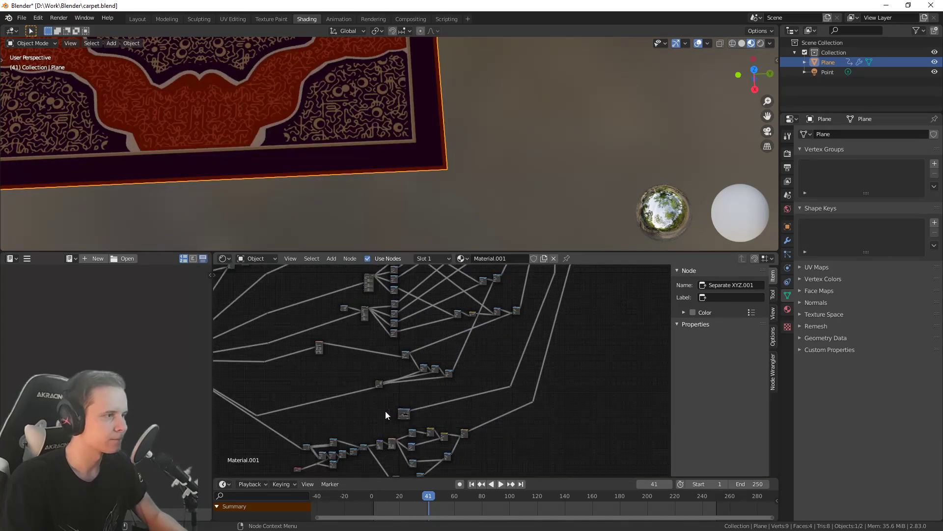
left_click_drag(515, 386, 514, 388)
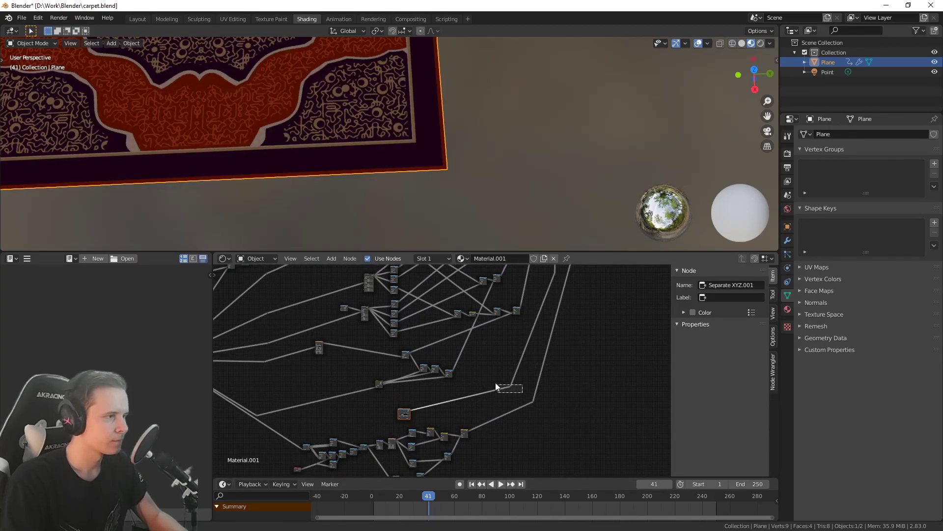
key("g")
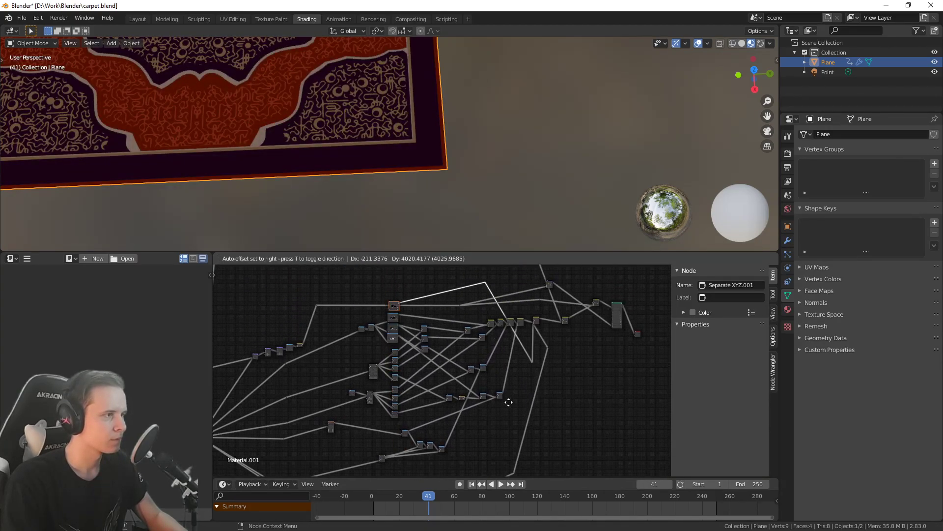
left_click(508, 403)
scroll(491, 384, "up", 5)
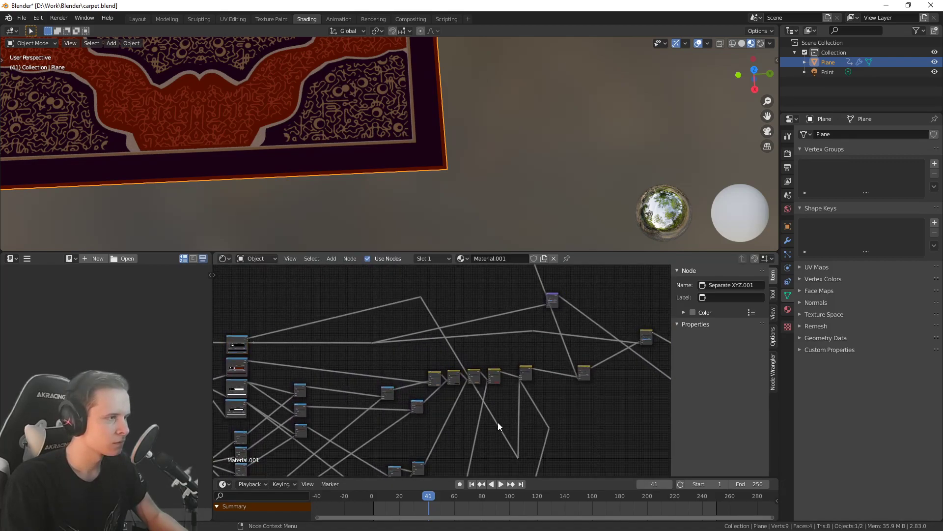
left_click_drag(504, 444, 503, 444)
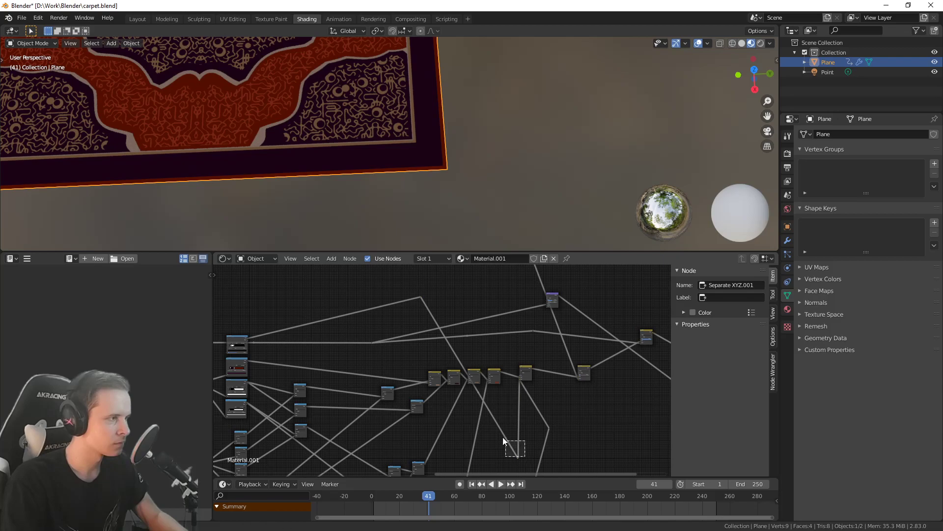
scroll(442, 368, "down", 2)
middle_click_drag(339, 360, 397, 337)
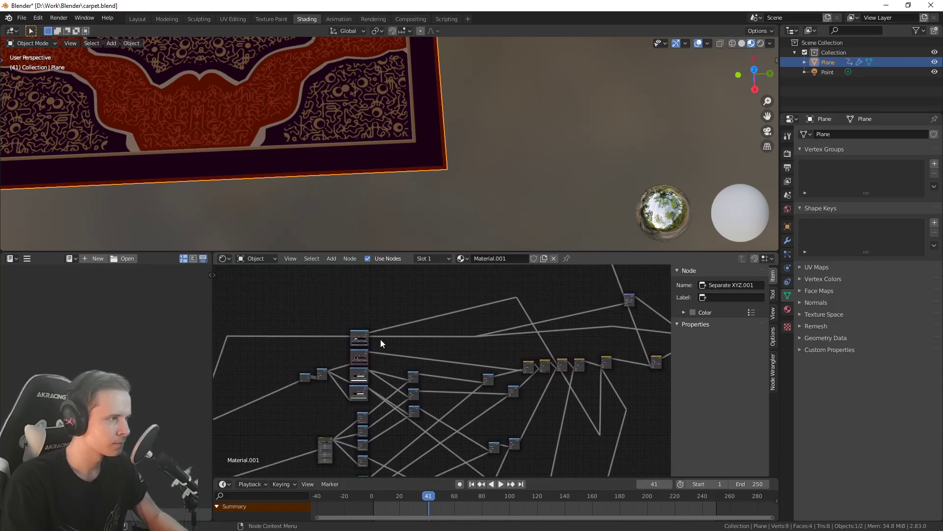
scroll(370, 336, "up", 6)
middle_click_drag(381, 345, 414, 357)
left_click(358, 322)
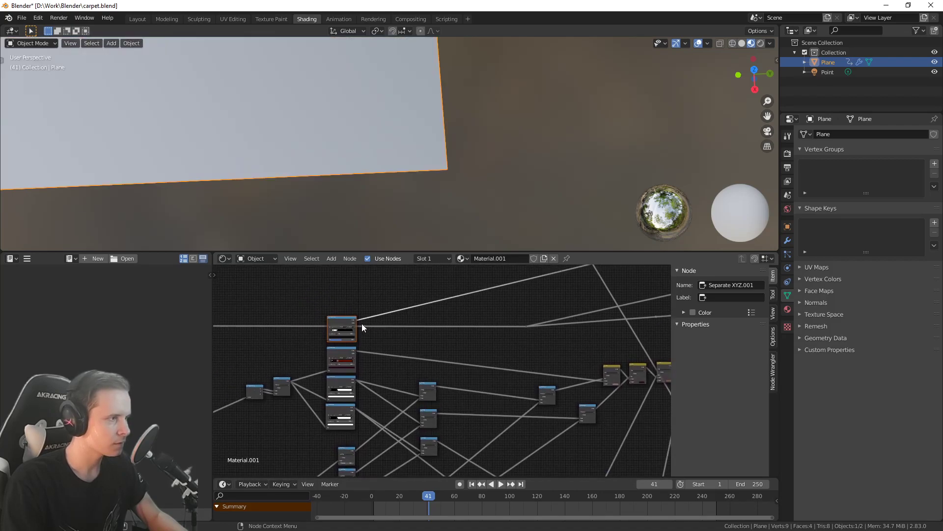
scroll(378, 332, "up", 1)
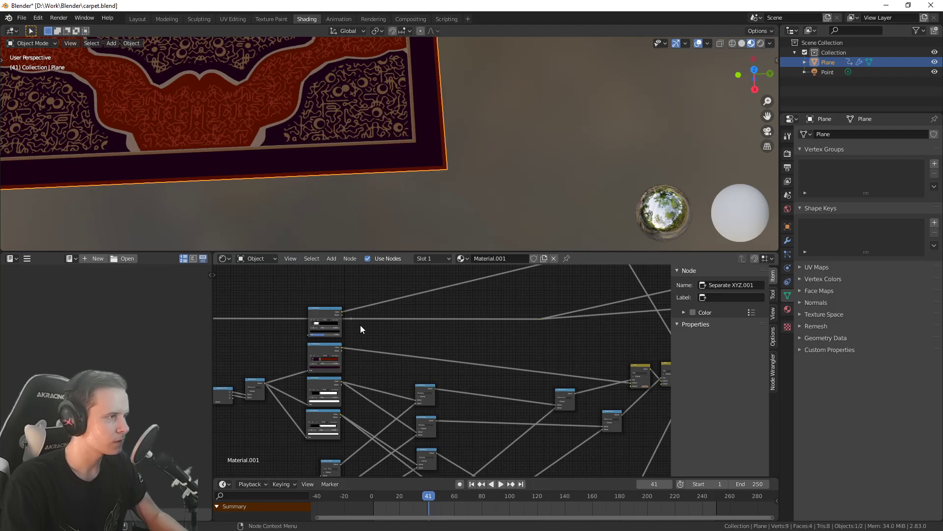
Reposition the reroute points on the moved ColorRamp's output link to shorten its route to the mix nodes
middle_click_drag(360, 325, 506, 430)
scroll(480, 392, "up", 4)
scroll(540, 403, "down", 6)
left_click_drag(525, 377, 472, 339)
middle_click_drag(588, 363, 566, 361)
left_click_drag(560, 314, 544, 335)
key("g")
left_click(502, 388)
middle_click_drag(529, 392, 428, 315)
key("g")
left_click(508, 282)
Connect the Minimum node beside the ColorRamp stack to the moved ColorRamp's factor input
middle_click_drag(320, 322, 502, 359)
scroll(442, 367, "up", 11)
middle_click_drag(410, 358, 408, 387)
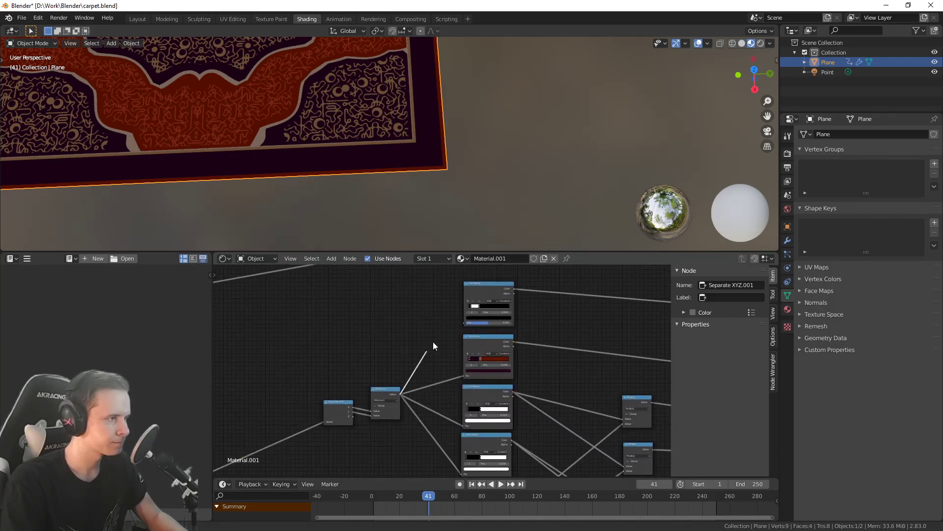
left_click_drag(463, 325, 465, 323)
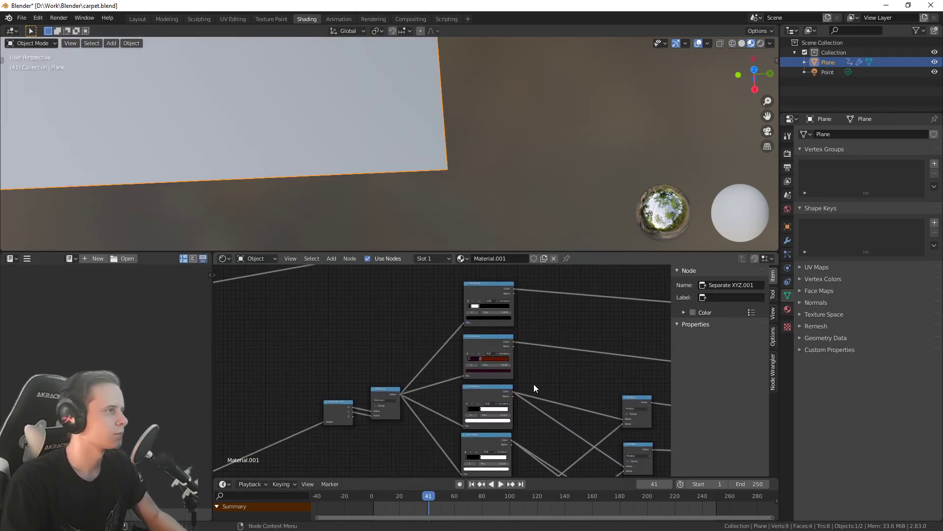
Shift the Value node slightly farther from the border pattern's math nodes
scroll(571, 394, "down", 6)
middle_click_drag(529, 299, 529, 258)
scroll(426, 364, "up", 5)
middle_click_drag(437, 372, 479, 399)
scroll(610, 395, "up", 5)
scroll(483, 391, "up", 4)
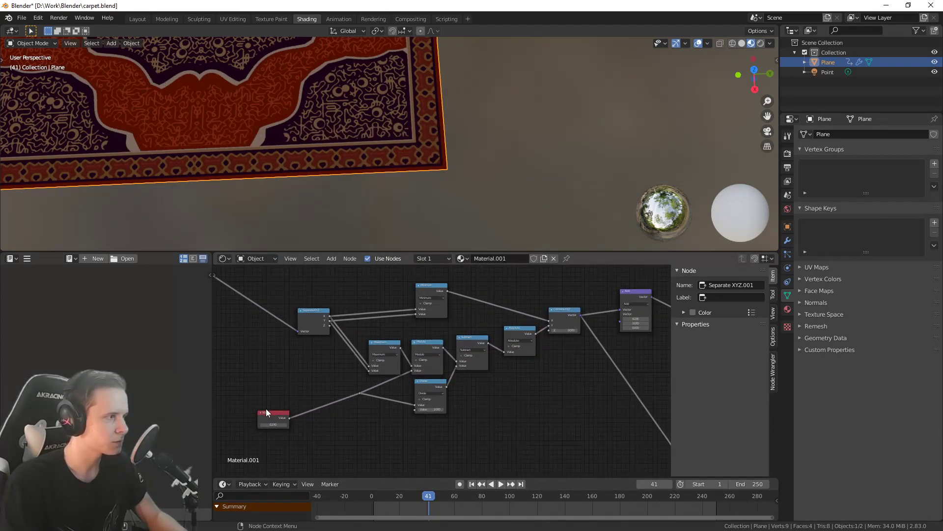
left_click_drag(266, 408, 253, 398)
Add a reroute point on the Combine XYZ output where it branches to the Add node and the lower texture
scroll(544, 356, "down", 1)
middle_click_drag(545, 356, 438, 375)
scroll(437, 375, "up", 3)
middle_click_drag(511, 403, 396, 325)
scroll(395, 325, "down", 3)
scroll(484, 415, "up", 3)
right_click_drag(483, 414, 488, 389, "shift")
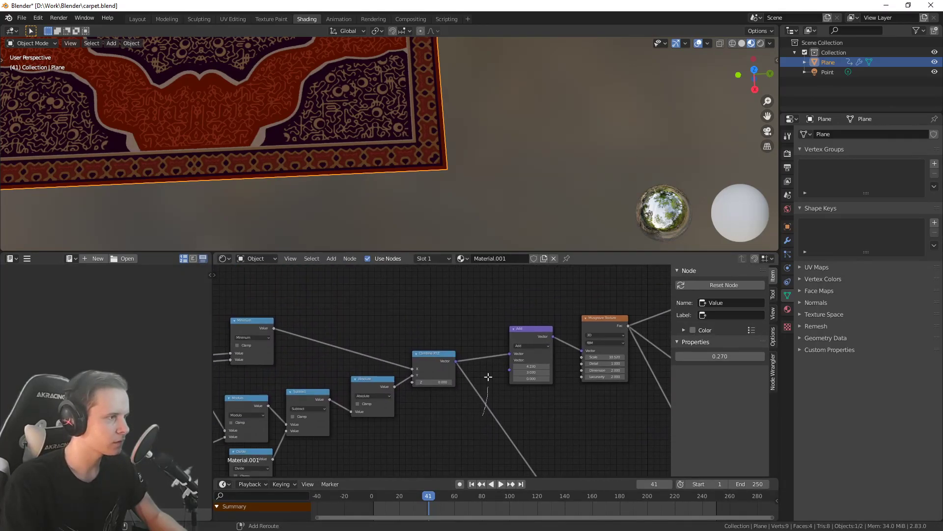
right_click_drag(490, 332, 493, 324, "shift")
Combine the border coordinate nodes, from Separate XYZ through the math nodes to Combine XYZ, into one node group
middle_click_drag(443, 413, 552, 377)
scroll(491, 379, "down", 5)
left_click_drag(291, 300, 560, 438)
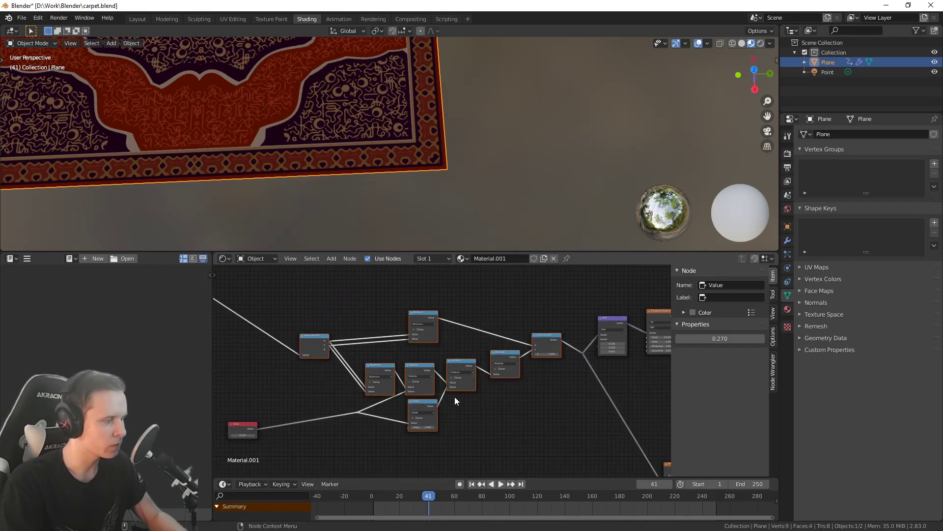
key("g")
left_click(474, 424)
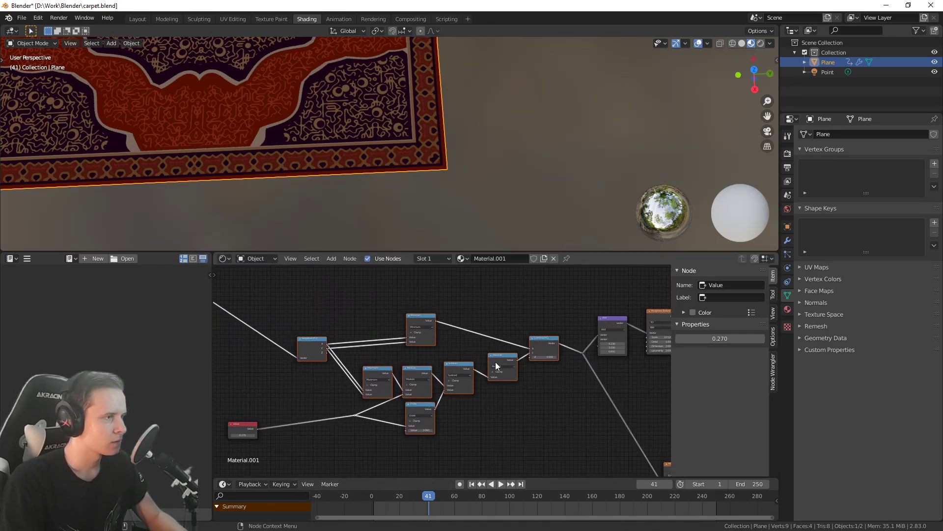
right_click(475, 354)
left_click(446, 361)
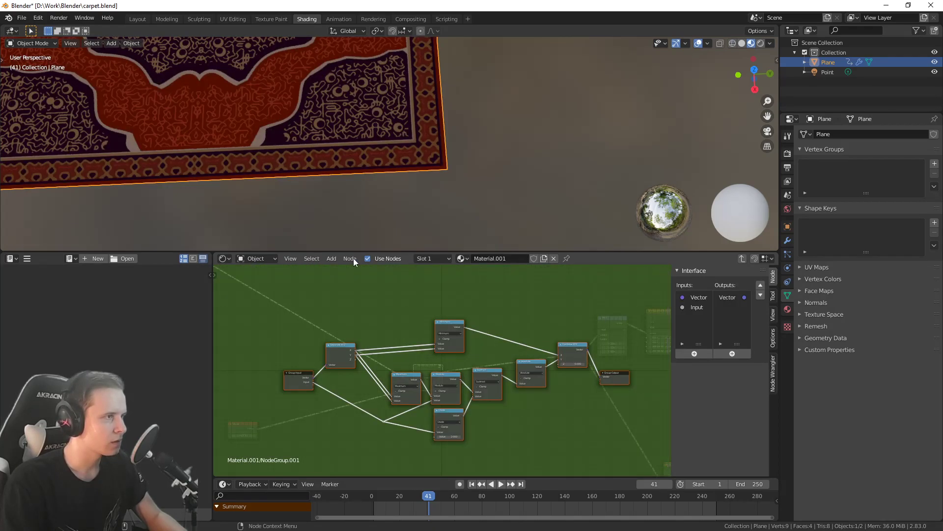
Rename the group's Vector input to Input Coordinates
left_click(697, 297)
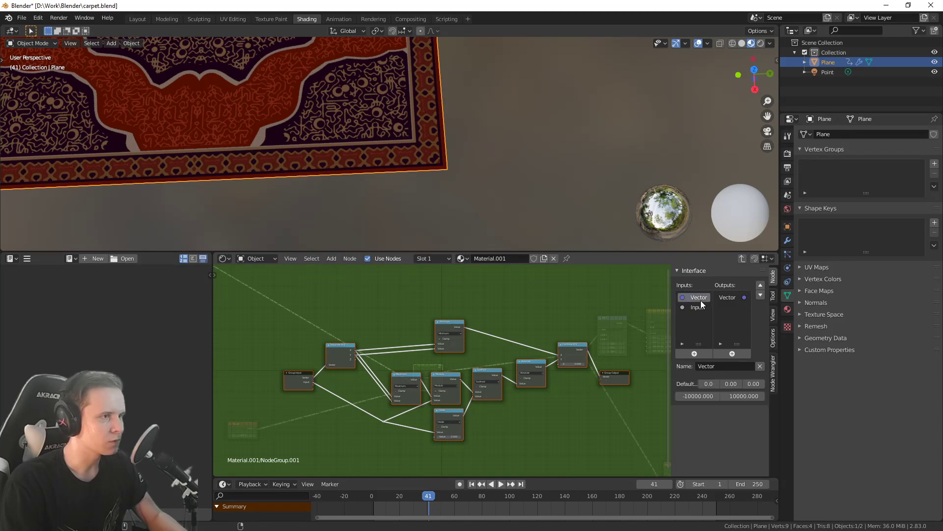
left_click(723, 366)
type("Input Coordinates")
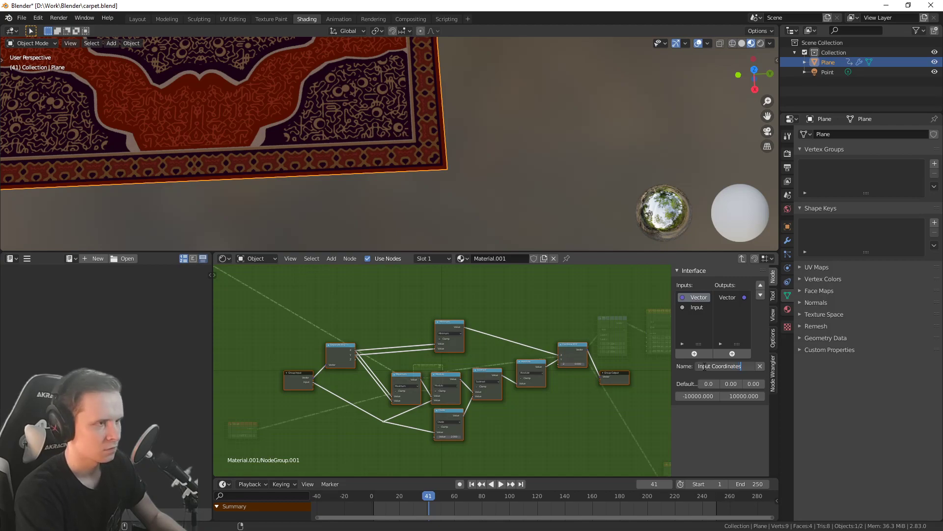
key("Return")
Rename the group's second input to Frequency
left_click(703, 307)
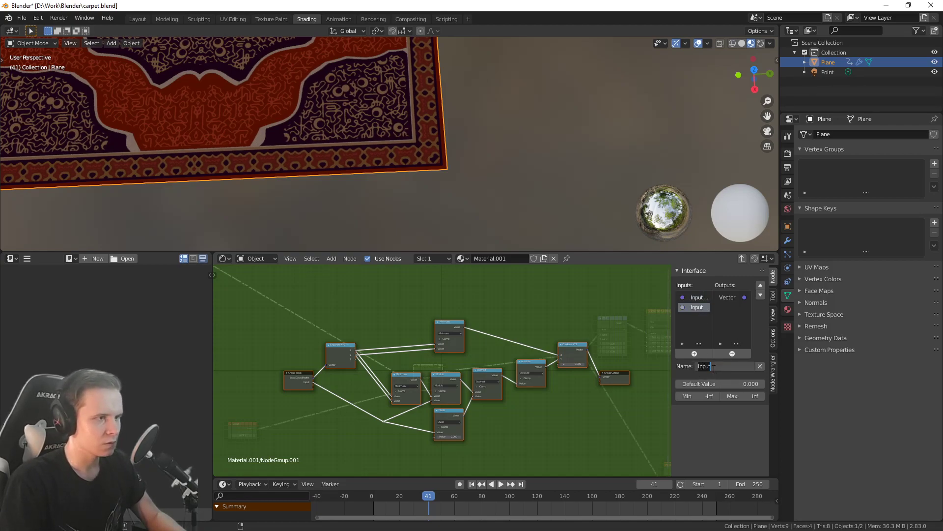
type("Frequency")
key("Return")
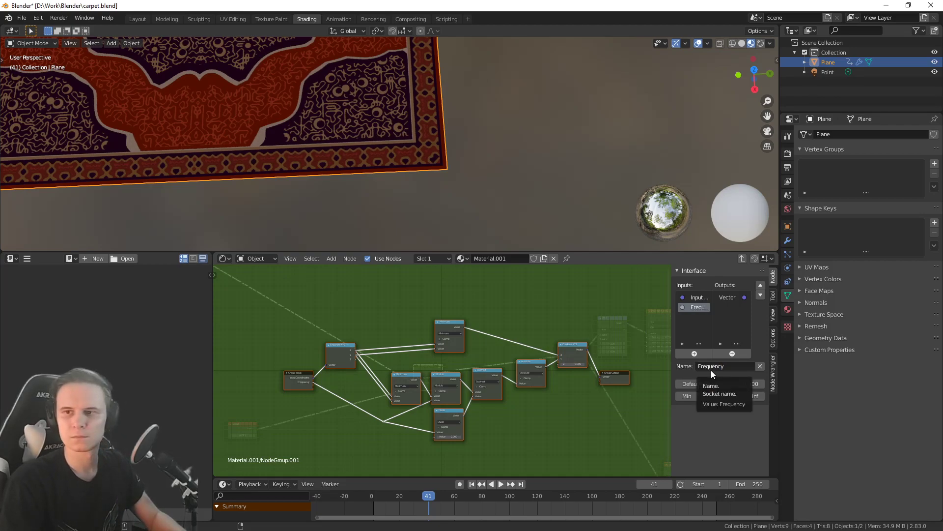
Set the name of the group's second input to Interval
left_click(715, 364)
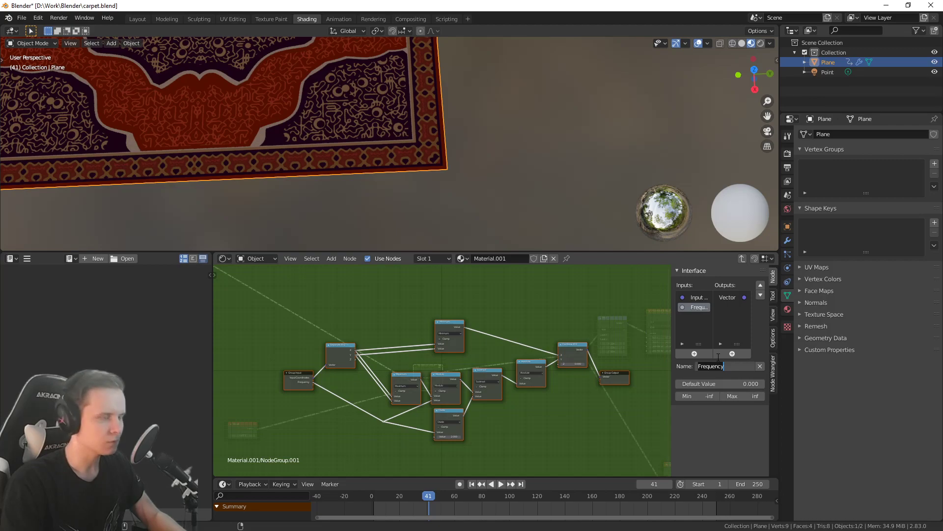
key("BackSpace")
type("Interval")
key("Return")
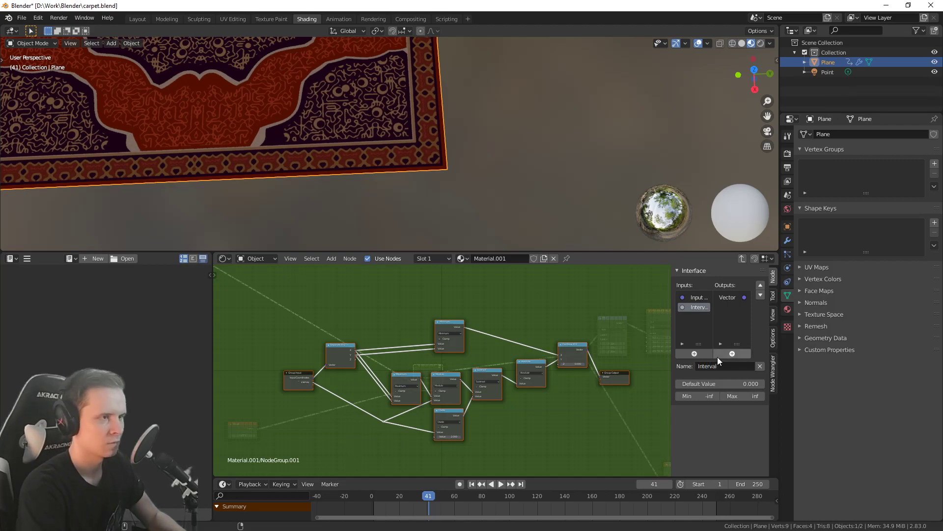
Leave the node group and name it BorderCoordinates
left_click(726, 297)
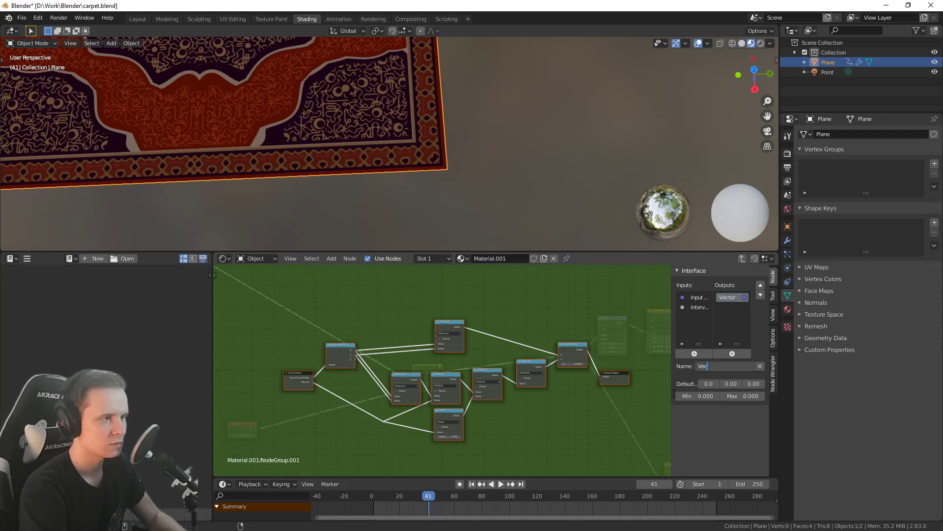
left_click(742, 259)
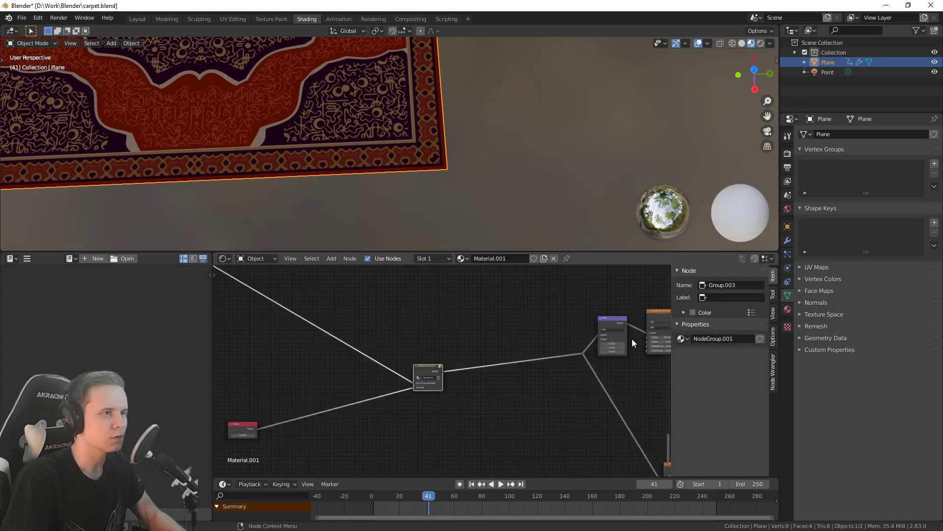
scroll(443, 367, "up", 3)
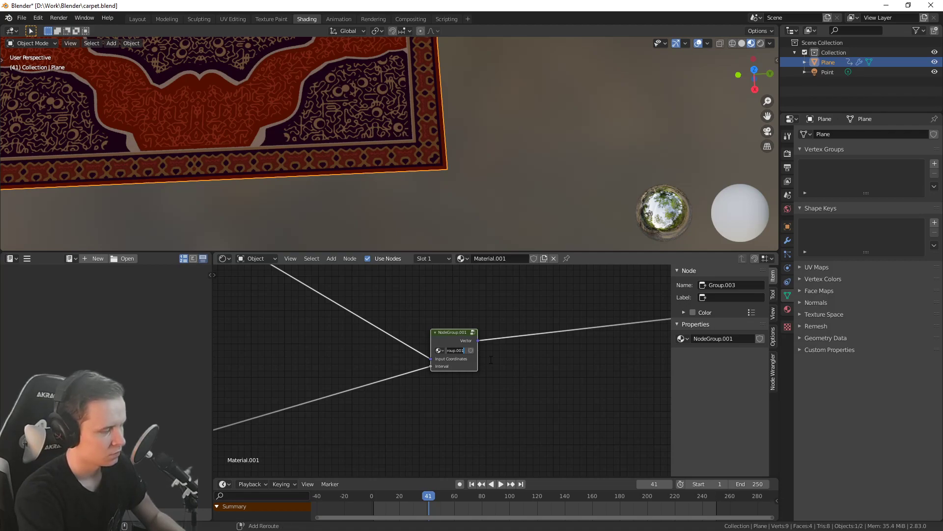
type("Border")
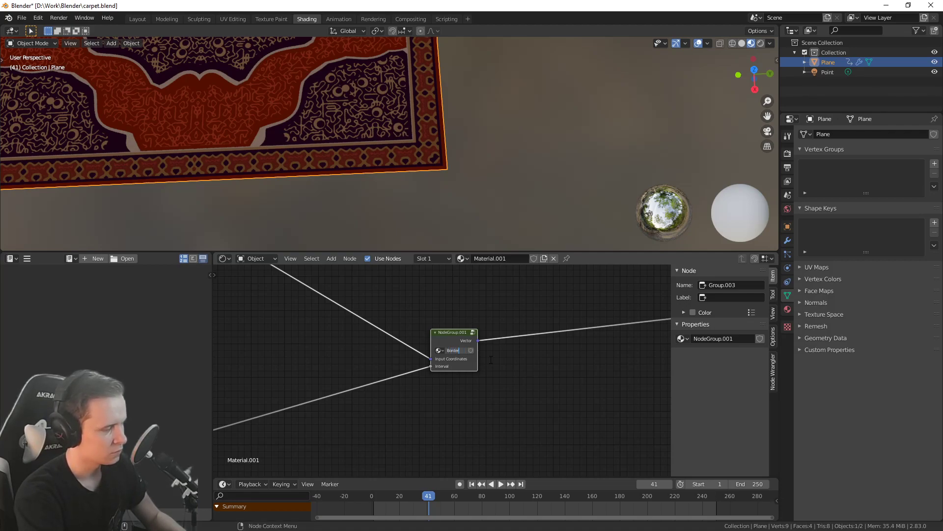
type("Coordinates")
key("Return")
Move the BorderCoordinates group and its Value node closer to the reroute point feeding the border textures
scroll(459, 405, "down", 4)
key("g")
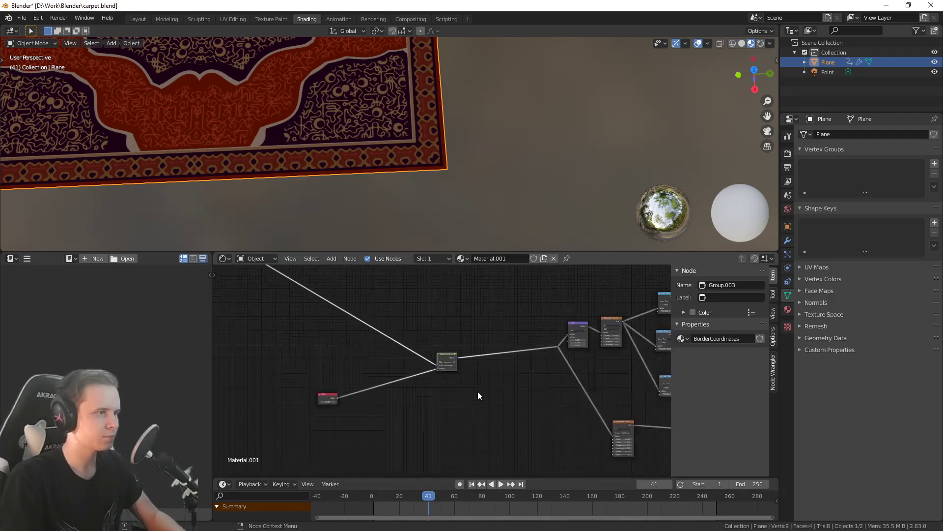
left_click(523, 327)
left_click(326, 401)
key("g")
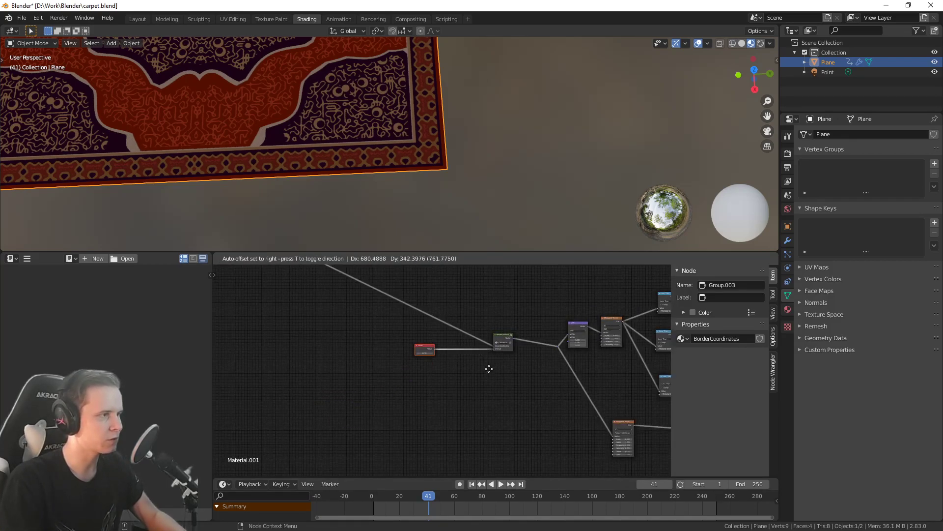
left_click(522, 371)
Duplicate the BorderCoordinates group node and place the copy below the original
scroll(526, 355, "up", 8)
mouse_move(554, 339)
middle_mouse_down()
mouse_move(453, 369)
mouse_move(539, 341)
middle_mouse_up()
left_click(485, 311)
scroll(515, 368, "down", 4)
middle_click_drag(522, 377, 439, 351)
scroll(451, 340, "down", 3)
key("shift+d")
left_click(454, 426)
Duplicate the Value node beside the copied BorderCoordinates group and connect it to the copy's Interval input
middle_click_drag(461, 380, 419, 396)
scroll(508, 349, "up", 2)
left_click(422, 274)
key("shift+d")
left_click(420, 435)
scroll(451, 409, "up", 4)
left_click_drag(394, 416, 462, 426)
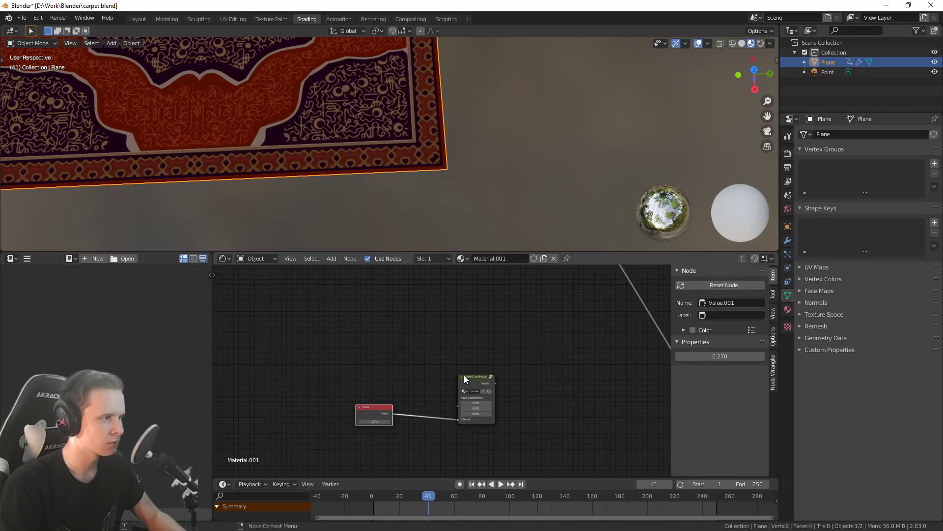
Add and reposition a reroute point on the incoming coordinates link, and connect it to the copied group's Input Coordinates
scroll(460, 396, "down", 3)
middle_click_drag(455, 401, 483, 426)
right_click_drag(410, 285, 381, 310, "shift")
key("g")
left_click(367, 420)
middle_click_drag(437, 420, 422, 392)
left_click_drag(366, 370, 459, 435)
Move the copied BorderCoordinates group and its Value node farther down, clear of the existing border nodes
middle_click_drag(509, 409, 421, 376)
scroll(421, 376, "down", 5)
left_click_drag(332, 410, 413, 374)
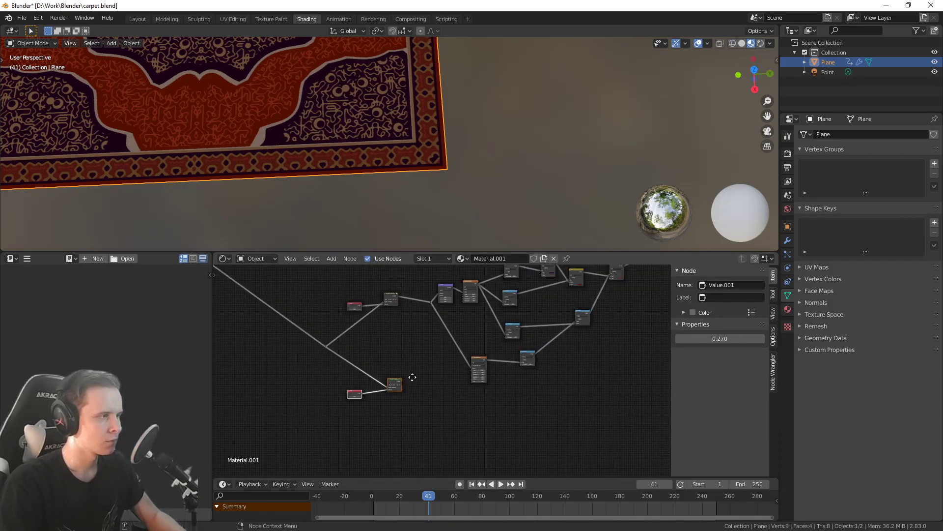
key("g")
left_click(412, 409)
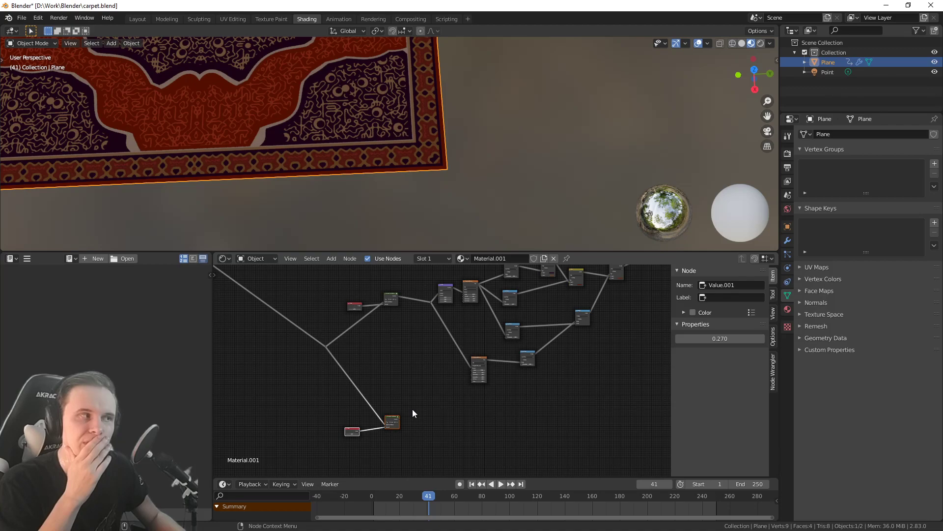
scroll(414, 411, "up", 4)
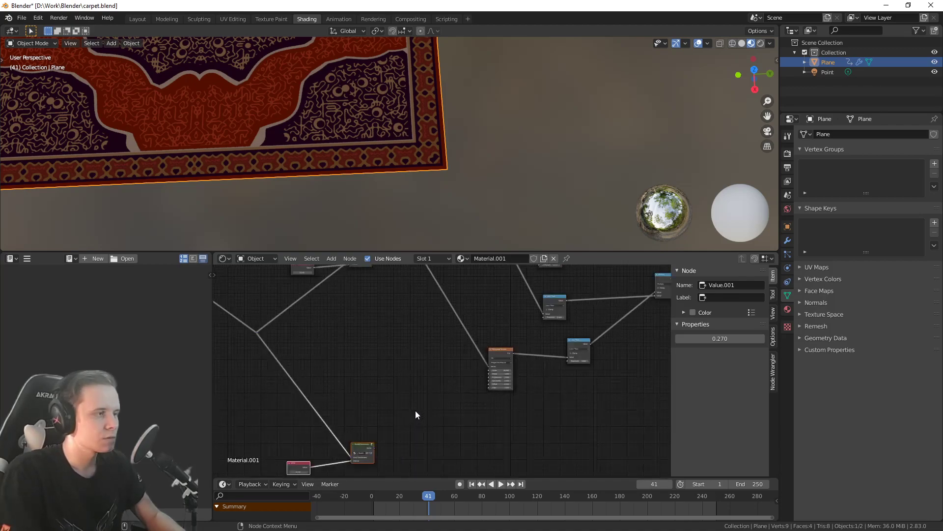
scroll(456, 349, "up", 2)
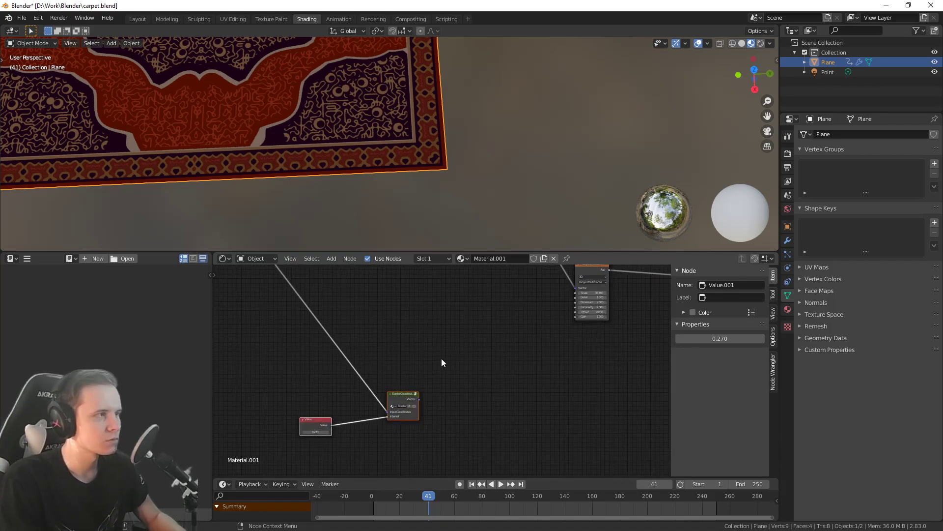
middle_click_drag(438, 400, 438, 377)
scroll(439, 379, "up", 2)
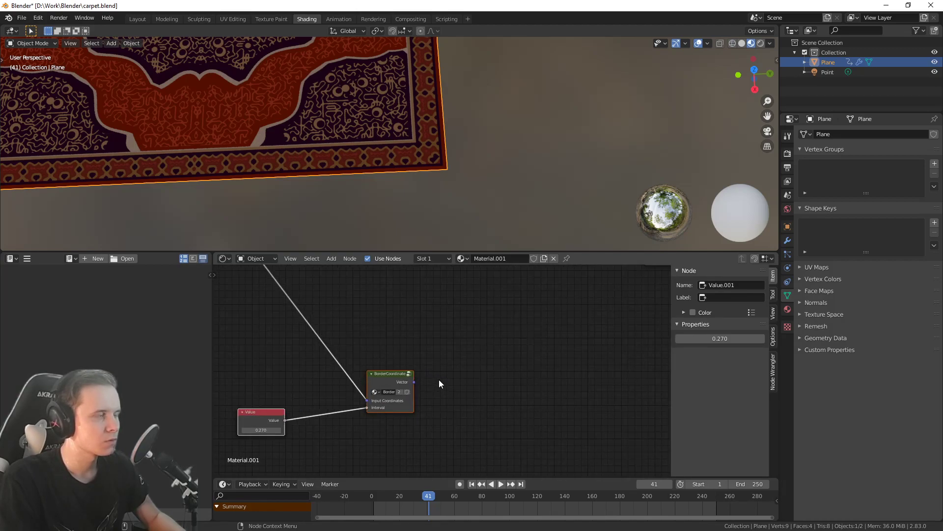
scroll(437, 380, "up", 4)
mouse_move(449, 379)
middle_mouse_down()
mouse_move(462, 379)
mouse_move(438, 371)
middle_mouse_up()
scroll(460, 378, "down", 6)
key("shift+a")
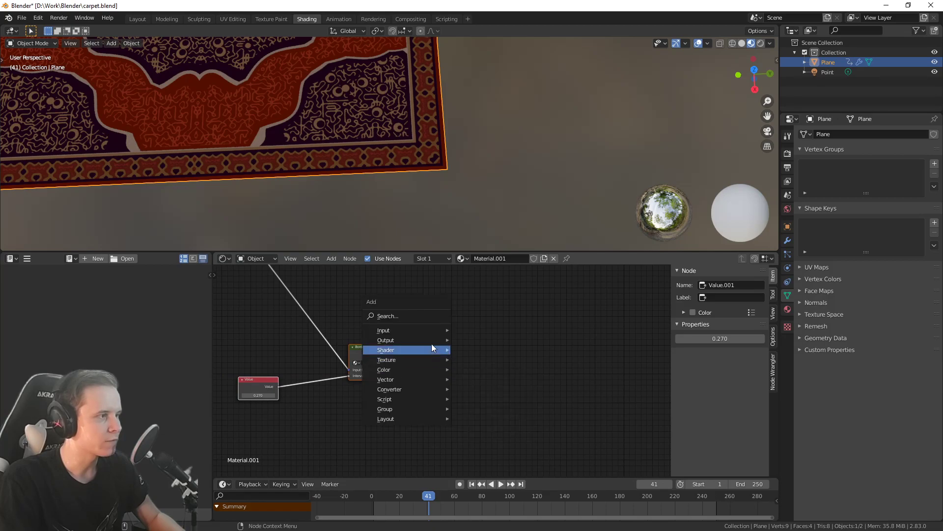
mouse_move(428, 329)
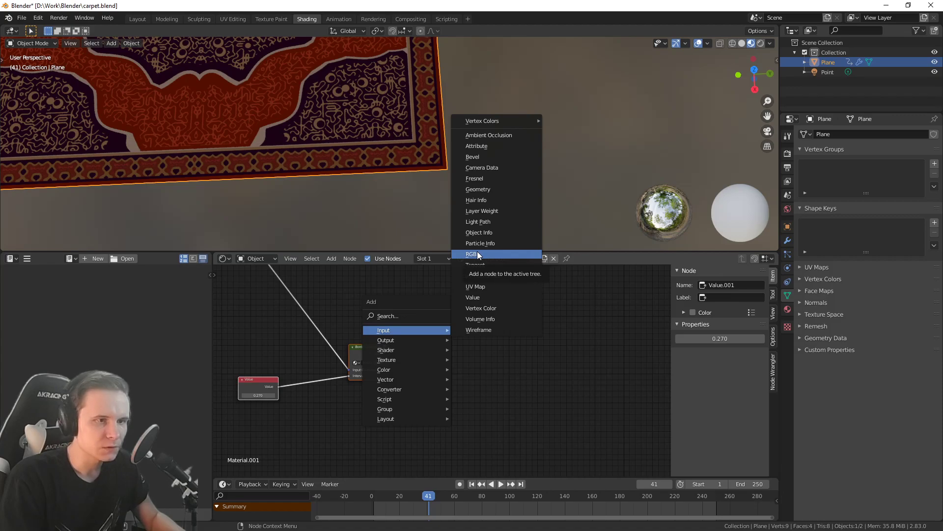
Examine the whole carpet's pattern and the copied BorderCoordinates node
middle_click_drag(239, 96, 484, 132)
scroll(463, 138, "down", 1)
scroll(460, 130, "down", 1)
scroll(510, 147, "up", 3)
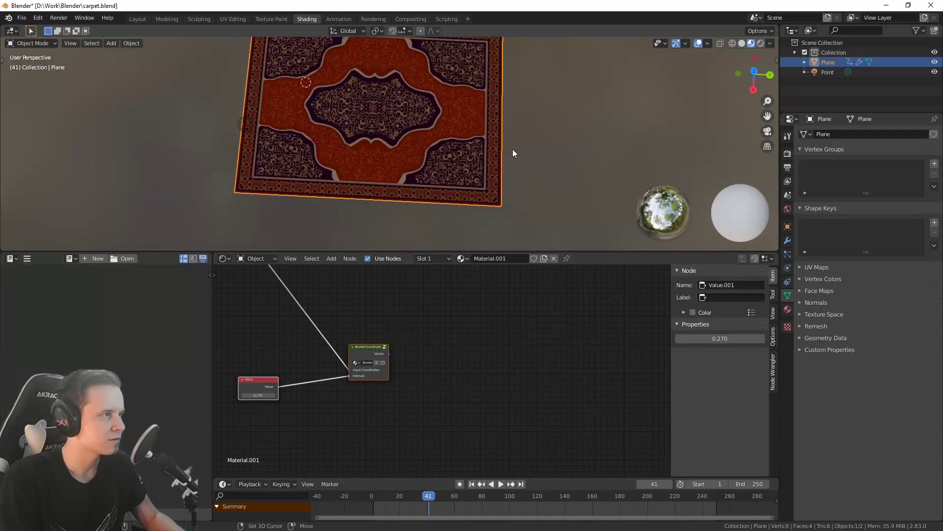
scroll(482, 320, "up", 3)
middle_click_drag(374, 305, 483, 403)
scroll(425, 349, "up", 4)
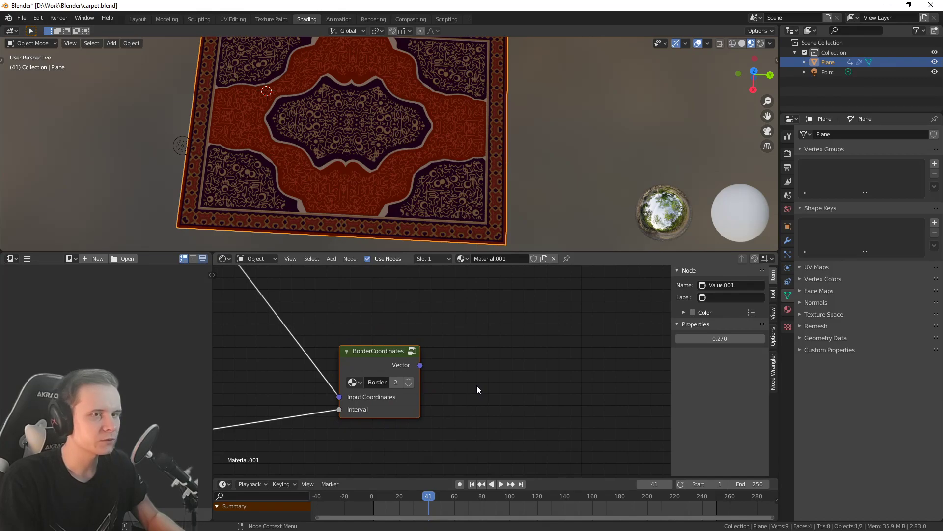
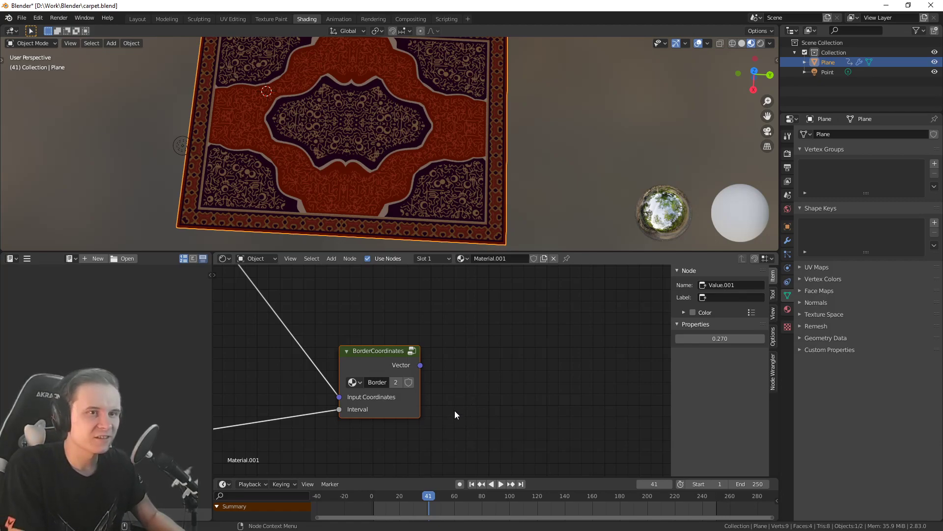
scroll(476, 368, "up", 3)
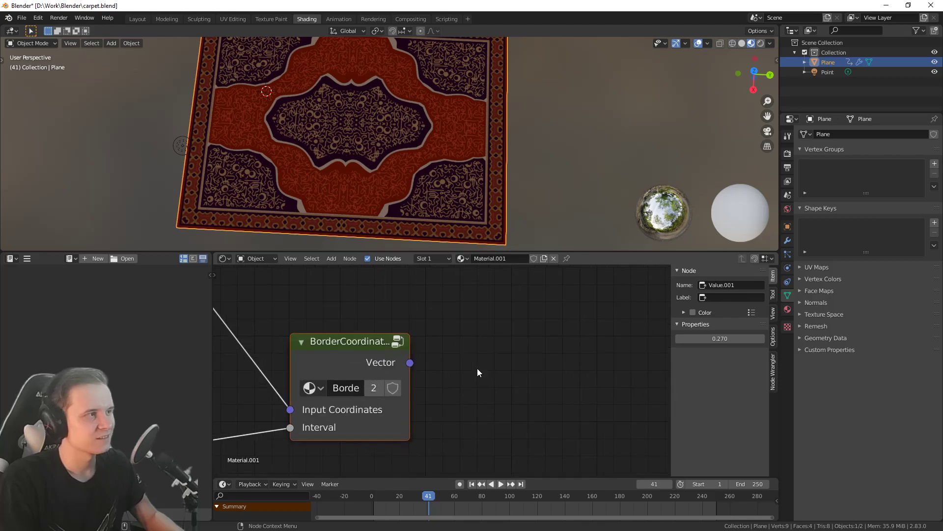
left_click(415, 335)
middle_click_drag(570, 361, 464, 362)
scroll(458, 332, "down", 2)
scroll(458, 332, "up", 2)
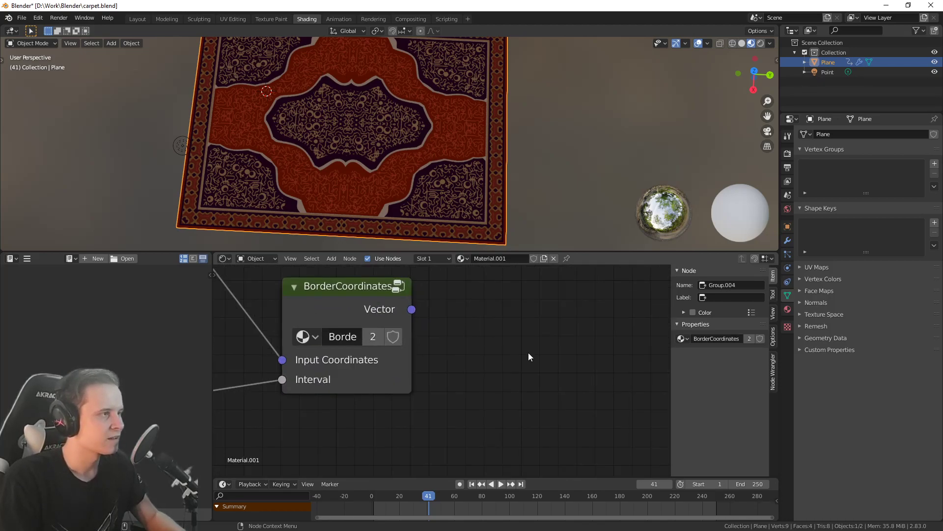
middle_click_drag(524, 352, 485, 352)
scroll(486, 353, "down", 1)
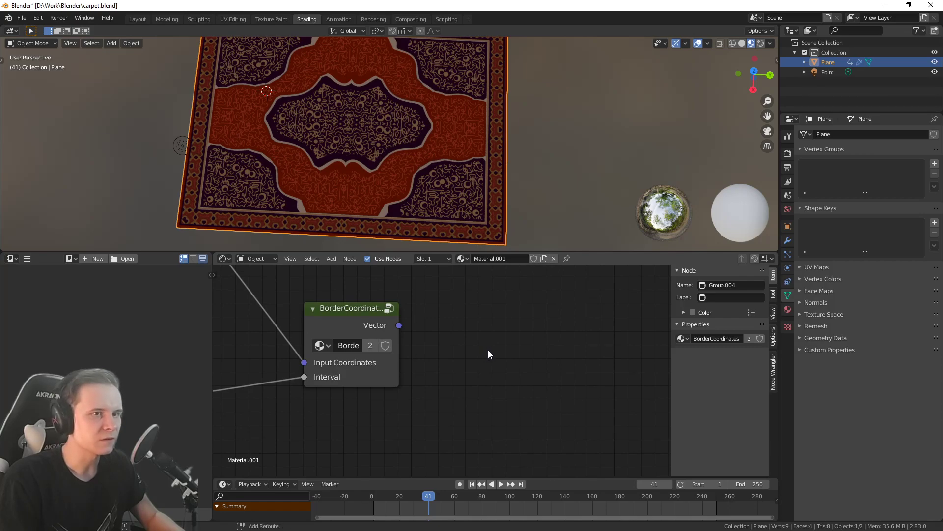
key("shift+a")
mouse_move(478, 349)
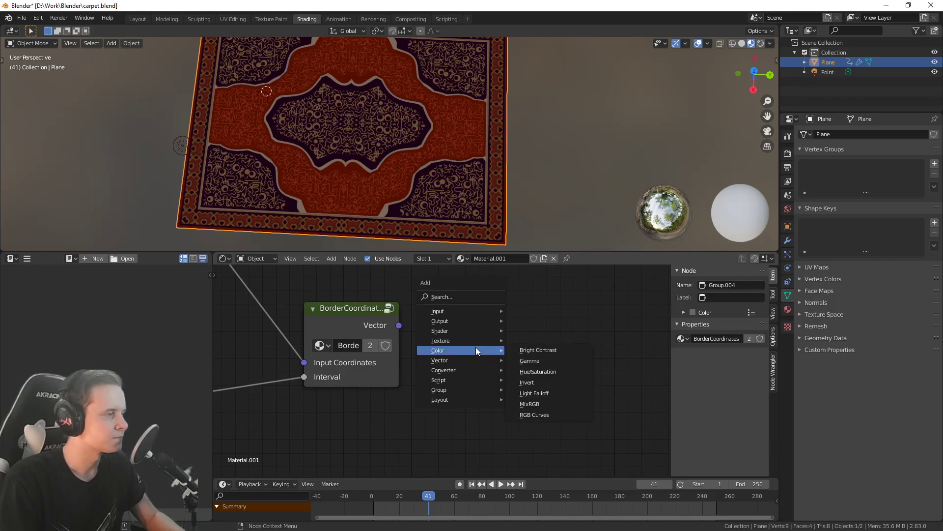
mouse_move(480, 313)
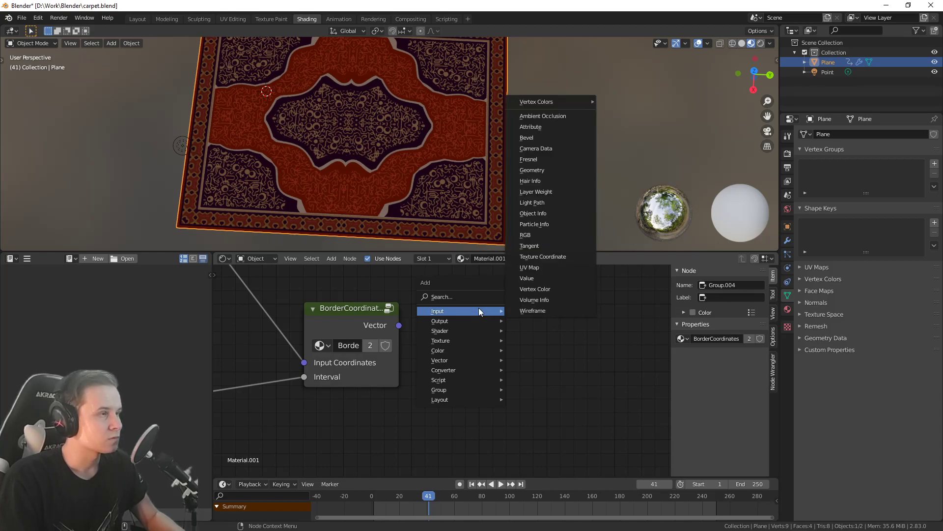
Add a Wave Texture node beside the copied BorderCoordinates group's output
scroll(459, 326, "down", 2)
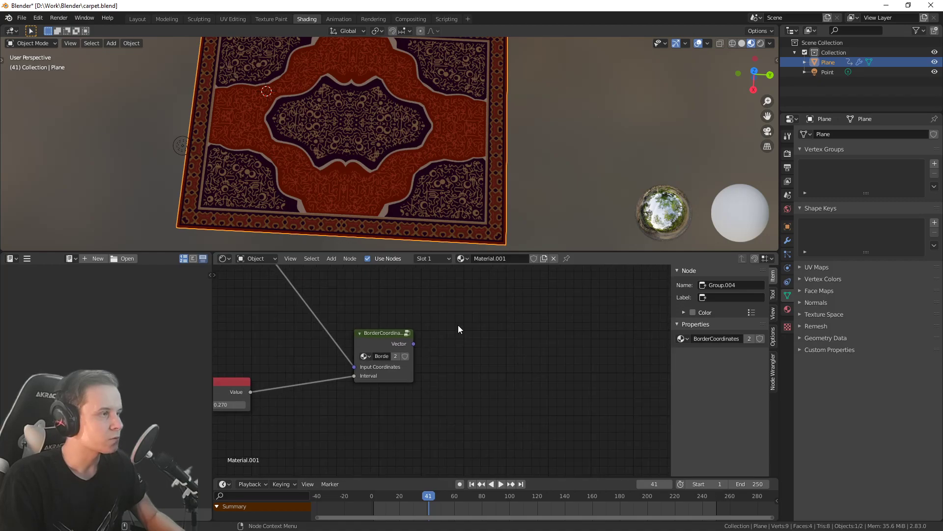
scroll(462, 342, "up", 3)
key("shift+a")
mouse_move(458, 332)
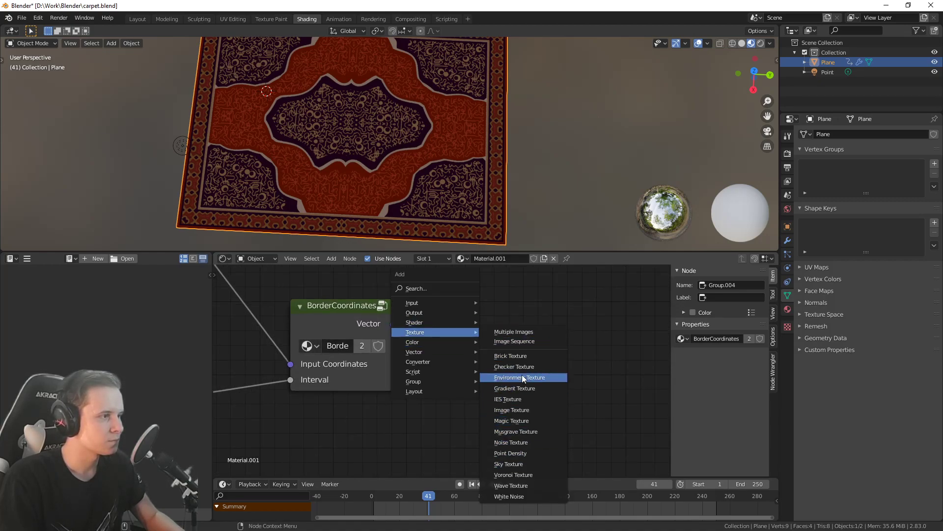
left_click(511, 486)
left_click(459, 292)
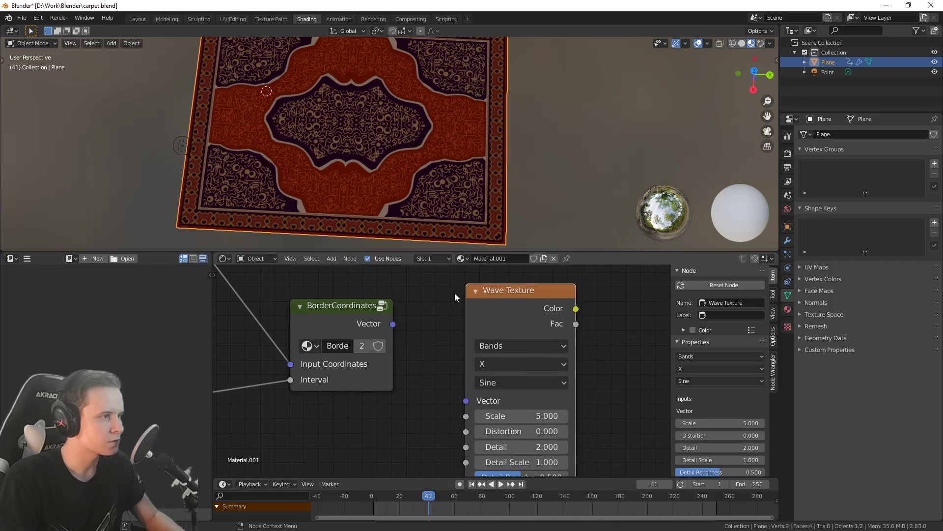
Try feeding the BorderCoordinates vector into the Wave Texture and preview it with the bands direction set to Y
left_click_drag(392, 323, 467, 400)
middle_click_drag(627, 362, 580, 303)
scroll(566, 320, "up", 1)
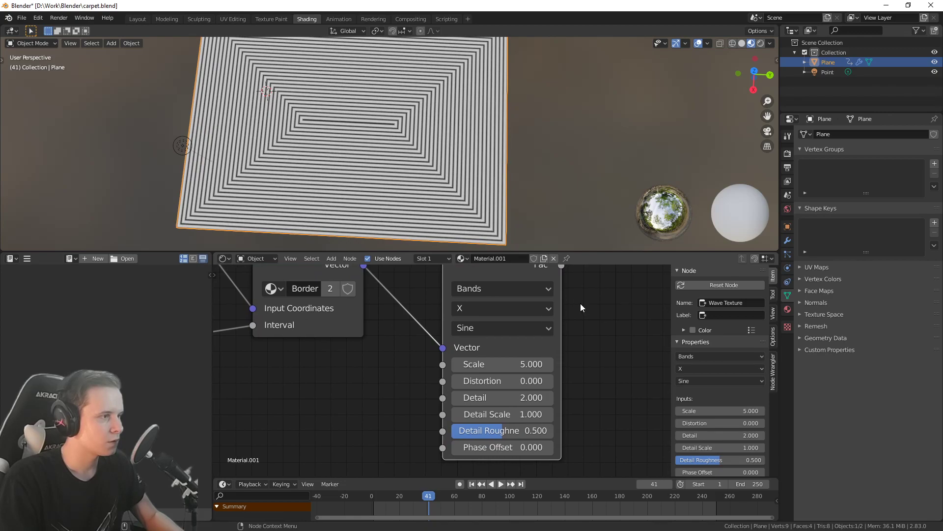
scroll(595, 365, "down", 4)
middle_click_drag(586, 344, 594, 359)
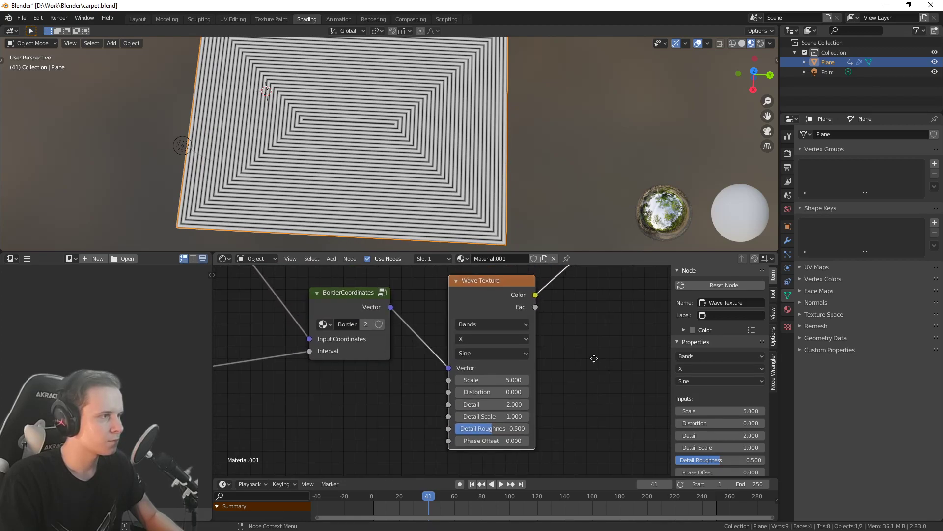
left_click(504, 339)
left_click(479, 358)
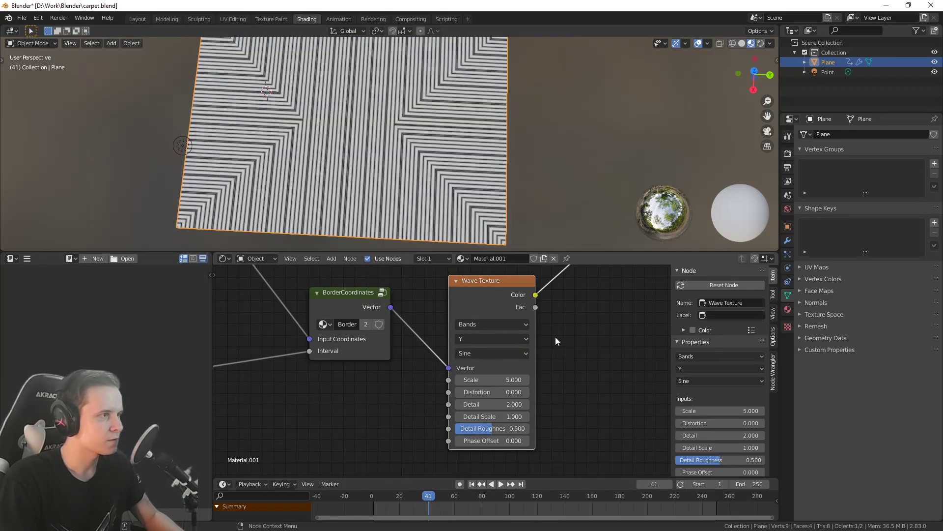
scroll(455, 162, "up", 4)
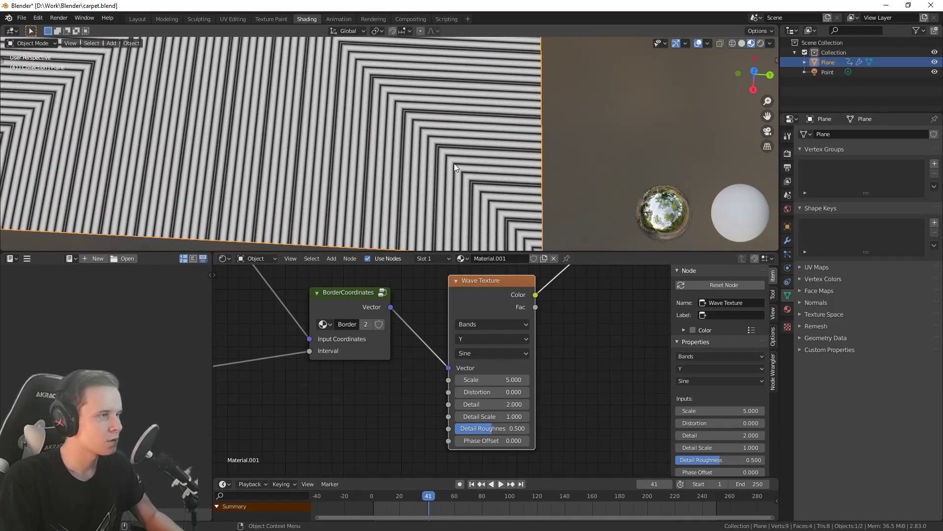
scroll(453, 165, "down", 1)
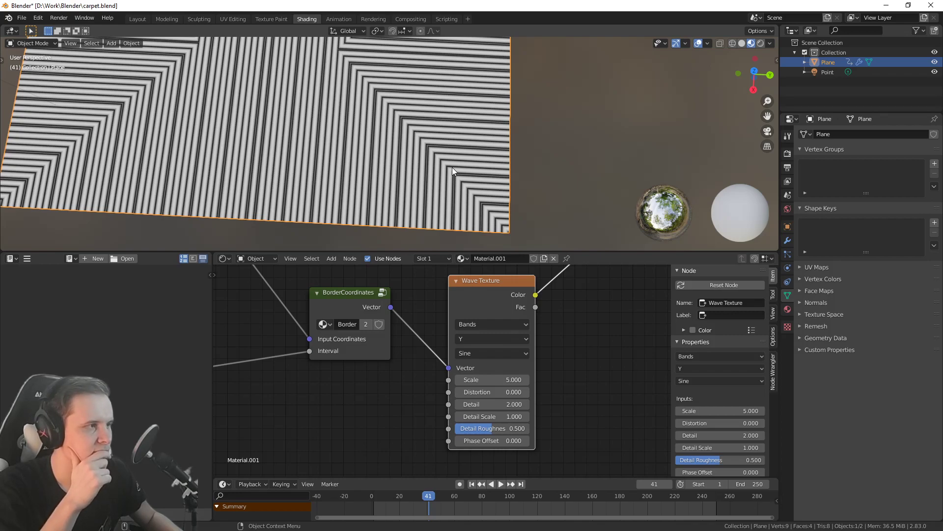
Undo the Wave Texture's direction change, its preview and its vector link
key("ctrl+z")
key("ctrl+z")
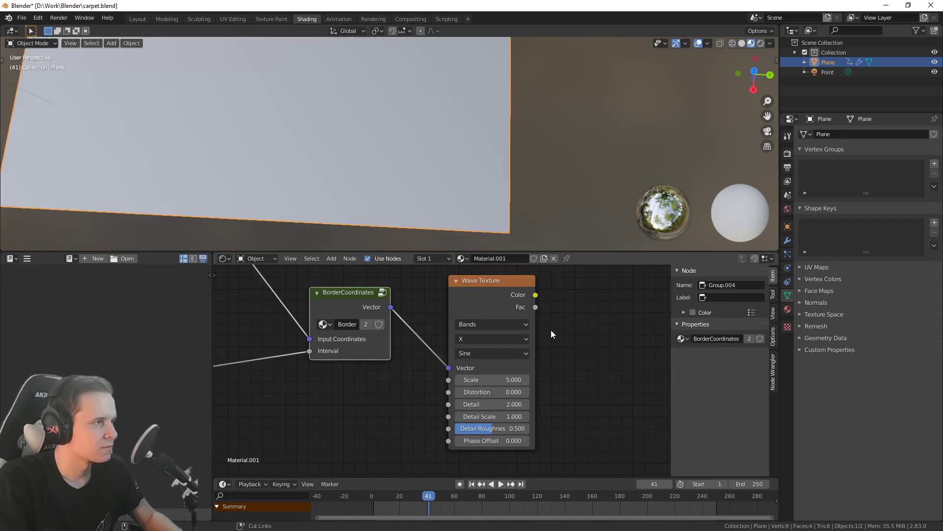
key("ctrl+z")
Examine the carpet's border pattern around its outer corner
scroll(406, 311, "down", 2)
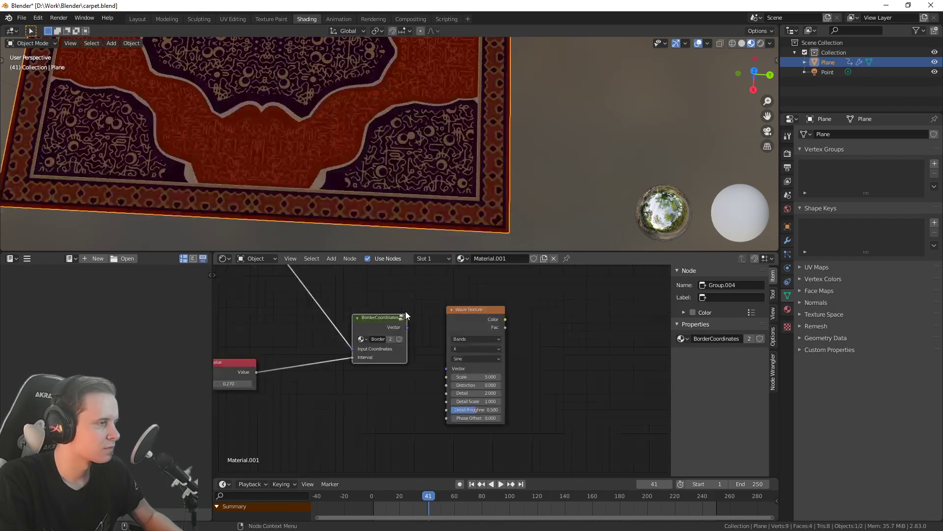
middle_click_drag(405, 311, 440, 329)
scroll(441, 329, "up", 2)
scroll(449, 187, "up", 3)
scroll(450, 181, "down", 3)
mouse_move(450, 183)
middle_mouse_down("shift")
mouse_move(427, 154)
mouse_move(439, 170)
middle_mouse_up("shift")
scroll(427, 153, "up", 4)
scroll(430, 172, "up", 2)
middle_click_drag(516, 185, 447, 173, "shift")
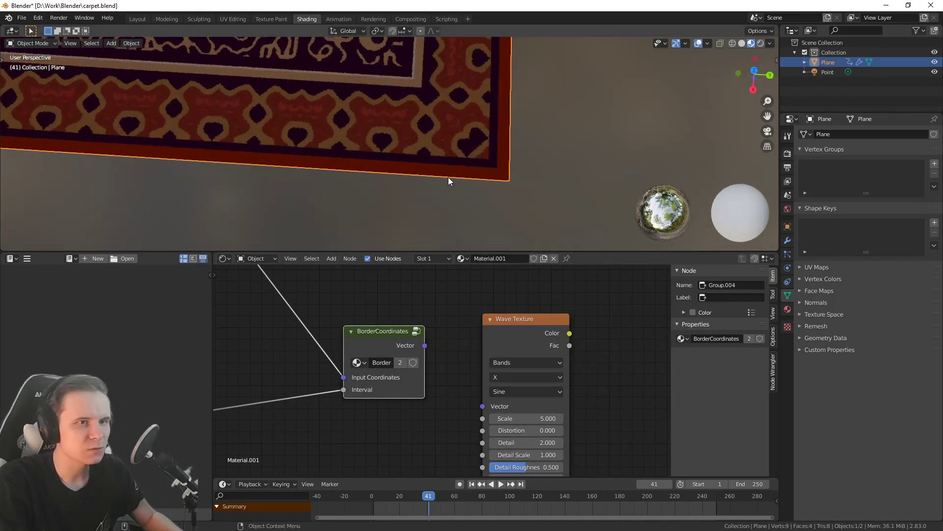
Delete the Wave Texture node beside the copied BorderCoordinates group
left_click(506, 304)
left_click(506, 315)
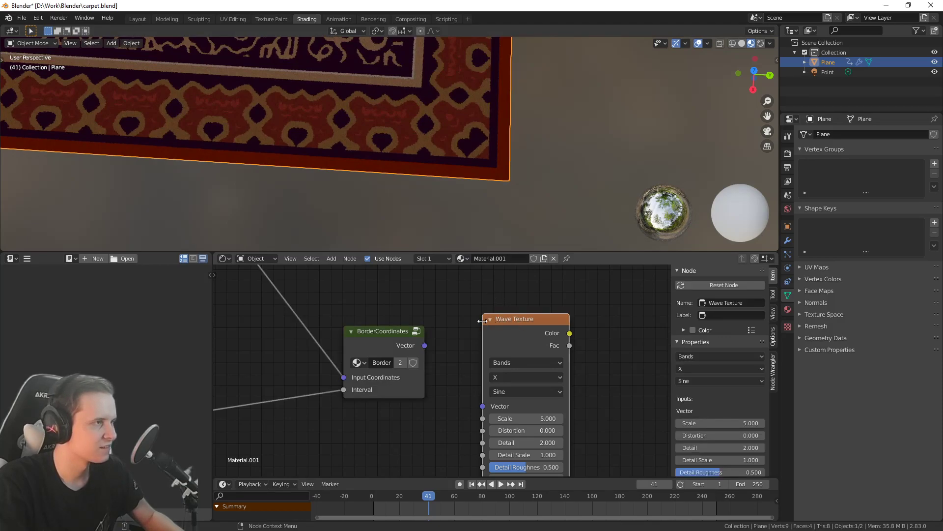
scroll(485, 320, "down", 2)
middle_click_drag(490, 332, 521, 325)
key("x")
Add a Vector Math node after the copied BorderCoordinates group and set its operation to Distance
scroll(490, 353, "up", 4)
mouse_move(490, 354)
middle_mouse_down()
mouse_move(506, 350)
mouse_move(484, 358)
middle_mouse_up()
scroll(484, 358, "down", 5)
key("shift+a")
mouse_move(486, 350)
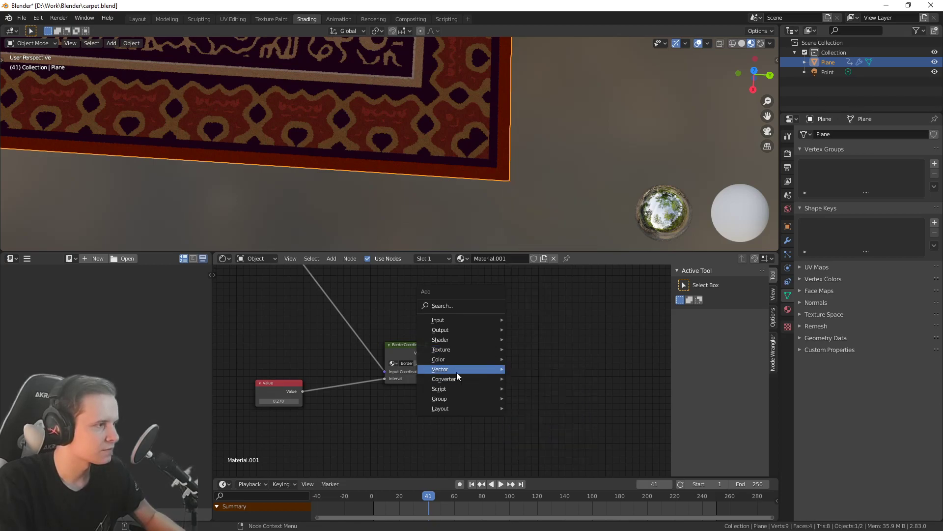
mouse_move(457, 377)
left_click(538, 369)
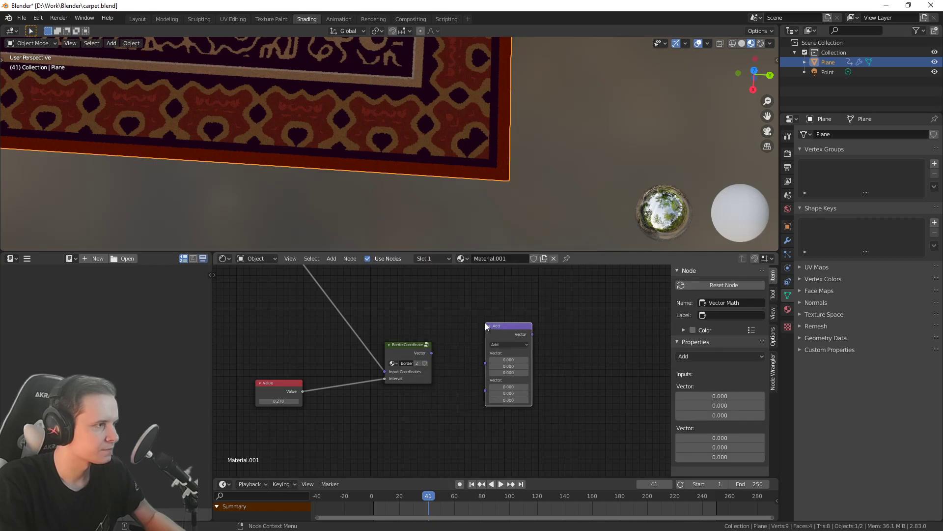
left_click(514, 346)
left_click(506, 419)
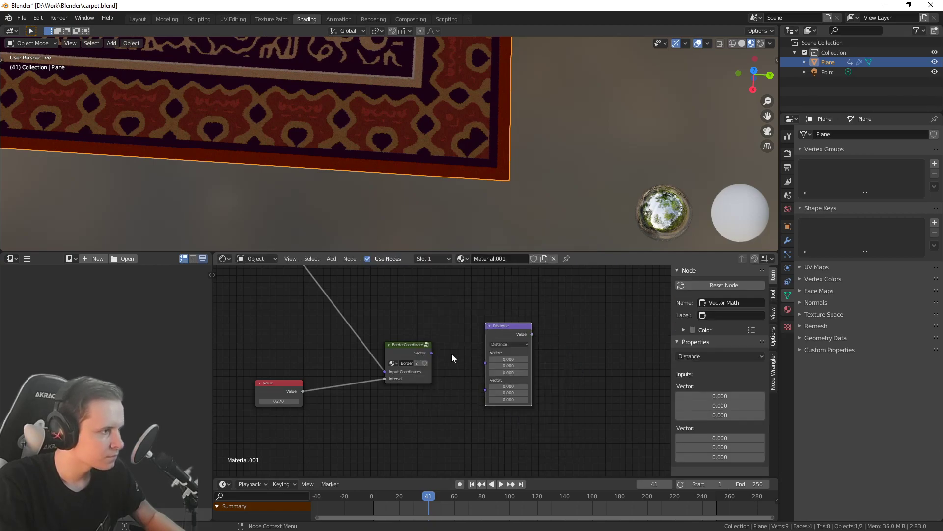
Connect the BorderCoordinates vector to the Distance node's first vector input and preview the result on the carpet
scroll(457, 368, "up", 2)
left_click_drag(427, 345, 506, 344)
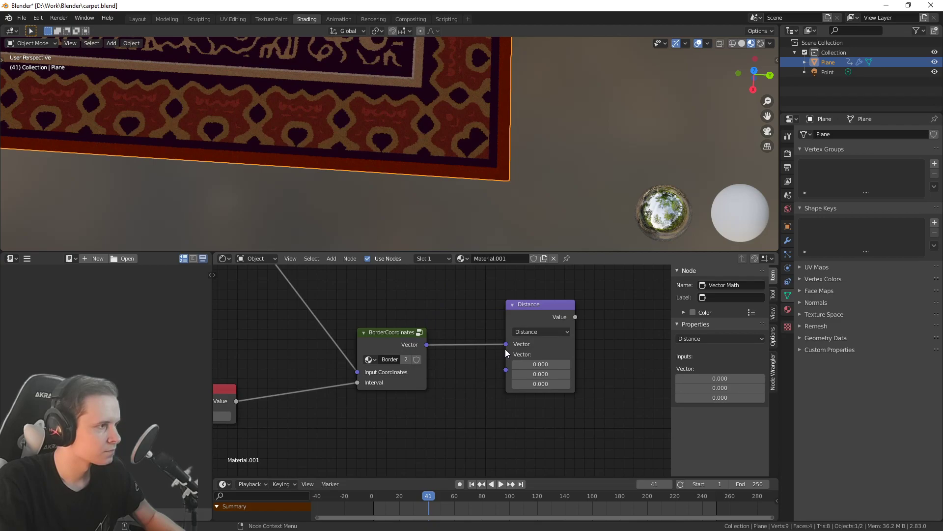
middle_click_drag(485, 333, 499, 333)
left_click(548, 312, "ctrl+shift")
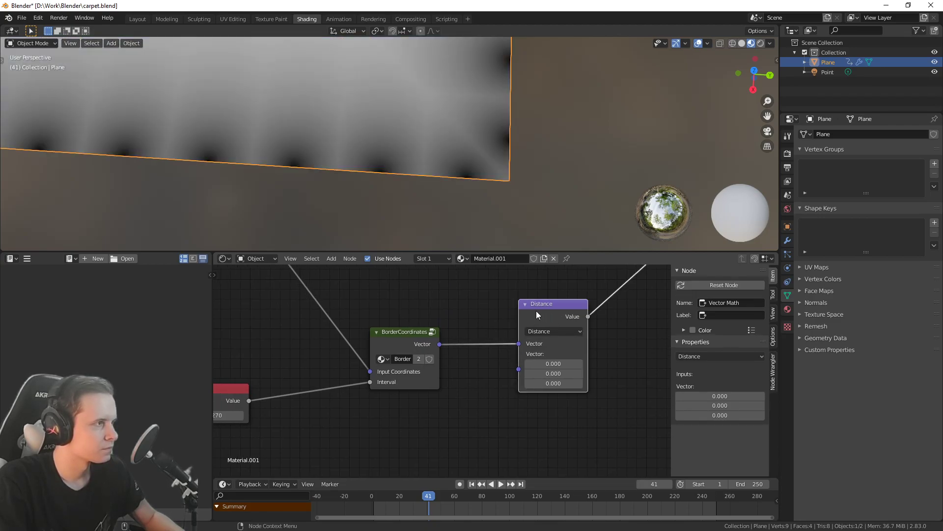
Set the Value node feeding the copied BorderCoordinates group's Interval to 0.050
middle_click_drag(466, 213, 457, 243)
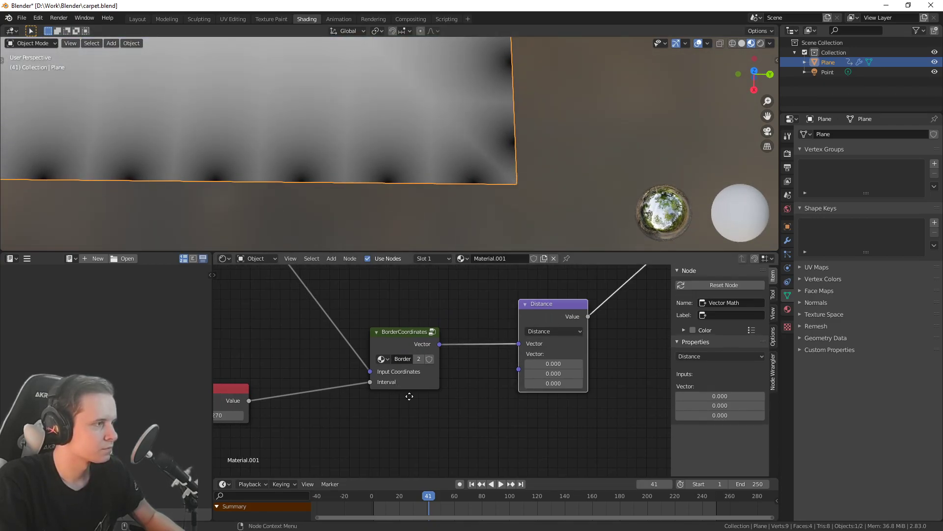
middle_click_drag(405, 394, 470, 404)
left_click_drag(290, 423, 251, 422)
key("KP_Decimal")
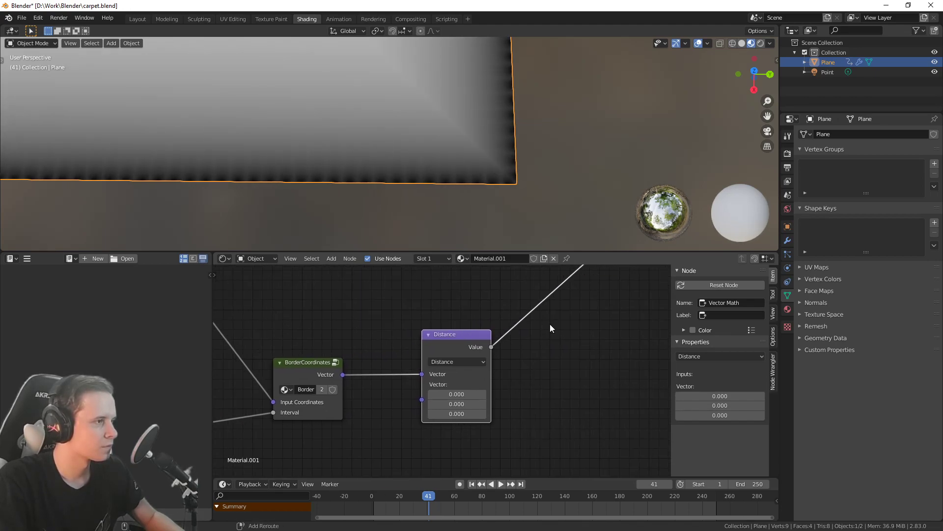
key("shift+a")
mouse_move(544, 325)
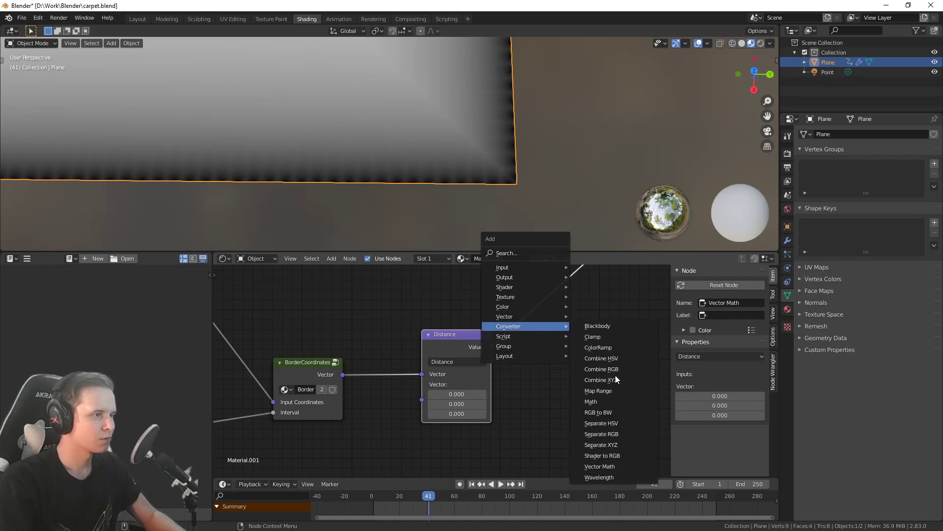
left_click(596, 466)
left_click(550, 320)
left_click(559, 324)
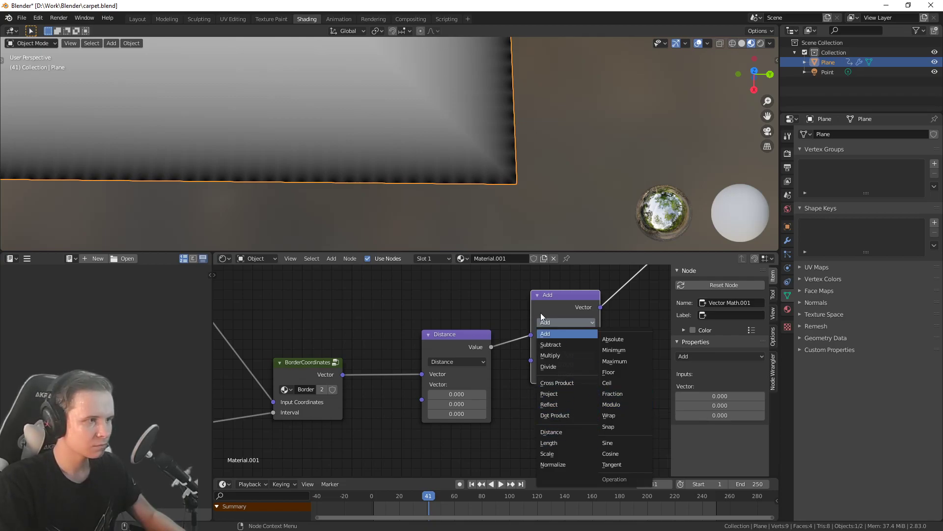
key("x")
Add a Math node after the Distance node and set its operation to Less Than
middle_click_drag(599, 325, 559, 335)
key("shift+a")
mouse_move(541, 333)
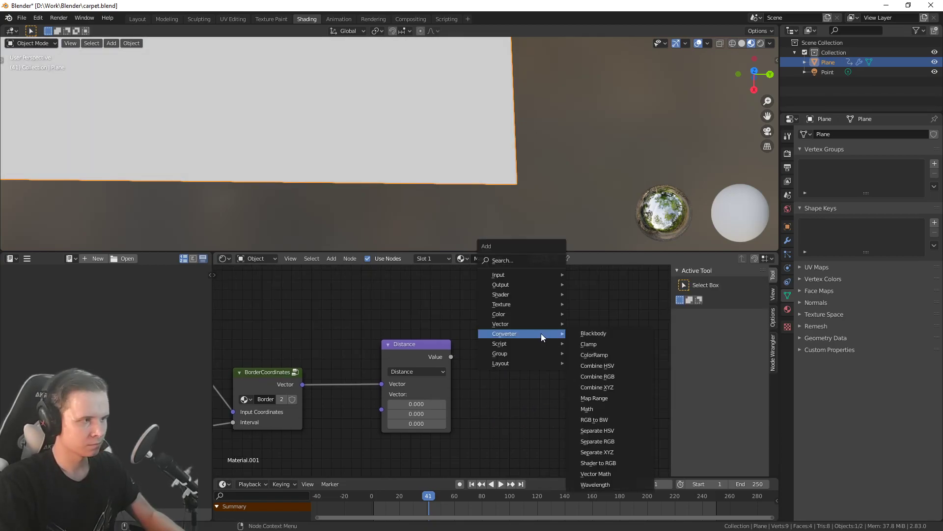
left_click(590, 409)
left_click(500, 350)
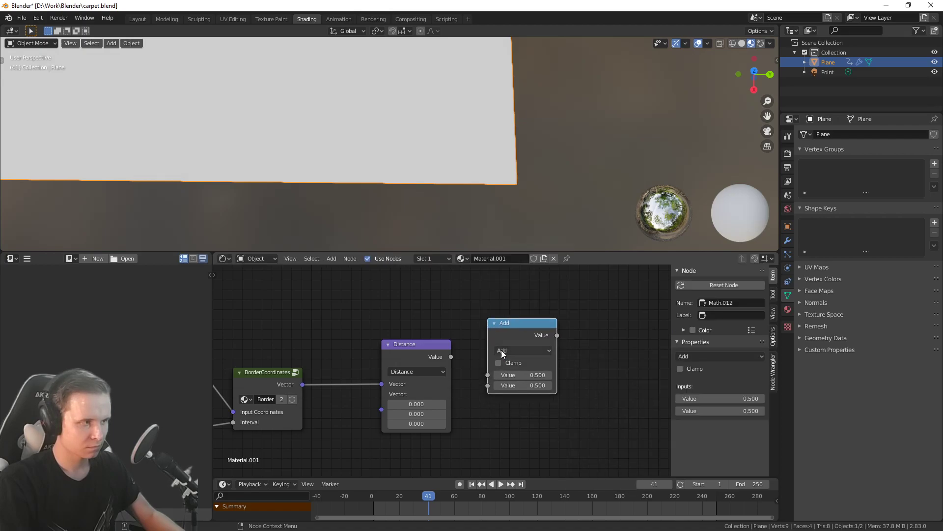
left_click(503, 350)
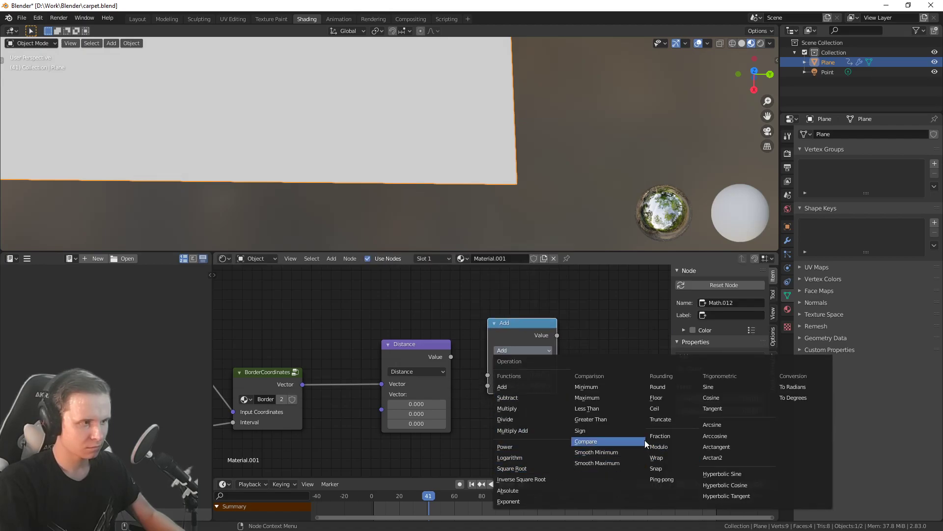
left_click(603, 408)
Connect the Distance value to the Less Than node, set the threshold to 0.020 and preview the scalloped edge
left_click_drag(451, 357, 515, 387)
left_click(508, 338, "ctrl+shift")
middle_click_drag(451, 319, 461, 308)
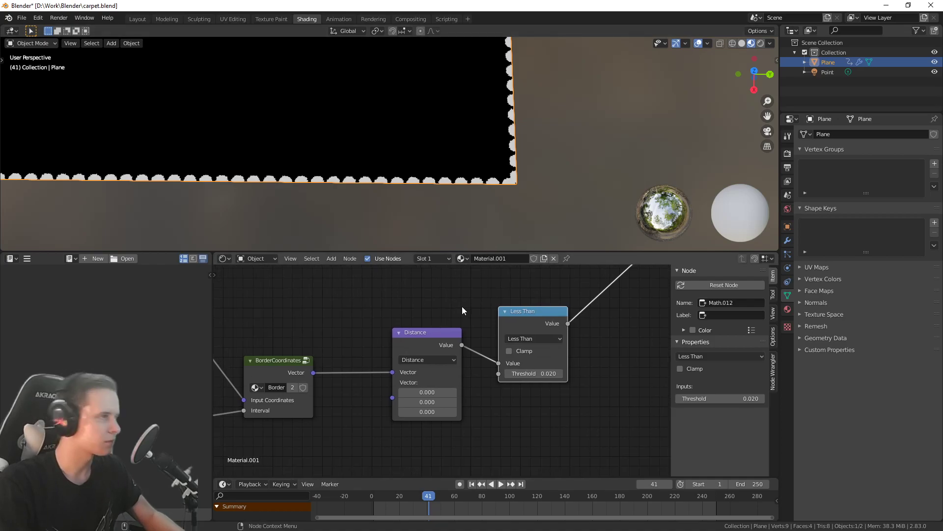
scroll(475, 202, "up", 2)
mouse_move(478, 206)
middle_mouse_down()
mouse_move(459, 207)
mouse_move(494, 209)
mouse_move(490, 217)
middle_mouse_up()
scroll(491, 209, "down", 2)
scroll(479, 300, "down", 4)
middle_click_drag(476, 299, 544, 317)
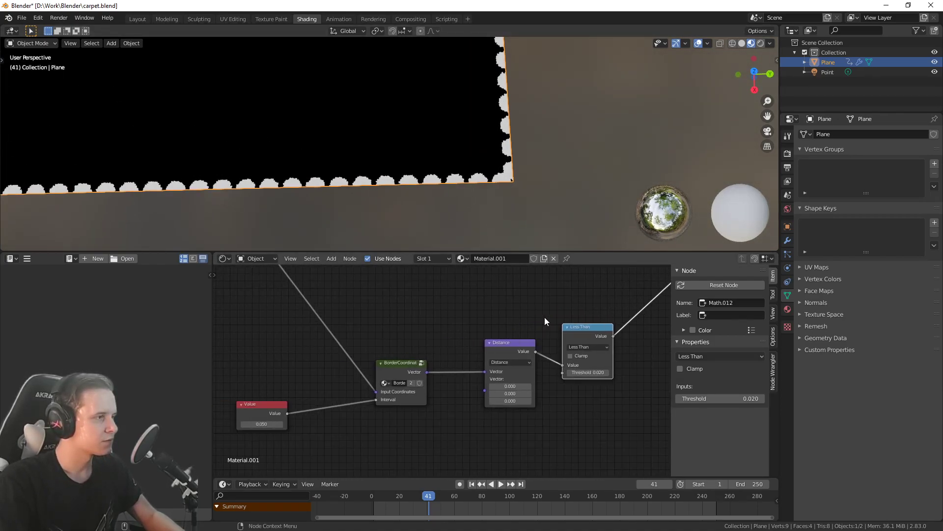
Duplicate the Distance node into the link between BorderCoordinates and Distance, and change the copy's operation to Add
left_click_drag(402, 369, 363, 368)
left_click_drag(525, 346, 466, 349)
left_click_drag(466, 349, 542, 345)
mouse_move(458, 325)
middle_mouse_down()
mouse_move(517, 320)
mouse_move(473, 324)
middle_mouse_up()
scroll(511, 320, "up", 5)
key("shift+d")
left_click(452, 349)
left_click(457, 355)
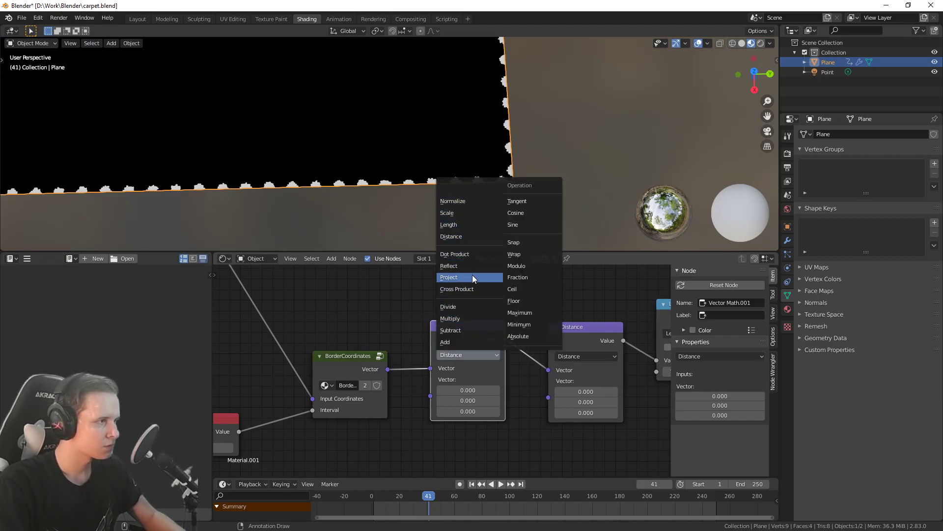
left_click(446, 340)
Connect the Add node's vector output to the Distance node's first vector input
scroll(484, 350, "down", 2)
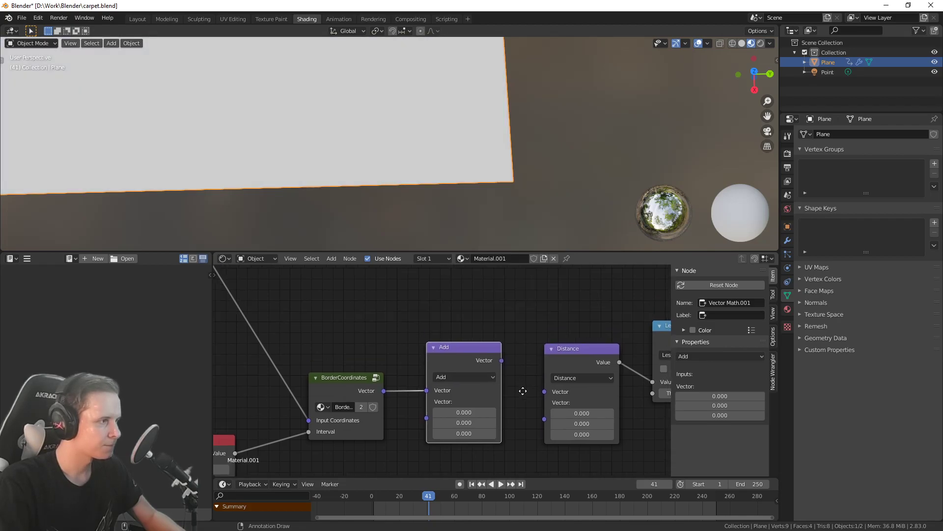
left_click_drag(489, 354, 528, 389)
scroll(491, 362, "down", 2)
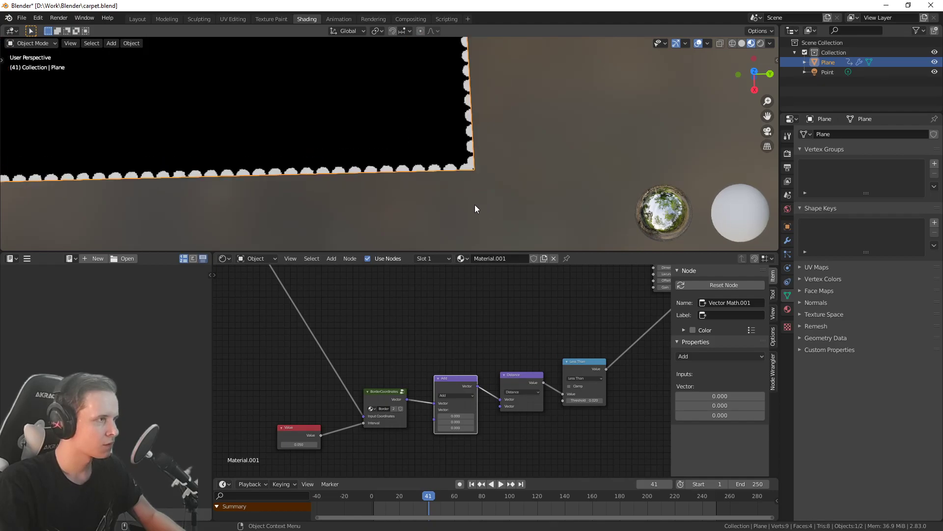
Select the new scallop node chain and move it clear of the existing border nodes
scroll(499, 217, "down", 7)
middle_click_drag(634, 300, 393, 393)
scroll(532, 398, "down", 8)
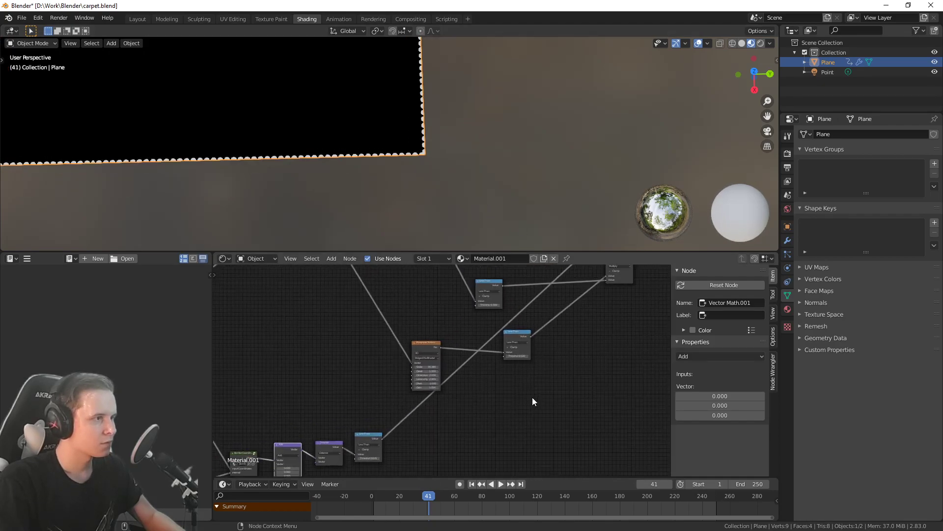
middle_click_drag(519, 400, 453, 440)
scroll(467, 413, "down", 9)
middle_click_drag(526, 326, 512, 370)
scroll(406, 387, "up", 7)
scroll(445, 369, "up", 6)
scroll(511, 372, "down", 8)
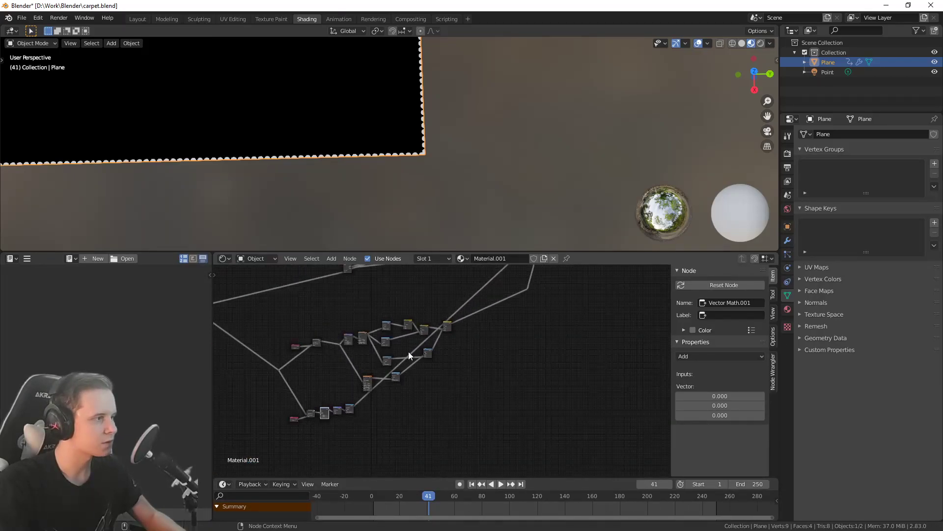
left_click_drag(343, 422, 415, 400)
key("g")
left_click(537, 400)
Move the scallop node chain farther up the node tree, close to the material's output end
scroll(536, 400, "down", 4)
middle_click_drag(570, 338, 550, 416)
middle_click_drag(536, 367, 428, 356)
key("g")
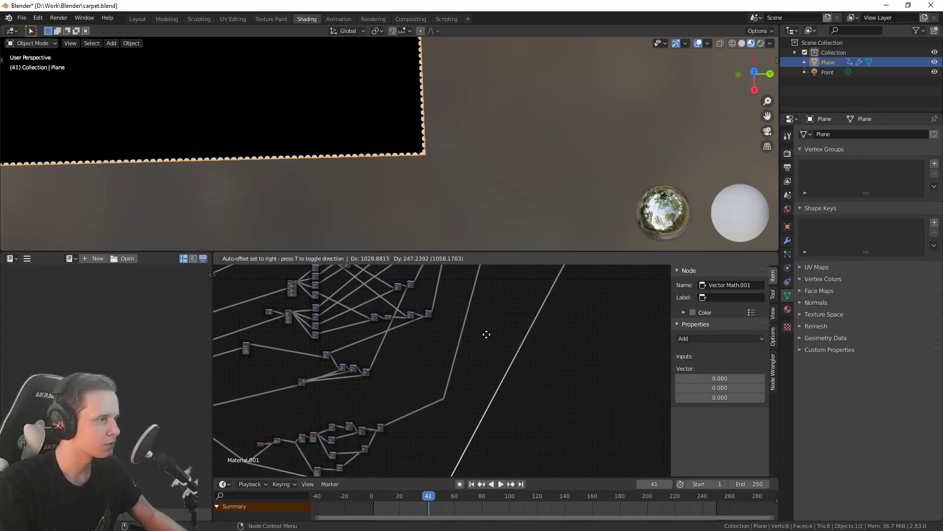
left_click(558, 335)
middle_click_drag(529, 353, 494, 330)
scroll(509, 445, "up", 3)
scroll(419, 393, "down", 1)
key("g")
left_click(522, 344)
Detach the incoming coordinates link from the moved BorderCoordinates group
middle_click_drag(501, 379, 568, 299)
middle_click_drag(508, 329, 603, 336)
middle_click_drag(542, 348, 470, 419)
scroll(470, 419, "up", 4)
middle_click_drag(577, 334, 497, 369)
scroll(496, 370, "up", 4)
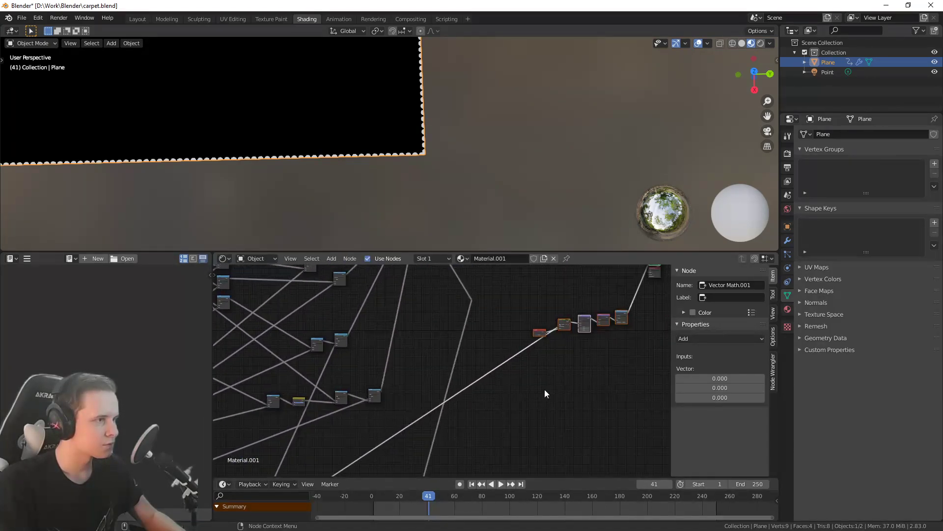
scroll(532, 393, "up", 2)
left_click_drag(585, 319, 541, 328)
Shift the lower part of the existing border node cluster slightly toward the rest of the tree
scroll(566, 387, "down", 8)
middle_click_drag(482, 355, 589, 312)
scroll(589, 312, "down", 5)
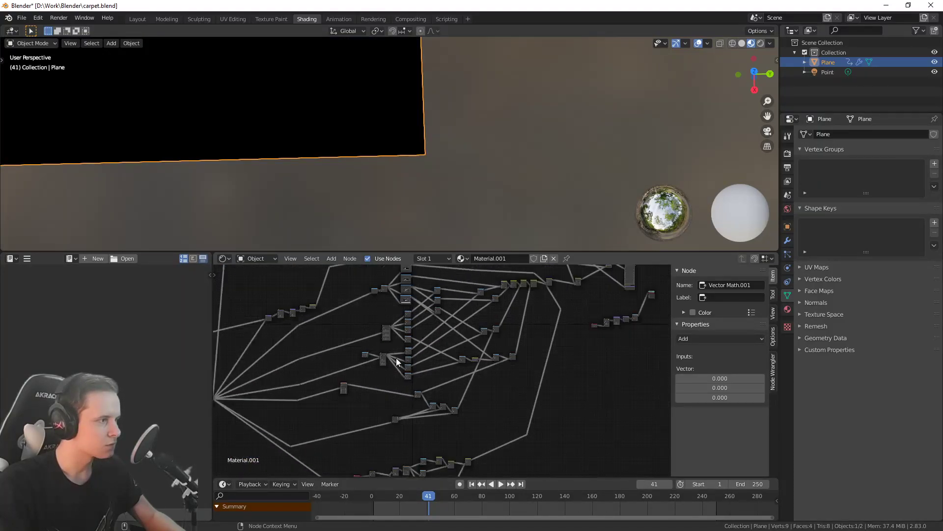
middle_click_drag(415, 355, 576, 298)
middle_click_drag(562, 412, 509, 388)
left_click_drag(495, 432, 521, 403)
key("g")
left_click(489, 381)
Add a reroute point on the link feeding the Voronoi Texture's Vector input
scroll(410, 346, "up", 1)
middle_click_drag(409, 346, 445, 377)
scroll(364, 371, "up", 8)
scroll(404, 396, "up", 5)
scroll(437, 371, "up", 2)
scroll(437, 370, "up", 1)
right_click_drag(337, 339, 322, 366, "shift")
Add reroute points on the Voronoi Texture's Color and Position output links, and move the Color reroute away from the node
middle_click_drag(403, 376, 370, 374)
right_click_drag(475, 402, 472, 411, "shift")
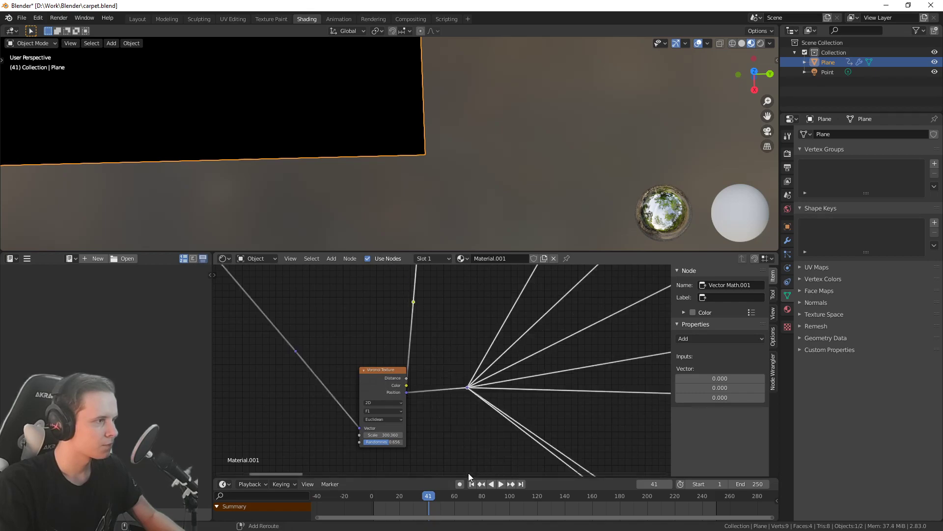
key("ctrl+z")
middle_click_drag(468, 334, 467, 345)
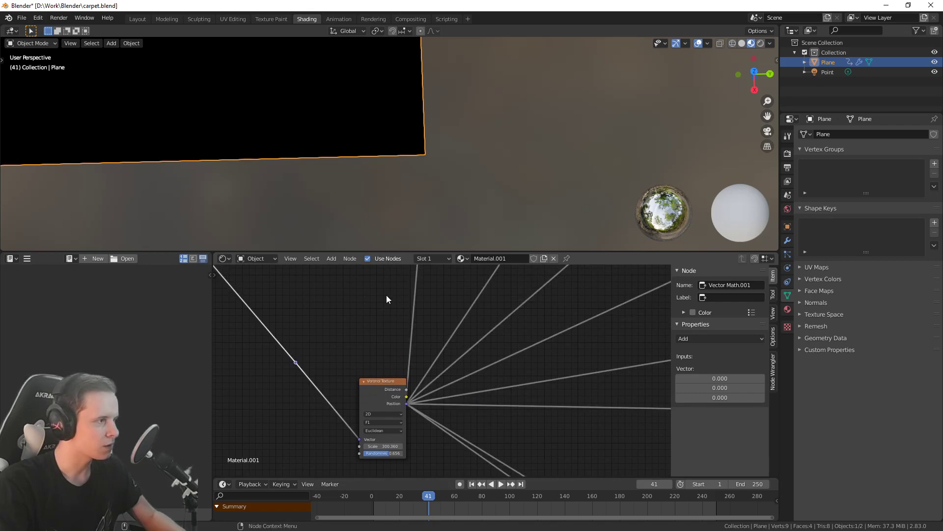
right_click_drag(448, 450, 448, 449, "shift")
left_click(413, 302)
key("g")
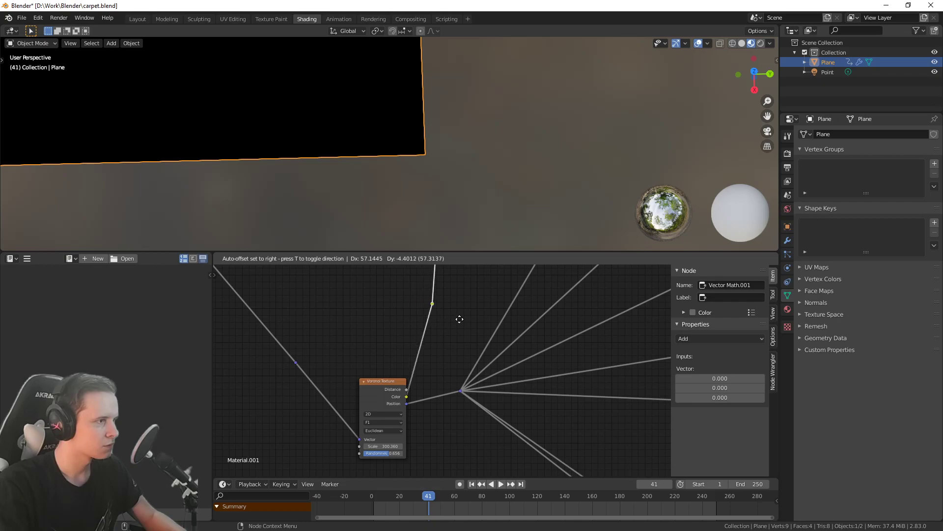
left_click(490, 338)
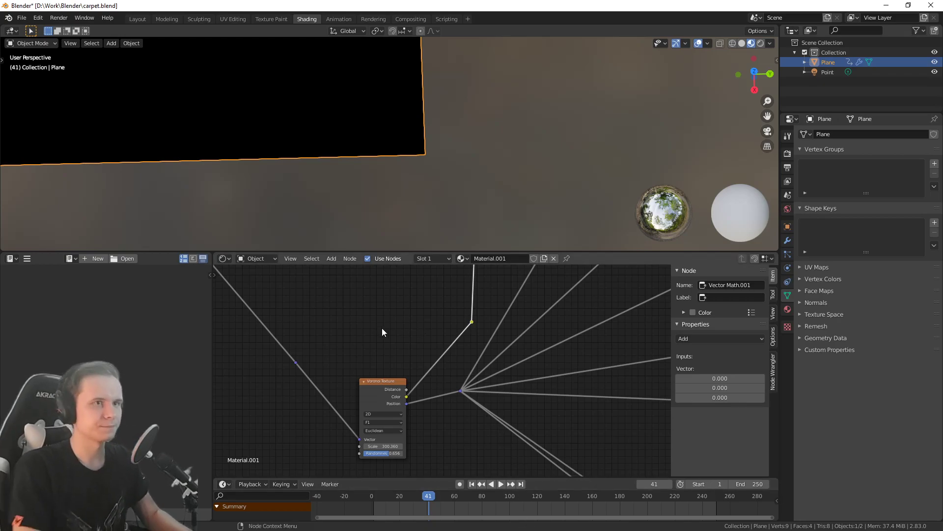
Group the Voronoi Texture into its own node group and move the Group Input node clear of it inside the group
left_click(391, 400)
scroll(447, 341, "down", 3)
left_click_drag(387, 326, 429, 438)
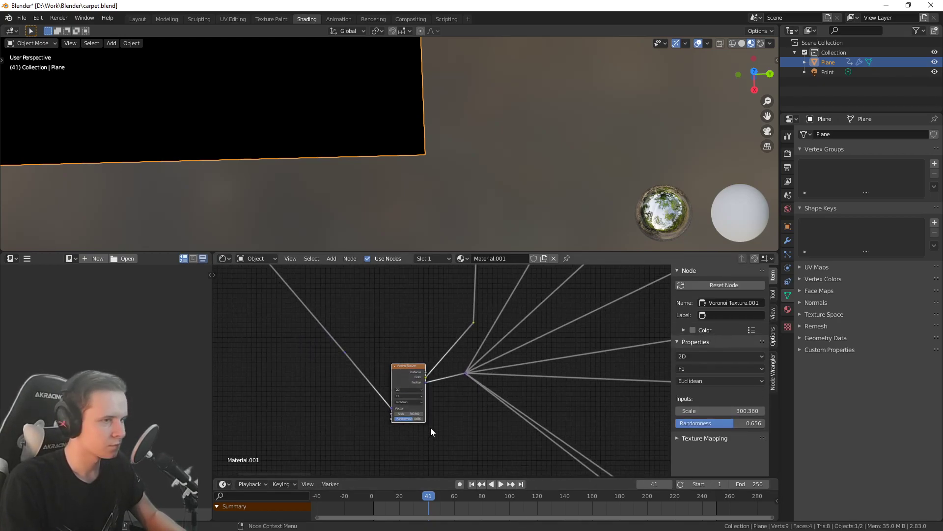
key("ctrl+g")
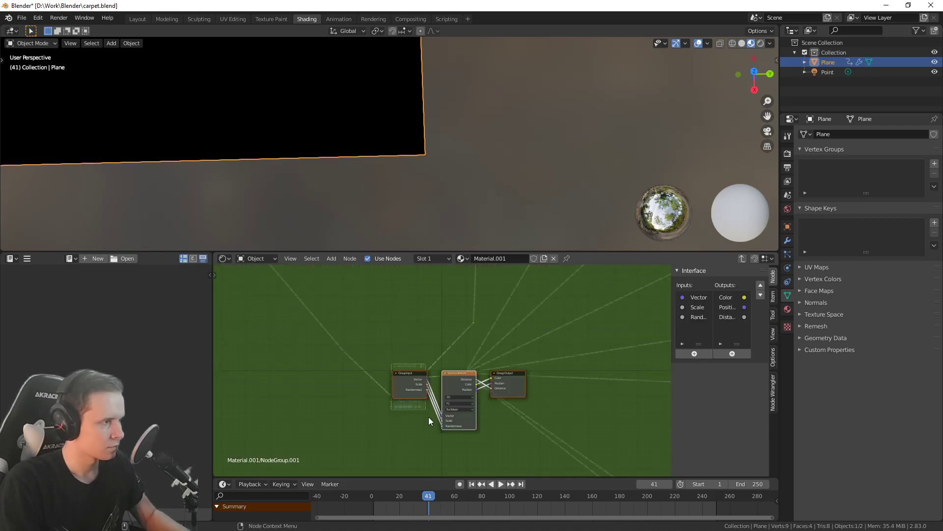
scroll(453, 362, "up", 5)
scroll(393, 319, "up", 4)
middle_click_drag(445, 359, 429, 315)
left_click_drag(418, 425, 315, 429)
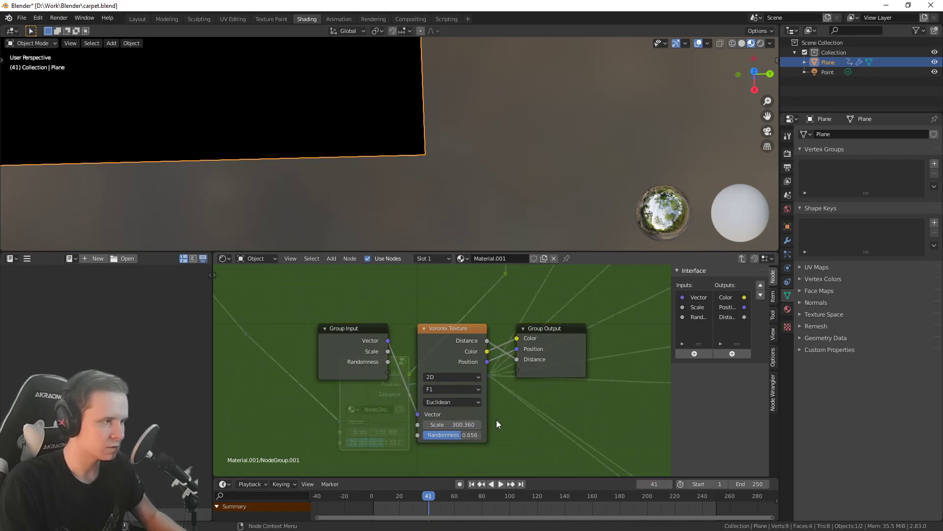
left_click_drag(363, 352, 343, 365)
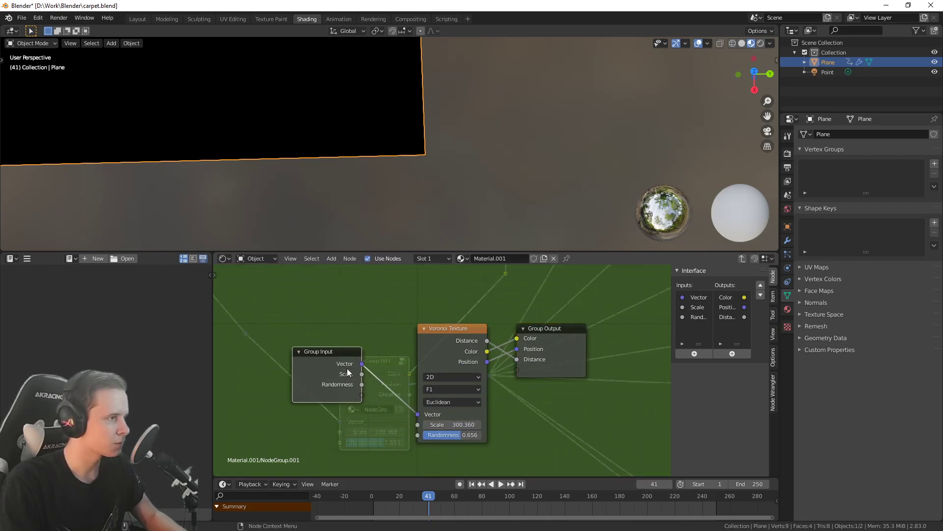
Remove the Scale and Randomness inputs from the Voronoi group's interface and return to the parent node tree
left_click(697, 308)
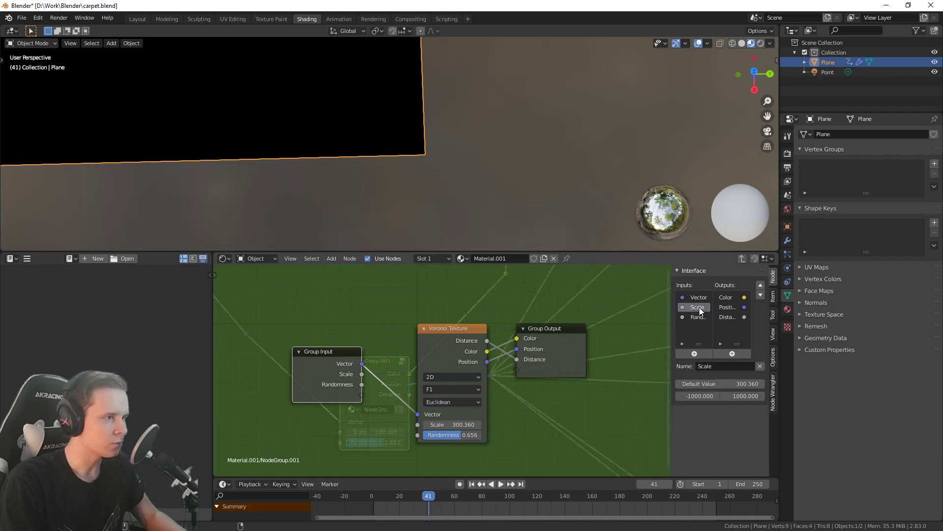
left_click(760, 366)
left_click(761, 366)
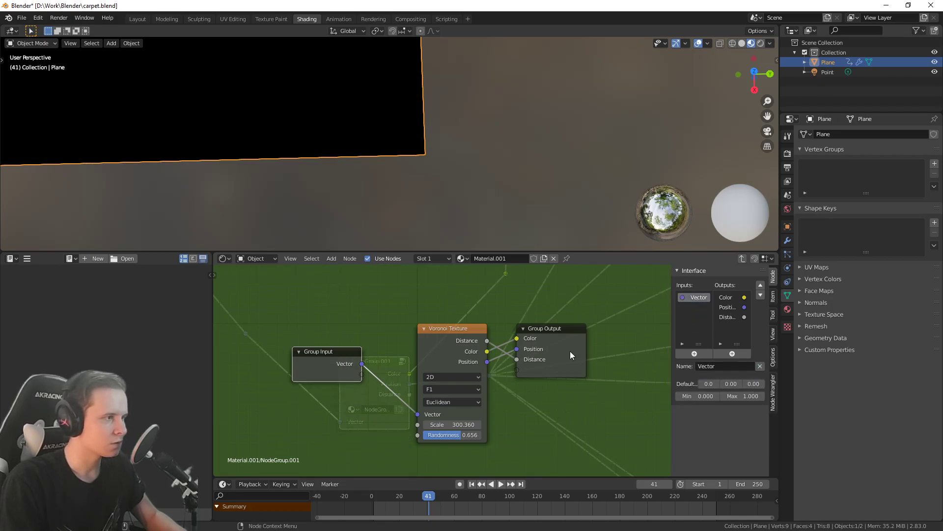
middle_click_drag(516, 298, 498, 299)
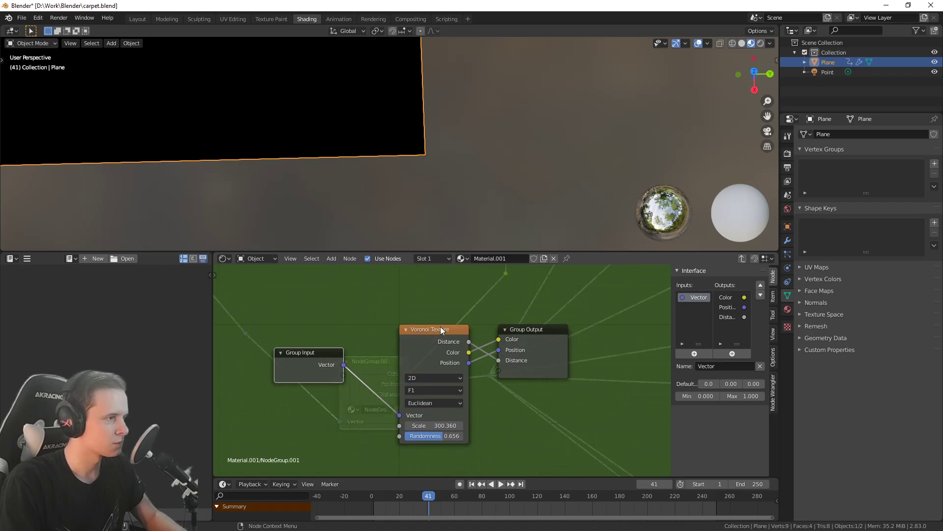
left_click(743, 258)
middle_click_drag(408, 366, 445, 353)
scroll(445, 342, "down", 2)
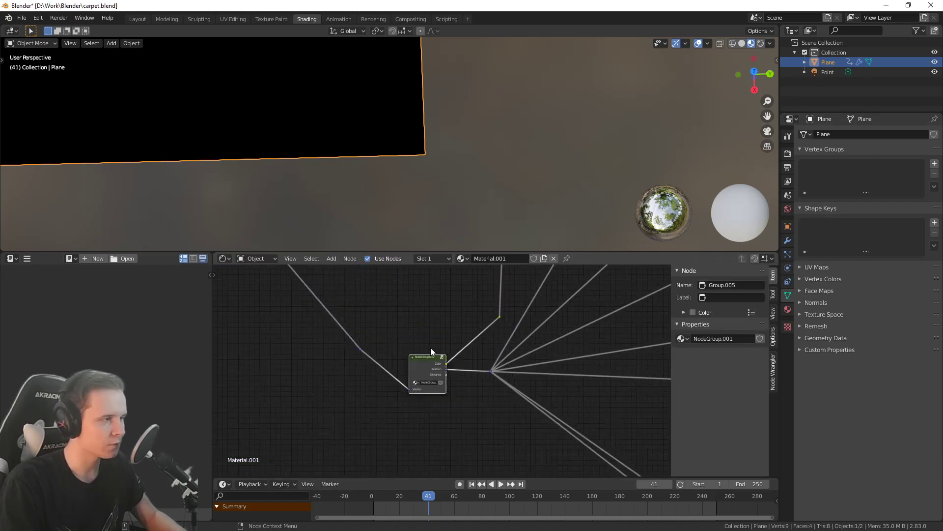
Duplicate the Voronoi node group and place the copy near the new border's Value and BorderCoordinates nodes
scroll(549, 401, "down", 6)
middle_click_drag(582, 430, 475, 375)
scroll(476, 374, "down", 4)
middle_click_drag(531, 392, 388, 419)
scroll(462, 380, "down", 3)
middle_click_drag(225, 324, 270, 314)
middle_click_drag(492, 375, 458, 400)
middle_click_drag(516, 383, 484, 403)
key("shift+d")
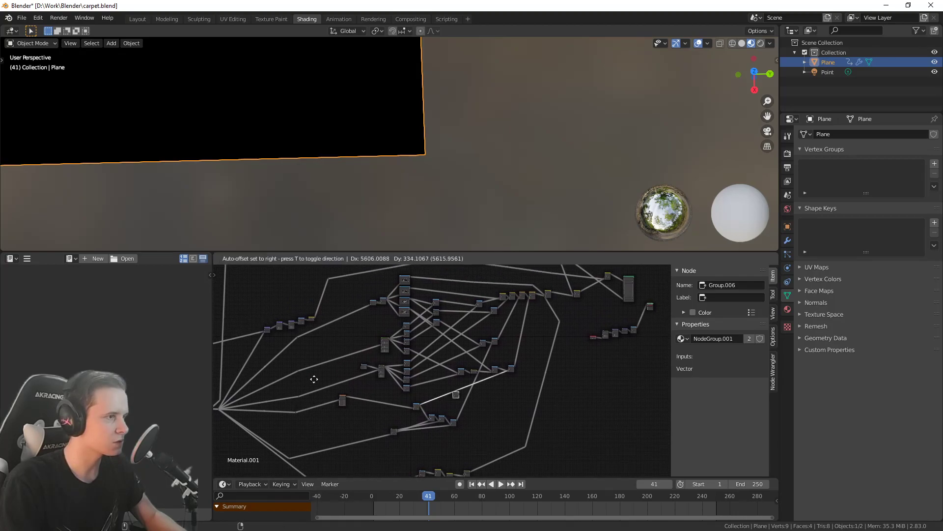
left_click(421, 327)
Connect the copied group's Position output to BorderCoordinates' Input Coordinates, and move the copy clear of the Value node
scroll(446, 364, "up", 5)
middle_click_drag(658, 337, 523, 376)
scroll(538, 375, "up", 4)
scroll(540, 375, "up", 8)
middle_click_drag(469, 357, 345, 386)
scroll(335, 378, "up", 3)
middle_click_drag(302, 356, 440, 356)
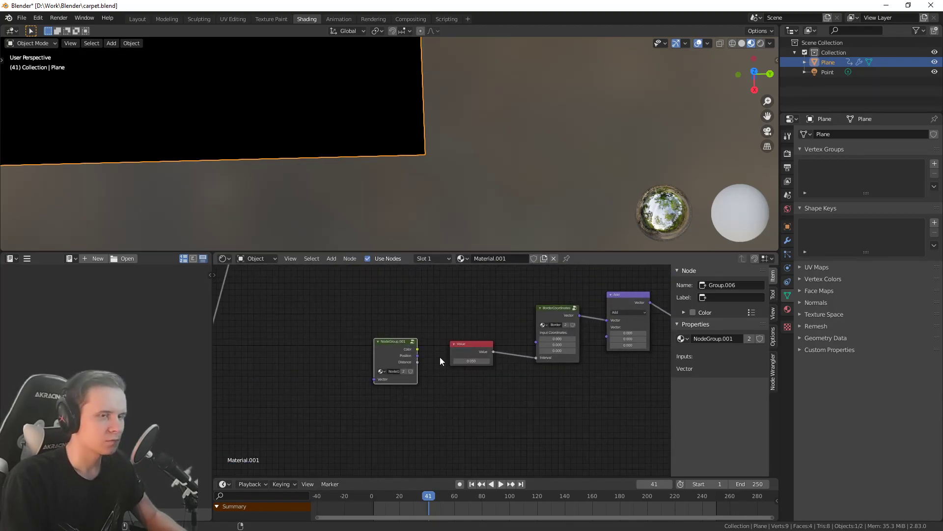
scroll(398, 376, "up", 2)
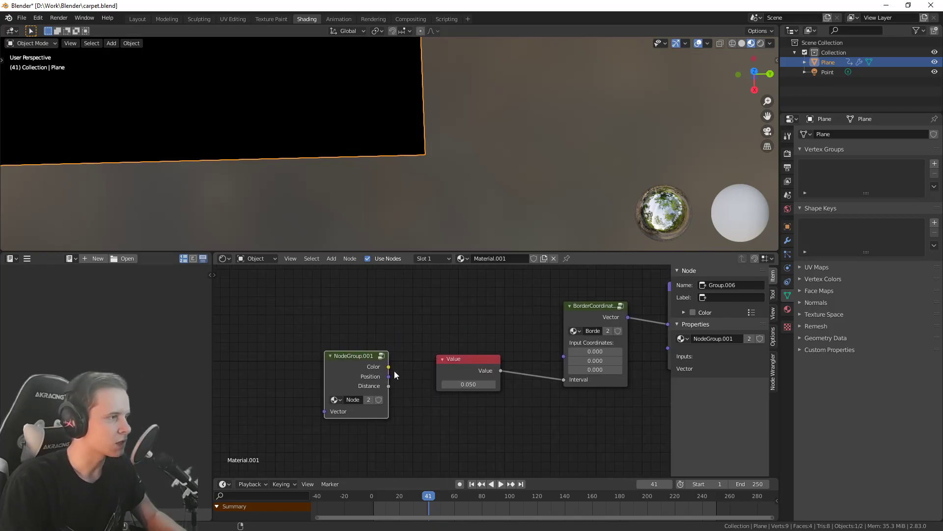
left_click_drag(399, 379, 561, 356)
right_click(306, 372)
left_click_drag(354, 362, 334, 308)
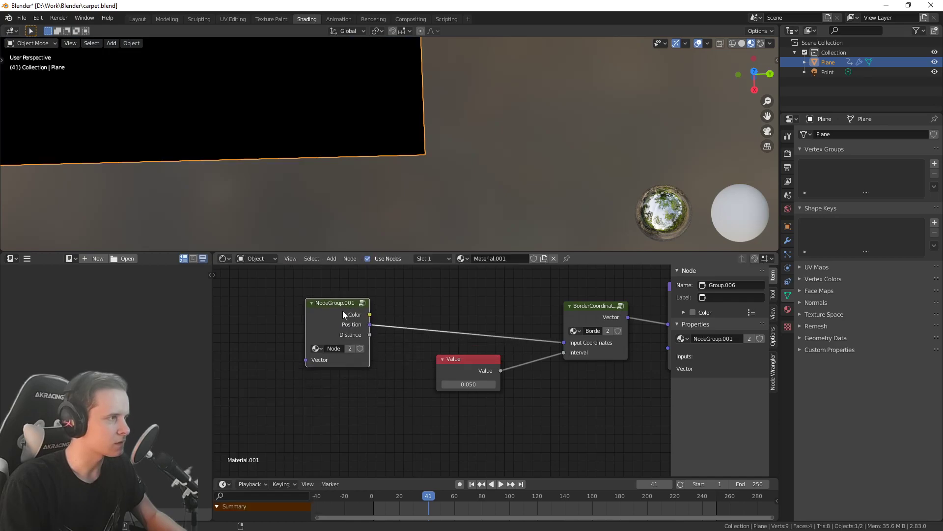
Trace back to the UV Map node and cut its link to the original Voronoi group's Vector input
scroll(442, 364, "down", 6)
middle_click_drag(580, 389, 507, 411)
scroll(535, 400, "down", 2)
left_click(552, 352)
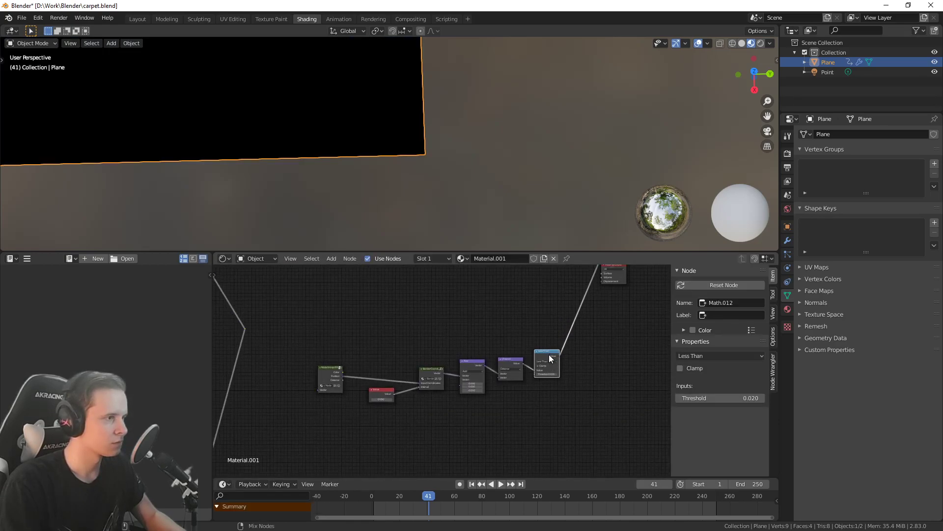
scroll(316, 393, "up", 2)
scroll(315, 393, "down", 1)
middle_click_drag(315, 393, 494, 379)
scroll(415, 399, "down", 6)
scroll(418, 393, "down", 4)
scroll(255, 372, "down", 4)
middle_click_drag(255, 372, 475, 362)
middle_click_drag(386, 372, 459, 353)
scroll(423, 354, "up", 6)
middle_click_drag(368, 345, 496, 360)
scroll(471, 353, "up", 12)
scroll(289, 301, "down", 2)
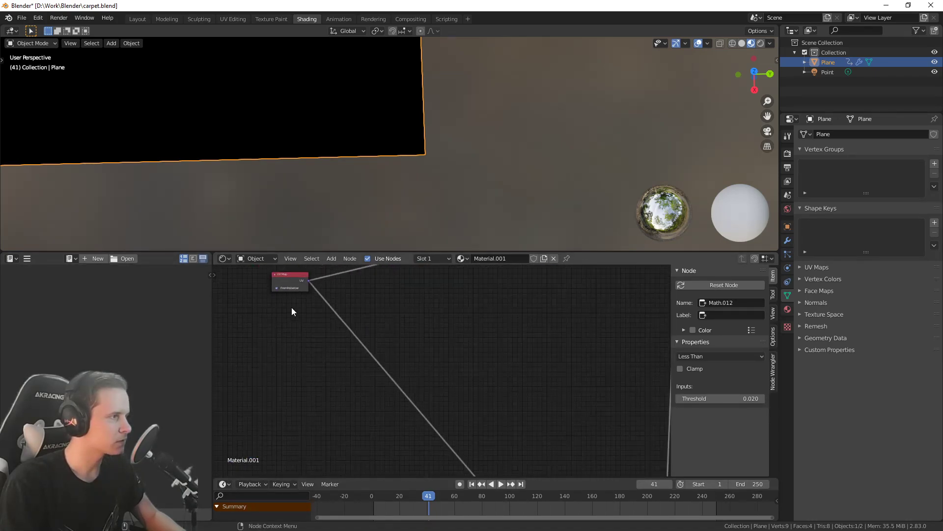
left_click(302, 291)
scroll(363, 329, "down", 2)
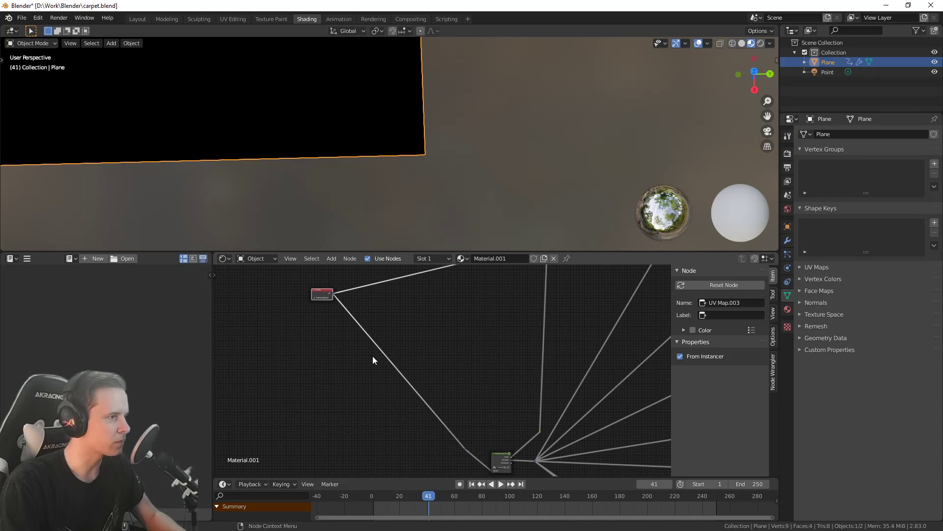
middle_click_drag(372, 356, 386, 339)
scroll(374, 327, "up", 1)
middle_click_drag(486, 406, 451, 300)
scroll(452, 324, "up", 7)
left_click_drag(458, 363, 419, 338)
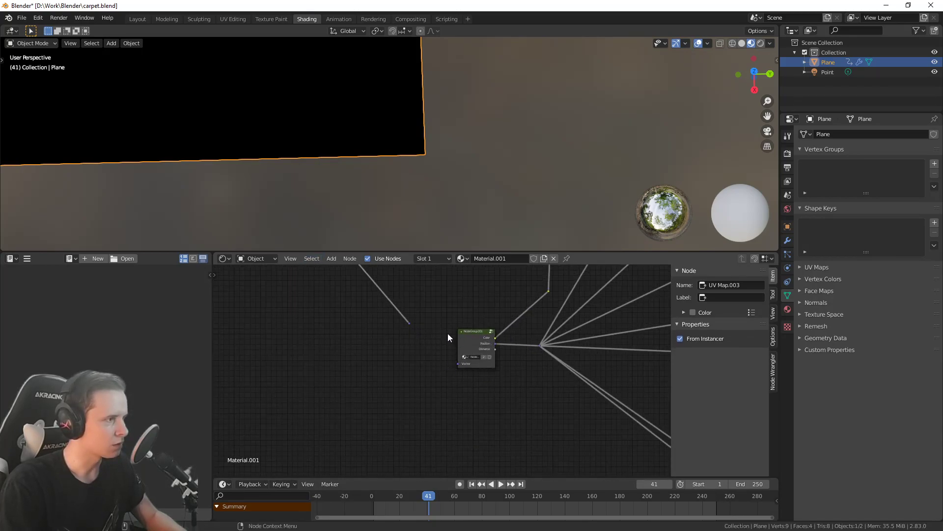
Inside the Voronoi group, remove the Vector input, feed the Voronoi Texture's Vector from a new UV Map node, and exit the group
key("Tab")
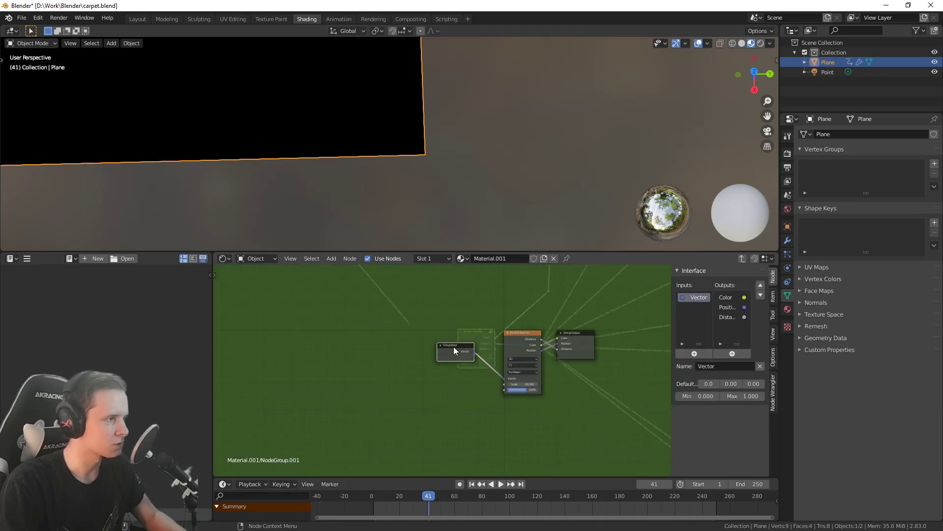
left_click(759, 367)
scroll(406, 369, "up", 2)
key("shift+a")
mouse_move(400, 319)
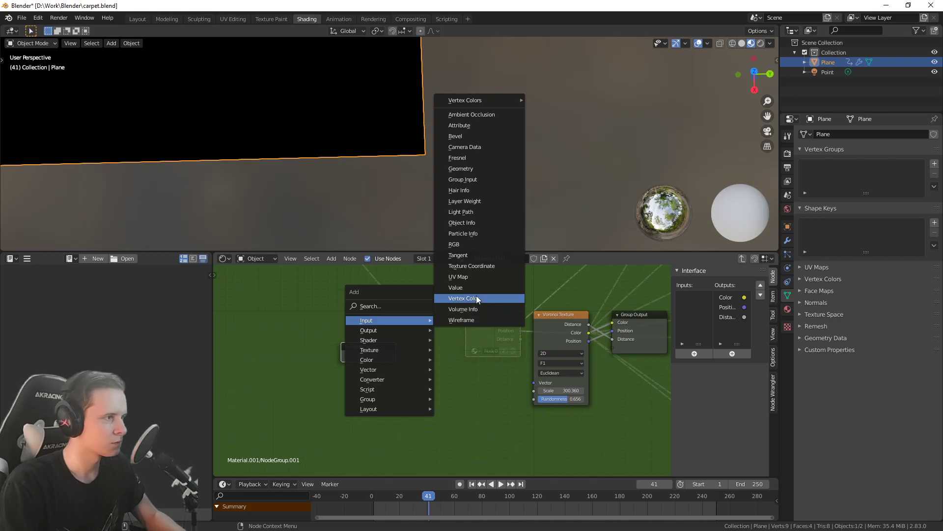
left_click(458, 277)
left_click_drag(535, 379, 534, 382)
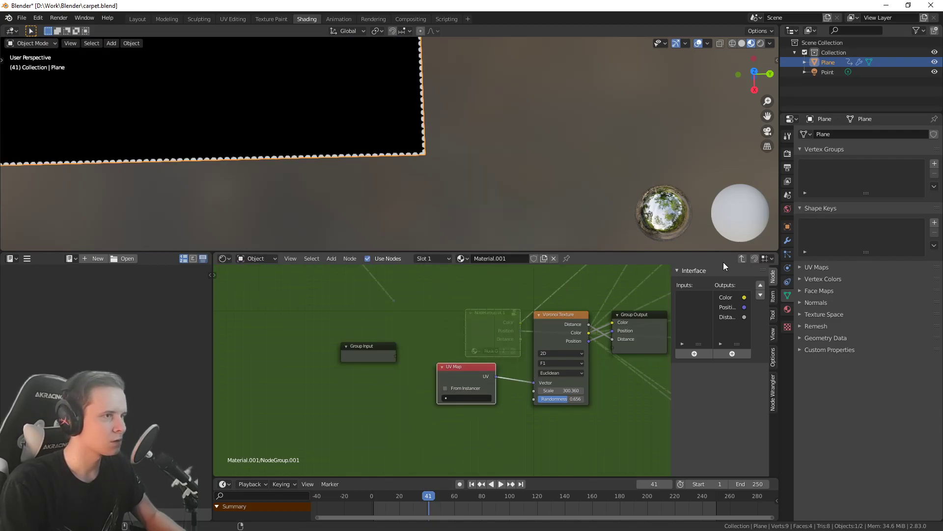
left_click(742, 258)
Move the reroute on the group's lower Position link closer to the border node cluster
scroll(388, 377, "down", 5)
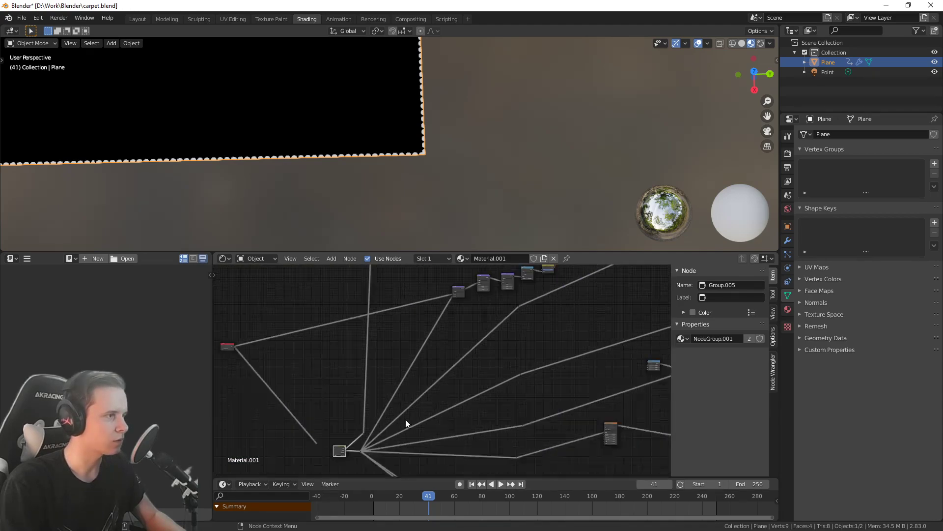
scroll(423, 400, "down", 2)
middle_click_drag(439, 375, 426, 304)
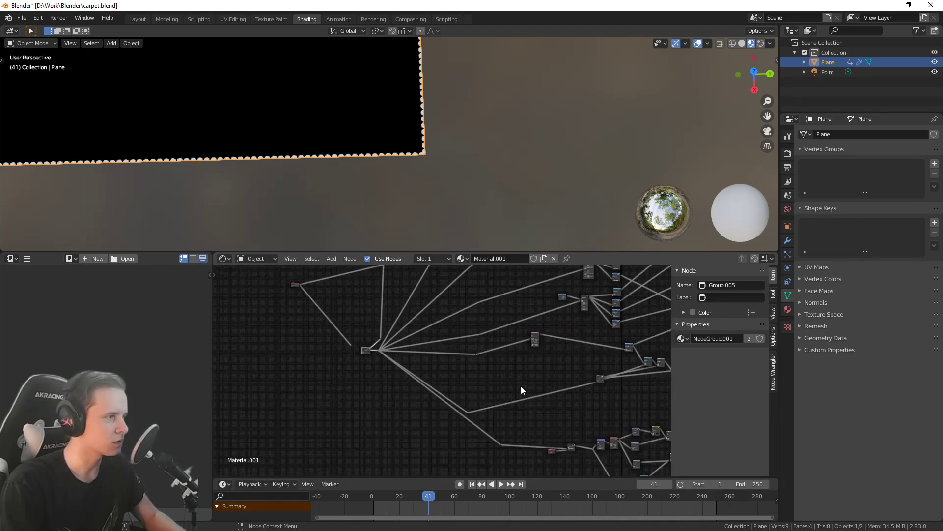
left_click_drag(460, 427, 493, 398)
key("g")
left_click(516, 369)
Remove the loose reroute hanging from the UV Map node and move that node beside the node chain it feeds
left_click_drag(328, 349, 356, 337)
key("g")
key("y")
left_click(349, 329)
middle_click_drag(344, 308, 346, 384)
left_click_drag(282, 371, 320, 352)
key("g")
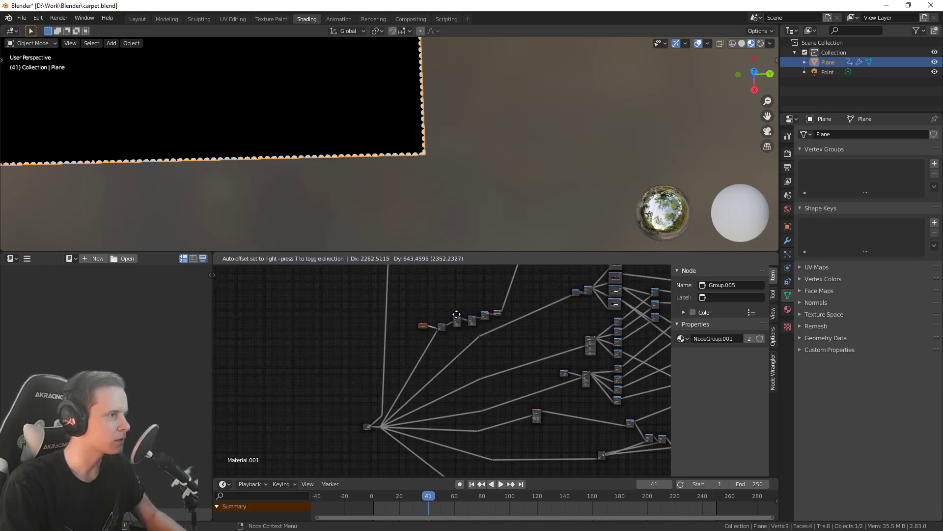
left_click(457, 315)
Move the upper corner reroute of the long Color link inward toward the node cluster
middle_click_drag(517, 360, 458, 364)
scroll(462, 365, "down", 3)
middle_click_drag(555, 367, 504, 443)
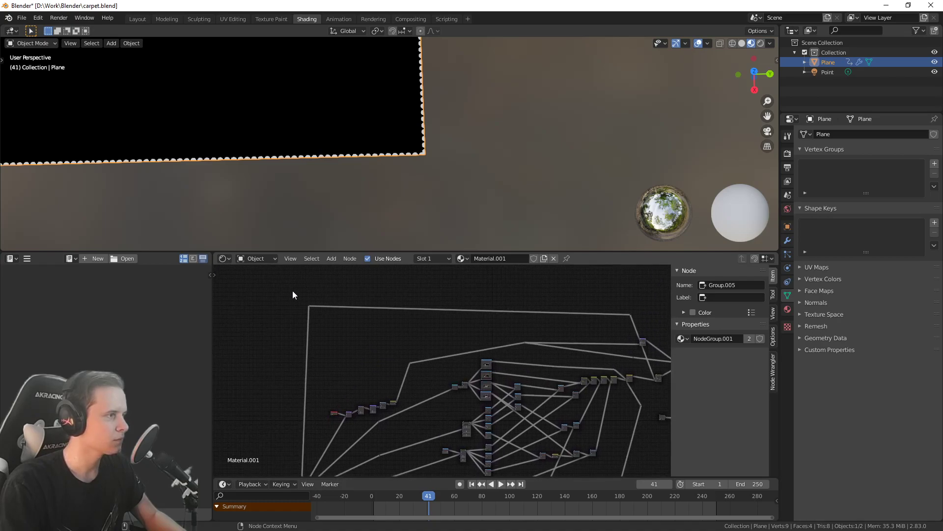
left_click_drag(287, 290, 332, 326)
key("g")
left_click(343, 350)
Place the border's Value node below the copied Voronoi group and bring the group closer to BorderCoordinates
middle_click_drag(617, 459, 470, 358)
scroll(467, 360, "up", 3)
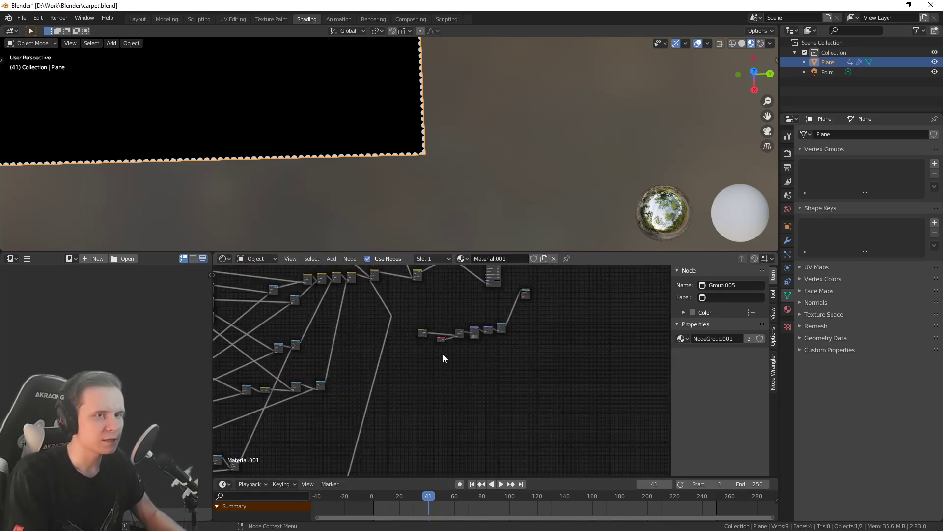
scroll(430, 378, "up", 4)
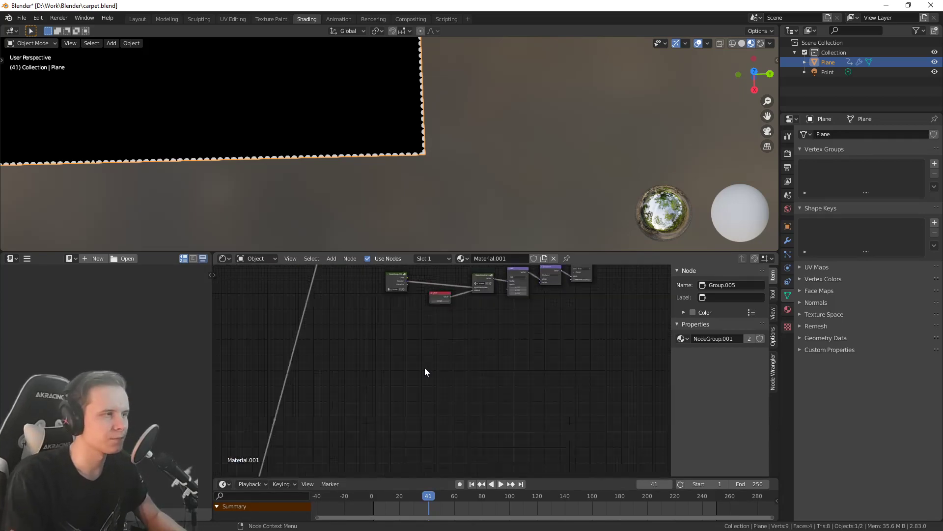
scroll(441, 384, "up", 2)
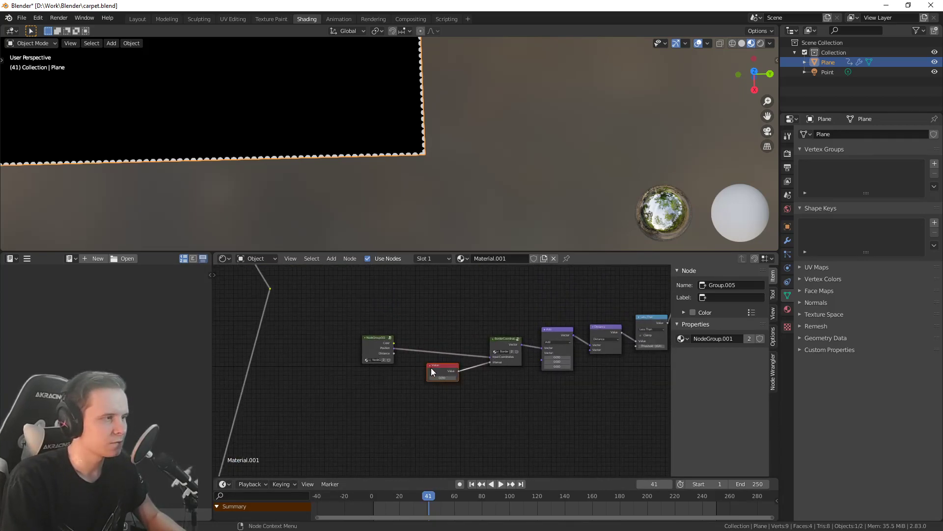
left_click_drag(431, 368, 409, 388)
left_click_drag(388, 336, 423, 337)
Rename the shared Voronoi node group as FiberPattern
scroll(425, 343, "up", 5)
middle_click_drag(438, 360, 463, 363)
left_click(435, 366)
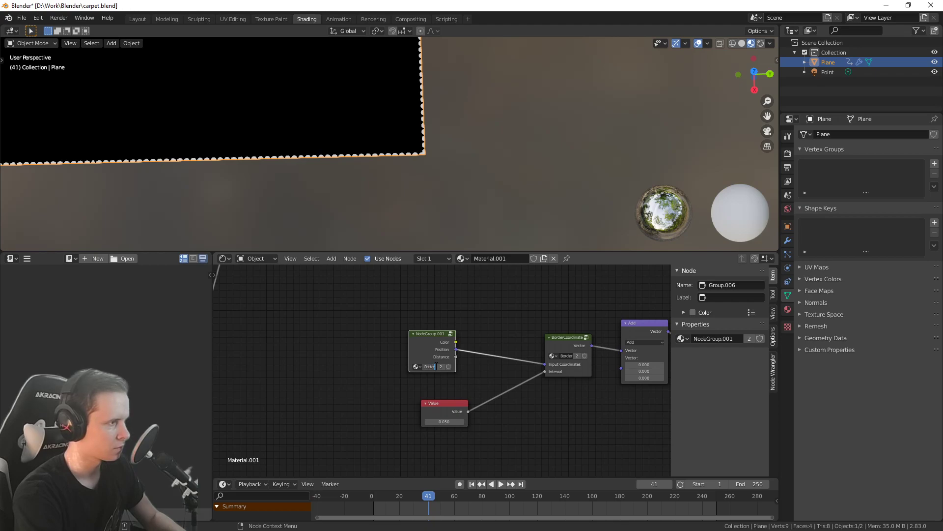
key("Return")
scroll(463, 370, "up", 4)
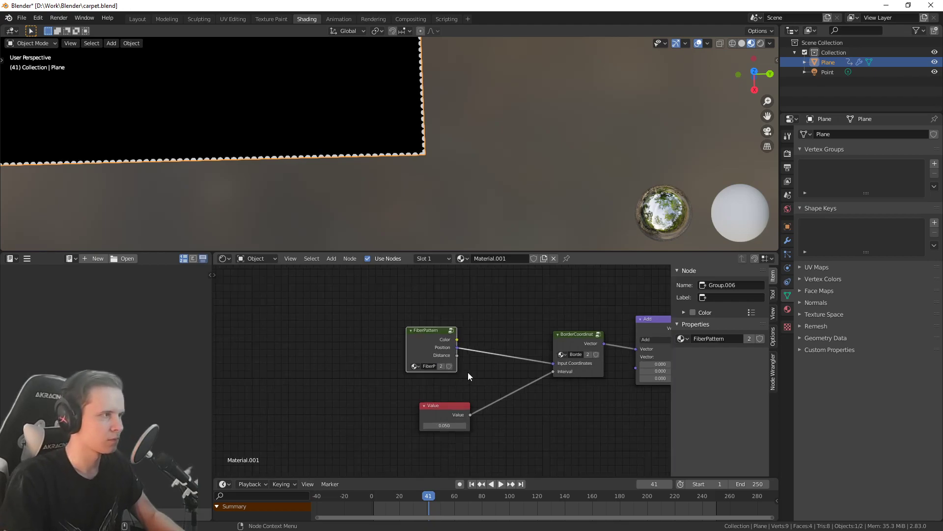
Shift the nodes at the output end of the tree further away from the Mix chain to make room
middle_click_drag(533, 444, 370, 442)
middle_click_drag(543, 424, 332, 464)
scroll(428, 440, "down", 8)
middle_click_drag(579, 356, 582, 461)
mouse_move(478, 418)
middle_mouse_down()
mouse_move(531, 439)
mouse_move(488, 419)
middle_mouse_up()
scroll(532, 444, "down", 2)
left_click_drag(372, 387, 527, 271)
key("g")
left_click(555, 273)
left_click_drag(576, 398, 433, 274)
key("g")
left_click(567, 267)
Move the Overlay Mix node off the end of the color chain to beside the Multiply Mix node, and nudge the Multiply node
scroll(520, 335, "up", 2)
middle_click_drag(370, 348, 517, 356)
scroll(517, 356, "up", 6)
scroll(517, 357, "down", 1)
left_click(460, 320)
middle_click_drag(514, 375, 436, 421)
scroll(436, 421, "down", 2)
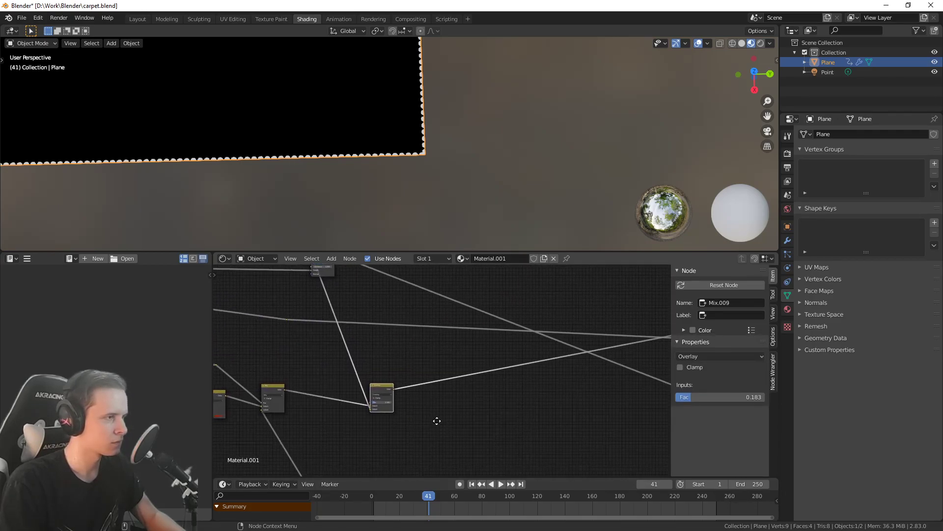
key("g")
left_click(633, 337)
left_click(601, 309)
key("g")
left_click(602, 296)
Adjust the position of the reroute on the long link feeding the Multiply Mix node
middle_click_drag(433, 369, 453, 375)
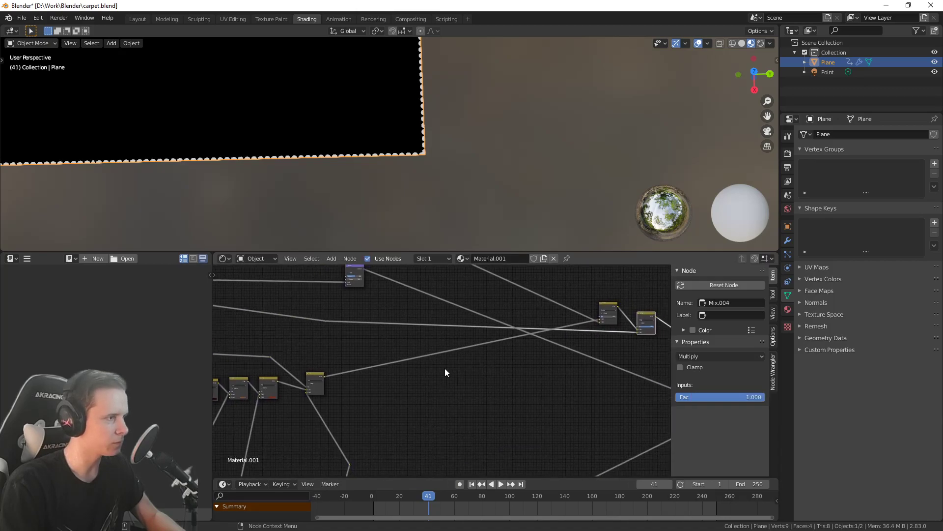
left_click_drag(316, 339, 337, 315)
key("g")
left_click(346, 309)
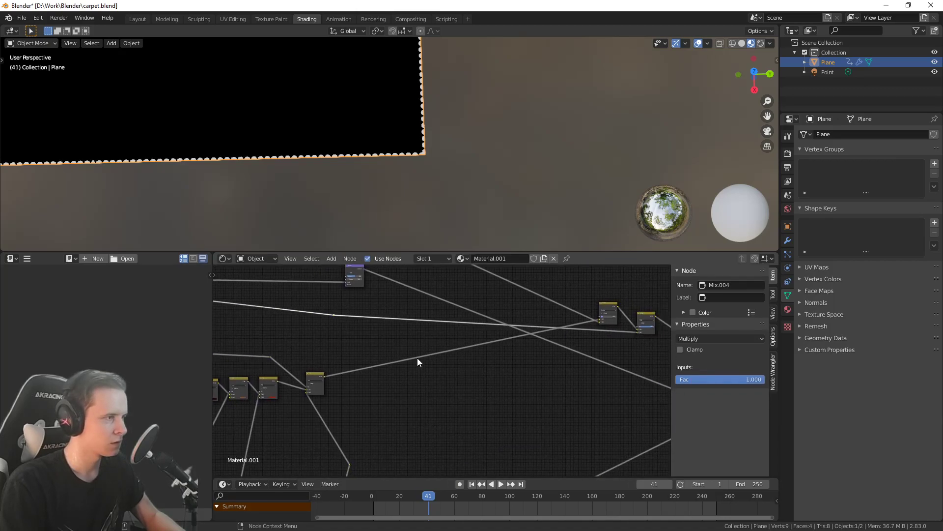
Duplicate the color chain's last Mix node and insert the copy, with Fac 0.500 and a dark red Color2, into its output link
scroll(346, 367, "up", 9)
middle_click_drag(315, 382, 590, 342)
left_click_drag(508, 341, 525, 339)
middle_click_drag(618, 351, 521, 368)
scroll(521, 368, "down", 3)
scroll(509, 367, "down", 1)
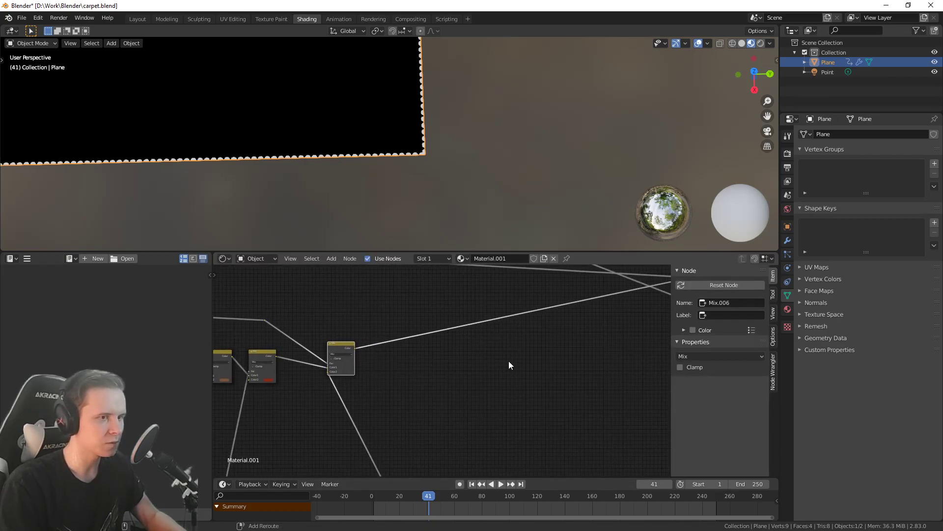
key("shift+d")
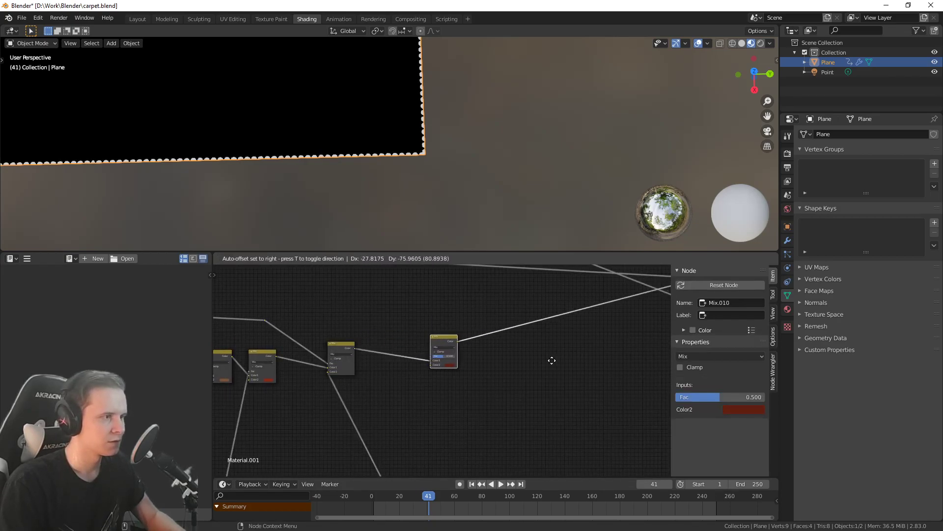
left_click(555, 361)
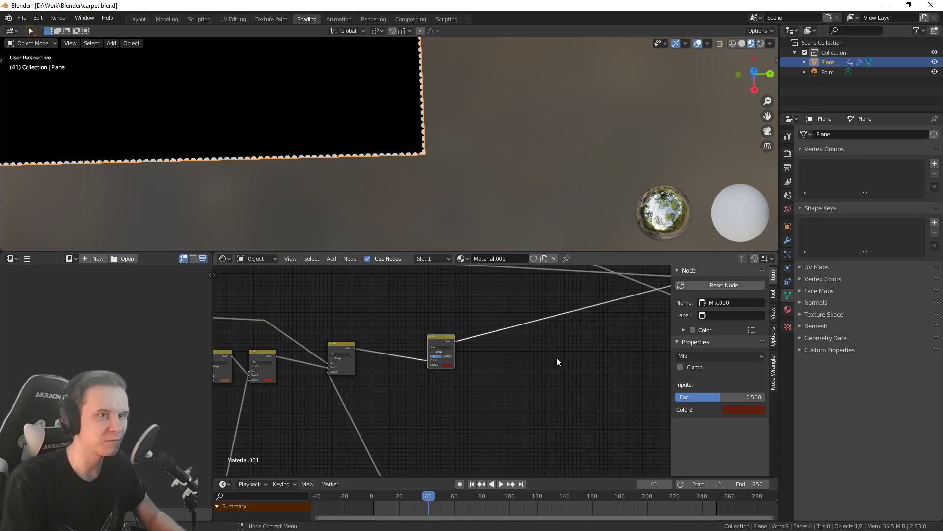
middle_click_drag(619, 365, 515, 305)
scroll(579, 355, "down", 2)
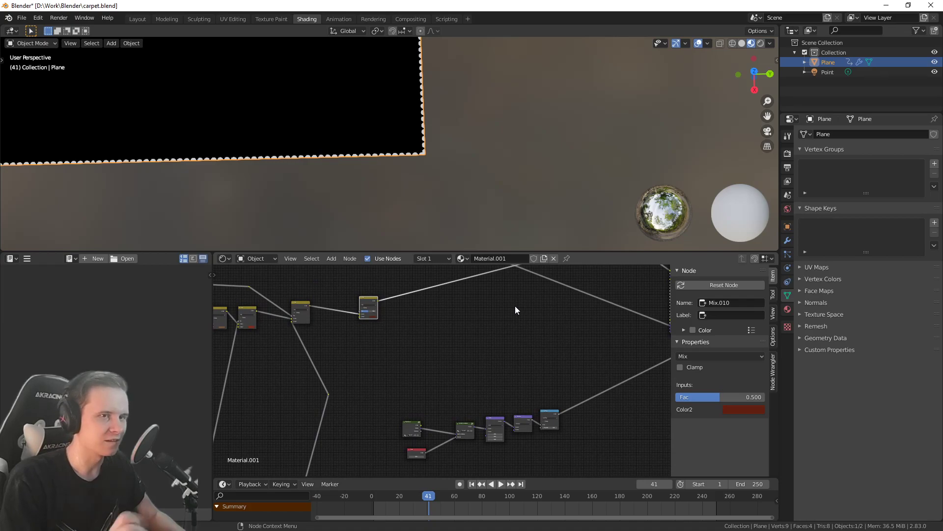
Move the scalloped border pattern's nodes up closer beneath the newly inserted Mix node
scroll(489, 376, "up", 1)
scroll(490, 372, "down", 1)
middle_click_drag(403, 406, 410, 386)
scroll(414, 384, "up", 1)
left_click_drag(386, 448, 584, 379)
middle_click_drag(584, 380, 534, 330)
scroll(482, 364, "up", 1)
scroll(482, 364, "down", 1)
scroll(506, 345, "down", 3)
Reposition the reroute on the long link feeding the Mix node just before the new one
left_click_drag(444, 397, 429, 381)
key("g")
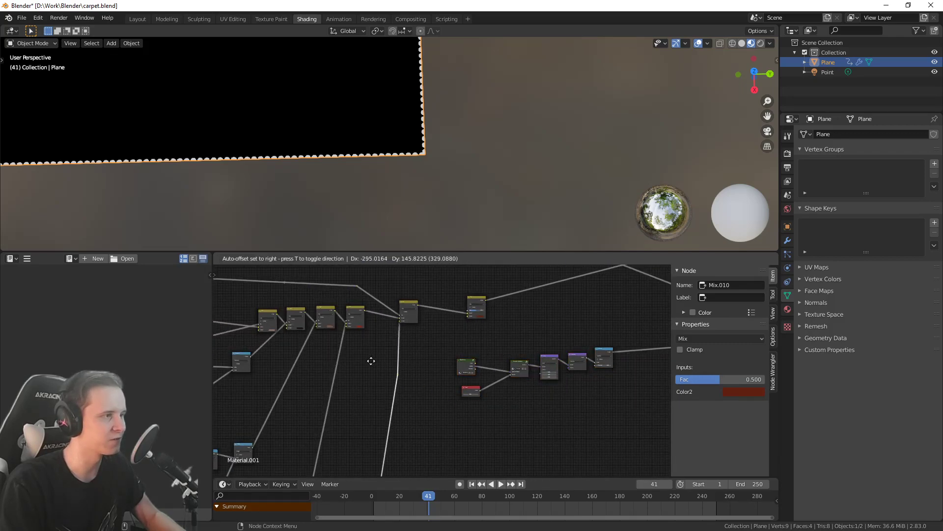
left_click(373, 359)
middle_click_drag(547, 348, 491, 348)
scroll(516, 364, "up", 5)
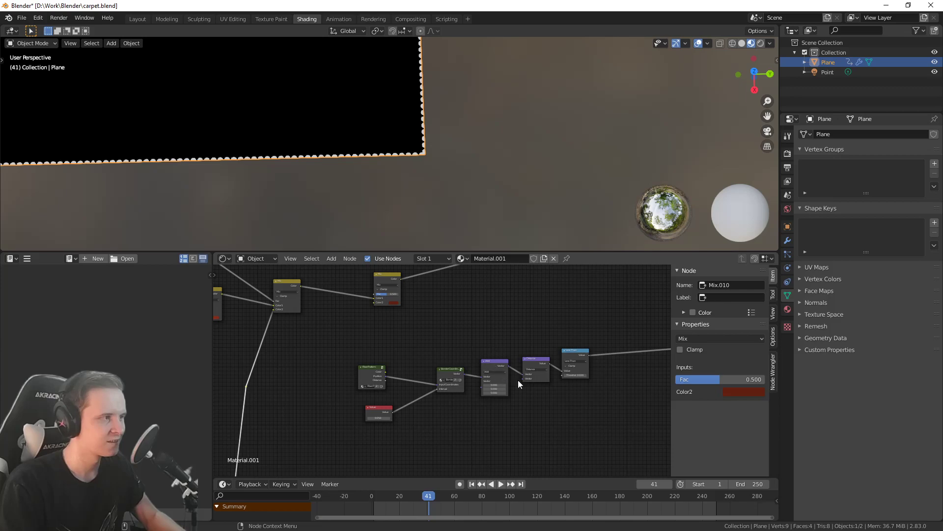
Shift the scallop pattern's nodes a little further down and back along the chain, under the new Mix node
left_click_drag(601, 423, 350, 331)
key("g")
left_click(337, 350)
middle_click_drag(567, 340, 488, 346)
left_click(459, 331)
scroll(442, 314, "up", 2)
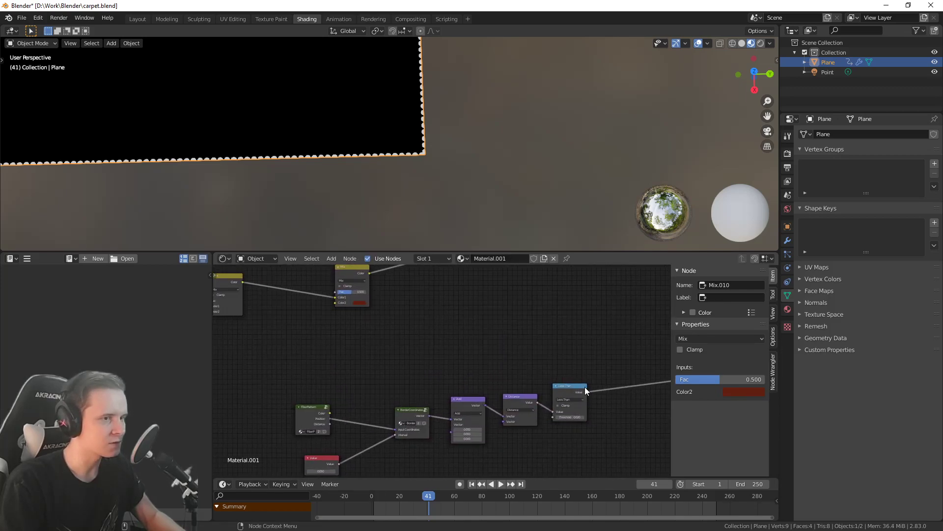
Connect the scallop pattern's Less Than output to the new Mix node's Fac input, and reposition that Mix node
left_click_drag(369, 305, 334, 292)
scroll(364, 319, "down", 4)
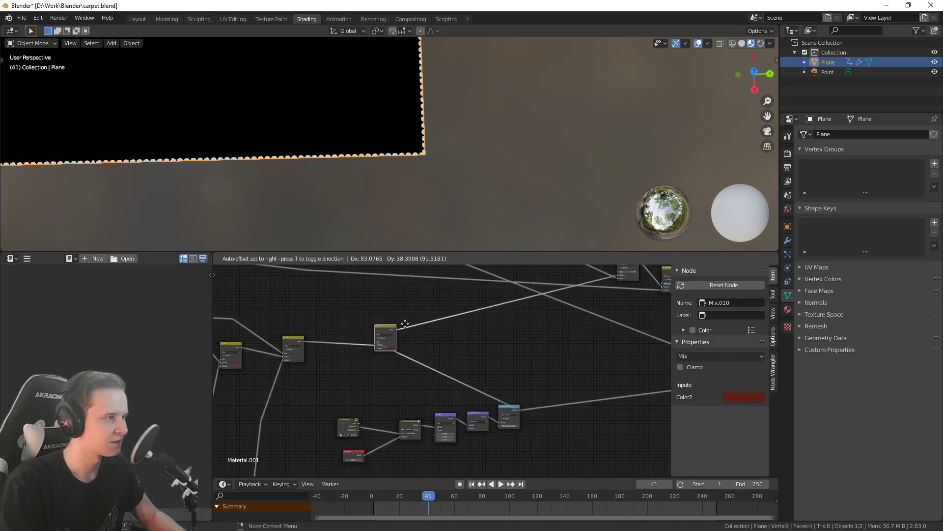
middle_click_drag(421, 371, 475, 326)
scroll(443, 352, "down", 4)
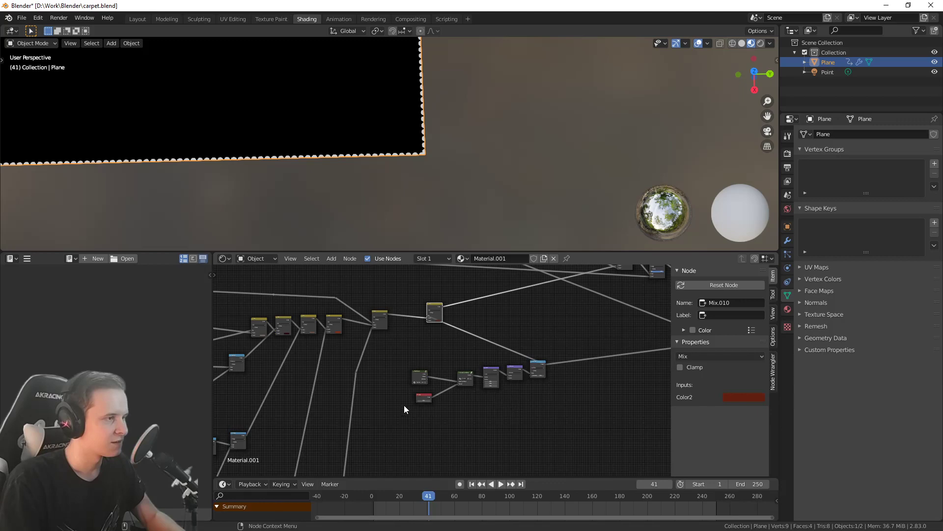
Move the whole scallop pattern node group lower to leave more space beneath the Mix chain
left_click_drag(412, 405, 555, 346)
middle_click_drag(556, 347, 544, 354)
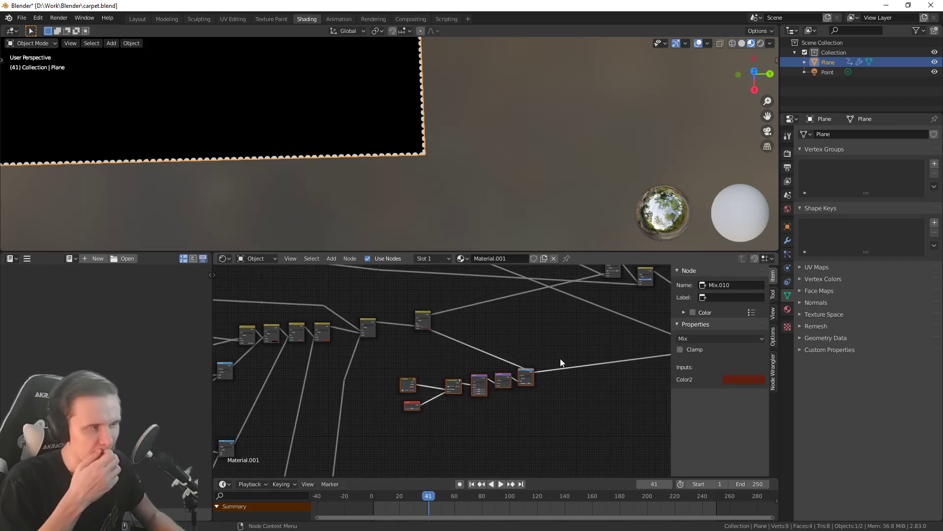
middle_click_drag(511, 336, 499, 340)
key("g")
left_click(504, 420)
Preview the complete carpet material through the Principled BSDF
scroll(440, 361, "up", 1)
scroll(573, 315, "down", 2)
middle_click_drag(575, 313, 507, 354)
scroll(506, 354, "right", 3)
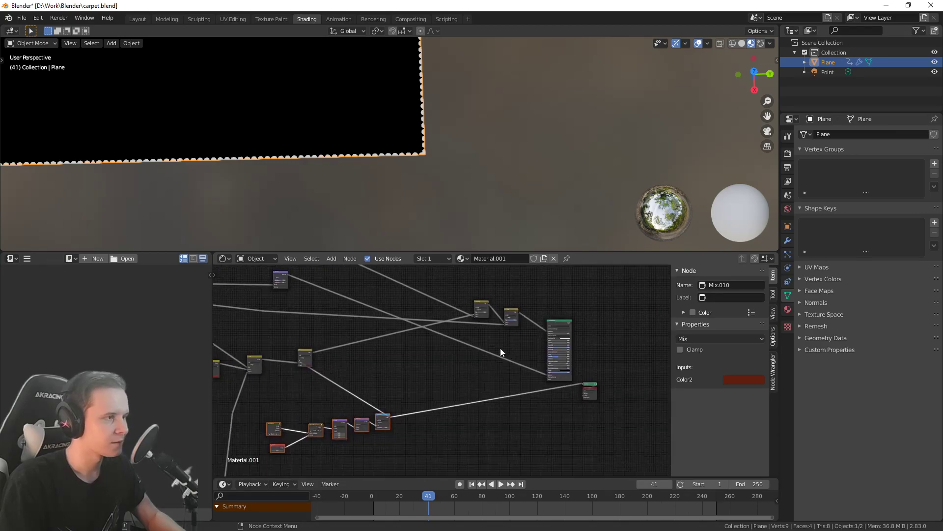
scroll(516, 344, "up", 2)
left_click(613, 303, "ctrl+shift")
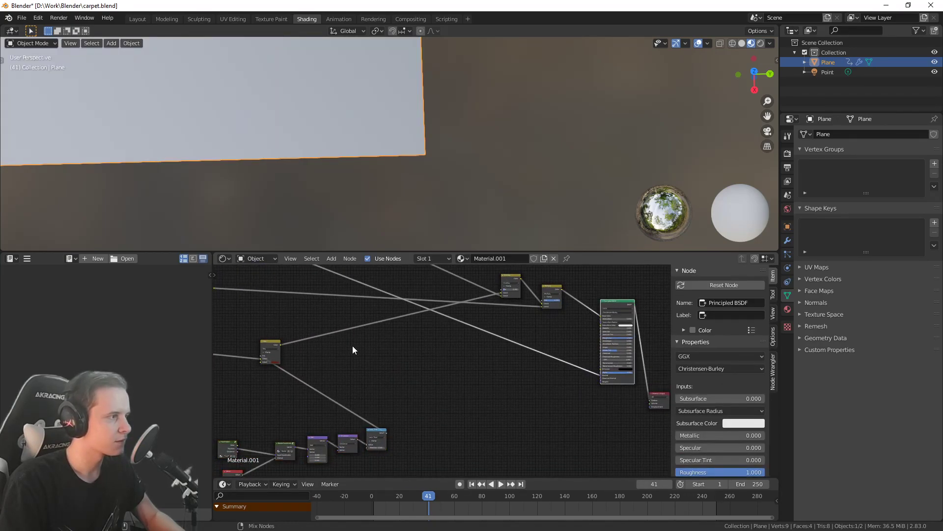
Adjust the new Mix node's Color2 within dark red, and view the carpet's border corner up close
scroll(340, 349, "up", 1)
middle_click_drag(349, 347, 459, 324)
scroll(385, 334, "up", 8)
middle_click_drag(385, 339, 403, 330)
left_click(403, 331)
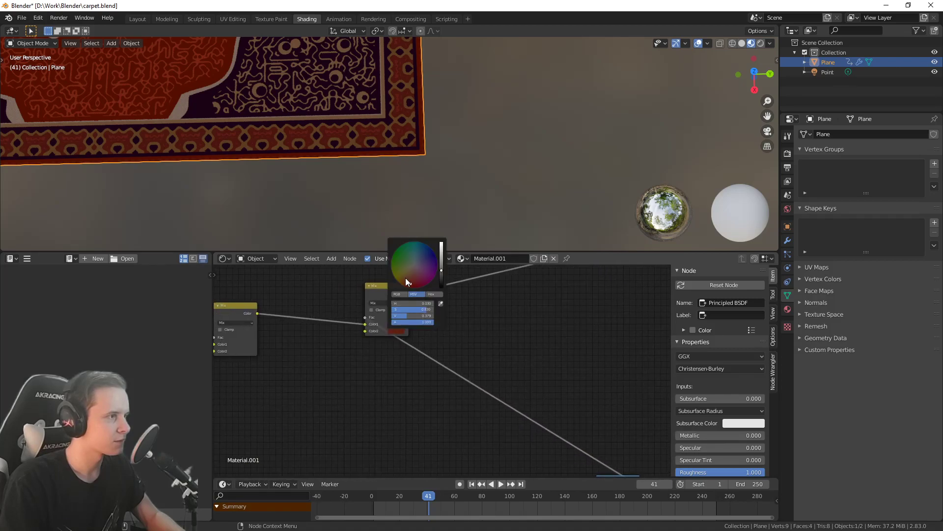
scroll(386, 160, "up", 3)
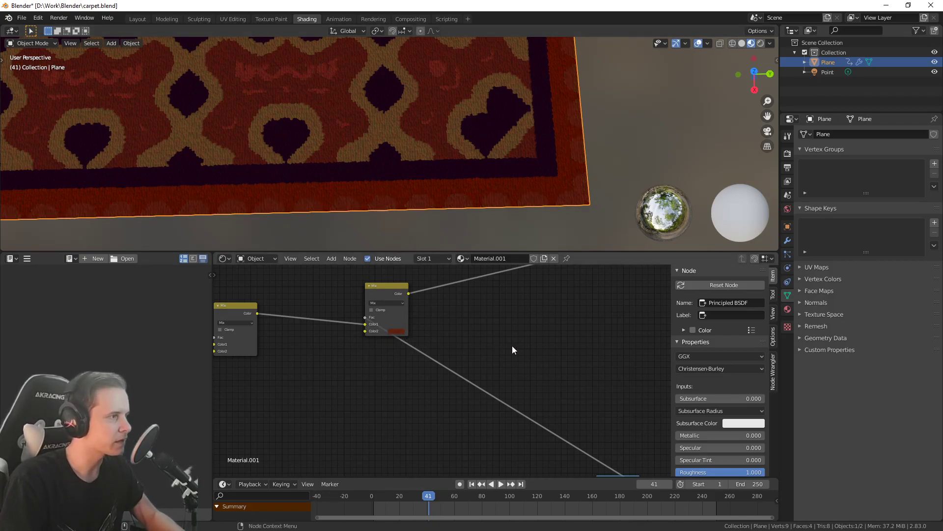
Preview the Less Than node's scallop mask on the plane, and undo the trial edit in the pattern's nodes
scroll(513, 346, "down", 1)
middle_click_drag(513, 346, 500, 292)
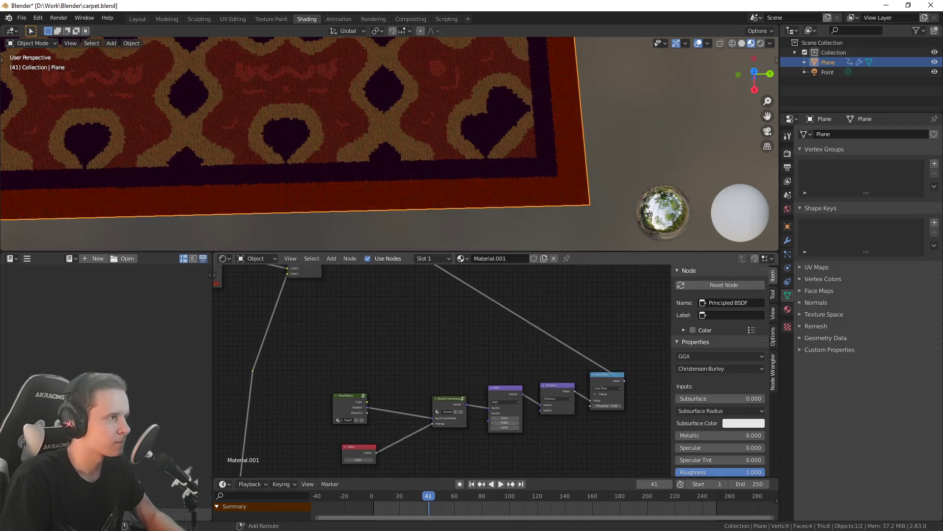
left_click(609, 375, "ctrl+shift")
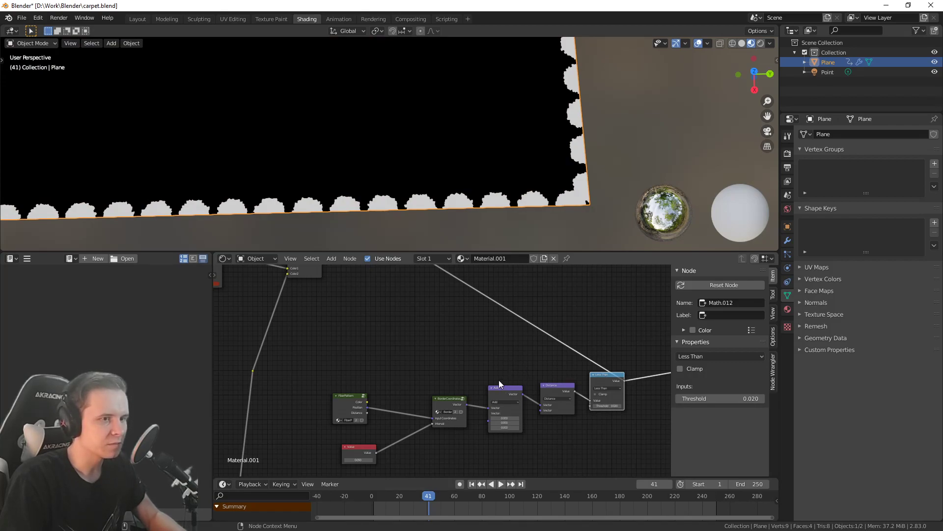
scroll(471, 354, "up", 3)
left_click_drag(475, 399, 442, 399, "shift")
key("ctrl+z")
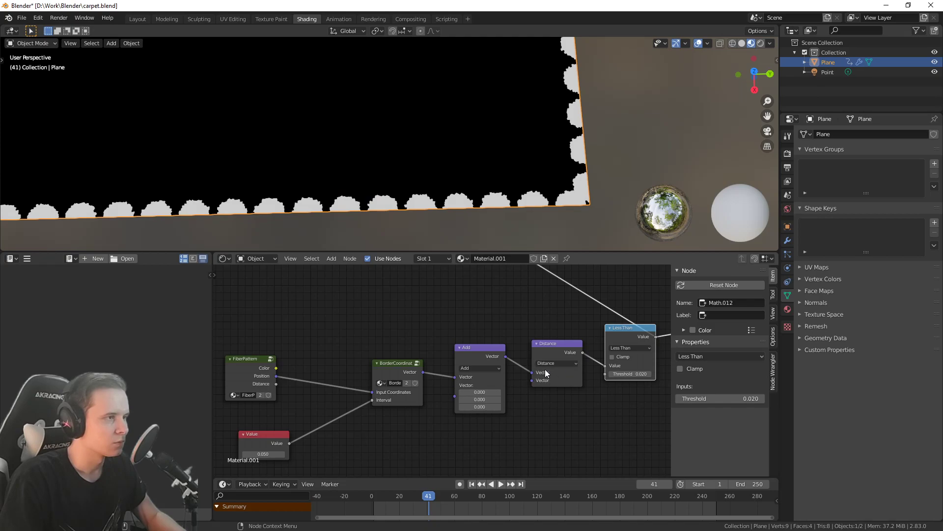
Preview the Distance node's output and set the Add node's vector X to -0.050
left_click(552, 350, "ctrl+shift")
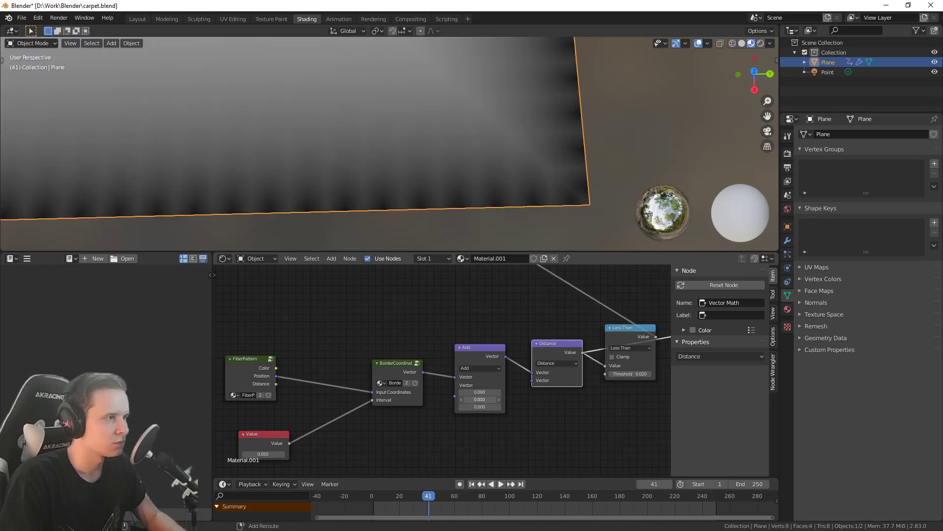
left_click(485, 388)
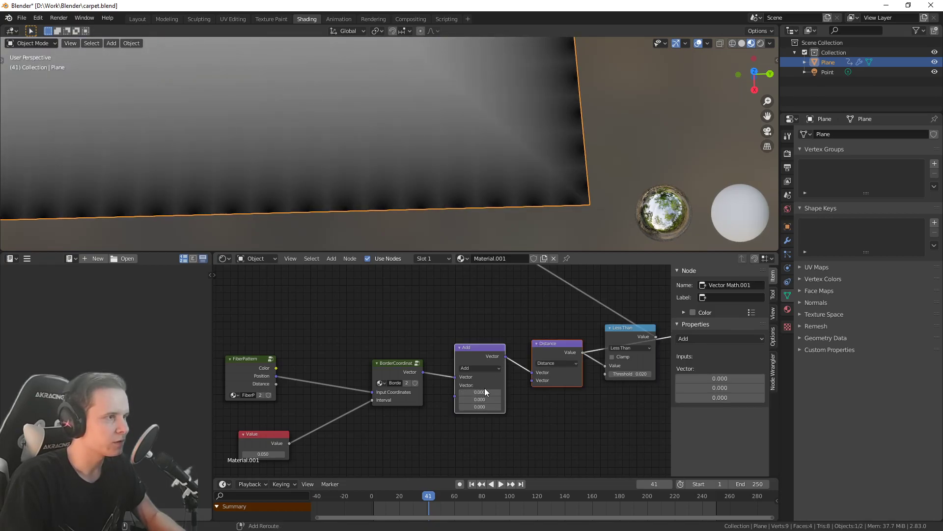
left_click_drag(484, 392, 480, 392)
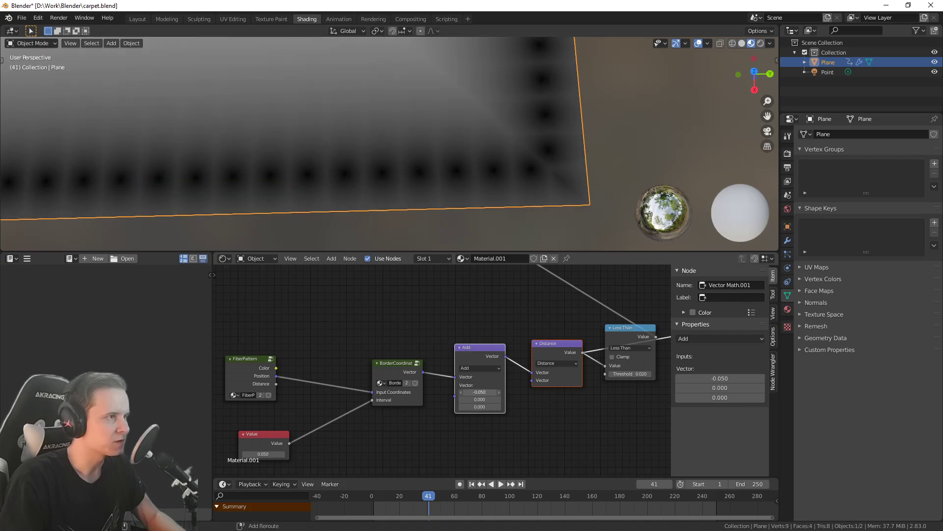
Preview the Multiply Mix node's color result, and return the output to the Principled BSDF
scroll(512, 364, "down", 6)
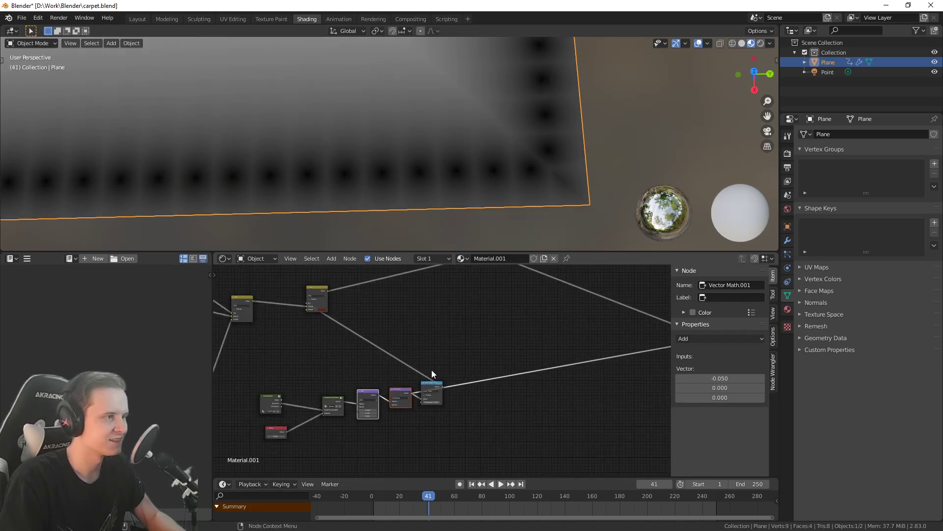
scroll(477, 368, "down", 2)
middle_click_drag(556, 316, 482, 326)
scroll(565, 343, "up", 3)
scroll(434, 349, "down", 1)
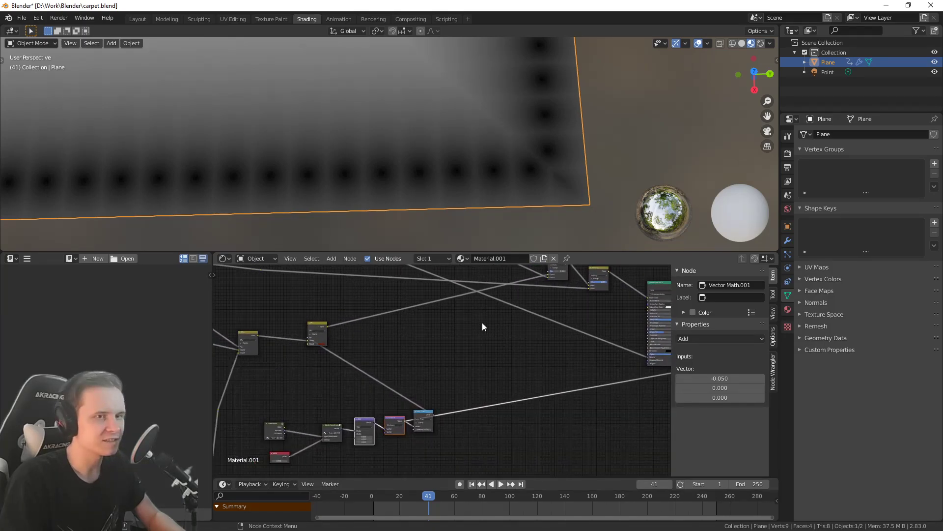
middle_click_drag(490, 363, 460, 373)
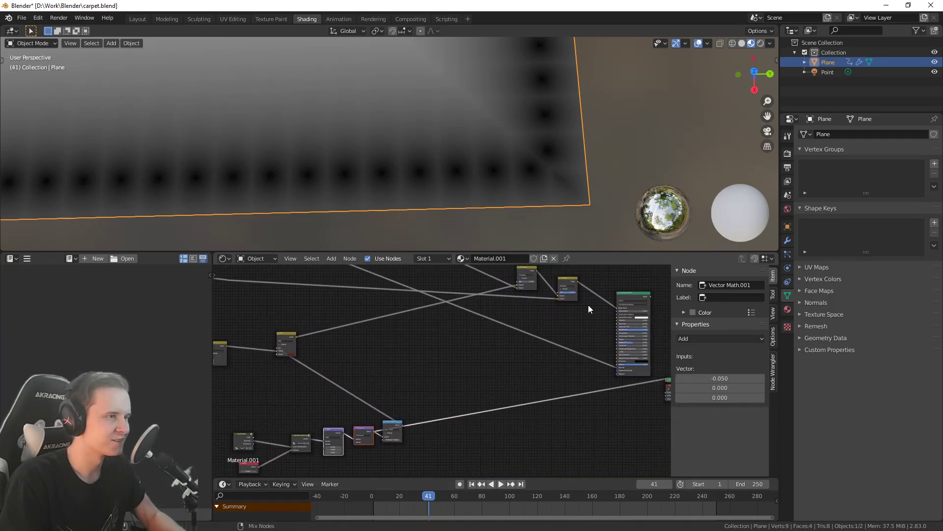
left_click(565, 280, "ctrl+shift")
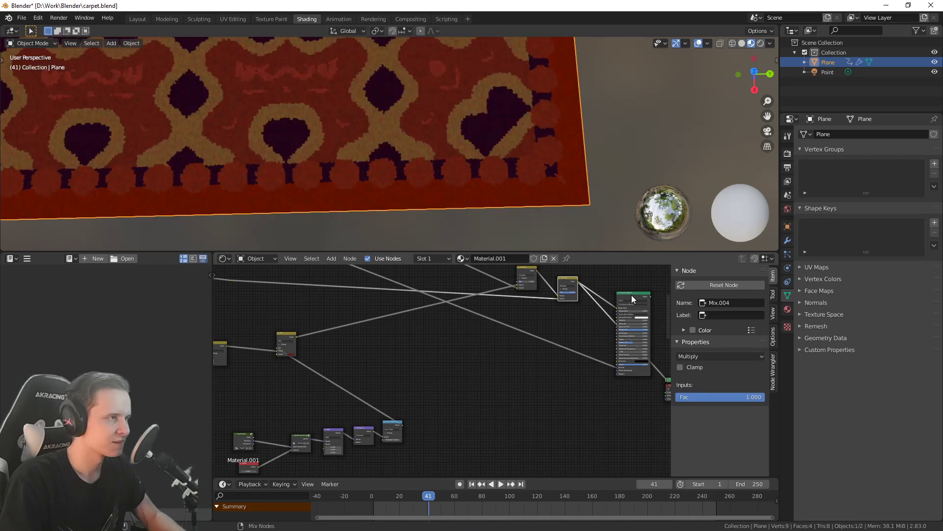
left_click(632, 295, "ctrl+shift")
Set the scallop pattern's Less Than threshold to 0.010
middle_click_drag(436, 389, 506, 332)
scroll(461, 389, "up", 6)
scroll(462, 390, "up", 3)
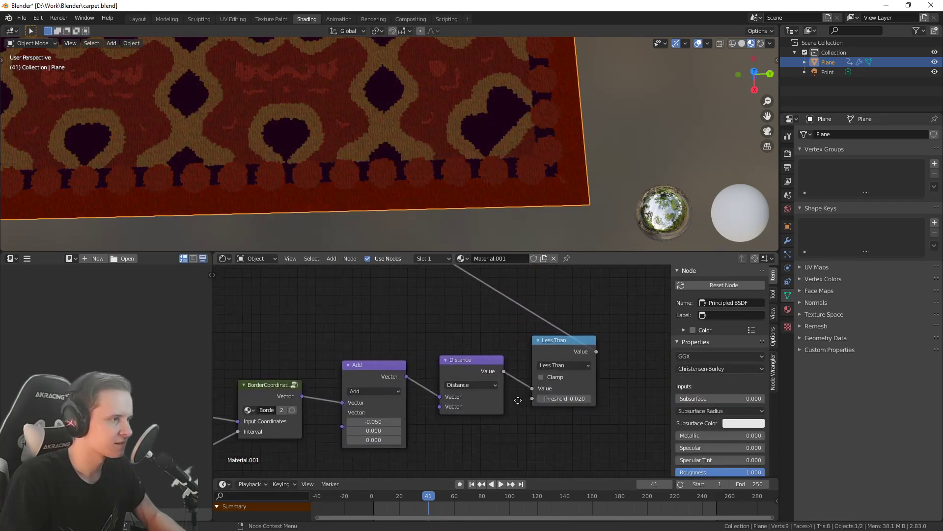
mouse_move(568, 398)
left_mouse_down()
mouse_move(557, 398)
mouse_move(573, 398)
left_mouse_up()
Set the Value node driving the BorderCoordinates interval to 0.030
middle_click_drag(536, 410, 615, 369)
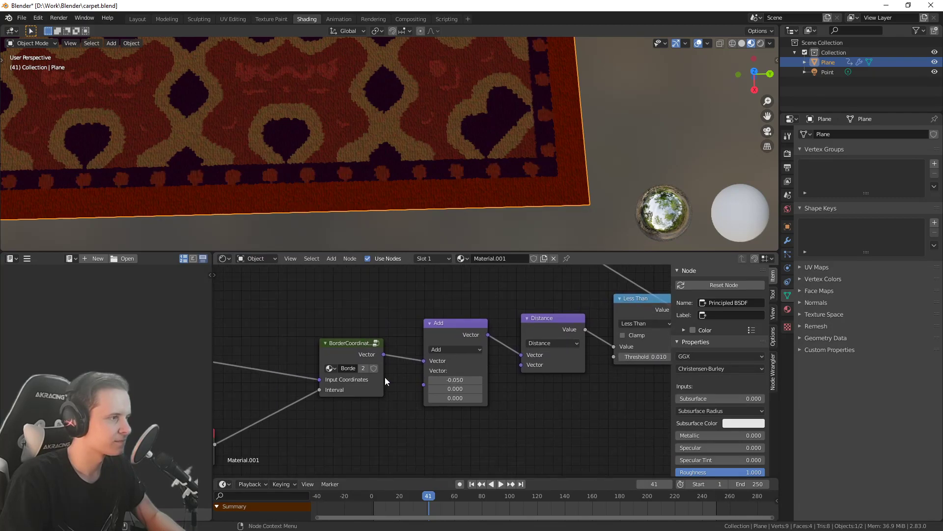
middle_click_drag(427, 382, 558, 356)
mouse_move(316, 431)
left_mouse_down()
mouse_move(305, 431)
mouse_move(313, 430)
left_mouse_up()
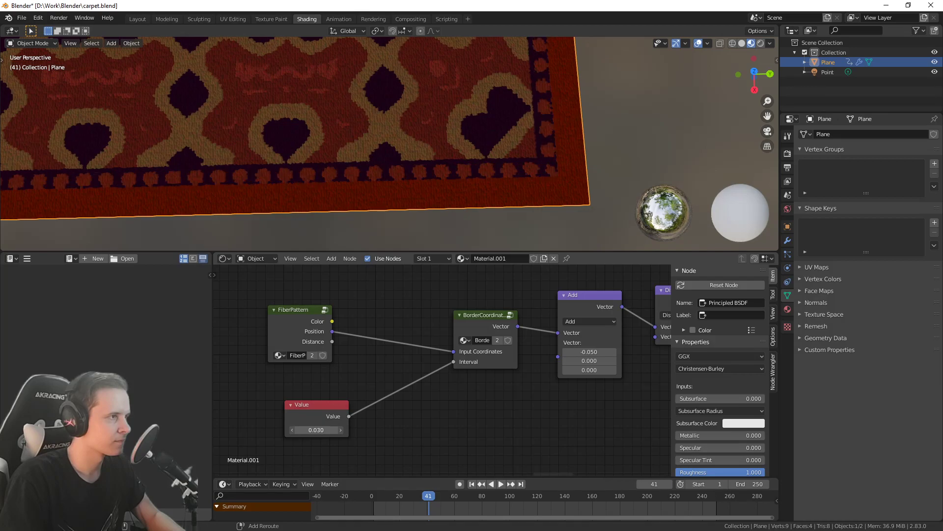
Try a vector X of -0.055 in the scallop pattern's Add node
middle_click_drag(513, 369, 347, 402)
scroll(347, 402, "up", 5)
double_click(480, 378)
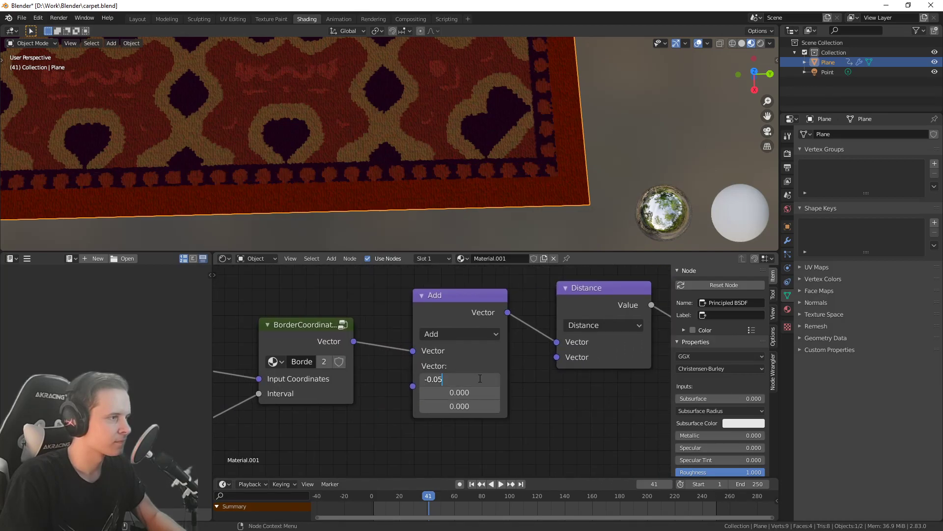
type("5")
key("Return")
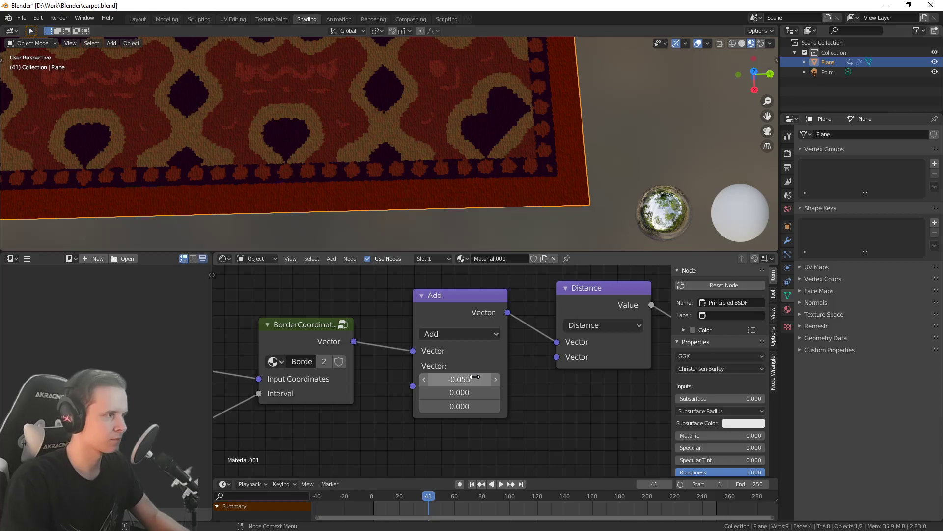
Set the Add node's vector X to -0.053
left_click(479, 377)
left_click(479, 377)
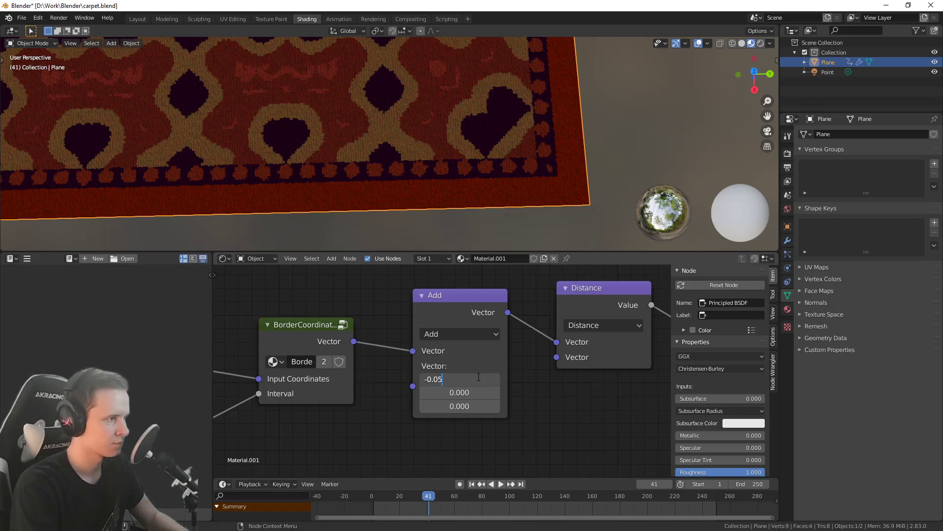
type("3")
key("Return")
middle_click_drag(487, 347, 497, 361)
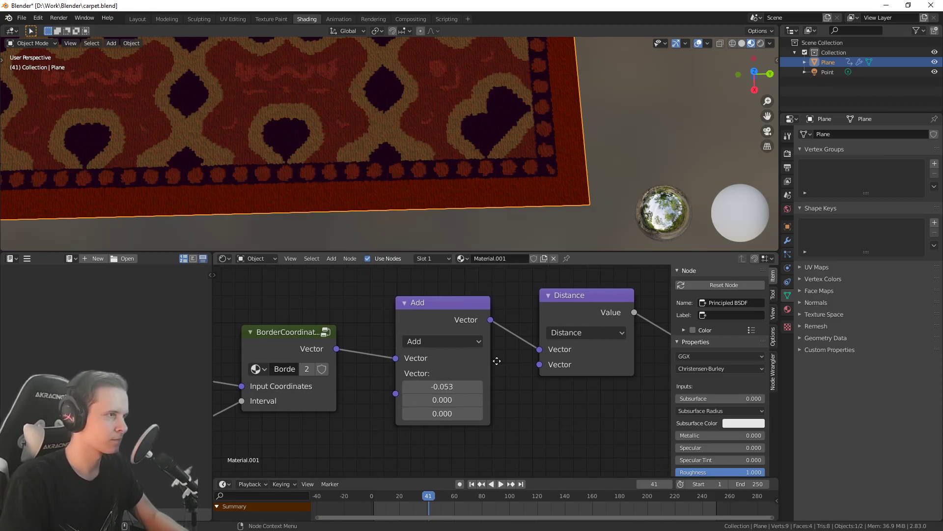
scroll(523, 388, "down", 1)
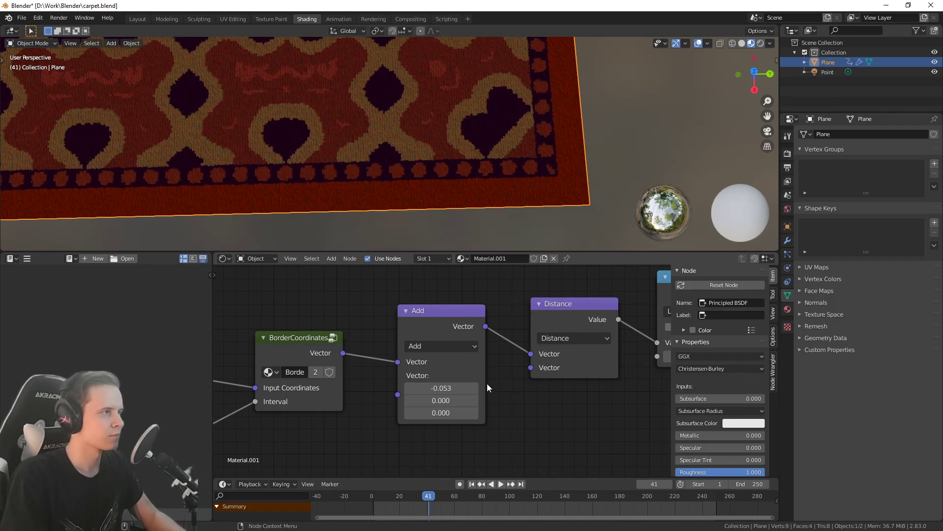
Tighten the pattern's layout by moving the Distance, Add and BorderCoordinates nodes closer to the FiberPattern node
scroll(488, 406, "down", 2)
left_click_drag(464, 324, 441, 323)
left_click_drag(554, 321, 525, 319)
middle_click_drag(386, 337, 464, 335)
scroll(395, 342, "down", 2)
left_click(431, 334)
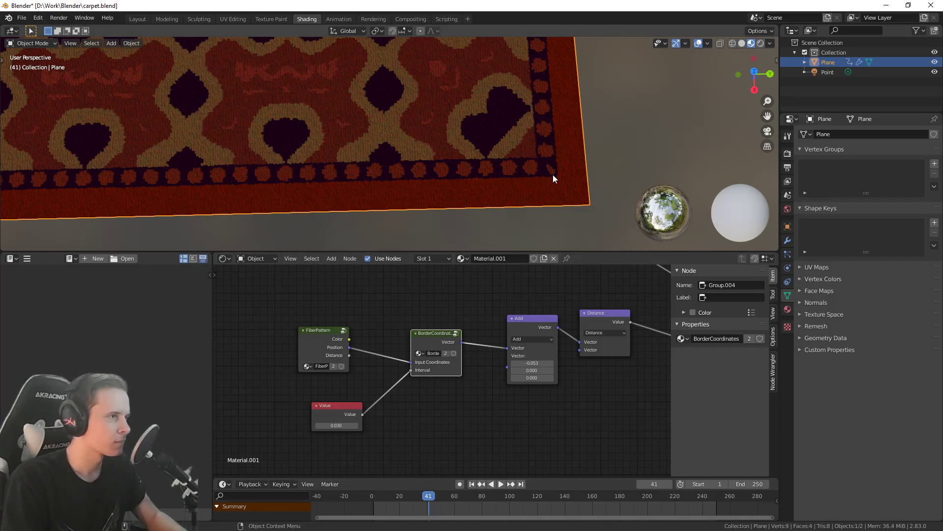
Preview the Distance node's output at the carpet's corner, and return the Add node's vector Y to 0.000
scroll(492, 163, "up", 6)
scroll(492, 162, "down", 5)
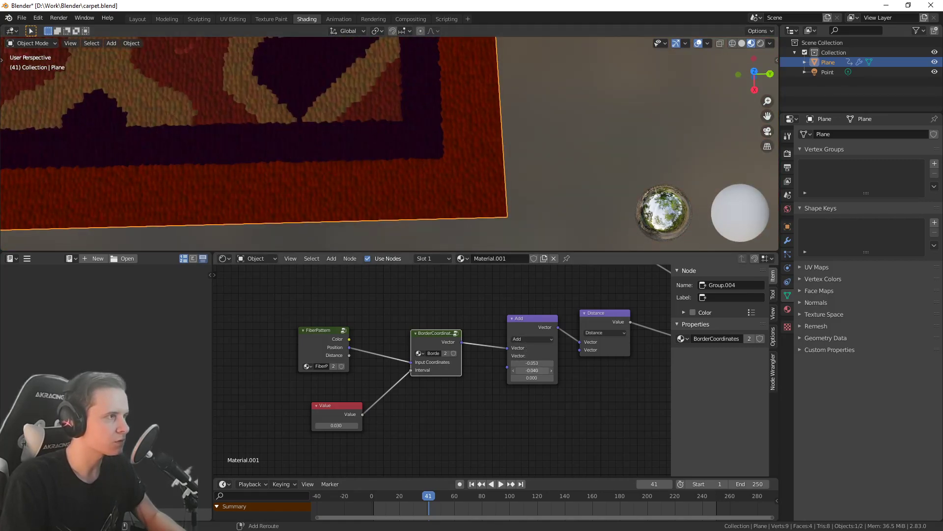
left_click(597, 327, "ctrl+shift")
mouse_move(522, 370)
left_mouse_down()
mouse_move(541, 370)
mouse_move(522, 370)
left_mouse_up()
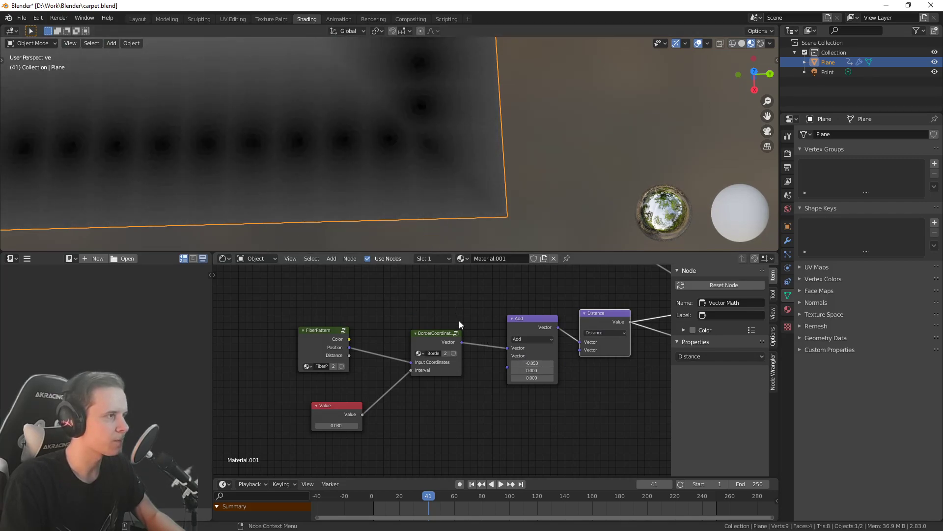
Enter the BorderCoordinates node group and add a third input socket to its interface
left_click(456, 334)
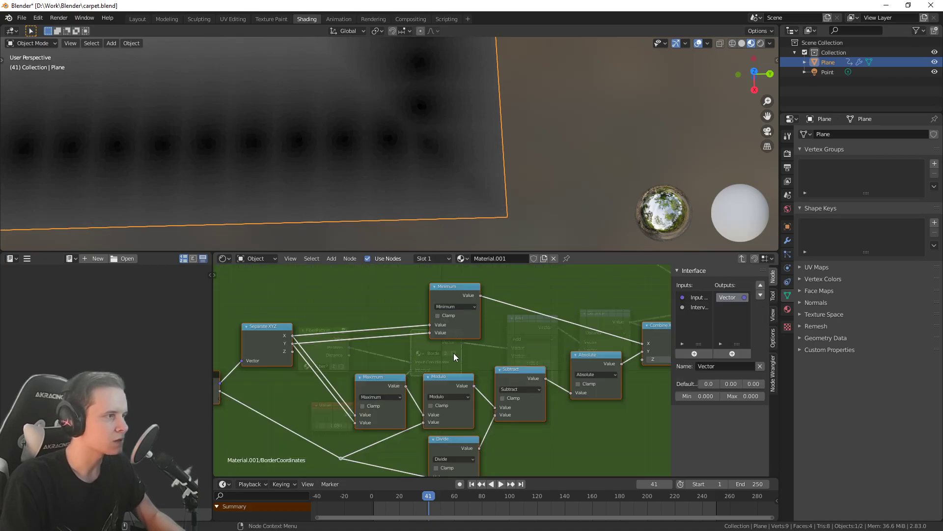
left_click(322, 348)
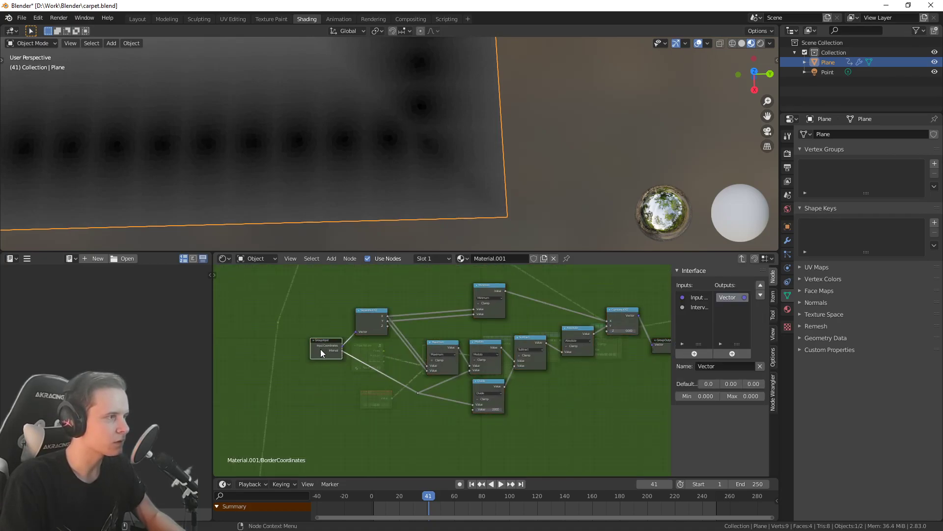
scroll(321, 361, "up", 3)
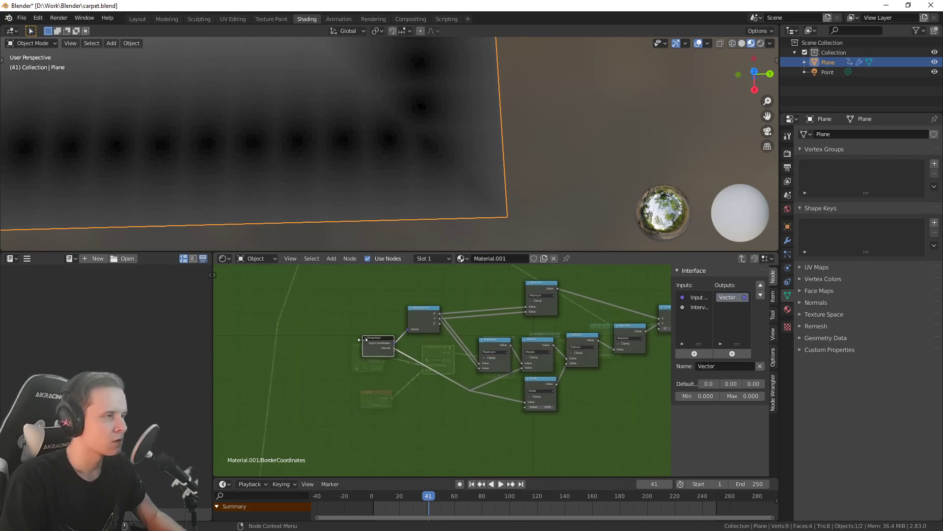
left_click(694, 353)
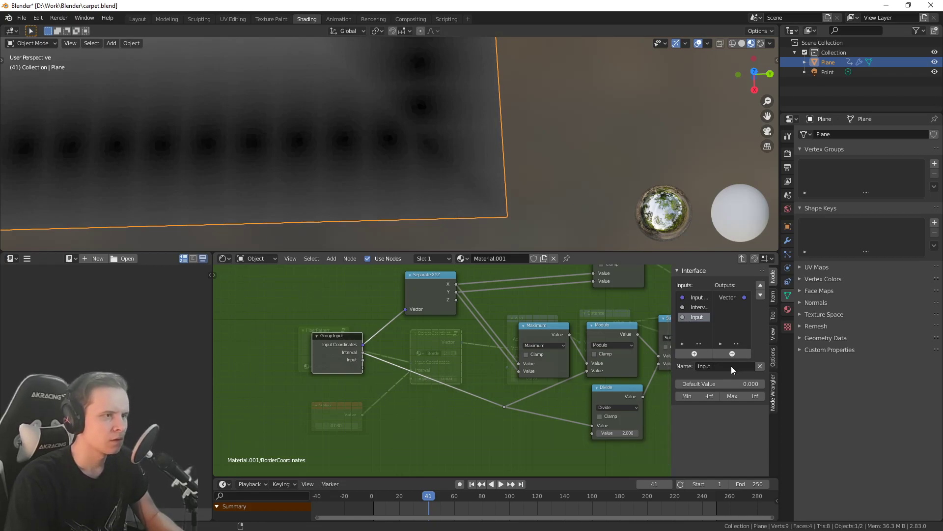
Name the group's new third input socket "Offset"
type("Offs")
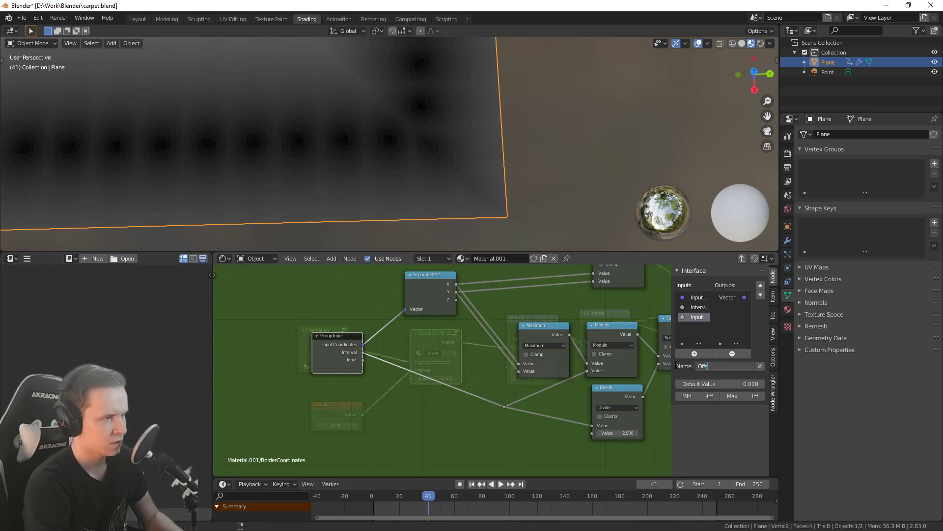
type("et")
key("Return")
Make room before the Modulo node by moving the Separate XYZ and Maximum nodes closer to the Group Input
middle_click_drag(607, 384, 470, 403)
scroll(378, 378, "up", 1)
middle_click_drag(378, 378, 505, 366)
left_click_drag(452, 313, 433, 307)
middle_click_drag(547, 348, 521, 343)
left_click_drag(521, 344, 455, 329)
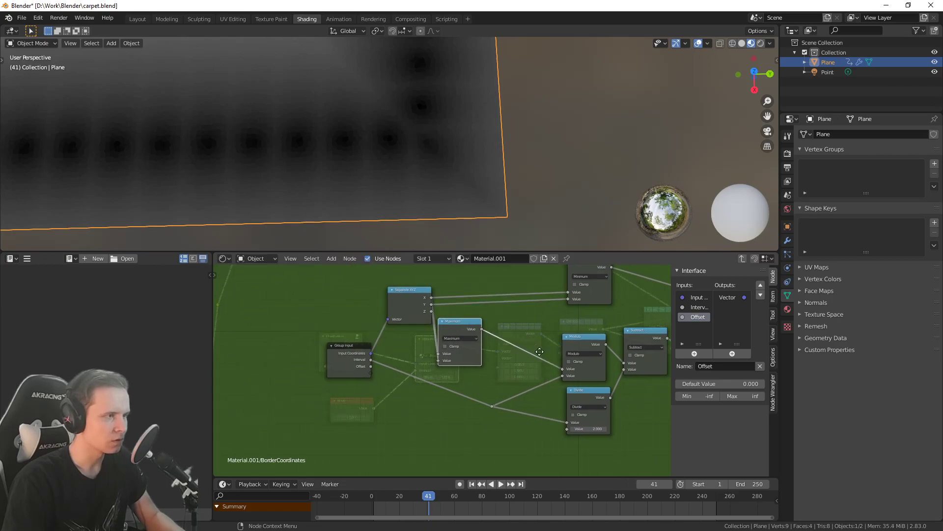
Insert a duplicate of the Modulo node between Maximum and Modulo, set it to Add, and connect the Offset input to it
left_click(583, 345)
key("shift+d")
left_click(527, 335)
scroll(521, 342, "up", 2)
left_click(537, 336)
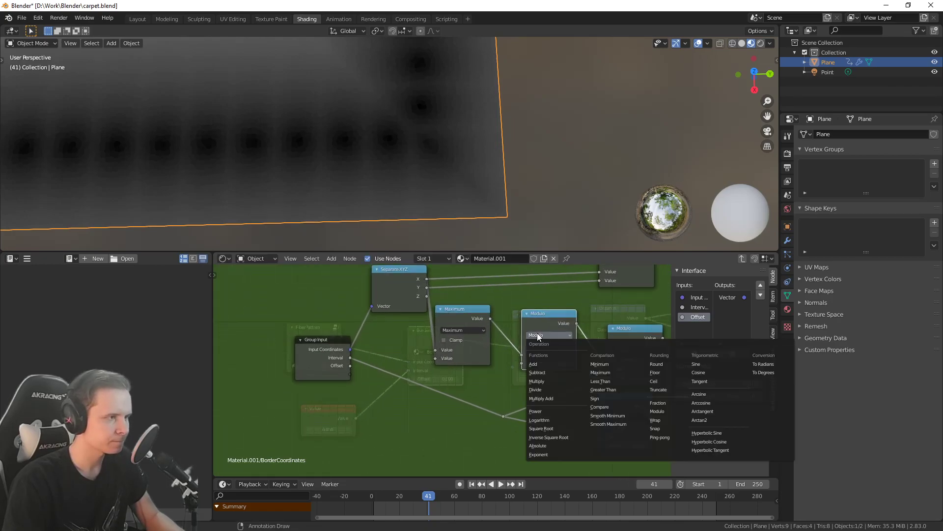
left_click(547, 363)
left_click_drag(351, 365, 522, 363)
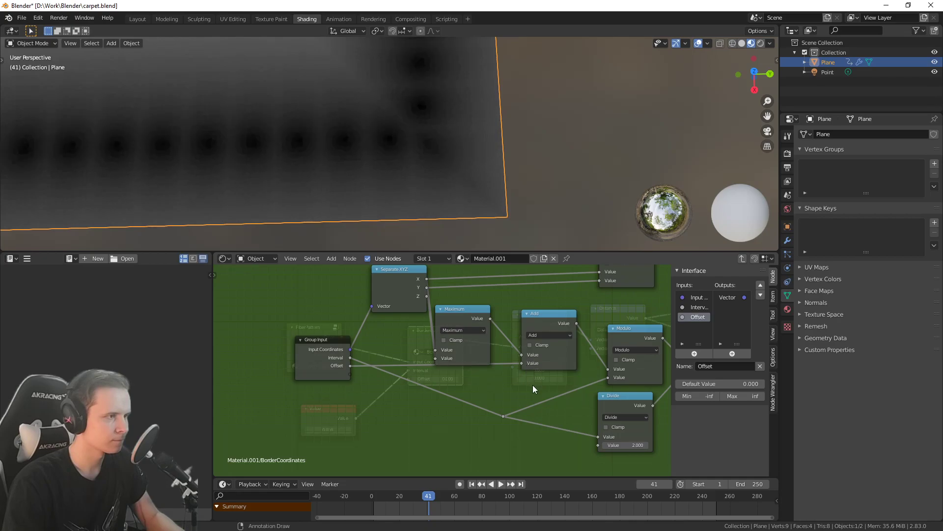
Leave the BorderCoordinates group, preview the Less Than mask, and switch the preview back to the full Principled BSDF material
left_click(323, 351)
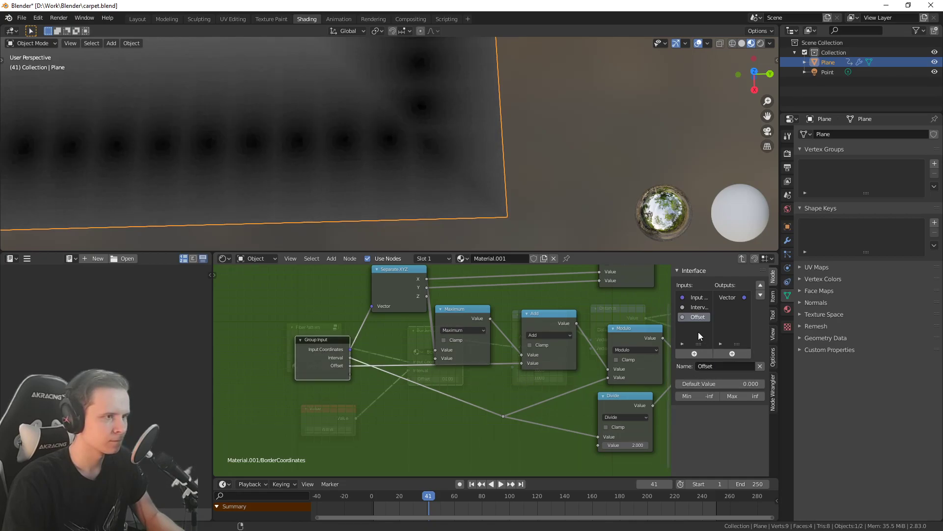
middle_click_drag(587, 311, 521, 322)
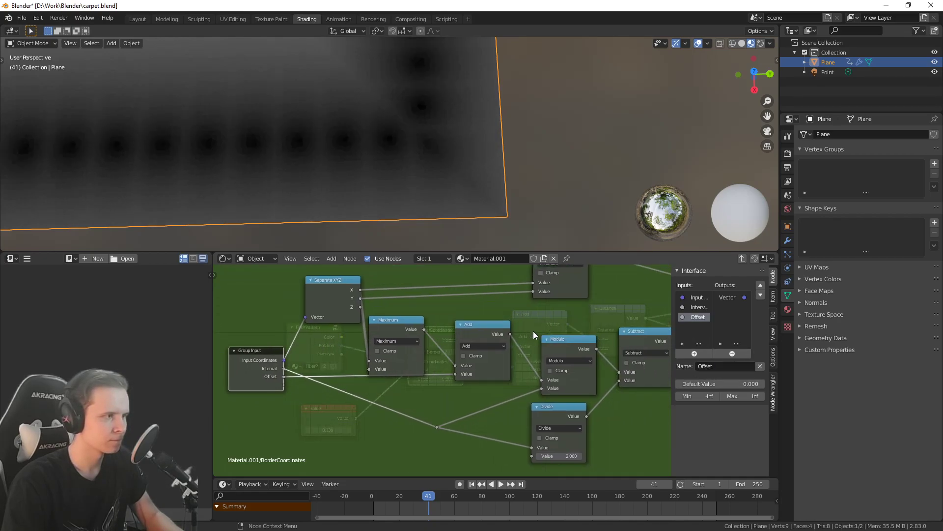
left_click(741, 259)
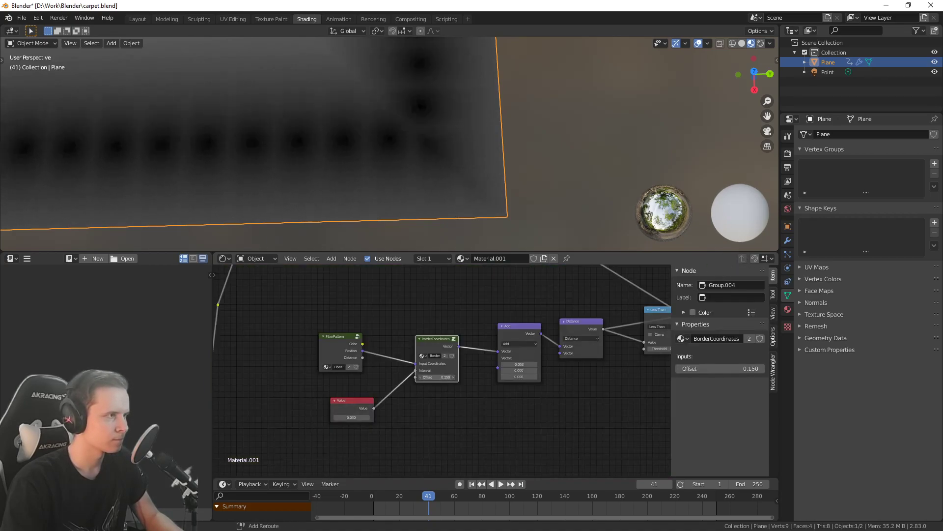
scroll(463, 379, "down", 4)
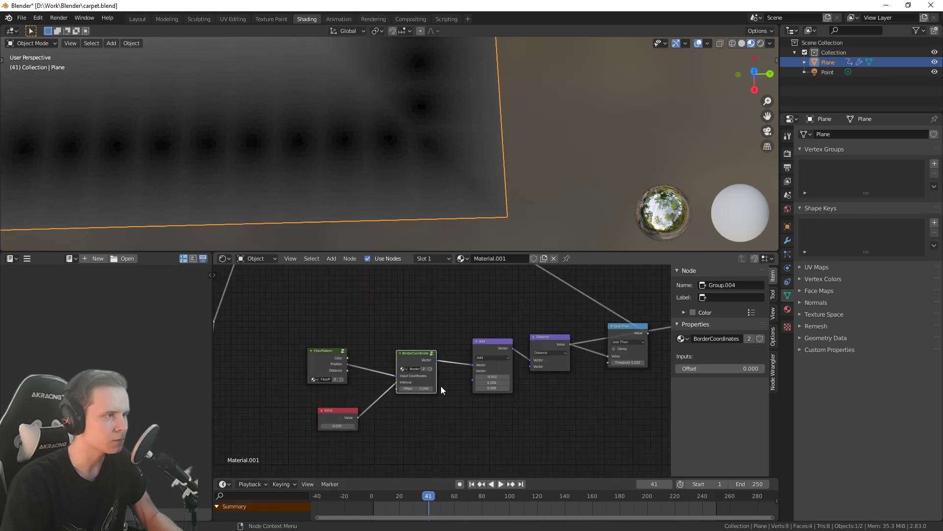
left_click(523, 364, "ctrl+shift")
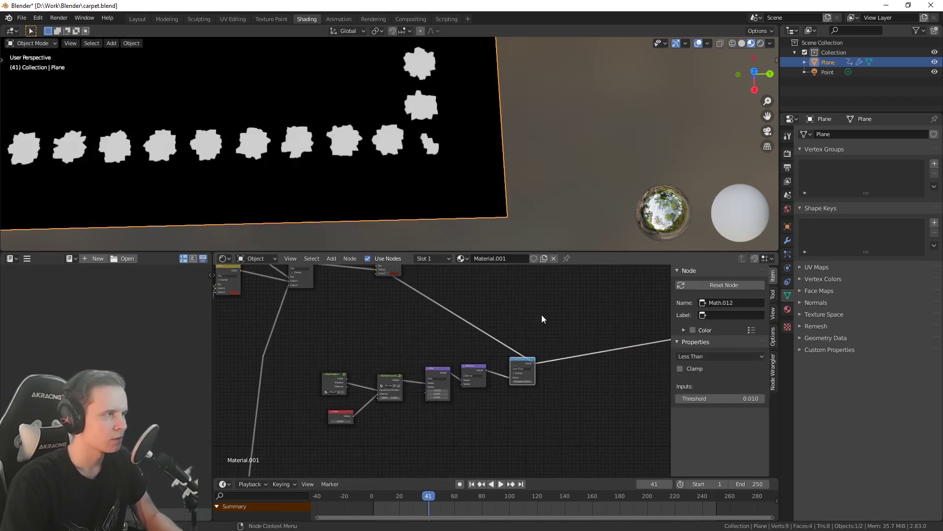
scroll(536, 316, "down", 4)
left_click(569, 334, "ctrl+shift")
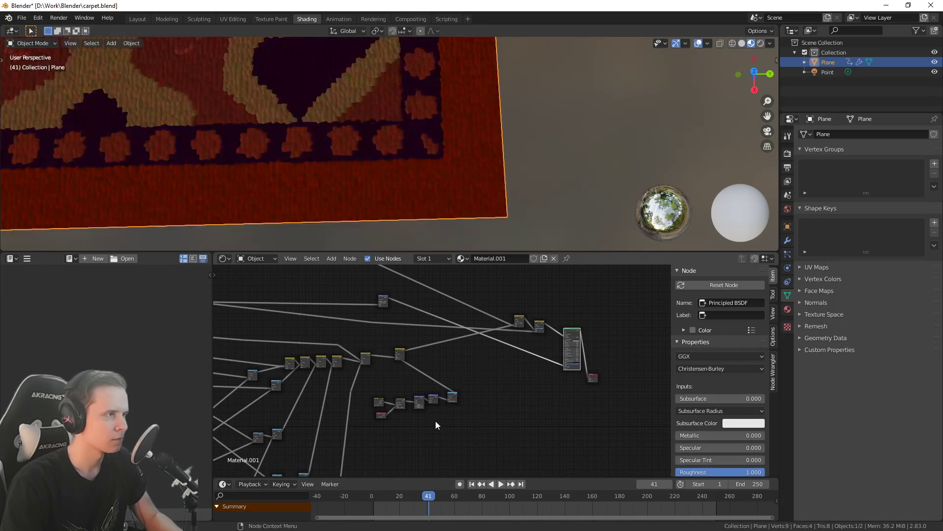
Set the BorderCoordinates node's Offset to -0.010 and check the dots at the carpet's corners
scroll(410, 373, "up", 2)
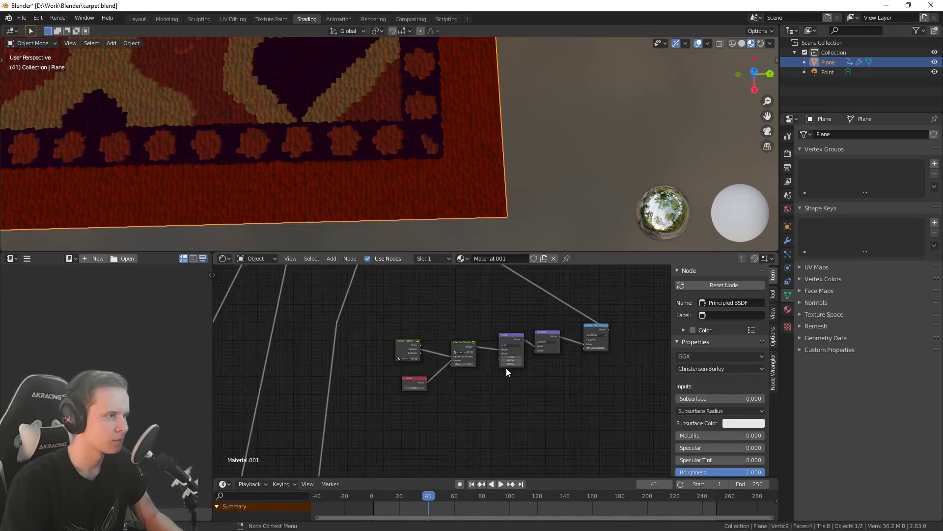
scroll(511, 371, "up", 8)
left_click_drag(511, 358, 533, 357)
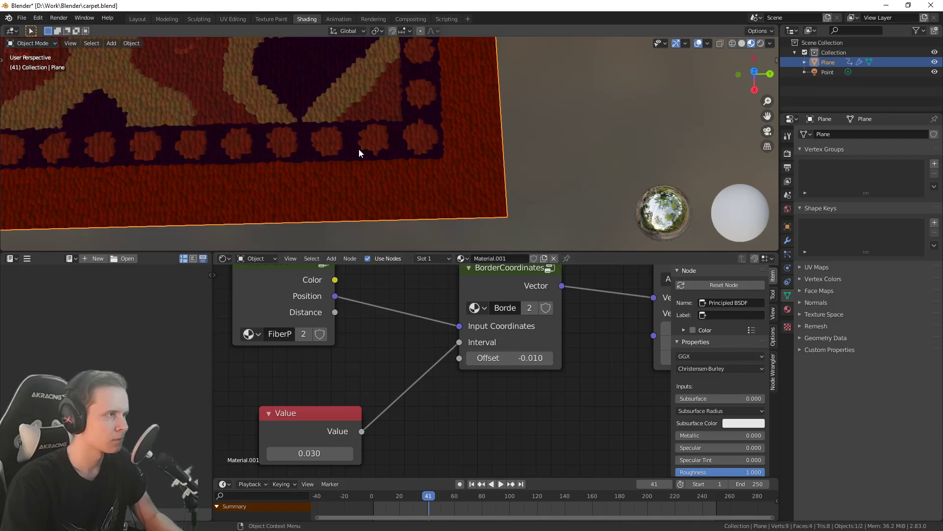
scroll(354, 152, "down", 5)
middle_click_drag(364, 158, 421, 156)
scroll(479, 165, "down", 5)
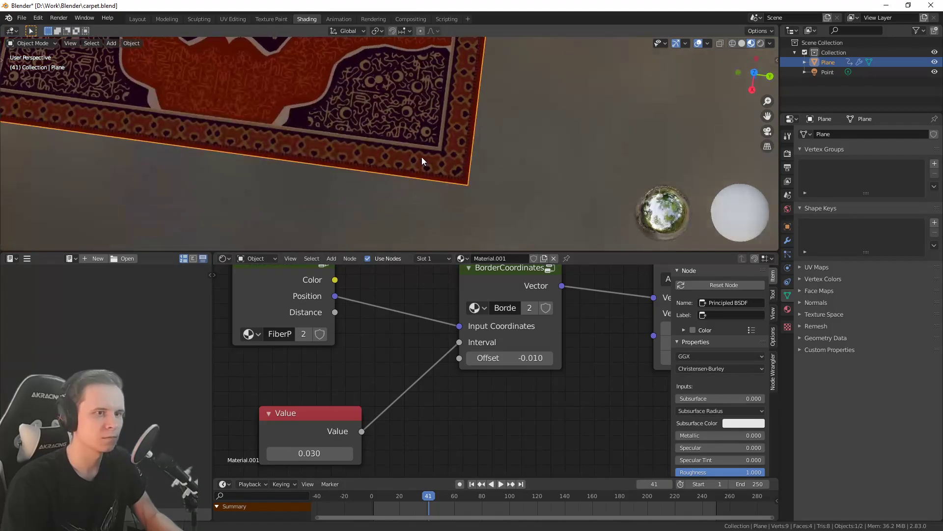
scroll(472, 181, "up", 4)
scroll(474, 183, "down", 4)
middle_click_drag(488, 181, 459, 172)
scroll(398, 149, "up", 6)
Set the Less Than node's Threshold to 0.007
middle_click_drag(515, 306, 286, 337)
middle_click_drag(554, 385, 376, 440)
middle_click_drag(535, 415, 403, 419)
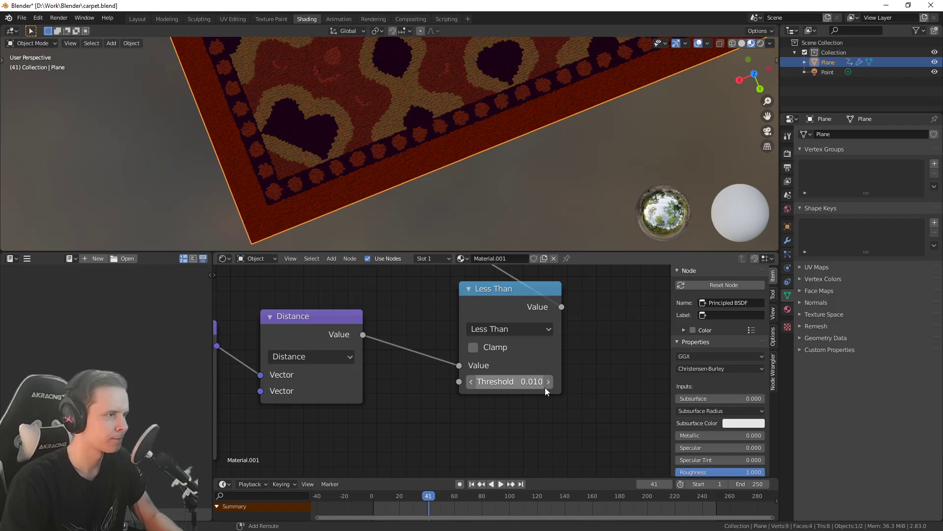
left_click(541, 381)
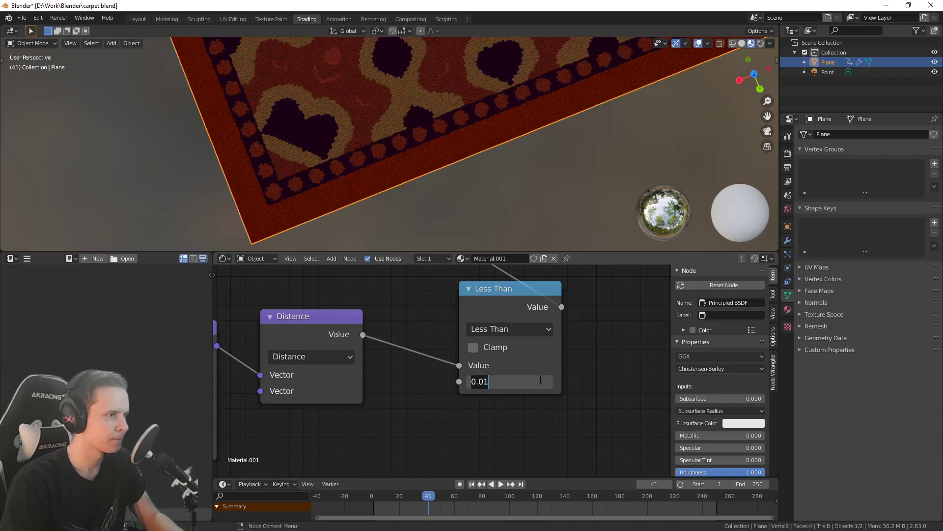
type("0.01")
key("Return")
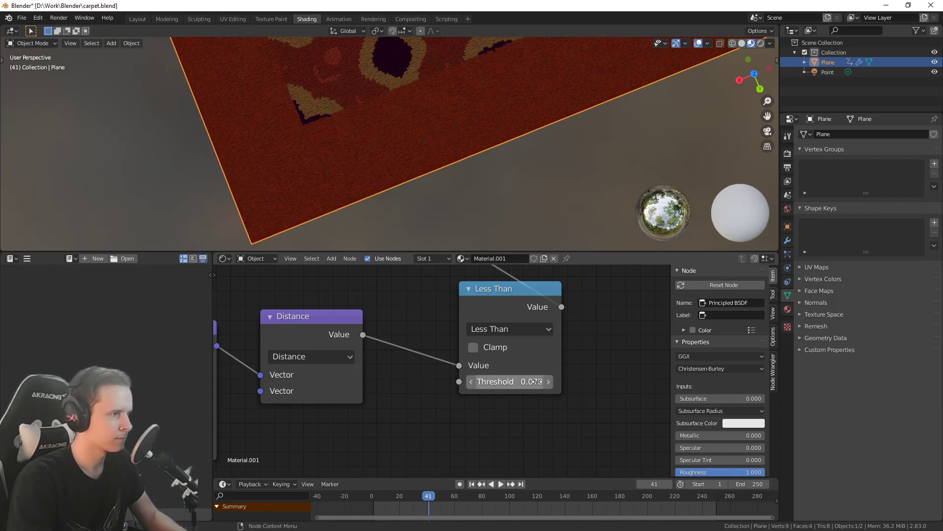
scroll(398, 434, "down", 2)
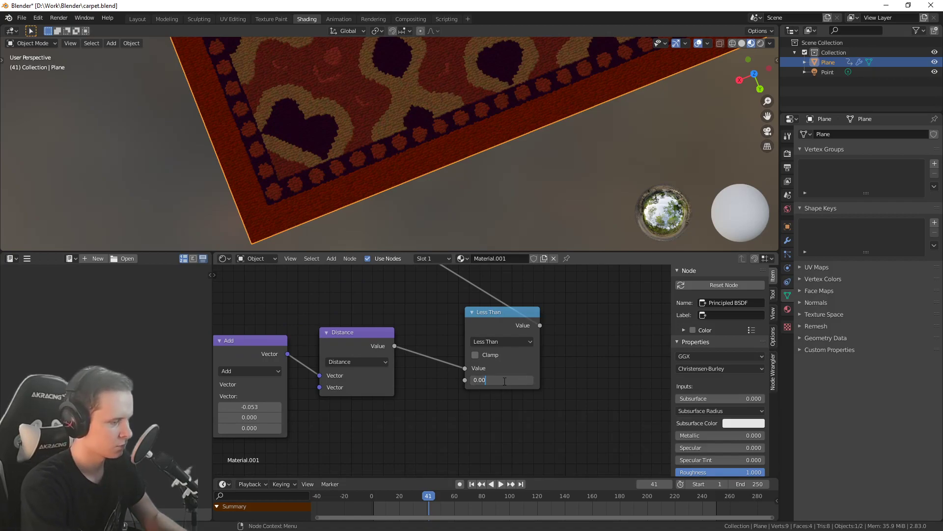
type("7")
key("Return")
Examine the size and spacing of the border dots along the carpet's edges and corner
scroll(389, 145, "down", 7)
middle_click_drag(390, 177, 558, 161, "shift")
scroll(392, 201, "up", 2)
scroll(400, 153, "up", 8)
scroll(388, 148, "up", 4)
scroll(379, 143, "down", 7)
scroll(547, 154, "down", 2)
scroll(547, 153, "down", 3)
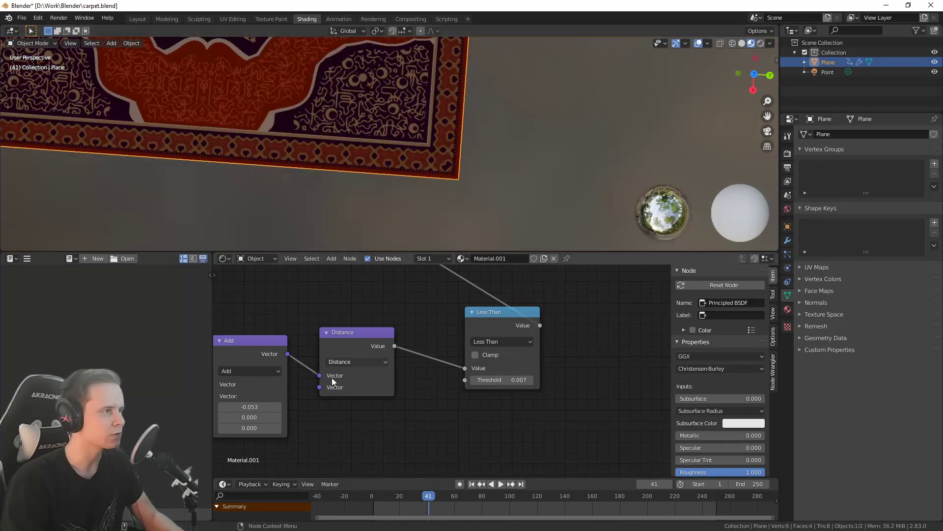
Duplicate the dotted border's whole node chain, from FiberPattern to Less Than, and place the copy below the original
scroll(465, 364, "down", 2)
scroll(562, 355, "down", 3)
left_click_drag(325, 425, 580, 323)
left_click_drag(563, 356, 553, 326)
key("shift+d")
left_click(555, 399)
scroll(533, 413, "down", 5)
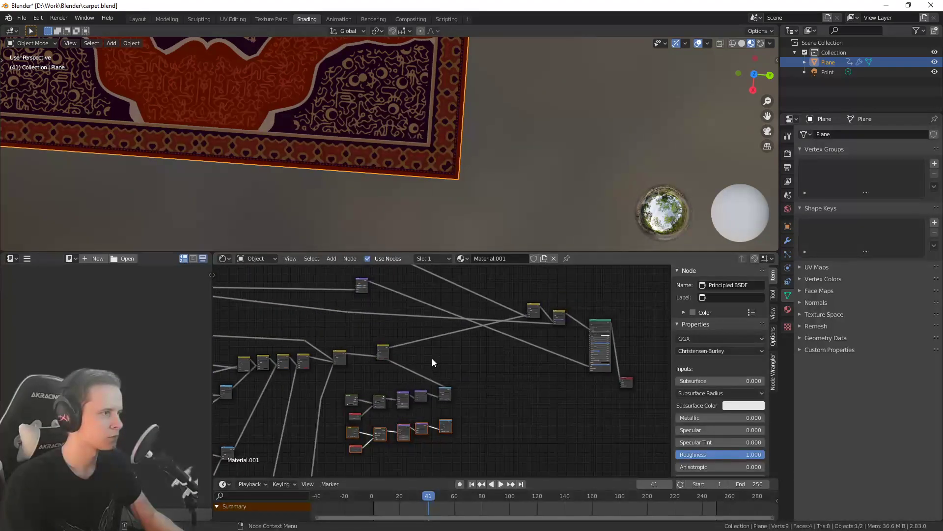
Reposition the dotted border's Mix node and insert a duplicate of it directly after it in the color chain
left_click_drag(379, 348, 486, 342)
scroll(502, 353, "up", 2)
scroll(473, 368, "up", 1)
middle_click_drag(466, 374, 471, 286)
scroll(460, 305, "up", 2)
left_click_drag(411, 277, 359, 322)
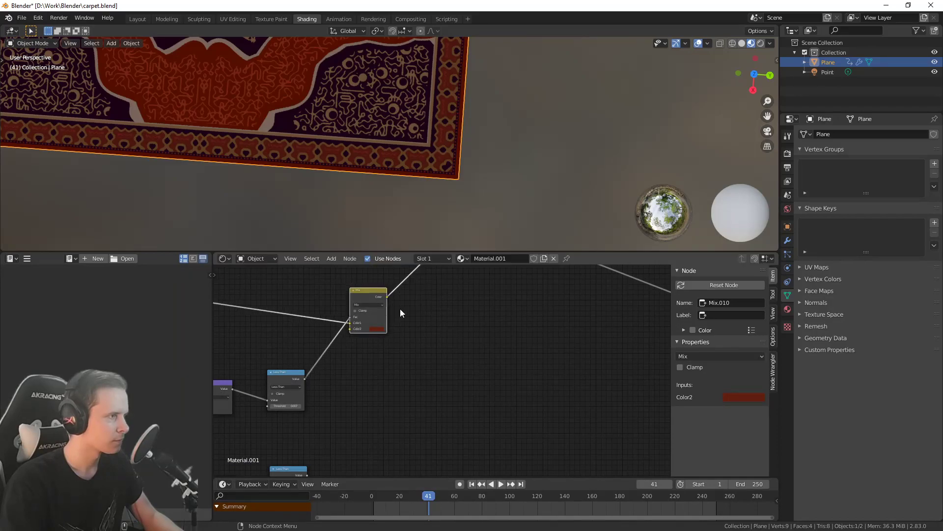
key("shift+d")
left_click(452, 285)
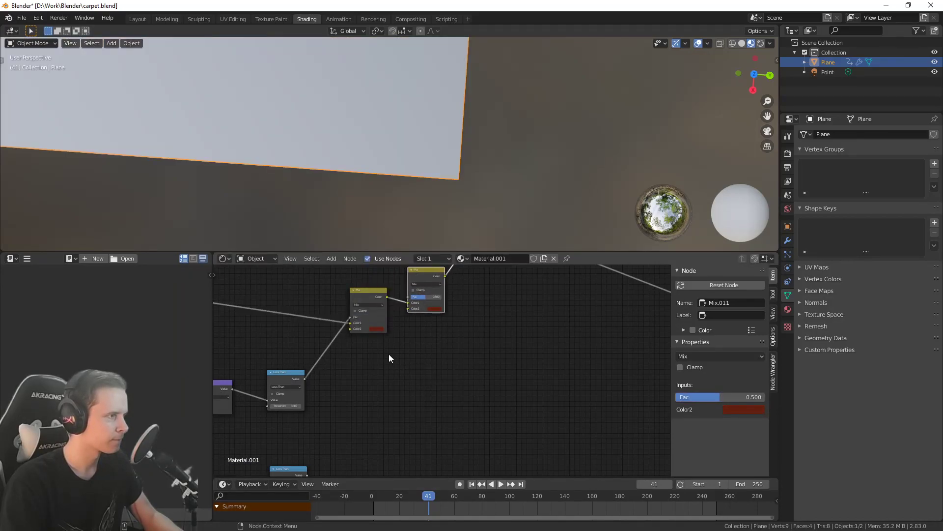
Connect the duplicated Less Than node's output to the new Mix node's Fac input
scroll(393, 363, "down", 1)
middle_click_drag(395, 362, 442, 333)
left_click_drag(455, 298, 373, 437)
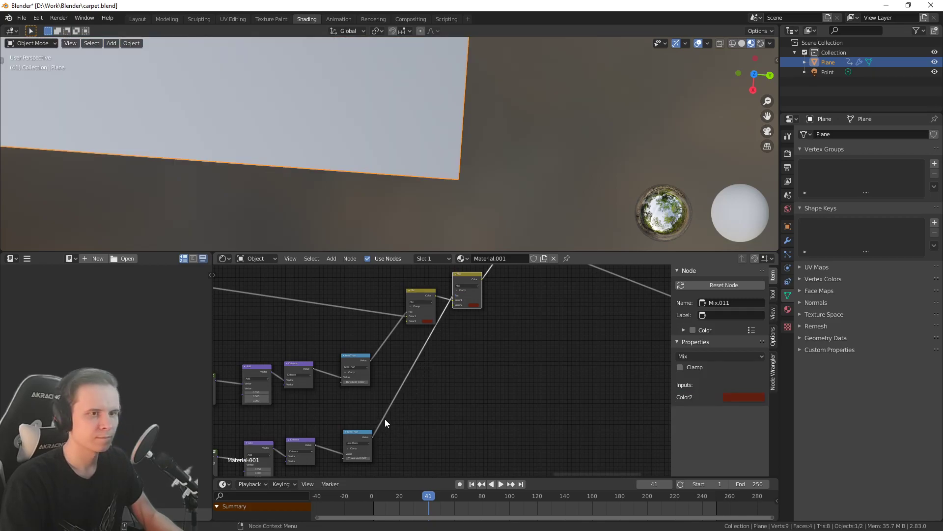
middle_click_drag(373, 397, 451, 326)
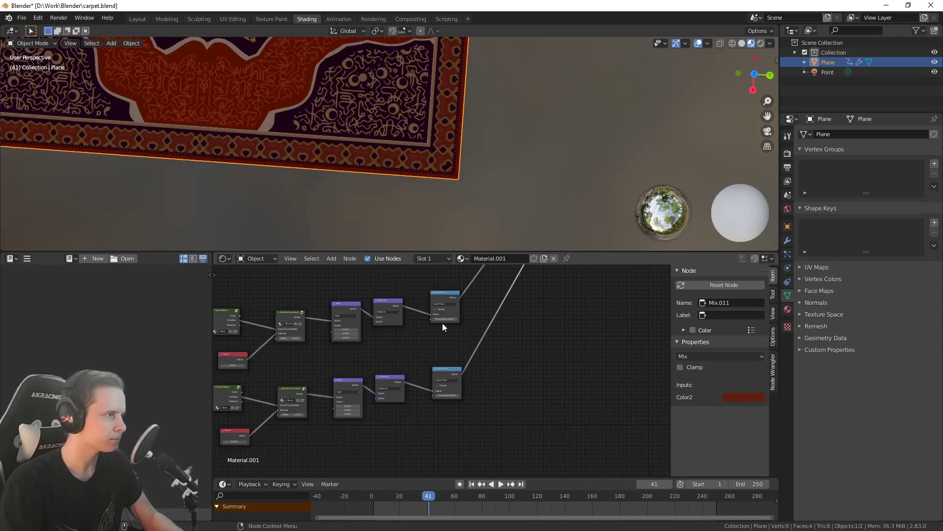
Set the duplicated chain's Add vector X to -0.303 so its dots follow the light inner border strip
scroll(421, 167, "up", 6)
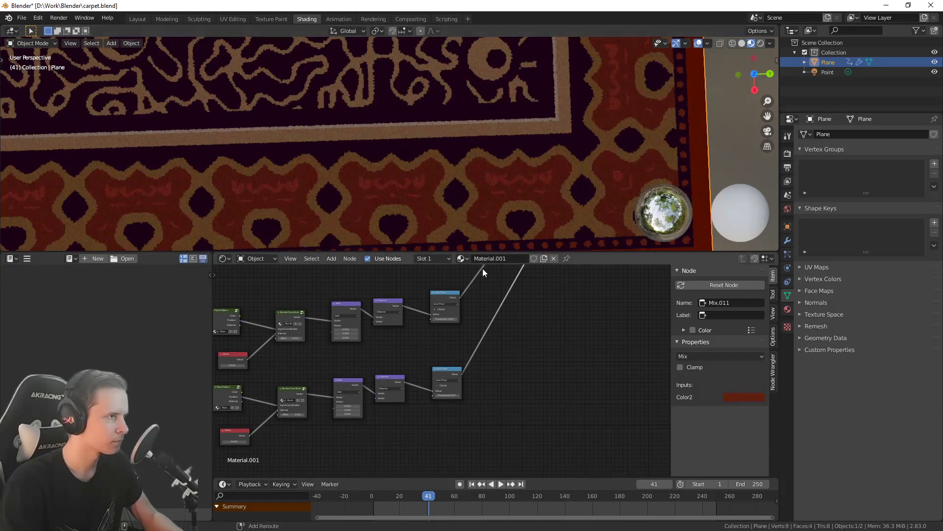
scroll(479, 405, "up", 3)
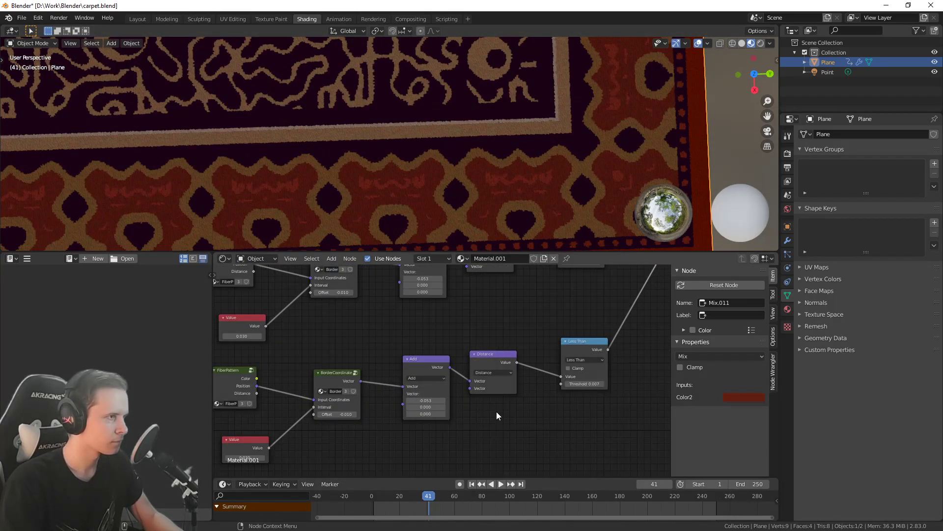
middle_click_drag(490, 409, 509, 408)
scroll(459, 425, "up", 3)
middle_click_drag(459, 425, 509, 421)
left_click_drag(502, 385, 472, 385, "shift")
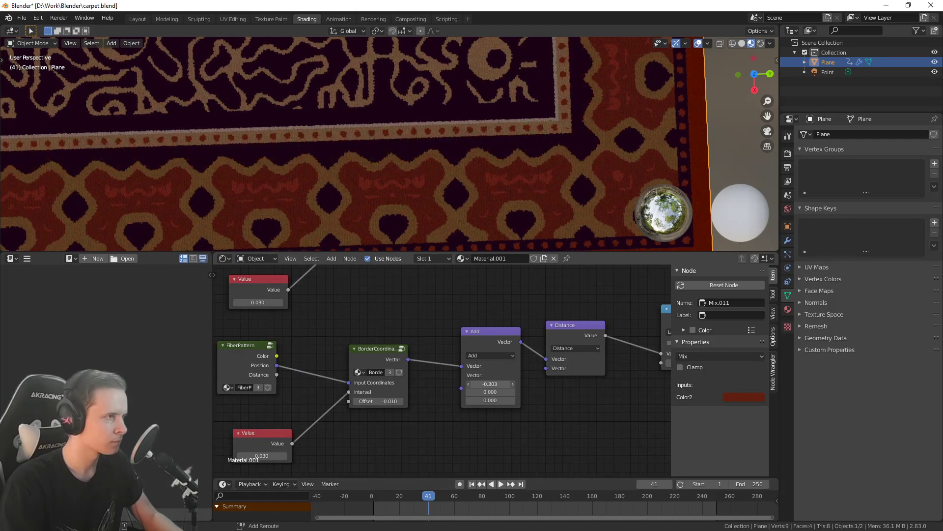
Set the duplicated chain's BorderCoordinates Offset to -0.050
scroll(435, 403, "up", 5)
middle_click_drag(420, 412, 602, 375)
scroll(585, 377, "up", 3)
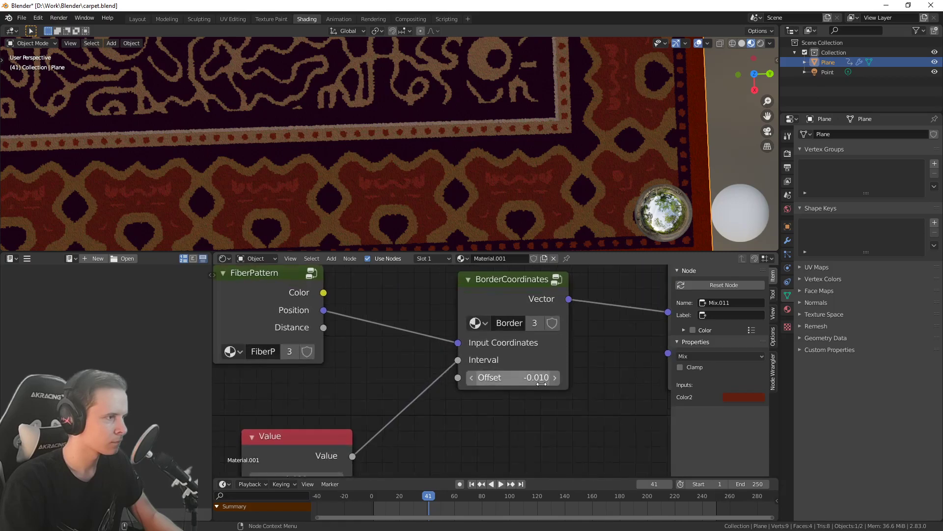
middle_click_drag(541, 384, 528, 380)
left_click_drag(496, 374, 479, 373)
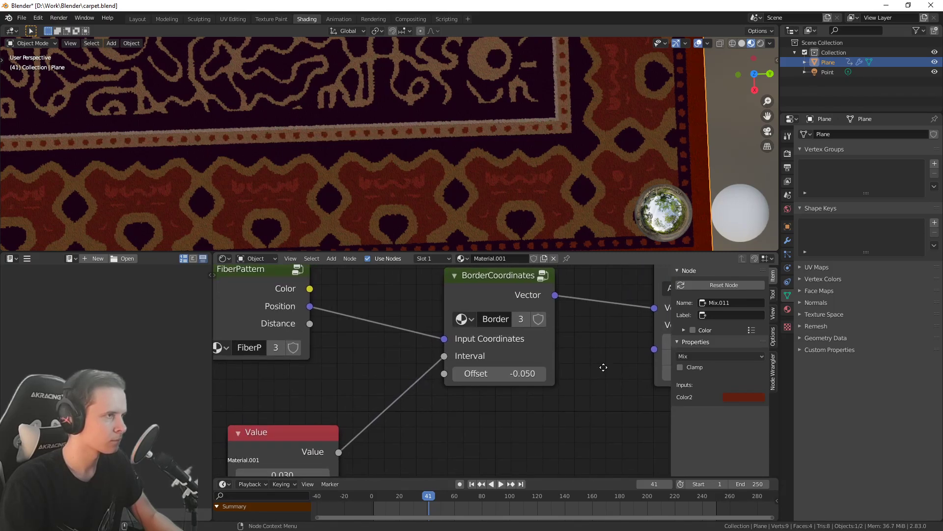
scroll(604, 366, "down", 1)
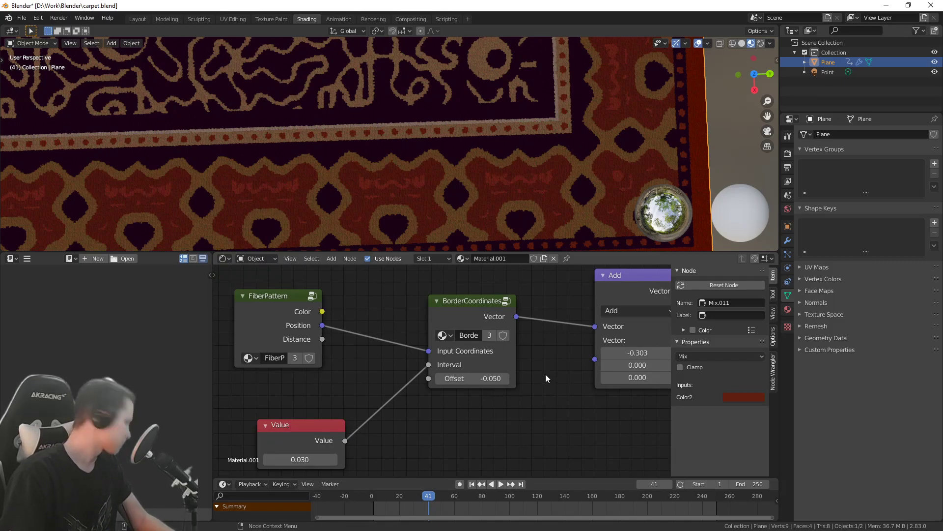
Copy the dark purple Color2 from an earlier Mix node in the color chain and paste it into the new Mix node's Color2
scroll(476, 295, "down", 3)
scroll(476, 295, "down", 1)
middle_click_drag(397, 297, 564, 349)
scroll(443, 359, "down", 3)
middle_click_drag(385, 340, 429, 406)
scroll(411, 381, "up", 2)
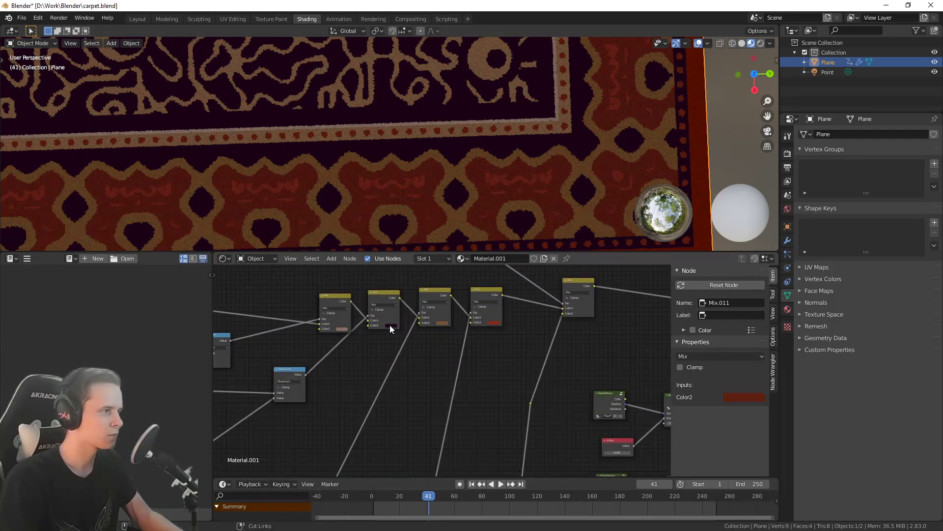
scroll(509, 365, "up", 6)
middle_click_drag(658, 429, 437, 296)
middle_click_drag(641, 295, 413, 462)
scroll(427, 315, "down", 6)
scroll(491, 241, "down", 2)
key("ctrl+v")
Set the new Mix node's blend mode to Darken and adjust the node's position slightly
left_click(590, 297)
left_click(597, 316)
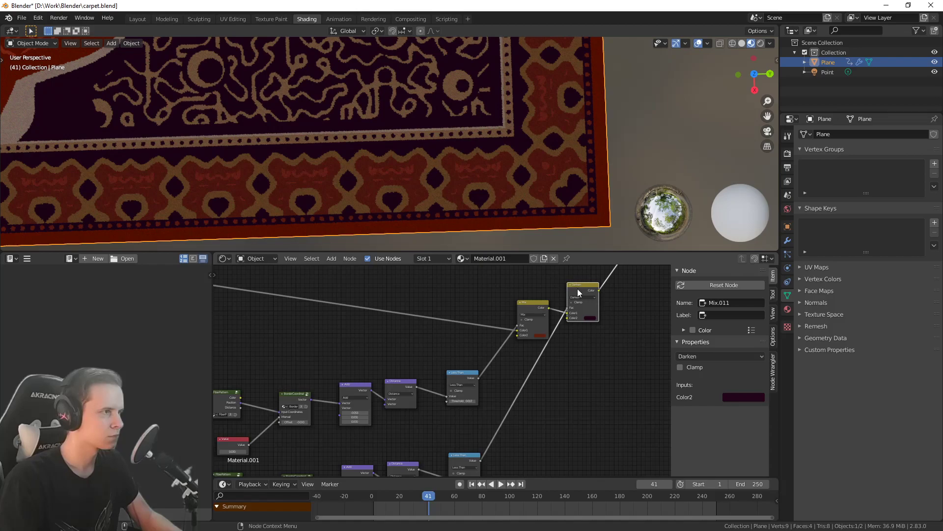
left_click_drag(579, 289, 590, 296)
Set the Threshold of the duplicated chain's Less Than node to 0.008
middle_click_drag(552, 369, 538, 288)
scroll(506, 311, "up", 4)
left_click(529, 403)
key("BackSpace")
type("8")
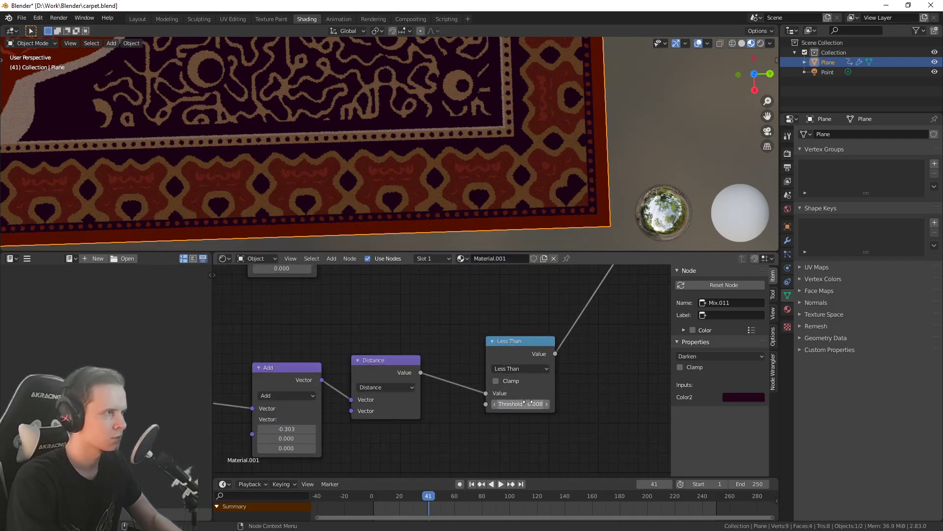
key("Return")
Deselect the carpet and examine the whole pattern and both dotted borders from several distances and angles
left_click(623, 160)
scroll(597, 156, "down", 9)
middle_click_drag(408, 145, 433, 191, "shift")
scroll(469, 172, "up", 5)
scroll(467, 155, "down", 4)
scroll(508, 170, "down", 1)
scroll(433, 195, "up", 3)
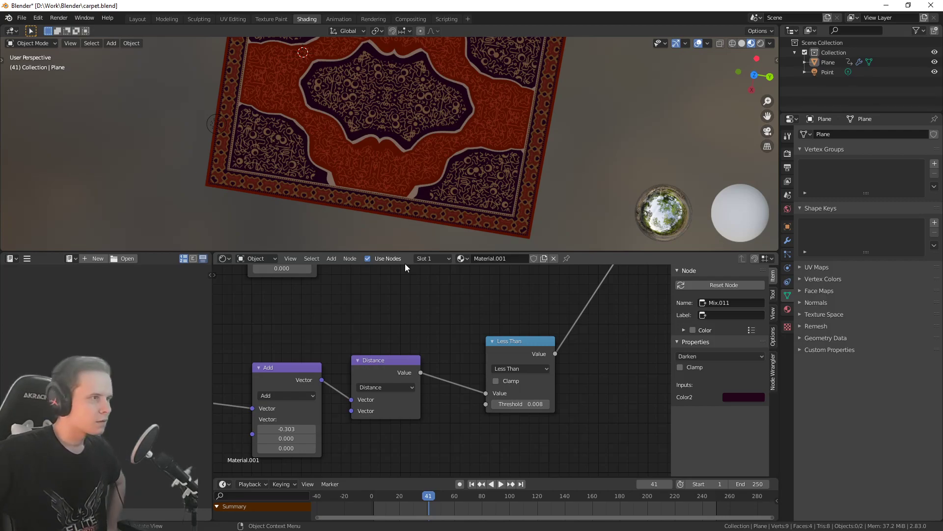
middle_click_drag(400, 196, 452, 158)
scroll(364, 163, "up", 4)
middle_click_drag(364, 163, 377, 169)
middle_click_drag(474, 161, 454, 175, "shift")
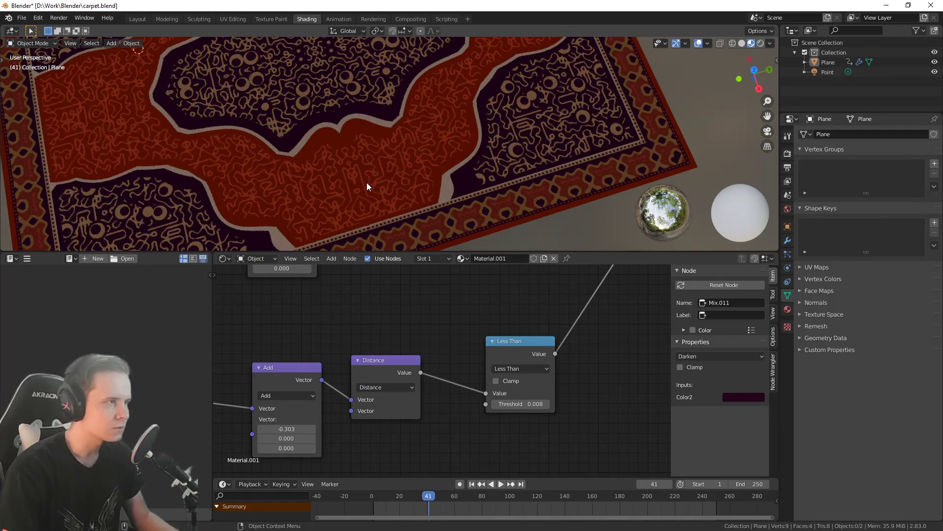
scroll(446, 174, "down", 4)
middle_click_drag(458, 168, 456, 131)
scroll(406, 177, "up", 6)
scroll(390, 160, "down", 5)
Save the carpet file
key("ctrl+s")
scroll(382, 165, "down", 1)
scroll(353, 146, "up", 4)
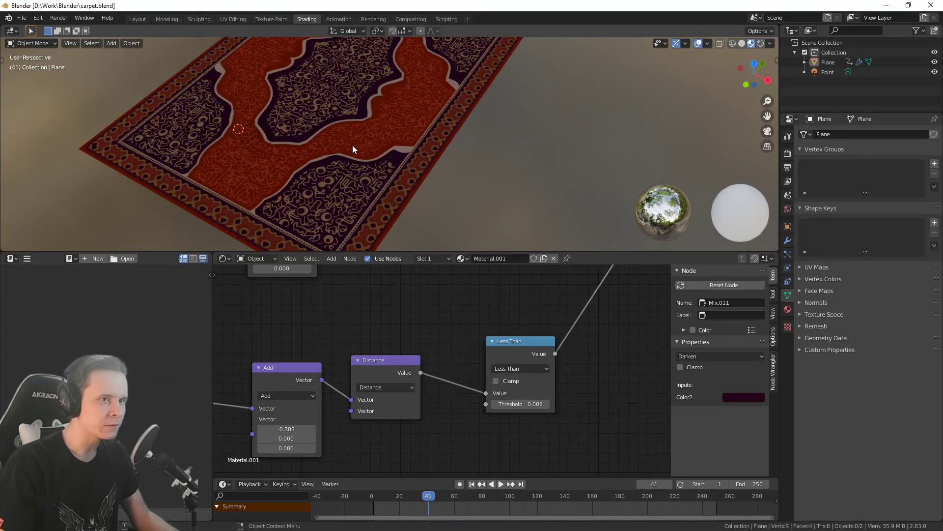
Examine the material's node tree from the border dot chains back to the Musgrave Texture and the shared coordinate source
scroll(491, 334, "down", 5)
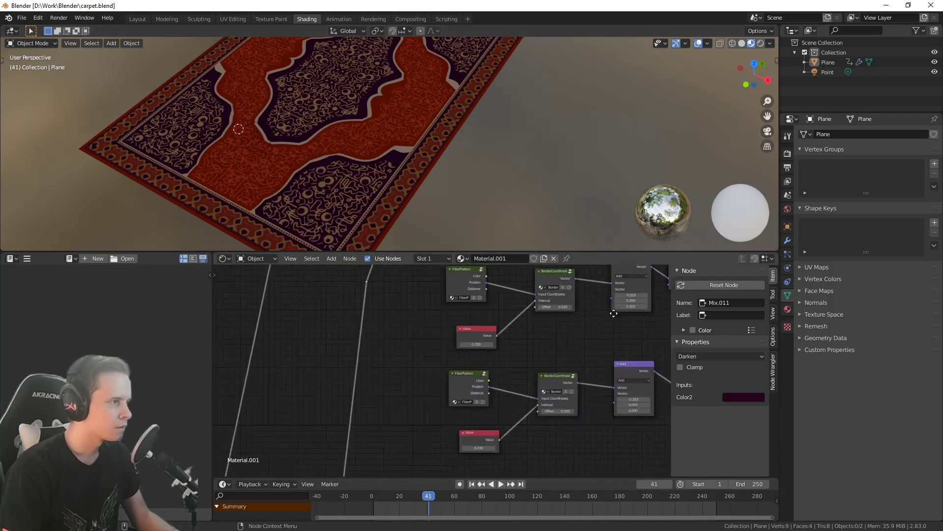
scroll(511, 341, "down", 5)
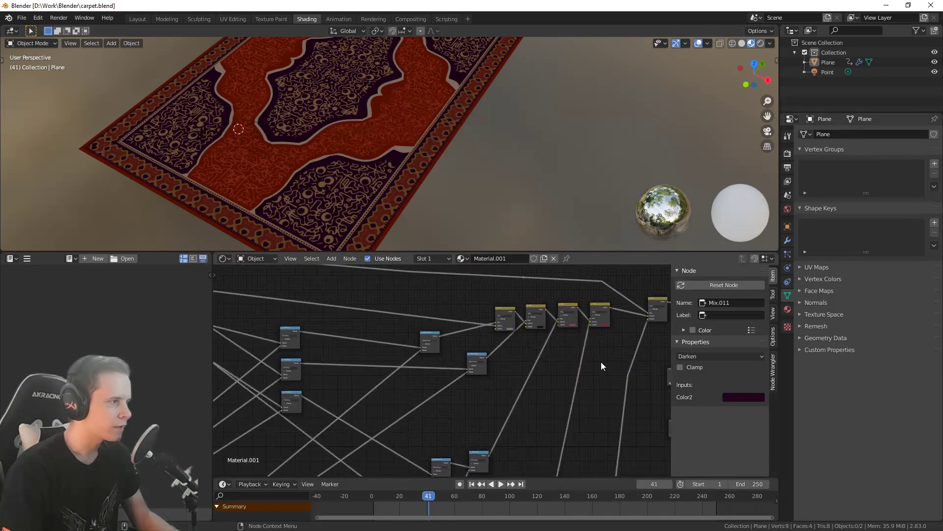
middle_click_drag(339, 347, 596, 468)
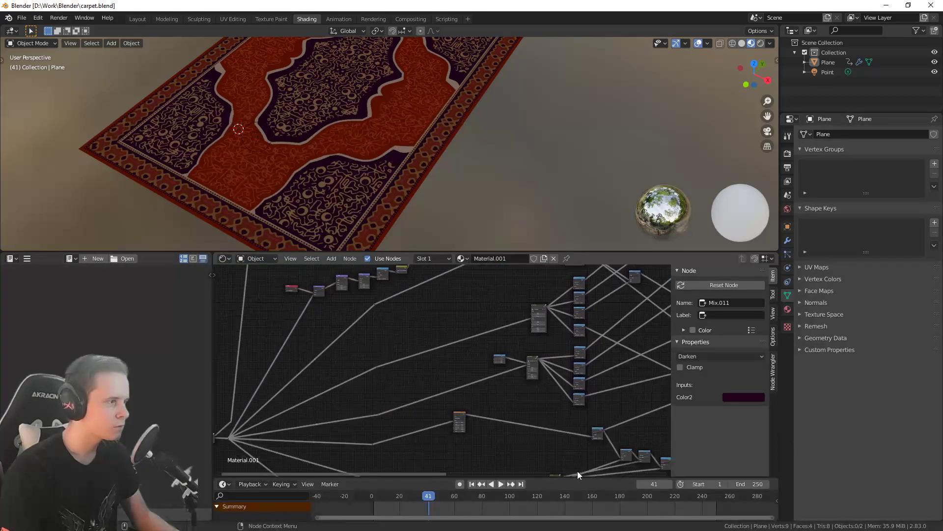
scroll(465, 427, "up", 5)
middle_click_drag(465, 427, 485, 413)
scroll(457, 402, "up", 2)
scroll(480, 360, "up", 3)
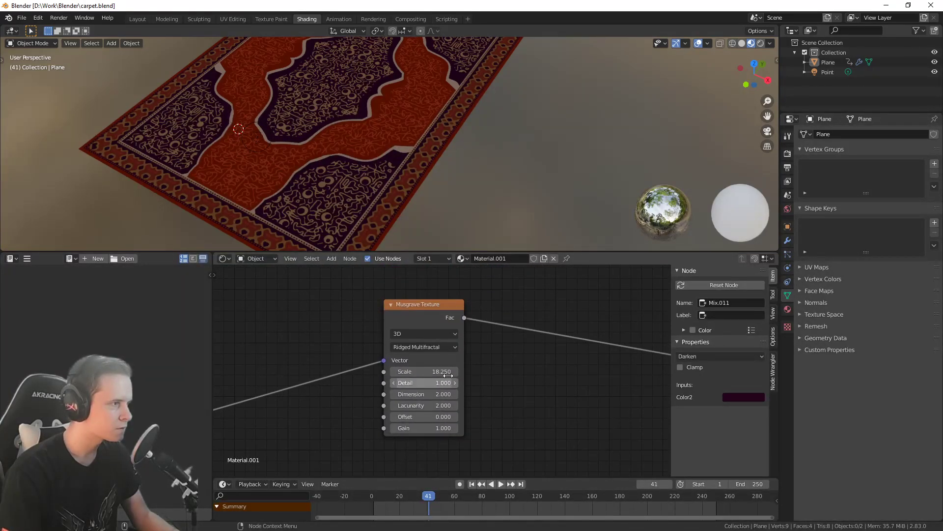
scroll(442, 377, "down", 3)
middle_click_drag(480, 287, 439, 395)
scroll(438, 396, "down", 3)
scroll(438, 397, "down", 4)
middle_click_drag(341, 377, 463, 397)
scroll(452, 391, "down", 3)
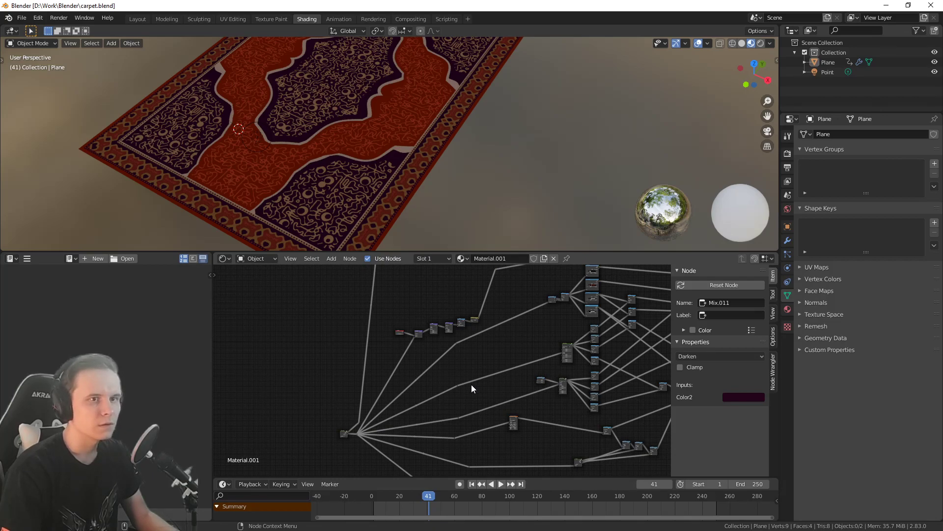
middle_click_drag(497, 358, 469, 386)
scroll(393, 384, "up", 3)
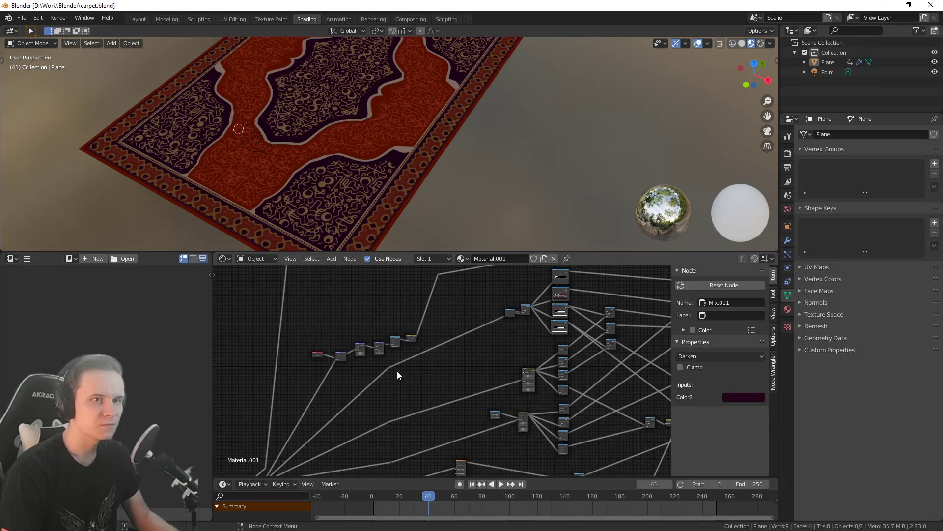
Select the separate six-node chain that starts with the red input node and move it slightly
scroll(433, 375, "up", 5)
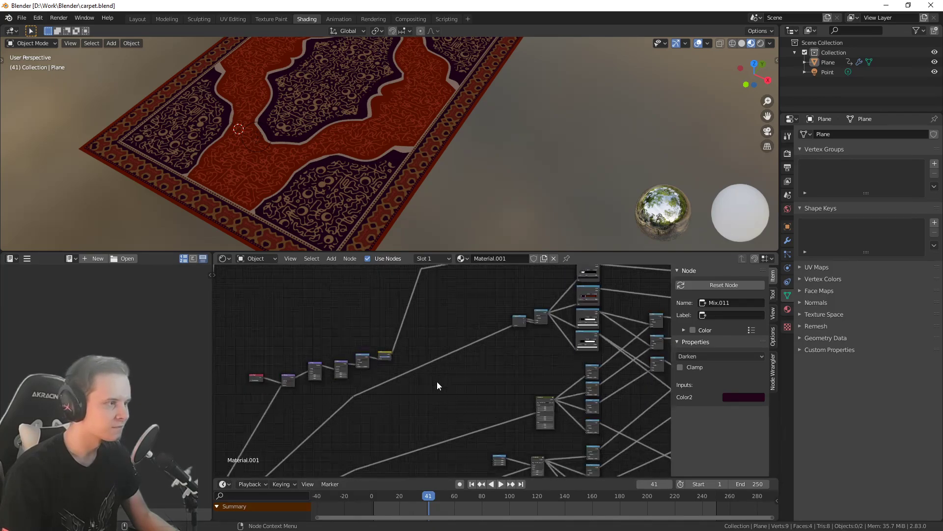
middle_click_drag(554, 362, 529, 373)
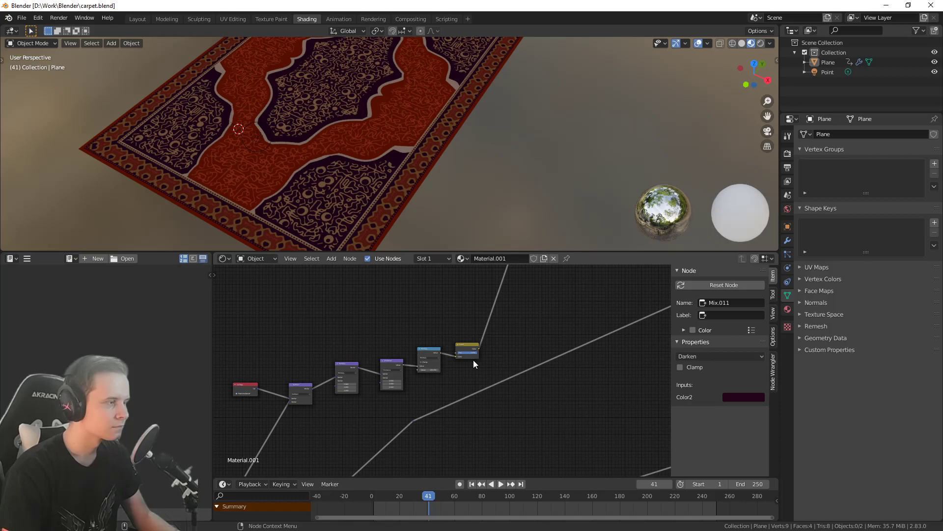
scroll(475, 364, "down", 2)
left_click_drag(261, 353, 473, 389)
key("g")
left_click(448, 355)
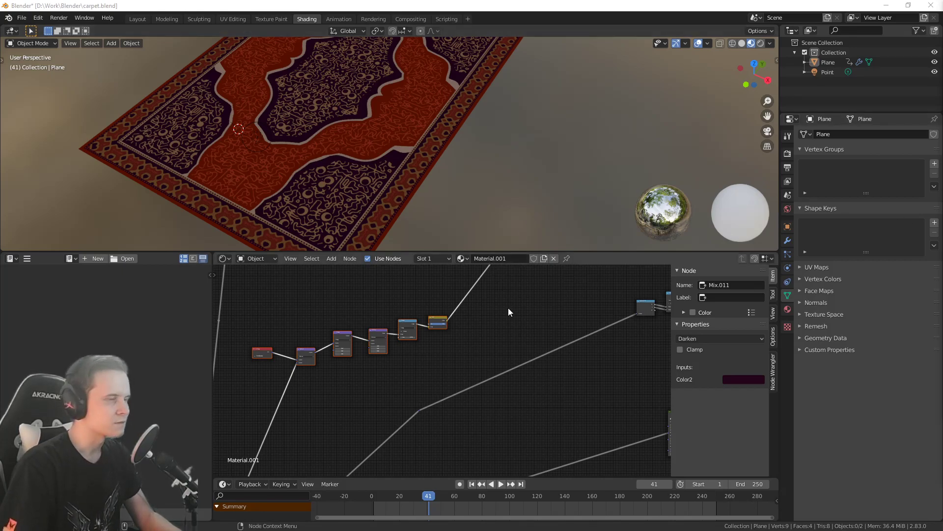
Examine the carpet's border dots up close and locate the node chains that generate them
middle_click_drag(517, 186, 445, 158)
scroll(437, 133, "up", 7)
middle_click_drag(506, 154, 464, 161)
scroll(481, 154, "down", 7)
middle_click_drag(407, 180, 450, 149, "shift")
scroll(447, 157, "up", 4)
scroll(457, 164, "down", 3)
middle_click_drag(491, 343, 404, 304)
scroll(429, 320, "down", 6)
middle_click_drag(605, 340, 370, 355)
scroll(471, 365, "up", 5)
middle_click_drag(472, 364, 413, 411)
middle_click_drag(608, 363, 544, 392)
scroll(544, 392, "up", 7)
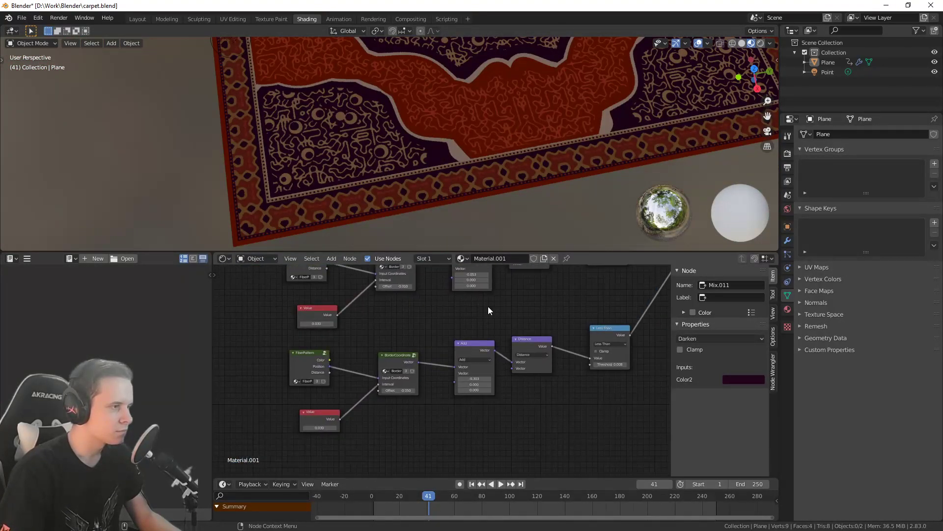
Try an Offset of -0.220 on the BorderCoordinates node of the lower dot chain and undo it
middle_click_drag(478, 310, 545, 298)
scroll(452, 373, "up", 6)
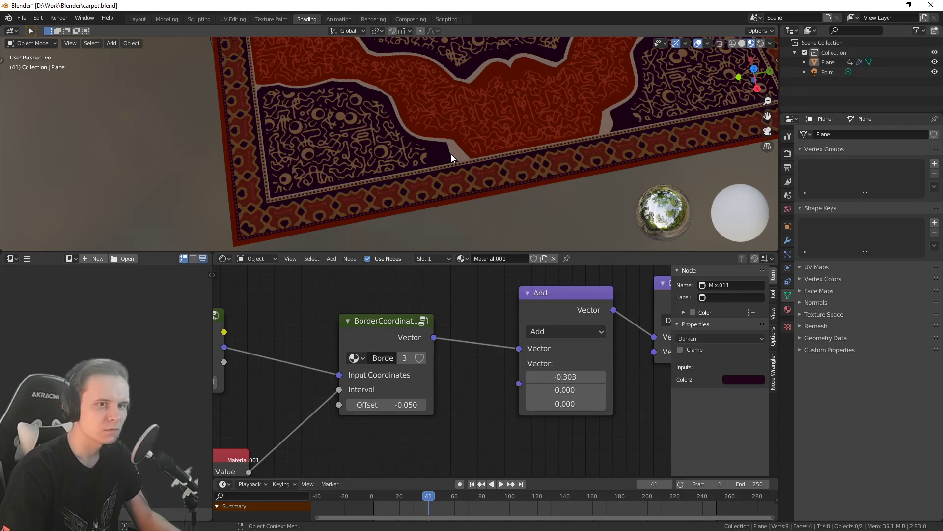
middle_click_drag(422, 362, 438, 367)
scroll(488, 182, "up", 3)
scroll(487, 182, "down", 5)
middle_click_drag(487, 182, 420, 149)
scroll(437, 152, "up", 4)
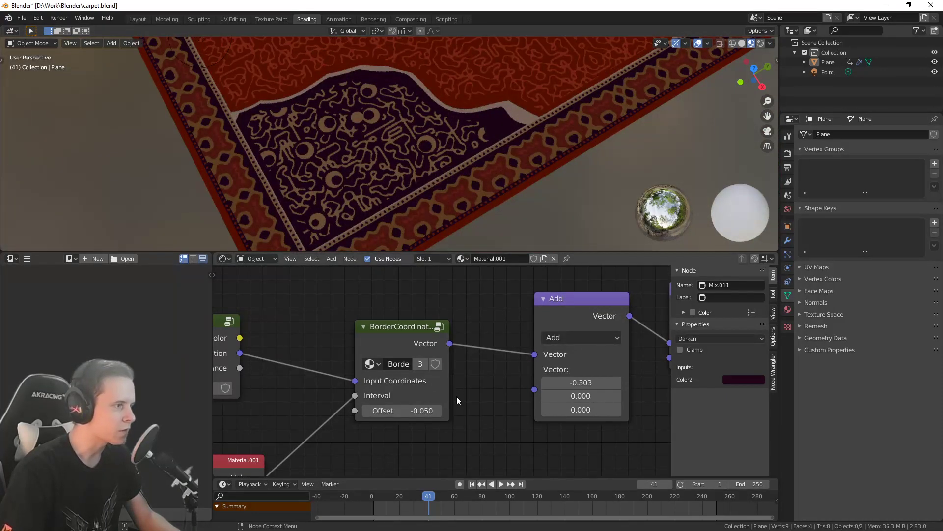
scroll(443, 376, "up", 5)
left_click_drag(401, 427, 351, 424)
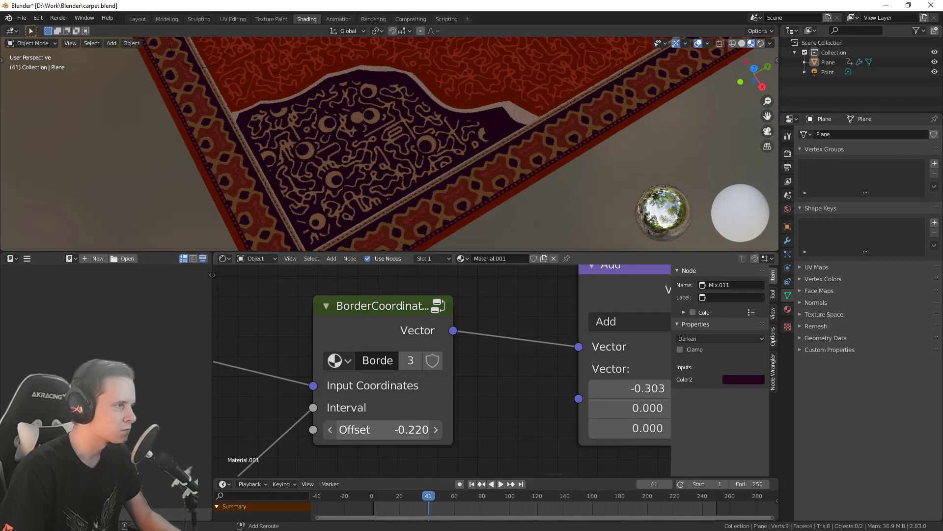
key("ctrl+z")
Set the Value node feeding the Interval of the lower dot chain to 0.025
scroll(532, 392, "down", 5)
middle_click_drag(664, 406, 455, 407)
scroll(508, 394, "up", 4)
scroll(493, 406, "down", 3)
middle_click_drag(585, 414, 432, 286)
scroll(399, 393, "up", 6)
middle_click_drag(403, 405, 494, 357)
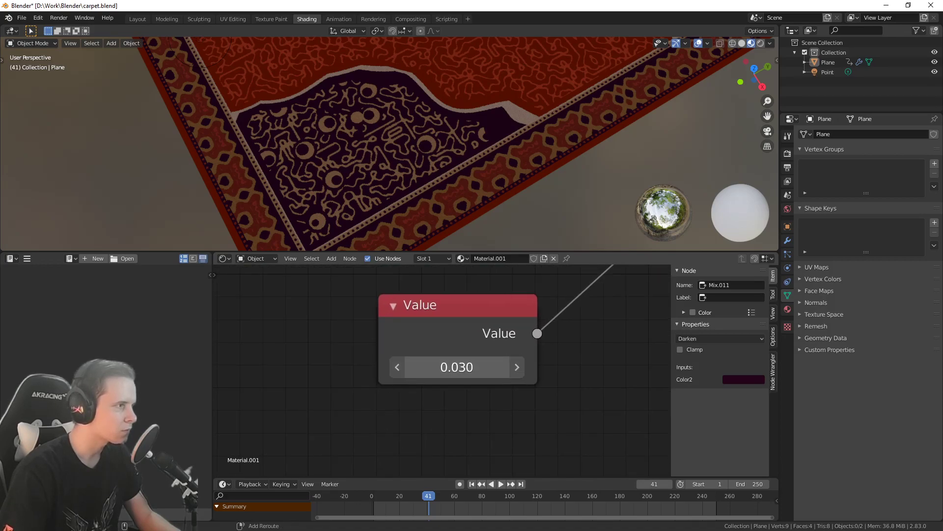
mouse_move(457, 367)
left_mouse_down("shift")
mouse_move(428, 367)
mouse_move(457, 367)
left_mouse_up("shift")
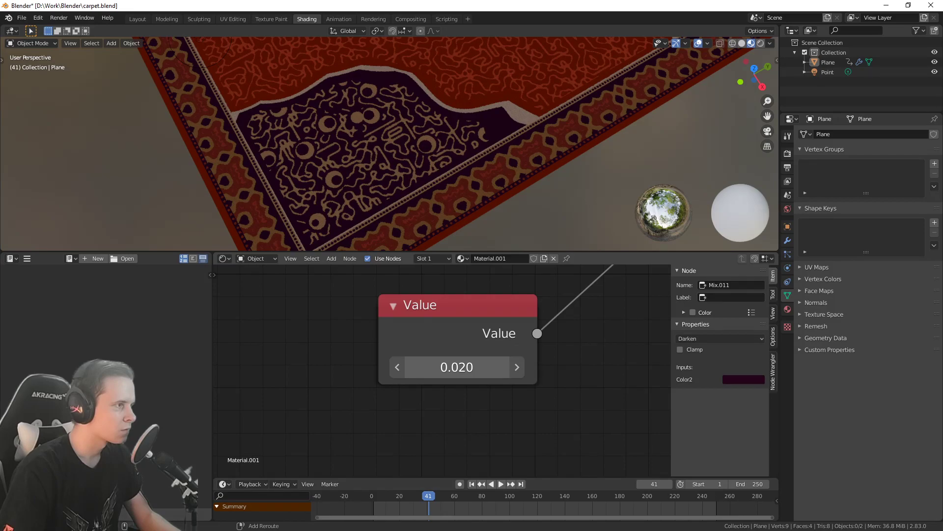
left_click(476, 374)
type("5")
key("Return")
Check the carpet from farther away and preview the Color output of the NodeGroup feeding the Less Than nodes
scroll(468, 185, "down", 3)
middle_click_drag(470, 185, 512, 187)
scroll(512, 187, "down", 2)
middle_click_drag(357, 357, 402, 366)
scroll(402, 365, "down", 10)
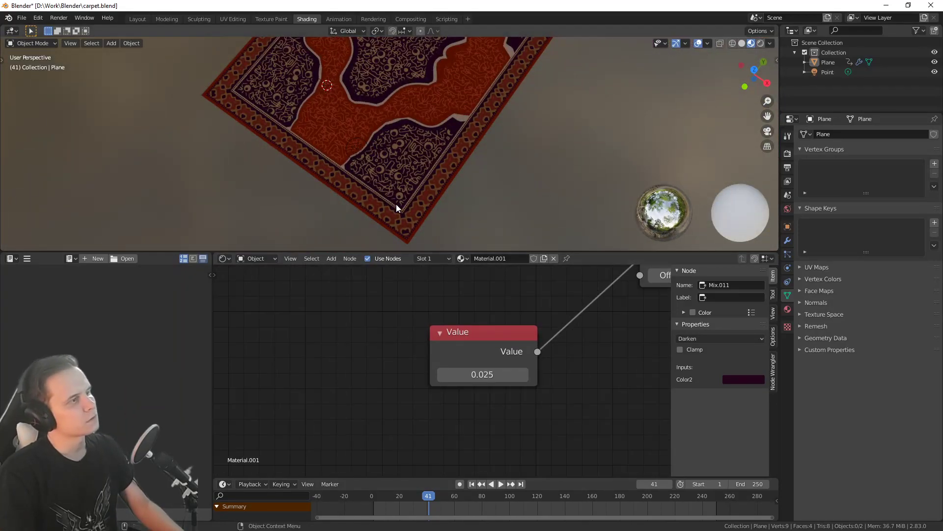
scroll(331, 404, "down", 8)
middle_click_drag(331, 404, 526, 377)
scroll(378, 355, "up", 5)
middle_click_drag(378, 344, 453, 236)
scroll(457, 357, "up", 2)
scroll(449, 377, "up", 7)
scroll(447, 379, "up", 5)
middle_click_drag(445, 371, 426, 403)
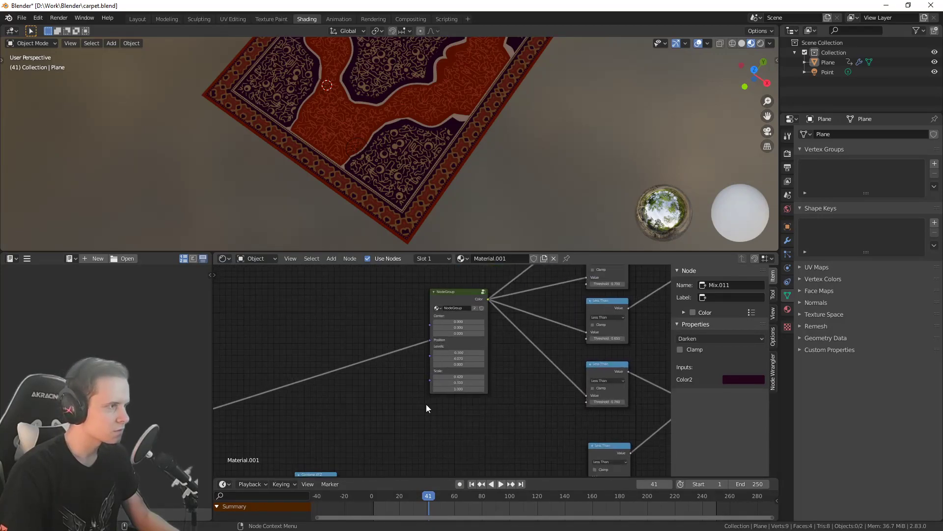
left_click(459, 295, "ctrl+shift")
scroll(408, 193, "down", 3)
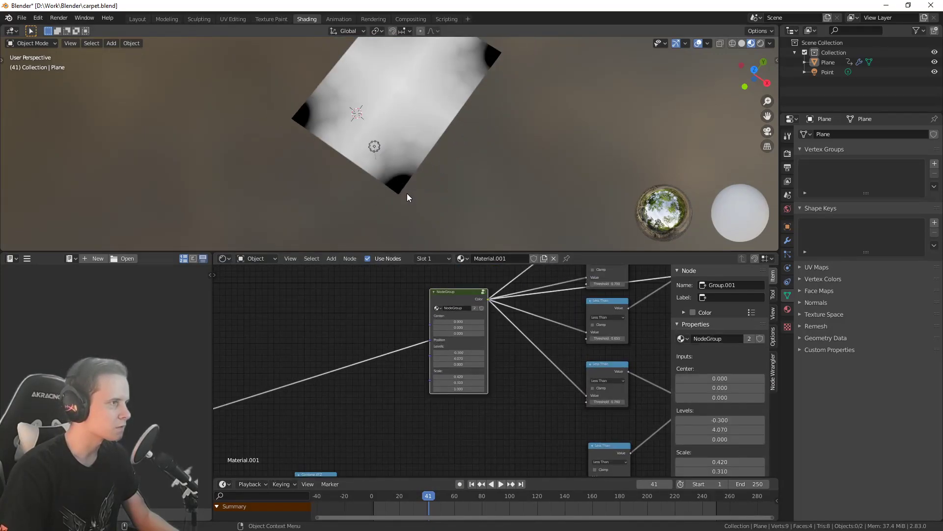
Return the preview to the full carpet shading at the Multiply Mix node before the final shader
scroll(440, 295, "down", 4)
middle_click_drag(428, 339, 339, 363)
scroll(407, 371, "down", 5)
middle_click_drag(474, 371, 408, 392)
scroll(408, 392, "down", 1)
middle_click_drag(487, 391, 282, 400)
scroll(418, 388, "down", 2)
scroll(420, 388, "down", 2)
mouse_move(508, 379)
middle_mouse_down()
mouse_move(421, 376)
mouse_move(313, 407)
middle_mouse_up()
scroll(412, 334, "up", 2)
left_click(485, 281, "ctrl+shift")
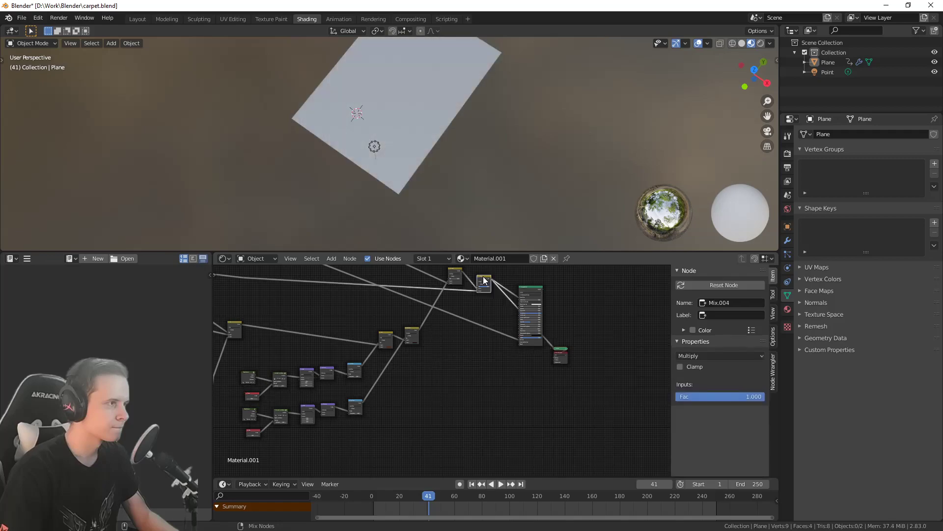
Open the NodeGroup feeding the Less Than nodes for editing
middle_click_drag(302, 359, 564, 344)
scroll(390, 359, "up", 3)
middle_click_drag(390, 359, 550, 336)
scroll(322, 379, "down", 3)
middle_click_drag(315, 381, 527, 355)
scroll(390, 370, "up", 10)
middle_click_drag(442, 376, 397, 358)
left_click(410, 376)
scroll(372, 343, "down", 2)
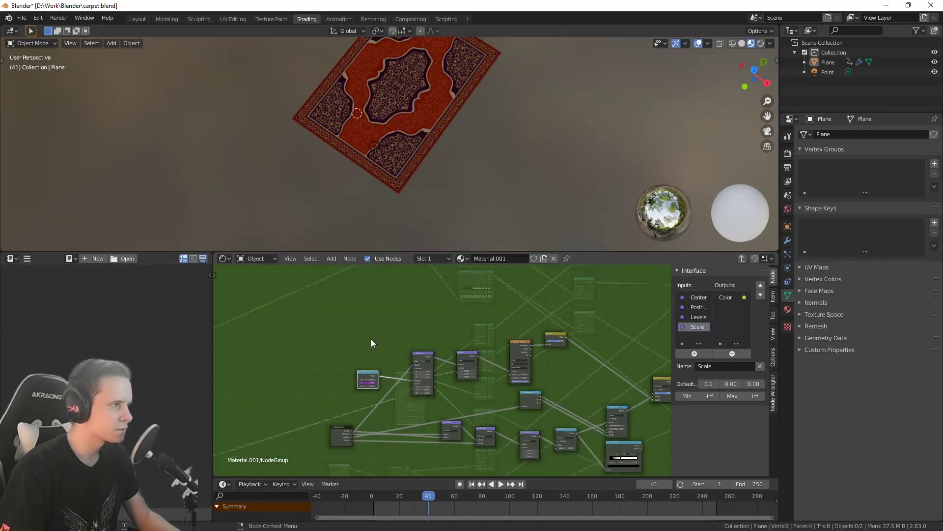
Set the Voronoi Texture's Scale inside the group to 4.020 and inspect the carpet's outline shapes
scroll(436, 120, "up", 3)
middle_click_drag(512, 342, 473, 308)
scroll(473, 308, "up", 5)
scroll(438, 349, "up", 4)
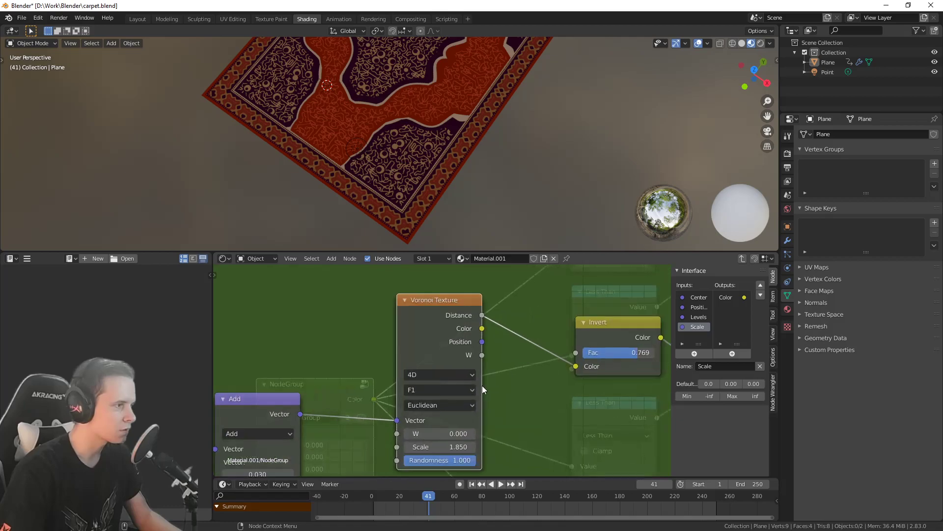
left_click_drag(453, 445, 563, 445)
middle_click_drag(443, 112, 405, 134)
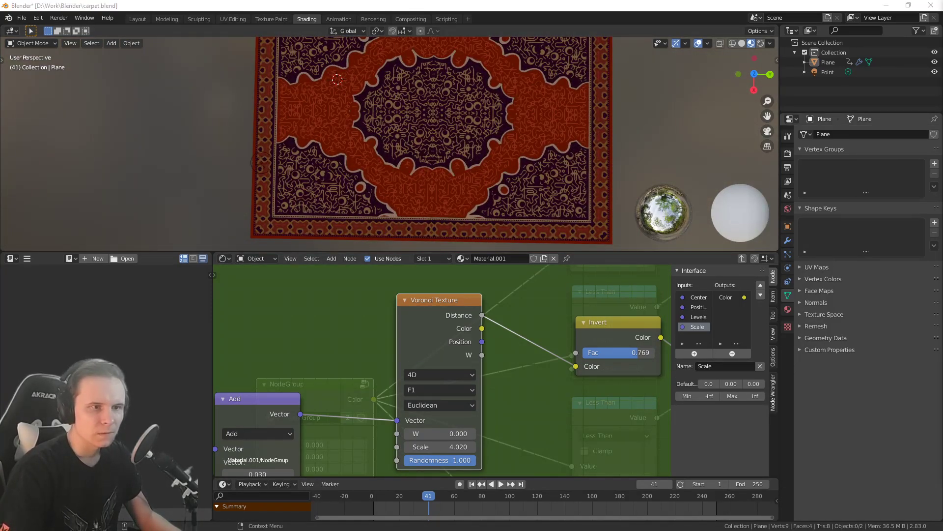
middle_click_drag(403, 122, 439, 120)
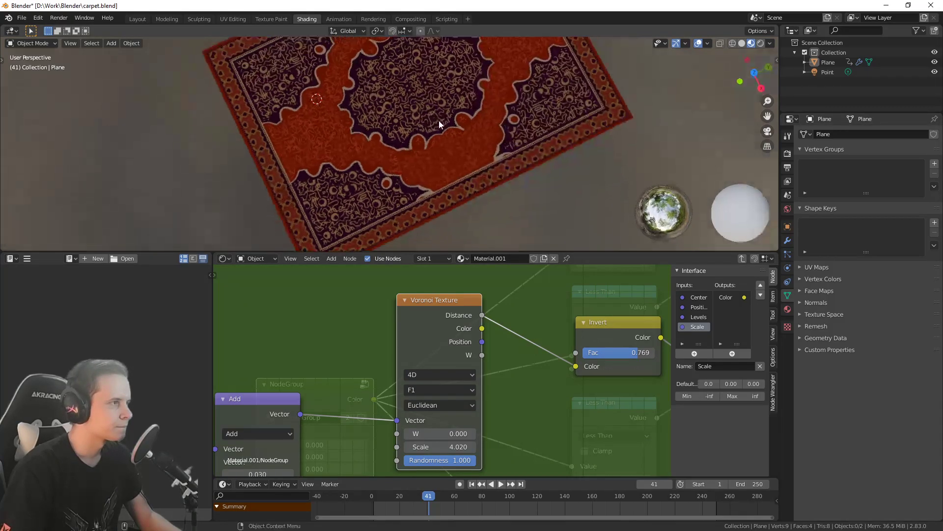
scroll(440, 316, "down", 2)
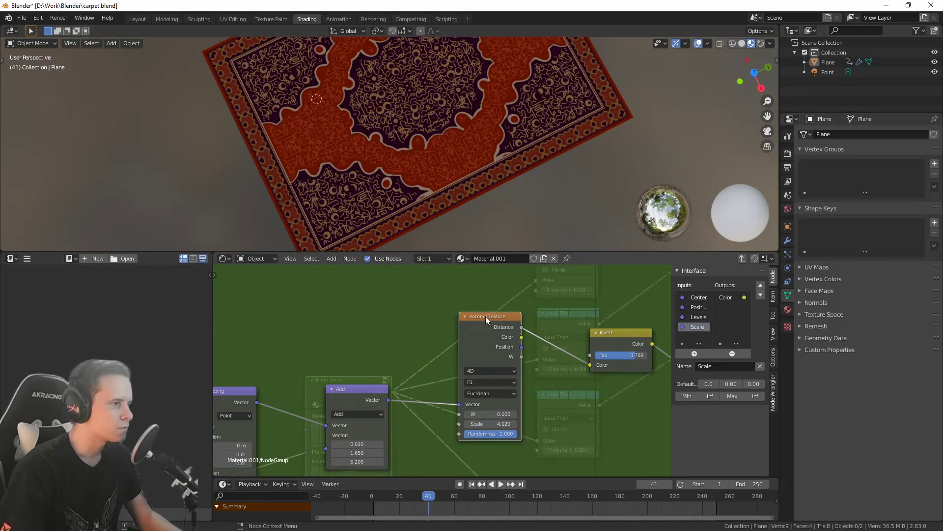
Switch the Voronoi Texture's dimensions to 1D
left_click(483, 370)
left_click(479, 376)
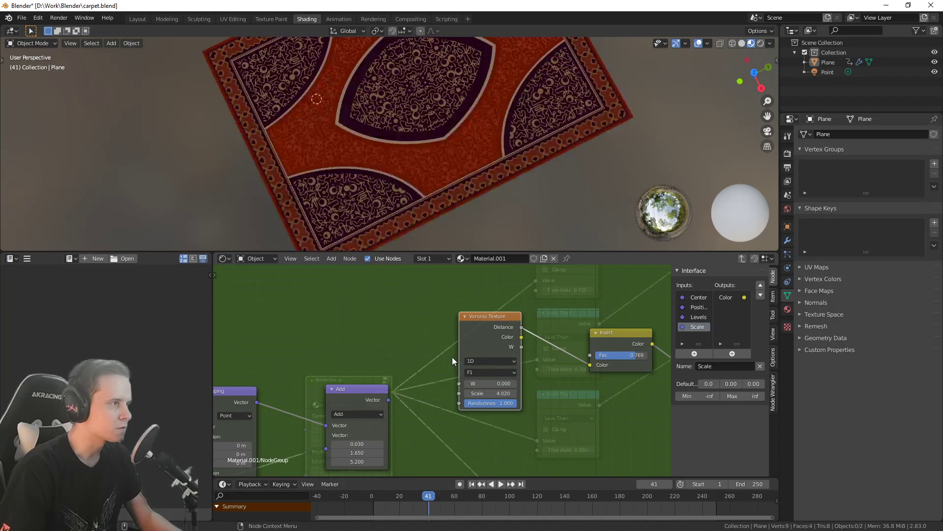
mouse_move(487, 383)
left_mouse_down()
mouse_move(543, 383)
mouse_move(488, 383)
left_mouse_up()
key("ctrl+z")
Connect the Add node's Vector output to the Voronoi Texture's W input and set its Scale to 10.390
middle_click_drag(359, 396, 414, 371)
left_click_drag(413, 371, 370, 353)
mouse_move(438, 338)
middle_mouse_down()
mouse_move(514, 353)
mouse_move(425, 346)
middle_mouse_up()
scroll(515, 354, "up", 3)
key("shift+a")
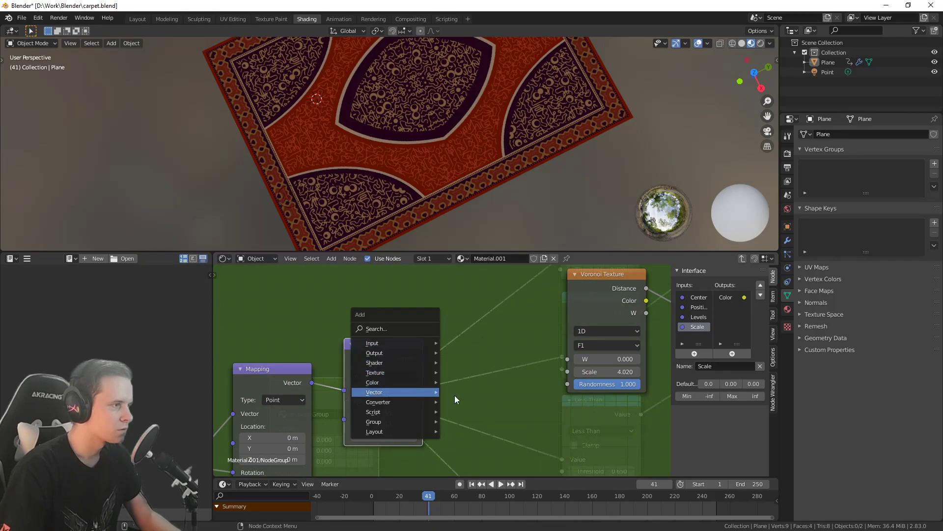
key("Escape")
left_click_drag(579, 359, 634, 372)
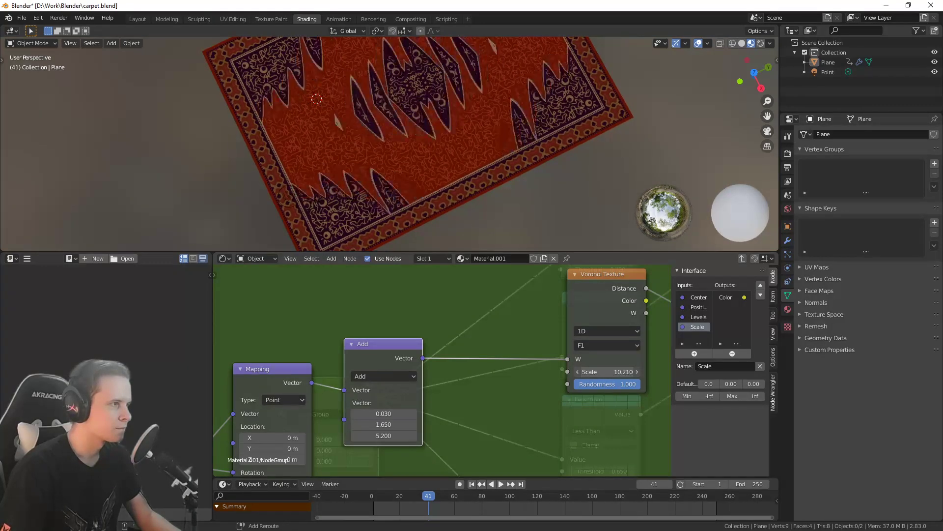
left_click_drag(634, 371, 639, 371)
Move the Voronoi Texture node closer to the Add node and set the Invert node's Fac to 0.625
middle_click_drag(476, 350, 315, 377)
left_click_drag(458, 337, 383, 348)
middle_click_drag(545, 324, 498, 327)
mouse_move(608, 355)
left_mouse_down()
mouse_move(567, 355)
mouse_move(599, 355)
left_mouse_up()
middle_click_drag(392, 192, 451, 203)
scroll(491, 194, "down", 5)
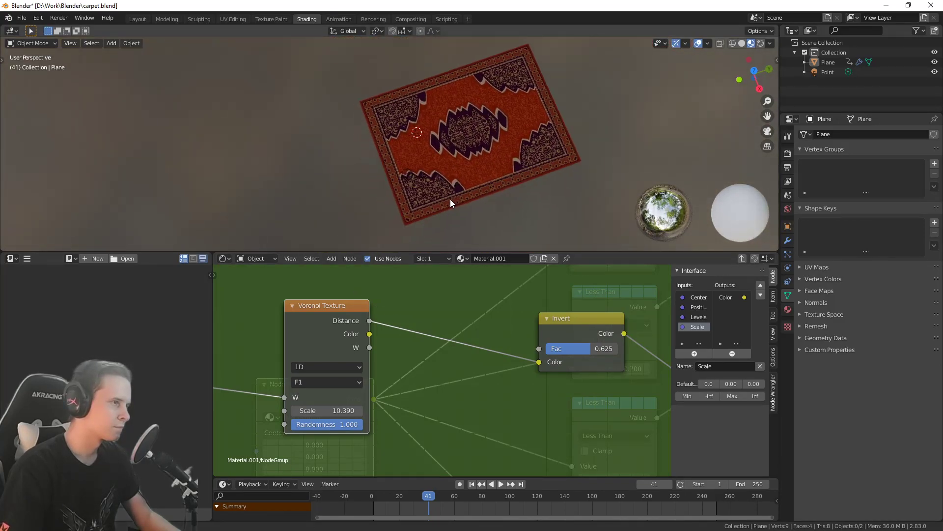
scroll(327, 346, "up", 1)
Switch the Voronoi Texture's dimensions to 2D and set its Scale to 3.920
middle_click_drag(320, 353, 436, 317)
left_click(427, 335)
left_click(422, 359)
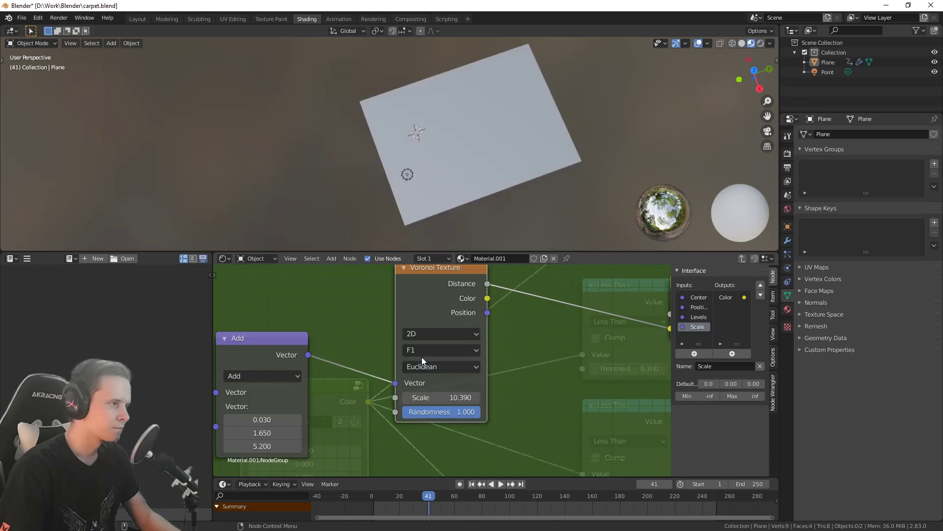
scroll(475, 224, "up", 5)
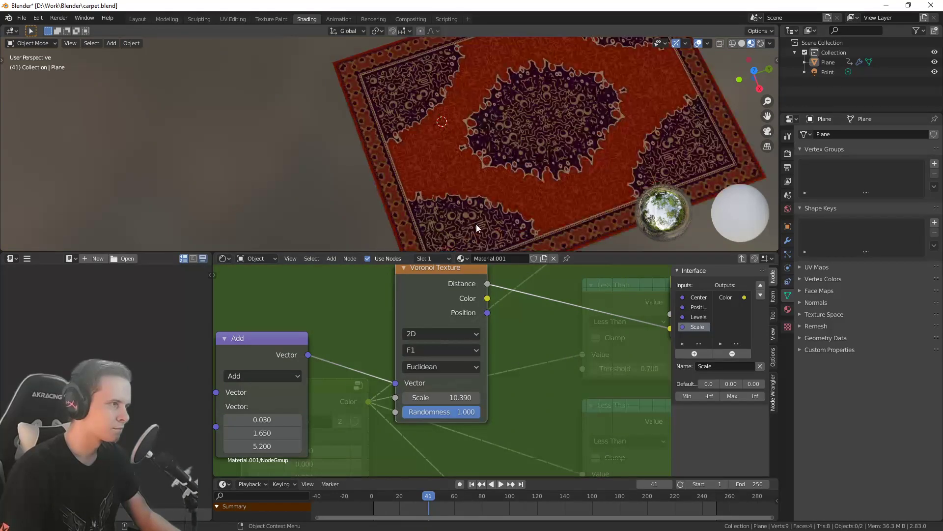
left_click_drag(429, 391, 383, 391)
Set the 2D Voronoi Texture's Scale to 2.570
middle_click_drag(364, 380, 489, 325)
scroll(506, 323, "down", 5)
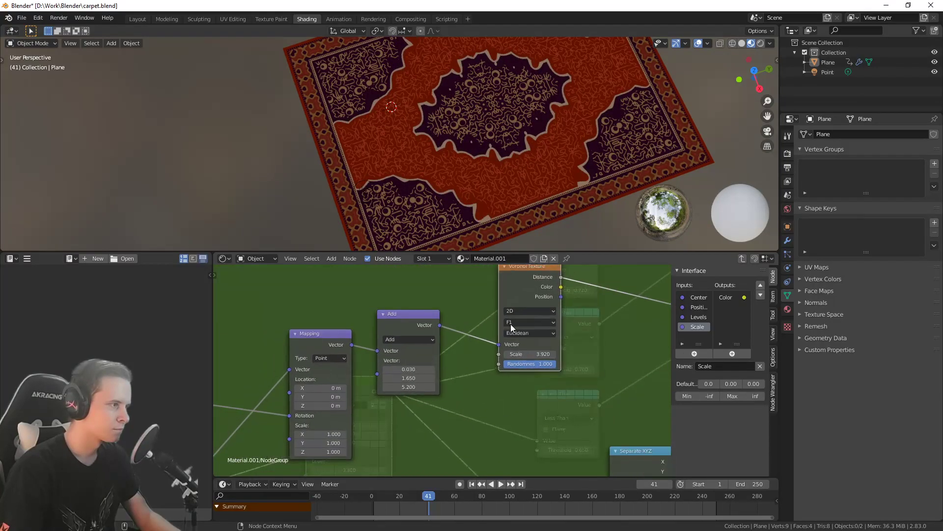
scroll(512, 324, "up", 4)
middle_click_drag(658, 359, 183, 353)
left_click_drag(548, 339, 534, 339)
Examine the carpet's medallion and corner outlines from several distances and angles, and review the group's whole node layout
middle_click_drag(607, 214, 607, 189)
scroll(591, 174, "down", 5)
scroll(591, 190, "up", 6)
scroll(502, 184, "up", 3)
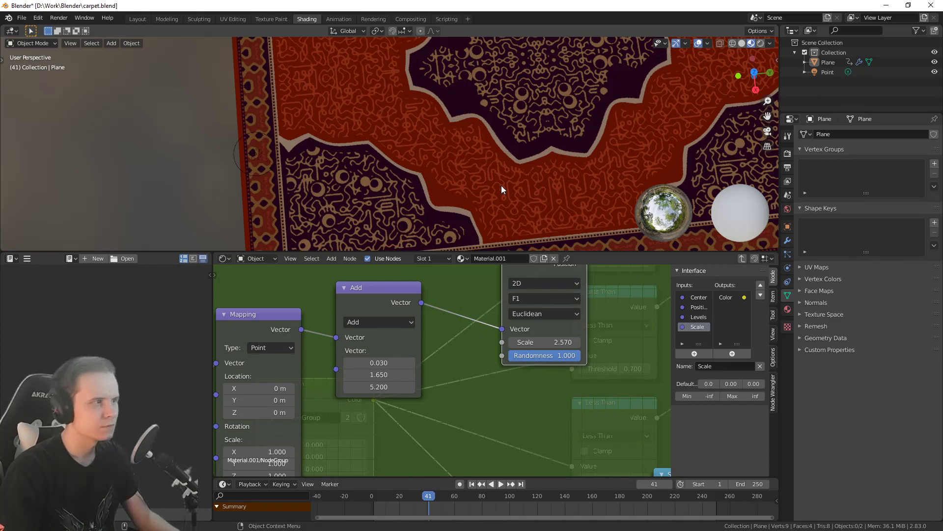
scroll(502, 185, "down", 4)
scroll(479, 179, "down", 4)
middle_click_drag(466, 183, 459, 157)
scroll(456, 160, "up", 5)
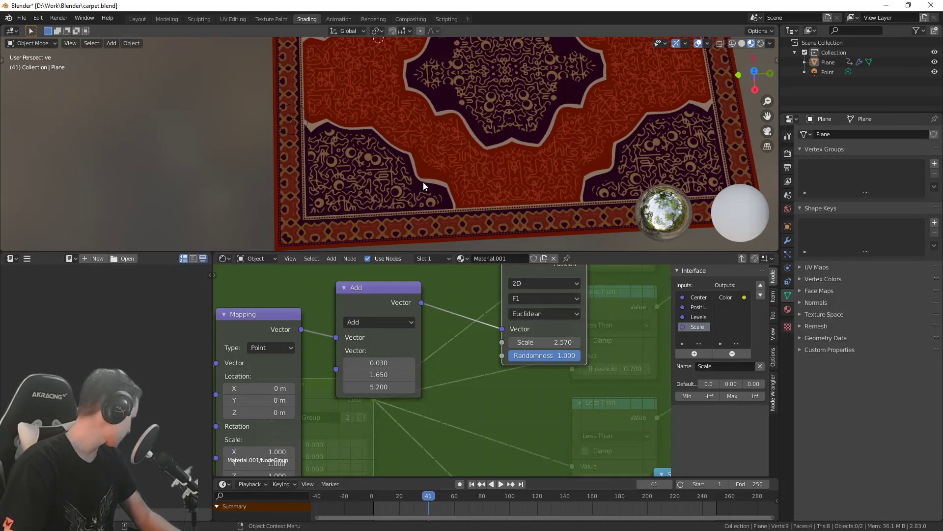
scroll(418, 181, "up", 5)
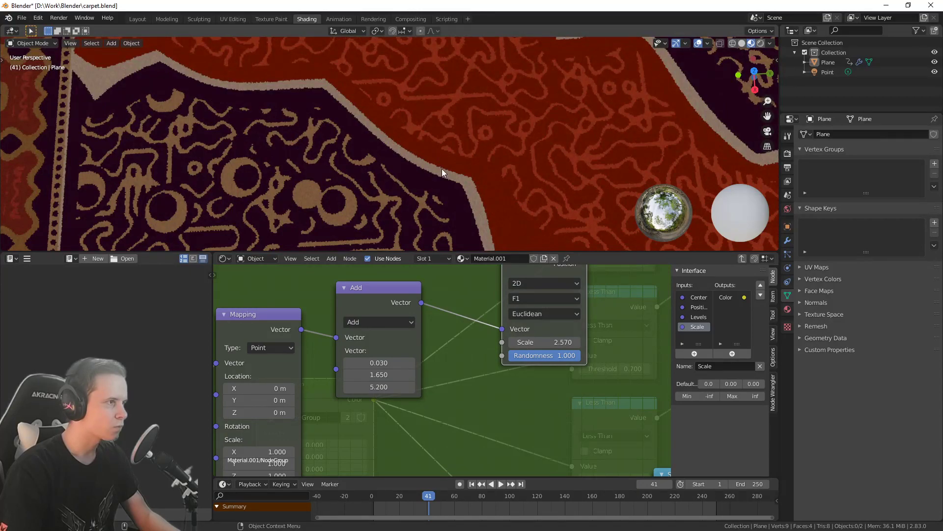
scroll(443, 175, "down", 5)
middle_click_drag(443, 178, 435, 186)
scroll(442, 188, "down", 2)
scroll(484, 326, "down", 2)
middle_click_drag(482, 329, 415, 295)
scroll(480, 329, "down", 3)
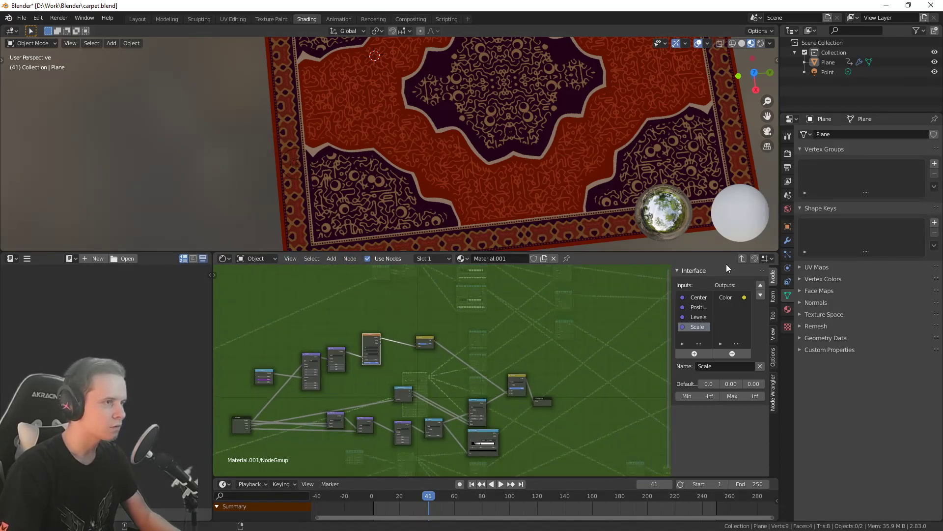
Leave the node group and move the NodeGroup node farther from the Less Than nodes to make room between them
left_click(740, 258)
middle_click_drag(499, 358, 519, 332)
left_click_drag(434, 352, 412, 325)
scroll(486, 328, "up", 6)
middle_click_drag(486, 327, 454, 345)
scroll(504, 345, "up", 5)
middle_click_drag(503, 344, 495, 376)
left_click_drag(439, 363, 440, 363)
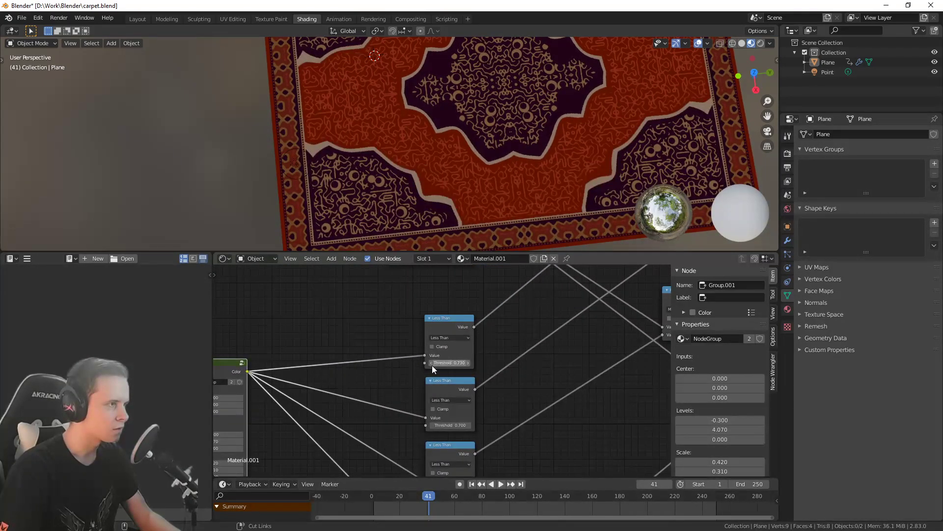
key("ctrl+z")
middle_click_drag(368, 382, 474, 330)
scroll(473, 330, "down", 4)
left_click_drag(345, 328, 280, 314)
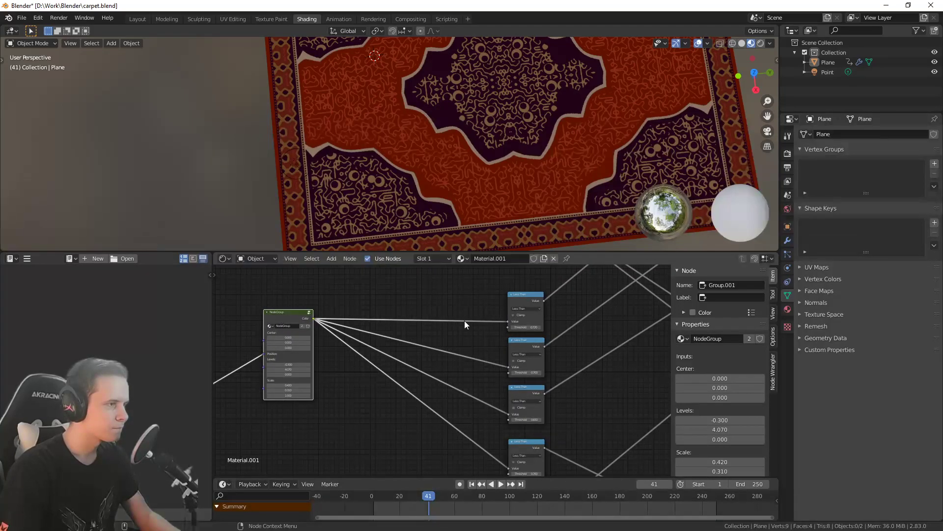
left_click_drag(525, 300, 528, 291)
middle_click_drag(314, 357, 443, 328)
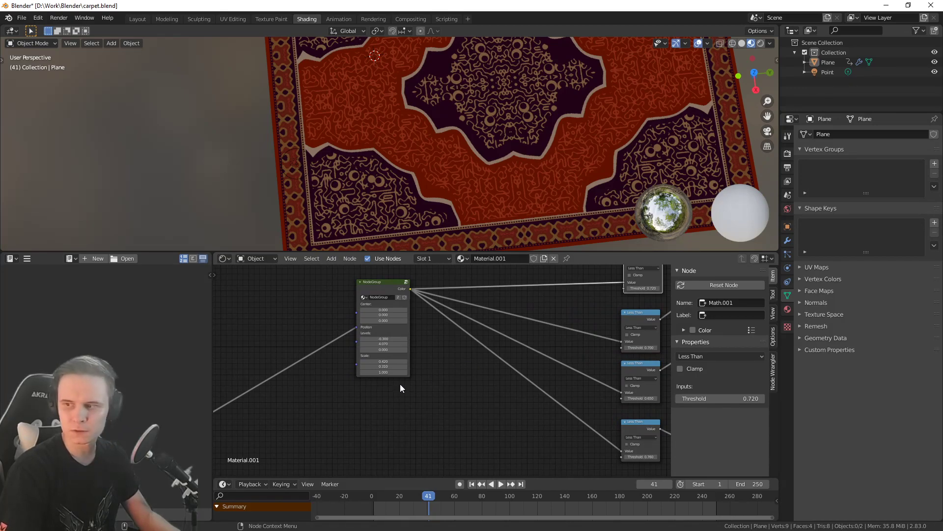
Add a Voronoi Texture node below the NodeGroup node
key("shift+a")
mouse_move(357, 418)
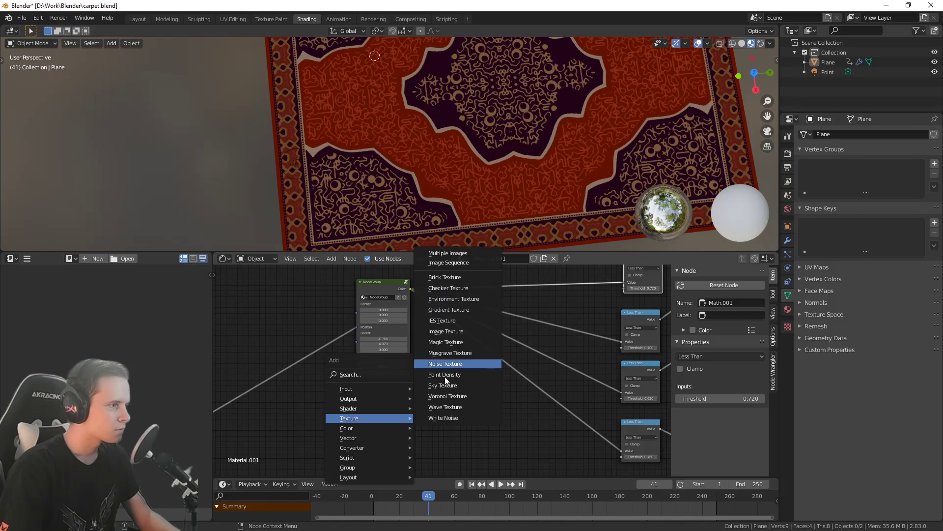
left_click(445, 396)
left_click(421, 377)
Insert a reroute on the link feeding the NodeGroup, connect it to the Voronoi Texture's Vector input, and position the texture under the group
middle_click_drag(483, 341, 523, 330)
scroll(435, 345, "up", 4)
scroll(438, 368, "down", 4)
middle_click_drag(346, 367, 355, 323)
right_click_drag(345, 369, 344, 369, "shift")
left_click_drag(341, 344, 491, 367)
middle_click_drag(537, 325, 493, 361)
scroll(476, 361, "up", 8)
left_click_drag(462, 366, 399, 388)
middle_click_drag(441, 381, 450, 338)
scroll(417, 362, "down", 2)
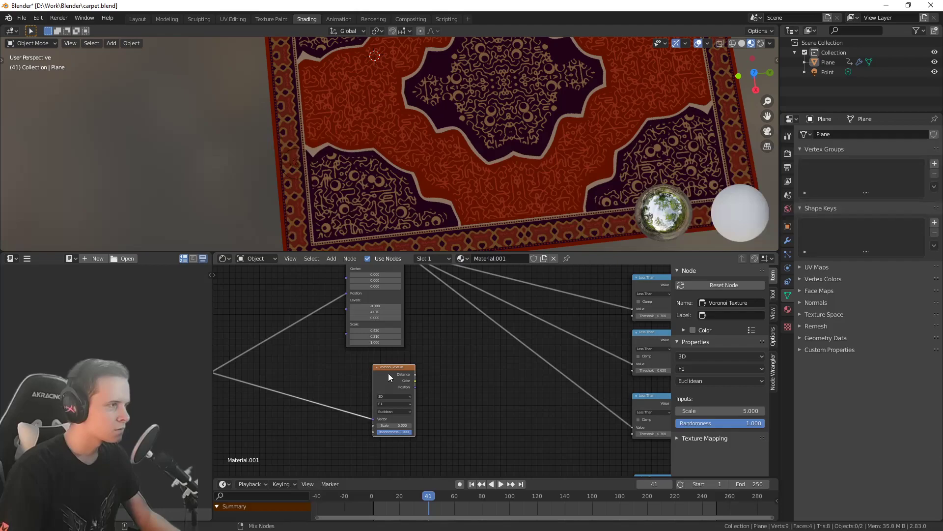
Preview the Voronoi Texture's Distance output, switch the texture to 2D and set its Scale to 6.600
left_click(395, 376, "ctrl+shift")
left_click(384, 409)
scroll(411, 360, "up", 3)
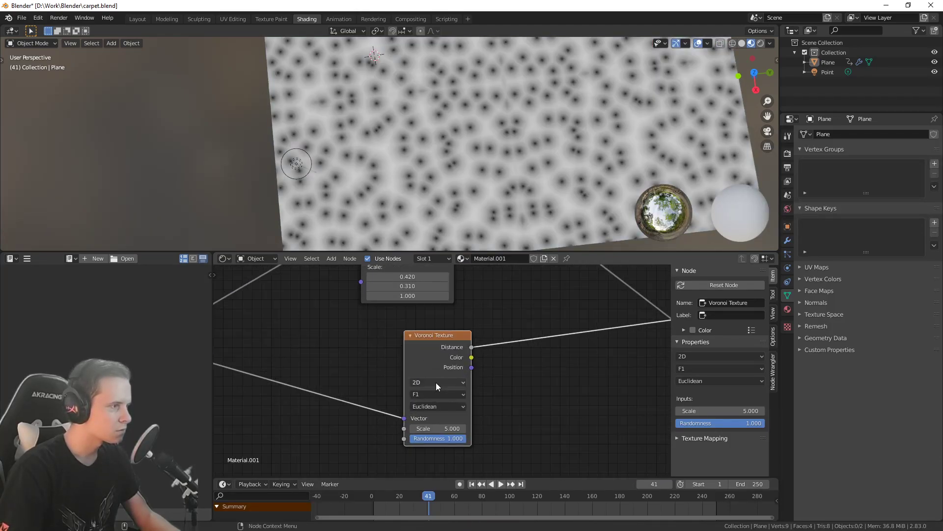
mouse_move(441, 430)
left_mouse_down()
mouse_move(432, 430)
mouse_move(460, 430)
mouse_move(447, 430)
left_mouse_up()
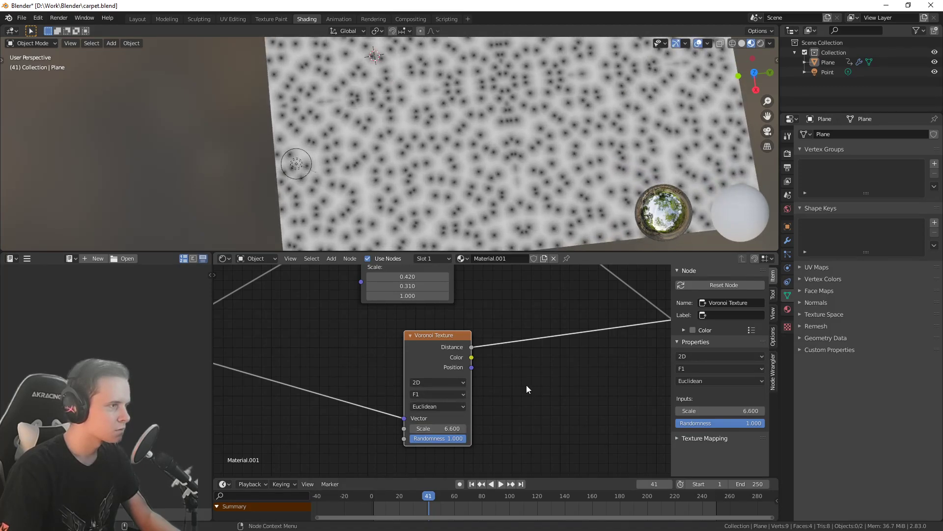
Duplicate the uppermost Less Than node onto the link between it and the NodeGroup, and change the copy's operation to Add
middle_click_drag(527, 386, 486, 405)
left_click_drag(397, 364, 355, 382)
middle_click_drag(486, 360, 423, 396)
scroll(416, 355, "down", 5)
key("shift+a")
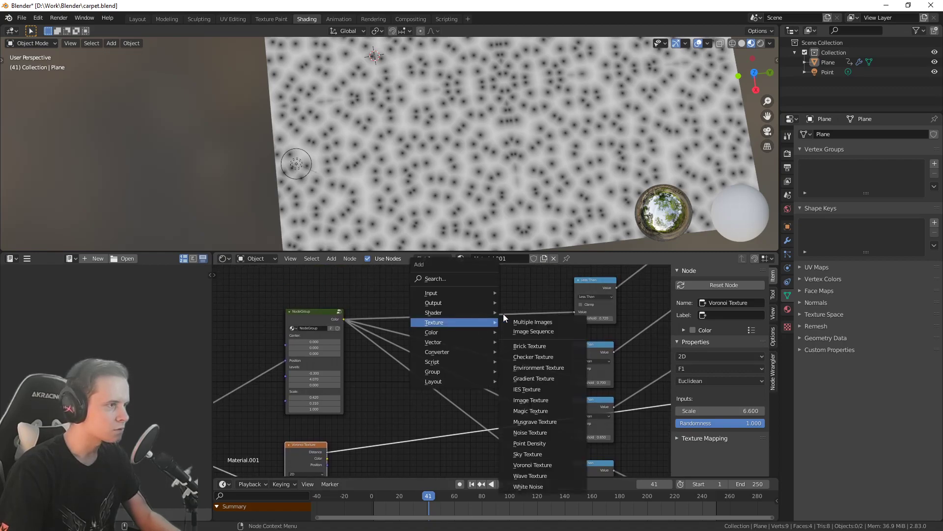
left_click(600, 290)
key("shift+d")
left_click(516, 293)
left_click(516, 297)
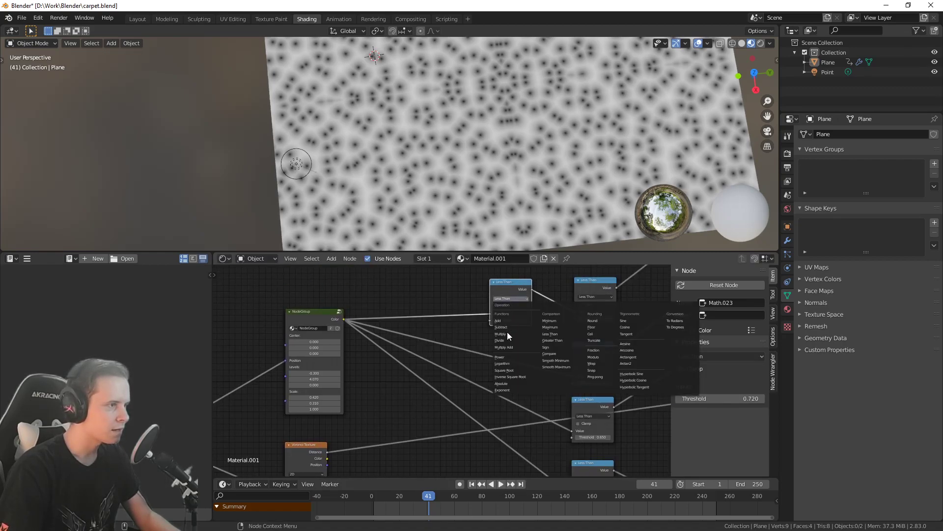
left_click(509, 320)
Duplicate the Add node onto the Voronoi's Distance output, set it to Multiply, feed it into the Add node, and preview the Less Than result
middle_click_drag(338, 453, 361, 434)
key("shift+d")
left_click(452, 442)
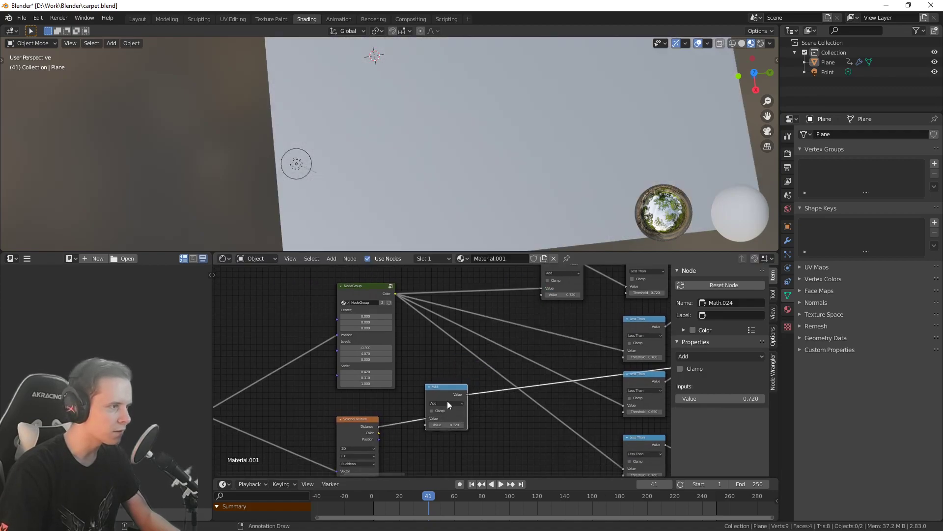
left_click(446, 403)
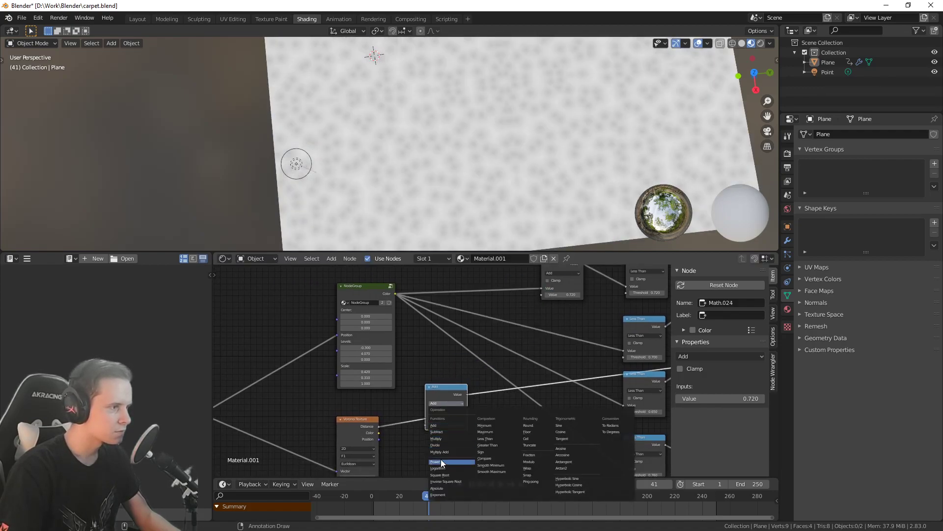
left_click(445, 438)
left_click_drag(467, 394, 541, 290)
middle_click_drag(581, 315, 450, 361)
left_click(507, 312, "ctrl+shift")
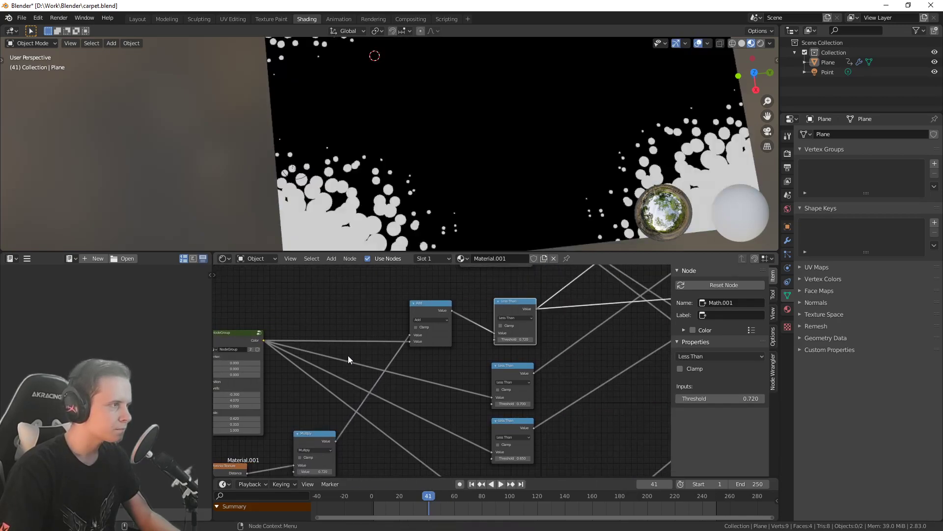
Disconnect the Multiply node from the Add node and set the Add node's free value to 0 to preview the undistorted mask
middle_click_drag(394, 315, 417, 303)
scroll(473, 294, "down", 5)
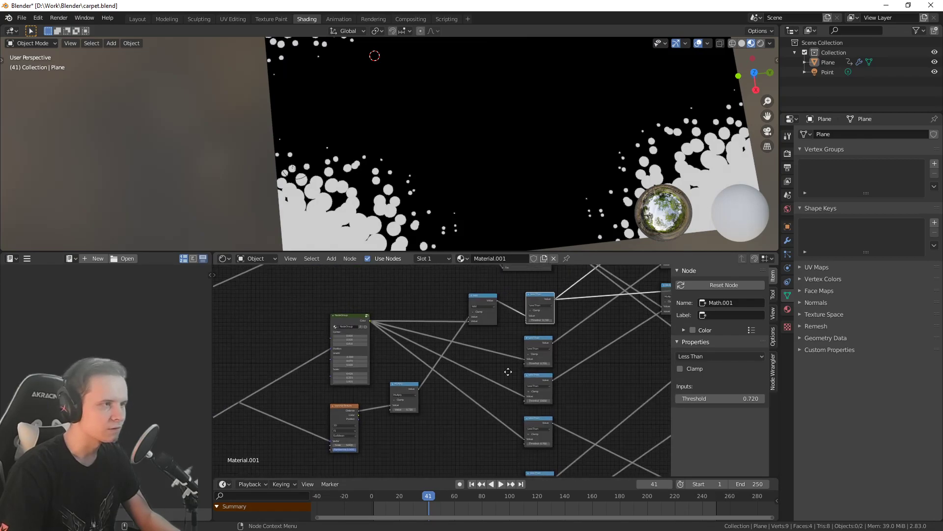
scroll(582, 368, "down", 2)
middle_click_drag(583, 368, 480, 377)
scroll(426, 364, "up", 6)
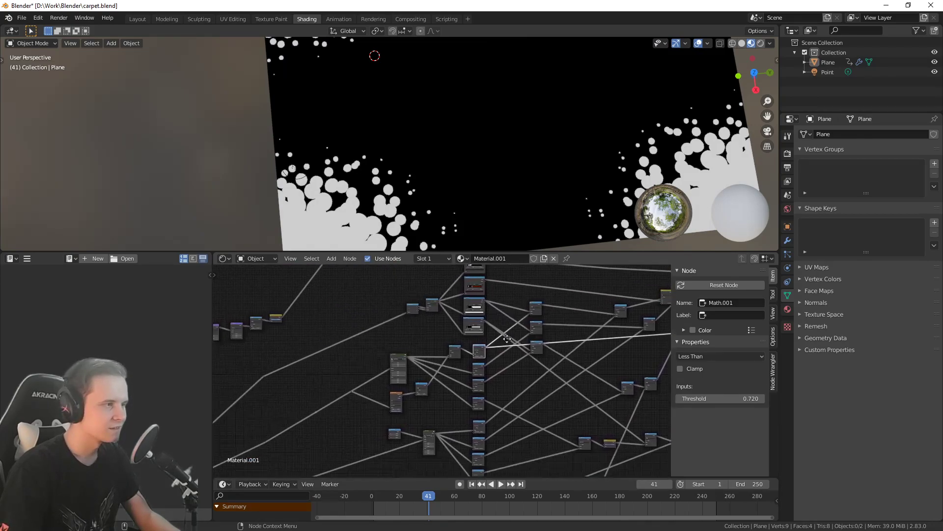
scroll(419, 357, "up", 3)
middle_click_drag(421, 358, 530, 301)
middle_click_drag(442, 340, 403, 378)
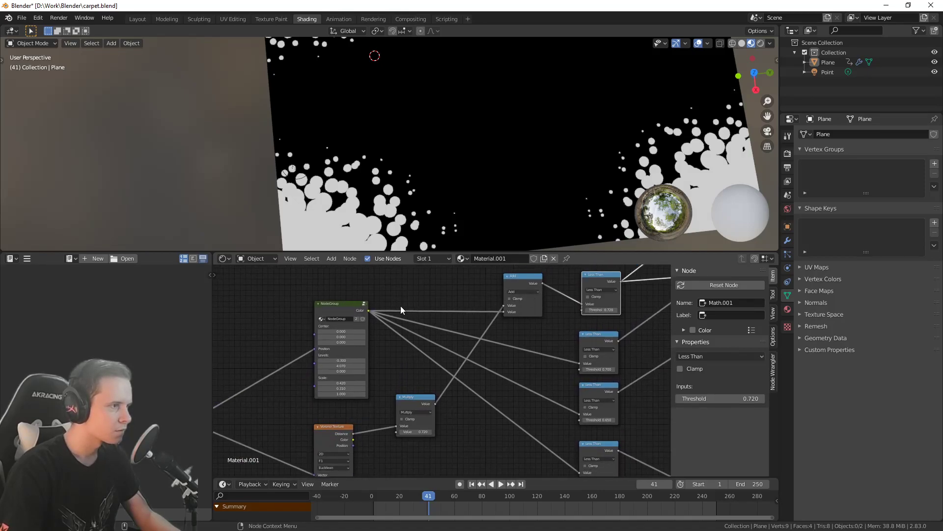
left_click_drag(503, 306, 488, 299)
left_click(529, 305)
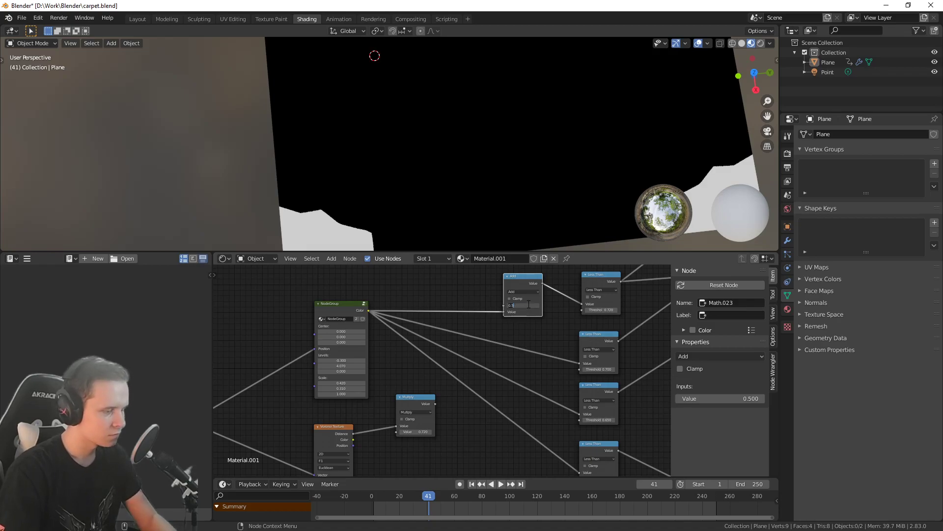
type("0")
key("Return")
Reconnect the Multiply output to the Add node's first Value input and set the Multiply value to 0.080
scroll(555, 351, "down", 5)
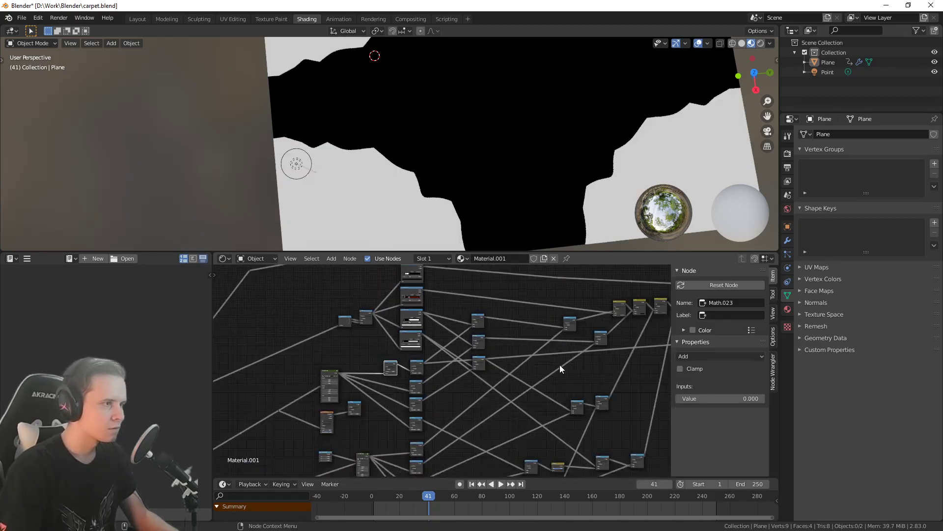
middle_click_drag(572, 361, 445, 371)
scroll(445, 372, "down", 5)
middle_click_drag(521, 357, 415, 352)
scroll(393, 352, "down", 2)
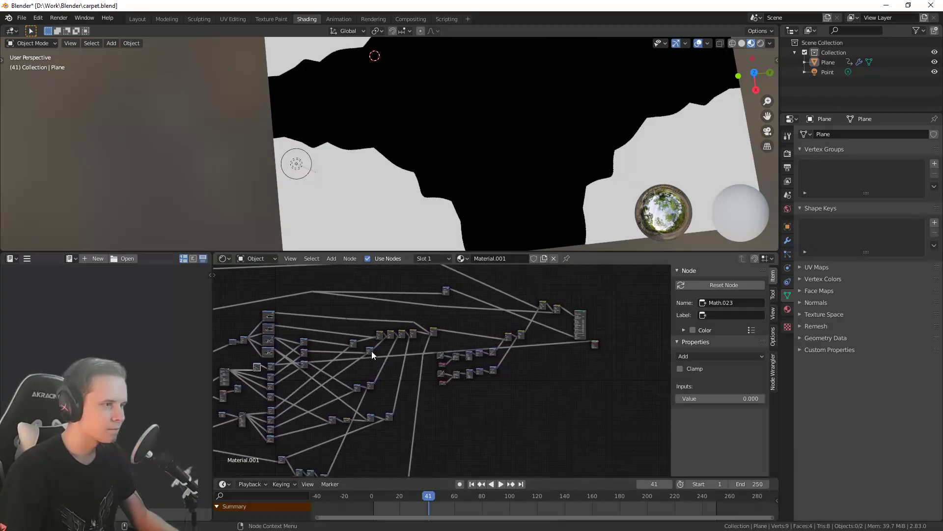
scroll(594, 347, "up", 2)
middle_click_drag(594, 347, 656, 341)
scroll(446, 358, "up", 7)
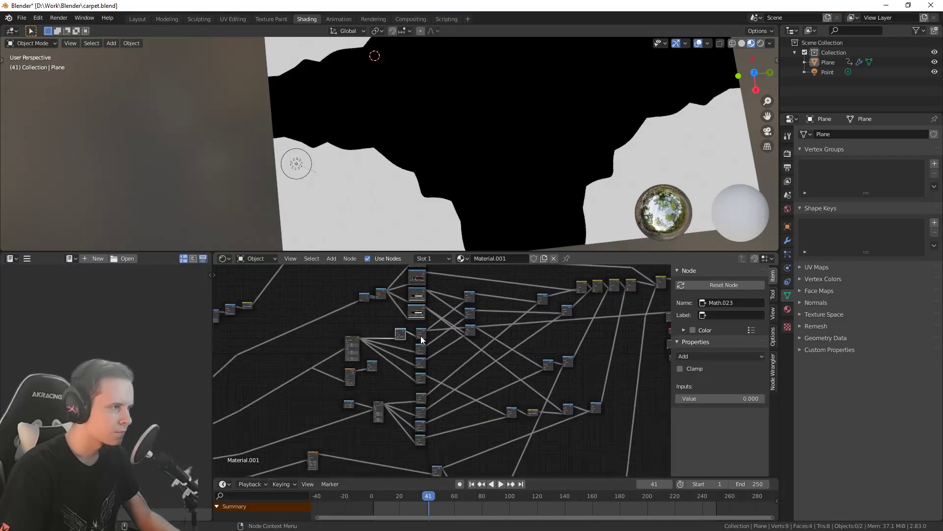
left_click(403, 423)
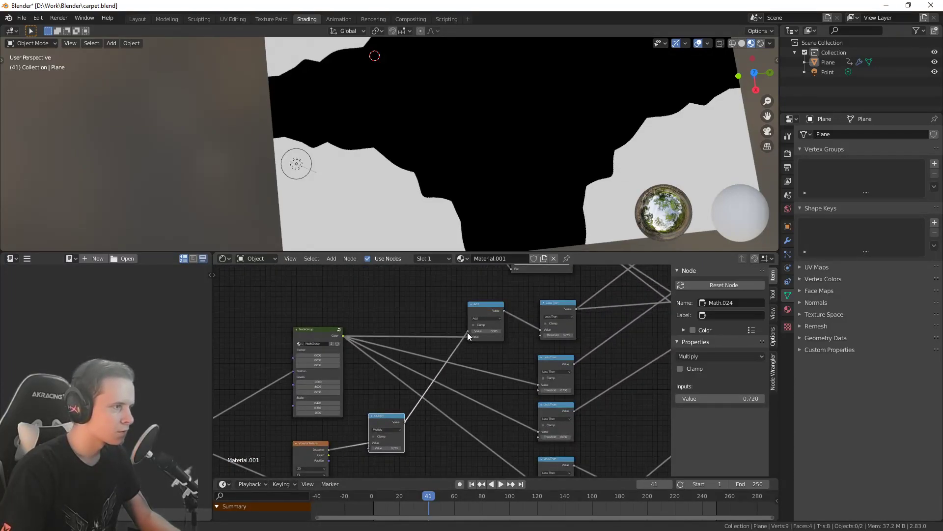
mouse_move(402, 392)
middle_mouse_down()
mouse_move(507, 319)
mouse_move(425, 368)
mouse_move(416, 386)
middle_mouse_up()
scroll(490, 335, "up", 4)
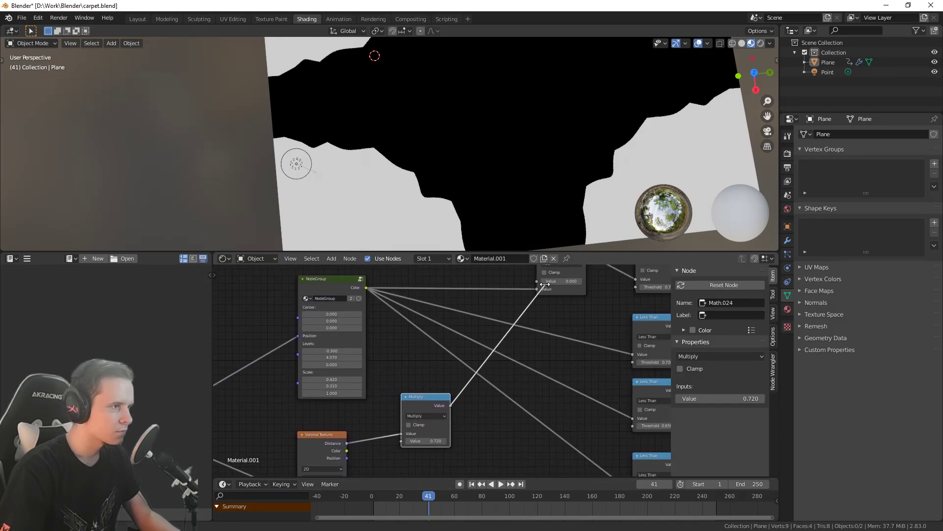
left_click_drag(539, 288, 537, 281)
left_click_drag(436, 441, 381, 441)
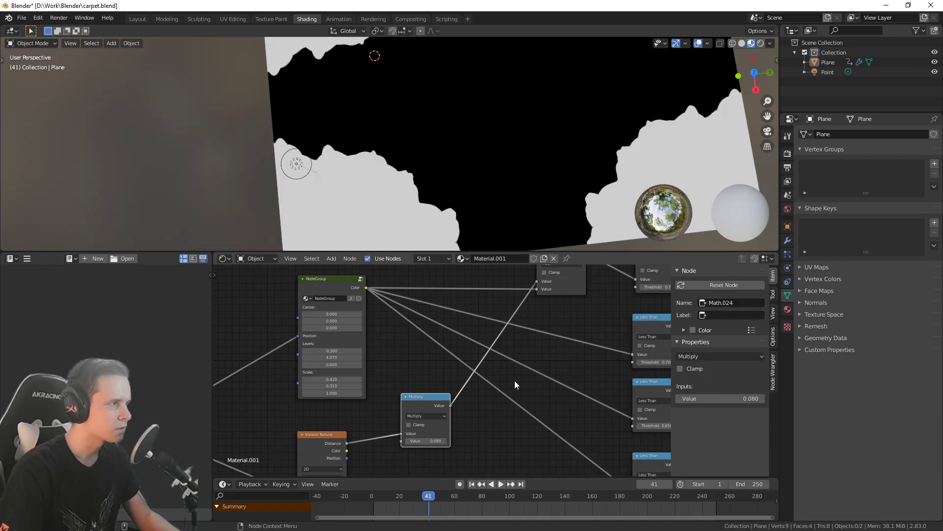
Switch the preview to the Principled BSDF output to show the complete carpet material
scroll(519, 379, "down", 6)
scroll(530, 385, "down", 4)
middle_click_drag(636, 369, 425, 380)
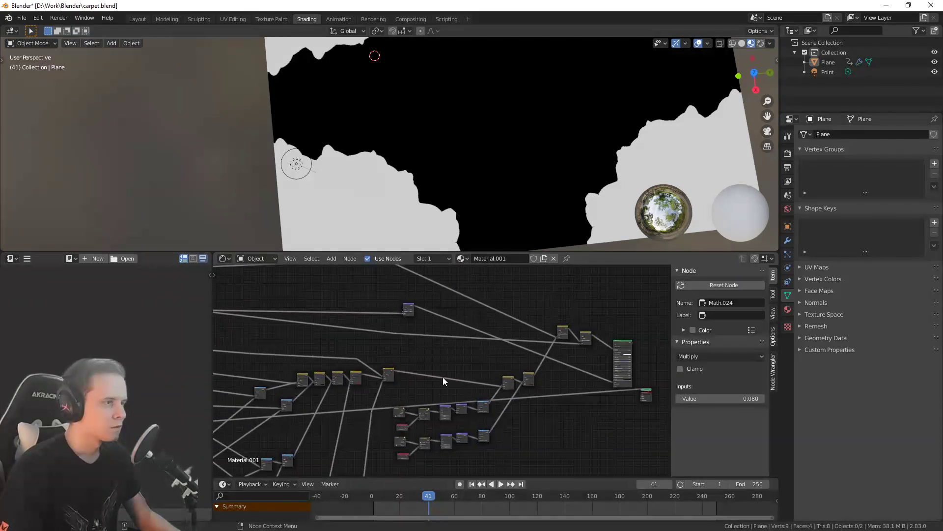
left_click(621, 341, "ctrl+shift")
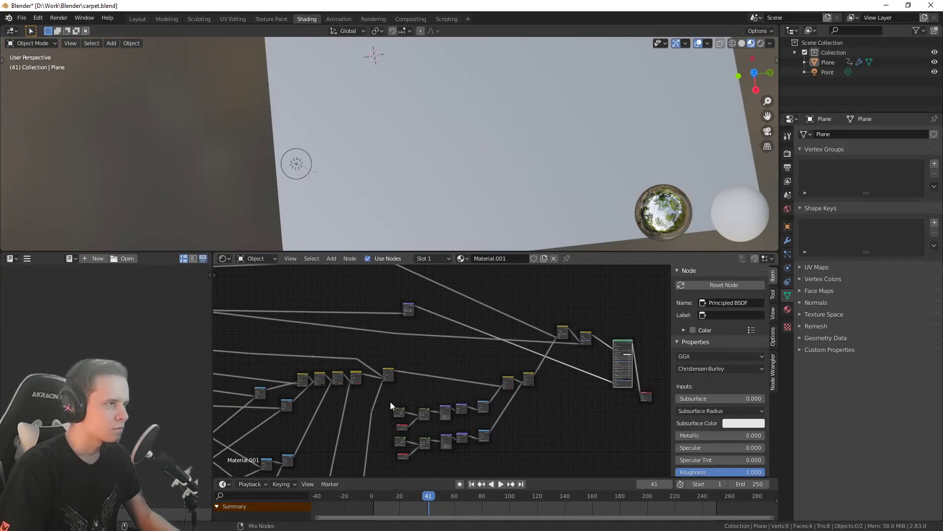
Examine how the corner mask's Less Than, color ramp and Multiply nodes connect across the material's node layout
scroll(500, 384, "up", 6)
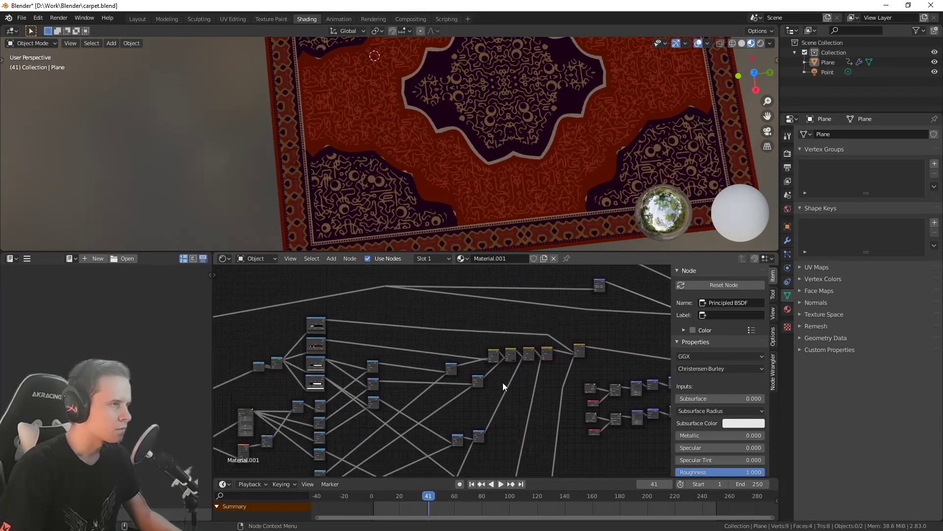
middle_click_drag(469, 357, 387, 424)
middle_click_drag(445, 385, 503, 346)
scroll(502, 345, "down", 6)
middle_click_drag(385, 364, 490, 295)
scroll(473, 341, "up", 7)
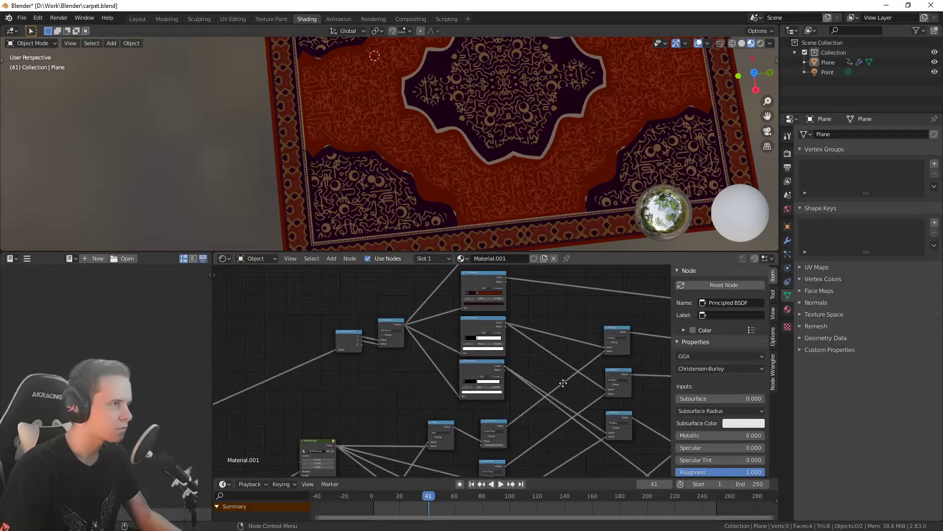
scroll(465, 347, "up", 1)
middle_click_drag(487, 340, 461, 364)
middle_click_drag(392, 385, 487, 371)
scroll(453, 411, "down", 6)
middle_click_drag(363, 352, 416, 397)
scroll(428, 342, "up", 6)
scroll(456, 376, "down", 7)
middle_click_drag(480, 389, 404, 352)
scroll(430, 366, "down", 6)
scroll(459, 324, "up", 6)
middle_click_drag(410, 407, 448, 397)
scroll(466, 347, "up", 6)
scroll(431, 370, "down", 1)
scroll(431, 368, "up", 4)
middle_click_drag(467, 353, 496, 313)
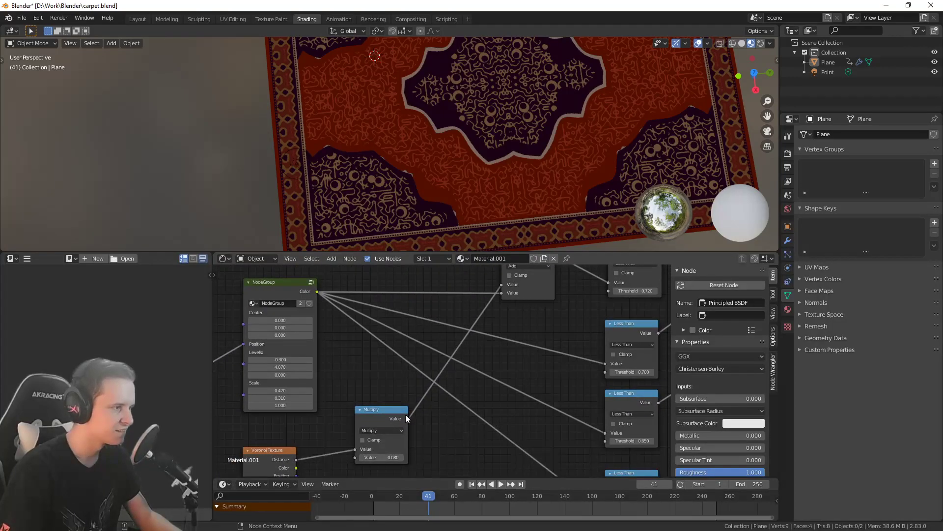
Try a Threshold of 0.750 on the Less Than node that follows the Add node
middle_click_drag(403, 442, 439, 390)
middle_click_drag(566, 337, 397, 456)
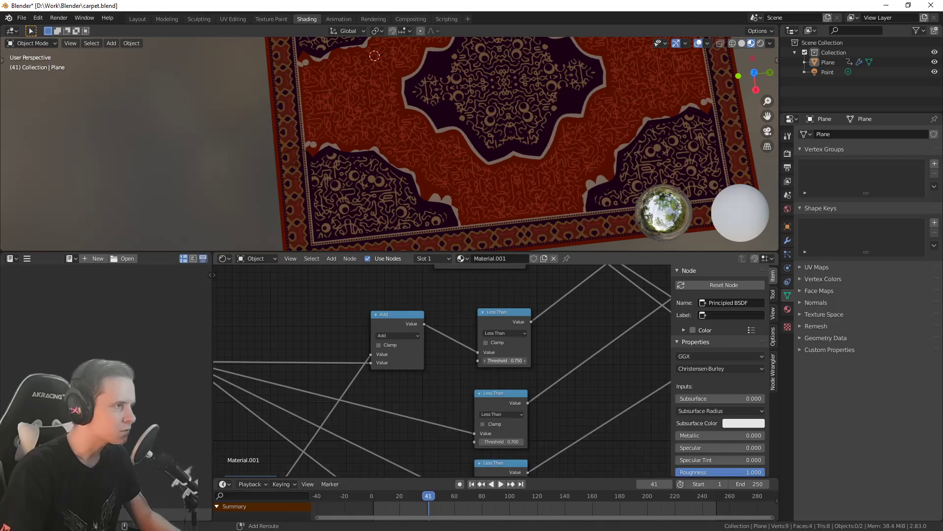
middle_click_drag(351, 400, 480, 312)
Try a Multiply value of -0.030 together with a Voronoi Texture Scale of 4.680
scroll(452, 374, "up", 2)
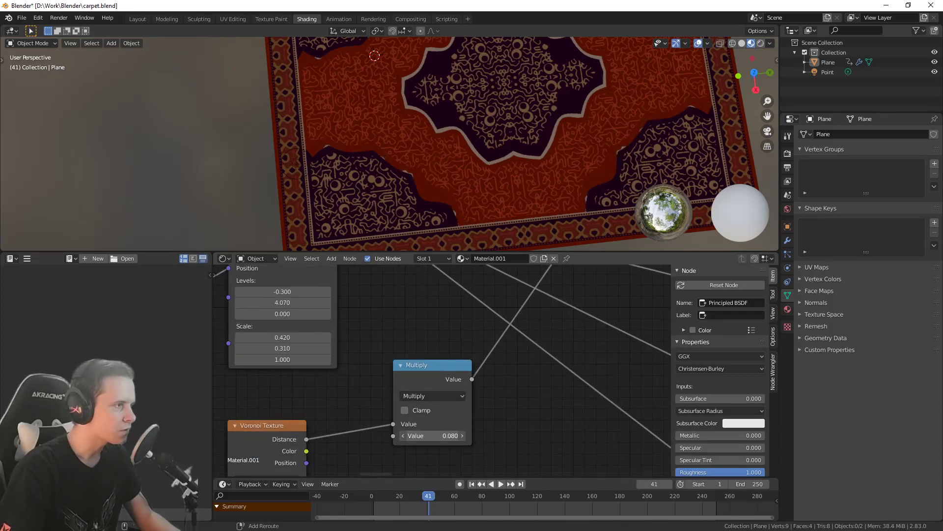
left_click_drag(432, 435, 430, 436)
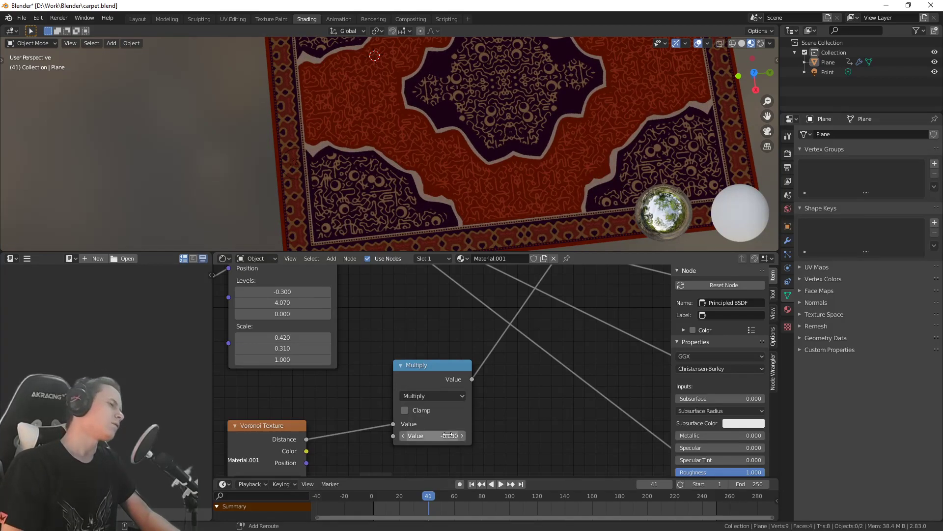
middle_click_drag(323, 408, 404, 280)
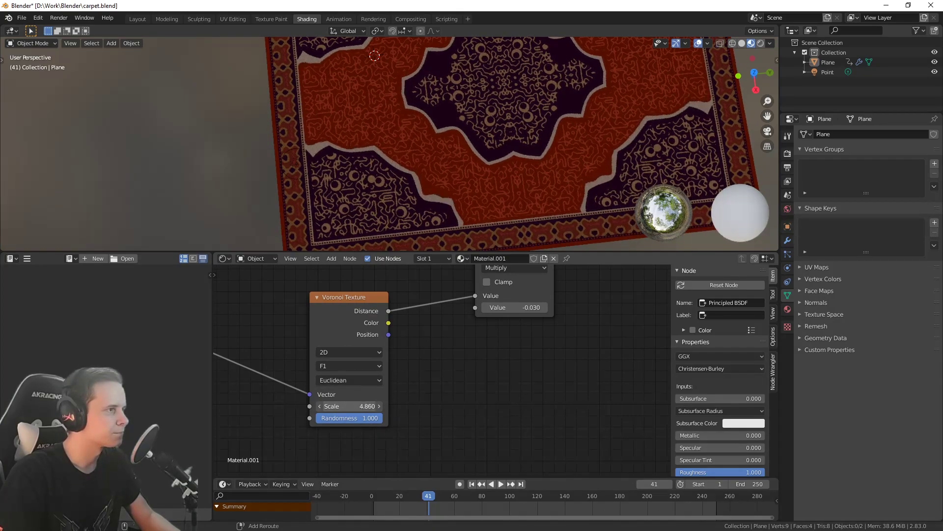
Set the Multiply value to 0.020 and the Voronoi Texture's Scale to 10.590
middle_click_drag(512, 347, 494, 397)
left_click_drag(496, 356, 498, 356)
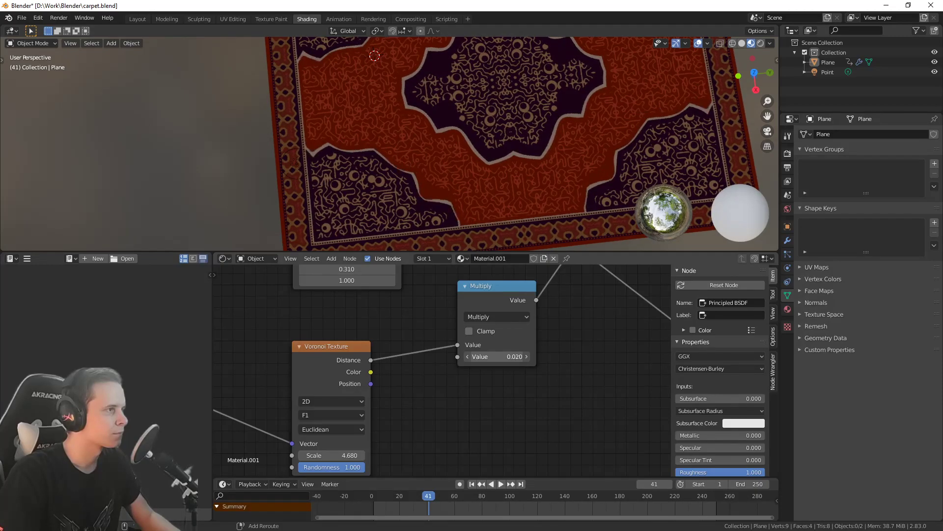
left_click_drag(332, 455, 378, 455)
mouse_move(503, 358)
left_mouse_down()
mouse_move(530, 358)
mouse_move(496, 356)
left_mouse_up()
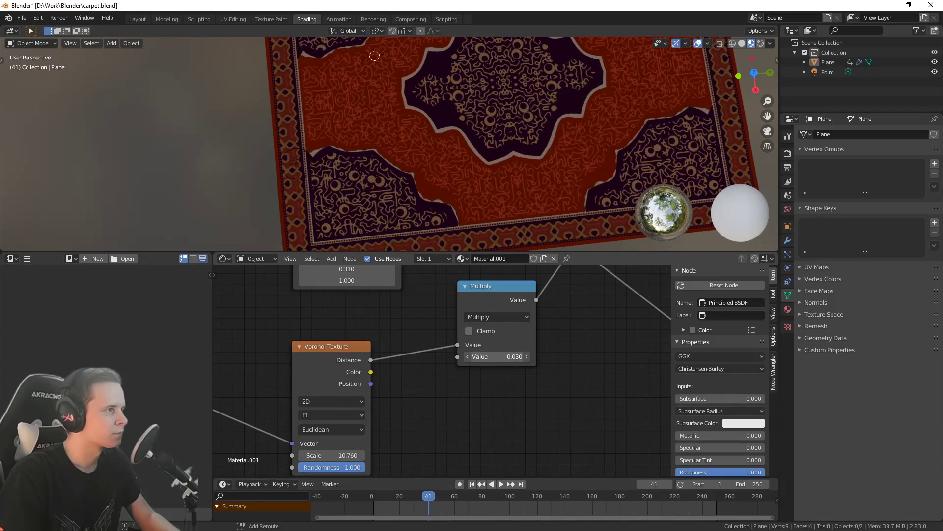
left_click_drag(366, 455, 365, 455)
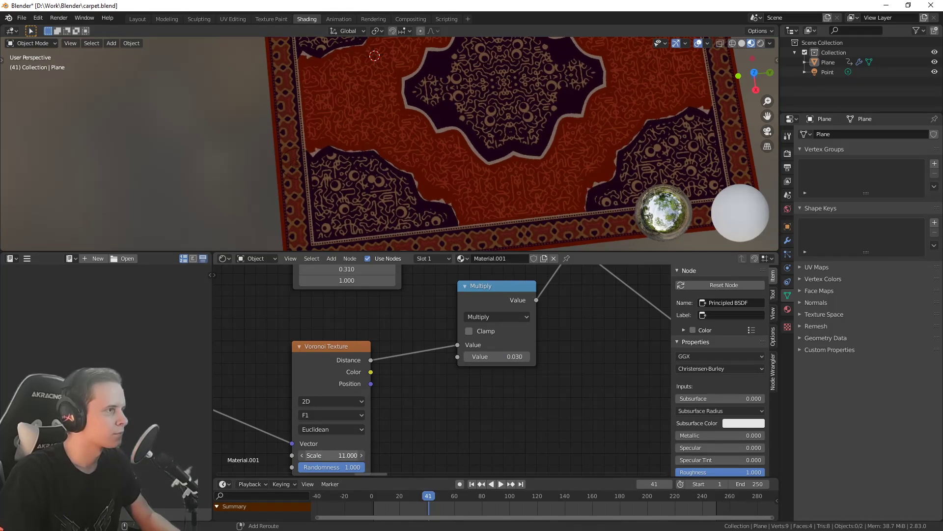
left_click_drag(494, 355, 492, 355)
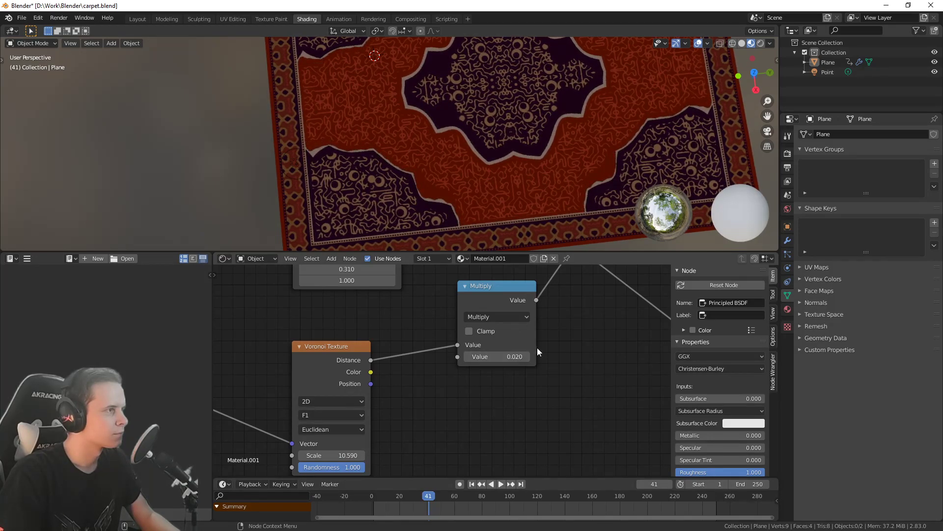
Set the Multiply value to 0.030 and the Thresholds of the upper two Less Than nodes to 0.730 and 0.700
middle_click_drag(531, 347, 455, 416)
middle_click_drag(599, 299, 427, 476)
left_click_drag(621, 367, 622, 366)
middle_click_drag(387, 411, 562, 267)
middle_click_drag(451, 458, 463, 419)
left_click_drag(442, 431, 444, 431)
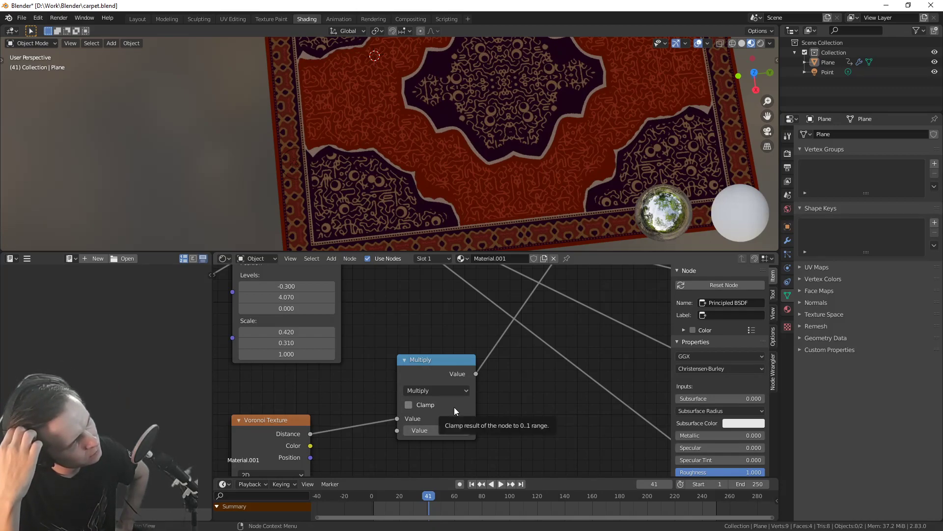
scroll(563, 385, "down", 4)
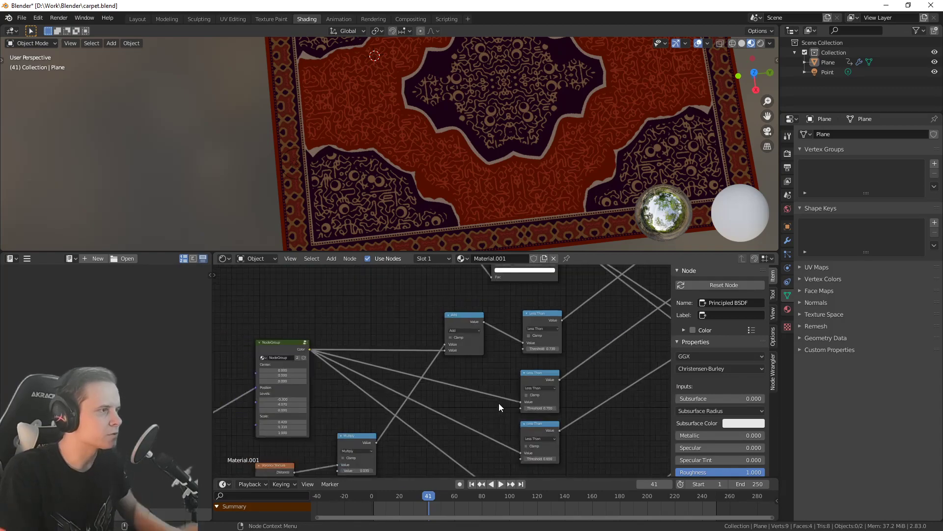
mouse_move(538, 408)
left_mouse_down()
mouse_move(511, 408)
mouse_move(538, 407)
left_mouse_up()
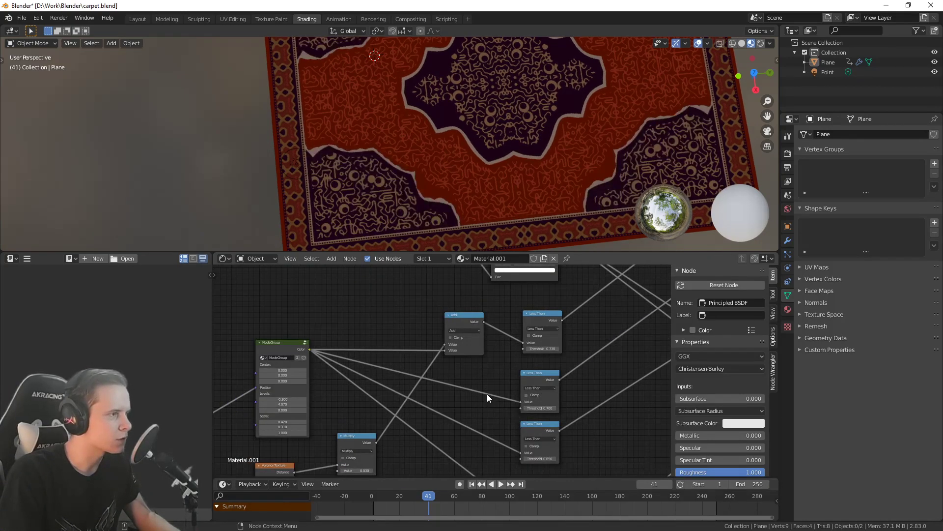
Insert a copy of the Add node before the second Less Than node and feed the Multiply output into it
middle_click_drag(479, 393, 504, 385)
left_click(483, 338)
key("shift+d")
left_click(493, 374)
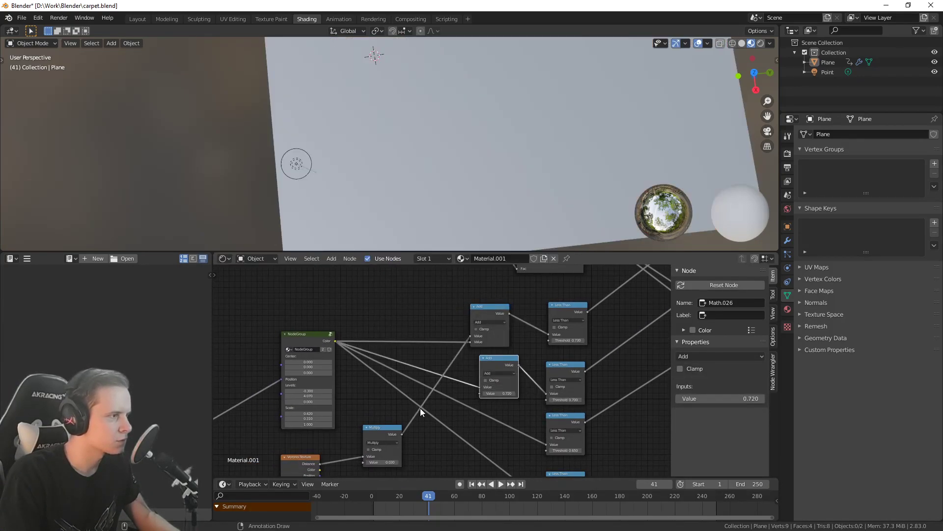
scroll(464, 409, "down", 1)
left_click_drag(406, 430, 478, 392)
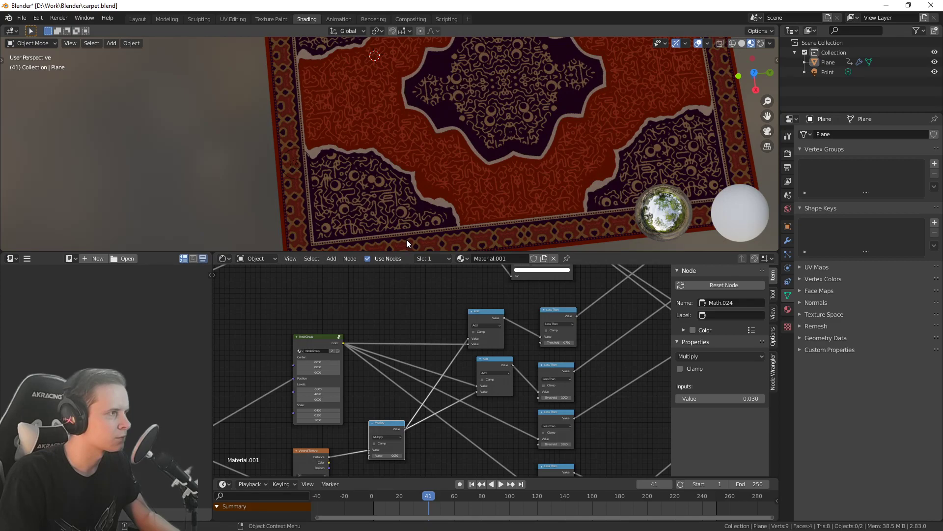
scroll(455, 222, "up", 5)
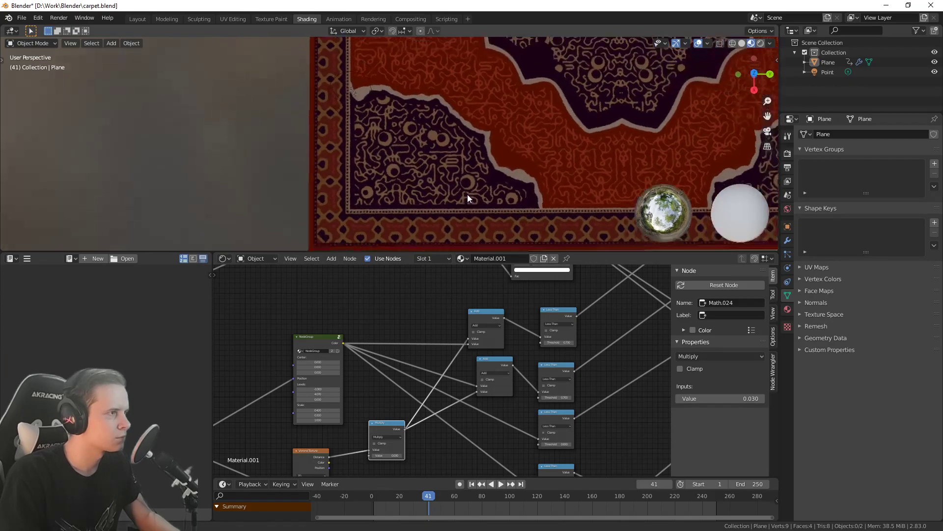
Try a duplicate Multiply node linking the Voronoi Texture's Distance to the second Add node
middle_click_drag(432, 430, 398, 370)
left_click_drag(366, 390, 362, 379)
middle_click_drag(378, 379, 391, 380)
scroll(390, 379, "up", 1)
key("shift+d")
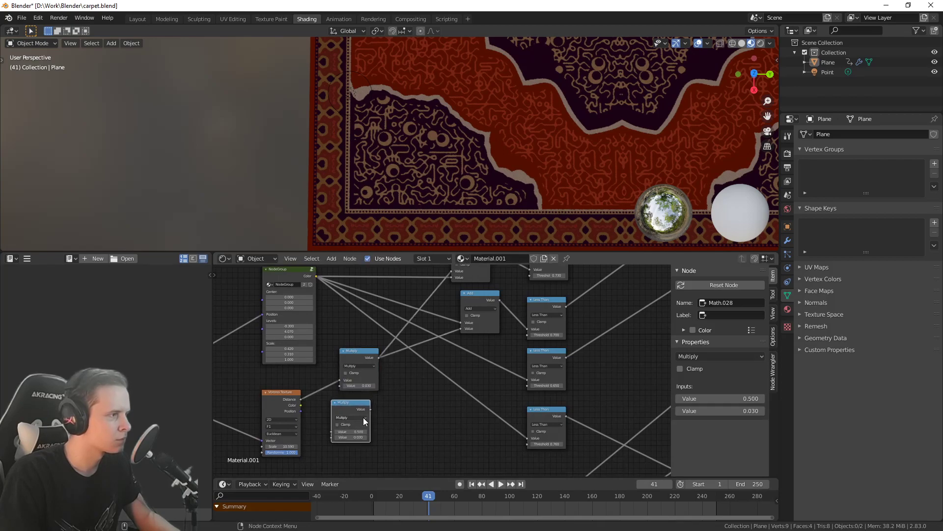
left_click_drag(461, 328, 461, 328)
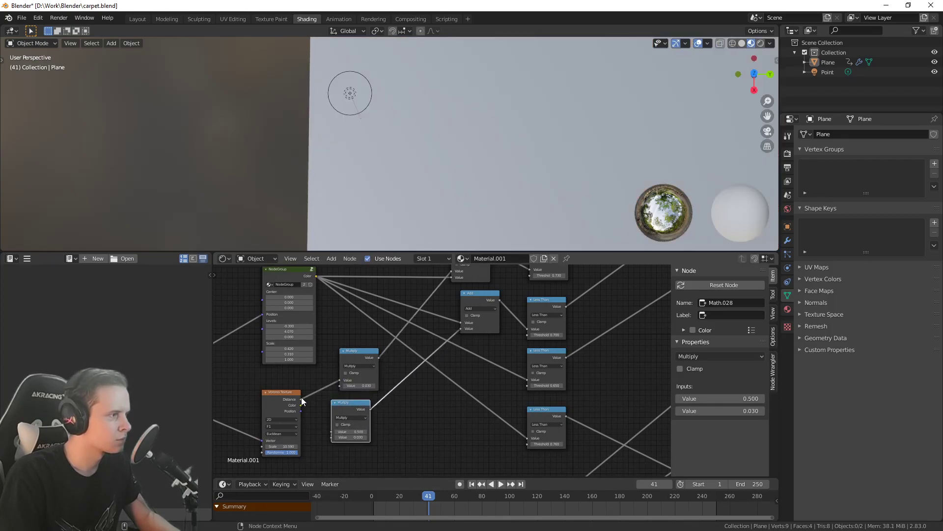
left_click_drag(302, 400, 332, 432)
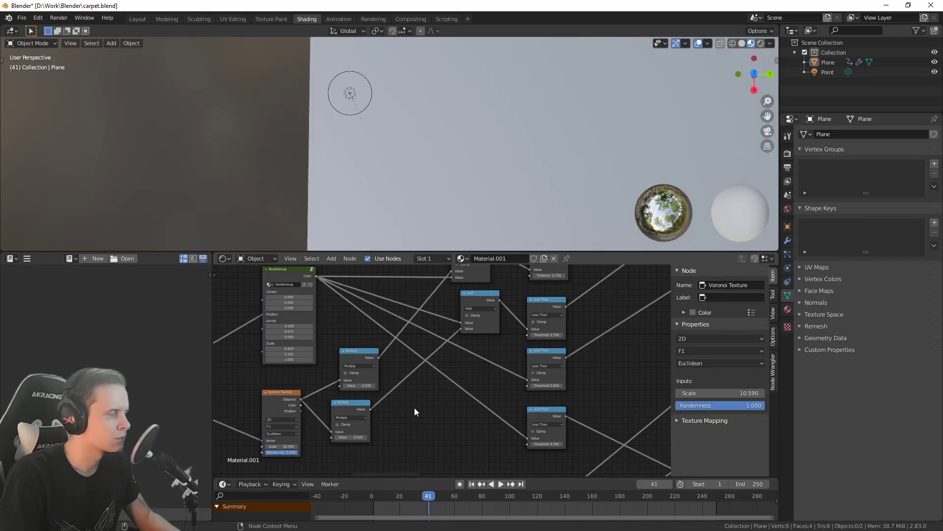
Try a value of 0.040 on the duplicated Multiply node
scroll(393, 409, "up", 1)
left_click_drag(369, 450, 350, 450)
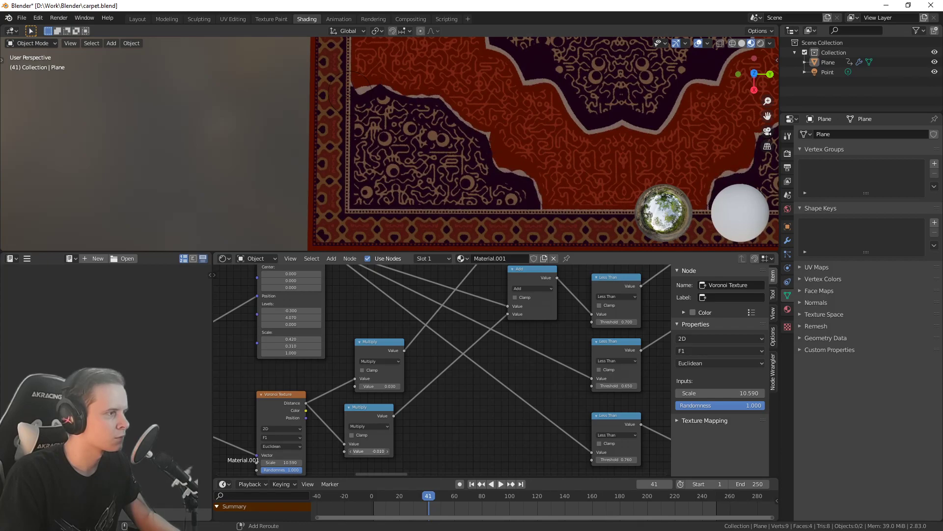
left_click_drag(350, 450, 374, 451)
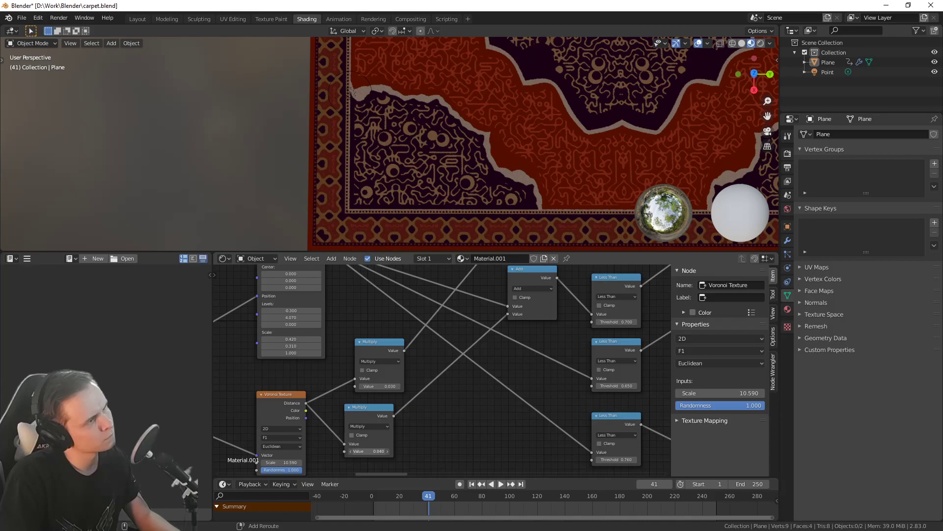
Reconnect the original Multiply node to the second Add node and delete the duplicated Multiply
middle_click_drag(479, 394, 430, 445)
scroll(430, 445, "down", 2)
left_click_drag(453, 378, 440, 379)
left_click_drag(378, 430, 456, 375)
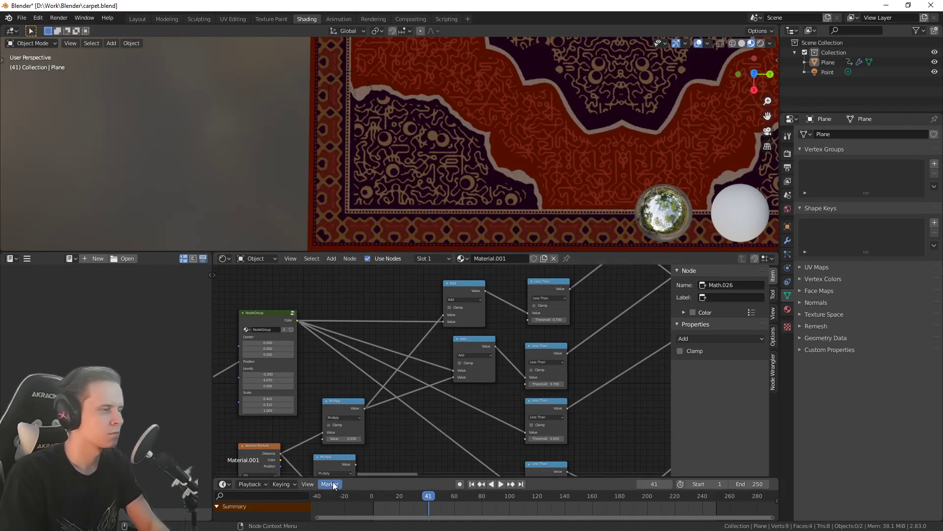
left_click(331, 459)
key("x")
Switch the corner mask's Voronoi Texture to 3D and set its Scale to 9.710
scroll(521, 190, "down", 2)
scroll(521, 189, "up", 2)
scroll(446, 352, "up", 1)
middle_click_drag(445, 354, 401, 364)
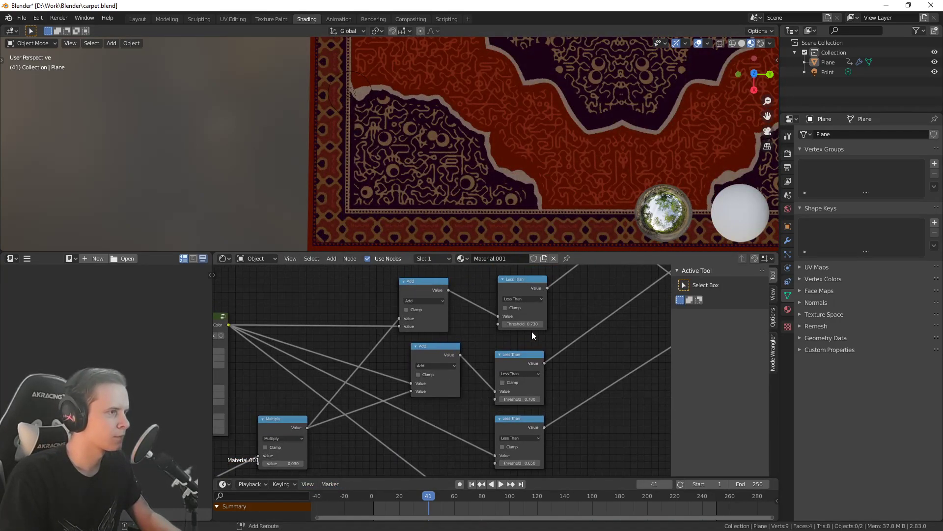
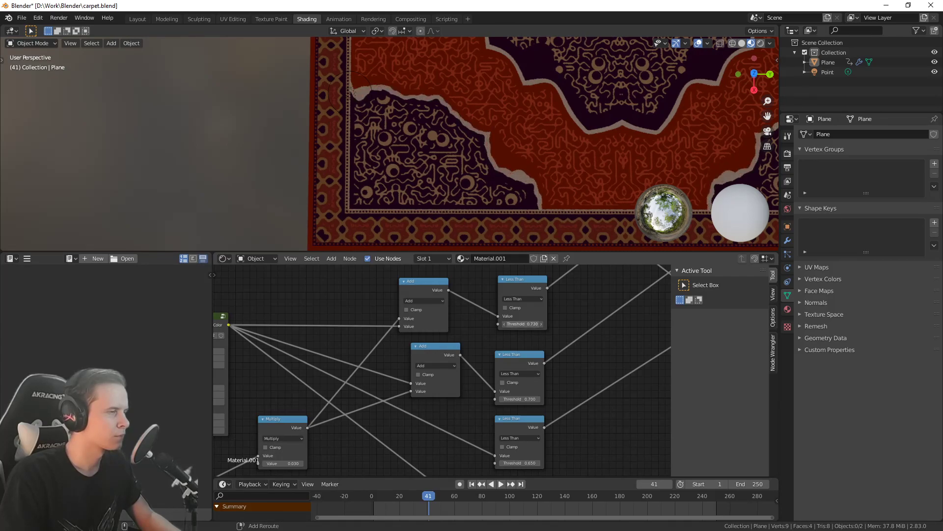
middle_click_drag(300, 373, 510, 289)
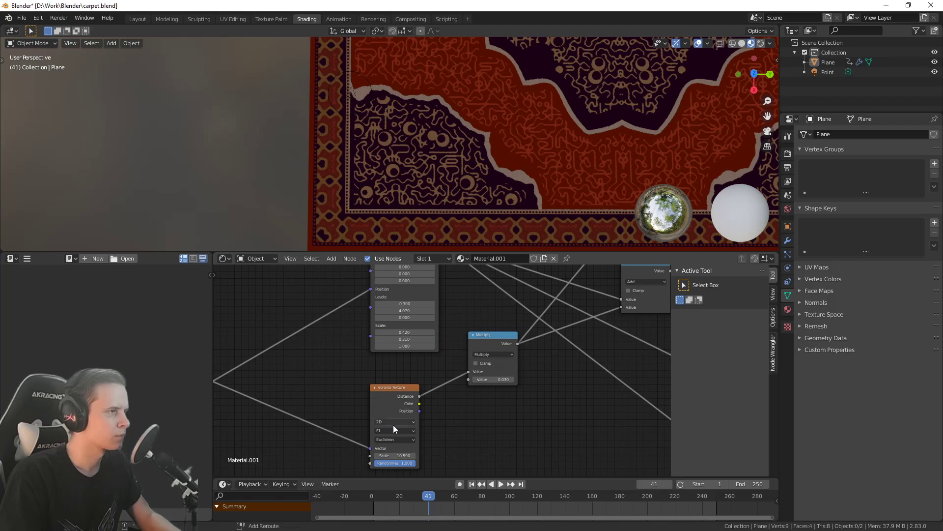
left_click(395, 422)
left_click(388, 445)
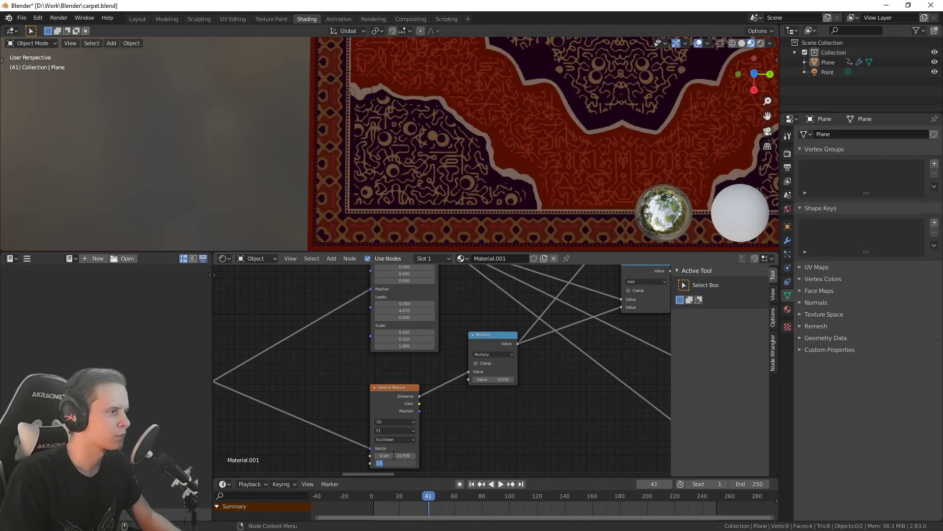
mouse_move(417, 451)
left_mouse_down()
mouse_move(432, 455)
mouse_move(398, 456)
left_mouse_up()
Preview the Voronoi Texture alone on the carpet and set its Scale to 8.920
left_click(395, 397, "ctrl+shift")
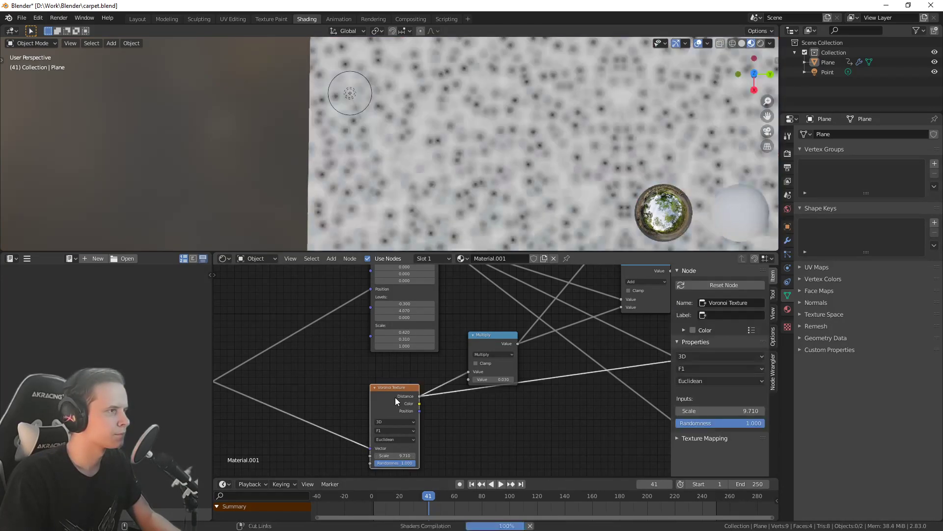
middle_click_drag(550, 391, 519, 389)
left_click_drag(364, 453, 355, 454)
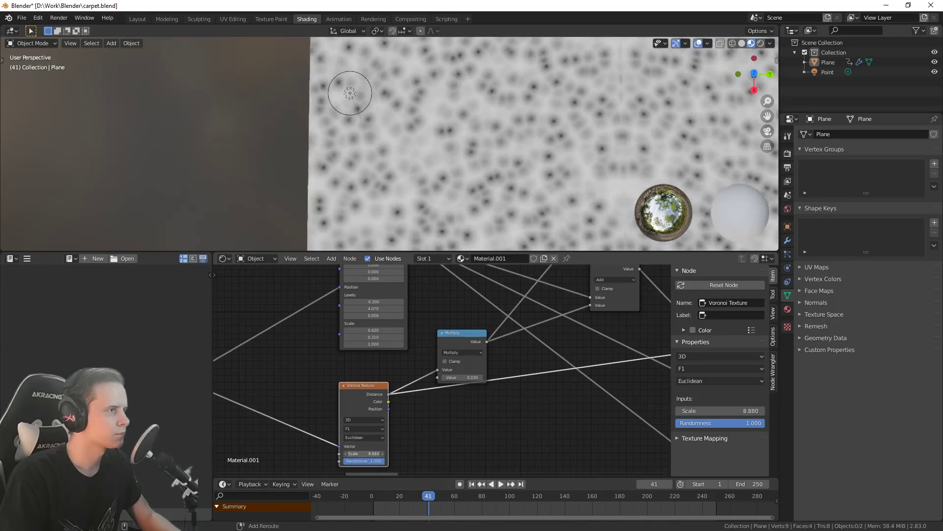
Route the Principled BSDF back to the Material Output to restore the full carpet preview
scroll(443, 416, "down", 5)
middle_click_drag(410, 389, 102, 422)
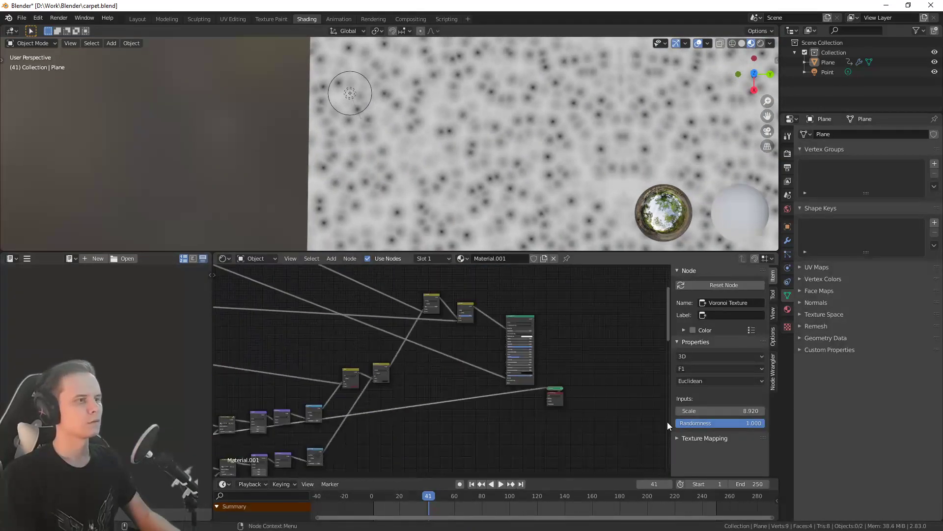
left_click(509, 320, "ctrl+shift")
Trace the node tree back to the corner mask's Voronoi Texture and save the carpet file
middle_click_drag(42, 299, 244, 313)
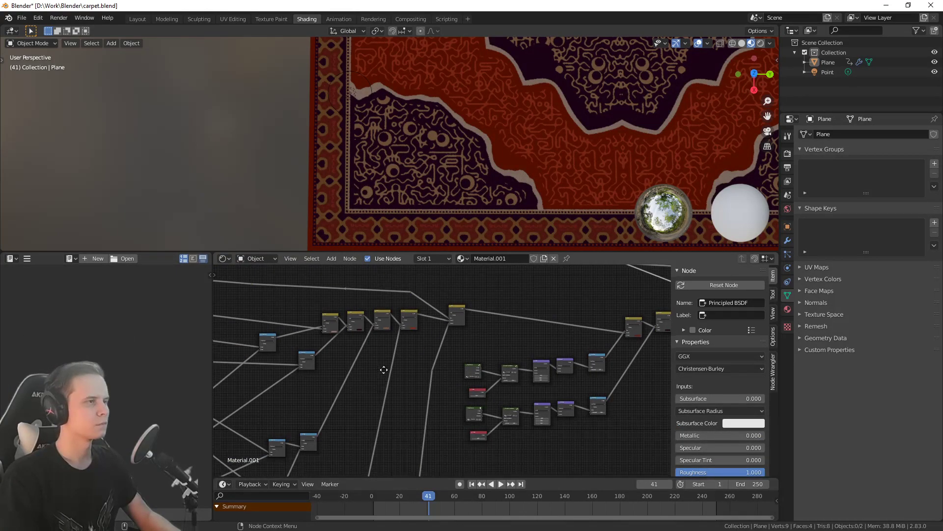
middle_click_drag(382, 369, 508, 349)
scroll(506, 349, "down", 3)
middle_click_drag(354, 388, 550, 340)
scroll(488, 359, "up", 3)
middle_click_drag(487, 359, 472, 334)
scroll(433, 370, "up", 4)
middle_click_drag(418, 364, 531, 312)
scroll(529, 312, "down", 6)
middle_click_drag(469, 324, 368, 402)
scroll(397, 376, "down", 7)
scroll(408, 347, "up", 10)
middle_click_drag(388, 345, 452, 364)
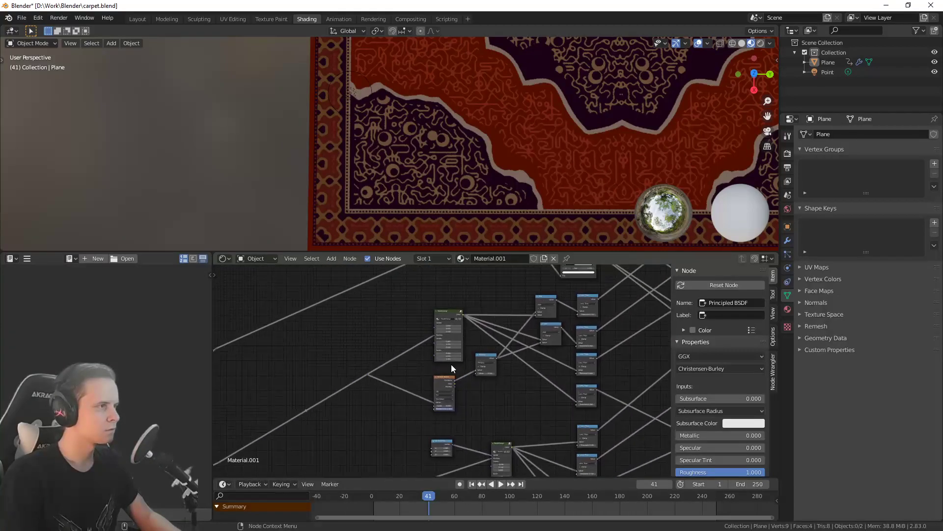
scroll(451, 366, "up", 4)
key("ctrl+s")
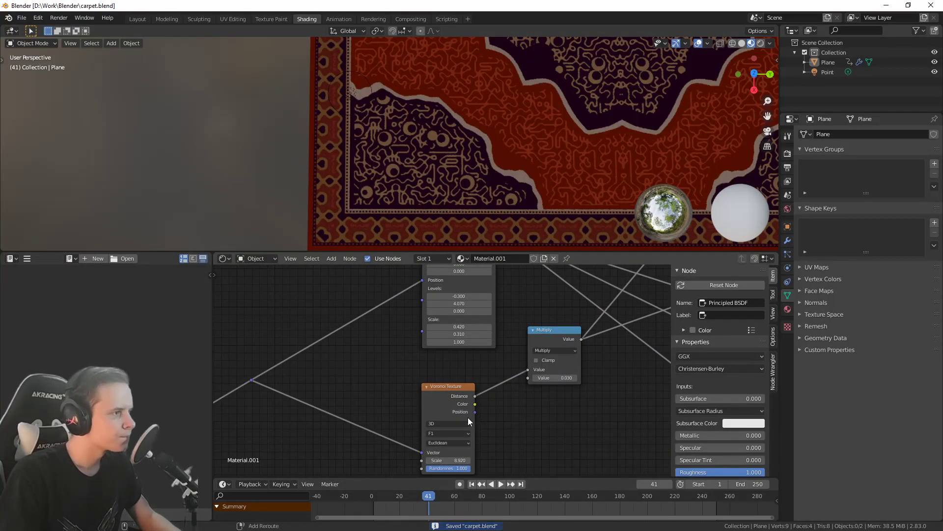
Set the Multiply value to 0.080 and the Thresholds of the two distorted Less Than nodes to 0.760 and 0.740
middle_click_drag(552, 382, 490, 412)
left_click_drag(491, 411, 486, 408)
middle_click_drag(494, 408, 346, 498)
left_click_drag(599, 346, 608, 346)
middle_click_drag(558, 331, 541, 280)
left_click_drag(583, 378, 590, 378)
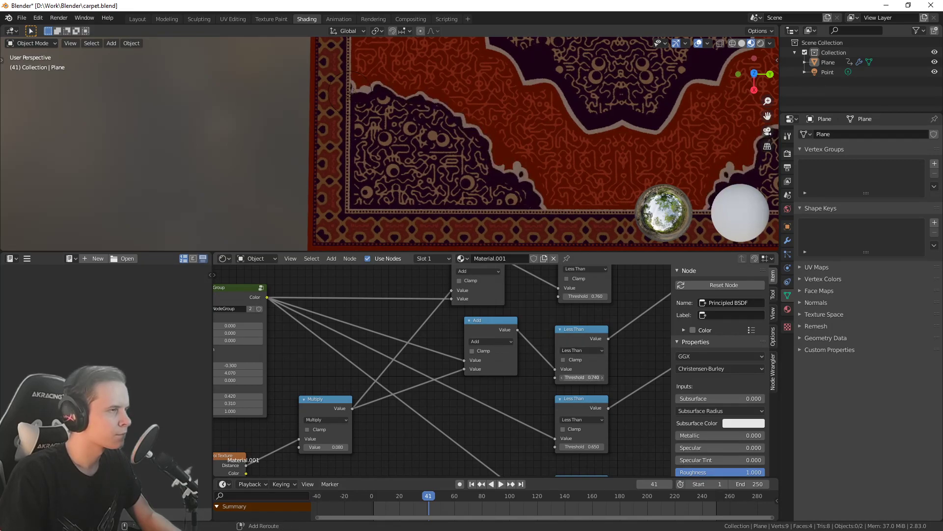
Set the Voronoi Texture's Scale to 7.920 and check the corner outlines on the whole carpet
scroll(434, 154, "down", 2)
scroll(435, 155, "down", 2)
middle_click_drag(434, 154, 440, 152)
scroll(440, 152, "up", 3)
scroll(440, 151, "down", 1)
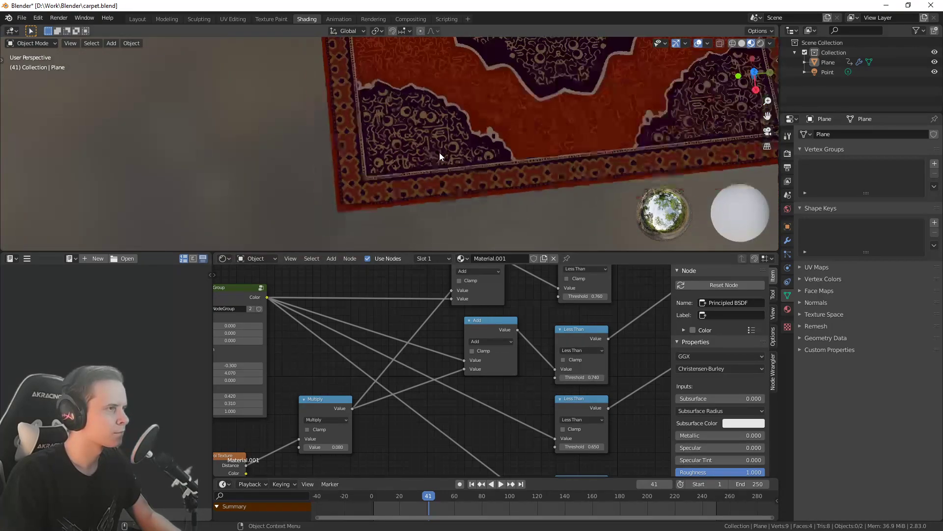
middle_click_drag(370, 298, 491, 317)
scroll(439, 393, "up", 2)
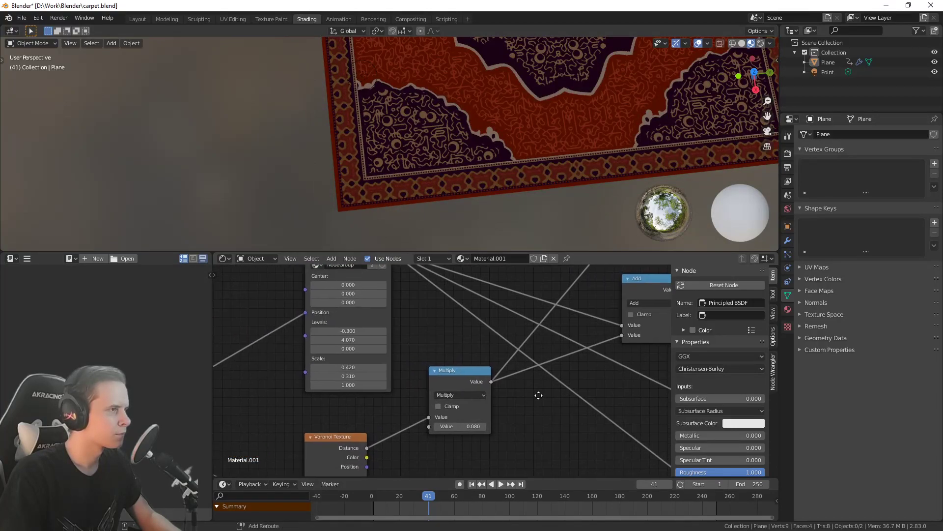
mouse_move(408, 441)
middle_mouse_down()
mouse_move(429, 409)
mouse_move(405, 443)
middle_mouse_up()
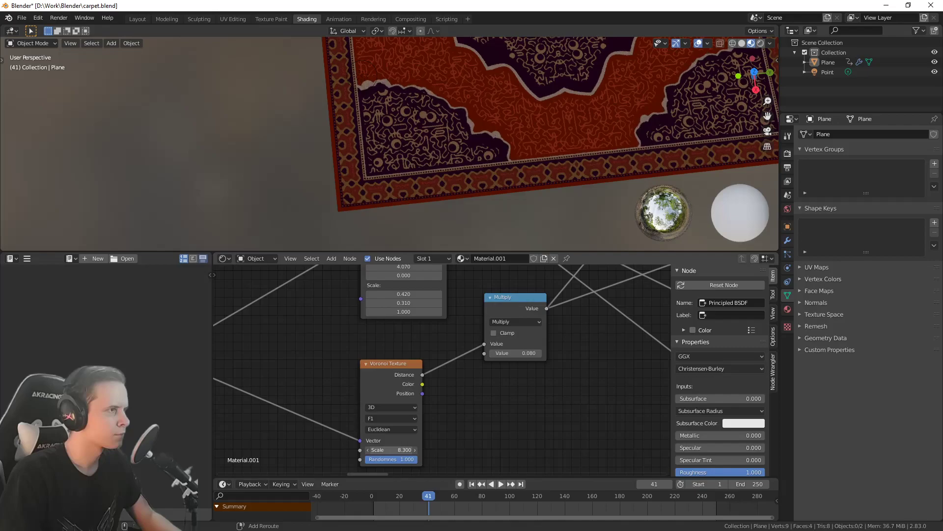
mouse_move(393, 450)
left_mouse_down()
mouse_move(379, 449)
mouse_move(406, 450)
left_mouse_up()
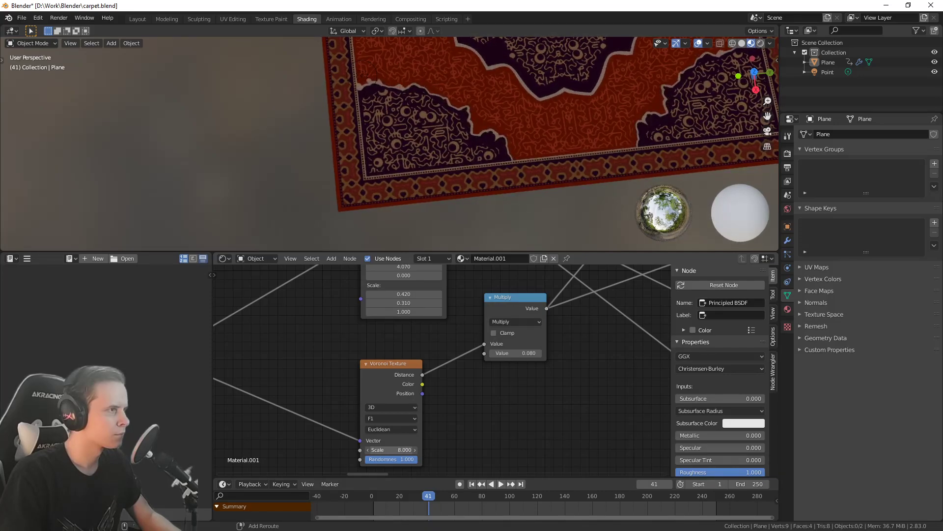
scroll(588, 178, "down", 4)
mouse_move(591, 172)
middle_mouse_down()
mouse_move(567, 184)
mouse_move(580, 185)
middle_mouse_up()
scroll(579, 183, "up", 2)
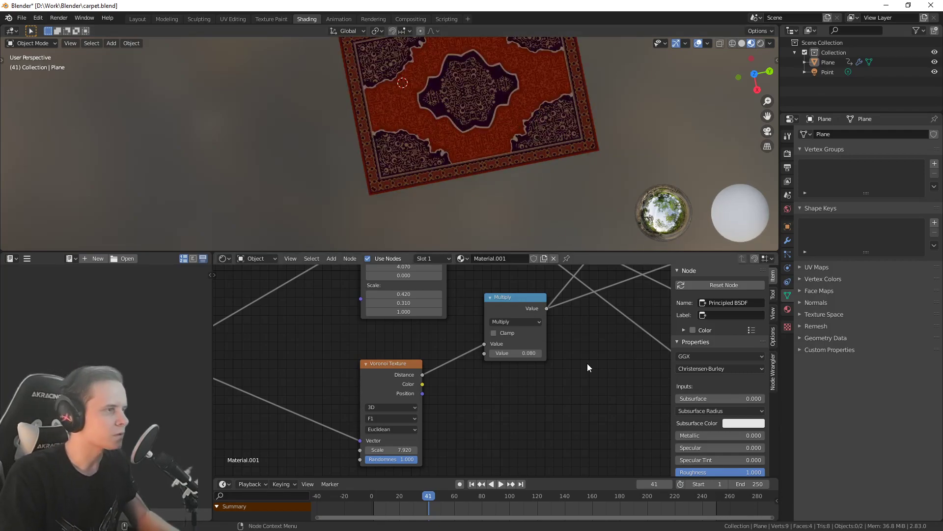
Preview individual Less Than nodes to identify which ones mask the medallion, undoing each preview
scroll(561, 349, "down", 2)
scroll(560, 348, "down", 4)
middle_click_drag(601, 341, 495, 368)
left_click(502, 371, "ctrl+shift")
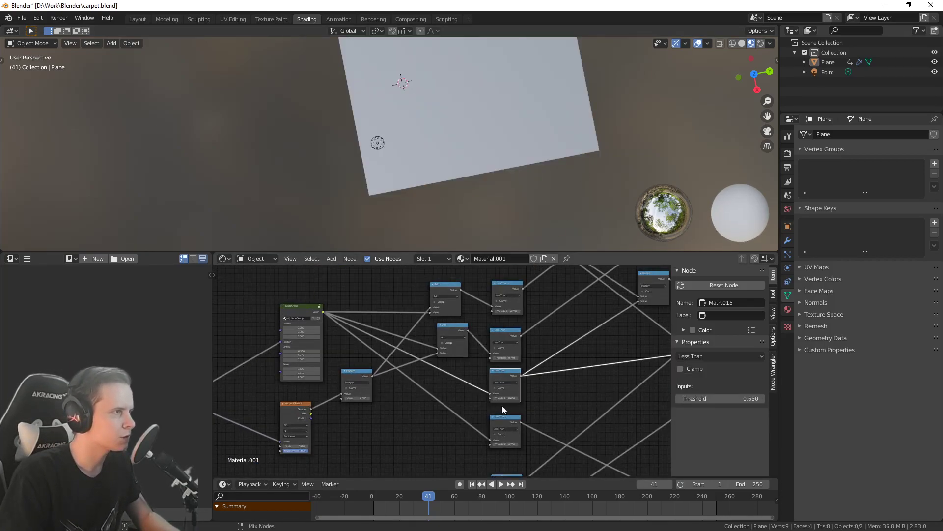
key("ctrl+z")
middle_click_drag(555, 420, 522, 284)
left_click(471, 348, "ctrl+shift")
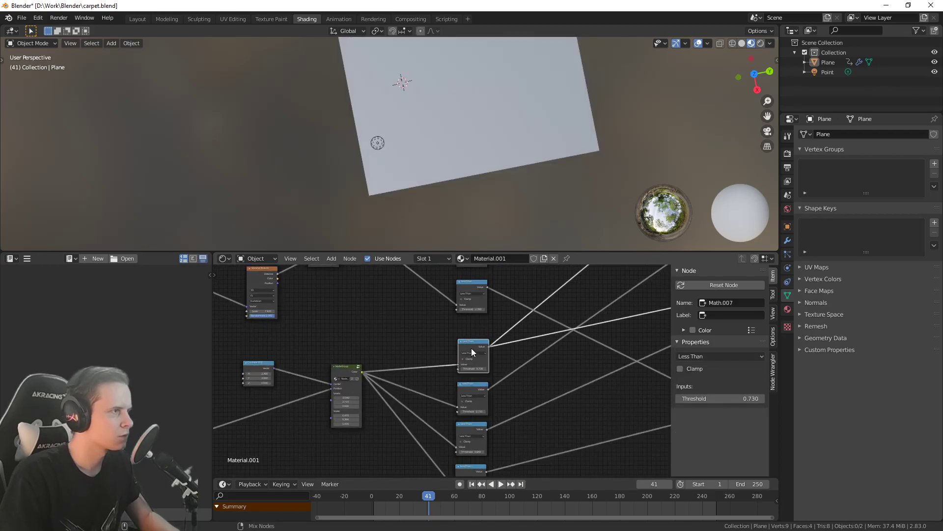
key("ctrl+z")
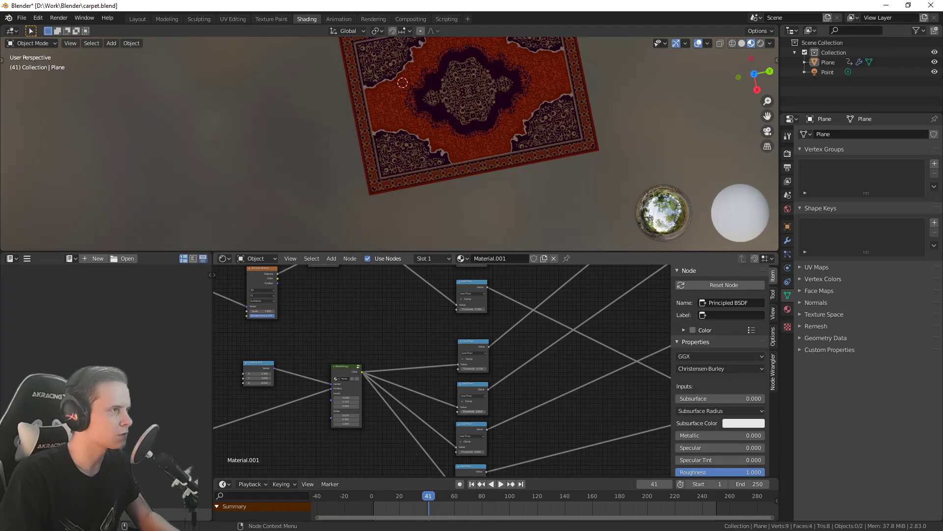
Move the medallion's node group and its vector node lower to make room, and reposition the Multiply node beside the Voronoi Texture
mouse_move(402, 336)
middle_mouse_down()
mouse_move(430, 371)
mouse_move(420, 359)
middle_mouse_up()
scroll(429, 367, "down", 5)
left_click_drag(326, 369, 411, 433)
key("g")
left_click(390, 470)
scroll(395, 373, "up", 6)
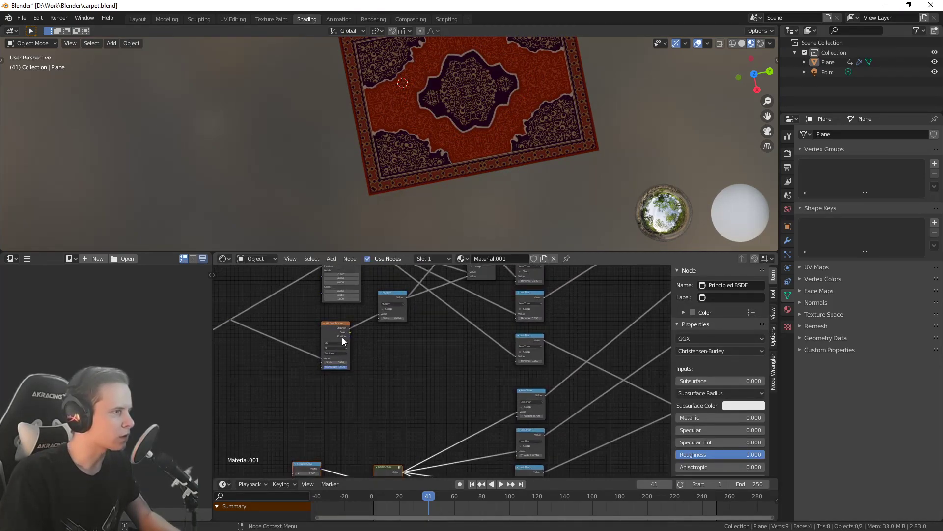
scroll(507, 374, "down", 1)
middle_click_drag(527, 379, 529, 408)
left_click_drag(450, 323, 445, 356)
middle_click_drag(517, 383, 501, 390)
scroll(503, 374, "down", 2)
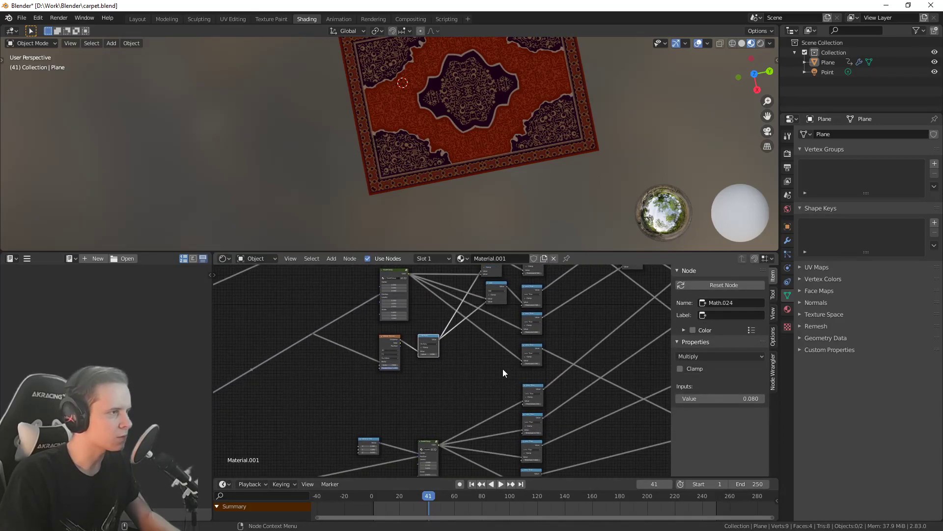
Duplicate the Add node twice and insert the copies before the medallion's first and second Less Than nodes
left_click(496, 293)
key("shift+d")
left_click(498, 409)
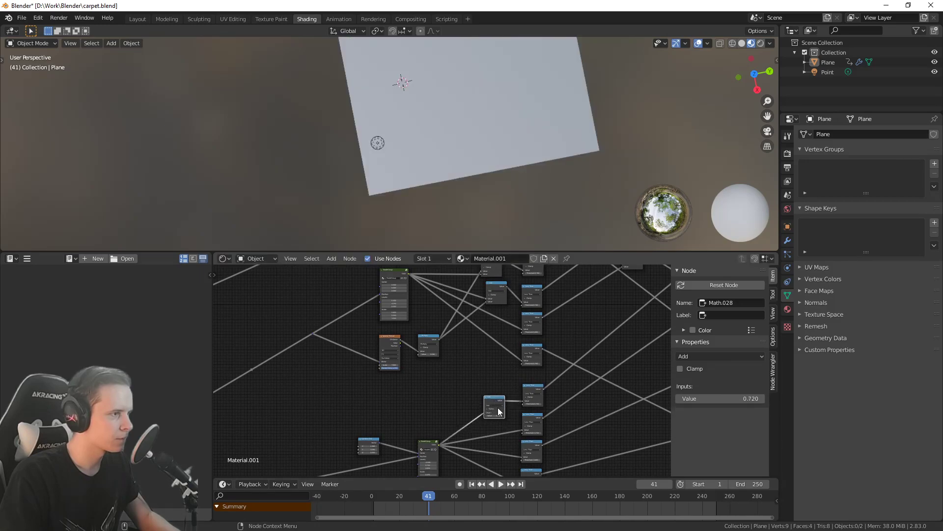
key("shift+d")
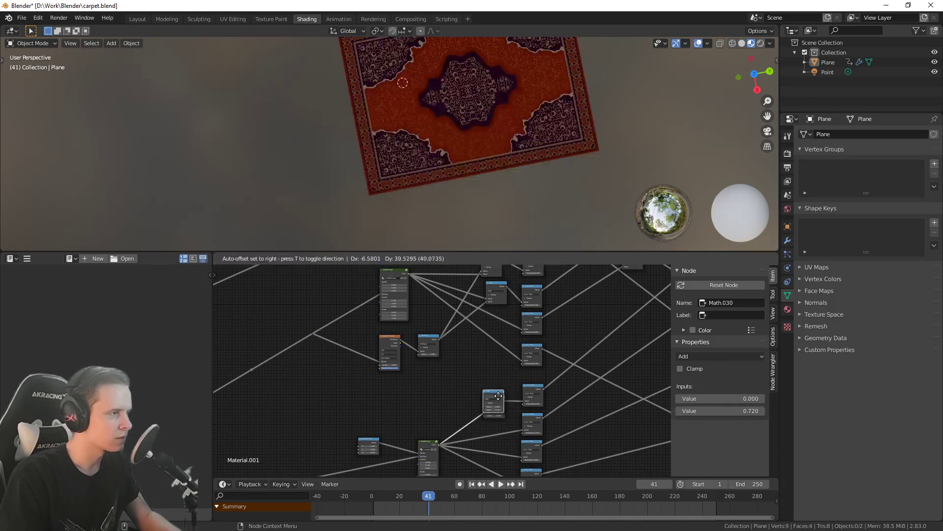
left_click(503, 432)
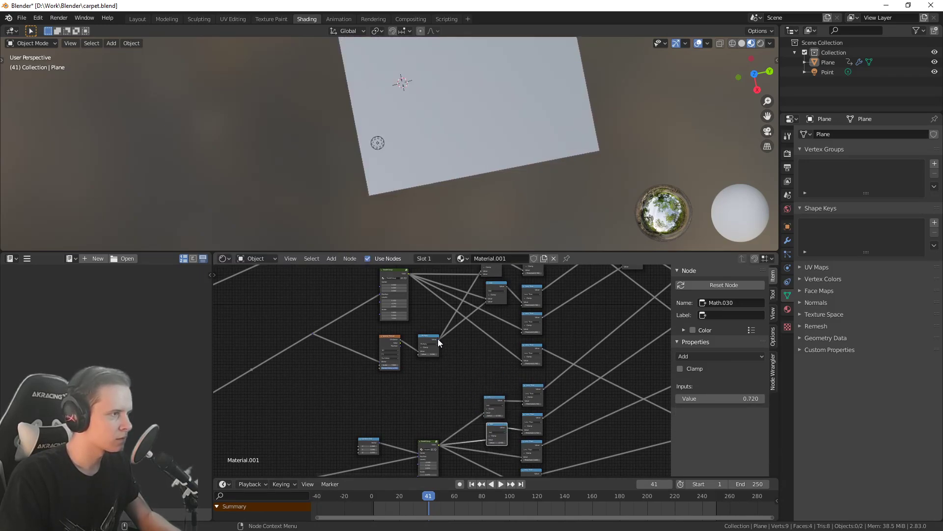
Connect the Multiply node's output to the free inputs of both new Add nodes and check the medallion outline
left_click_drag(439, 339, 483, 417)
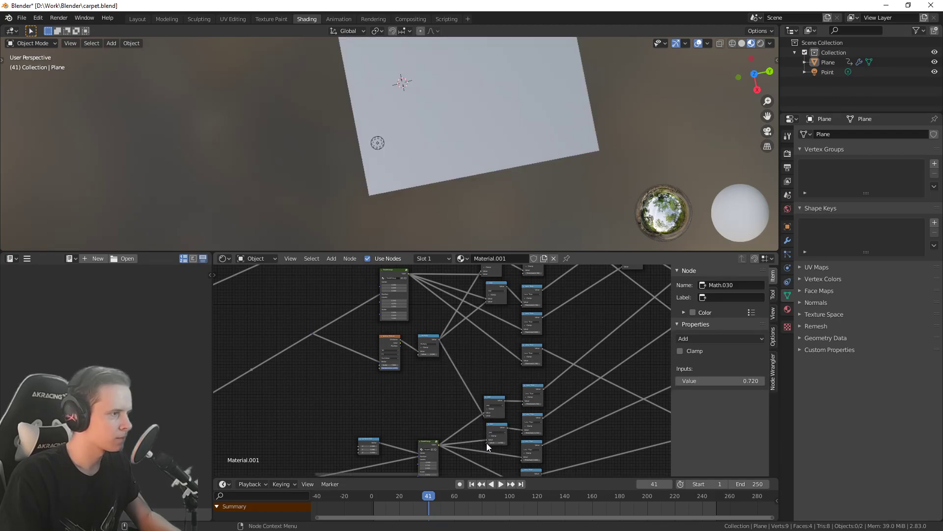
left_click(437, 340)
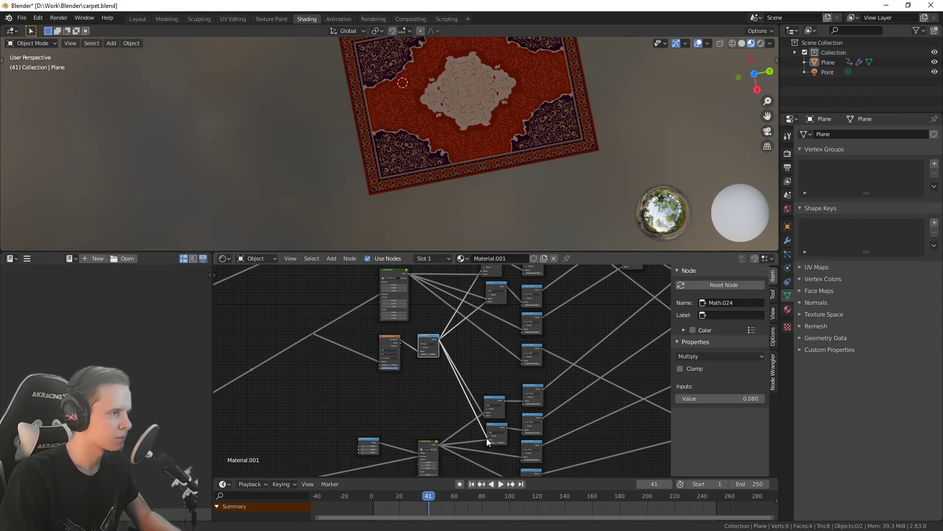
left_click_drag(487, 440, 486, 443)
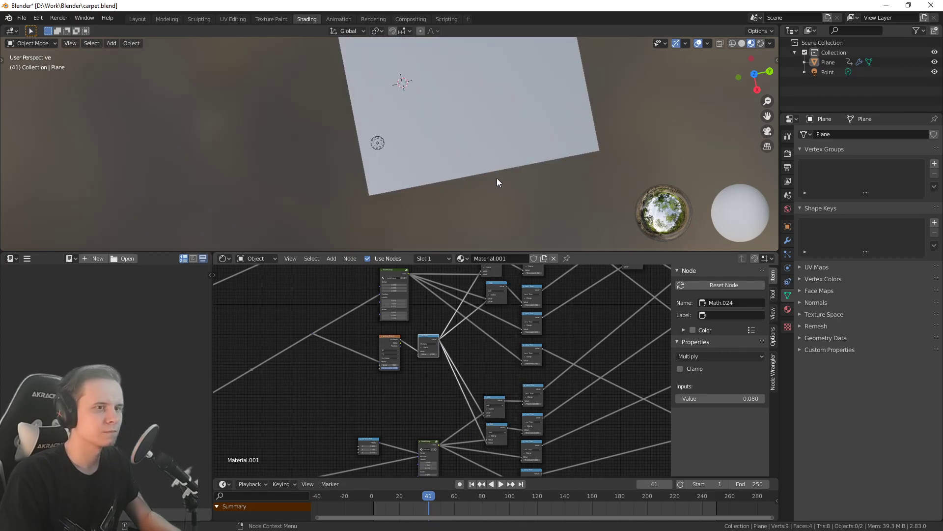
scroll(467, 139, "up", 5)
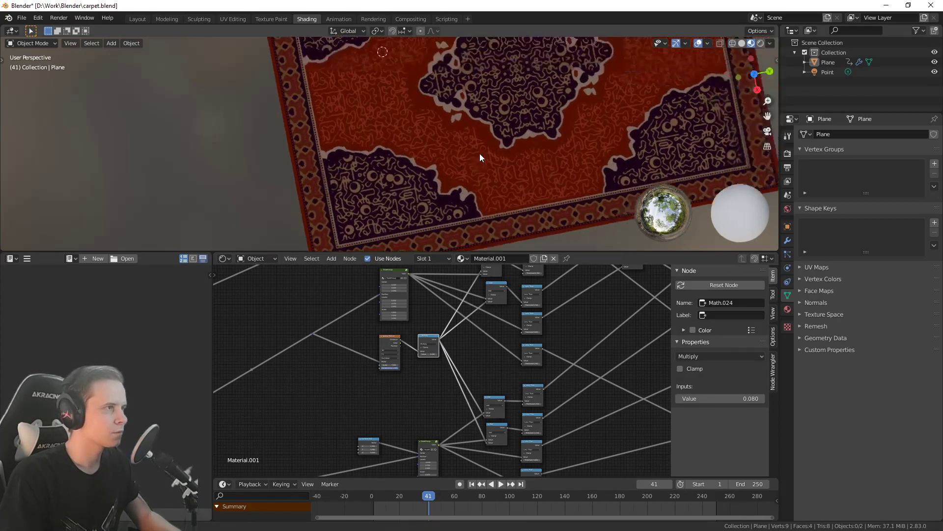
scroll(442, 162, "down", 5)
scroll(546, 384, "down", 1)
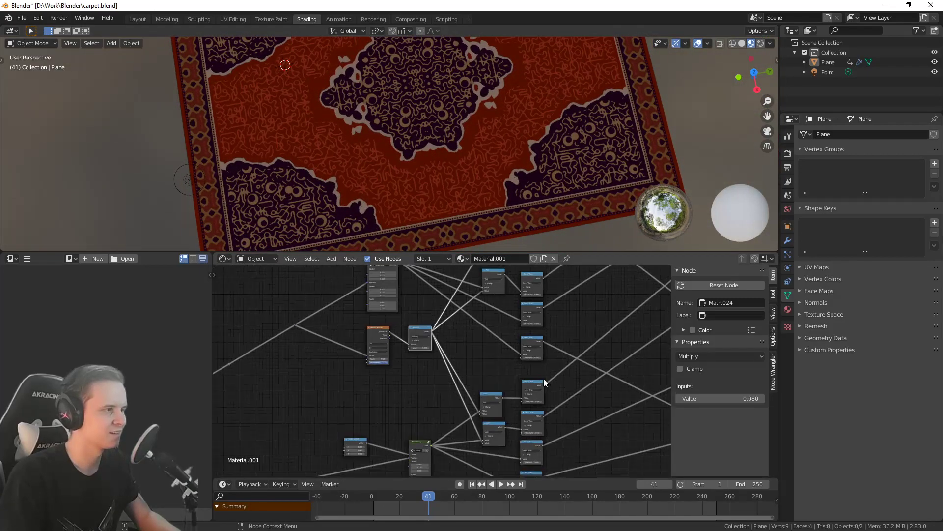
Set the Thresholds of the medallion's two distorted Less Than nodes to 0.760 and 0.730
scroll(545, 383, "up", 6)
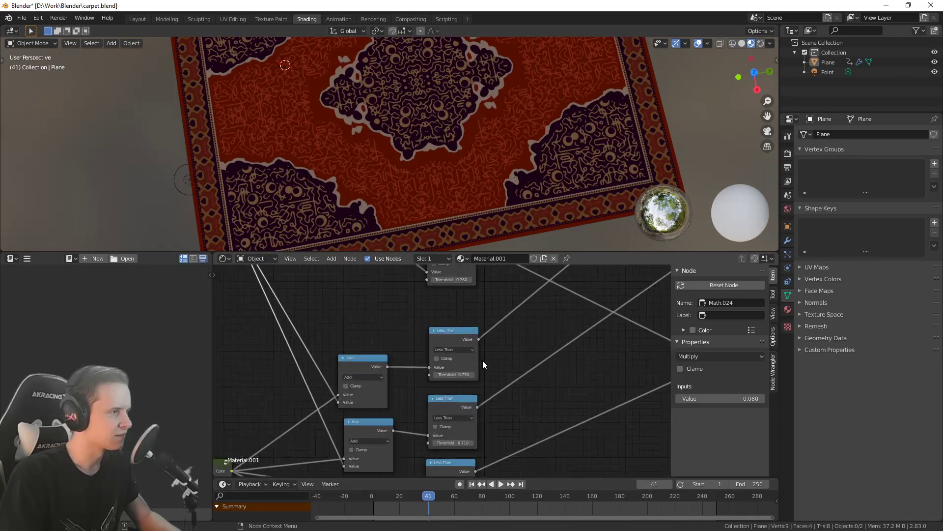
scroll(477, 368, "up", 3)
left_click_drag(463, 377, 466, 377, "shift")
middle_click_drag(564, 378, 558, 344)
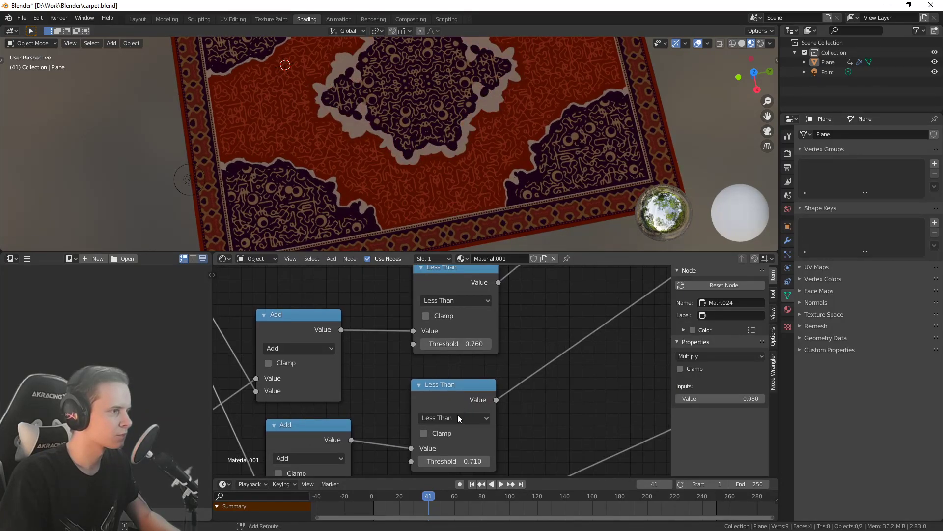
left_click_drag(453, 458, 458, 459, "shift")
scroll(482, 321, "down", 5)
middle_click_drag(356, 389, 501, 470)
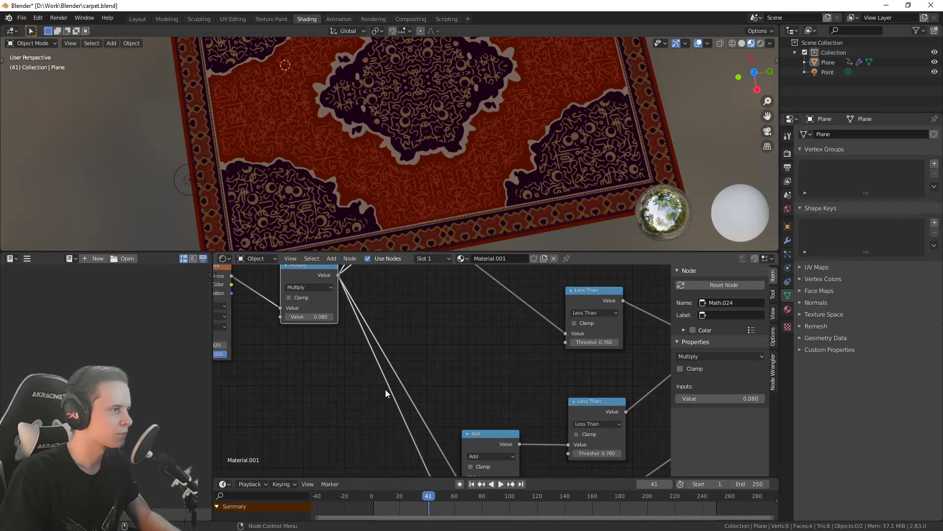
Try negative values of -0.080 and -0.070 on the Multiply node after the Voronoi Texture
scroll(385, 393, "down", 1)
middle_click_drag(399, 369, 437, 383)
left_click_drag(358, 333, 332, 333)
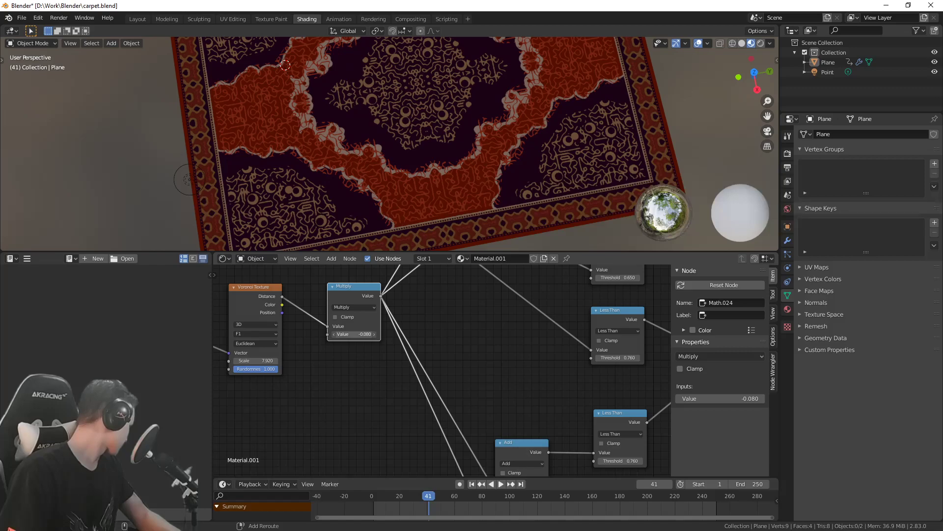
left_click_drag(332, 333, 356, 332)
key("minus")
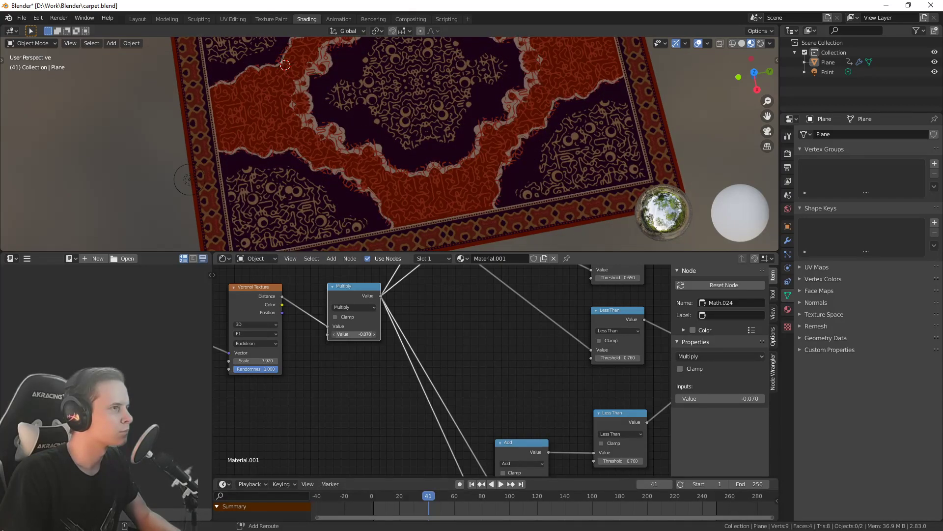
Set the Multiply value to 0.100 and check the borders on the whole carpet
left_click_drag(354, 334, 372, 334)
scroll(437, 191, "down", 5)
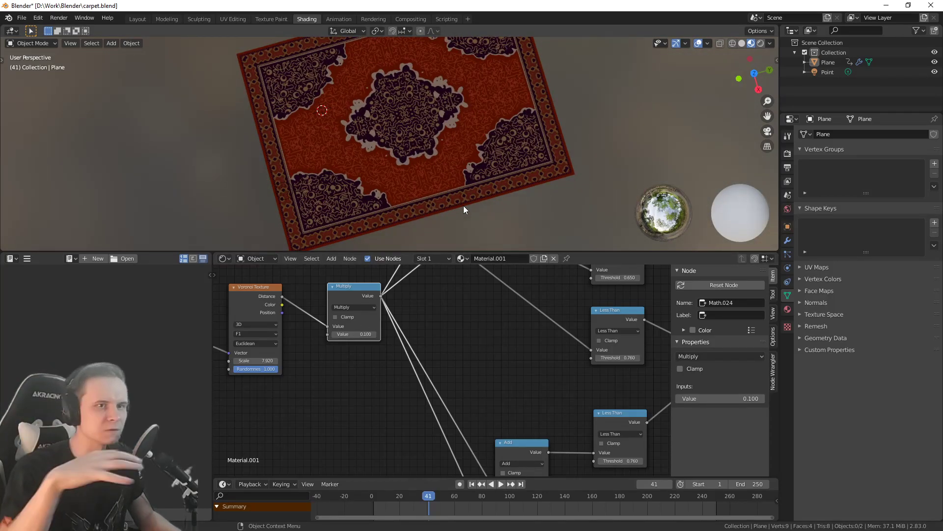
scroll(464, 205, "up", 3)
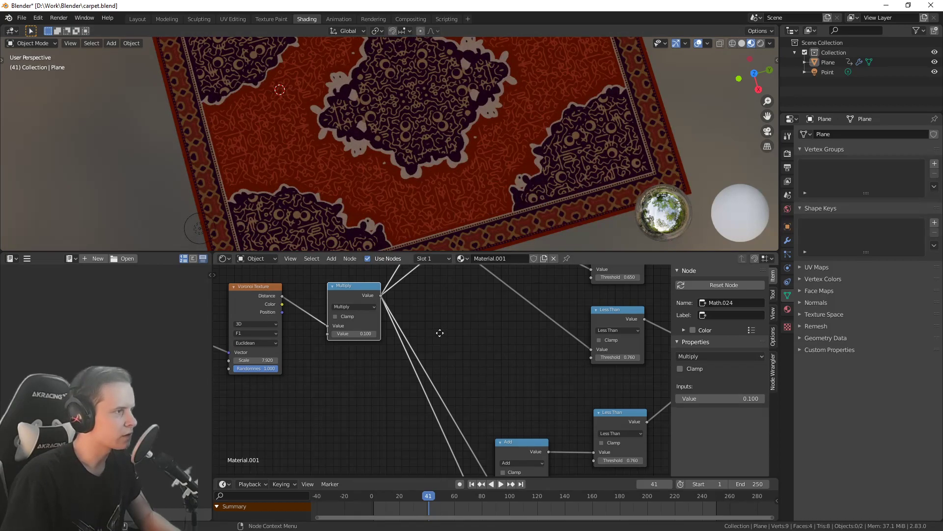
Try a Multiply value of -0.080 for the Voronoi distortion
scroll(438, 330, "down", 1)
left_click_drag(359, 335, 350, 334, "shift")
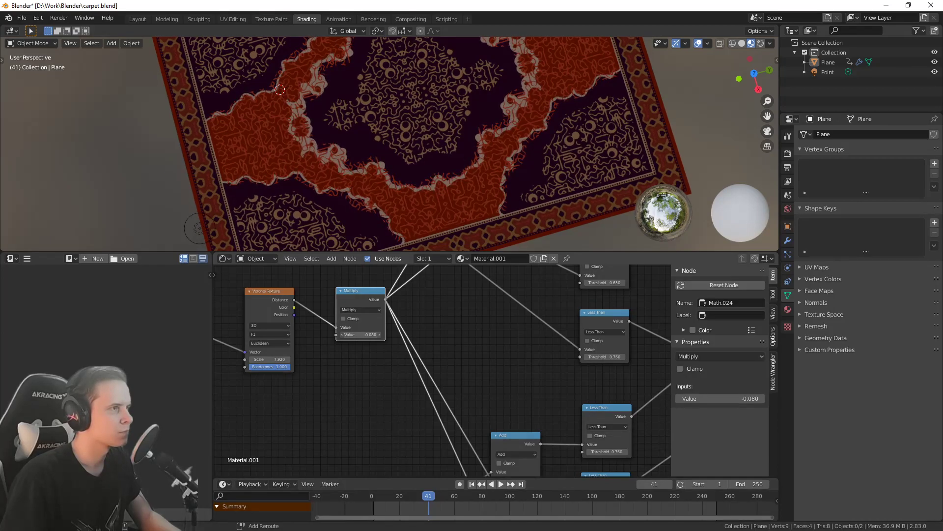
scroll(364, 334, "down", 1)
middle_click_drag(457, 269, 427, 308)
middle_click_drag(492, 366, 470, 253)
scroll(457, 385, "up", 5)
left_click_drag(572, 367, 572, 368, "shift")
scroll(614, 445, "down", 6)
middle_click_drag(638, 418, 568, 334)
Lower the Thresholds of the two distorted corner Less Than nodes to 0.690 and 0.670 and check the carpet
middle_click_drag(558, 269, 563, 456)
middle_click_drag(465, 365, 485, 472)
scroll(501, 393, "up", 3)
left_click_drag(539, 350, 535, 350, "shift")
left_click_drag(538, 431, 539, 431)
left_click_drag(538, 350, 532, 350)
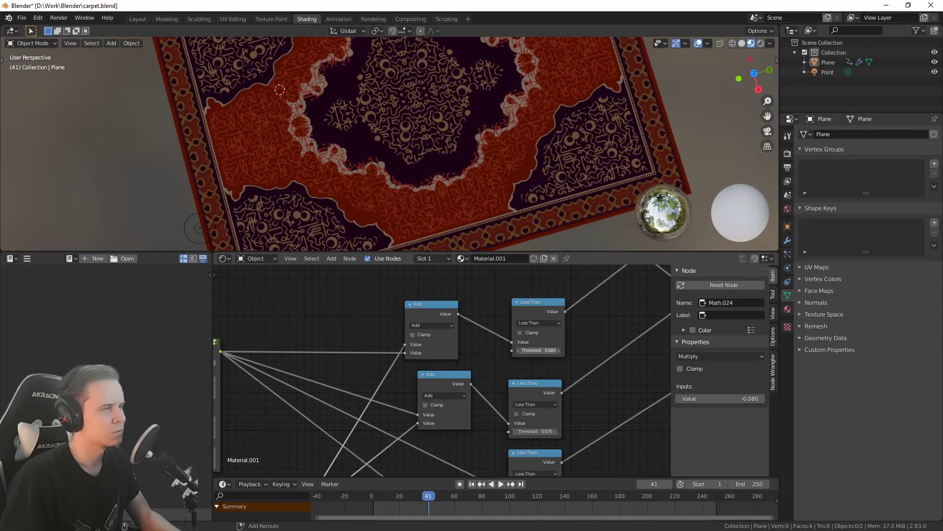
scroll(560, 153, "down", 3)
middle_click_drag(560, 152, 546, 142)
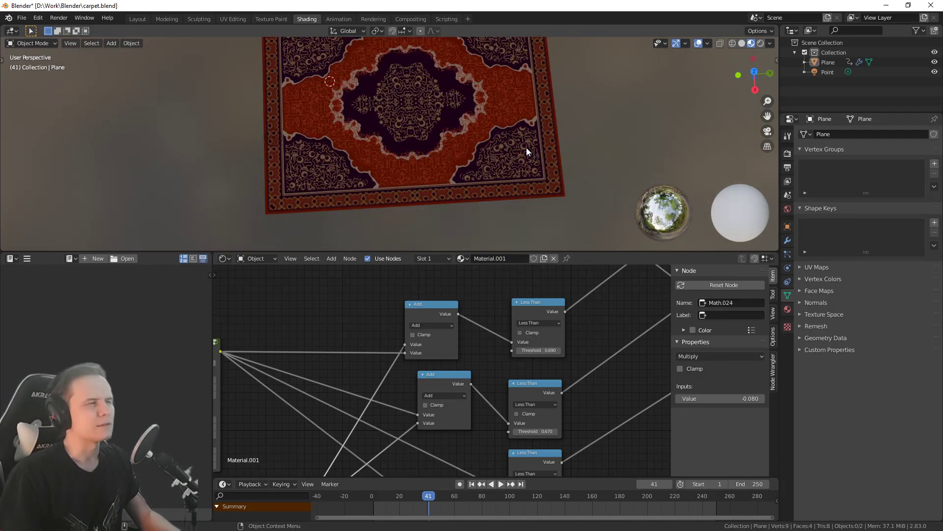
scroll(504, 160, "up", 3)
Undo the lowered corner Thresholds and the negative Multiply value
key("ctrl+z")
key("ctrl+z")
key("ctrl+z")
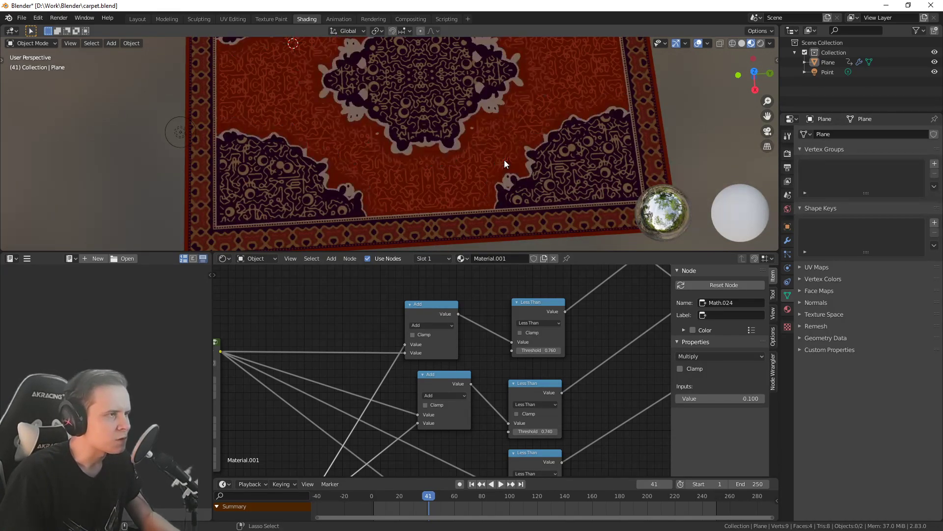
Set the Multiply value of the Voronoi distortion to 0.060
scroll(502, 160, "down", 3)
middle_click_drag(357, 391, 490, 377)
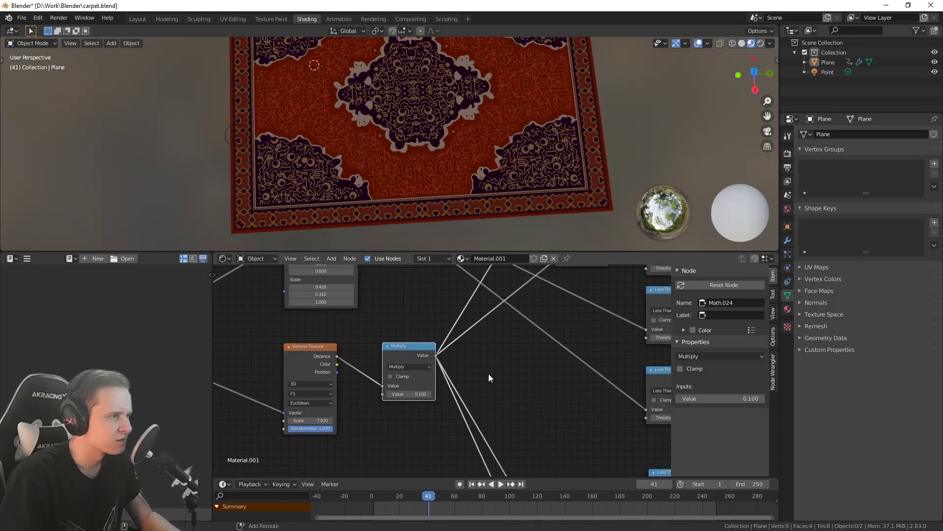
mouse_move(409, 394)
left_mouse_down()
mouse_move(418, 395)
mouse_move(399, 395)
left_mouse_up()
Try a Threshold of 0.720 on the second distorted corner Less Than node, then set it back to 0.740
middle_click_drag(572, 326, 458, 355)
scroll(467, 350, "up", 3)
middle_click_drag(525, 348, 456, 388)
scroll(500, 364, "down", 6)
scroll(467, 331, "up", 2)
middle_click_drag(467, 332, 439, 405)
left_click_drag(498, 411, 493, 411)
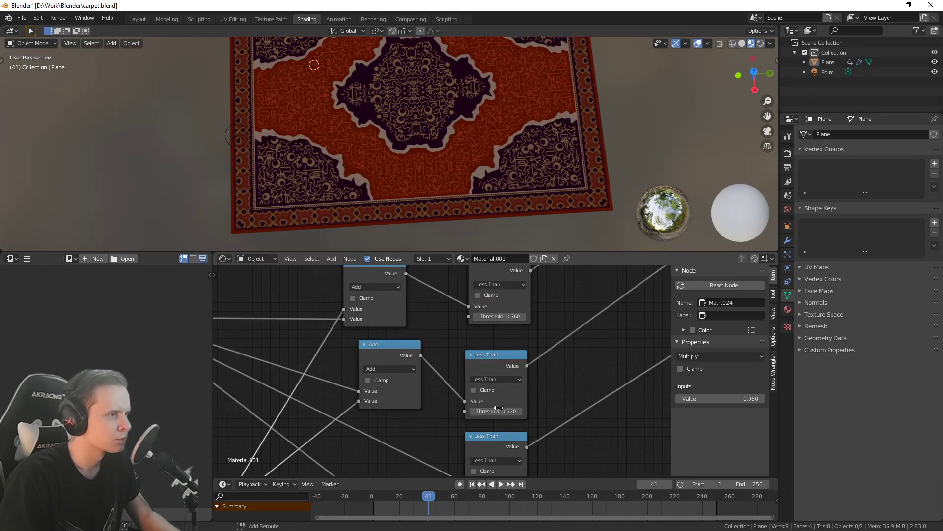
left_click_drag(496, 411, 498, 412, "shift")
left_click_drag(509, 319, 509, 319, "shift")
left_click_drag(498, 411, 499, 411, "shift")
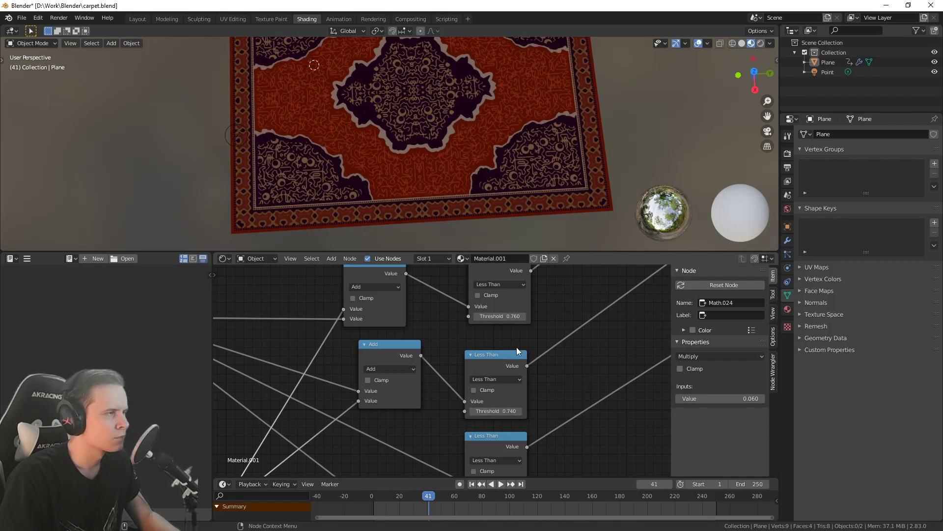
Set the Threshold of the corners' third Less Than node to 0.680 and check the carpet
scroll(508, 347, "down", 6)
middle_click_drag(529, 388, 534, 360)
scroll(521, 374, "up", 1)
left_click(482, 413, "shift")
left_click_drag(483, 411, 483, 411, "shift")
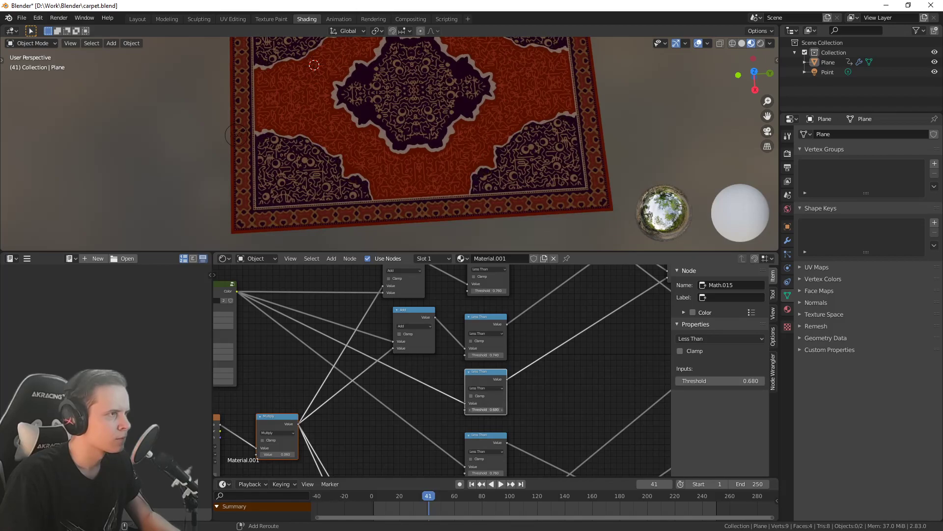
left_click_drag(483, 412, 484, 411, "shift")
scroll(406, 179, "down", 2)
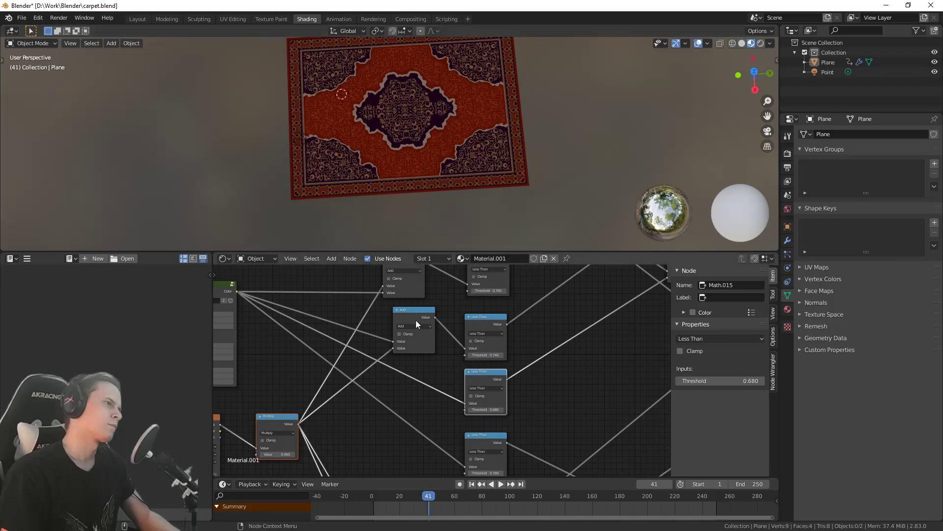
Set the Threshold of the medallion's first distorted Less Than node to 0.750
scroll(432, 378, "up", 5)
middle_click_drag(525, 393, 541, 273)
scroll(511, 244, "down", 7)
scroll(440, 158, "up", 7)
middle_click_drag(447, 357, 399, 299)
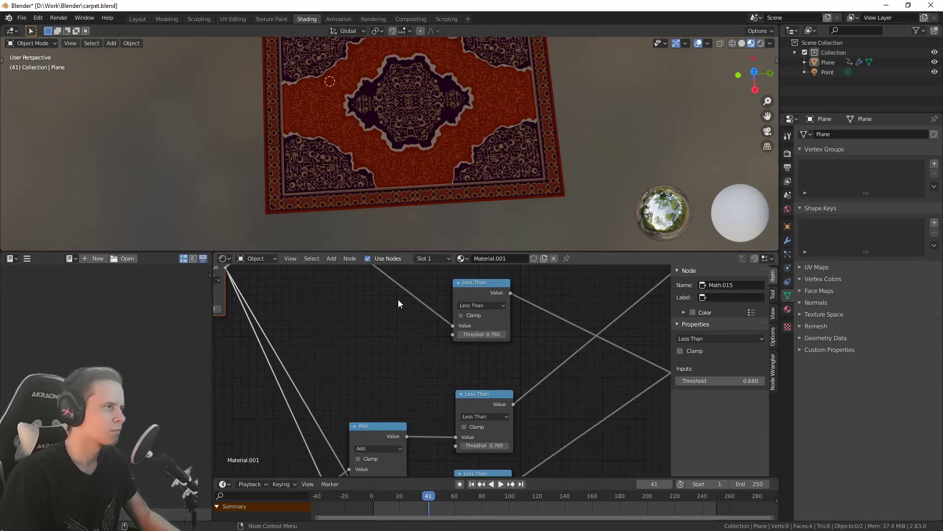
scroll(401, 325, "down", 5)
middle_click_drag(405, 364, 394, 284)
scroll(457, 377, "up", 6)
scroll(458, 378, "up", 1)
middle_click_drag(460, 379, 512, 411)
left_click_drag(525, 336, 516, 336)
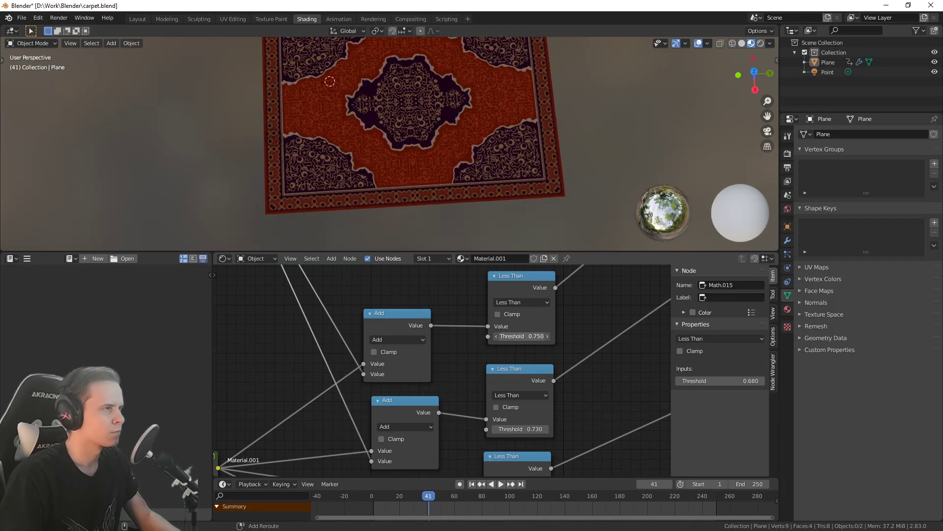
scroll(403, 178, "up", 3)
left_click_drag(516, 428, 516, 428)
Examine the corner and medallion outlines on the carpet along with their Less Than nodes
scroll(511, 363, "down", 6)
middle_click_drag(517, 422, 494, 396)
scroll(482, 383, "up", 5)
middle_click_drag(553, 304, 506, 462)
scroll(487, 320, "down", 3)
mouse_move(492, 305)
middle_mouse_down()
mouse_move(504, 455)
mouse_move(509, 309)
middle_mouse_up()
scroll(476, 400, "up", 1)
middle_click_drag(514, 434, 537, 438)
middle_click_drag(508, 411, 509, 457)
middle_click_drag(482, 359, 481, 390)
scroll(464, 339, "up", 1)
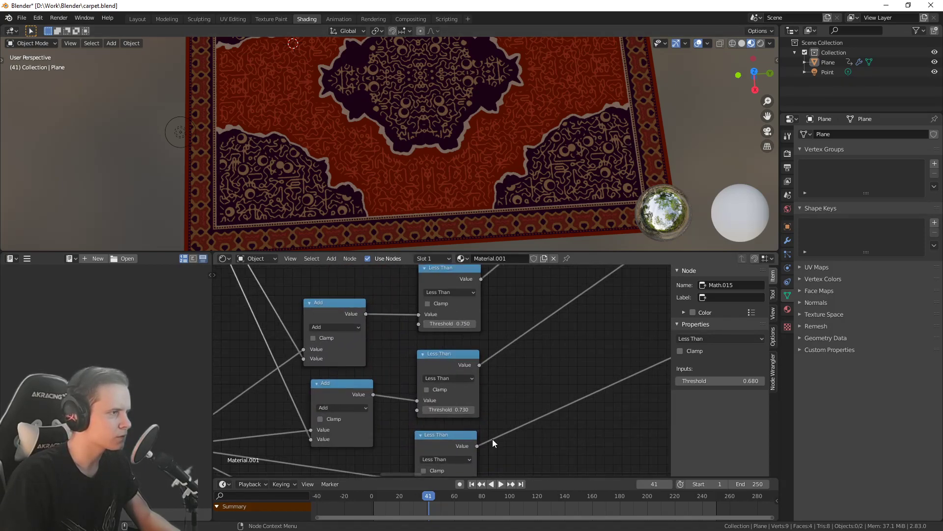
middle_click_drag(455, 221, 447, 190)
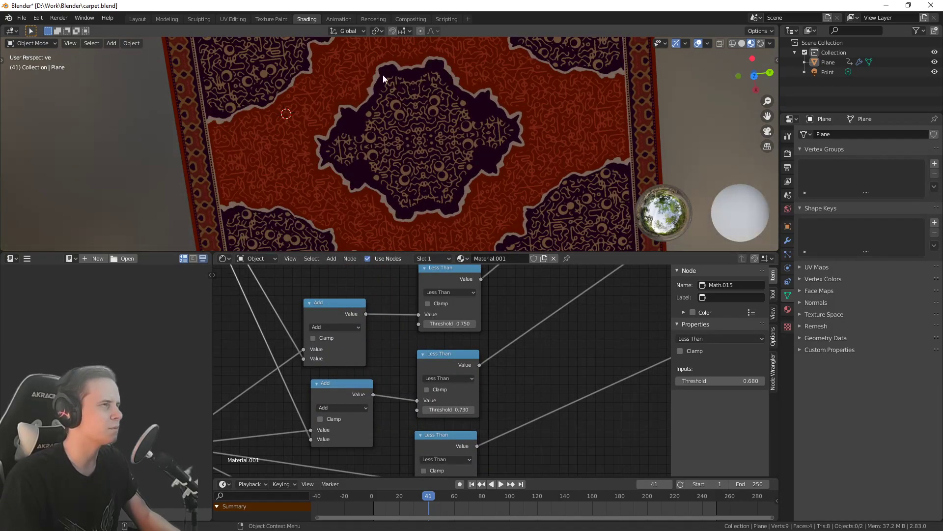
Set the Threshold of the medallion's third Less Than node to 0.660 and inspect the carpet from above
scroll(403, 118, "down", 6)
scroll(426, 153, "up", 3)
middle_click_drag(486, 336, 480, 304)
middle_click_drag(485, 351, 485, 323)
scroll(488, 414, "up", 1)
middle_click_drag(488, 415, 506, 358)
left_click_drag(455, 375, 464, 376)
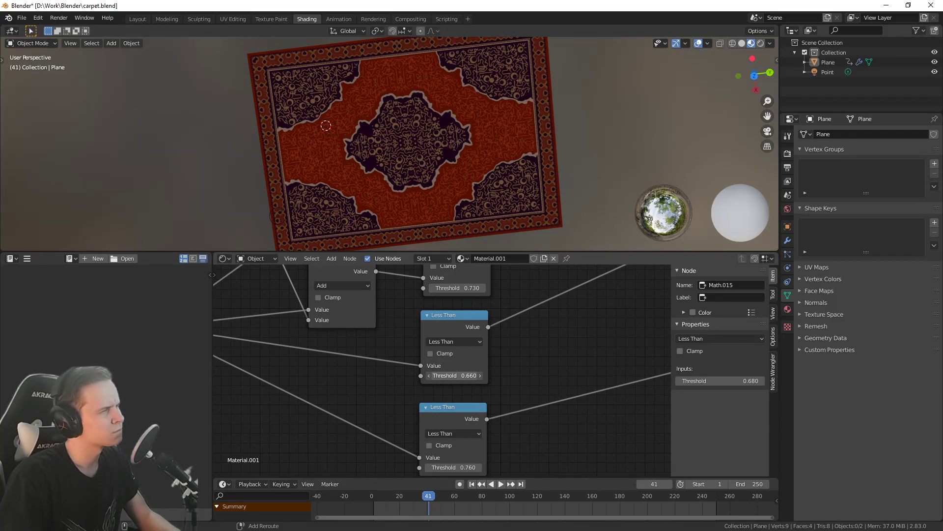
middle_click_drag(455, 197, 471, 172)
scroll(442, 138, "up", 2)
scroll(470, 172, "down", 3)
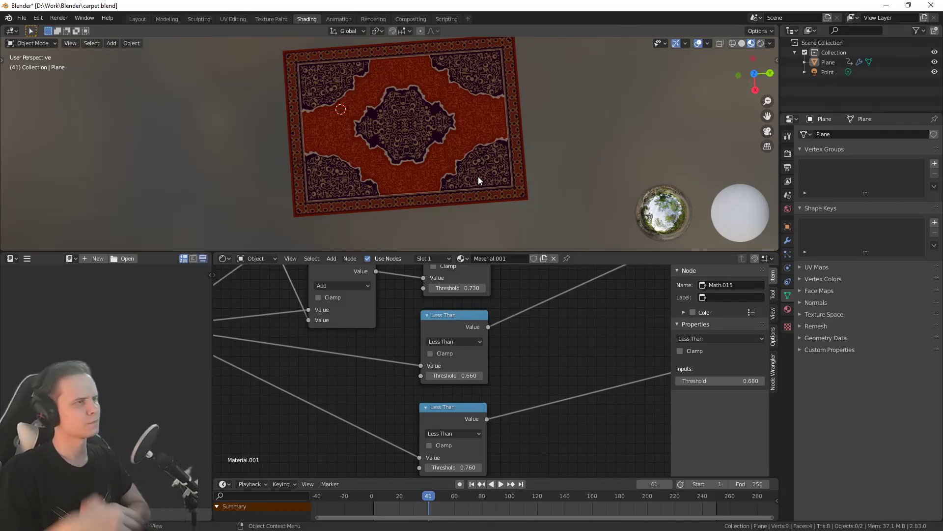
Switch the Voronoi Texture that distorts the borders from 3D to 4D
scroll(491, 176, "up", 5)
scroll(368, 356, "down", 4)
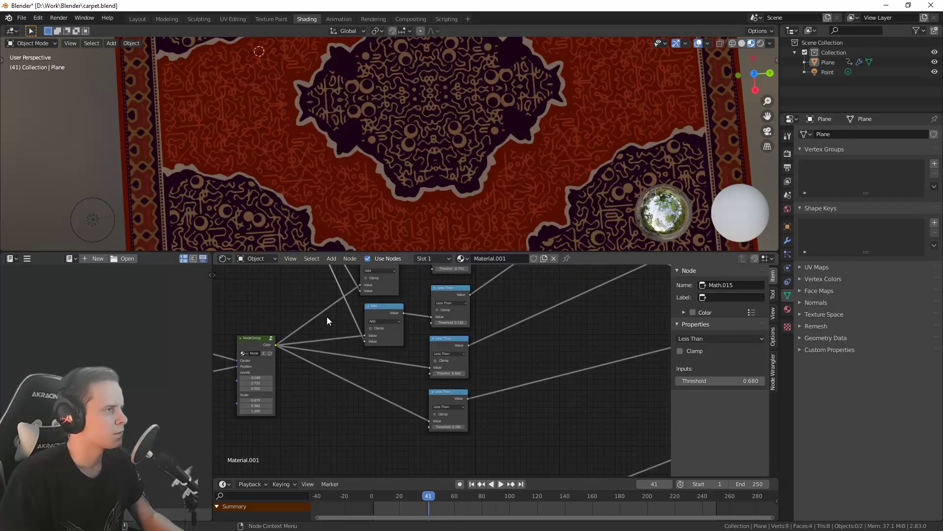
scroll(498, 451, "up", 5)
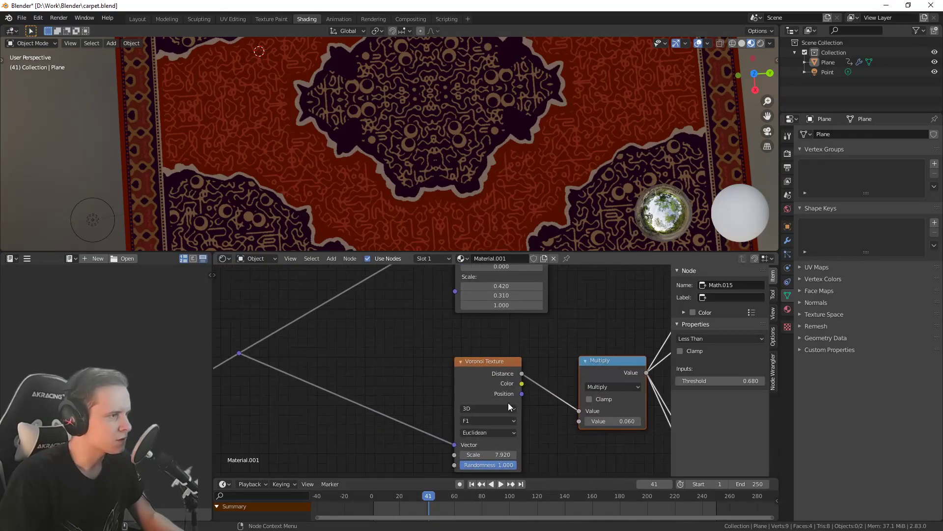
left_click(511, 407)
left_click(488, 451)
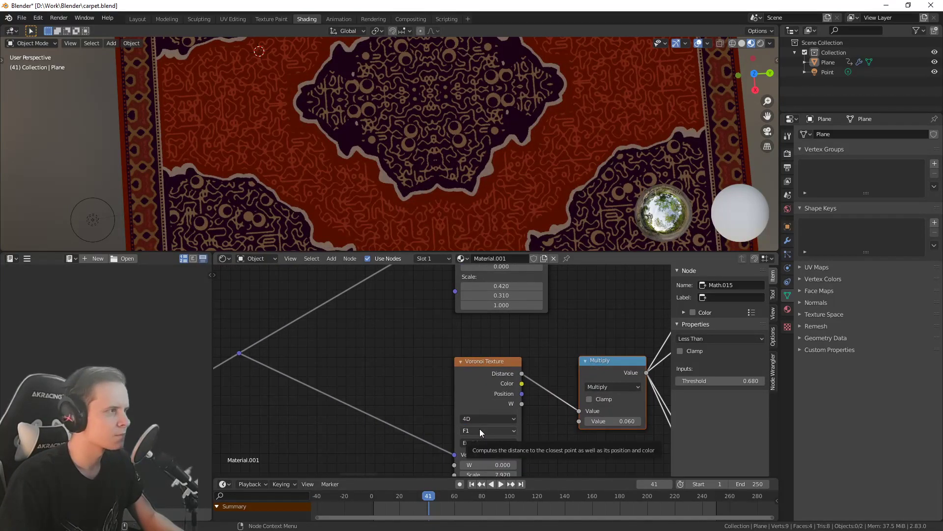
Set the 4D Voronoi Texture's Scale to 3.720 for broader border waves
scroll(403, 184, "down", 5)
middle_click_drag(537, 462, 500, 412)
mouse_move(452, 424)
left_mouse_down()
mouse_move(462, 425)
mouse_move(432, 424)
mouse_move(450, 425)
left_mouse_up()
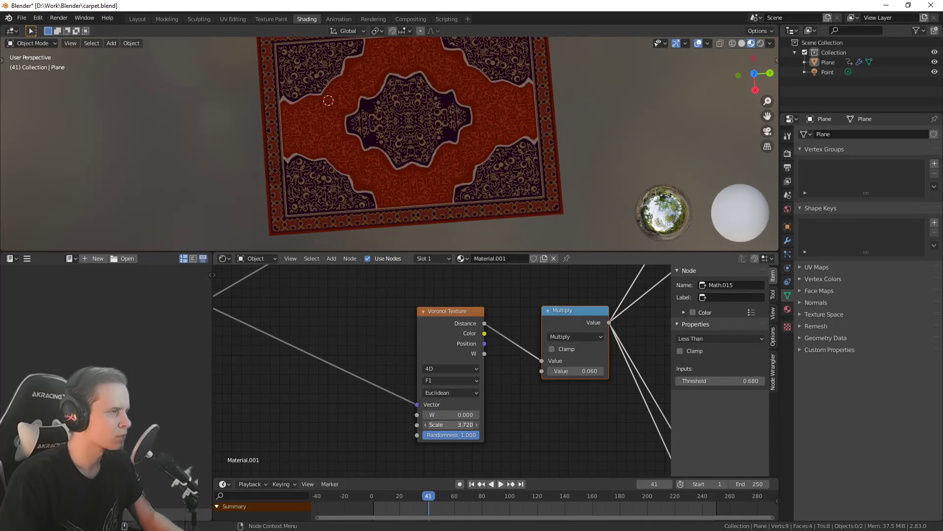
left_click_drag(451, 425, 457, 425)
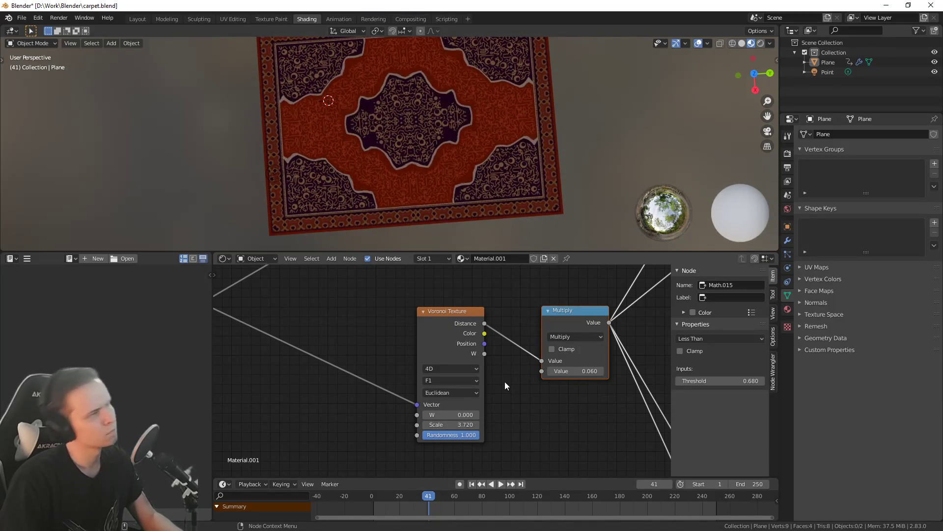
Try a value of 0.120 on the Multiply node after the Voronoi Texture, then return it to 0.060
scroll(506, 387, "up", 2)
mouse_move(535, 400)
left_mouse_down()
mouse_move(545, 396)
mouse_move(536, 396)
left_mouse_up()
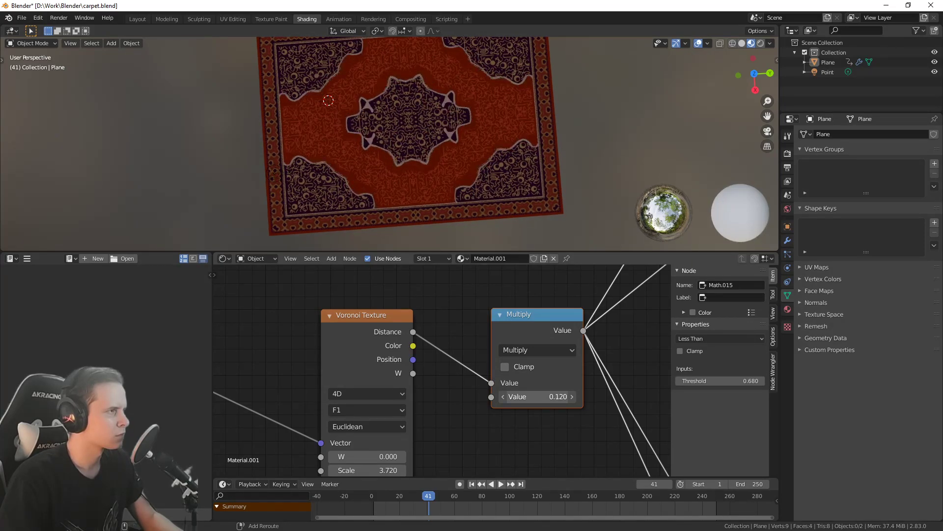
left_click_drag(539, 396, 543, 397)
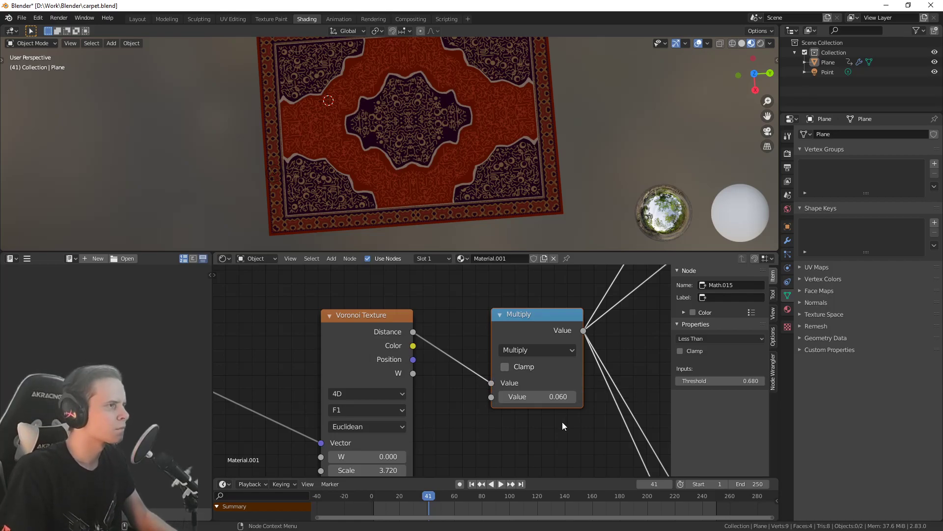
scroll(570, 429, "down", 2)
scroll(437, 183, "up", 3)
scroll(438, 184, "down", 4)
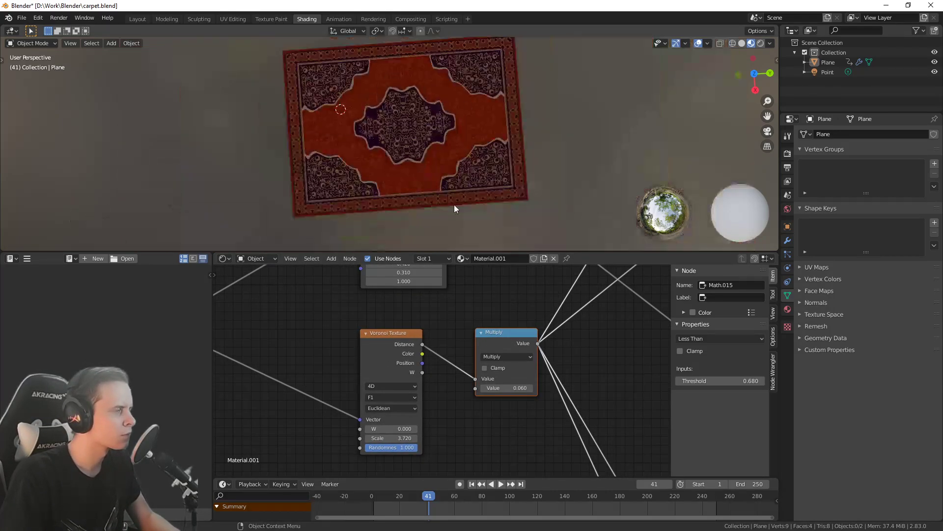
Select the carpet, try a different W value on the border Voronoi Texture, and undo that change
left_click(450, 199)
left_click(565, 358)
middle_click_drag(566, 358, 508, 338)
left_click_drag(331, 408, 502, 409)
key("ctrl+z")
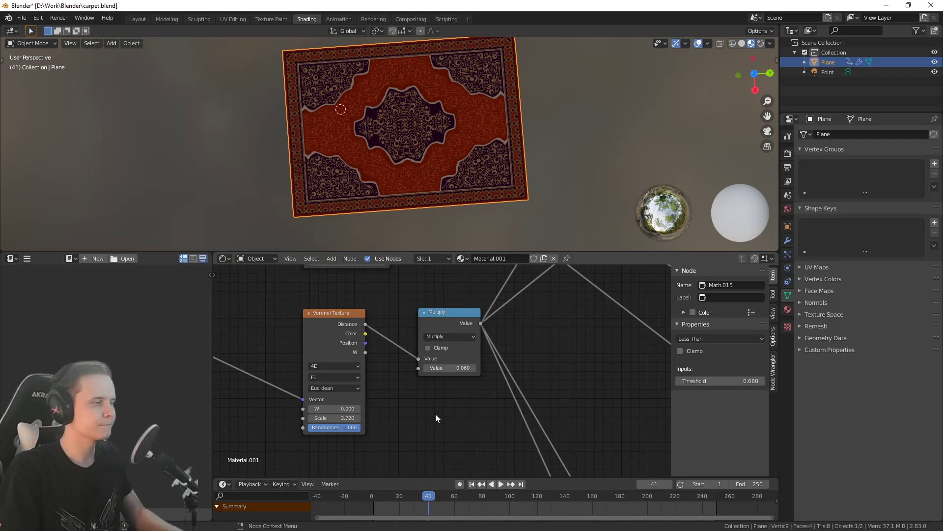
Set the Threshold of the medallion's fourth Less Than node to 0.750 and check it against the corner Thresholds
scroll(449, 371, "down", 1)
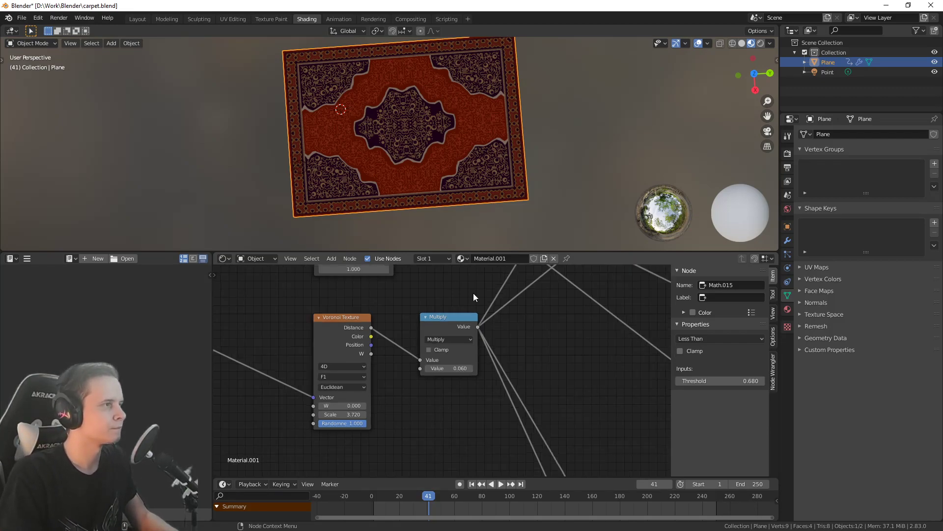
scroll(462, 162, "up", 4)
scroll(560, 354, "down", 6)
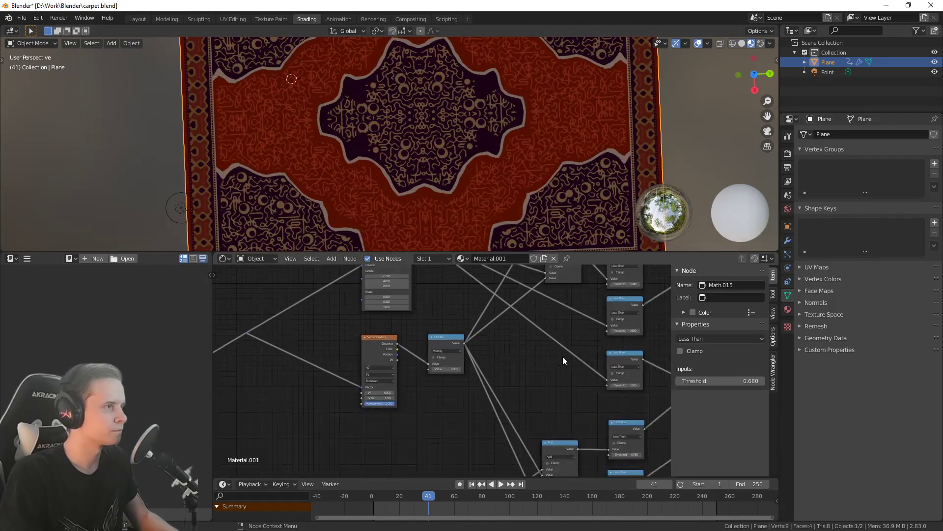
scroll(480, 349, "up", 5)
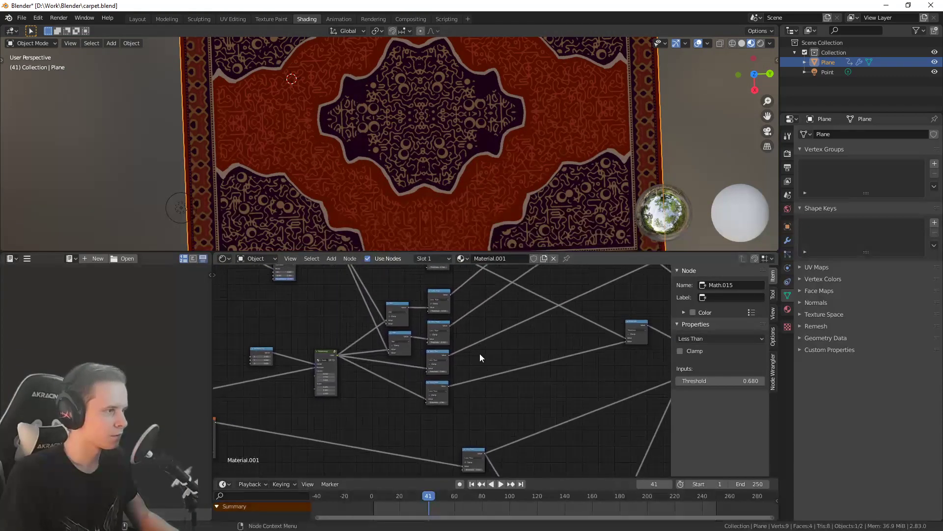
left_click_drag(432, 417, 426, 417)
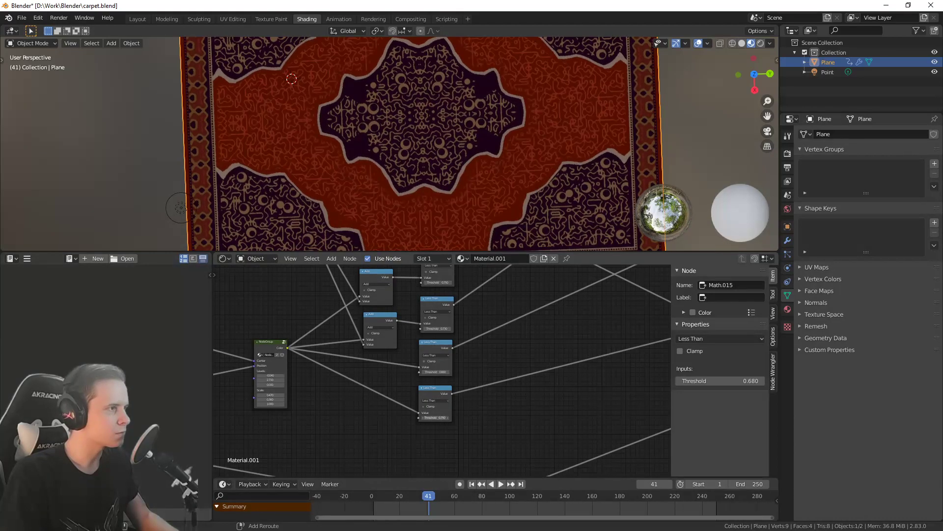
middle_click_drag(464, 350, 475, 398)
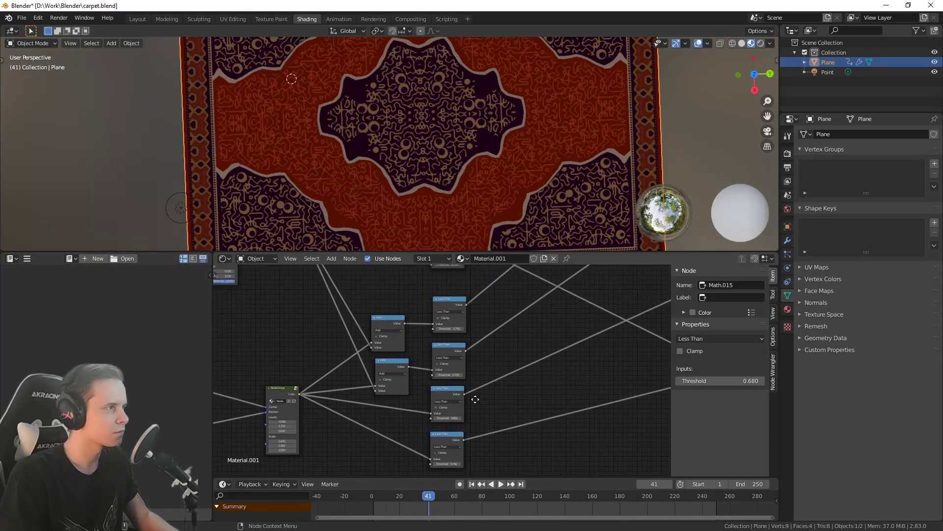
scroll(478, 333, "down", 1)
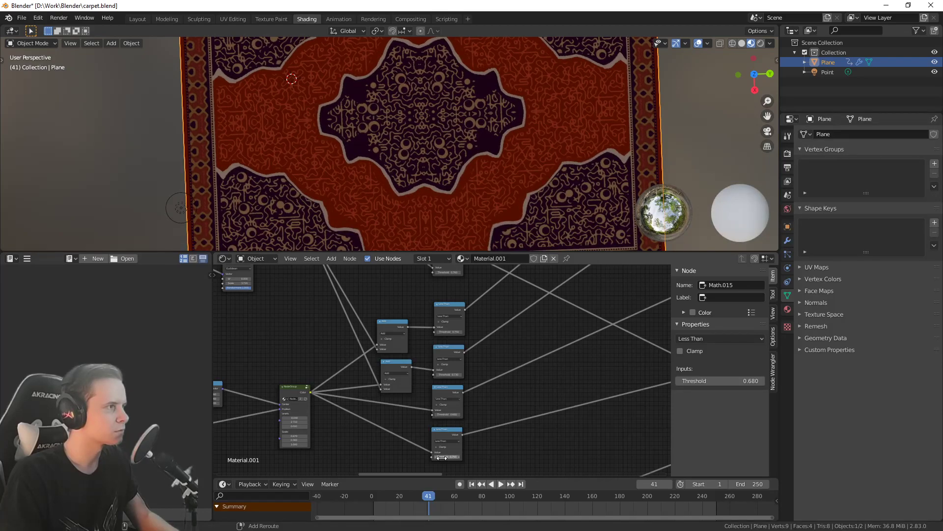
middle_click_drag(486, 371, 495, 395)
middle_click_drag(492, 342, 509, 444)
scroll(480, 382, "up", 4)
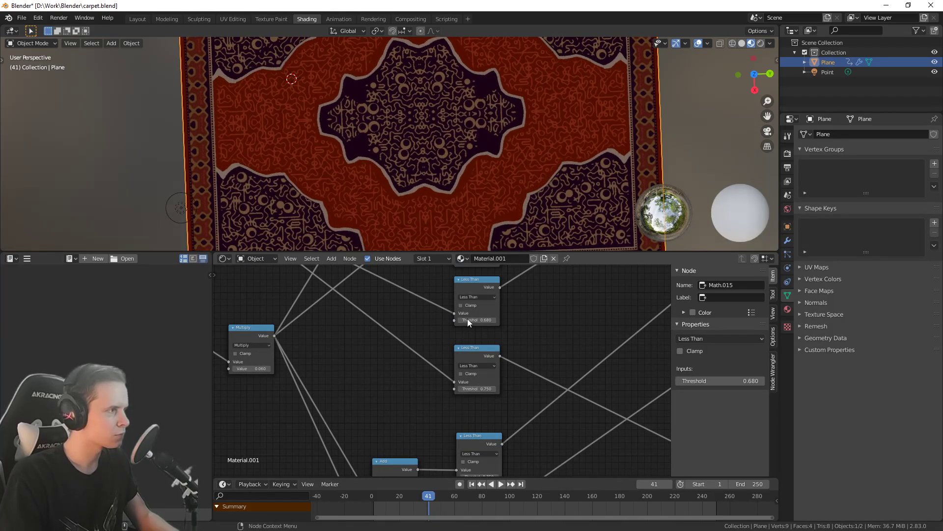
Save the carpet file and inspect the whole carpet from above
scroll(417, 206, "down", 6)
scroll(420, 202, "up", 5)
scroll(426, 202, "down", 3)
key("ctrl+s")
scroll(422, 159, "up", 4)
scroll(435, 153, "down", 6)
middle_click_drag(435, 153, 354, 202)
scroll(549, 132, "up", 4)
scroll(376, 191, "up", 5)
scroll(394, 165, "down", 7)
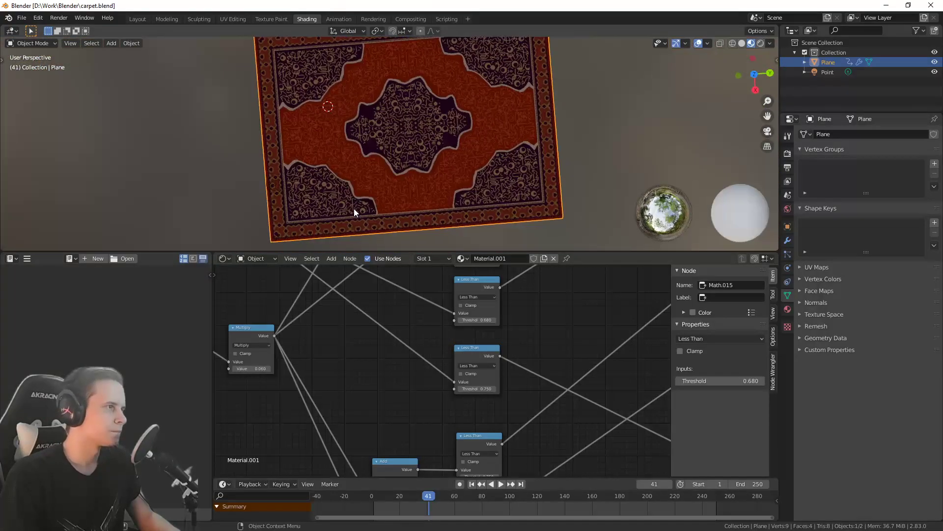
Examine the corner and medallion Less Than nodes and how they connect to the rest of the material
middle_click_drag(379, 273, 378, 364)
scroll(422, 355, "down", 5)
middle_click_drag(499, 317, 529, 291)
scroll(528, 405, "down", 4)
scroll(507, 367, "up", 6)
middle_click_drag(507, 368, 575, 350)
scroll(566, 396, "up", 5)
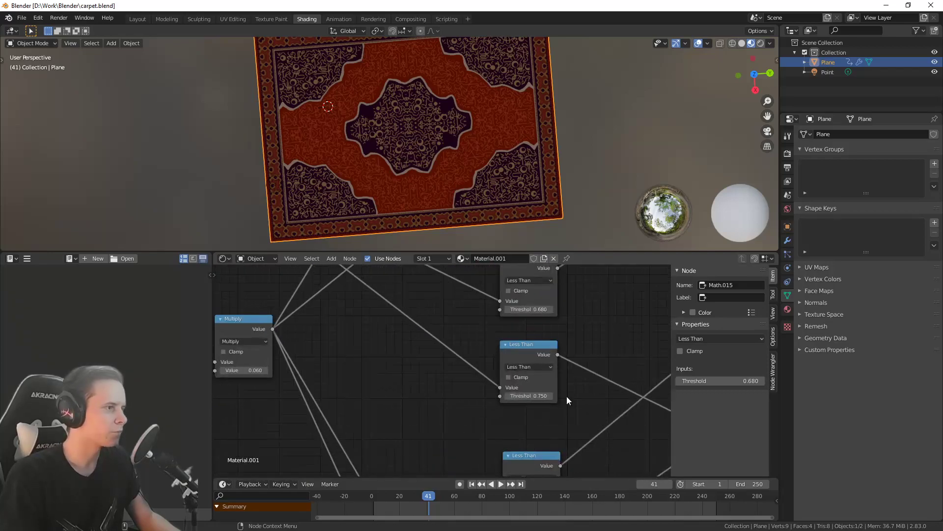
middle_click_drag(566, 396, 550, 397)
scroll(565, 346, "down", 3)
scroll(556, 352, "down", 3)
scroll(564, 373, "up", 1)
middle_click_drag(565, 374, 498, 323)
scroll(431, 371, "up", 8)
scroll(462, 379, "down", 7)
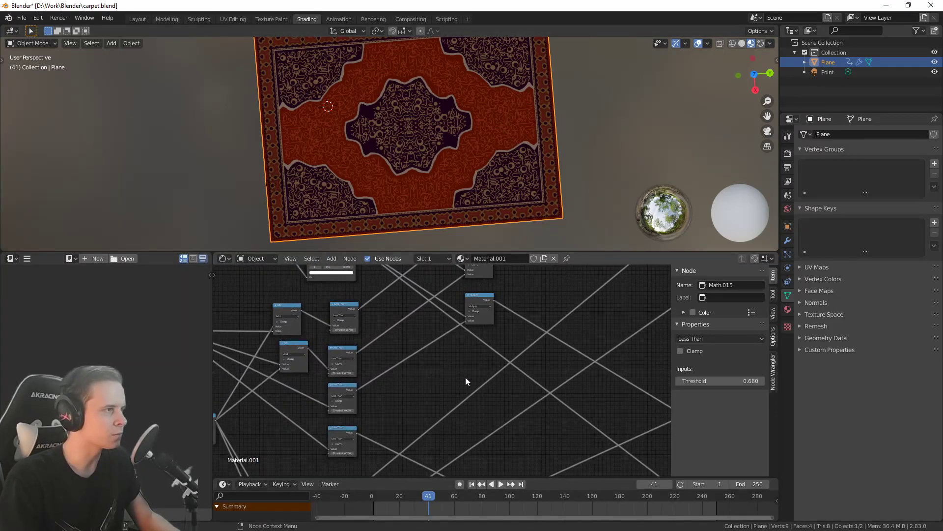
scroll(464, 378, "down", 4)
scroll(532, 358, "down", 2)
scroll(508, 335, "up", 3)
Set the Threshold of the medallion's third Less Than node to 0.670 and check the medallion outline
middle_click_drag(508, 335, 541, 247)
scroll(452, 367, "up", 6)
scroll(591, 394, "down", 3)
scroll(483, 344, "down", 2)
scroll(468, 391, "up", 5)
scroll(533, 381, "up", 5)
scroll(524, 400, "down", 1)
scroll(524, 400, "down", 1)
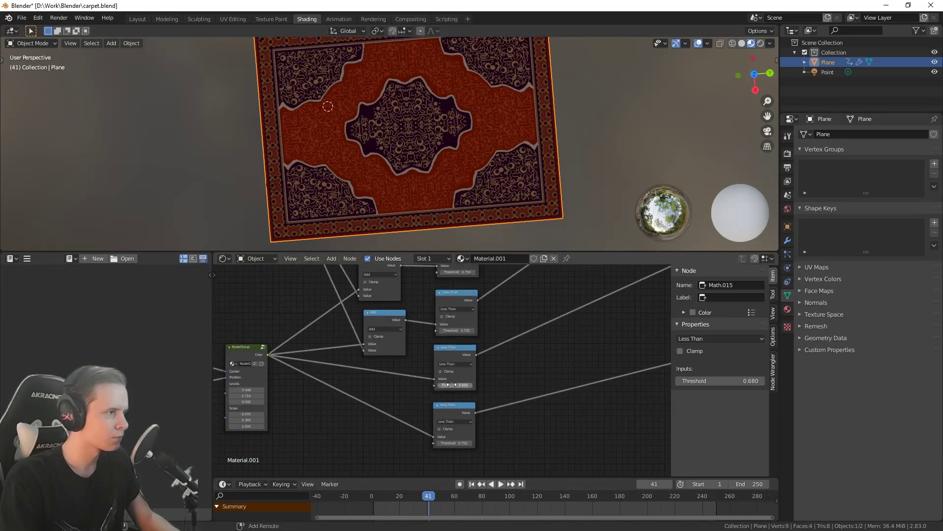
left_click_drag(455, 385, 458, 385)
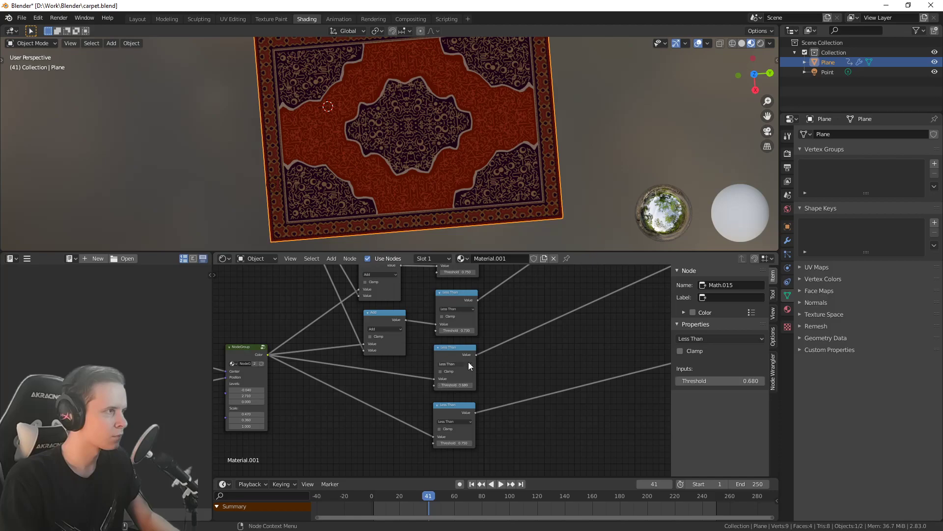
scroll(485, 190, "down", 2)
scroll(486, 189, "up", 2)
scroll(486, 187, "up", 1)
middle_click_drag(502, 185, 527, 181)
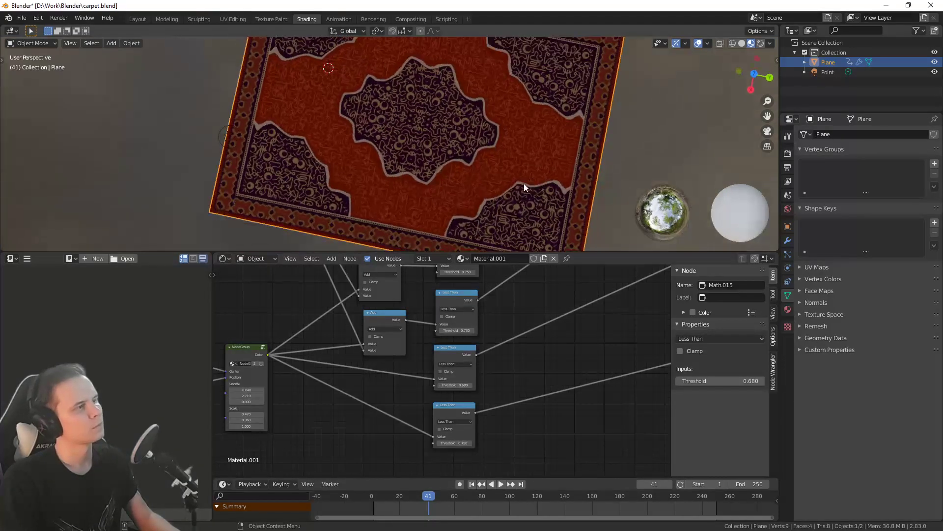
scroll(479, 402, "up", 2)
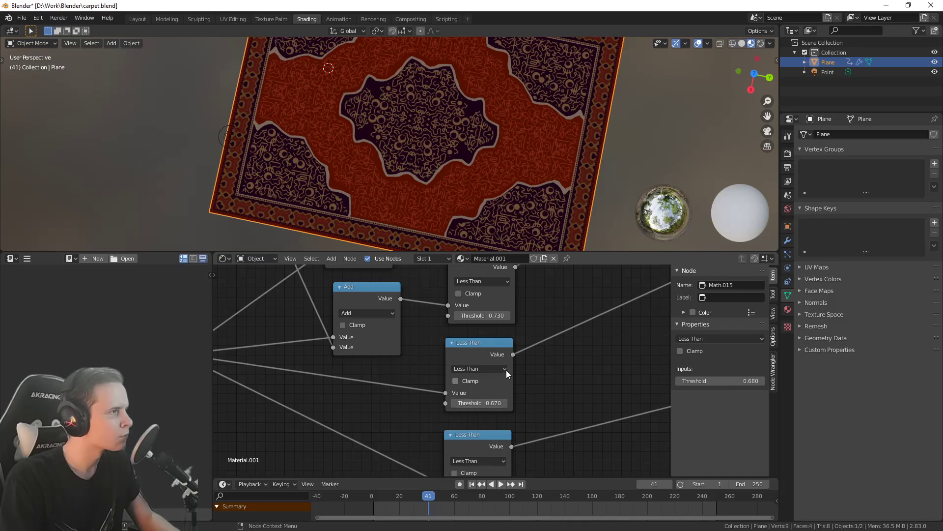
Save carpet.blend with the adjusted medallion outline and review the carpet at different distances
scroll(503, 376, "down", 2)
scroll(534, 227, "down", 3)
scroll(535, 227, "down", 2)
scroll(510, 216, "up", 3)
scroll(522, 211, "down", 5)
mouse_move(510, 216)
middle_mouse_down()
mouse_move(523, 211)
mouse_move(510, 223)
mouse_move(523, 220)
mouse_move(498, 209)
middle_mouse_up()
scroll(517, 211, "up", 2)
scroll(516, 208, "up", 2)
scroll(510, 223, "up", 1)
scroll(521, 221, "down", 1)
scroll(521, 220, "down", 1)
scroll(511, 212, "up", 2)
scroll(508, 215, "down", 5)
scroll(499, 213, "up", 4)
scroll(445, 179, "down", 2)
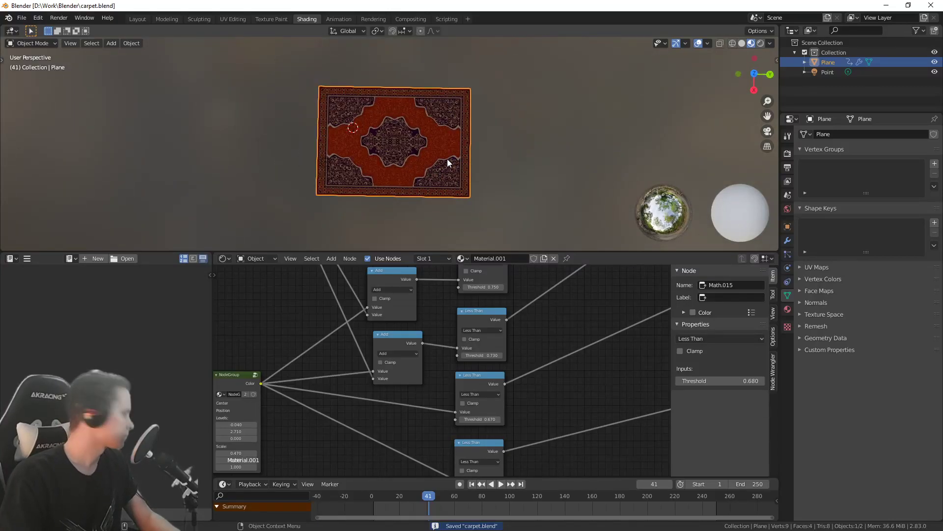
Inspect the carpet's overall pattern from above, both close up and from farther away
scroll(447, 161, "up", 4)
scroll(451, 167, "down", 2)
middle_click_drag(451, 167, 435, 148)
scroll(449, 148, "up", 3)
scroll(447, 145, "down", 3)
scroll(440, 132, "down", 2)
scroll(437, 140, "up", 2)
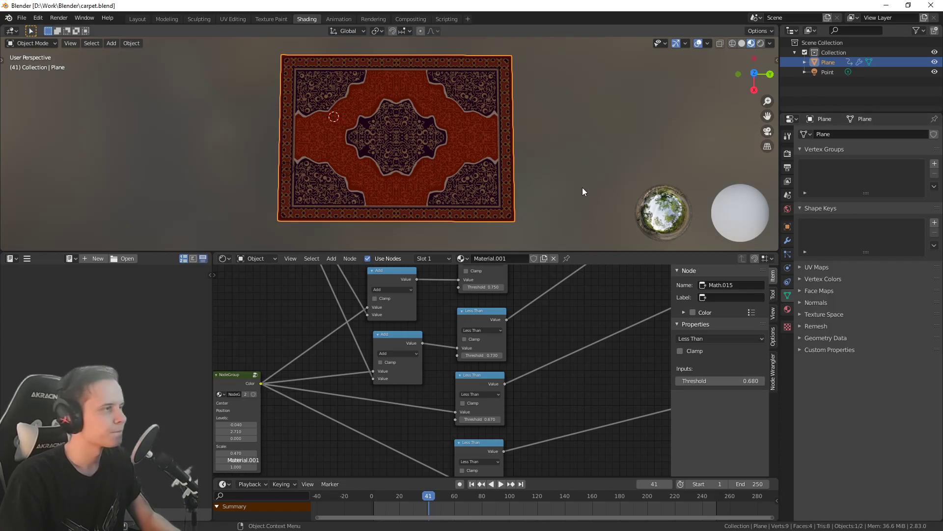
scroll(556, 182, "up", 1)
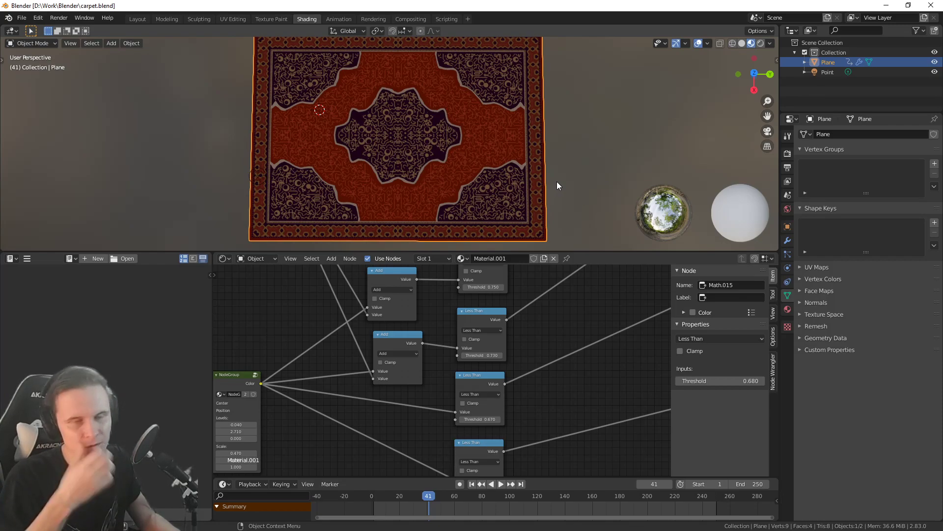
scroll(572, 184, "down", 1)
scroll(572, 186, "up", 1)
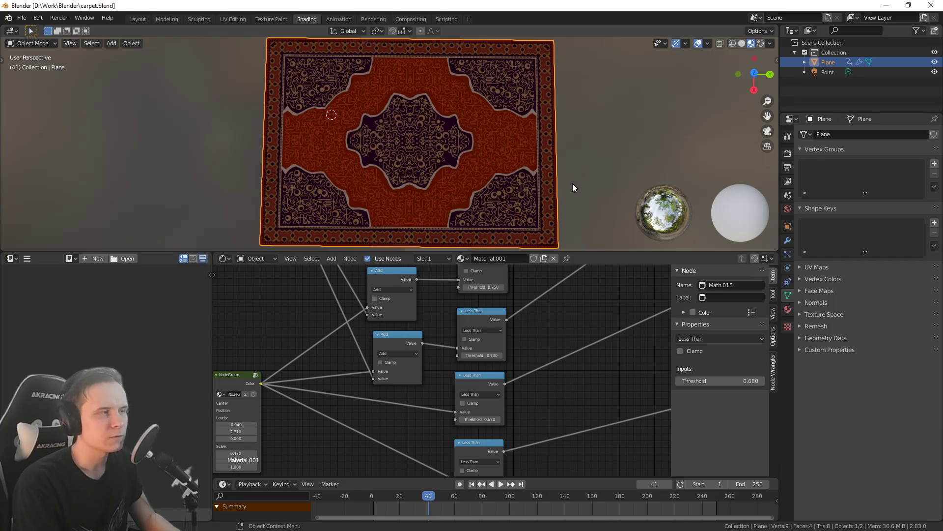
Switch the viewport to Rendered shading and move the point light beside the carpet's short edge
left_click(759, 42)
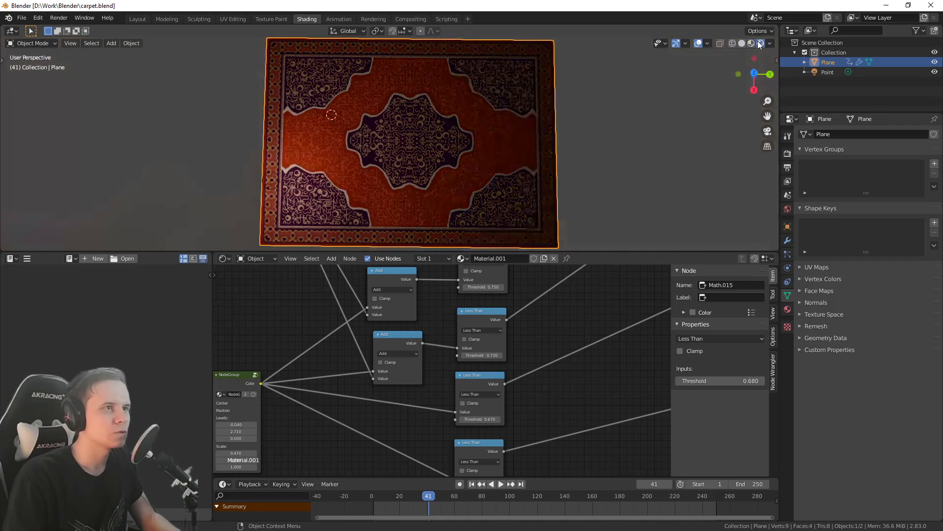
scroll(513, 132, "up", 2)
left_click(234, 192)
middle_click_drag(237, 192, 514, 190)
key("g")
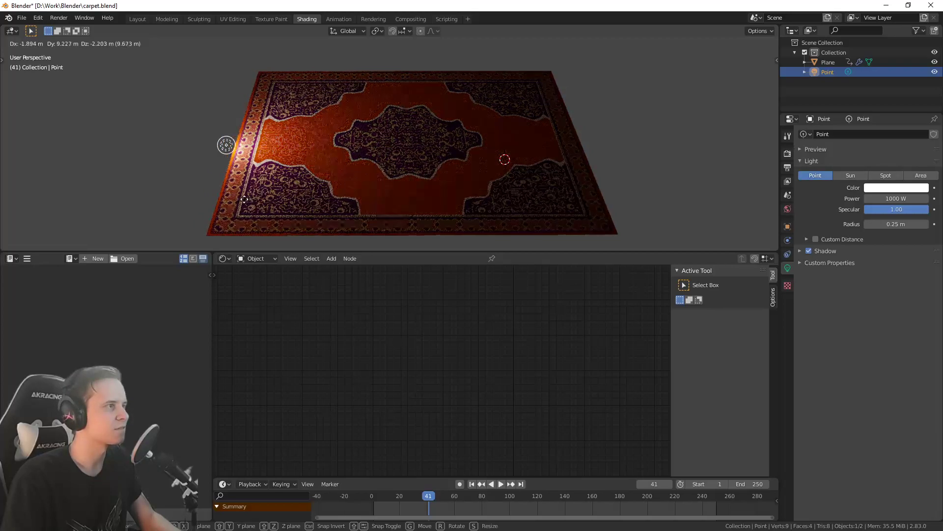
left_click(245, 177)
Move the point light around the carpet's corner to check the rendered border pattern up close
middle_click_drag(384, 116, 392, 98)
scroll(343, 125, "up", 3)
middle_click_drag(189, 105, 266, 98)
key("g")
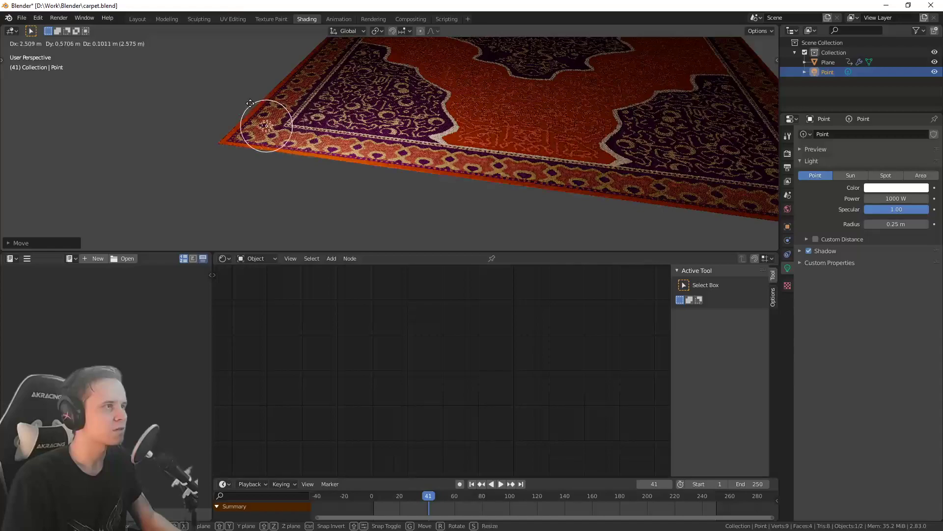
left_click(216, 87)
middle_click_drag(366, 100, 319, 114)
key("g")
left_click(423, 103)
Reposition the point light above one corner of the carpet and check the rendered lighting from several angles
middle_click_drag(423, 103, 453, 179)
scroll(382, 159, "down", 4)
key("g")
left_click(453, 143)
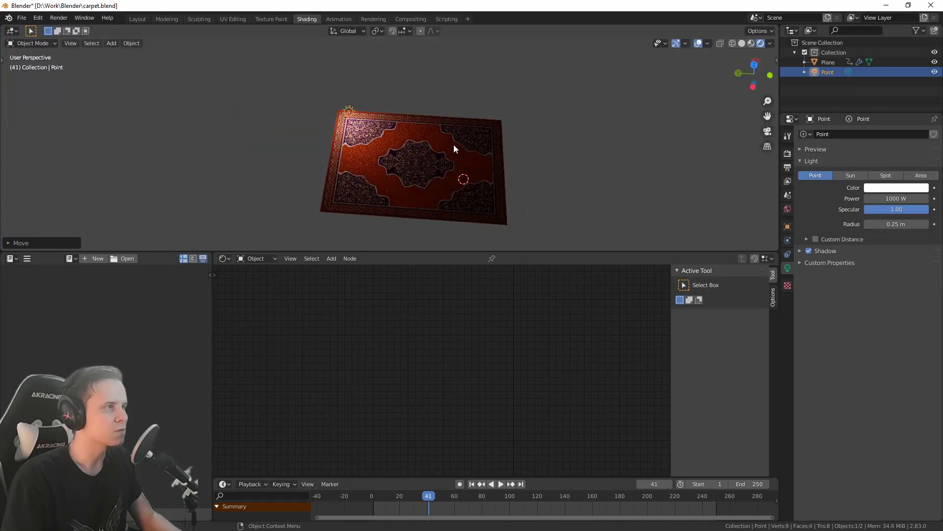
middle_click_drag(453, 144, 496, 94)
key("g")
left_click(515, 226)
middle_click_drag(512, 189, 458, 81)
scroll(444, 87, "up", 3)
key("g")
left_click(400, 137)
mouse_move(403, 138)
middle_mouse_down()
mouse_move(446, 214)
mouse_move(417, 134)
mouse_move(421, 173)
mouse_move(431, 169)
mouse_move(421, 101)
mouse_move(400, 53)
mouse_move(450, 248)
mouse_move(424, 85)
mouse_move(417, 107)
mouse_move(353, 140)
mouse_move(376, 134)
mouse_move(399, 156)
middle_mouse_up()
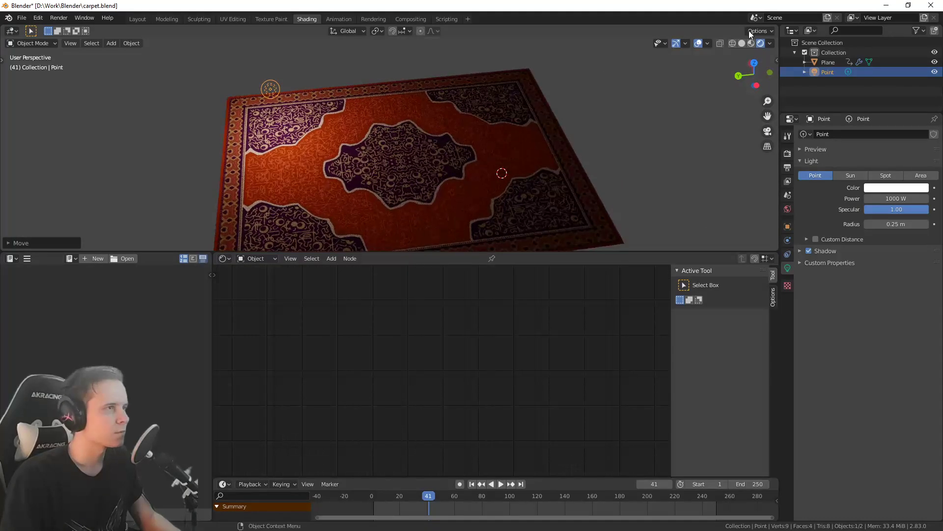
Switch the viewport back to Material Preview and inspect the finished carpet from above
left_click(752, 43)
mouse_move(550, 156)
middle_mouse_down()
mouse_move(555, 171)
mouse_move(547, 166)
mouse_move(565, 148)
mouse_move(601, 143)
mouse_move(547, 146)
mouse_move(537, 131)
middle_mouse_up()
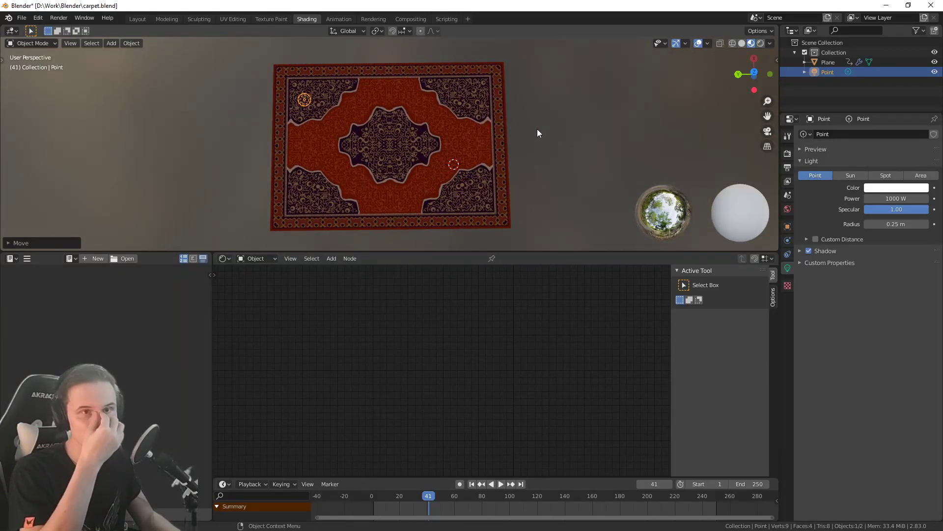
scroll(504, 173, "up", 4)
middle_click_drag(492, 198, 482, 164)
scroll(479, 181, "down", 4)
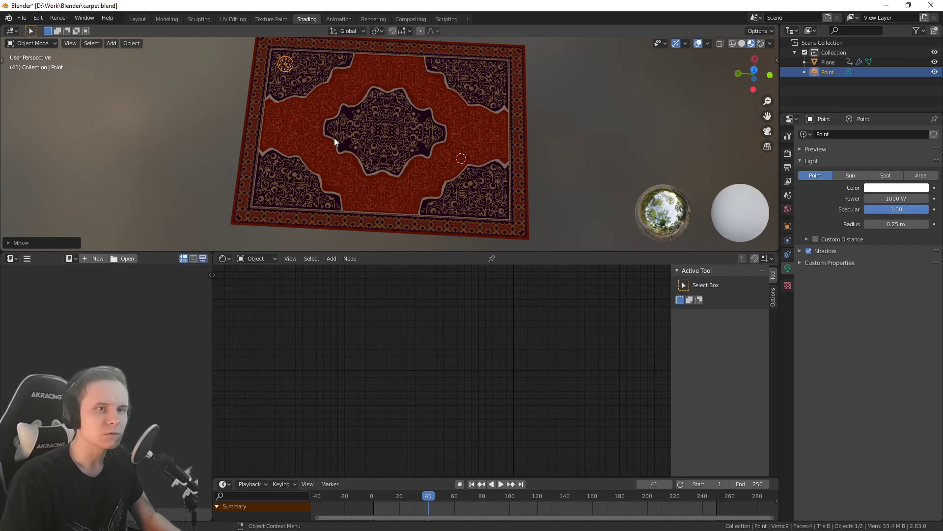
middle_click_drag(459, 136, 471, 154)
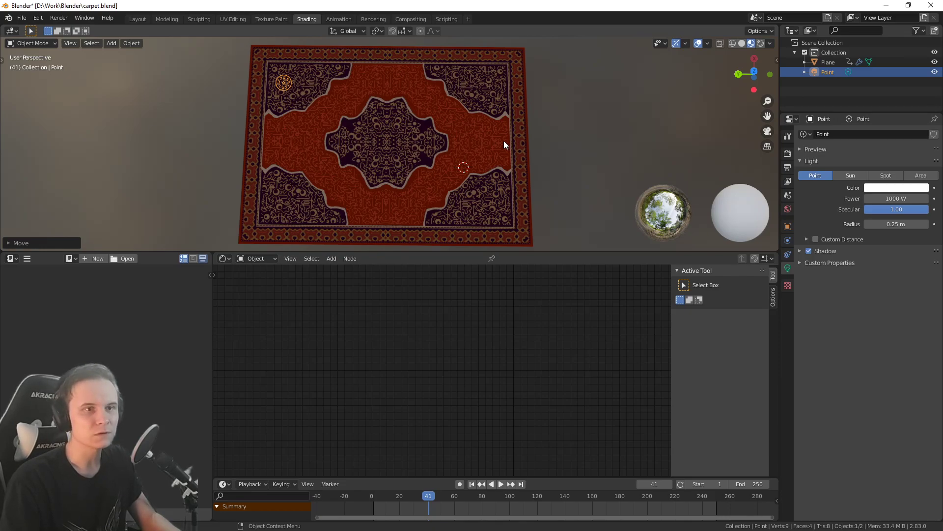
middle_click_drag(505, 139, 510, 141)
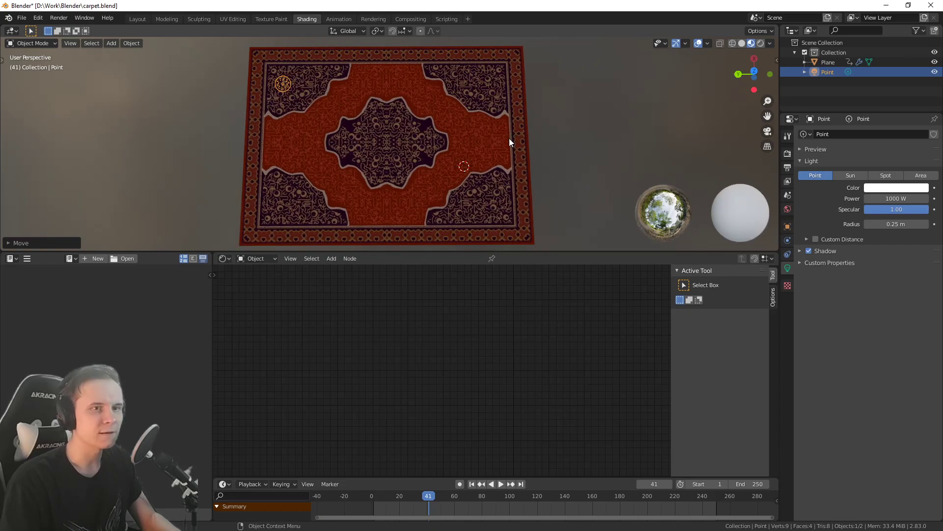